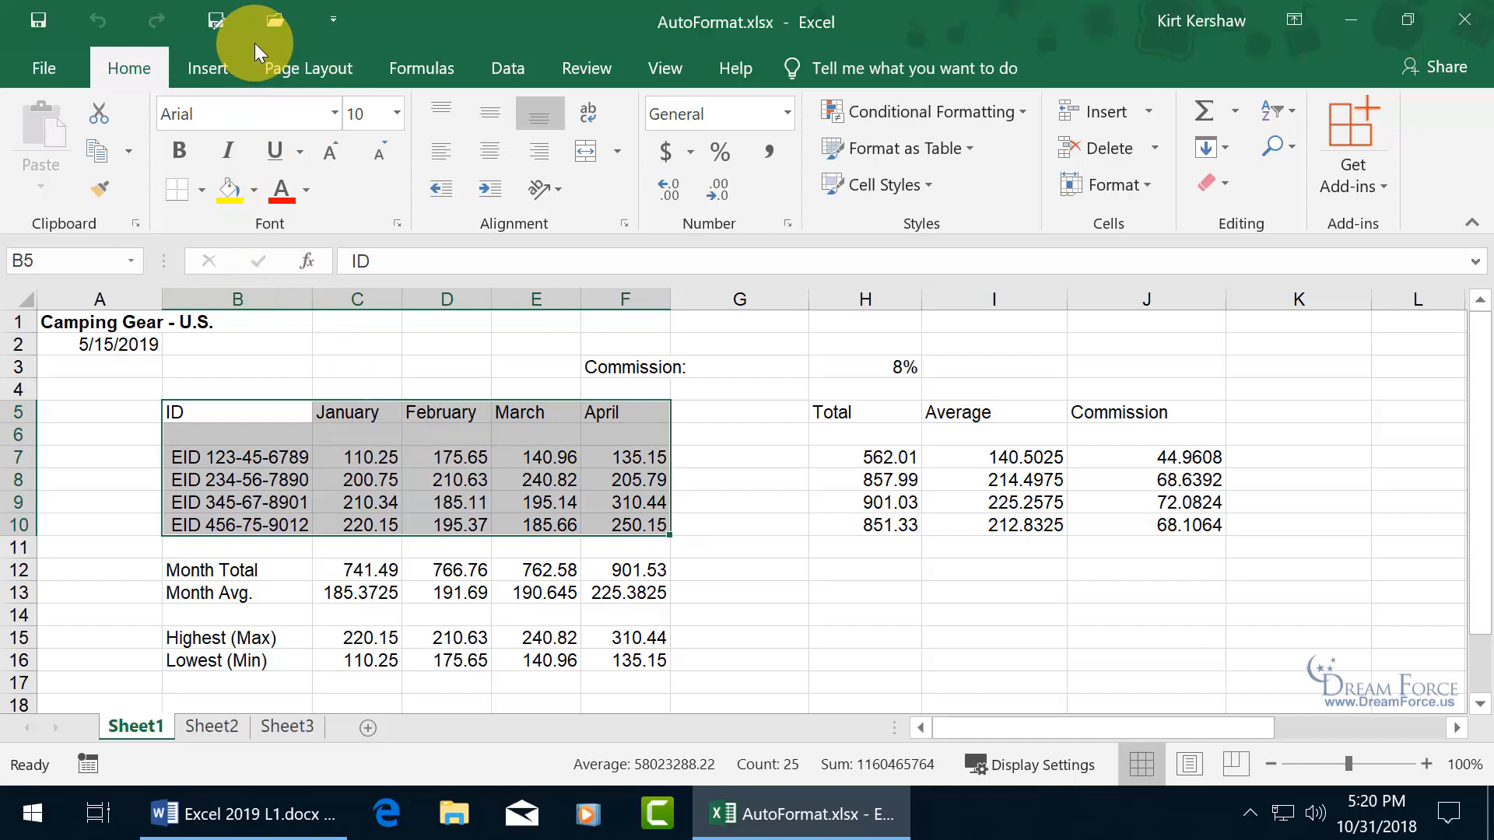
# Add AutoFormat from All Commands to the Quick Access Toolbar and confirm with OK
pyautogui.rightClick(246, 16)
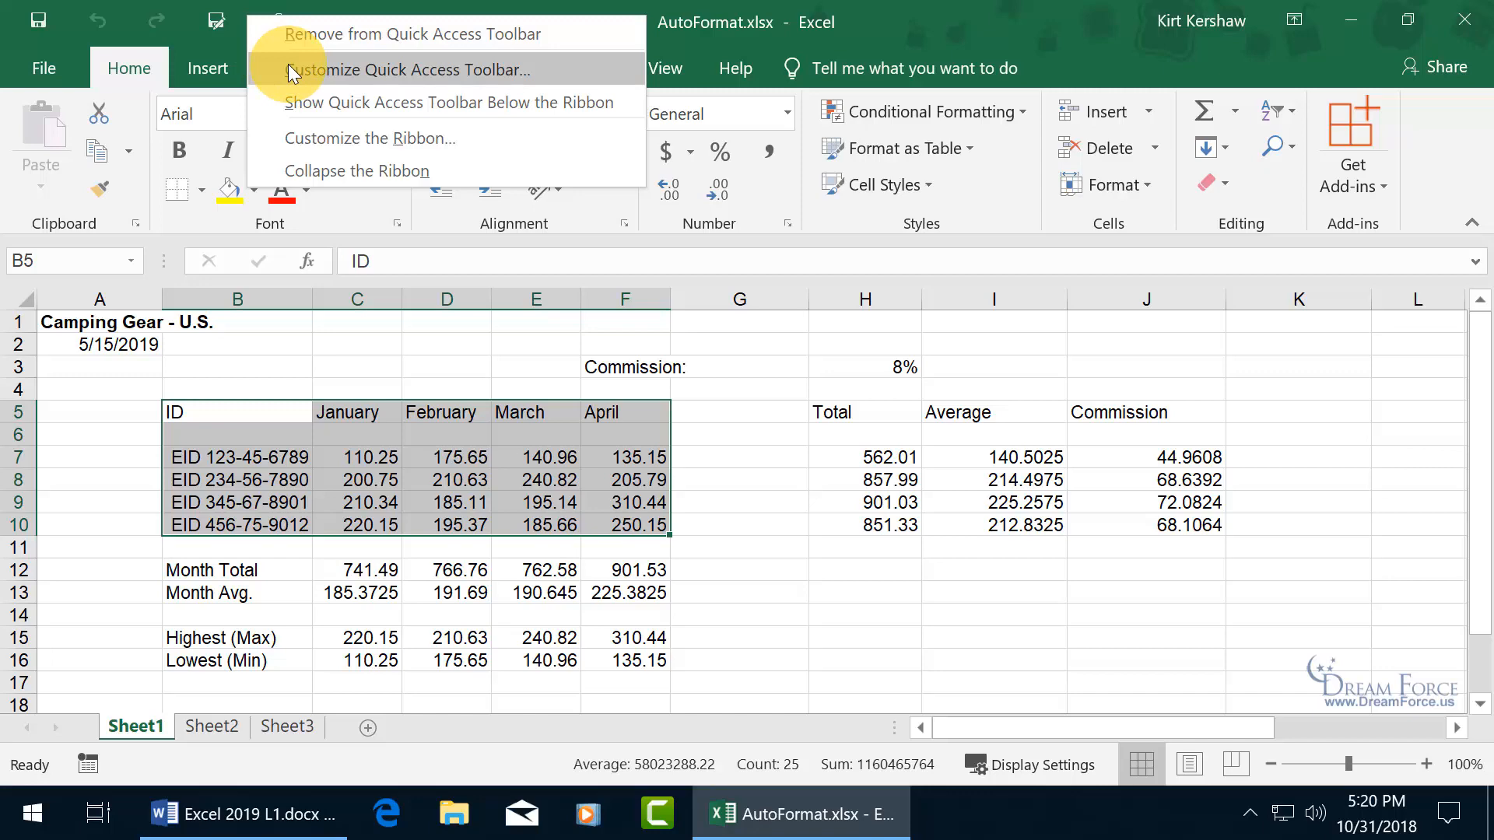
pyautogui.click(311, 71)
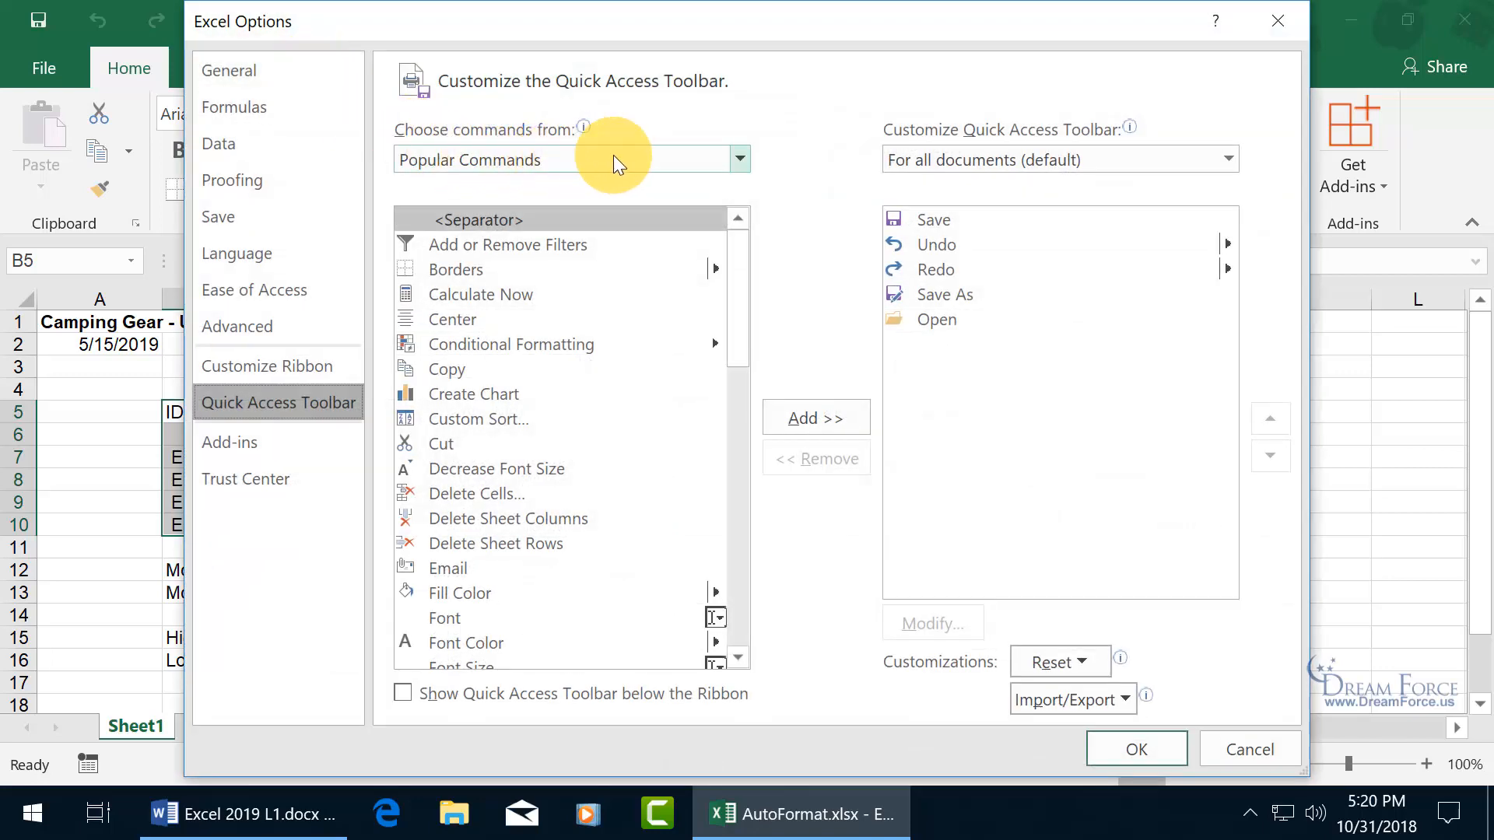
pyautogui.click(739, 159)
pyautogui.click(628, 240)
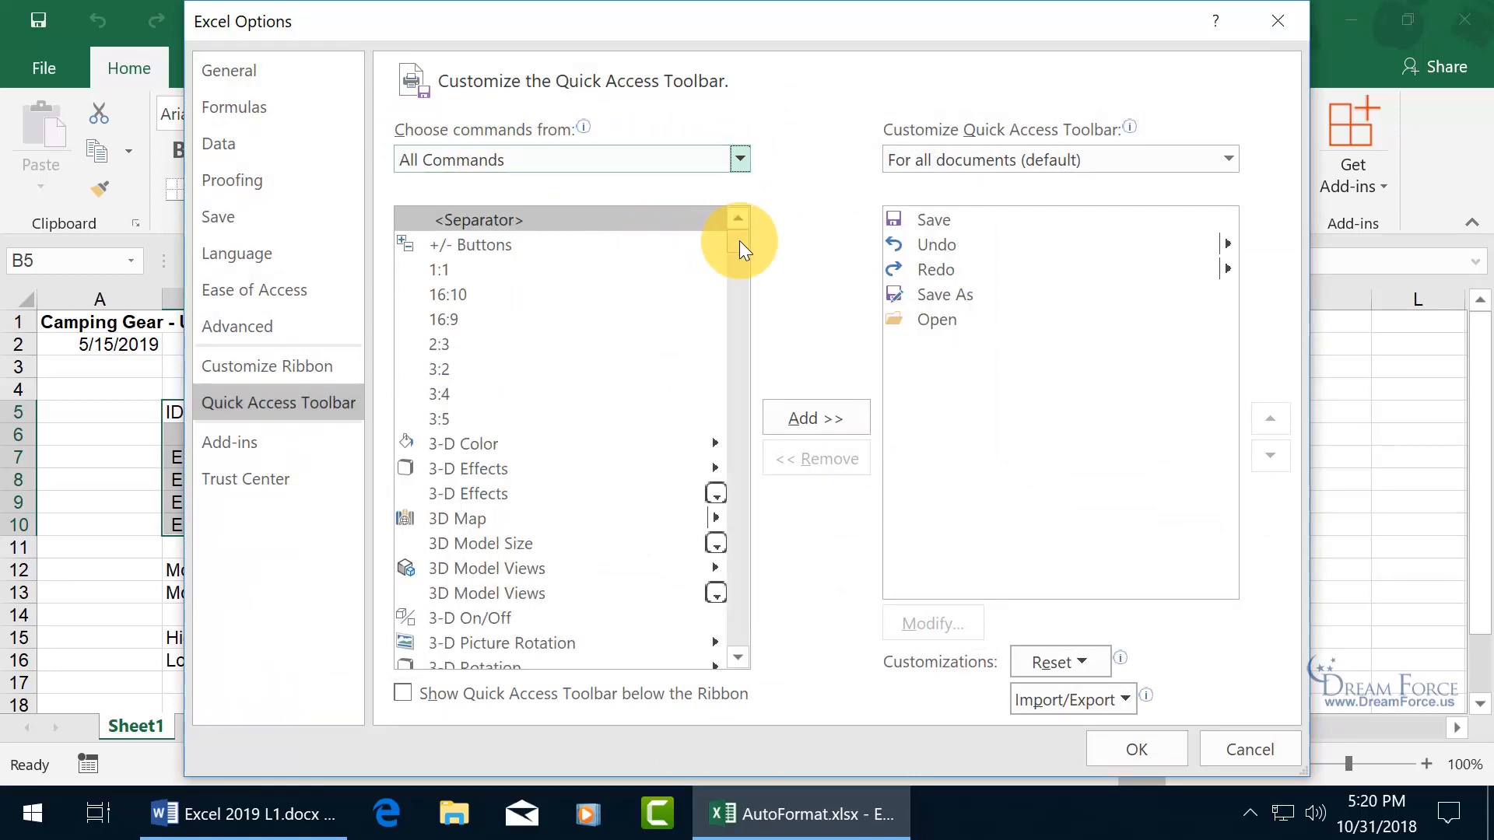
pyautogui.moveTo(739, 240); pyautogui.dragTo(572, 260)
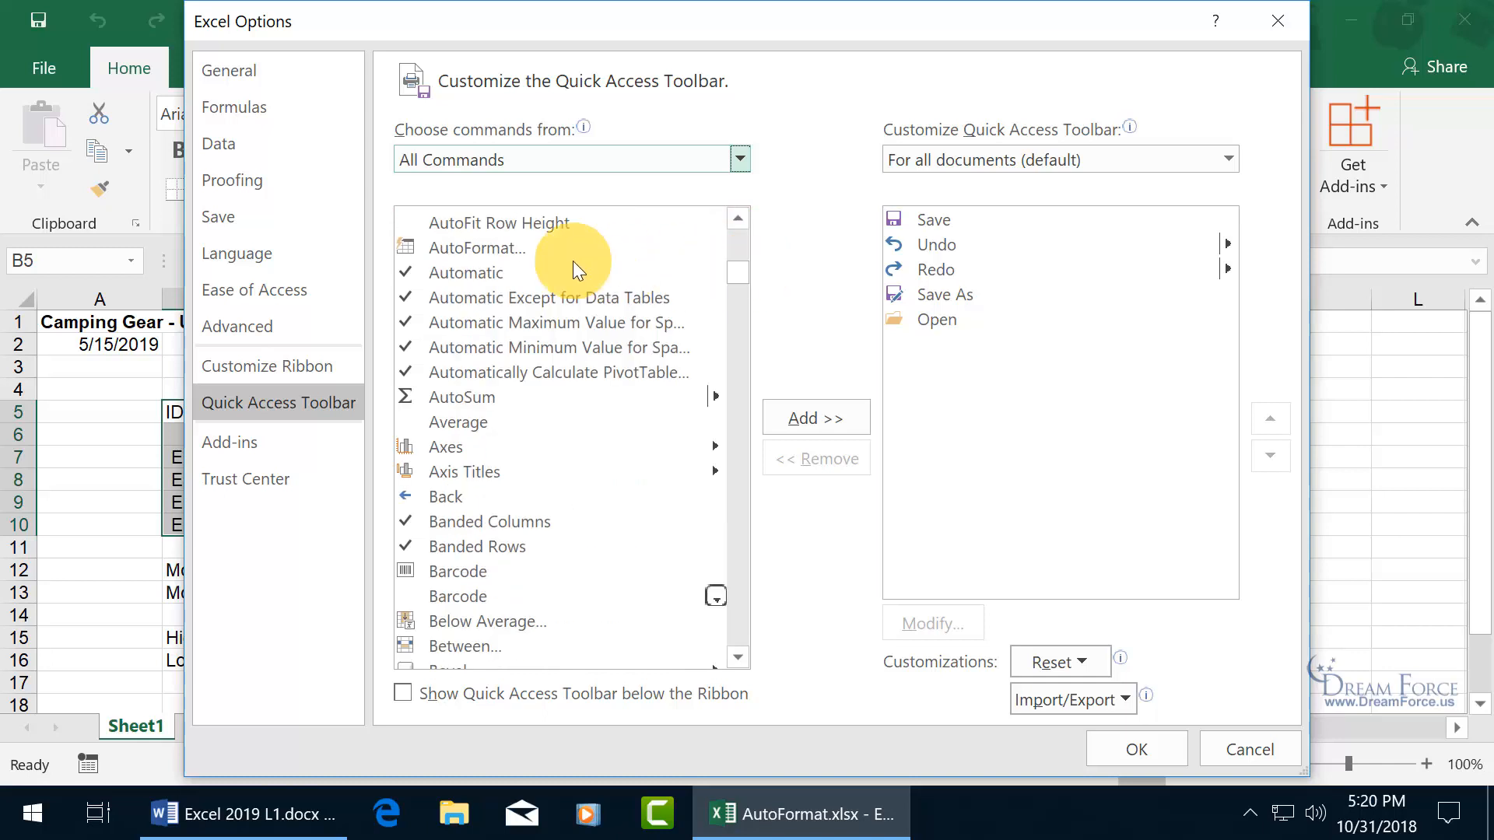
pyautogui.doubleClick(479, 247)
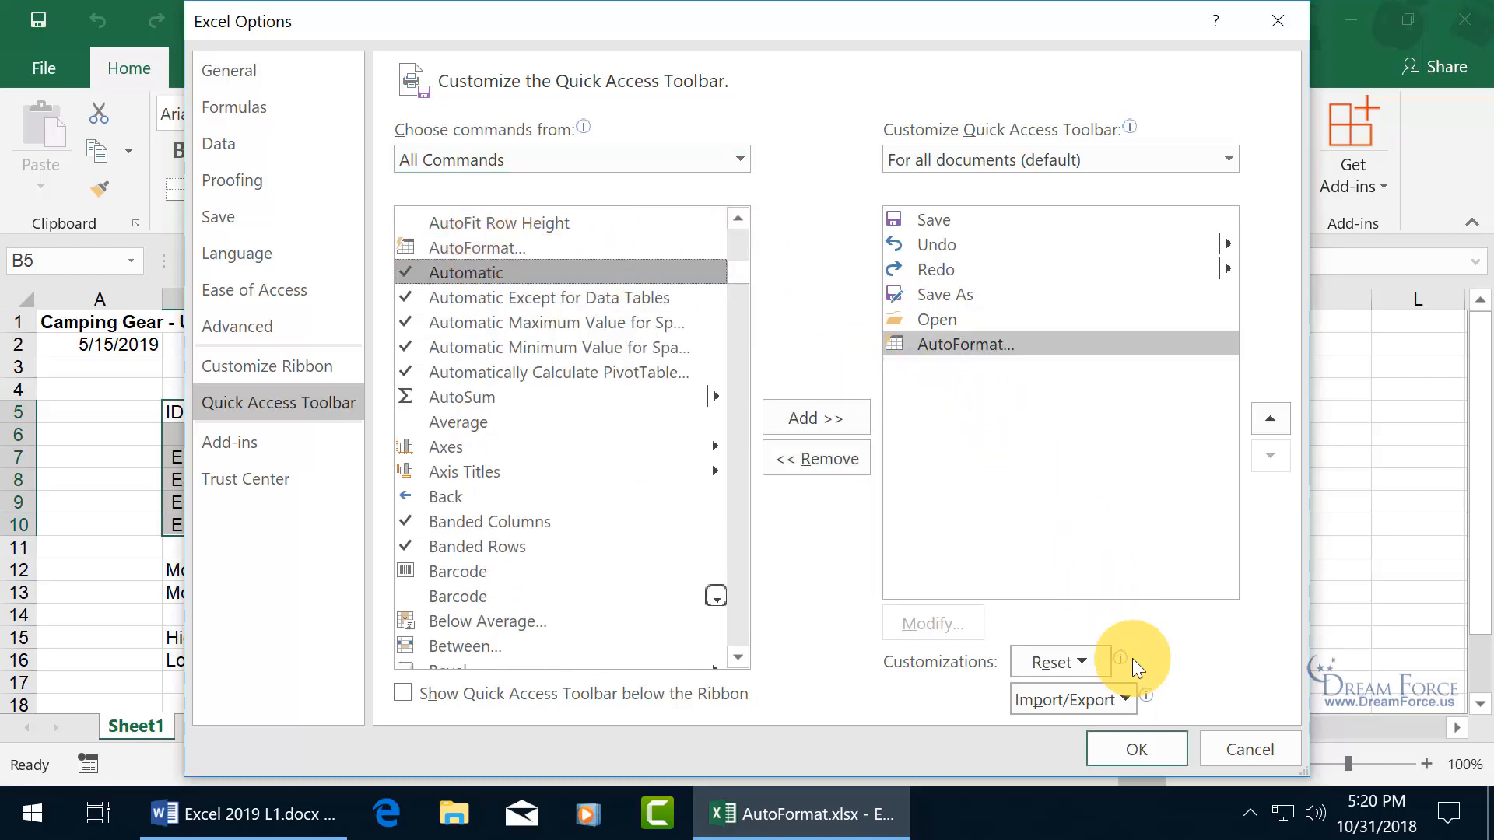
pyautogui.click(1150, 745)
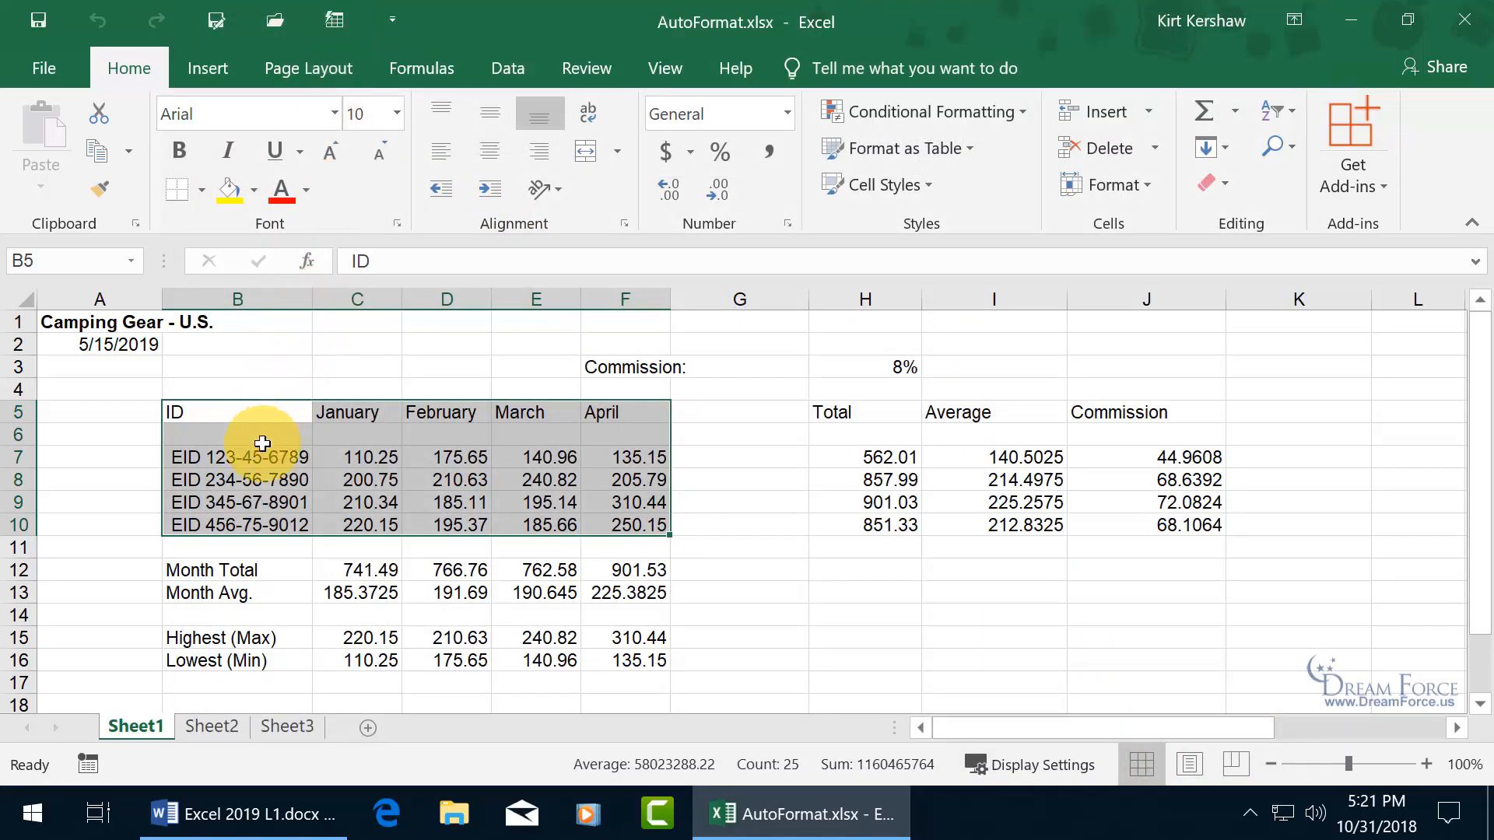
# Open AutoFormat, preview Colorful 1 and show which formatting options get applied
pyautogui.click(334, 20)
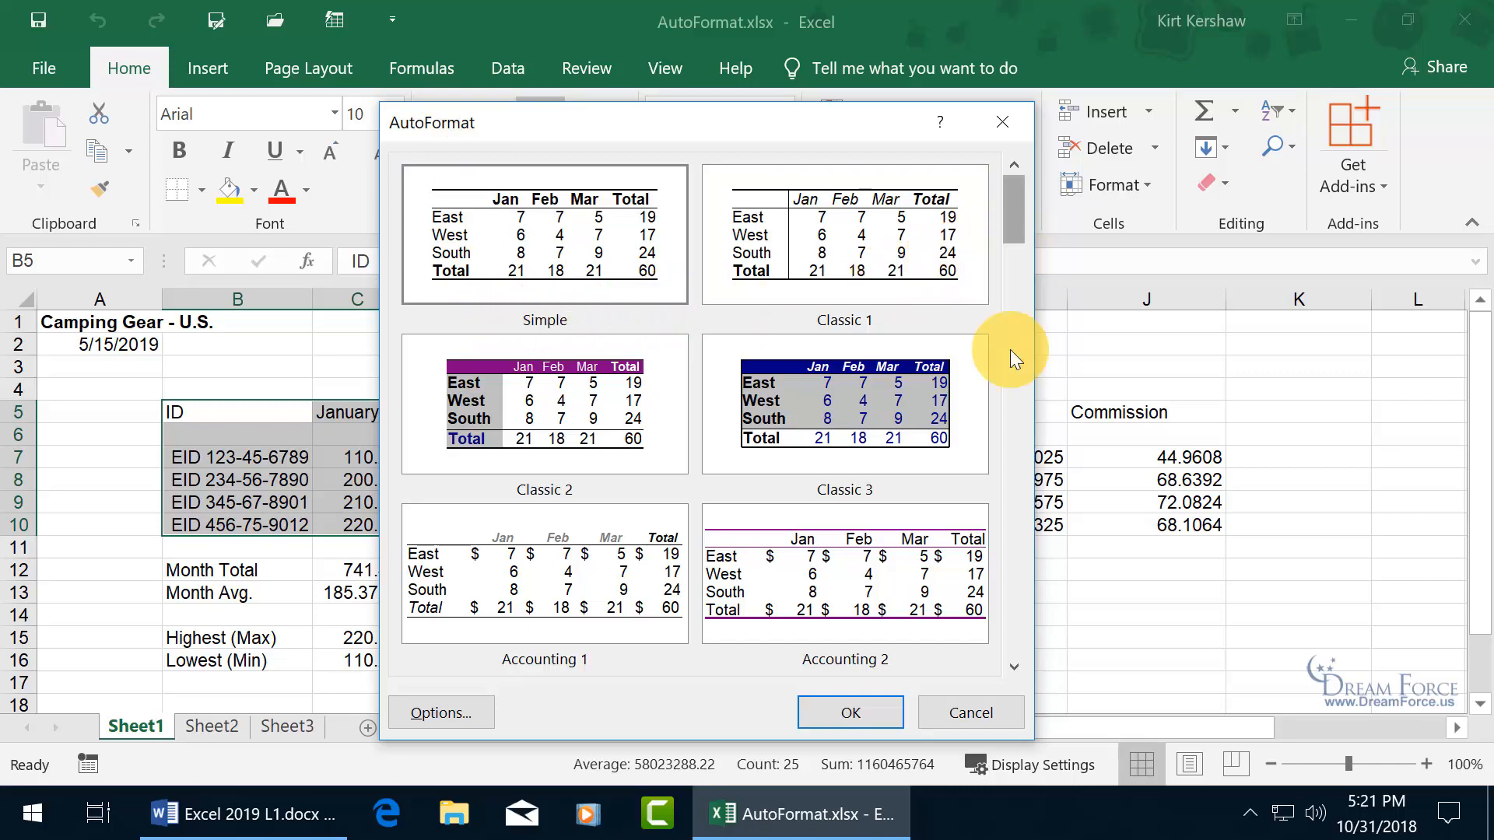
pyautogui.click(1013, 666)
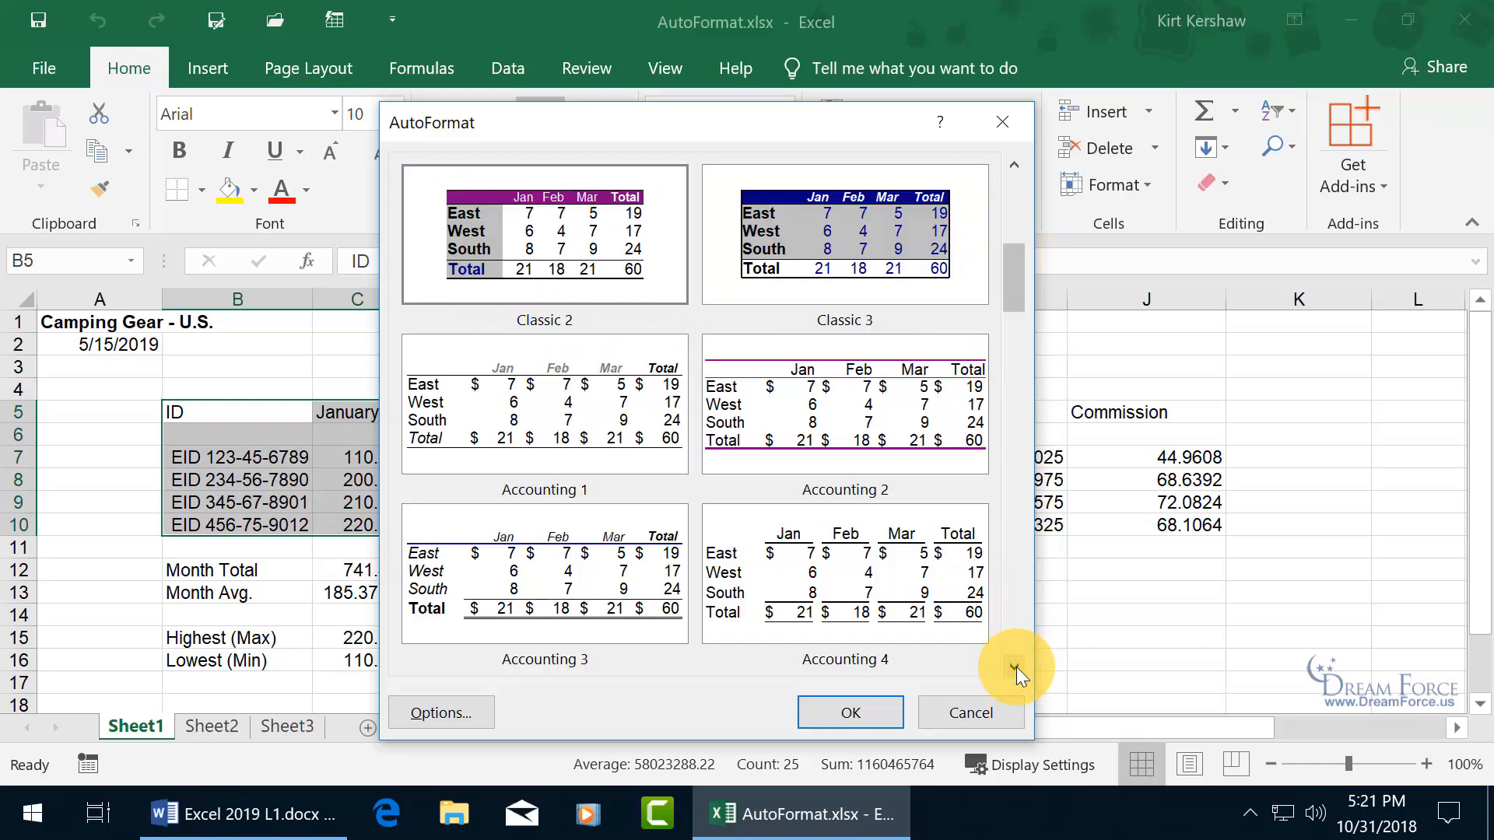
pyautogui.click(1015, 667)
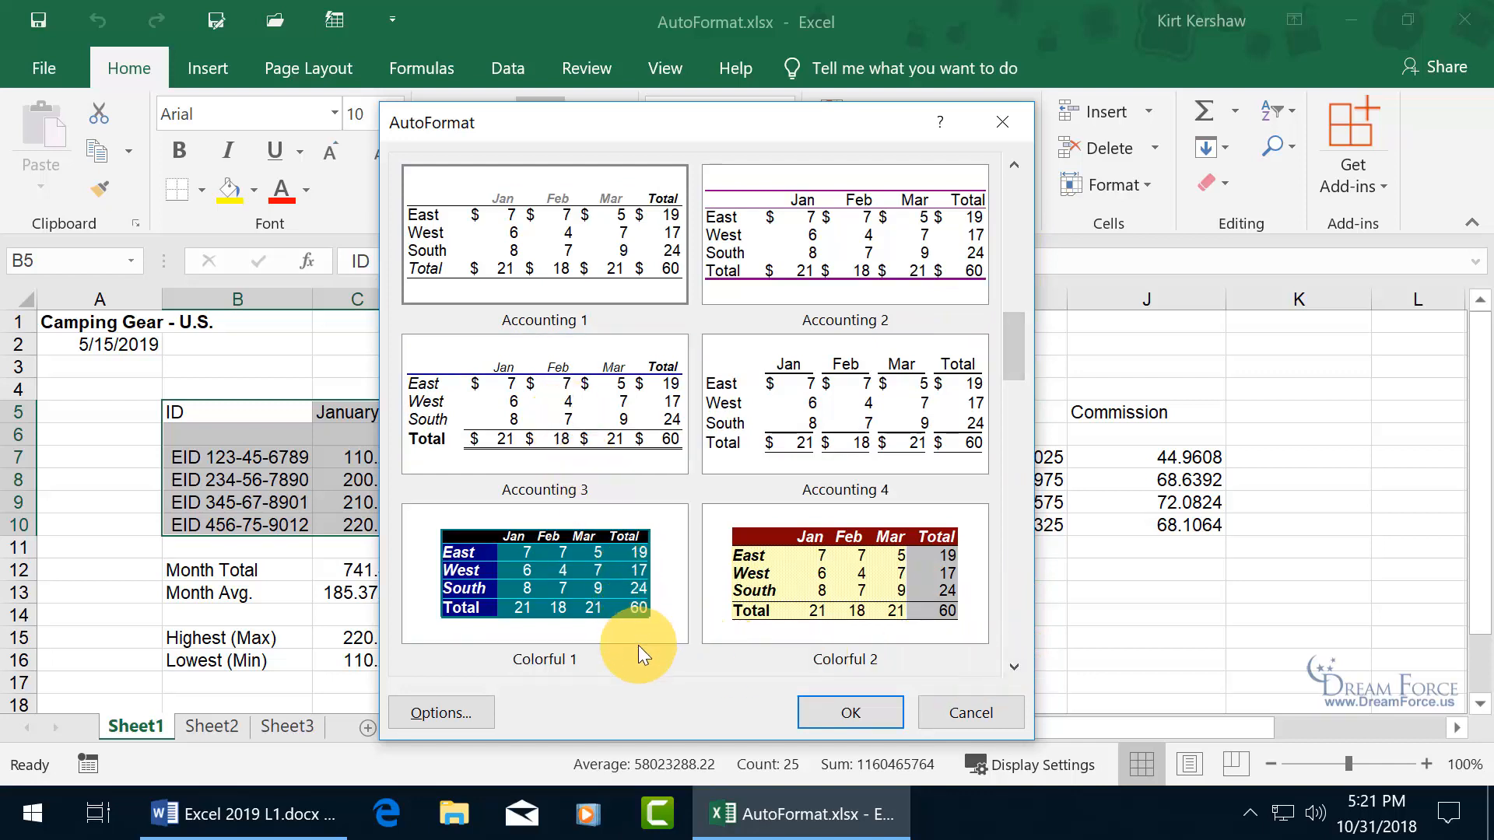
pyautogui.click(607, 643)
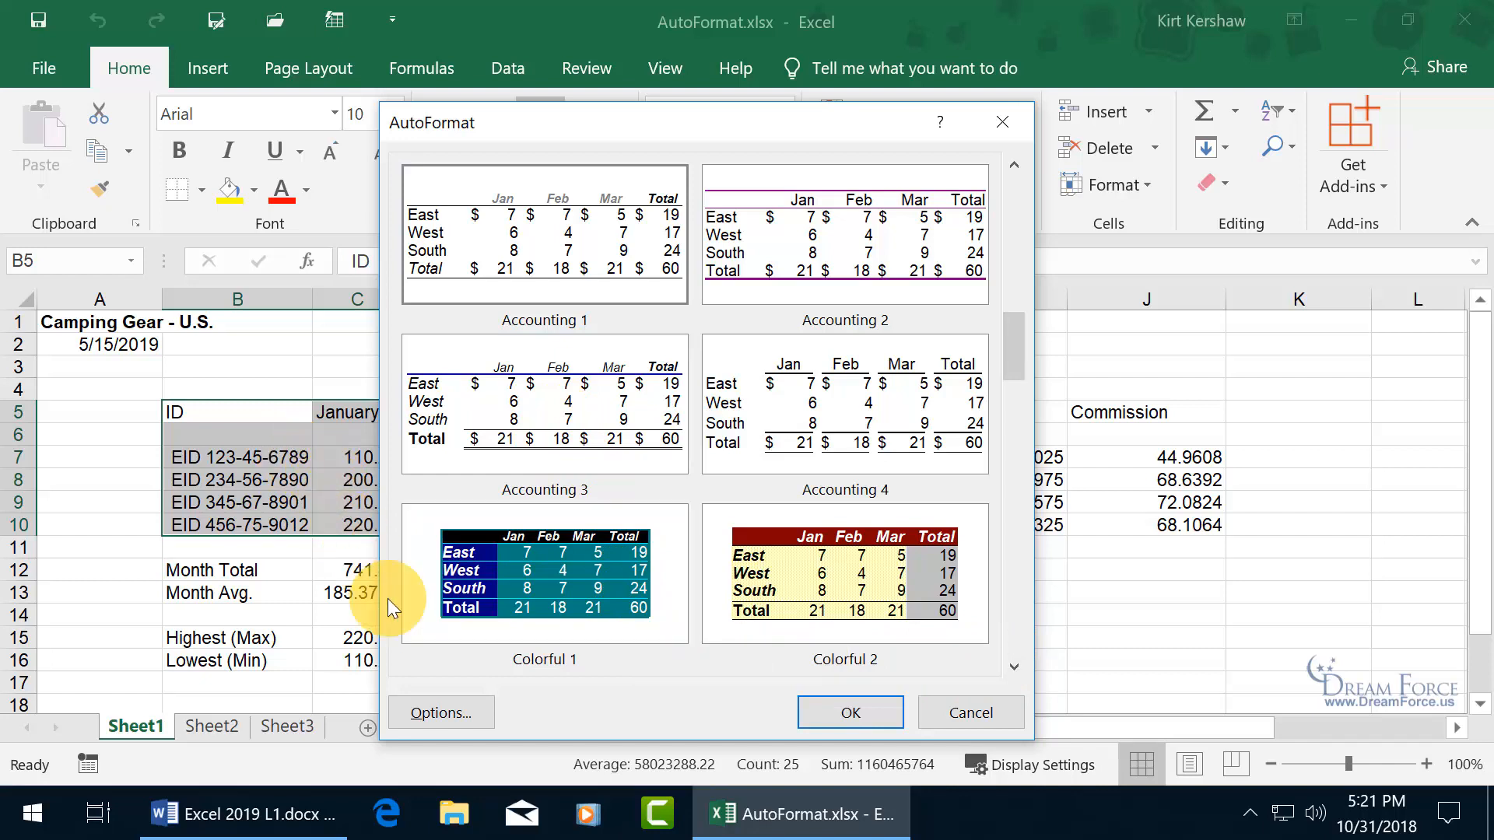
pyautogui.click(439, 714)
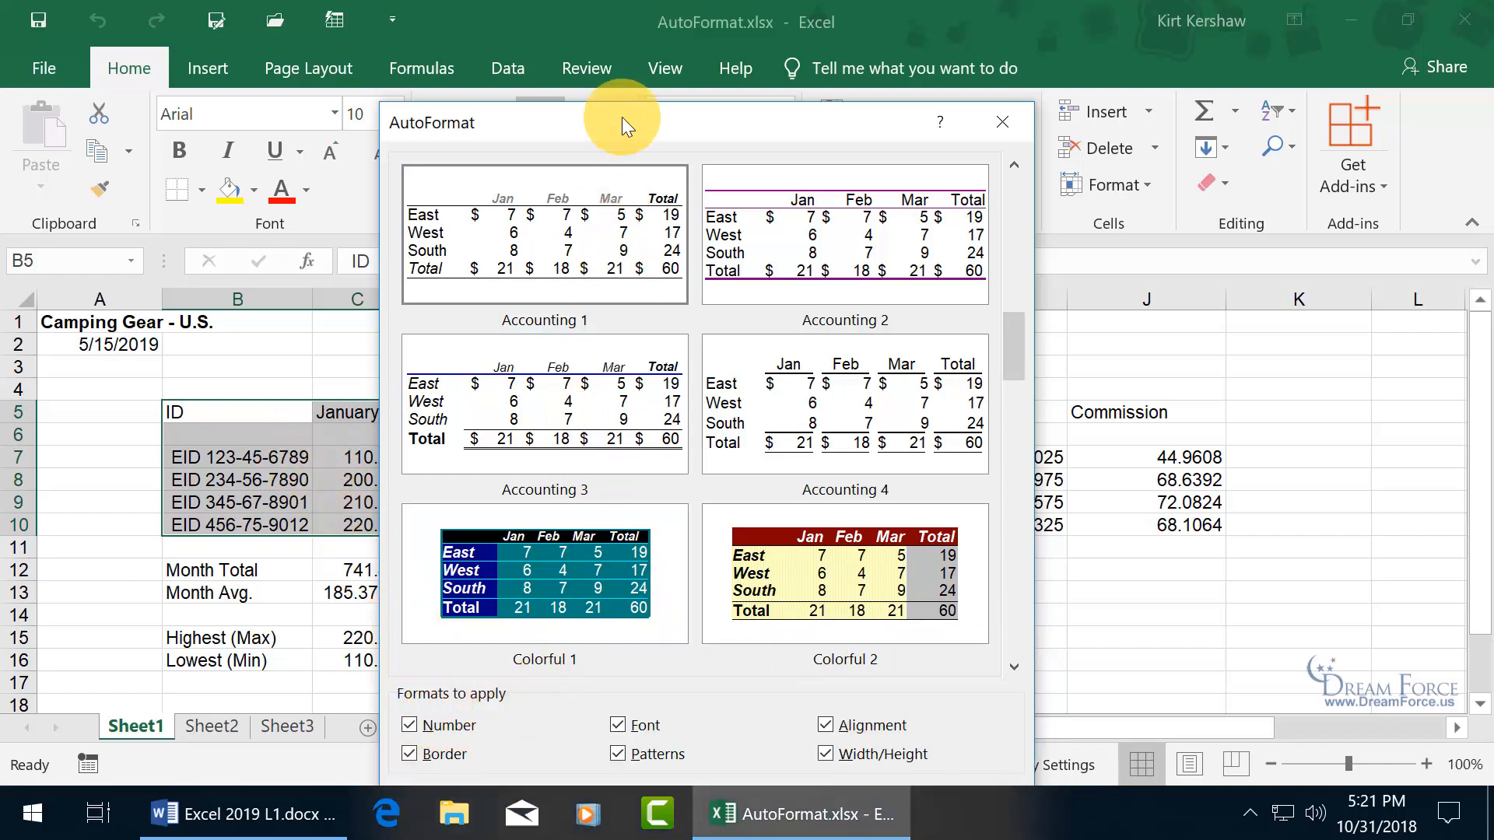
pyautogui.moveTo(628, 119); pyautogui.dragTo(581, 45)
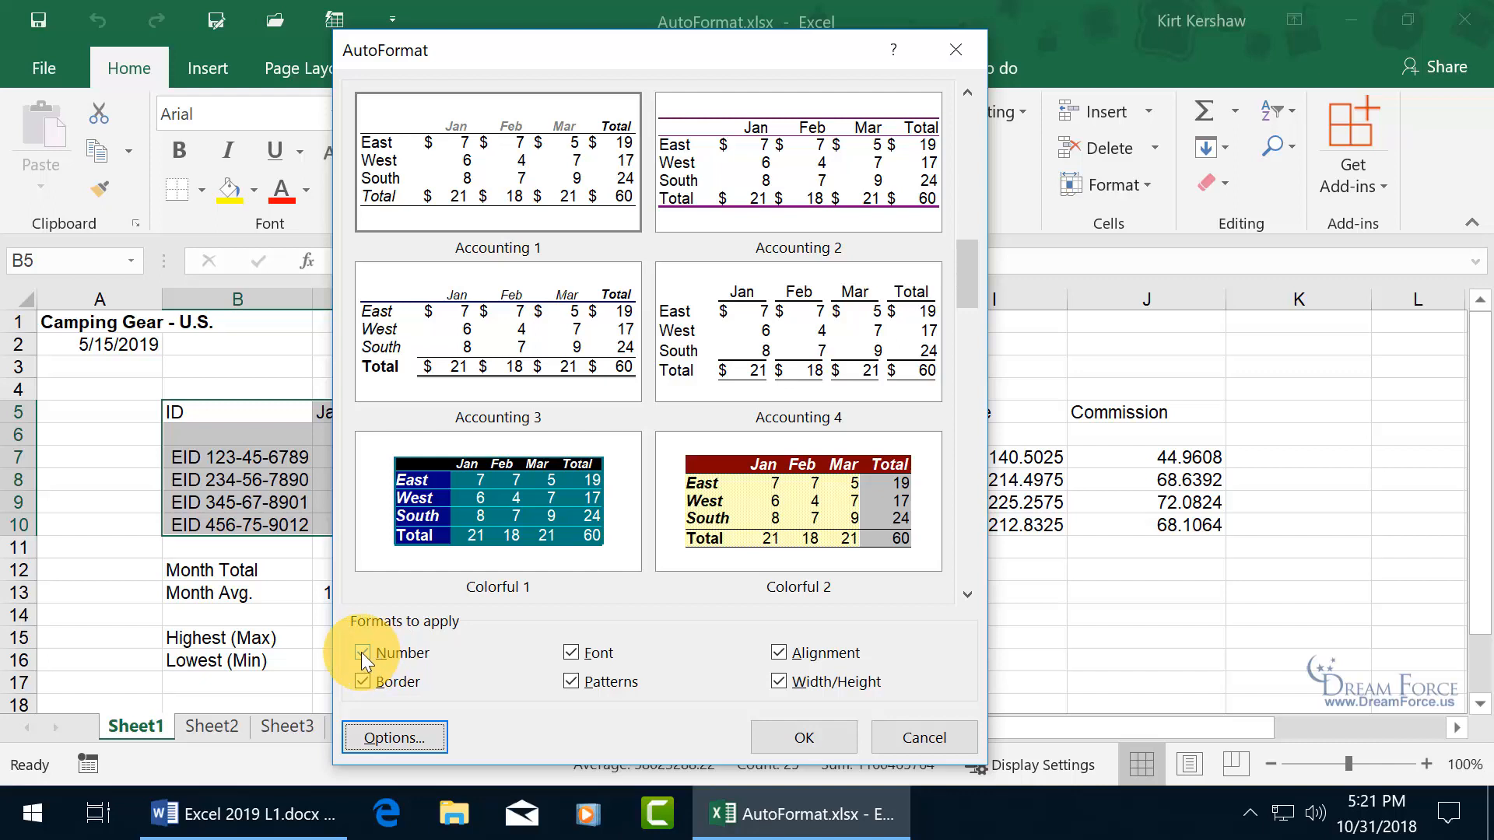
# Try Accounting 3, keep number formatting on, and apply Classic 2 to B5:F10
pyautogui.click(512, 324)
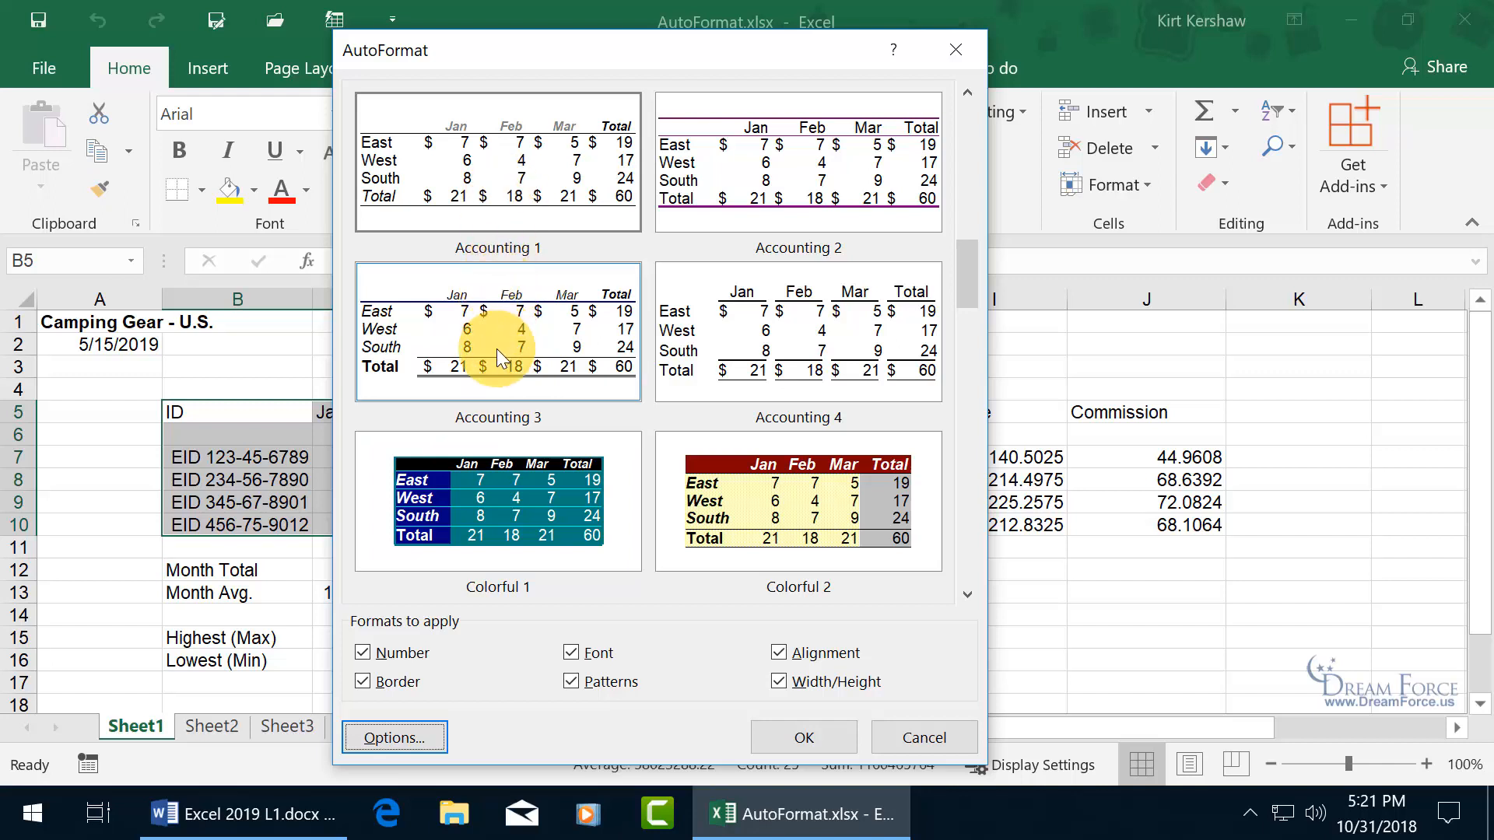
pyautogui.click(364, 653)
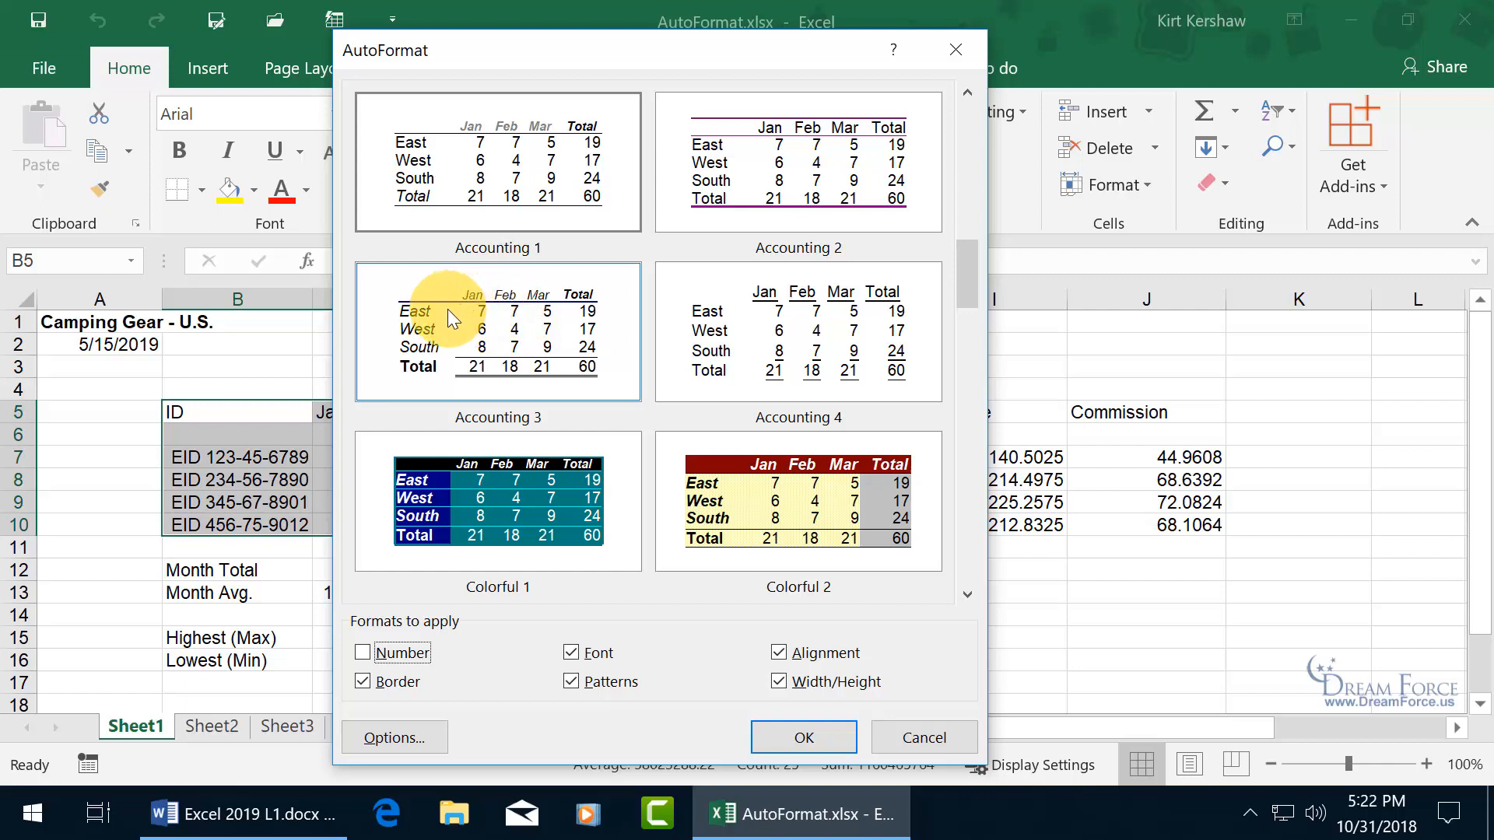
pyautogui.click(366, 654)
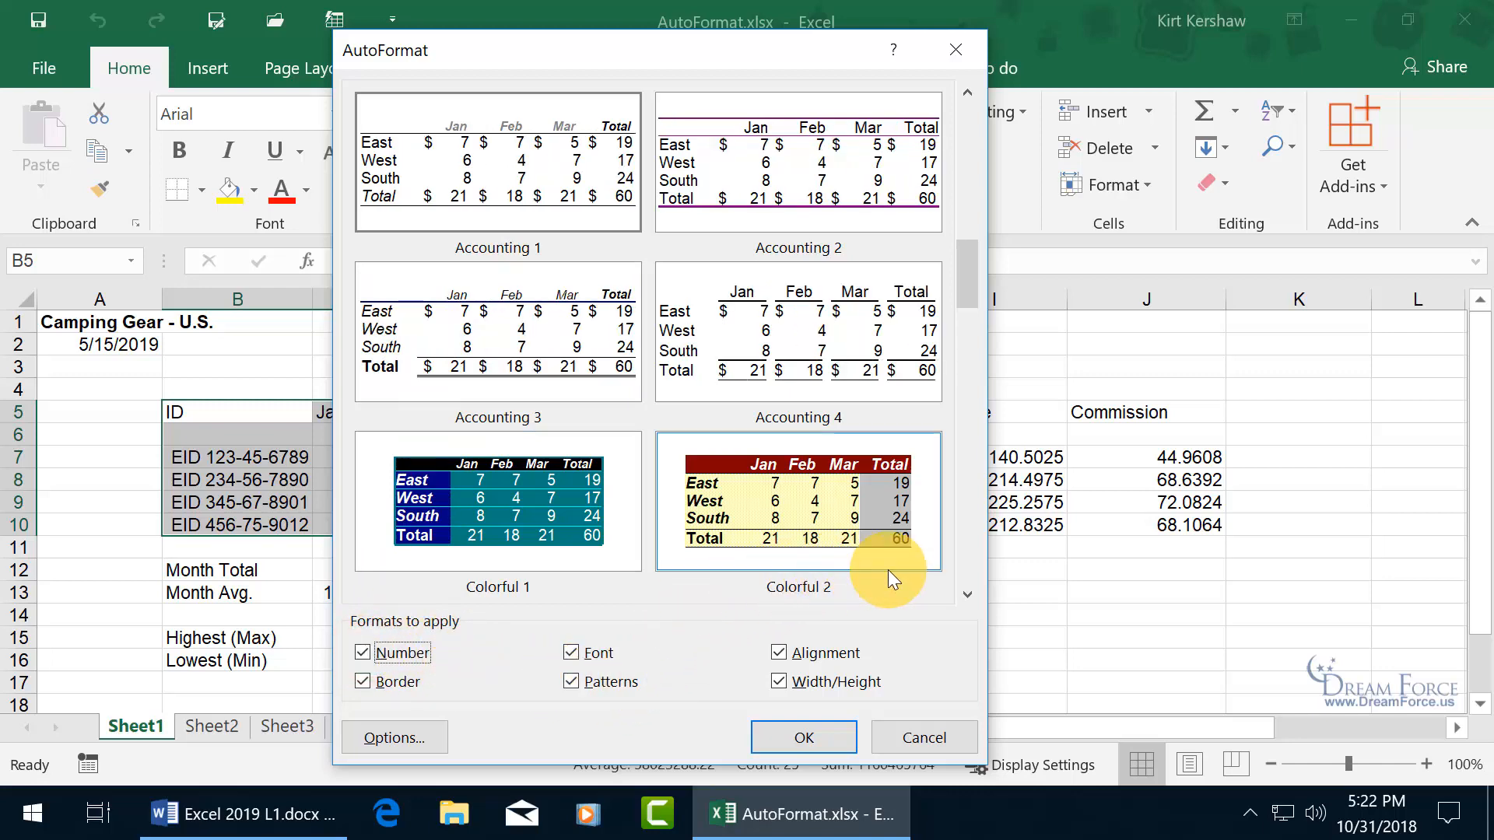
pyautogui.click(966, 593)
pyautogui.click(967, 593)
pyautogui.click(966, 593)
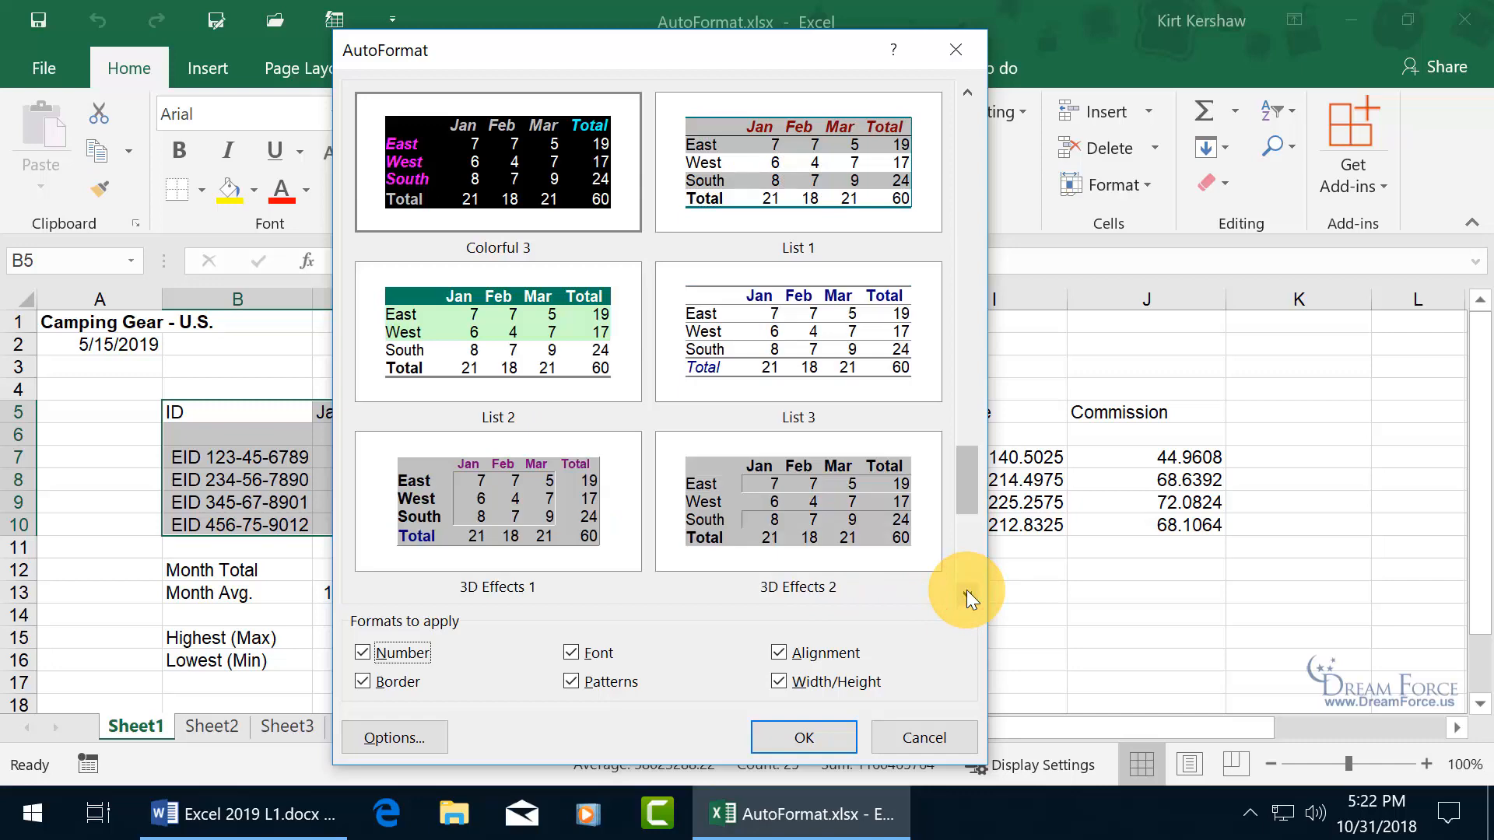
pyautogui.click(966, 592)
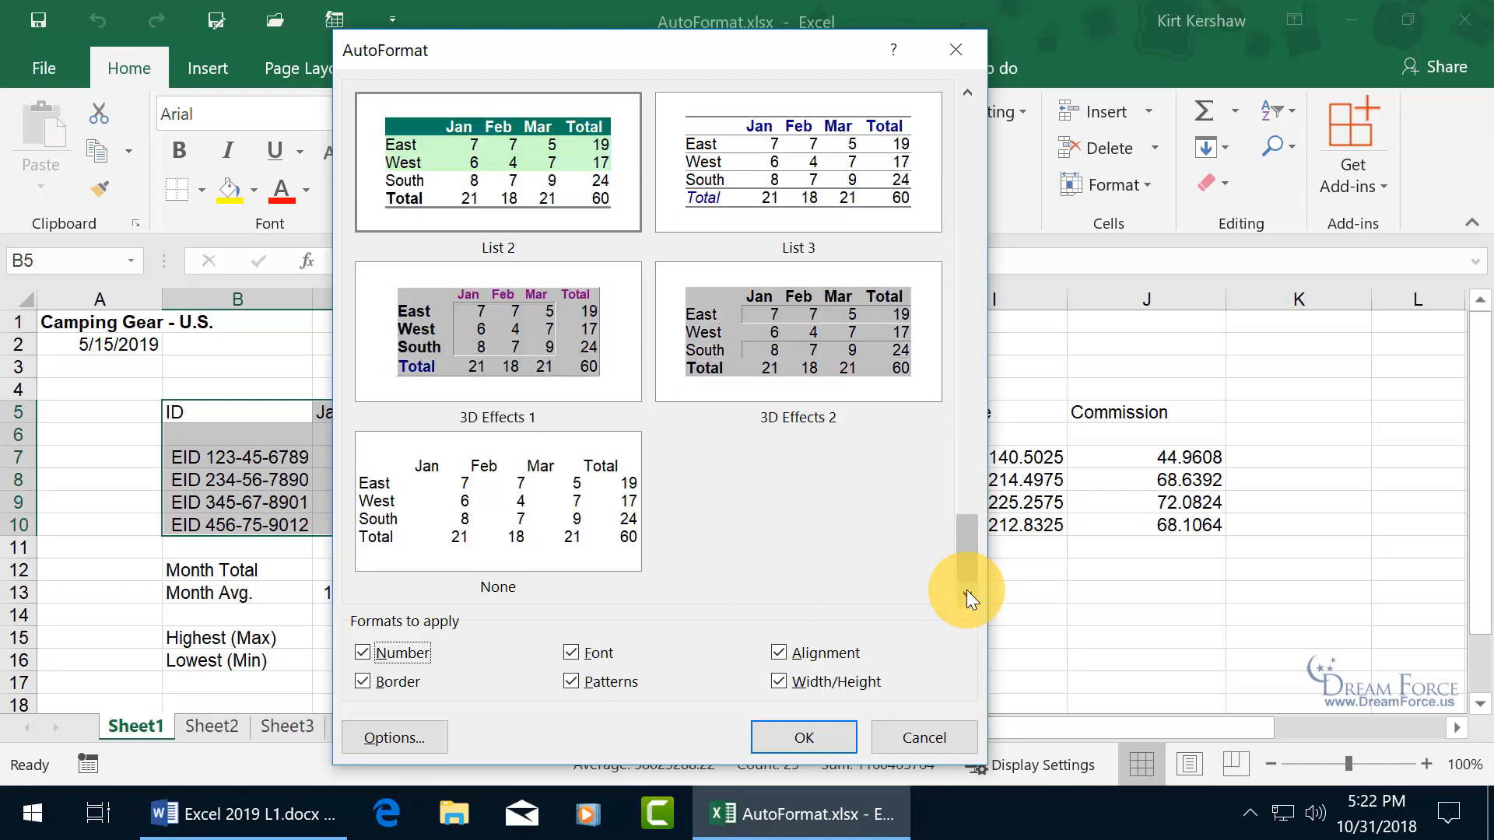
pyautogui.moveTo(963, 548); pyautogui.dragTo(893, 210)
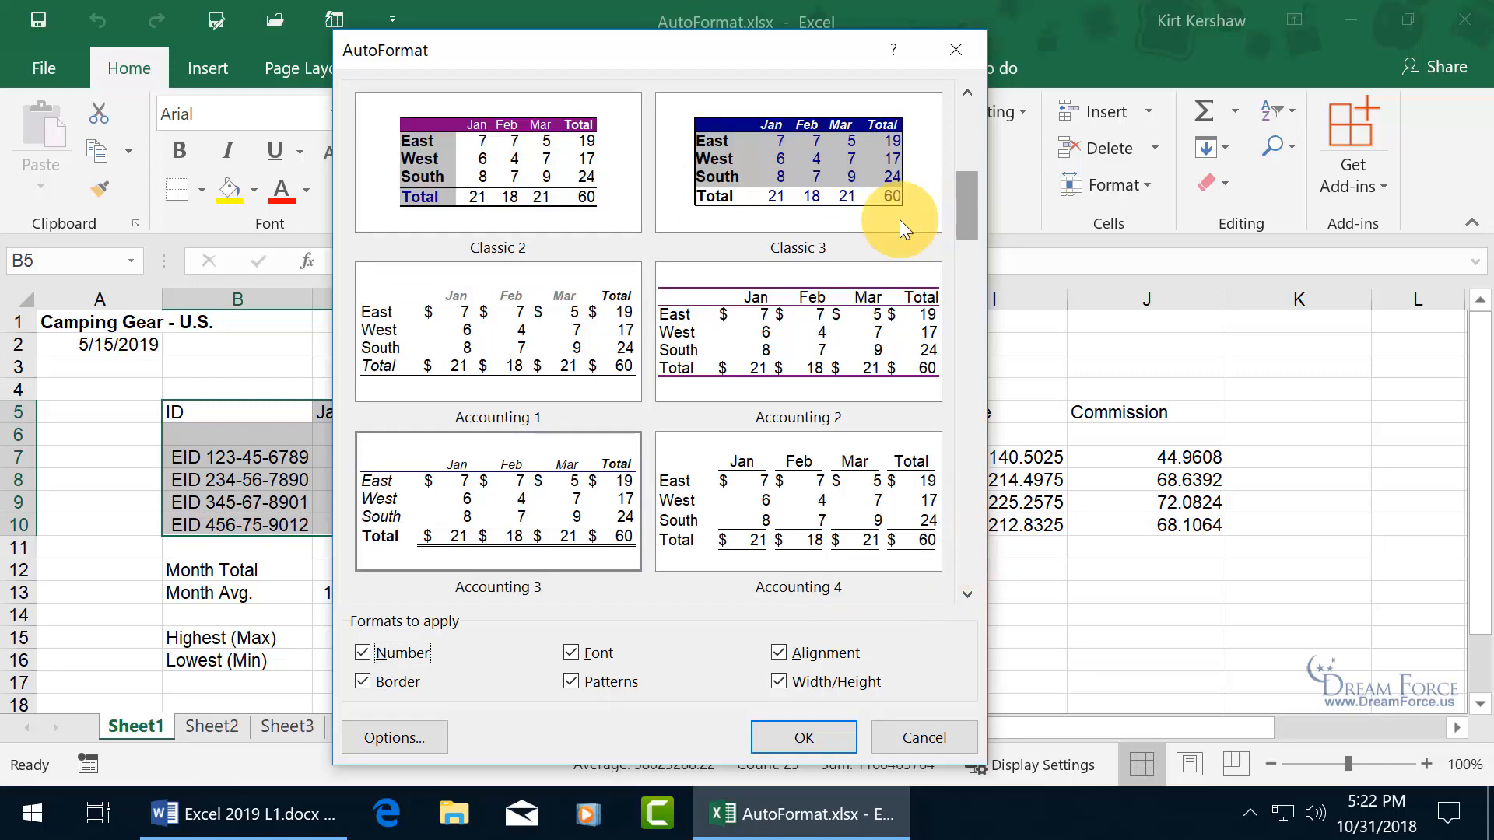
pyautogui.click(486, 153)
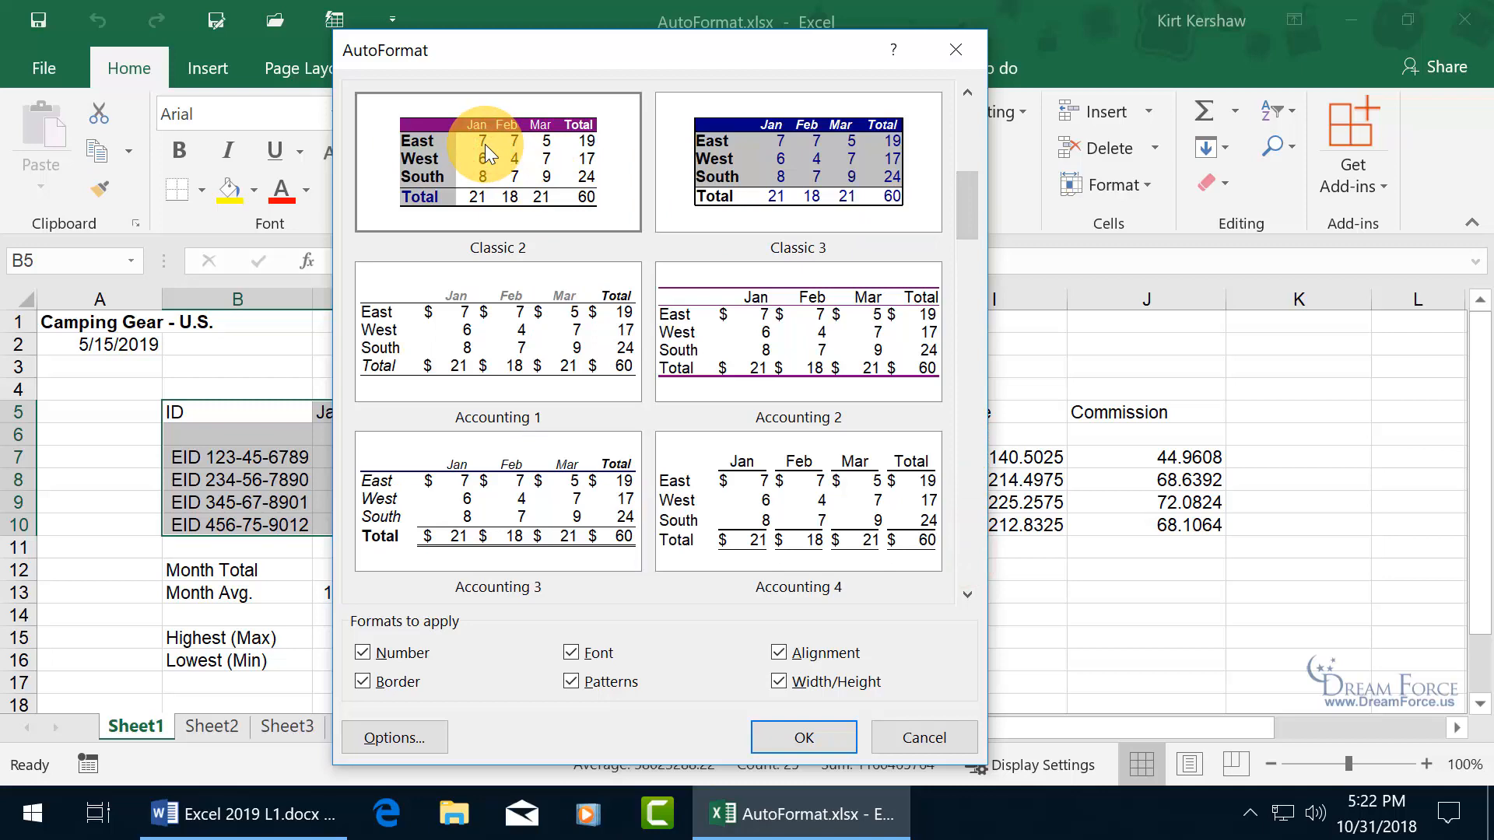
pyautogui.click(793, 734)
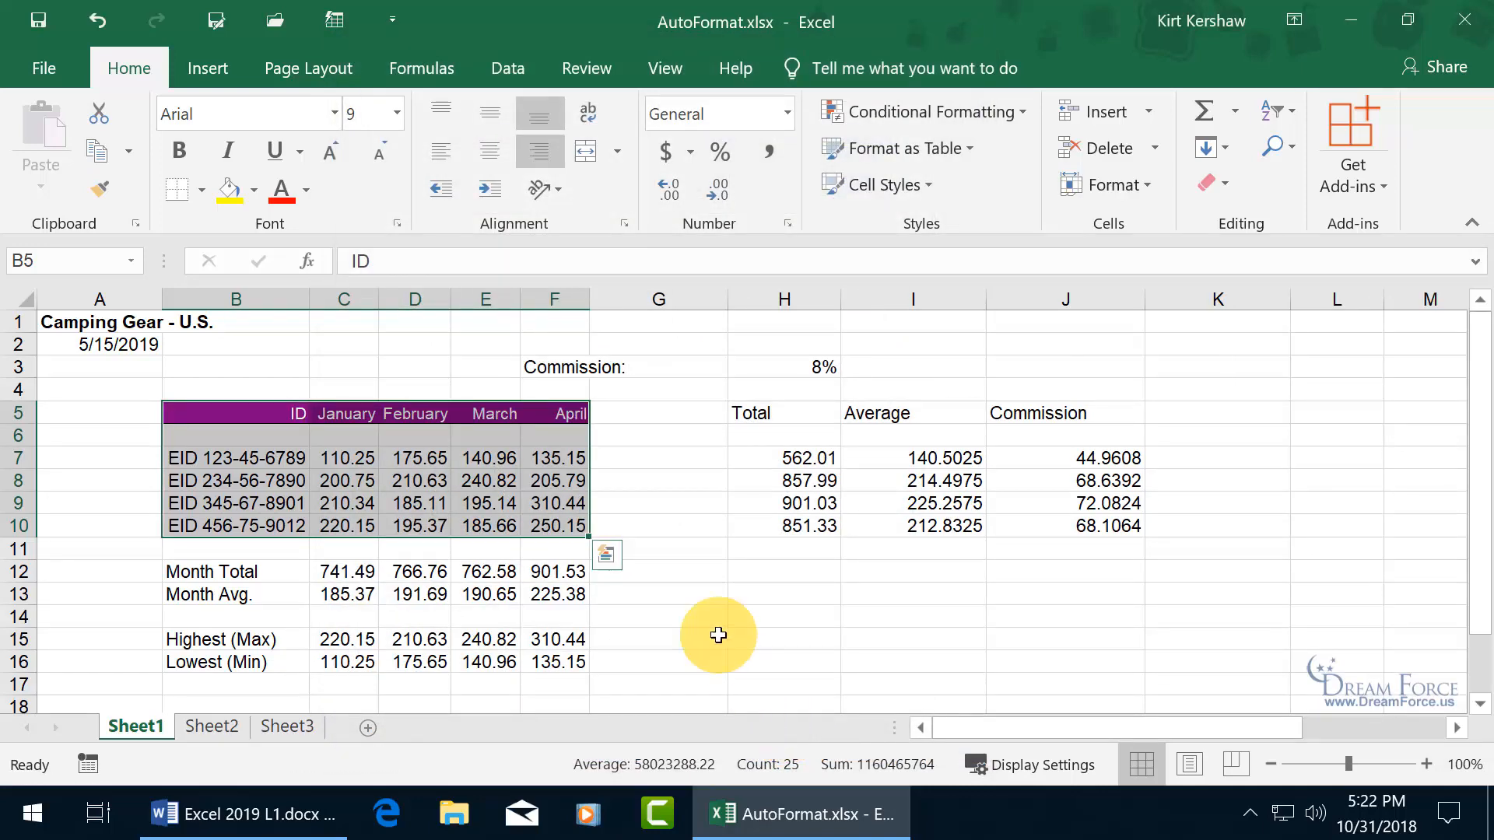
# Make header row B5:F5 bold with a Blue, Accent 1, Darker 25% fill
pyautogui.click(643, 502)
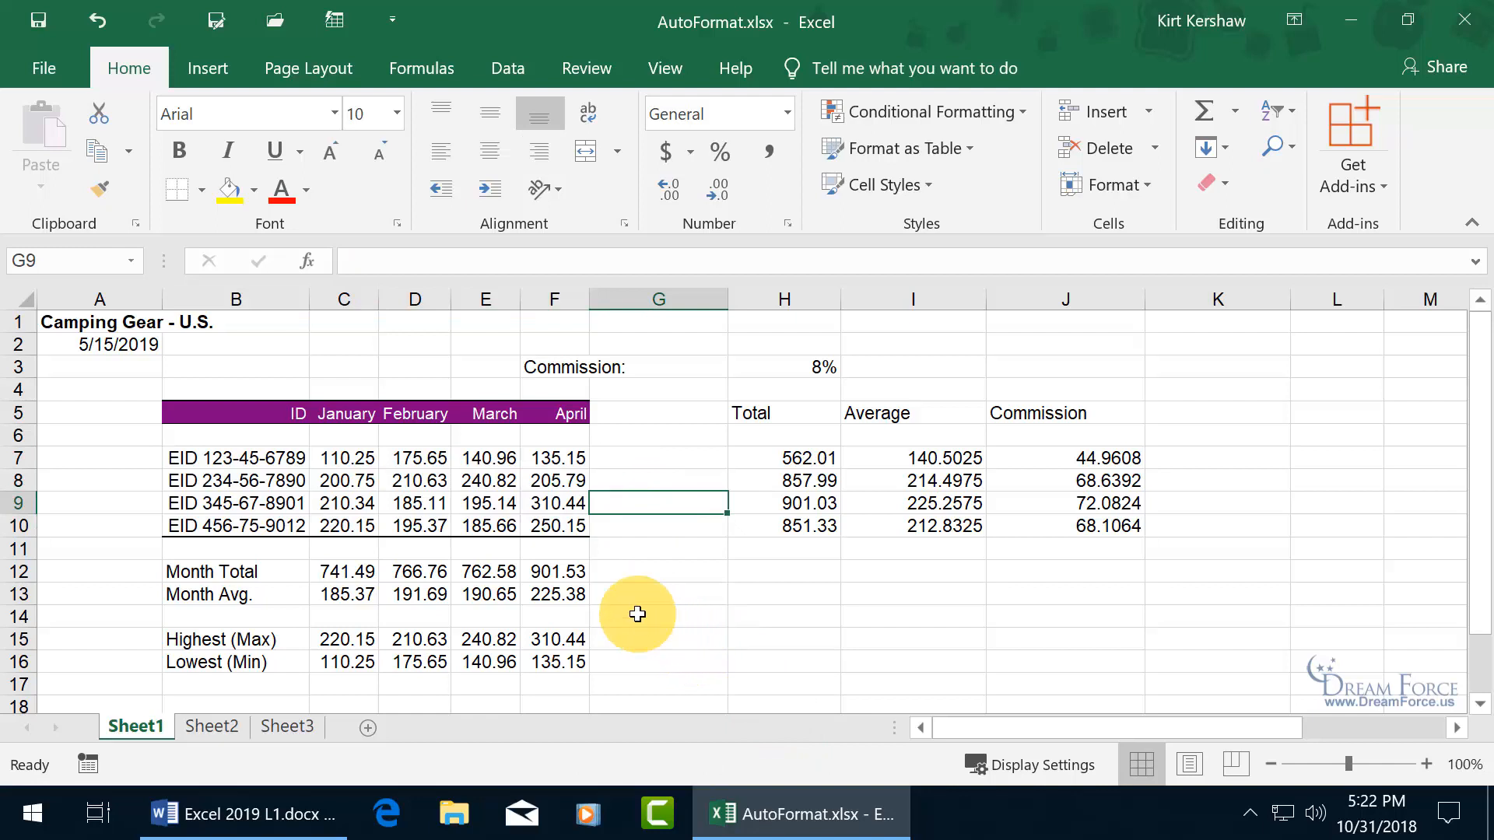
pyautogui.moveTo(300, 413); pyautogui.dragTo(550, 410)
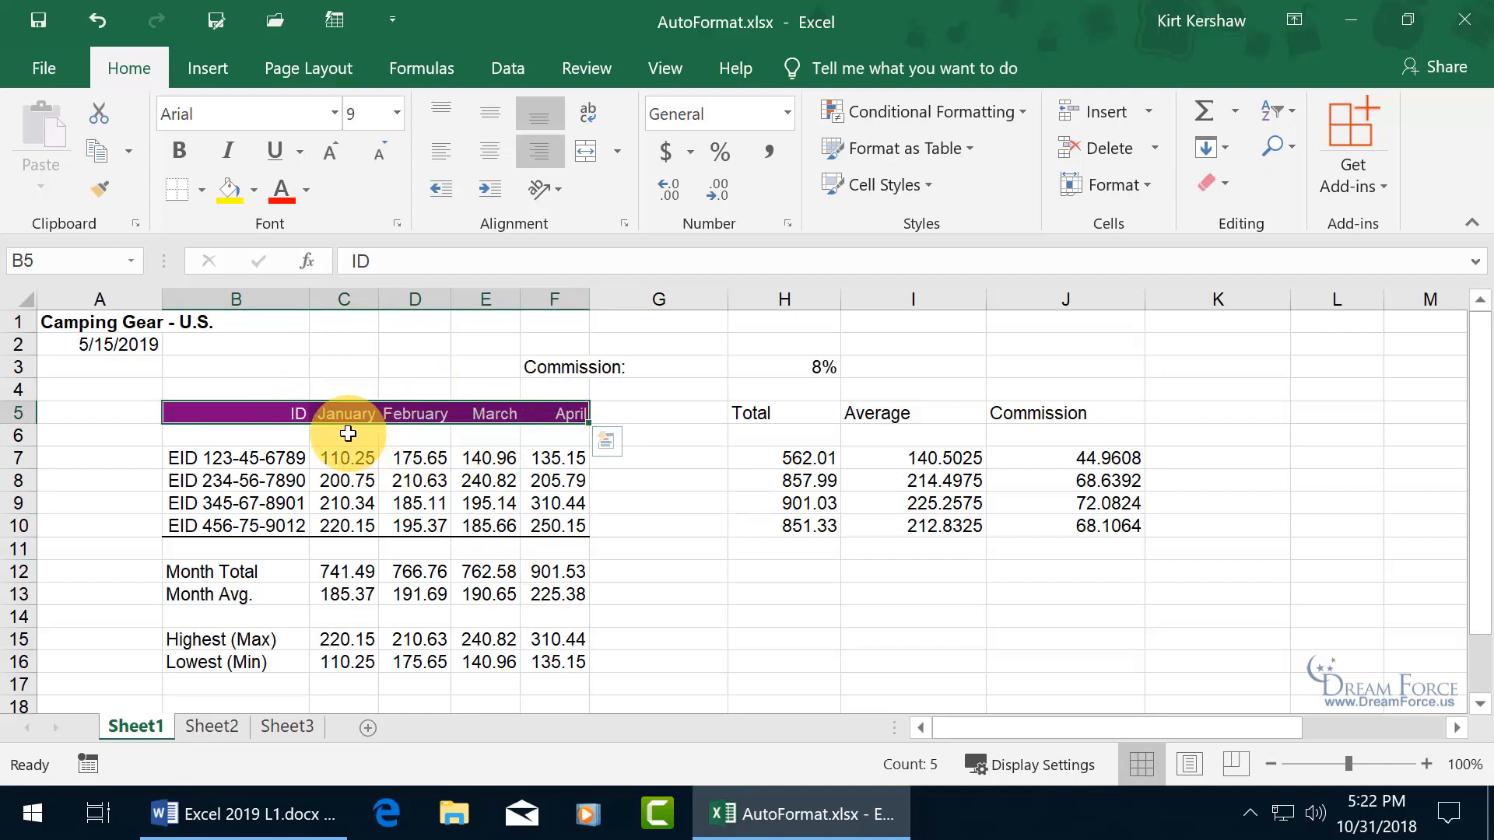
pyautogui.click(177, 149)
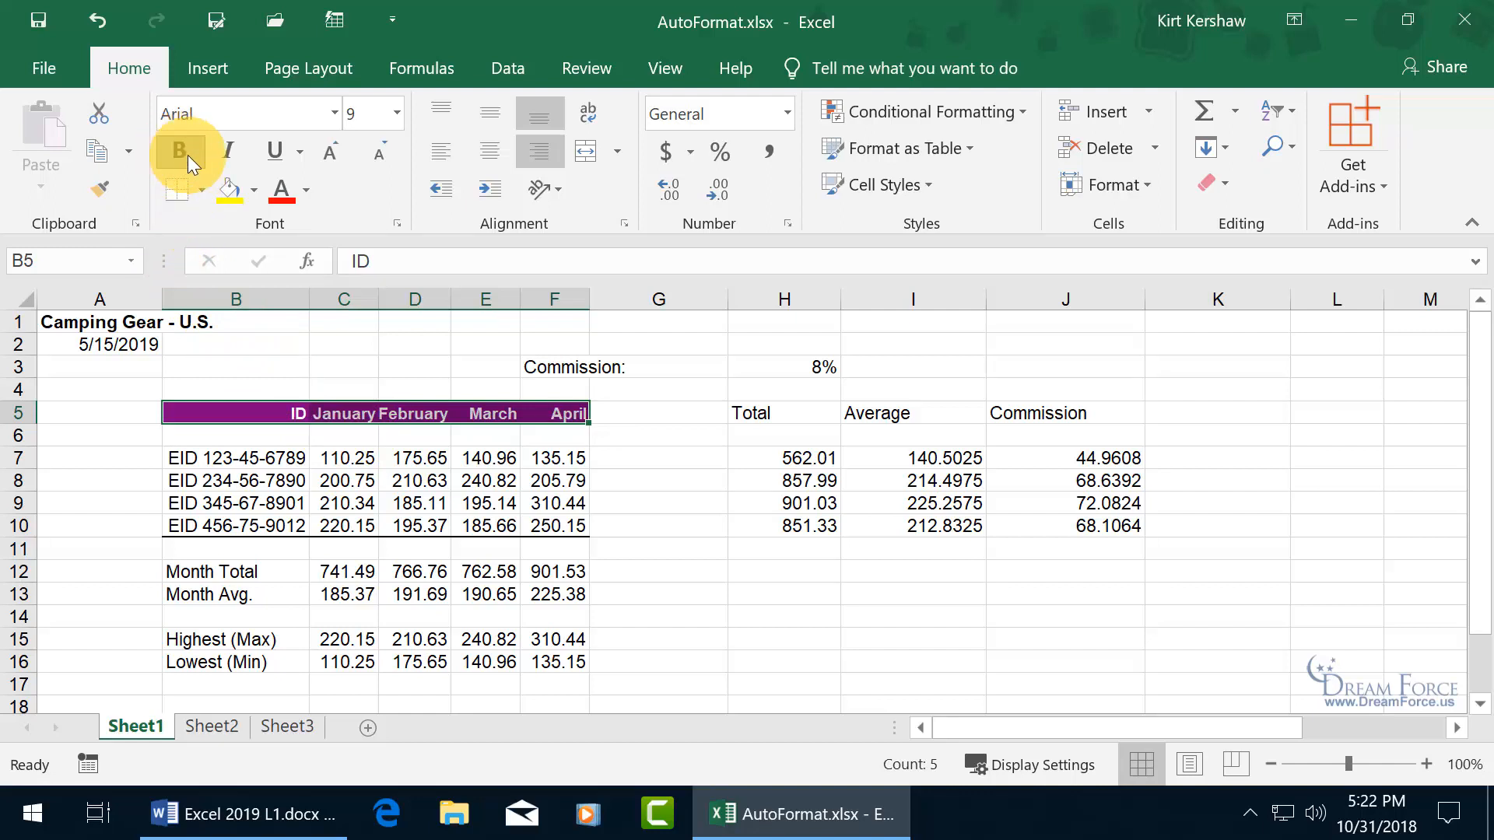
pyautogui.click(252, 191)
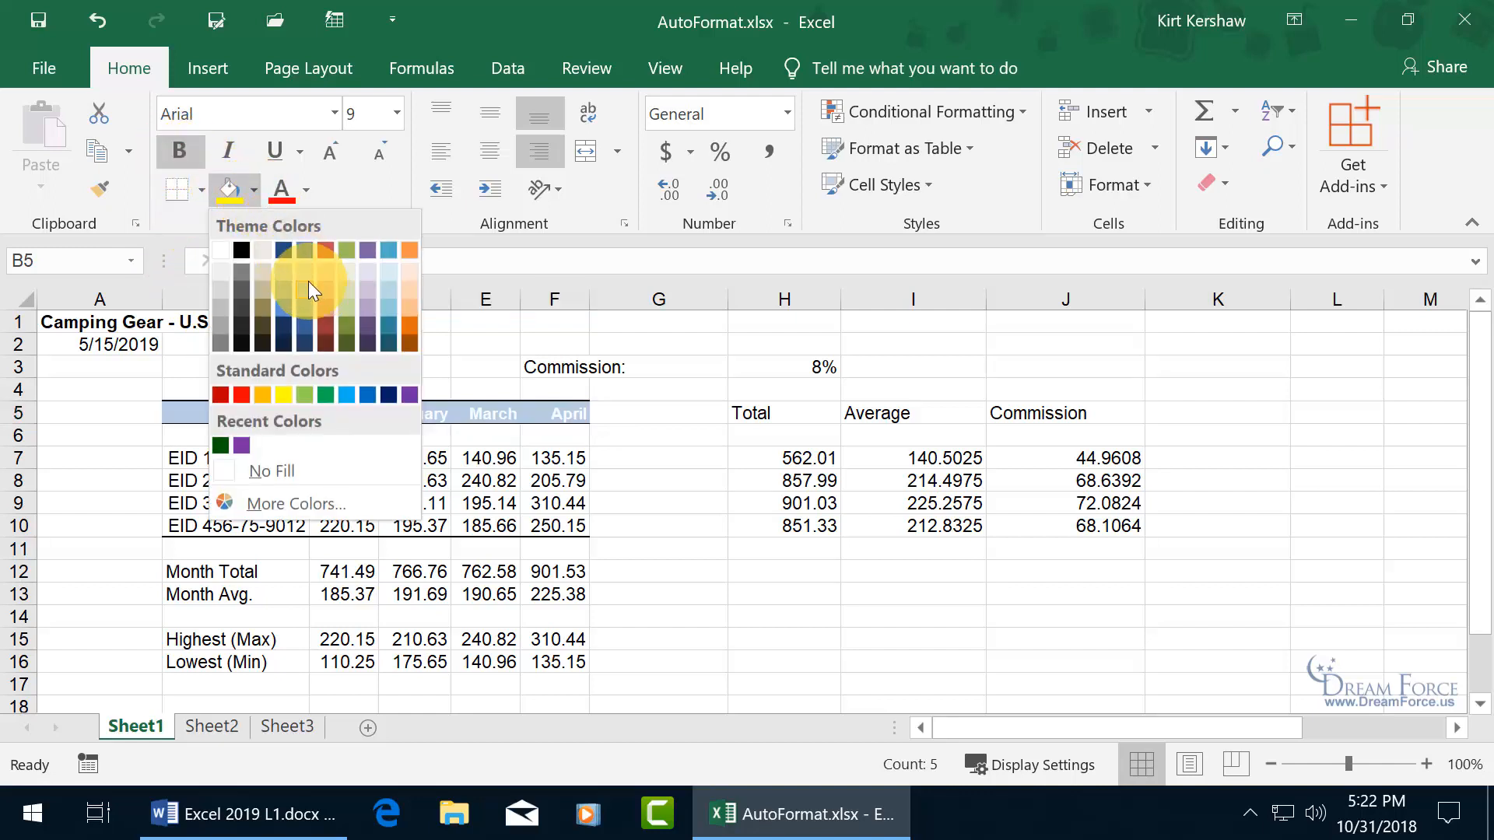
pyautogui.click(309, 327)
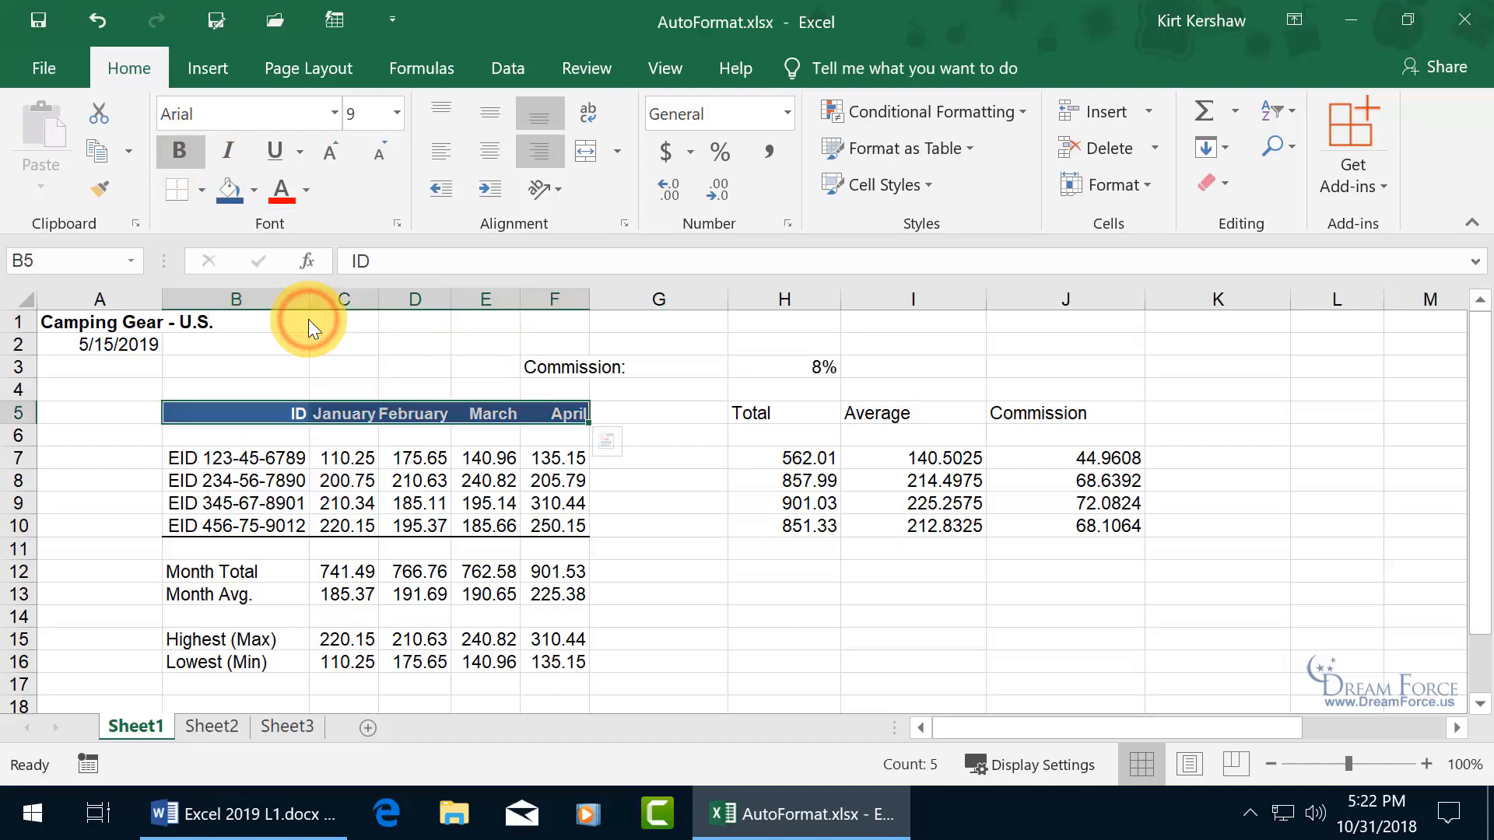
pyautogui.click(672, 434)
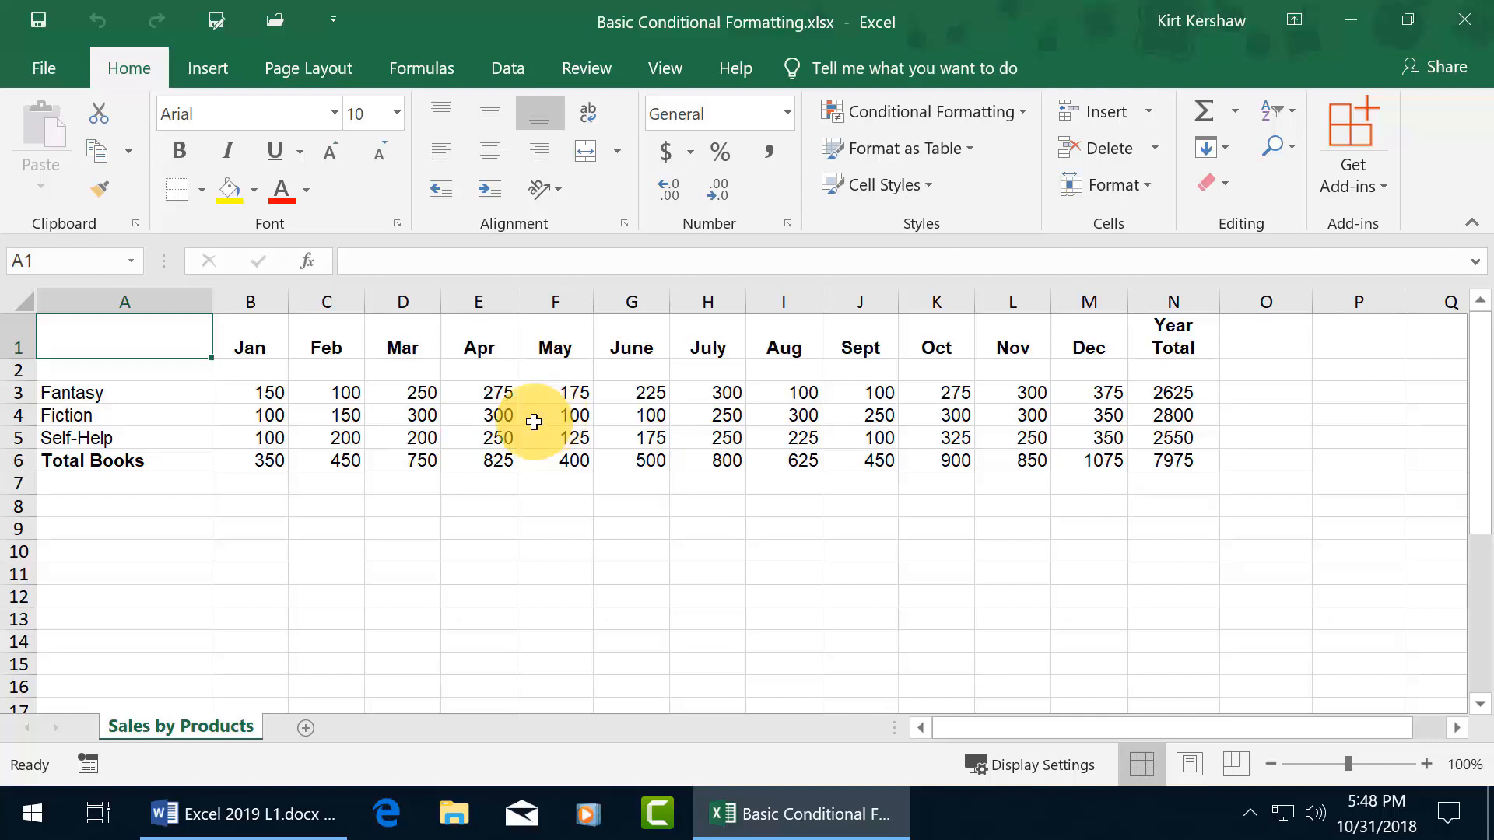
# Select the monthly sales values B3:M5 for all three book categories
pyautogui.moveTo(267, 389); pyautogui.dragTo(1095, 434)
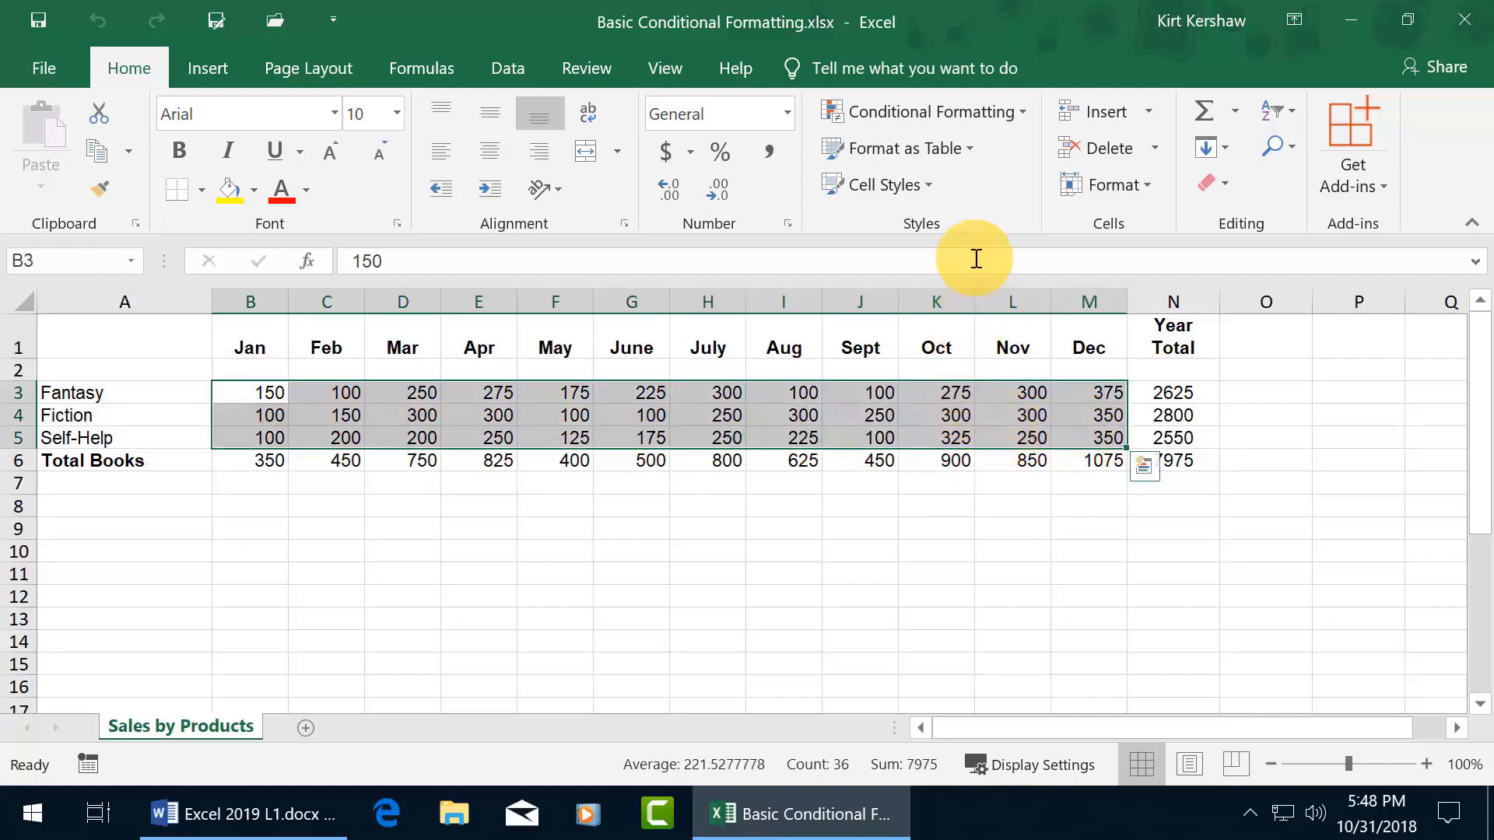
# Add a Greater Than 250 rule to B3:M5 using Green Fill with Dark Green Text
pyautogui.click(1008, 114)
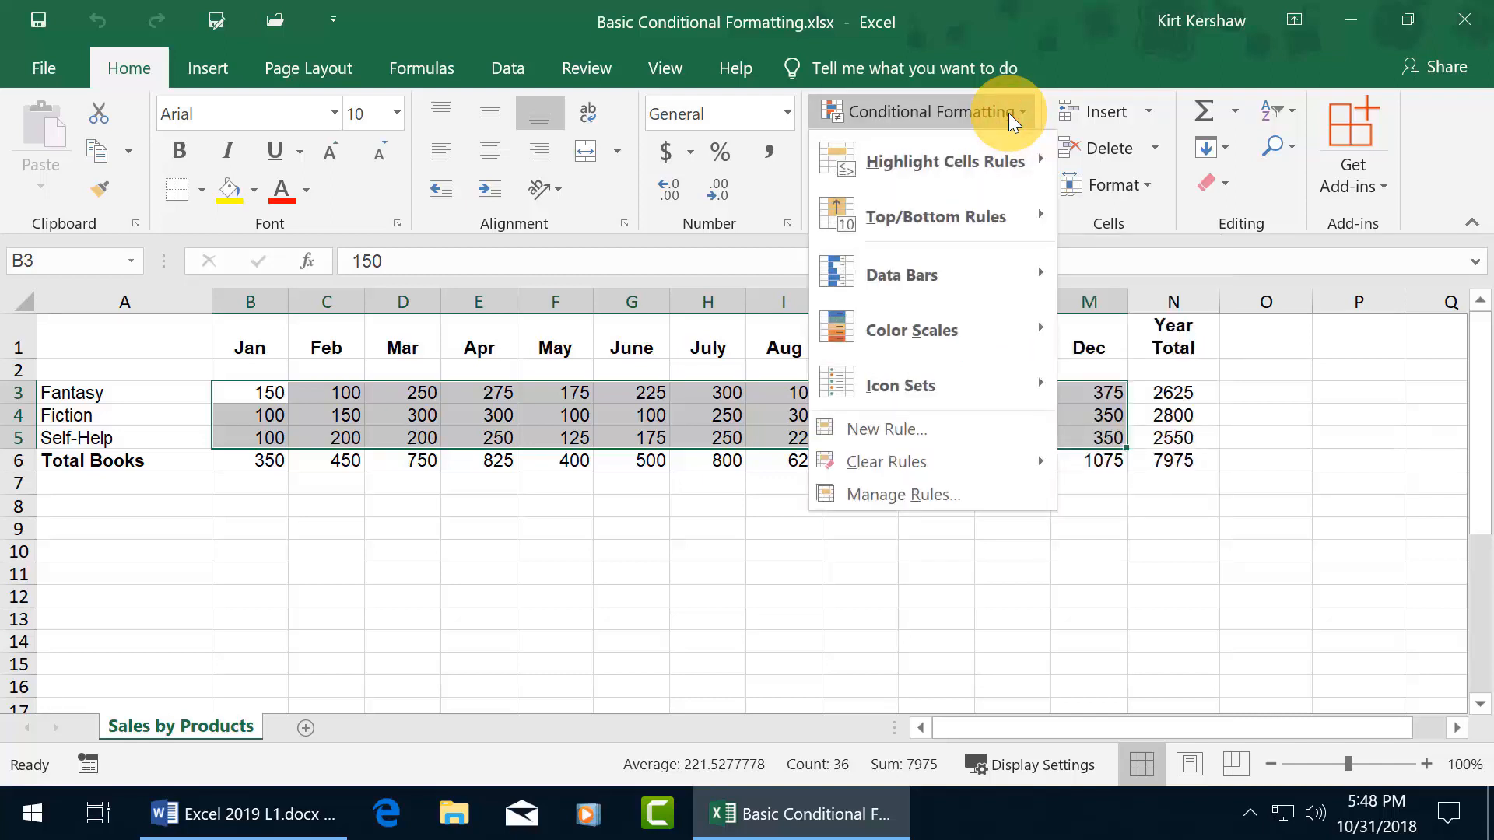
pyautogui.moveTo(971, 161)
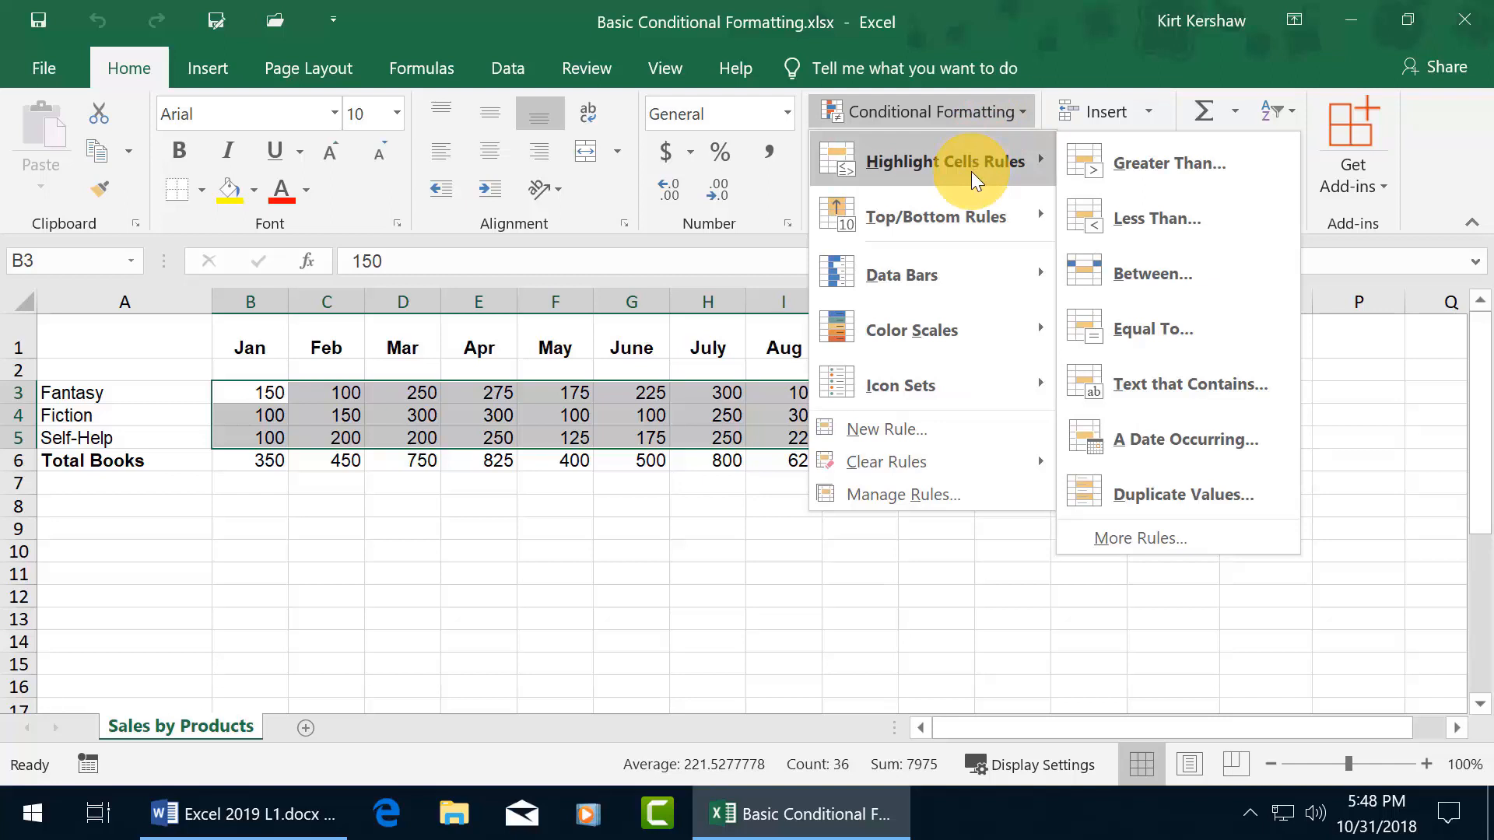
pyautogui.click(1164, 167)
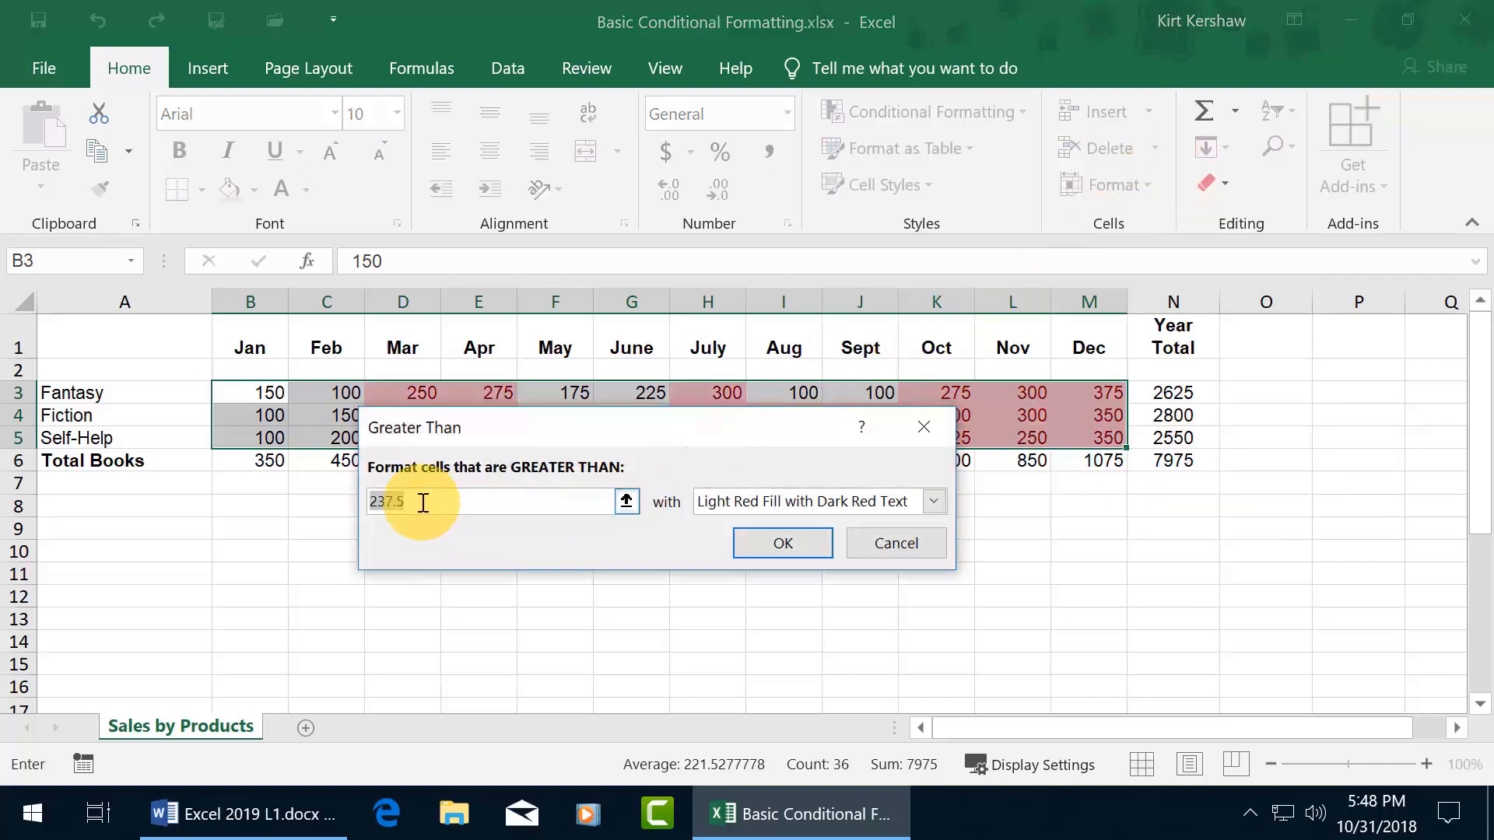
pyautogui.moveTo(426, 501); pyautogui.dragTo(347, 504)
pyautogui.write('250')
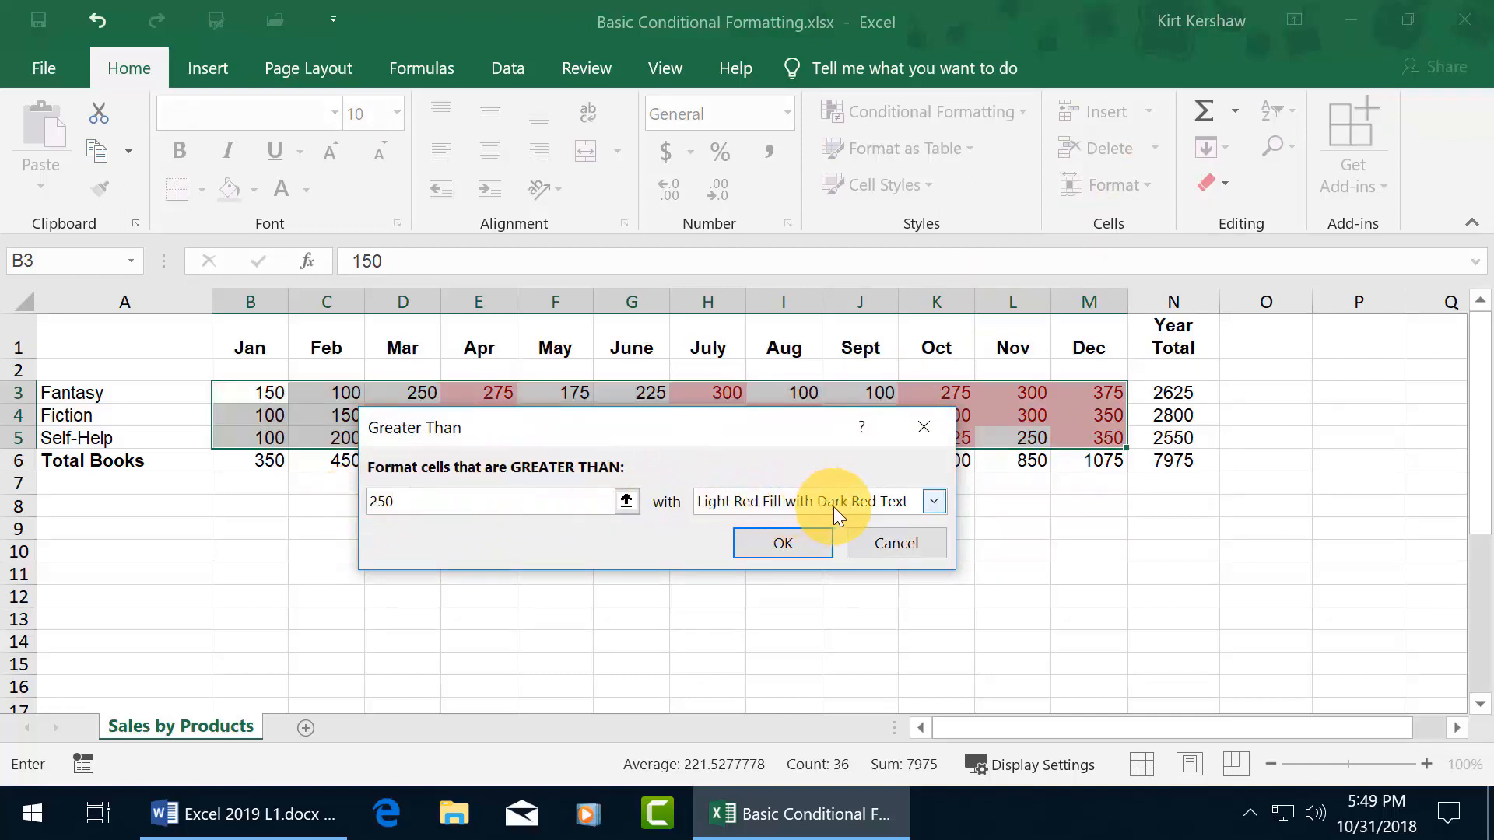
pyautogui.click(931, 499)
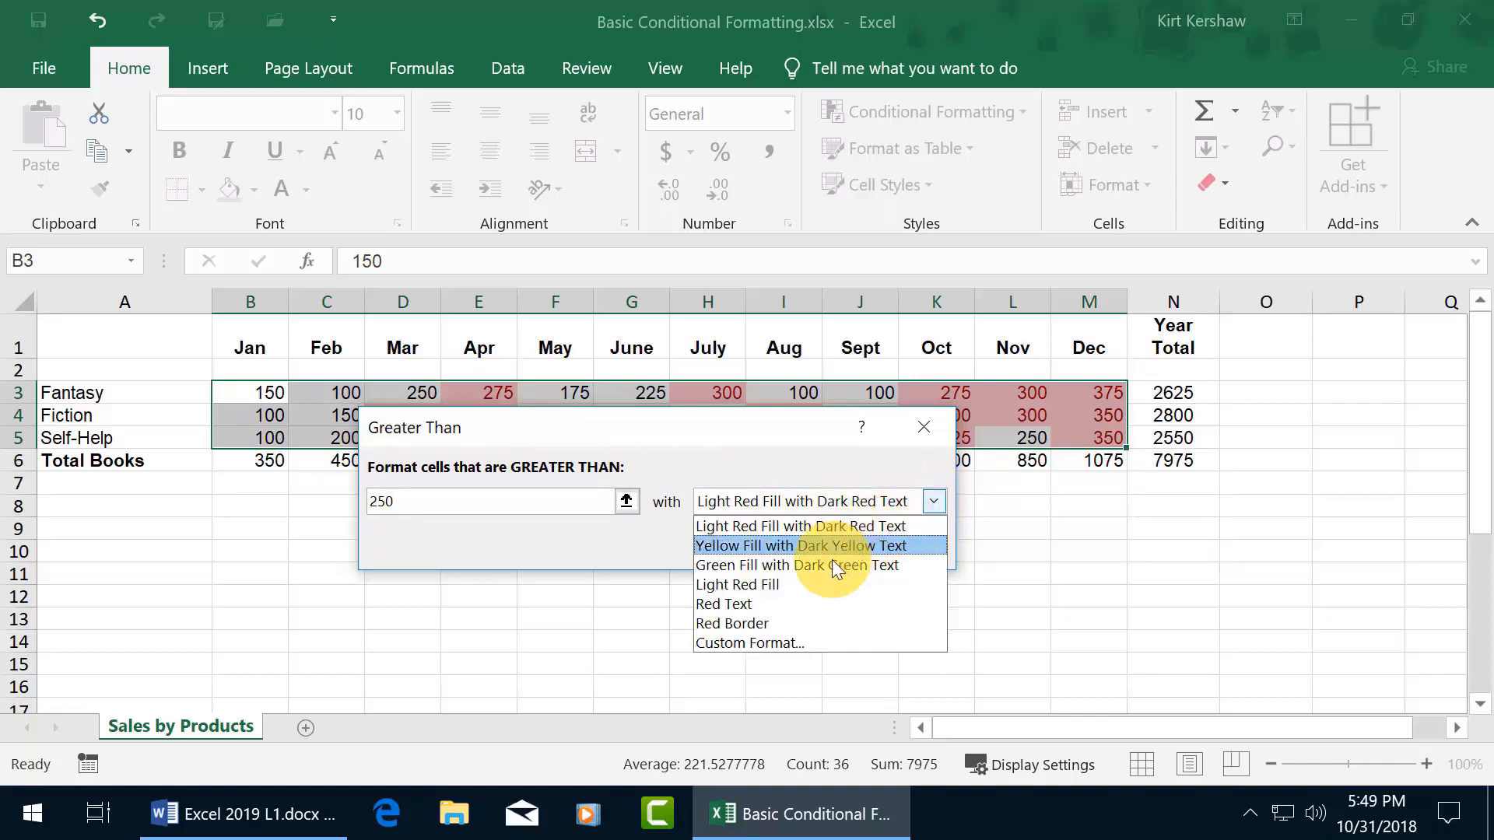
pyautogui.click(783, 642)
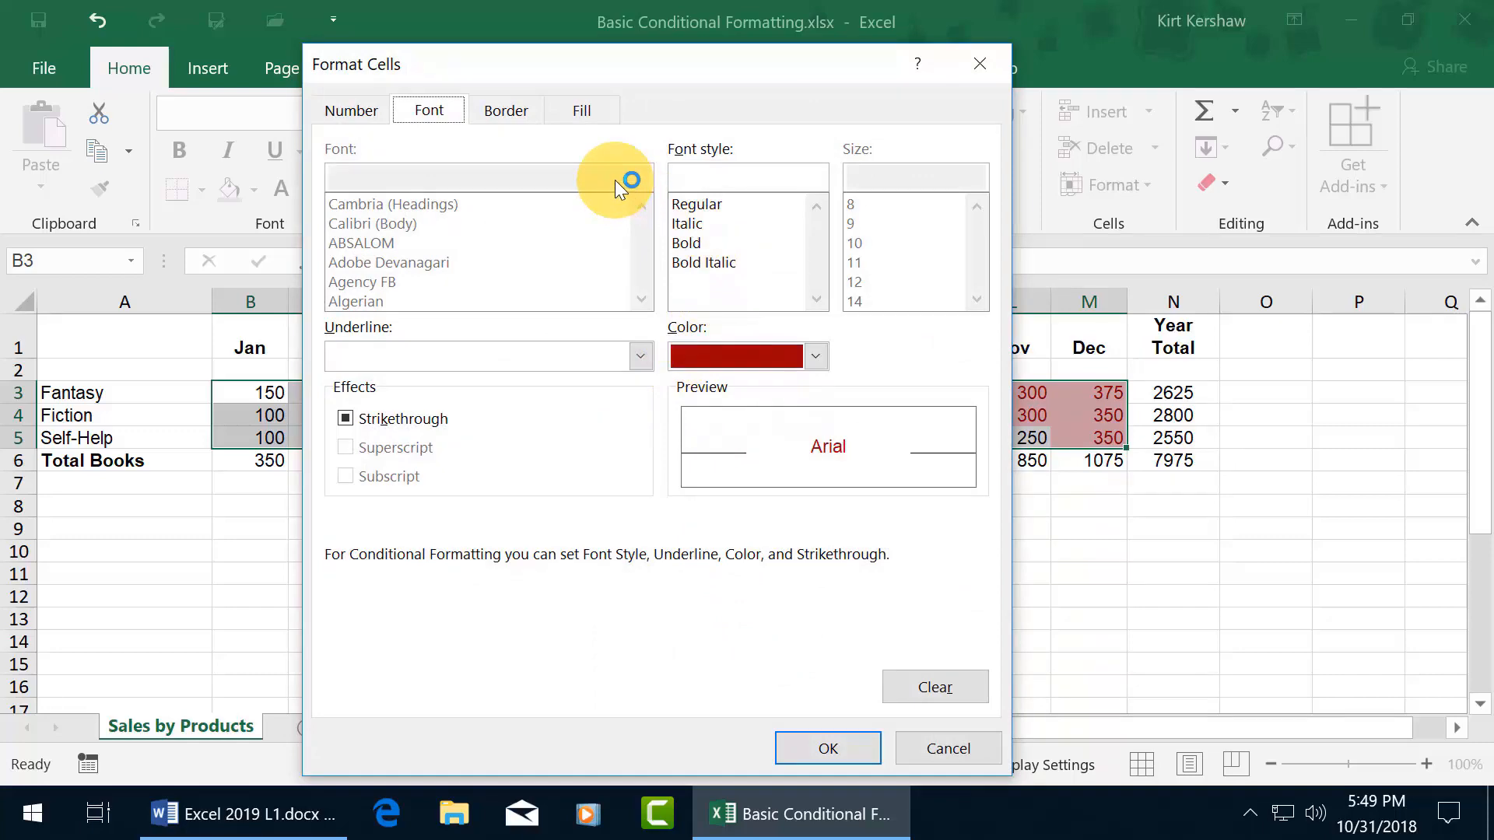
pyautogui.click(938, 745)
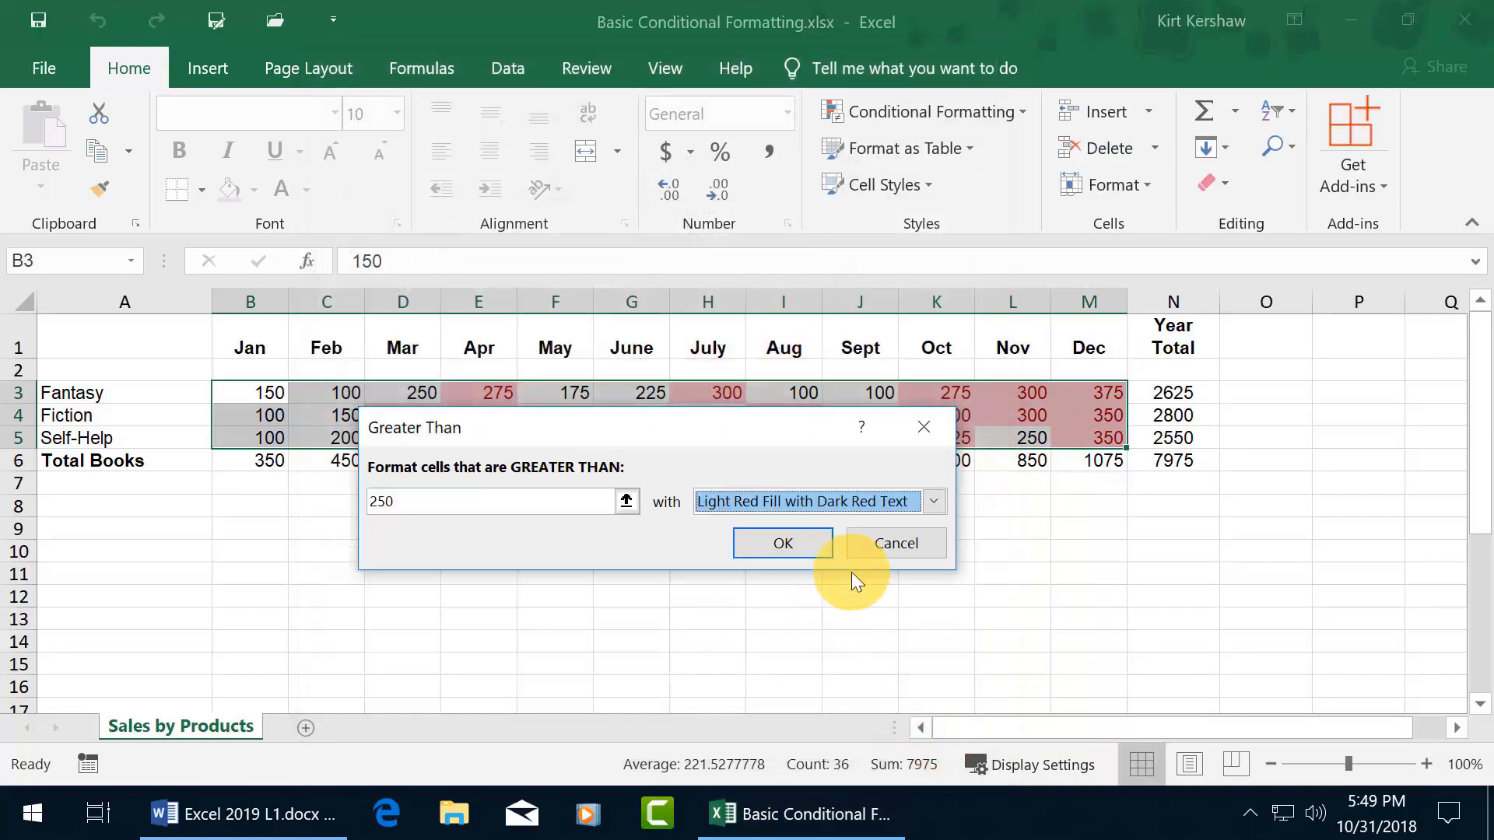
pyautogui.click(932, 501)
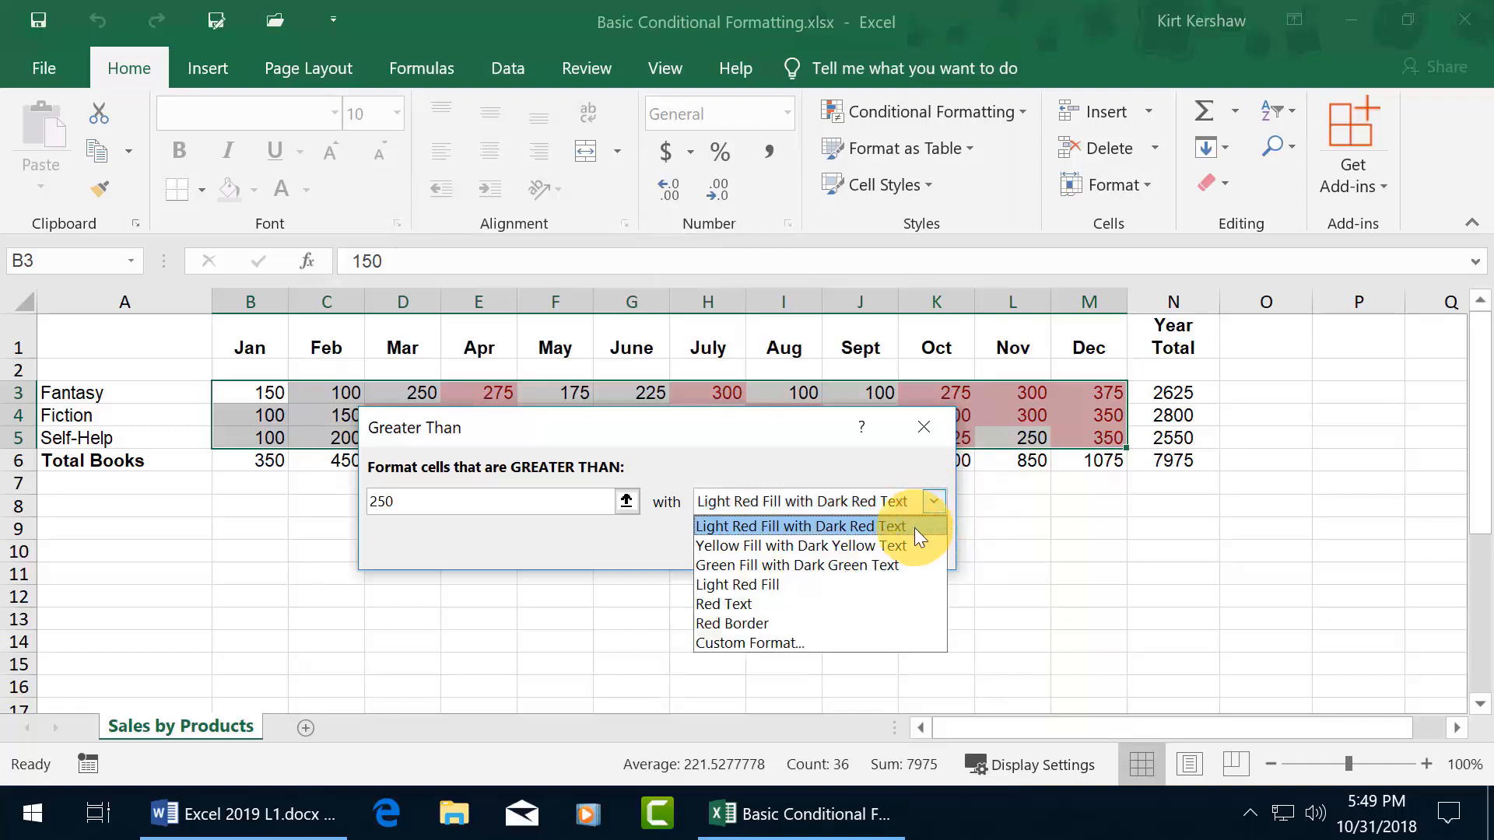
pyautogui.click(867, 566)
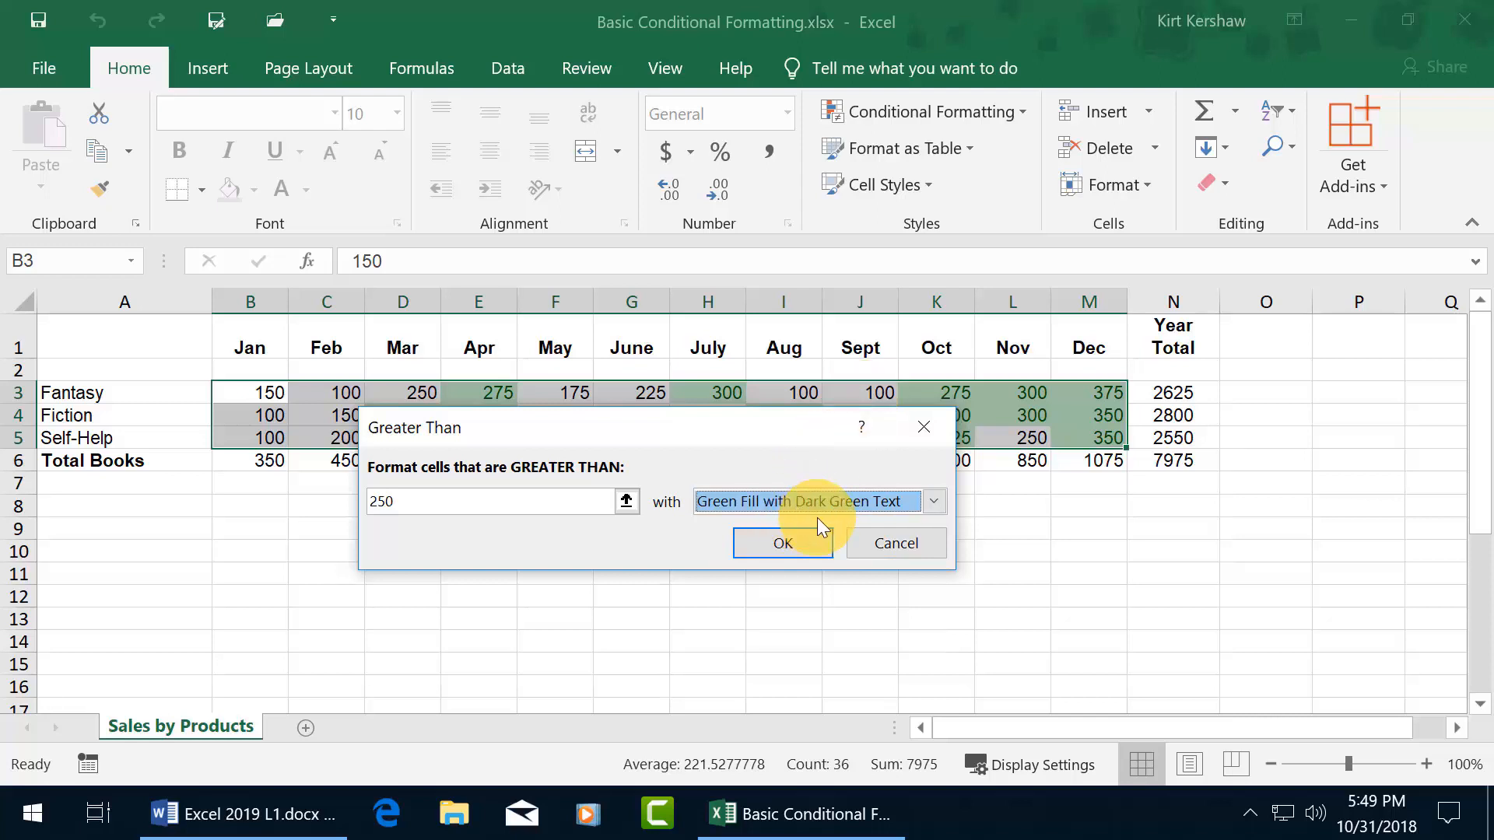
pyautogui.click(804, 538)
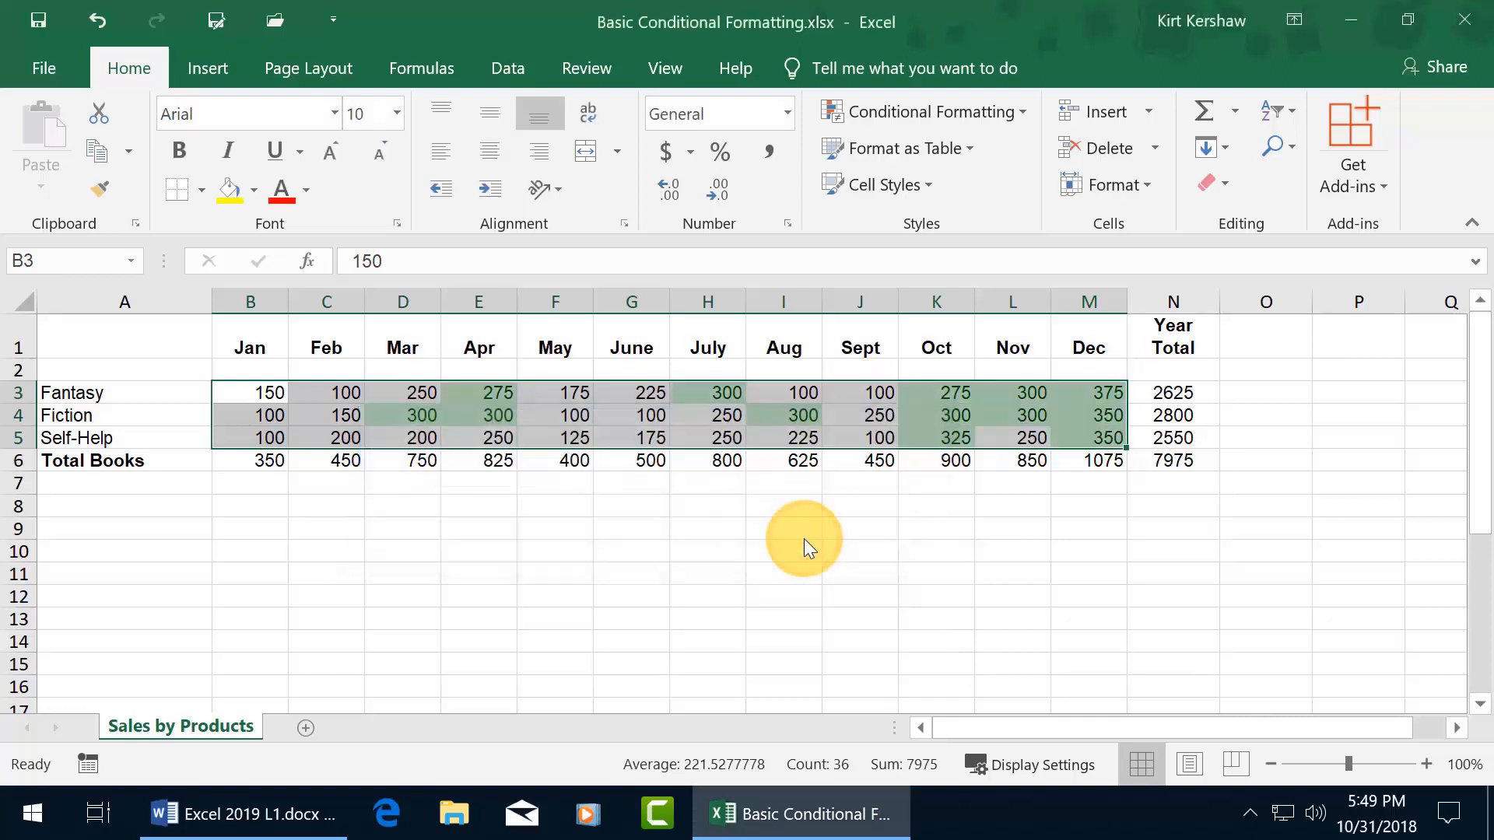
pyautogui.click(788, 528)
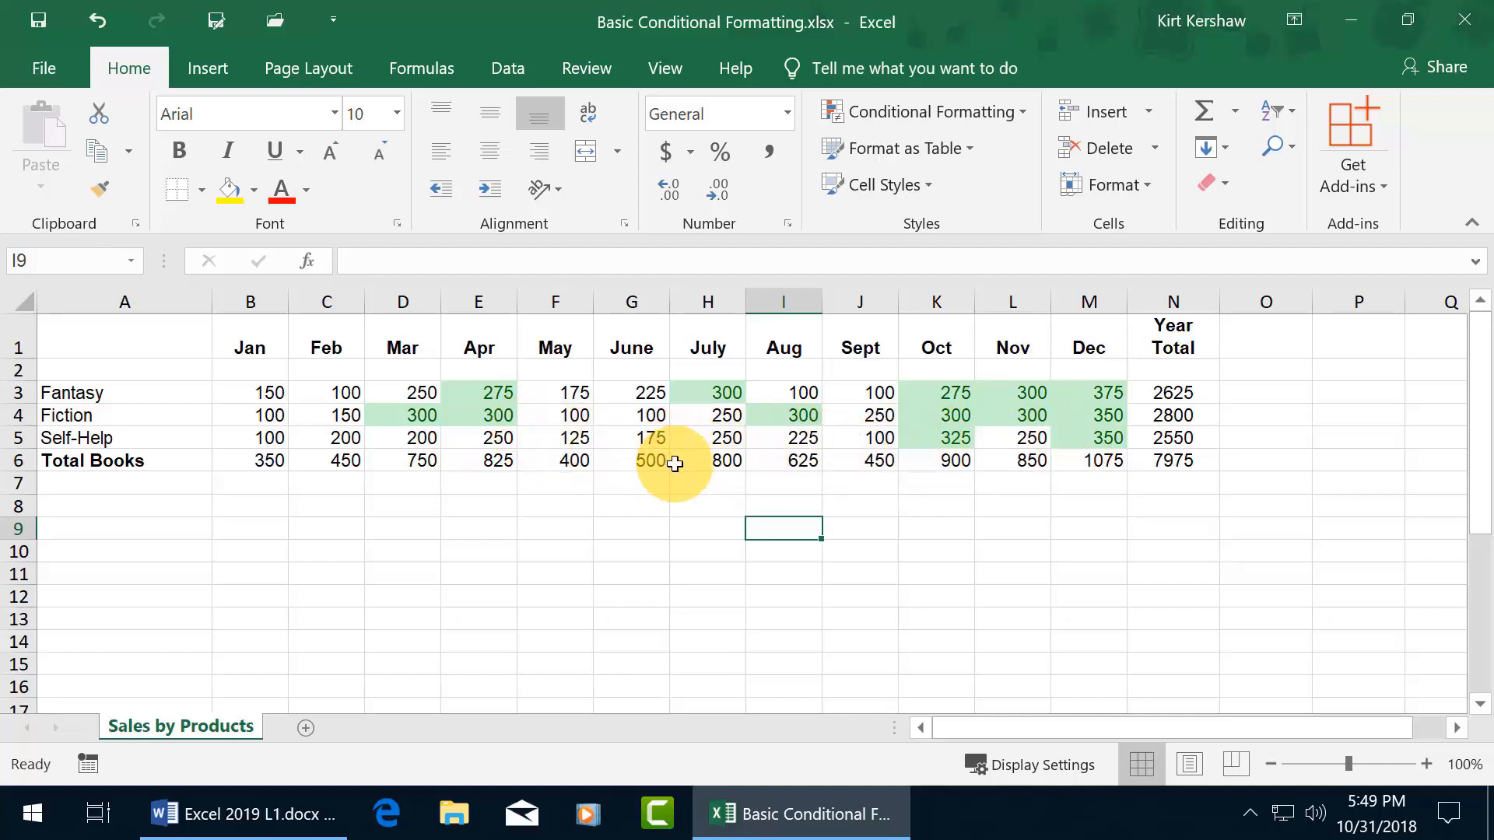
# Select the monthly sales range B3:M5 from cell B3 to M5
pyautogui.click(275, 389)
pyautogui.moveTo(274, 389); pyautogui.dragTo(1092, 436)
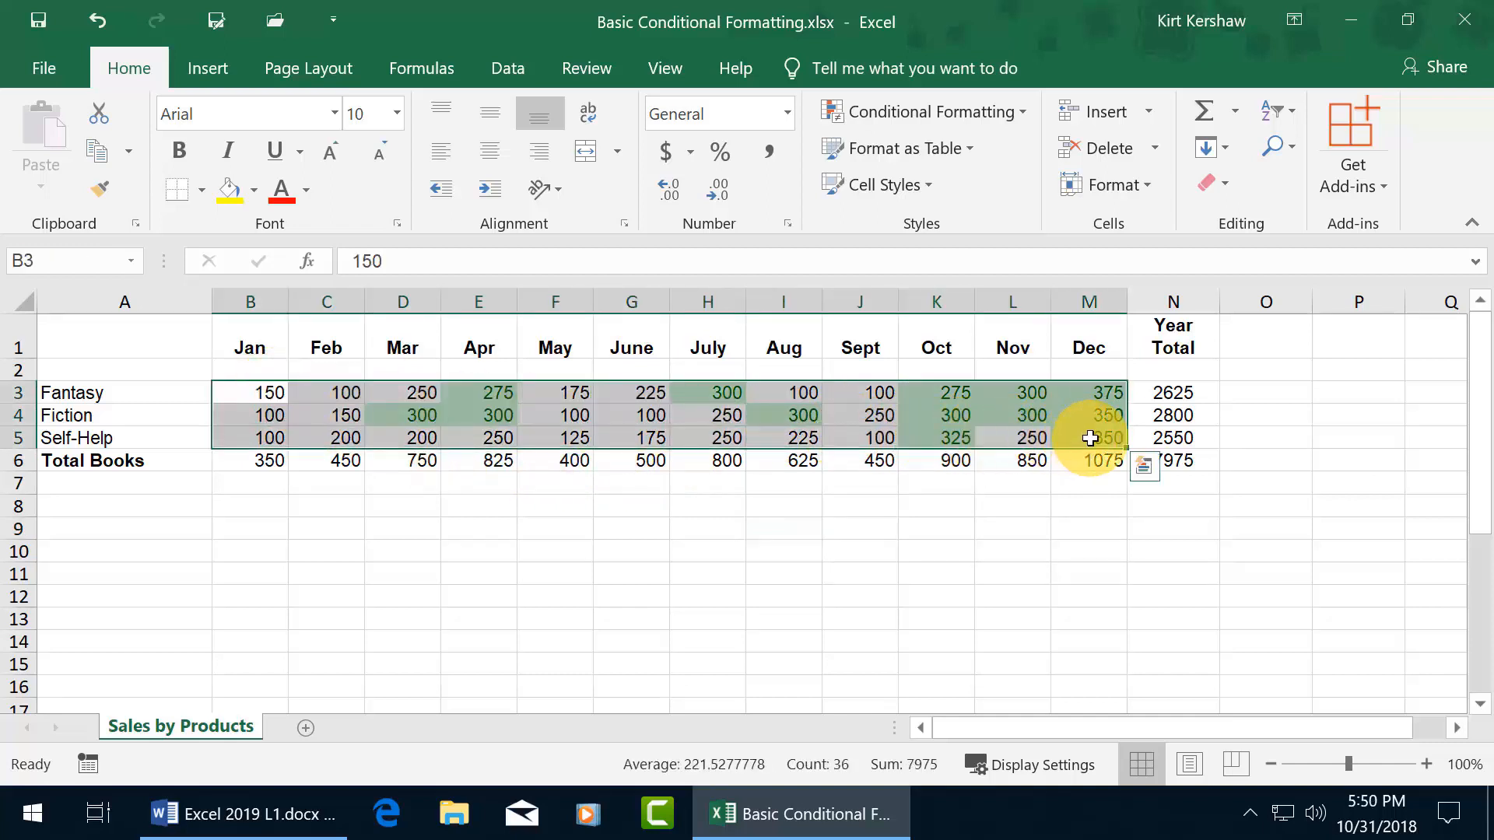
# Clear the conditional formatting rules from the selected cells B3:M5
pyautogui.click(1016, 118)
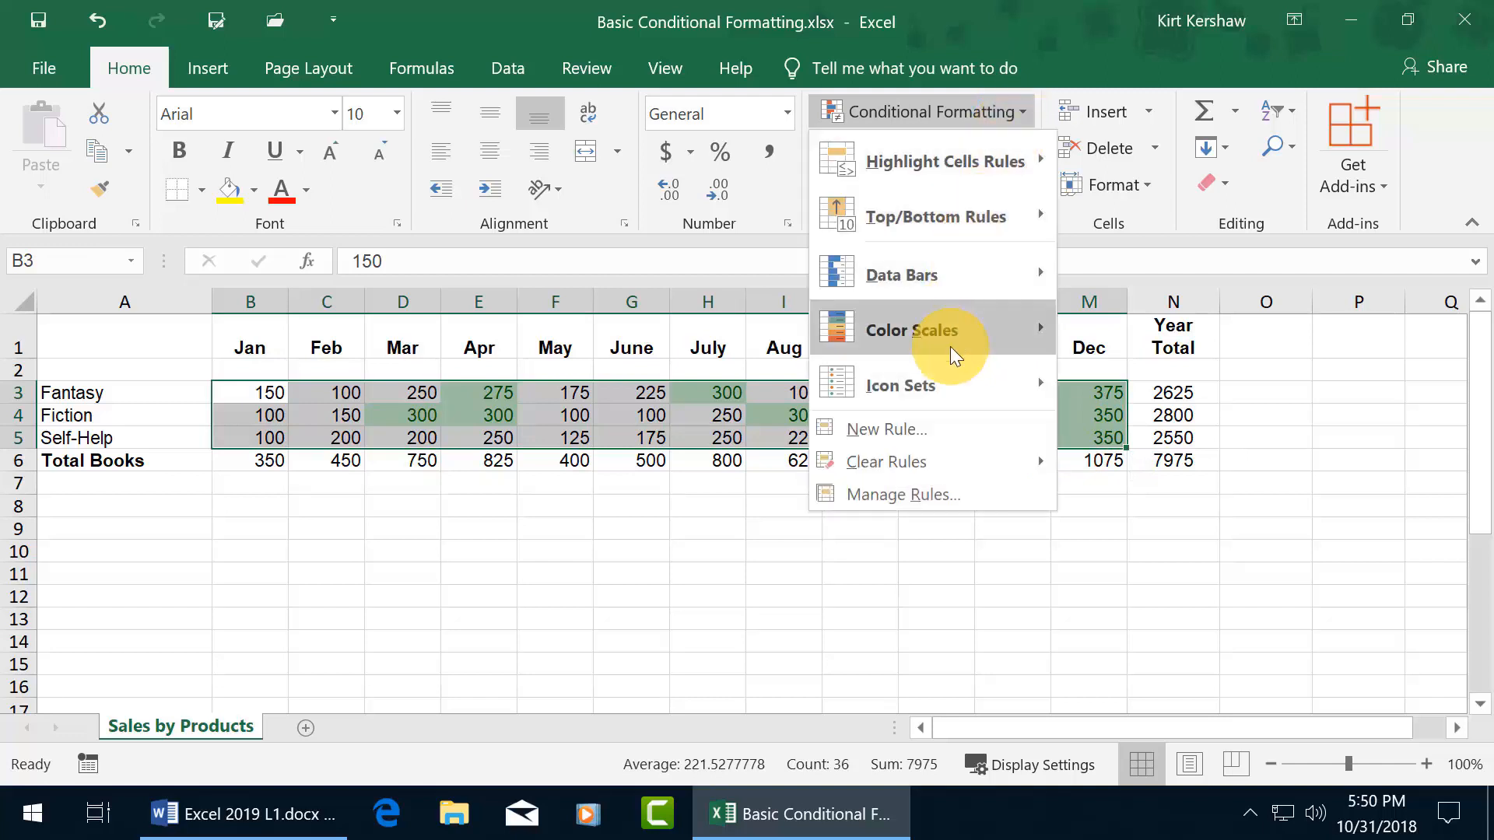
pyautogui.moveTo(954, 458)
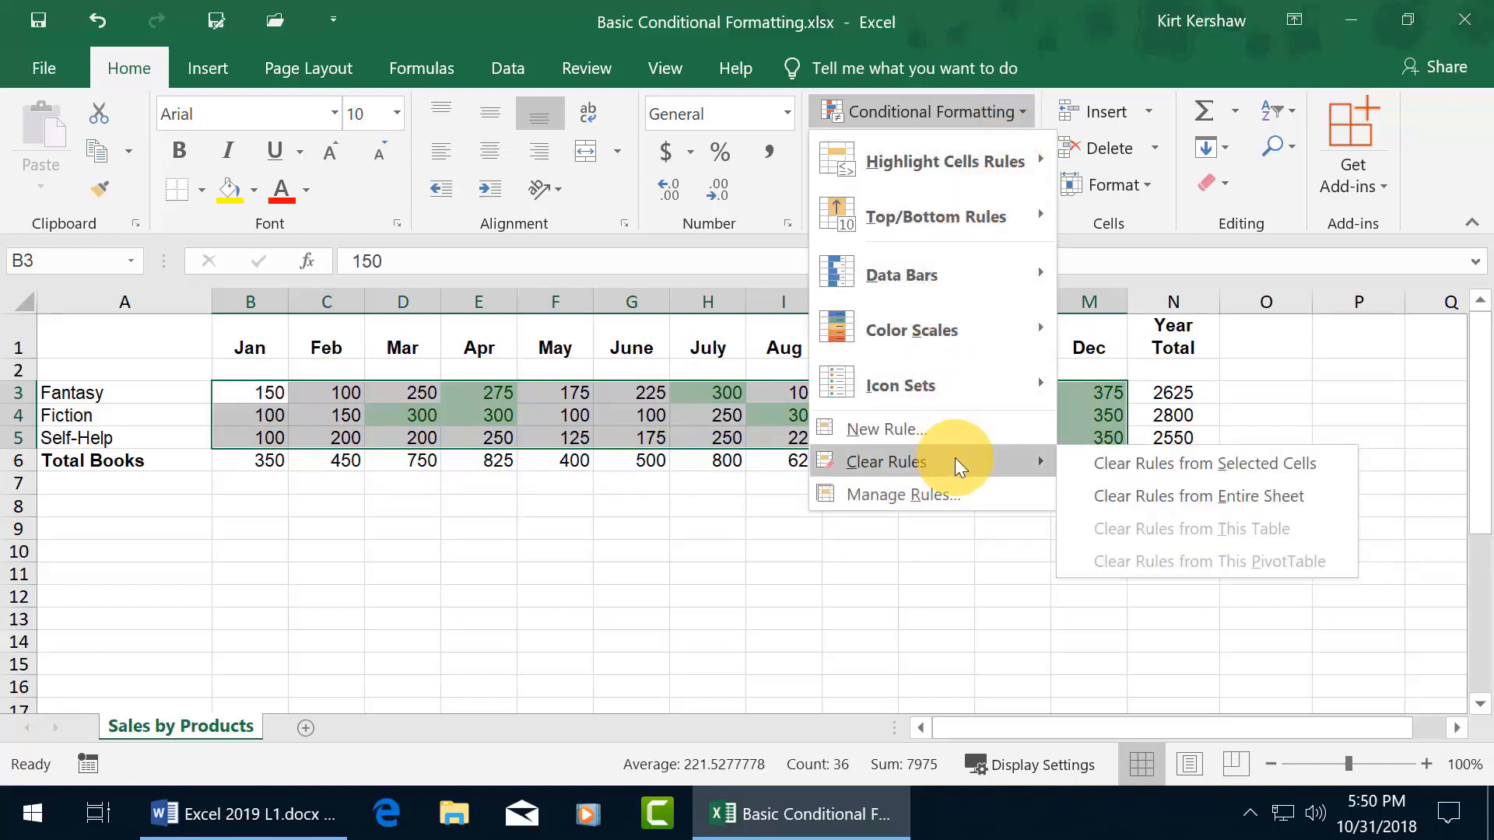
pyautogui.click(1136, 469)
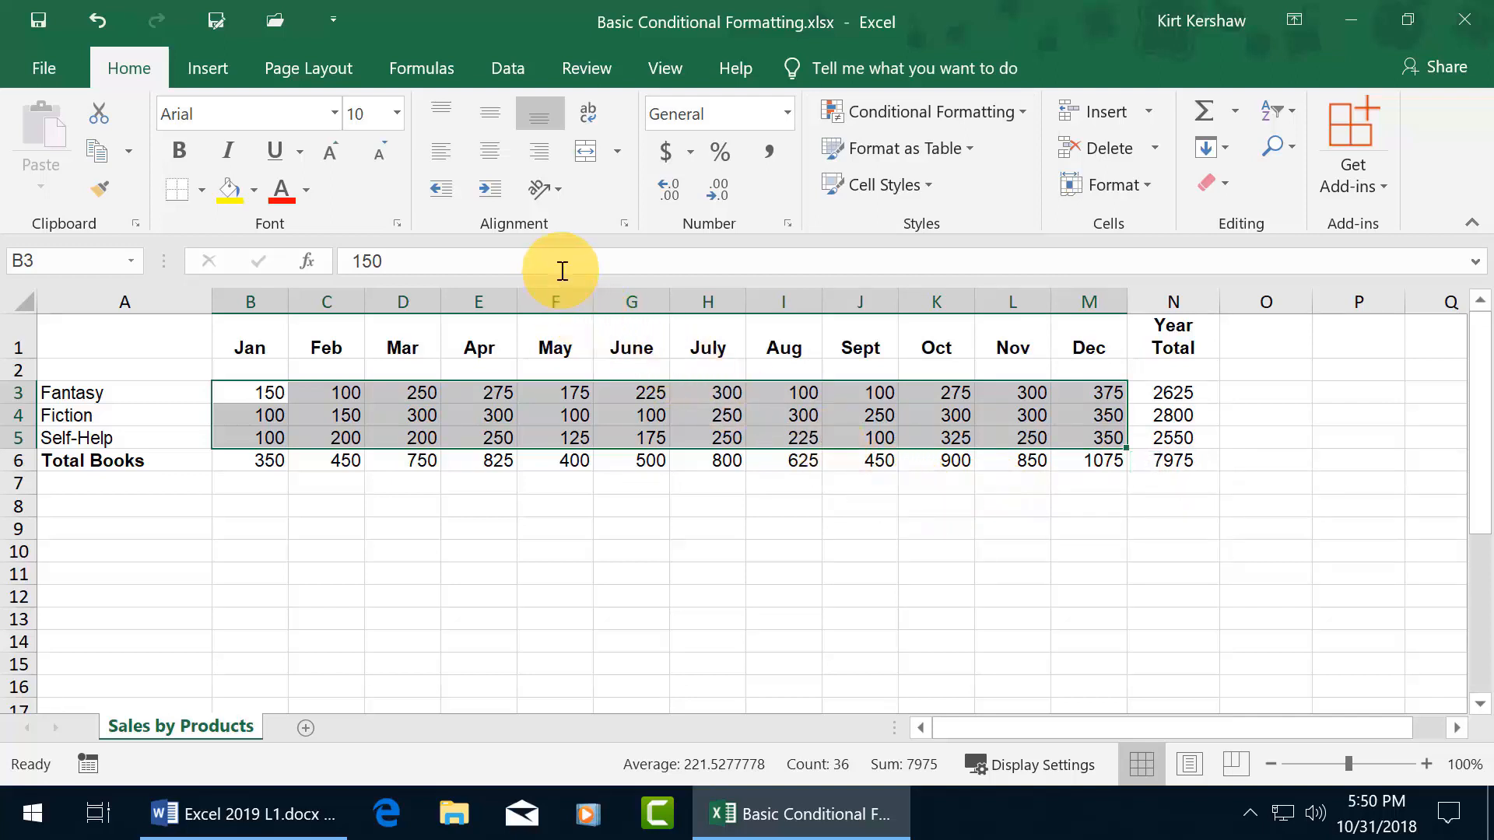
# Add a Bottom 25% rule highlighting B3:M5's lowest sales in light red with dark red text
pyautogui.click(1016, 117)
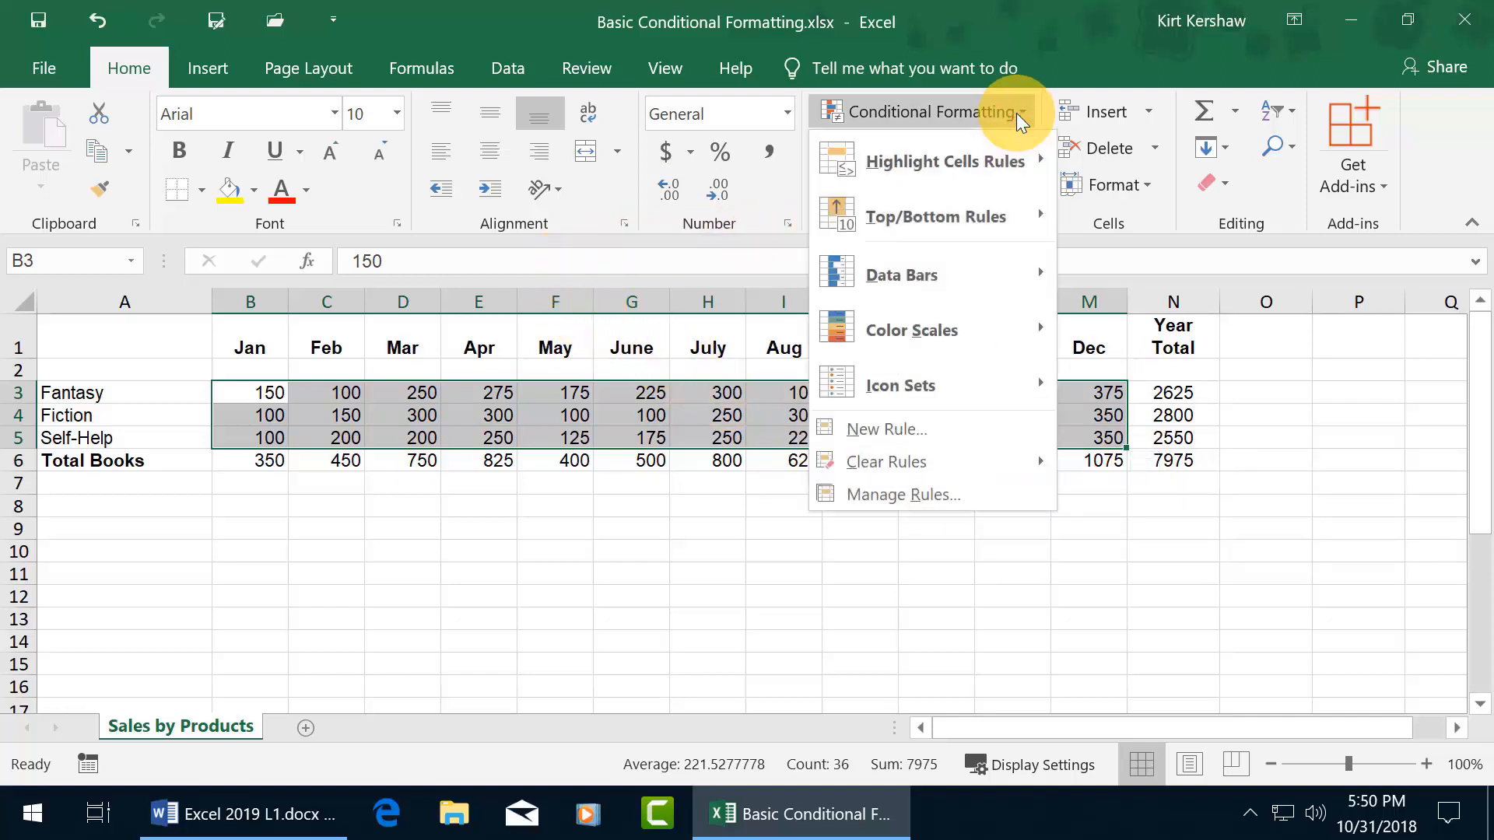
pyautogui.moveTo(973, 220)
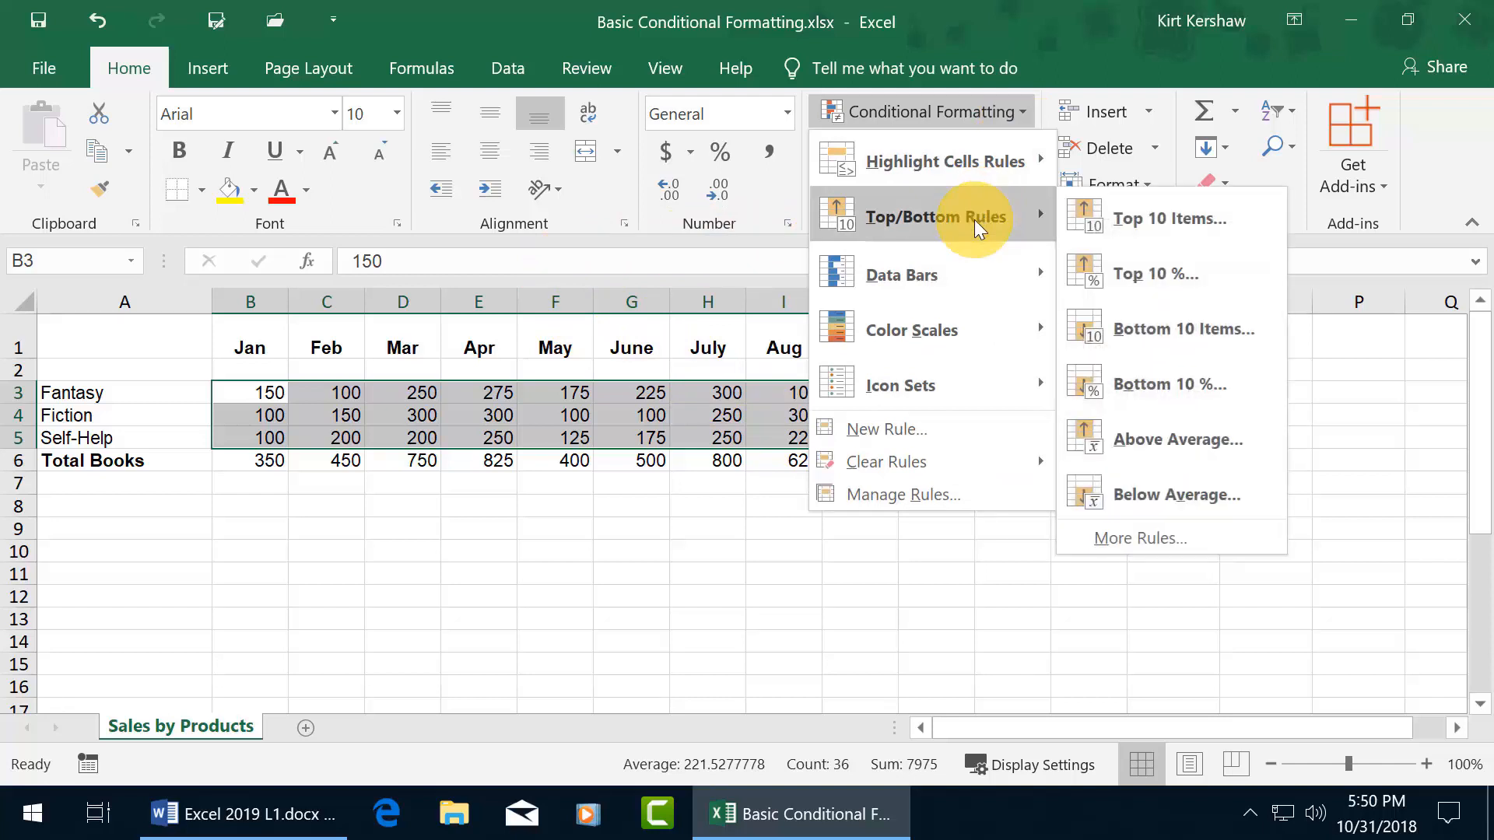
pyautogui.click(1174, 388)
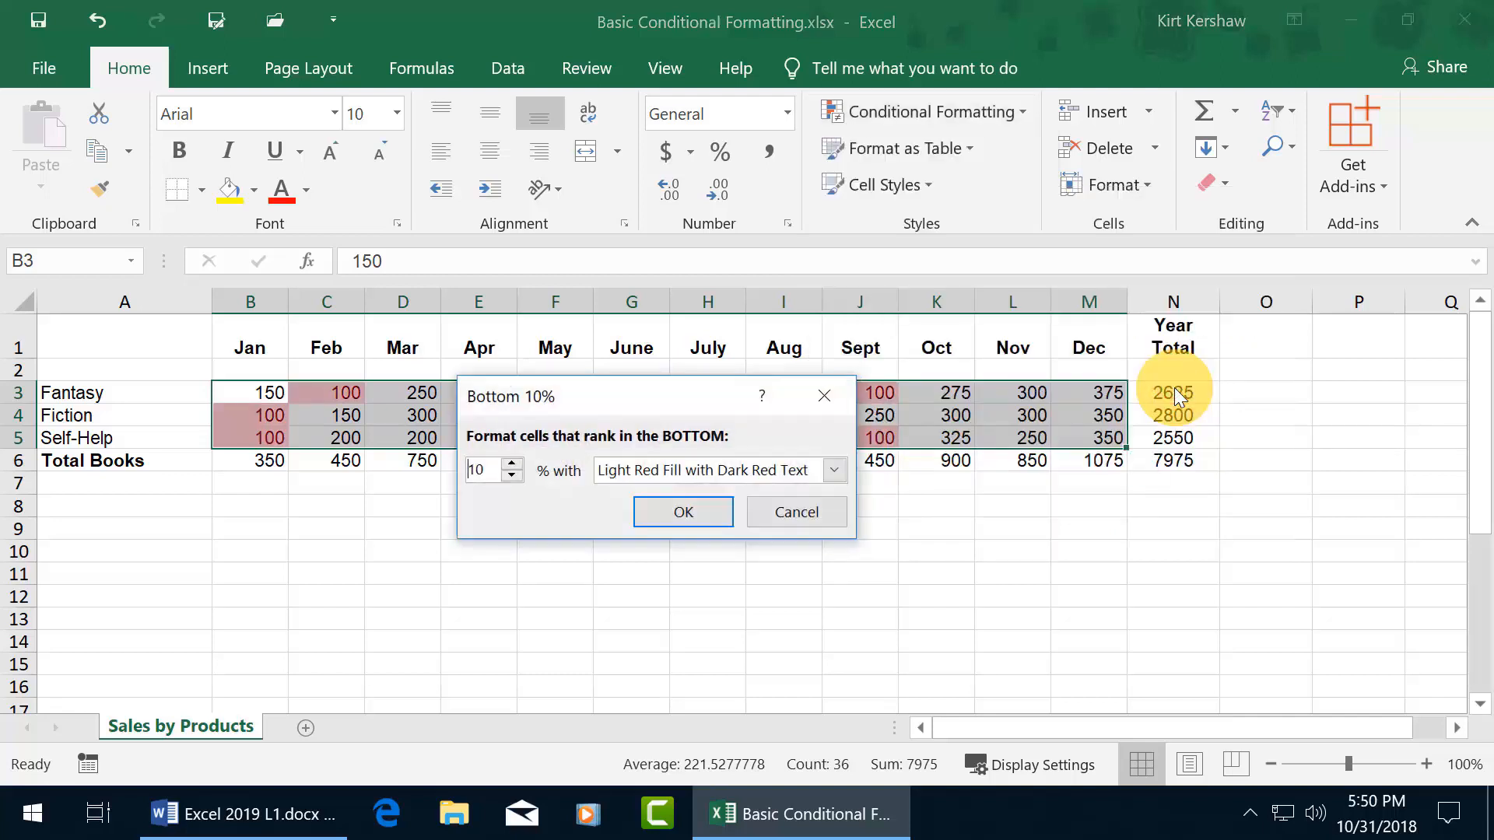
pyautogui.doubleClick(488, 470)
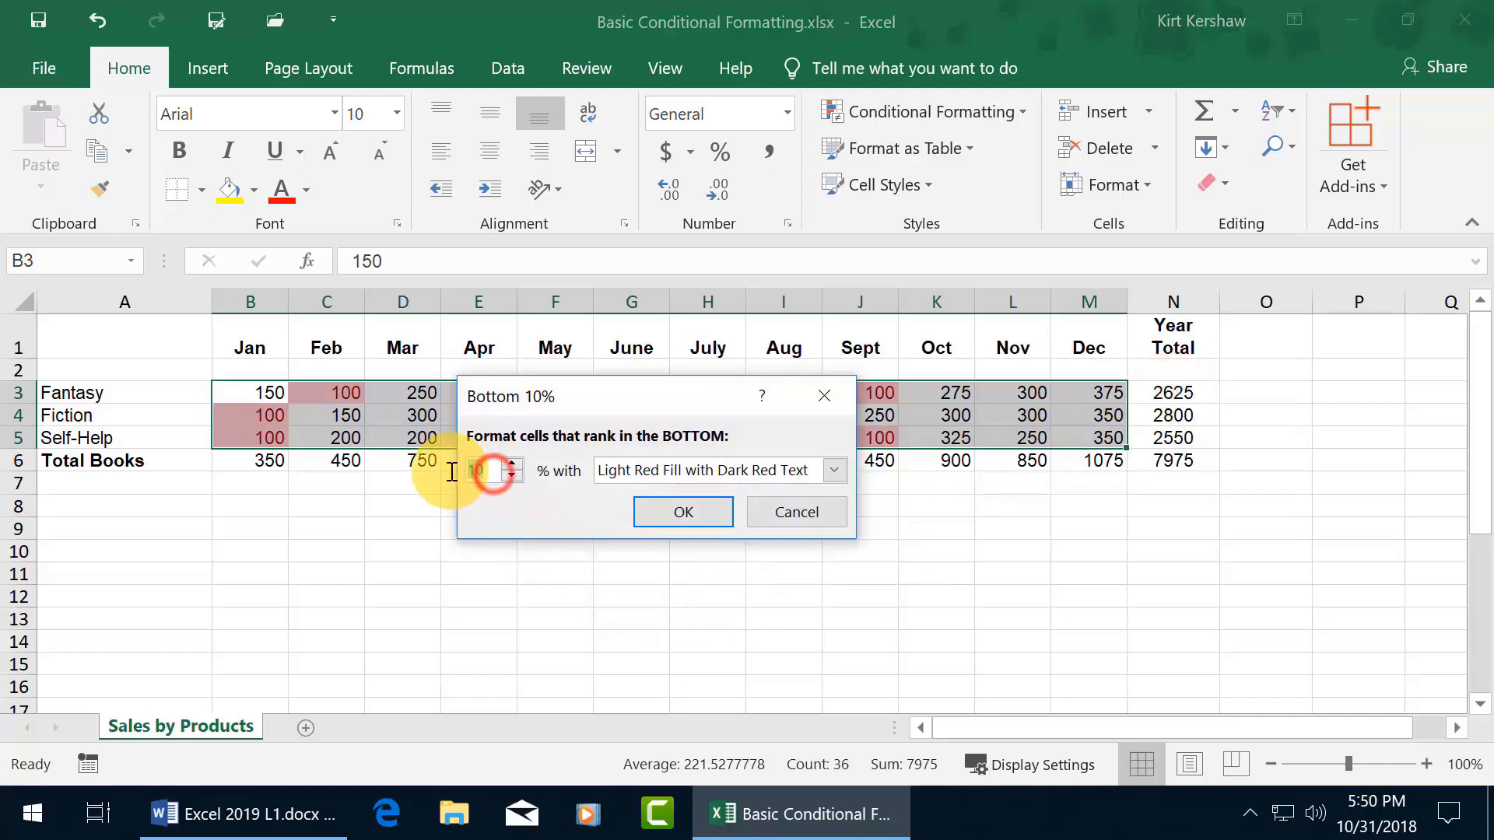
pyautogui.write('25')
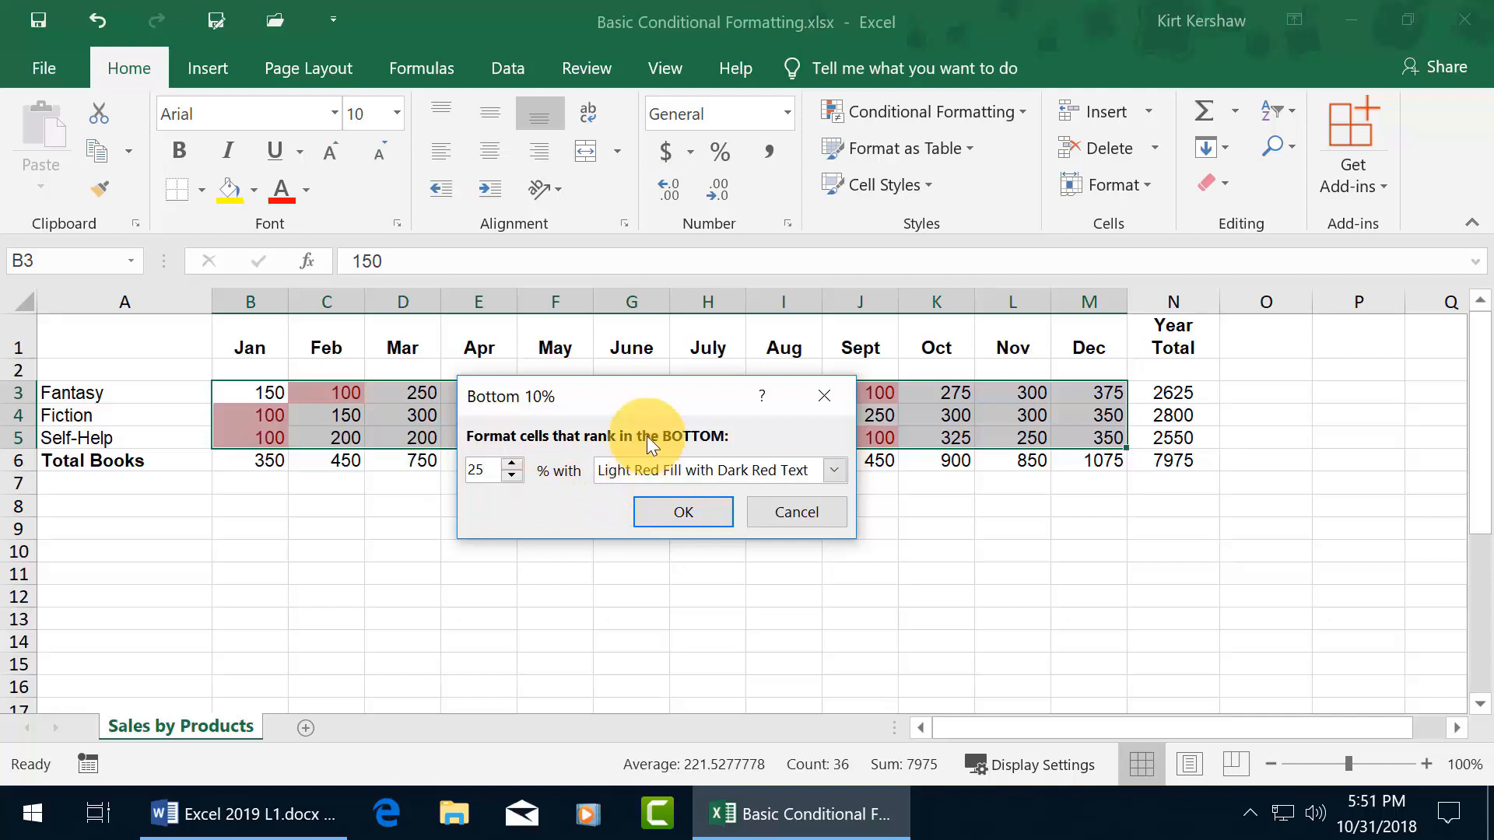
pyautogui.click(676, 512)
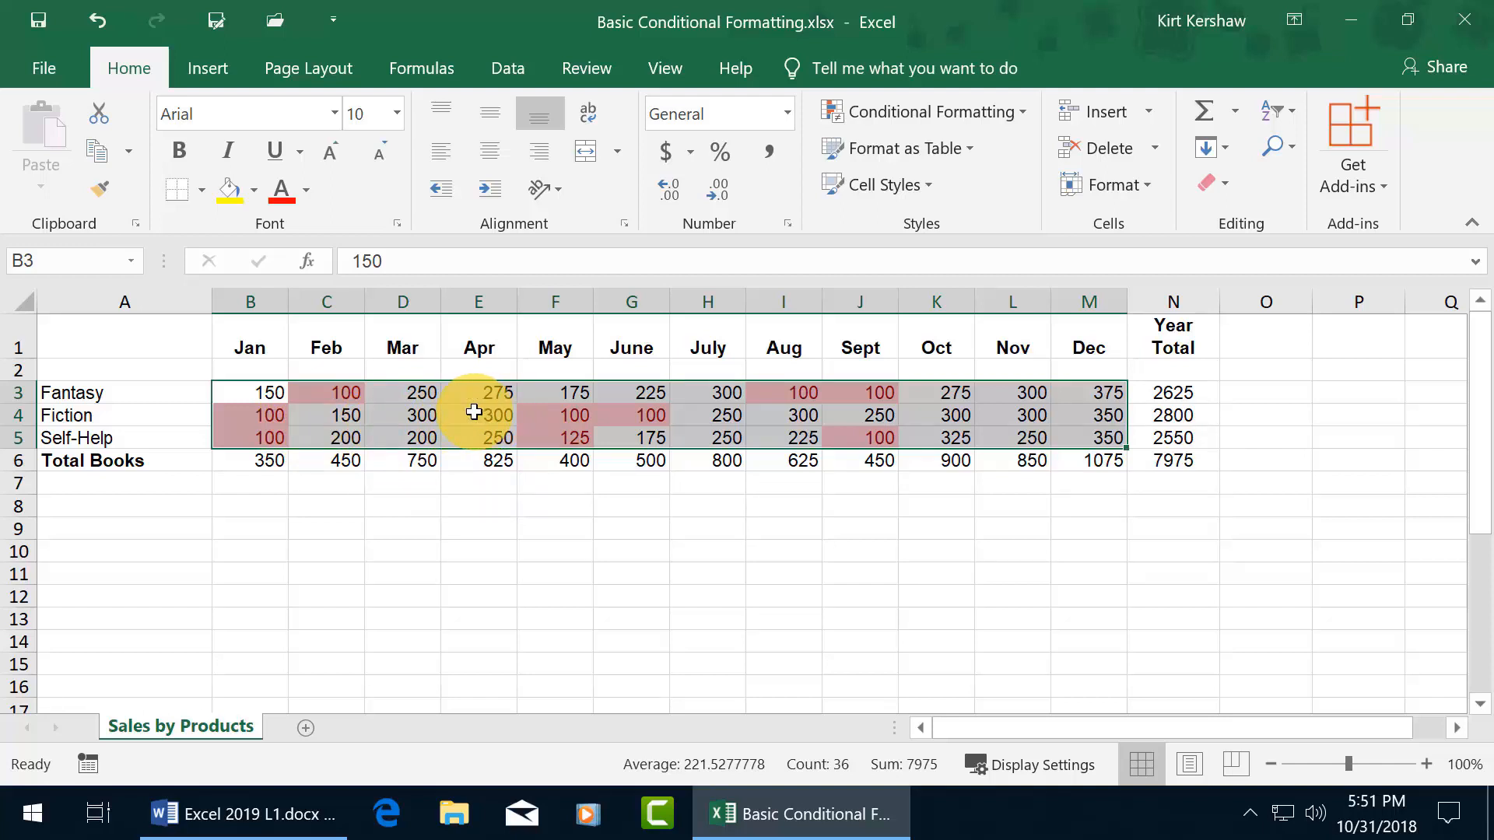
pyautogui.click(1013, 115)
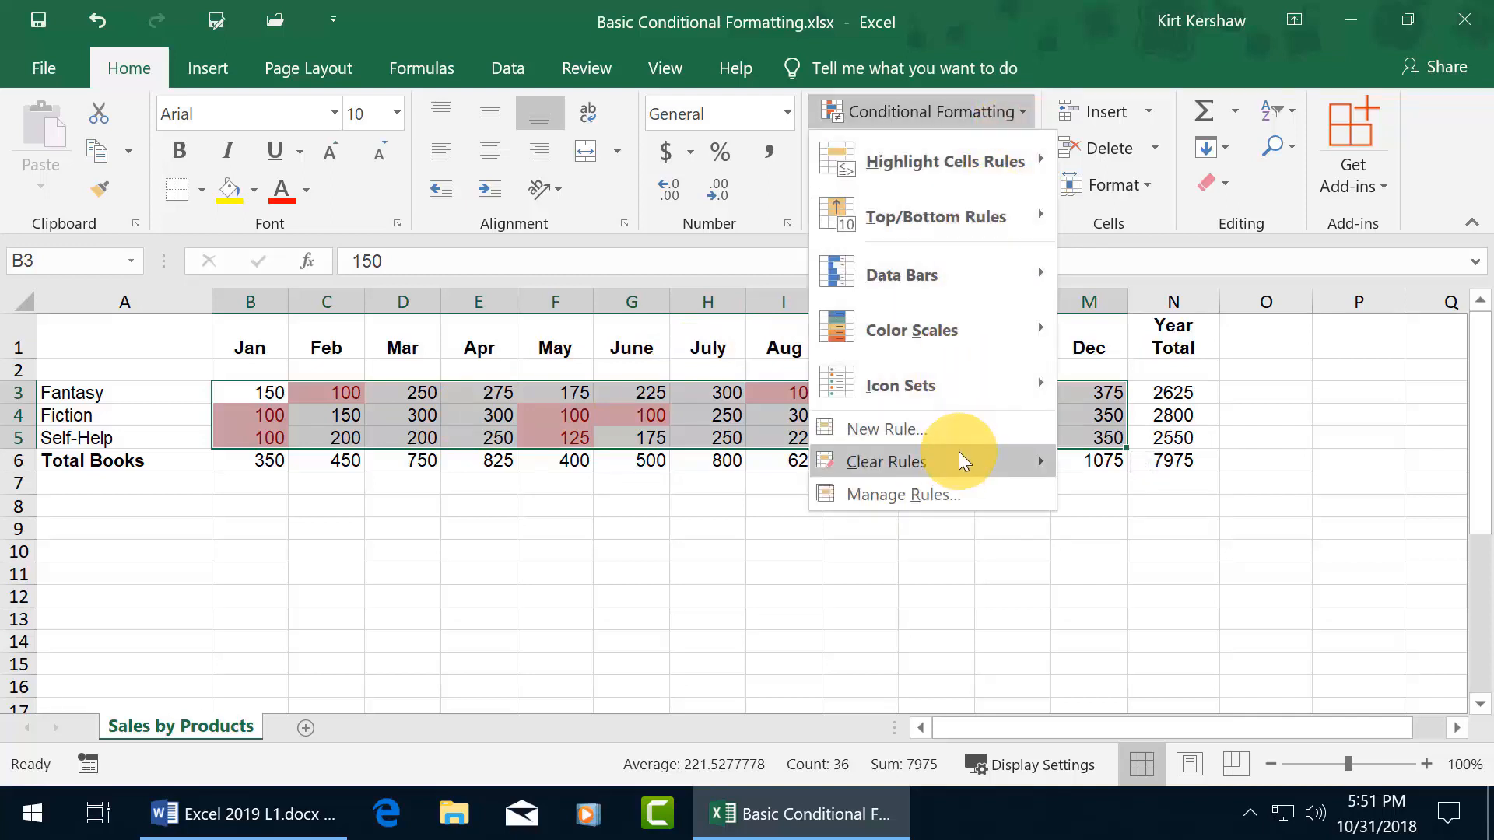
# Clear the bottom 25% rule and apply purple Gradient Fill data bars to B3:M5
pyautogui.moveTo(960, 459)
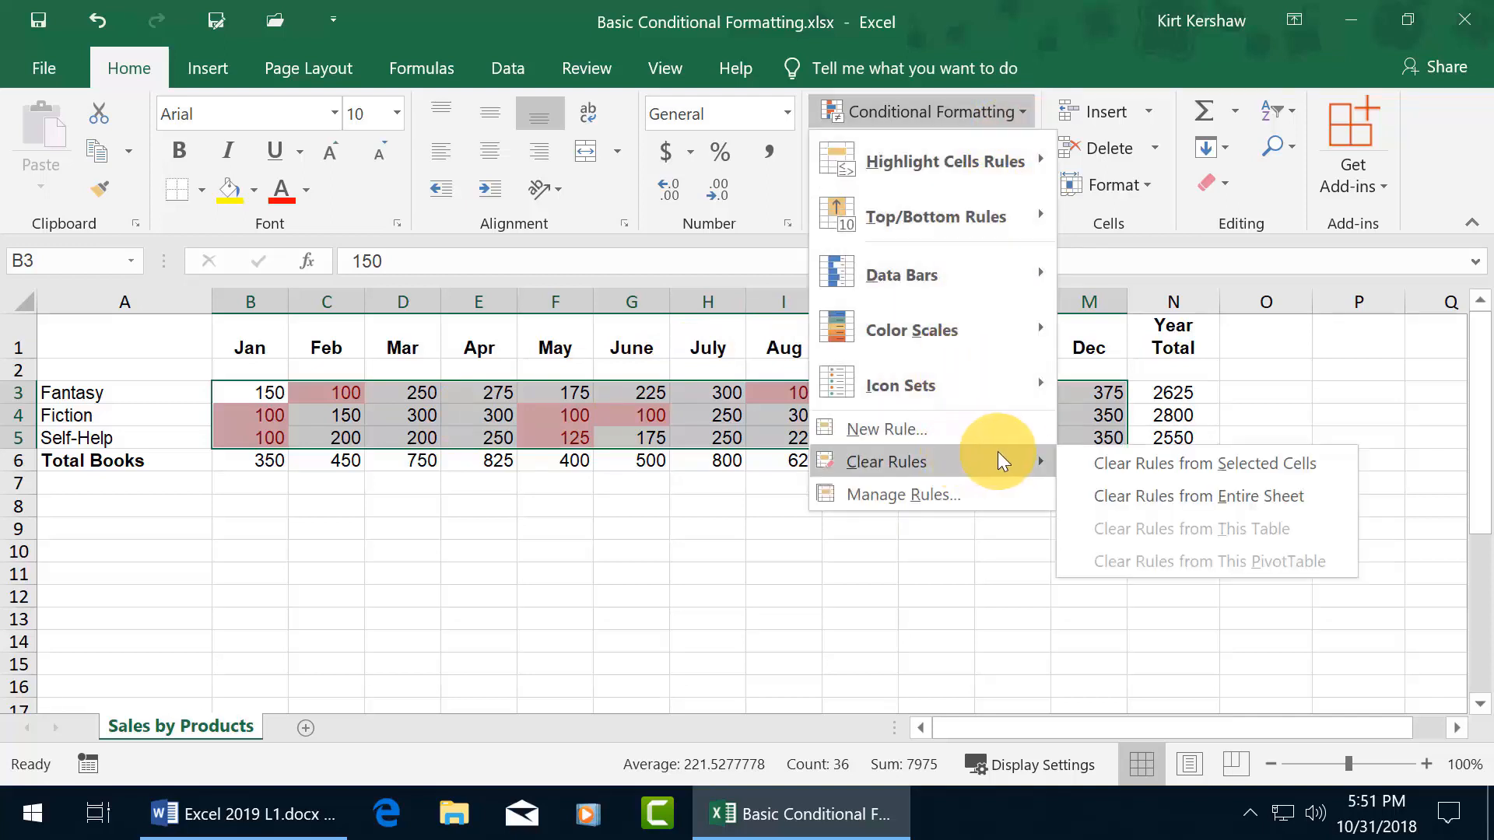
pyautogui.click(1128, 465)
pyautogui.click(1009, 118)
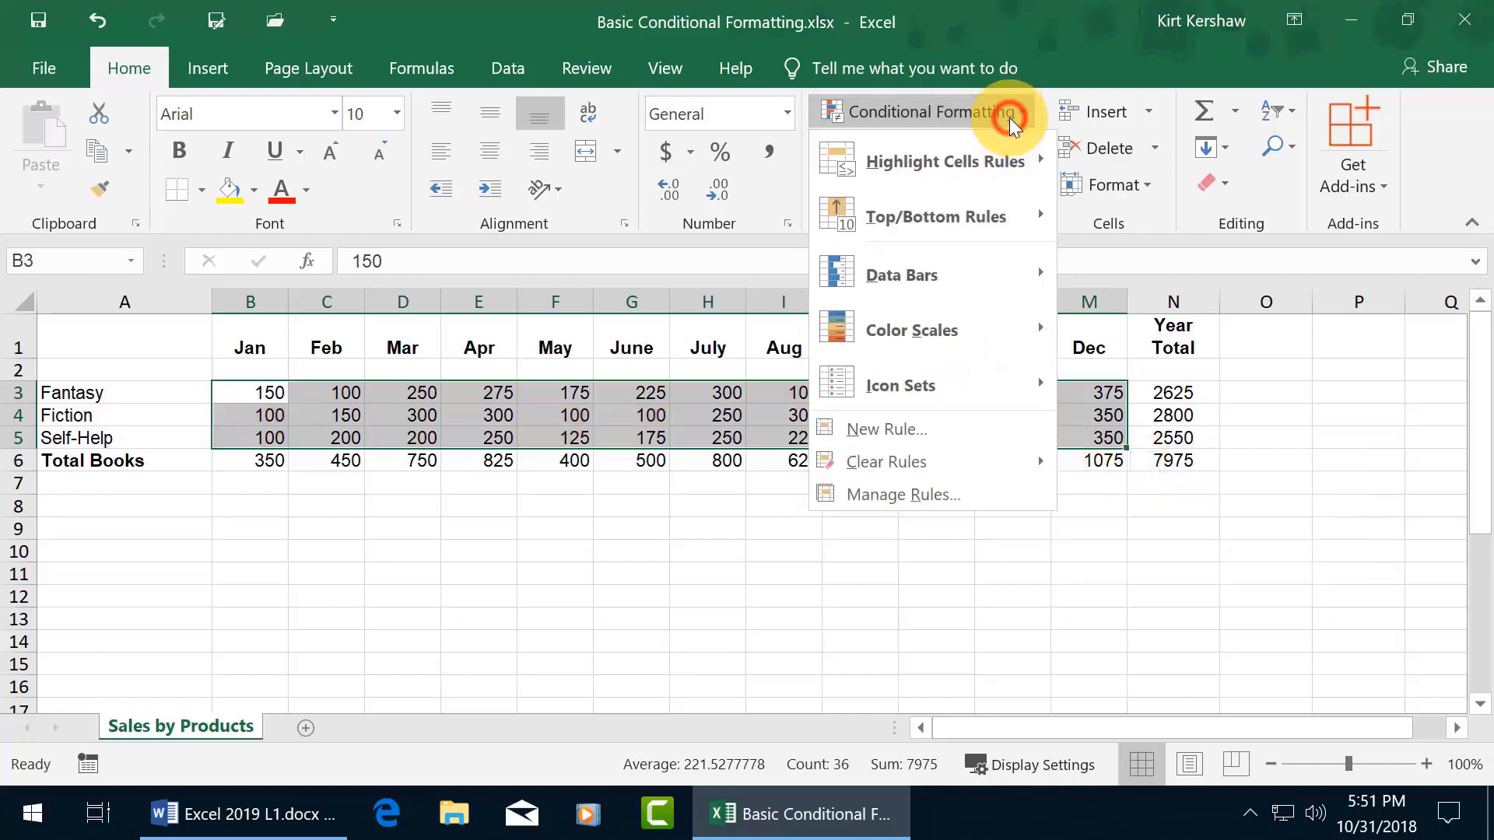
pyautogui.moveTo(952, 278)
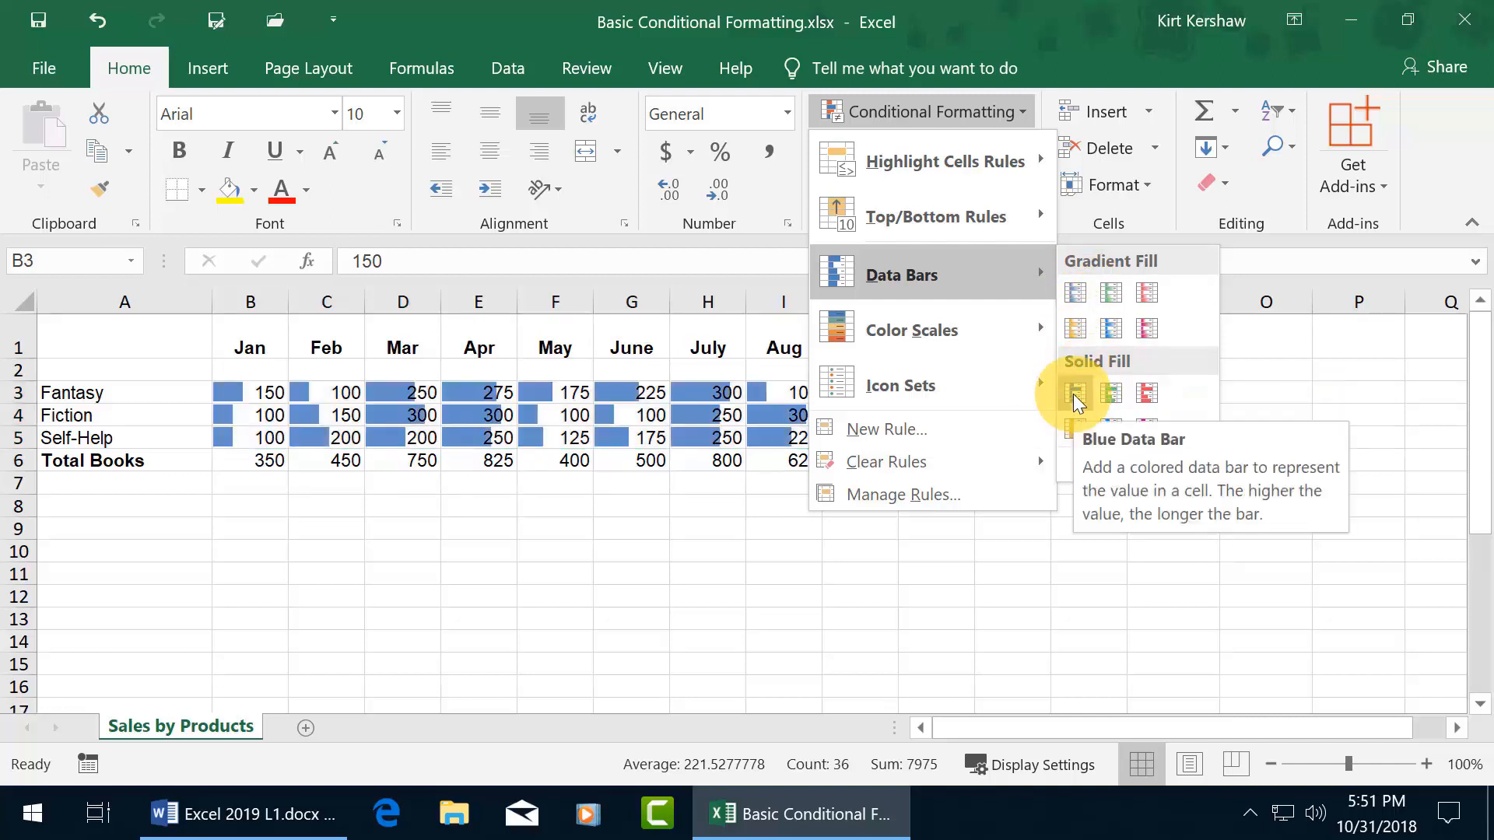
pyautogui.click(1145, 327)
pyautogui.click(784, 526)
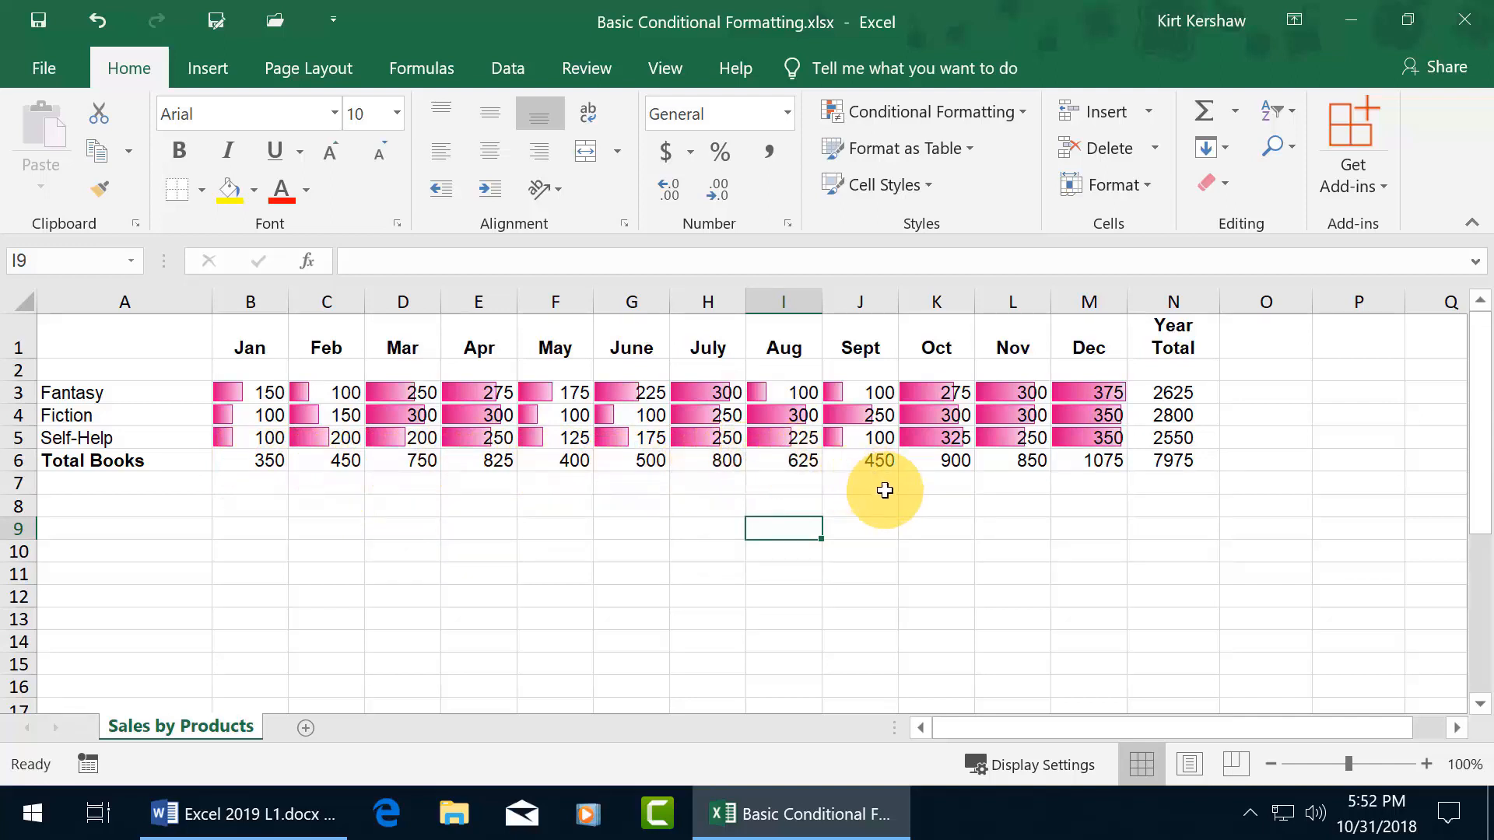
pyautogui.moveTo(264, 390); pyautogui.dragTo(1116, 440)
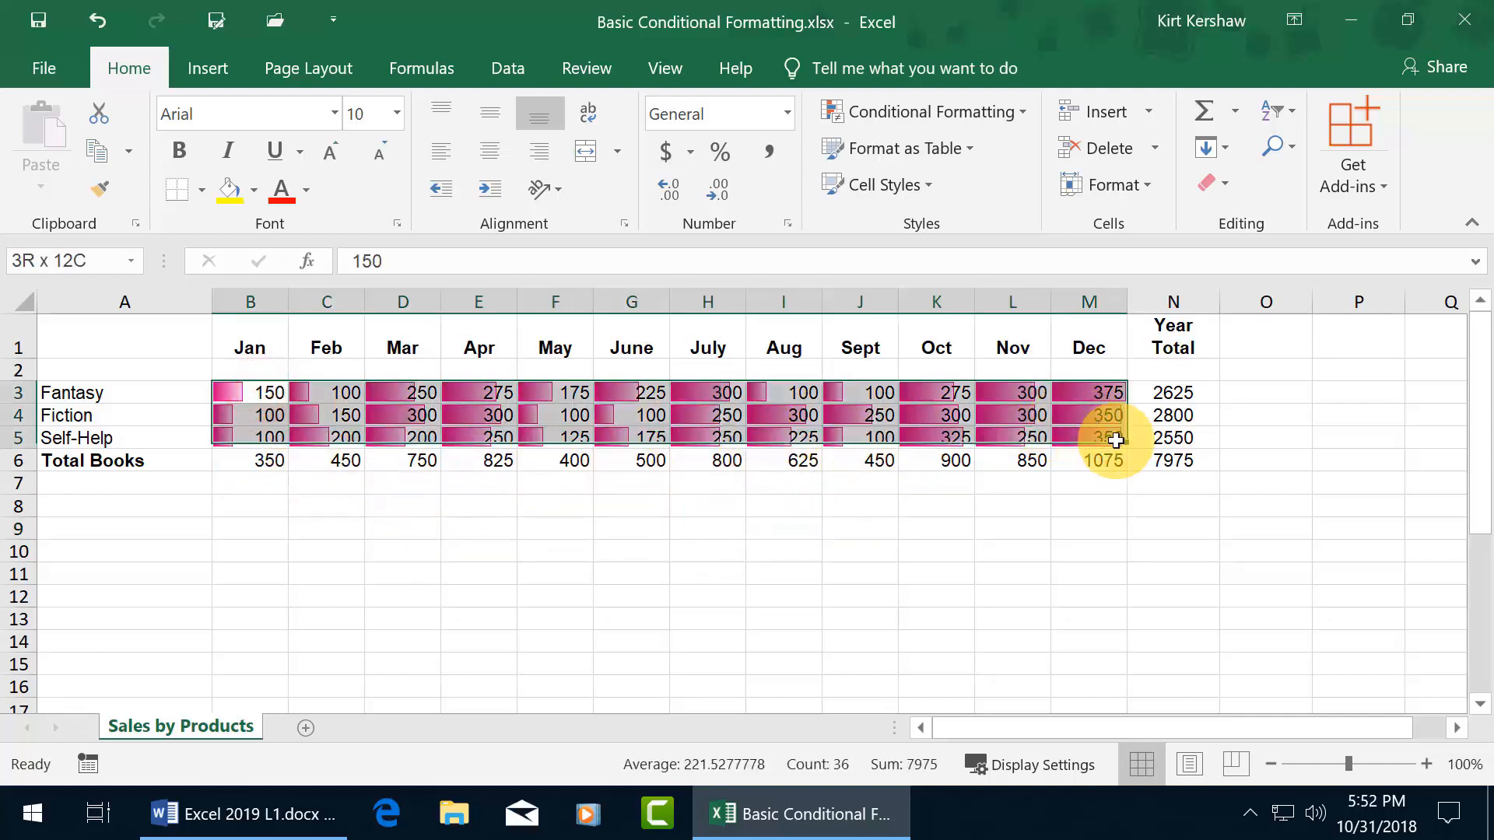
# Clear the data bar rules and apply the Green - Yellow - Red Color Scale to B3:M5
pyautogui.click(1022, 111)
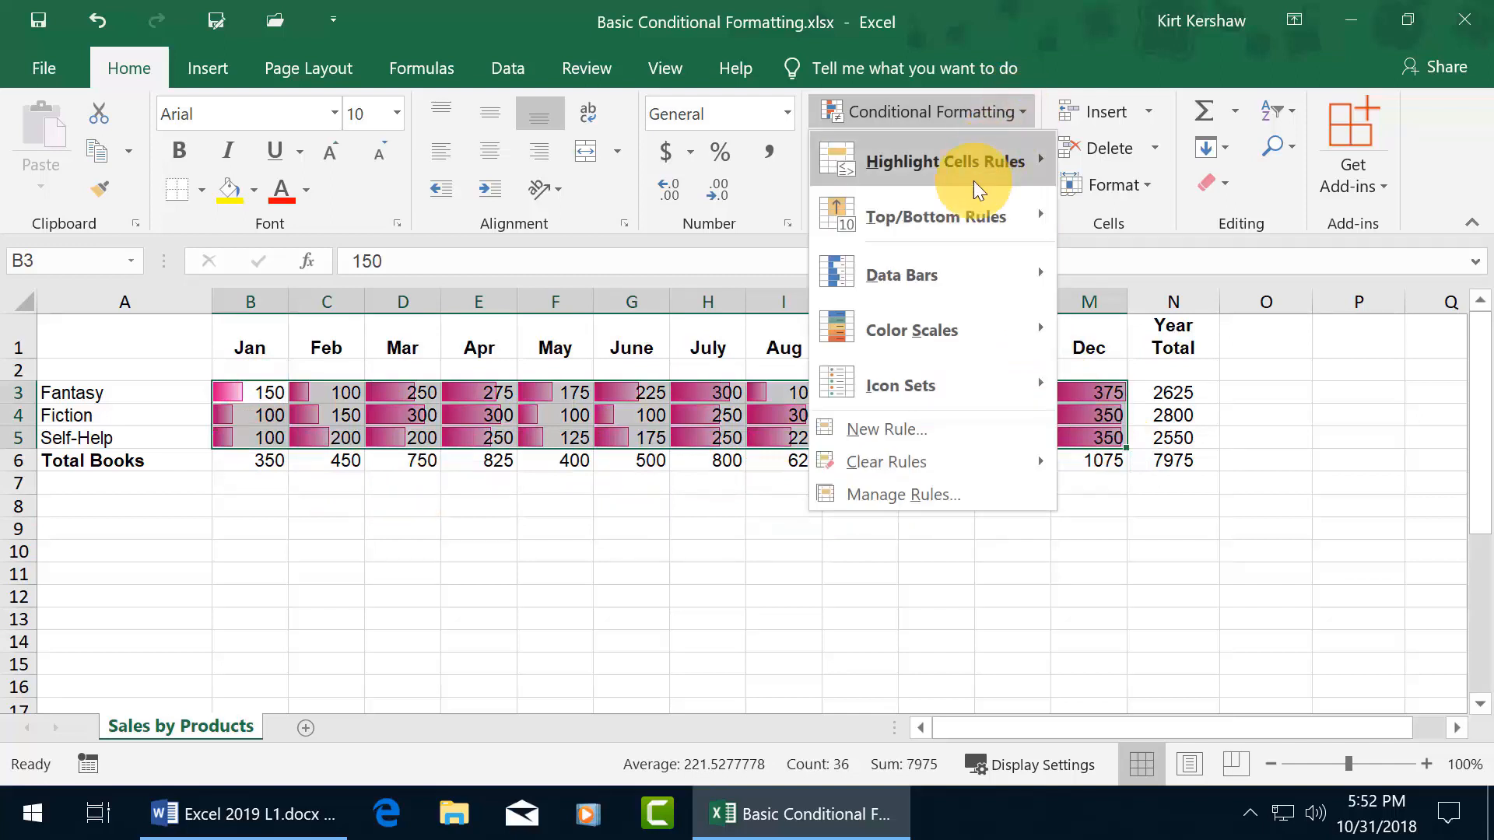
pyautogui.moveTo(913, 459)
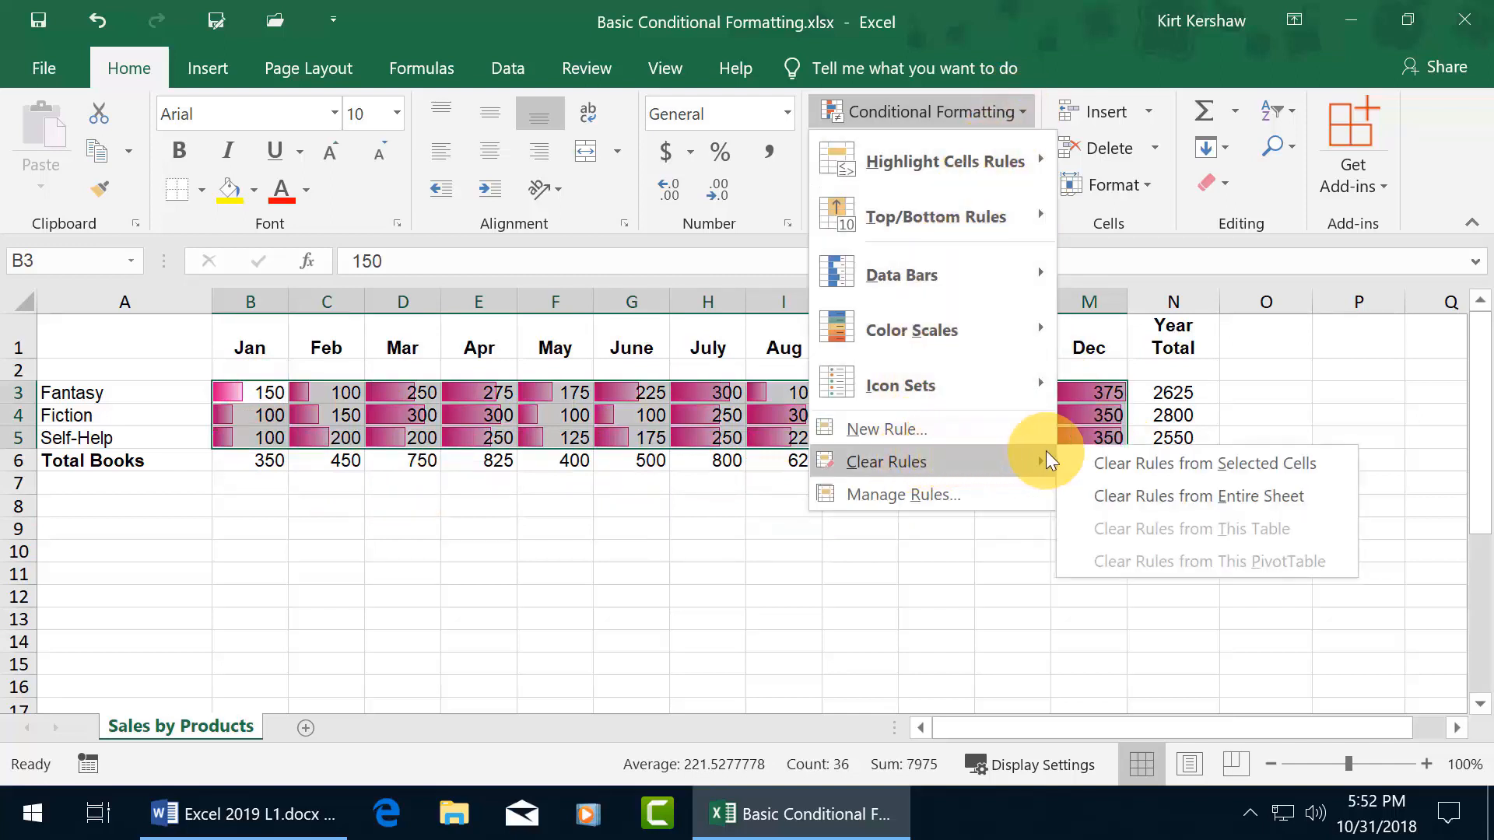
pyautogui.click(1153, 463)
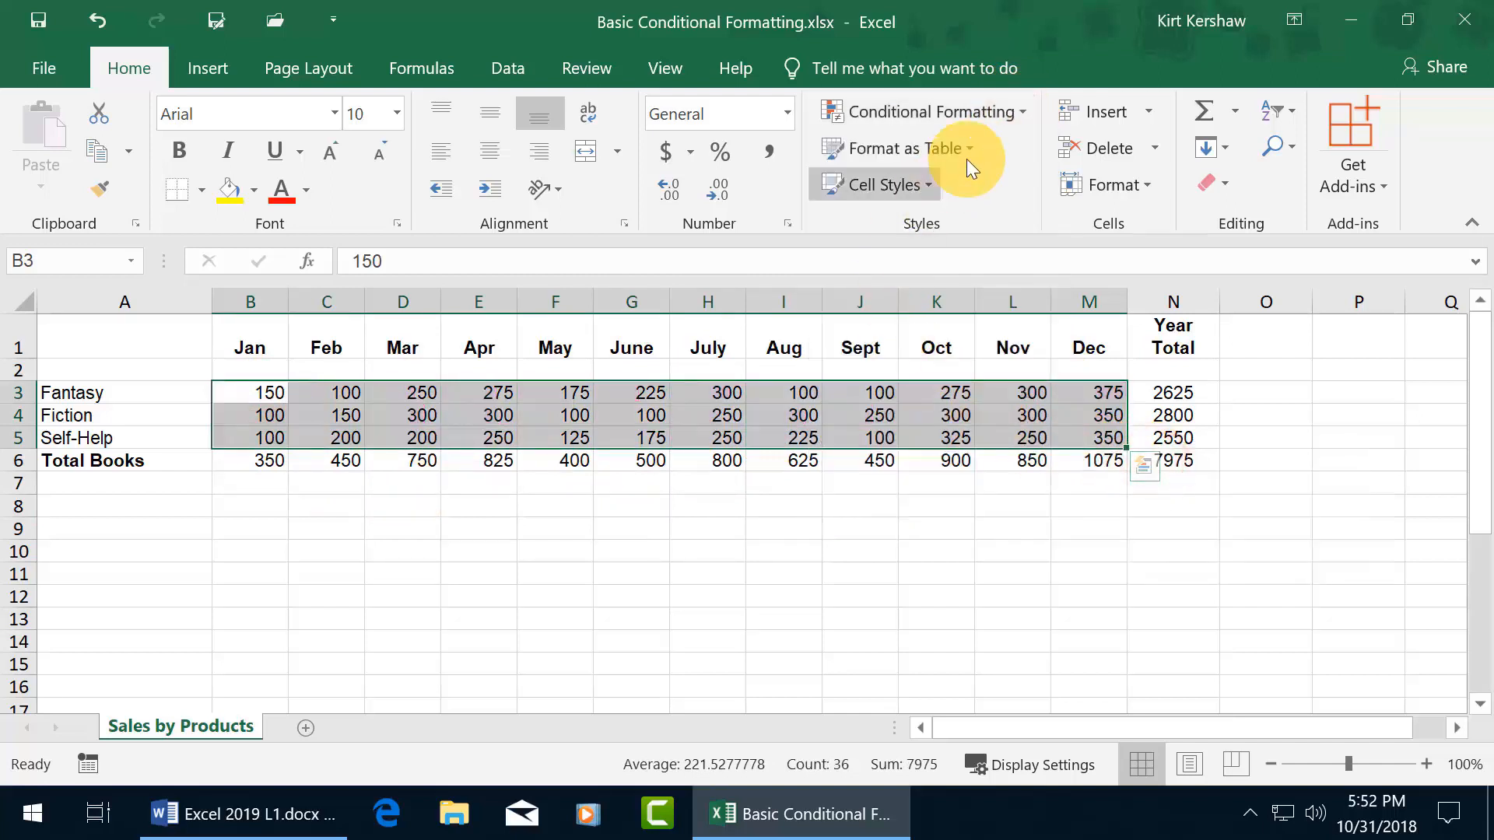
pyautogui.click(1019, 114)
pyautogui.moveTo(954, 334)
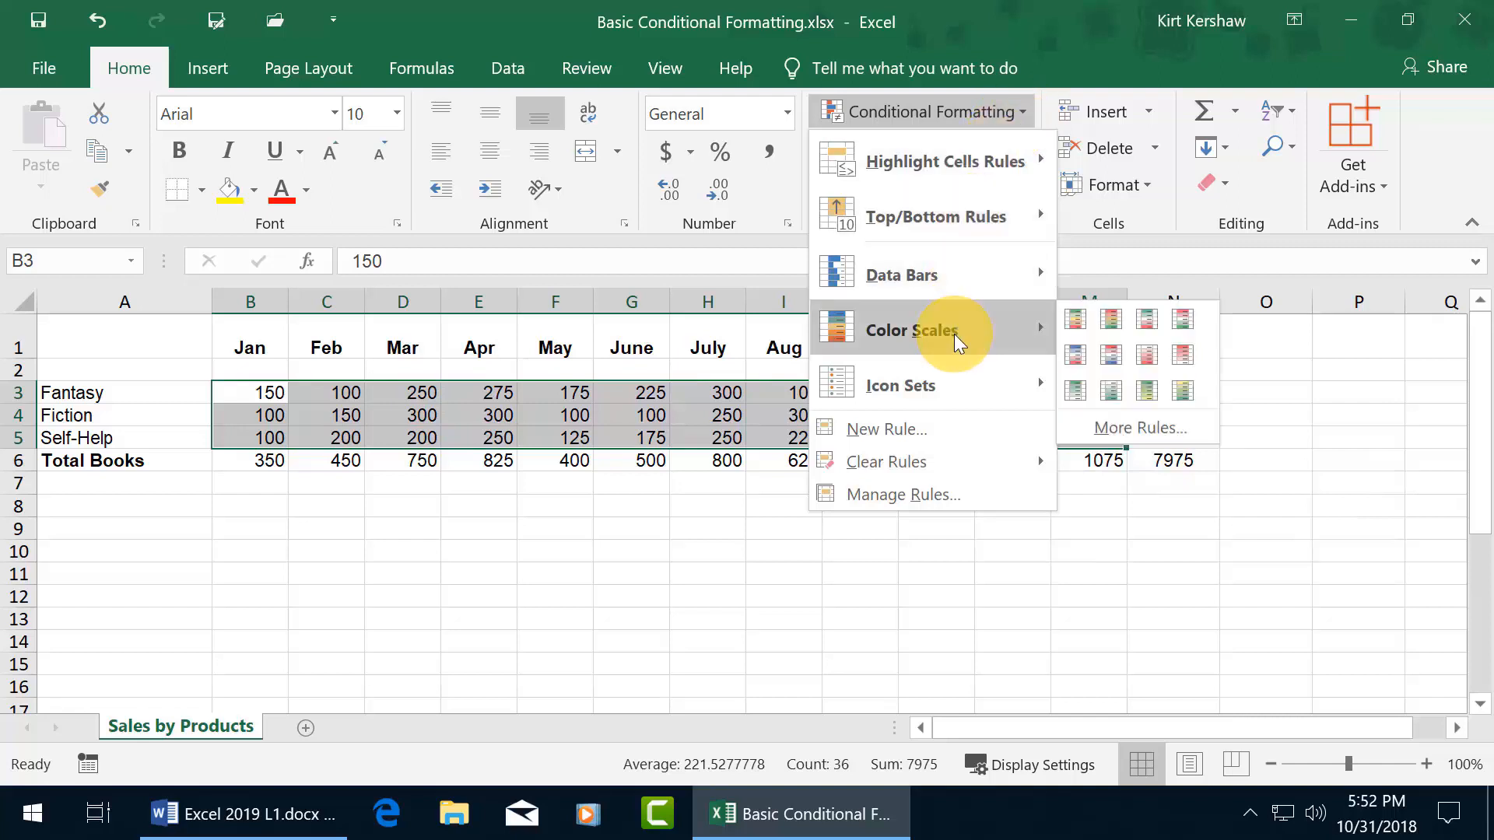
pyautogui.click(1076, 320)
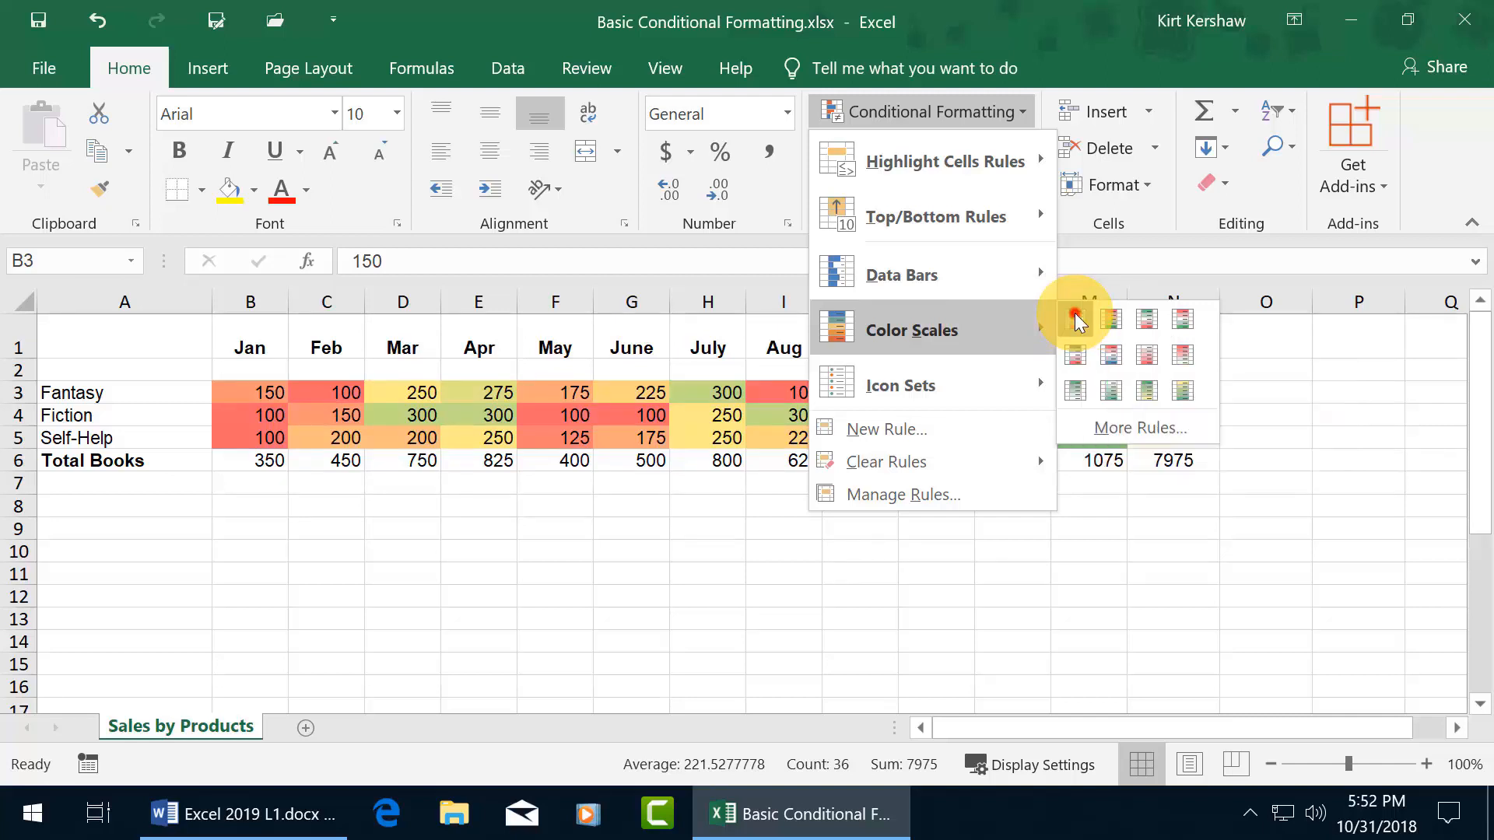
pyautogui.click(774, 509)
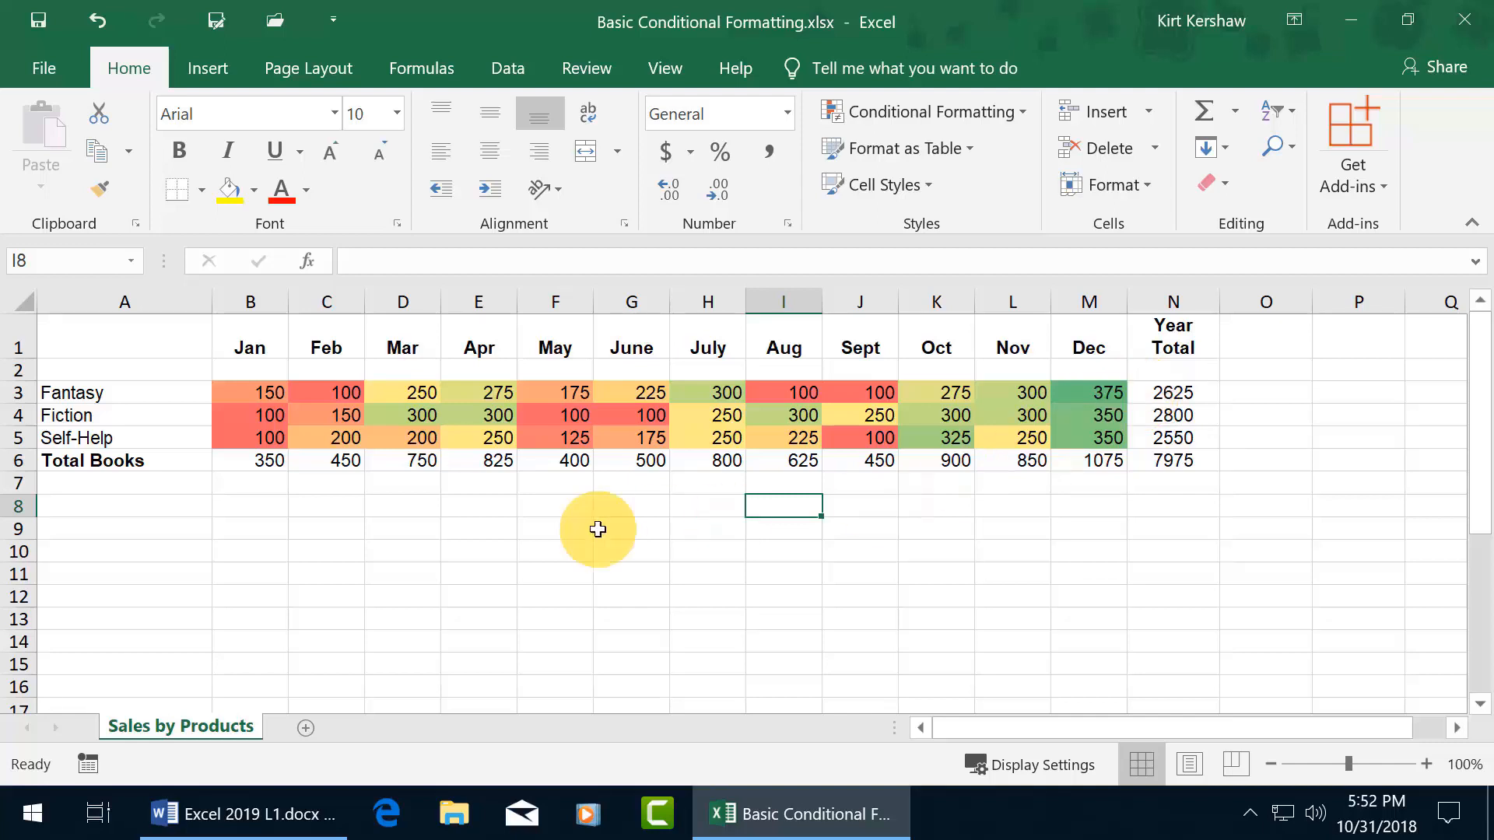
pyautogui.moveTo(267, 391); pyautogui.dragTo(1100, 436)
# Clear the colour scale rules from the monthly sales figures in B3:M5
pyautogui.click(1023, 111)
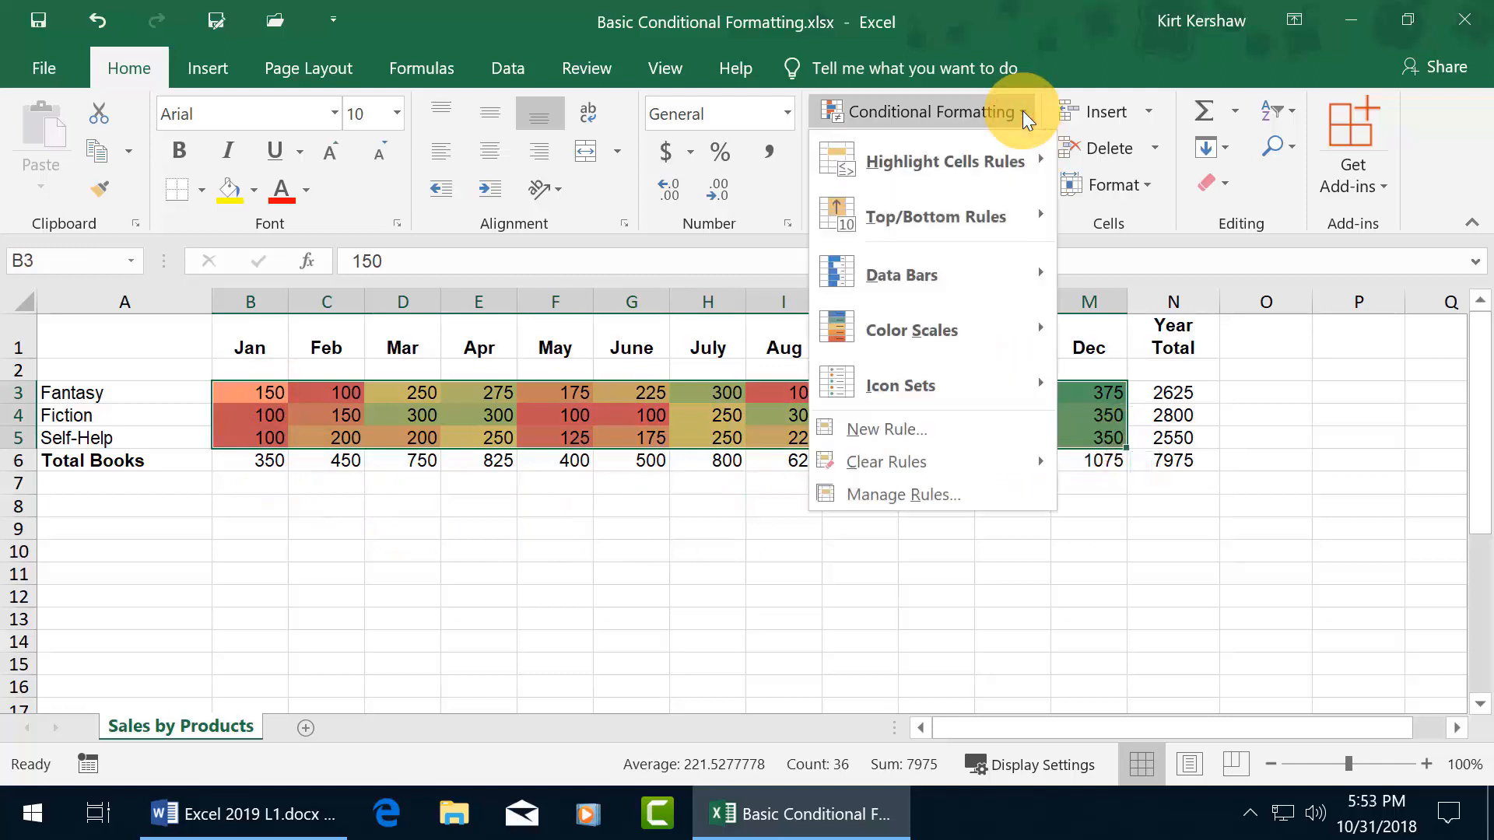
pyautogui.moveTo(1044, 456)
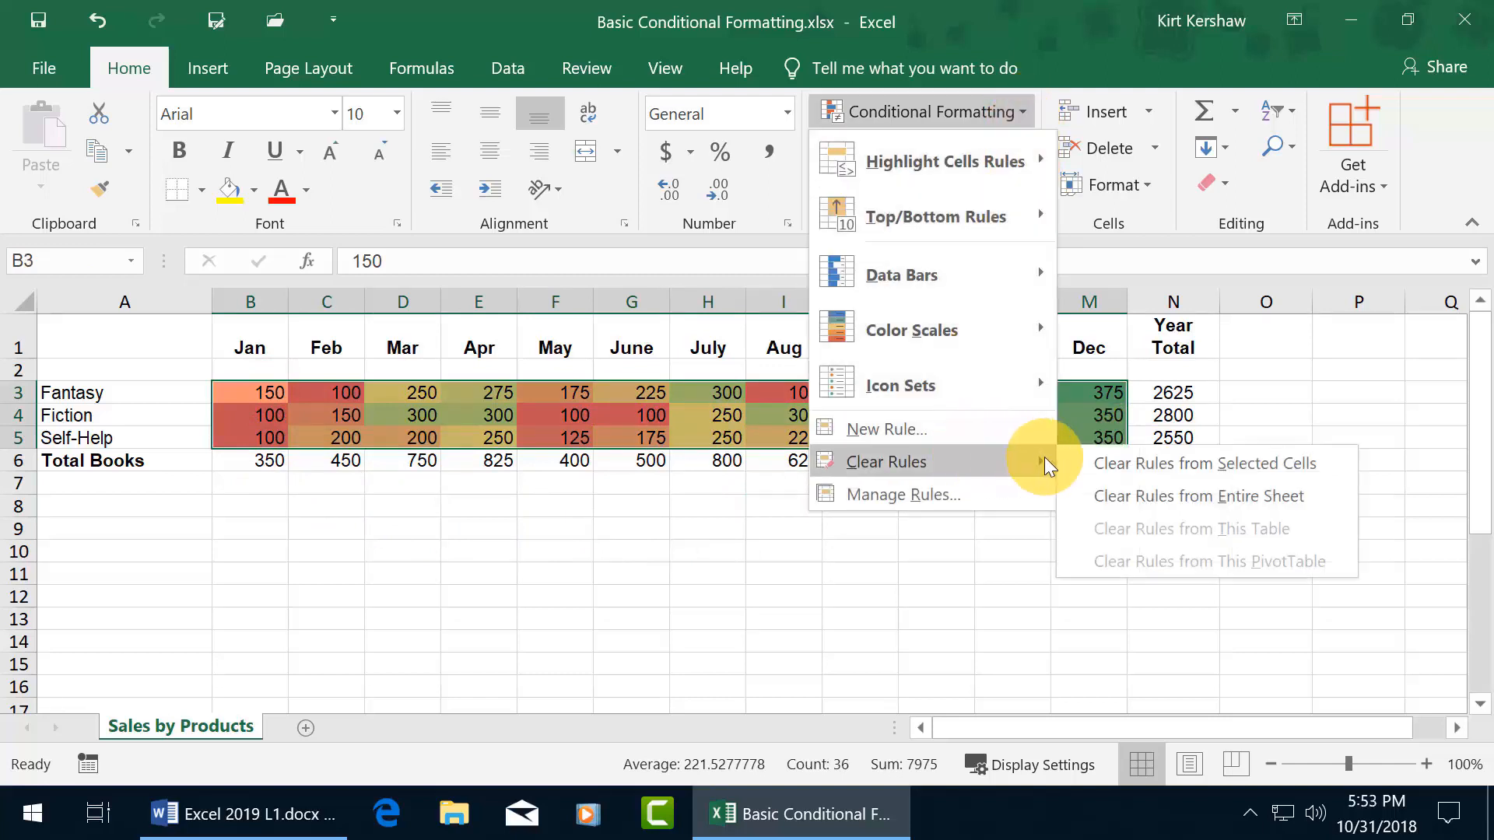
pyautogui.click(1113, 467)
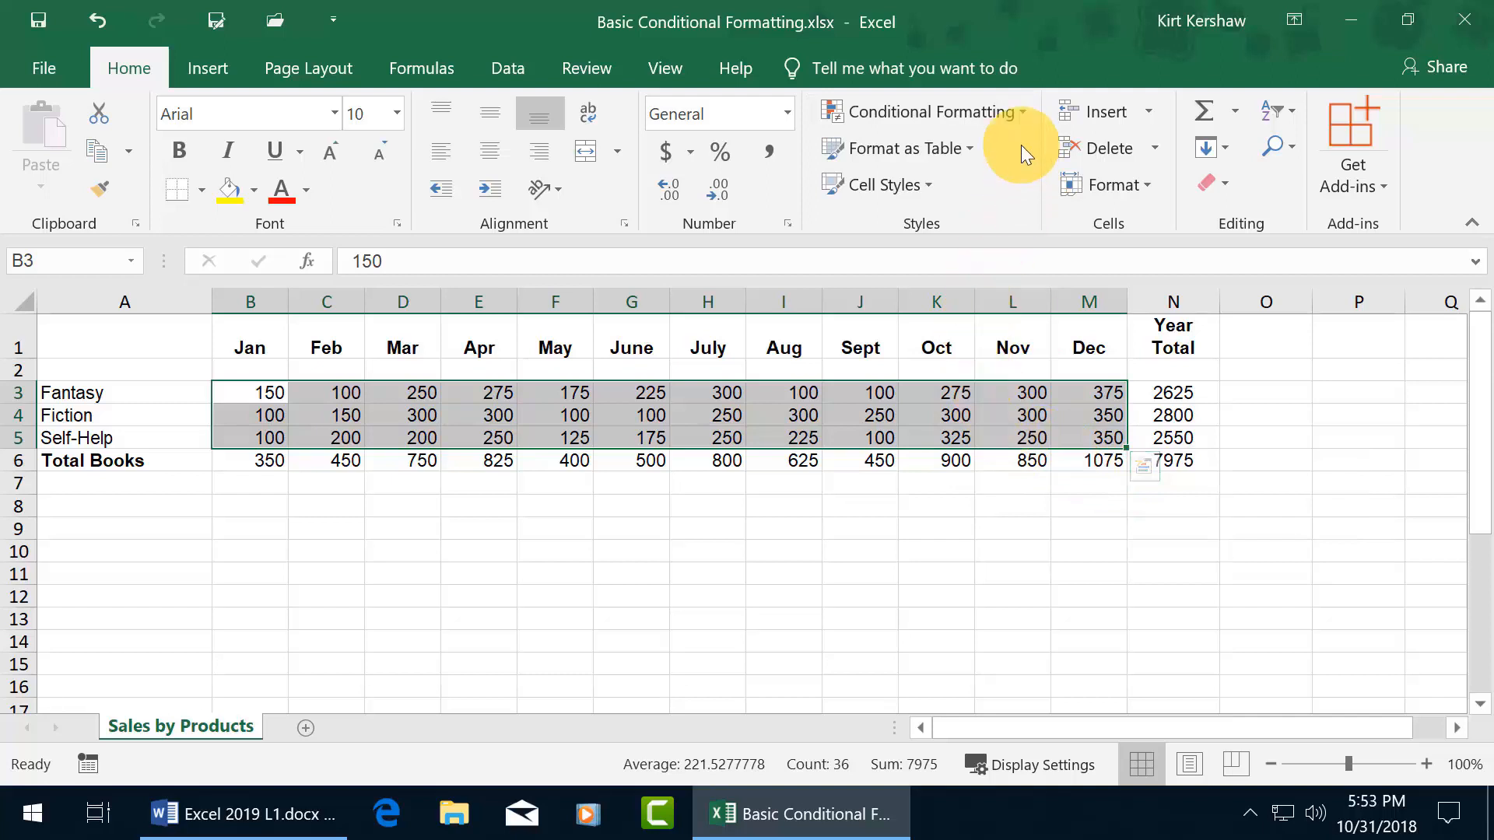
# Apply the 3 Stars icon set to B3:M5, then deselect to view the ratings
pyautogui.click(1019, 111)
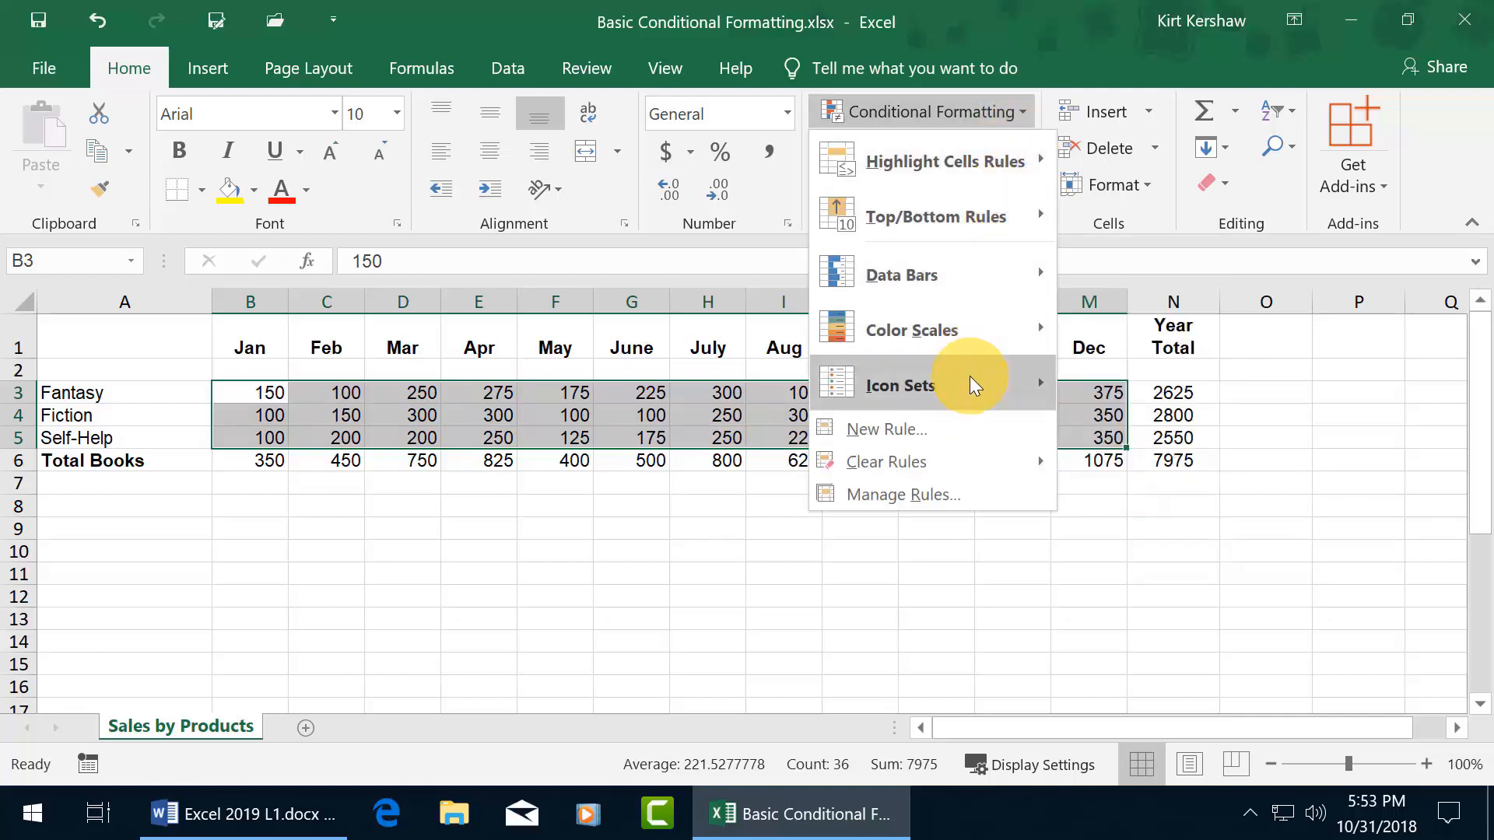
pyautogui.moveTo(969, 379)
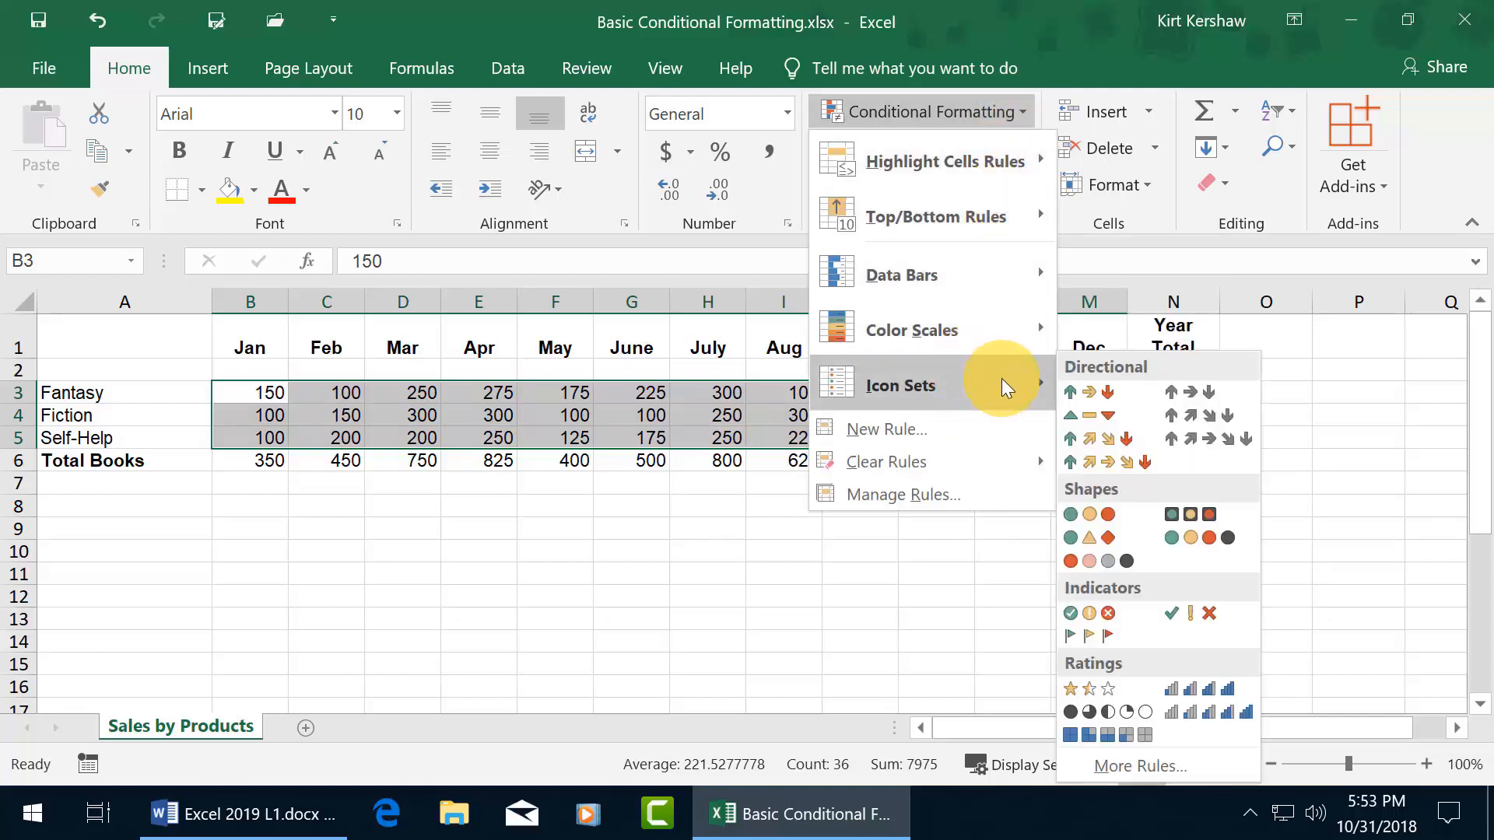
pyautogui.click(1103, 687)
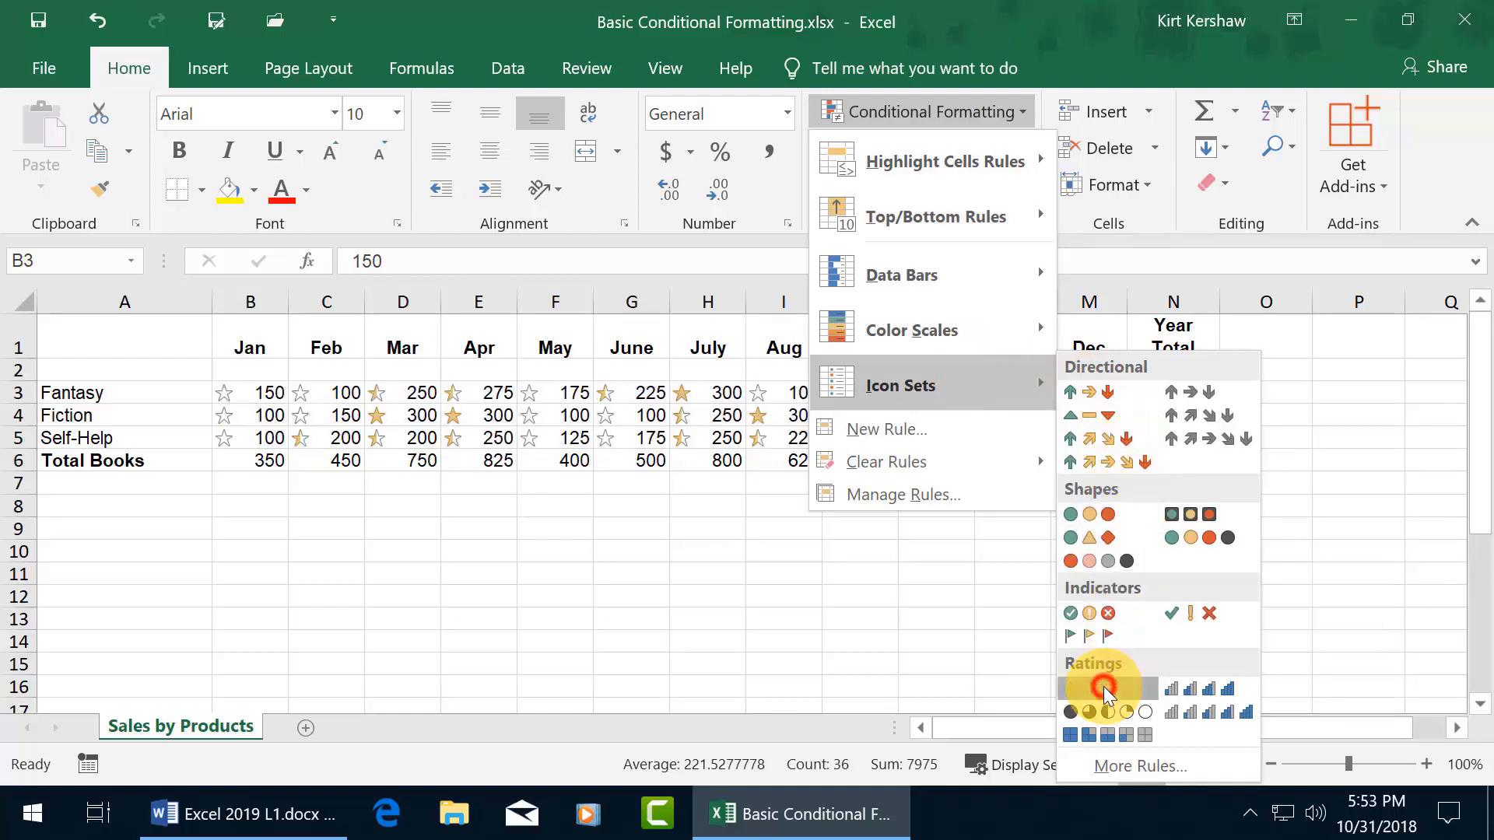
pyautogui.click(726, 507)
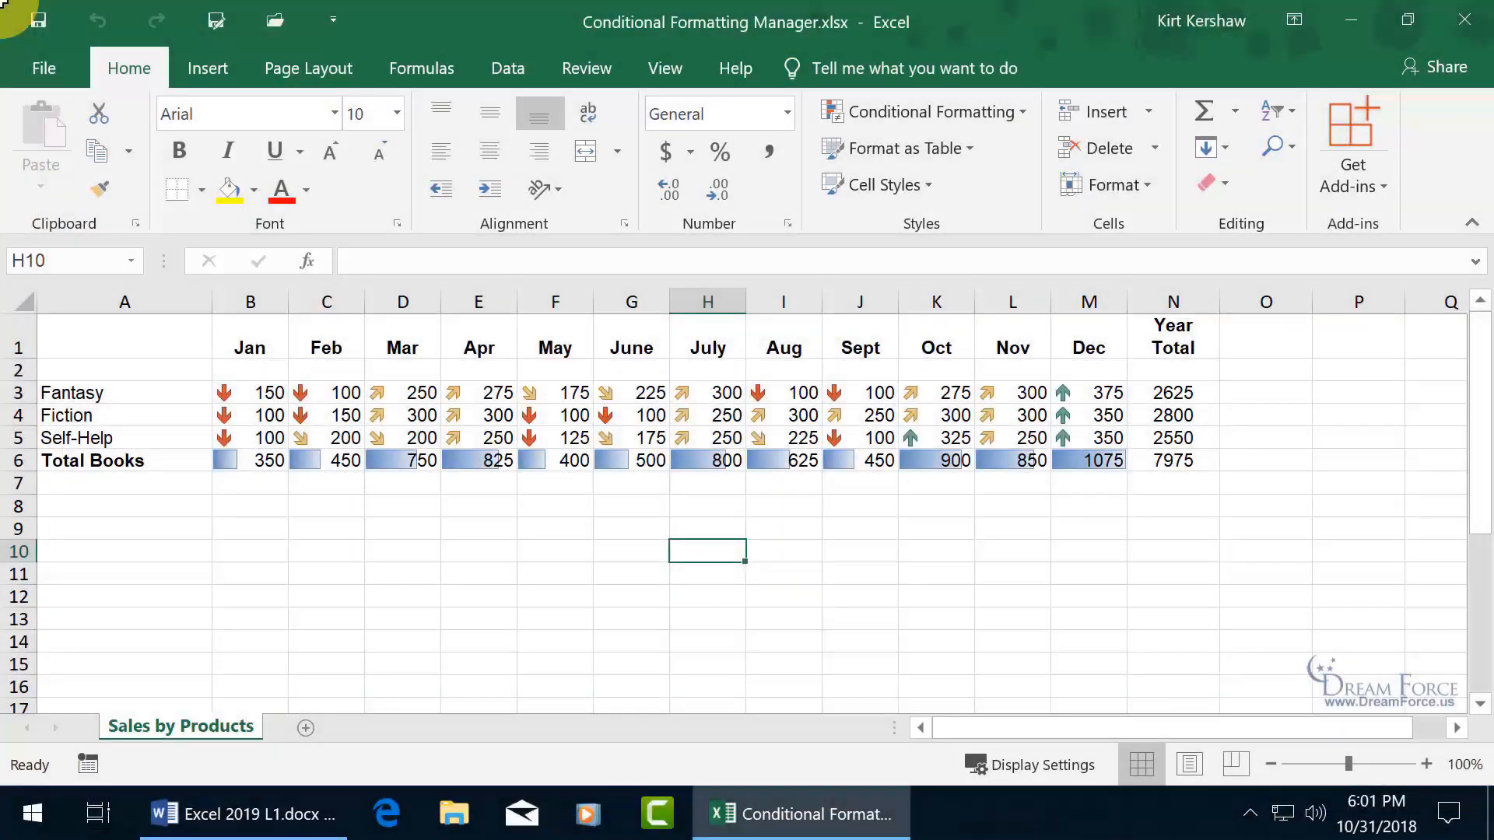
# Switch to Conditional Formatting Manager.xlsx and select cell H10
pyautogui.click(704, 544)
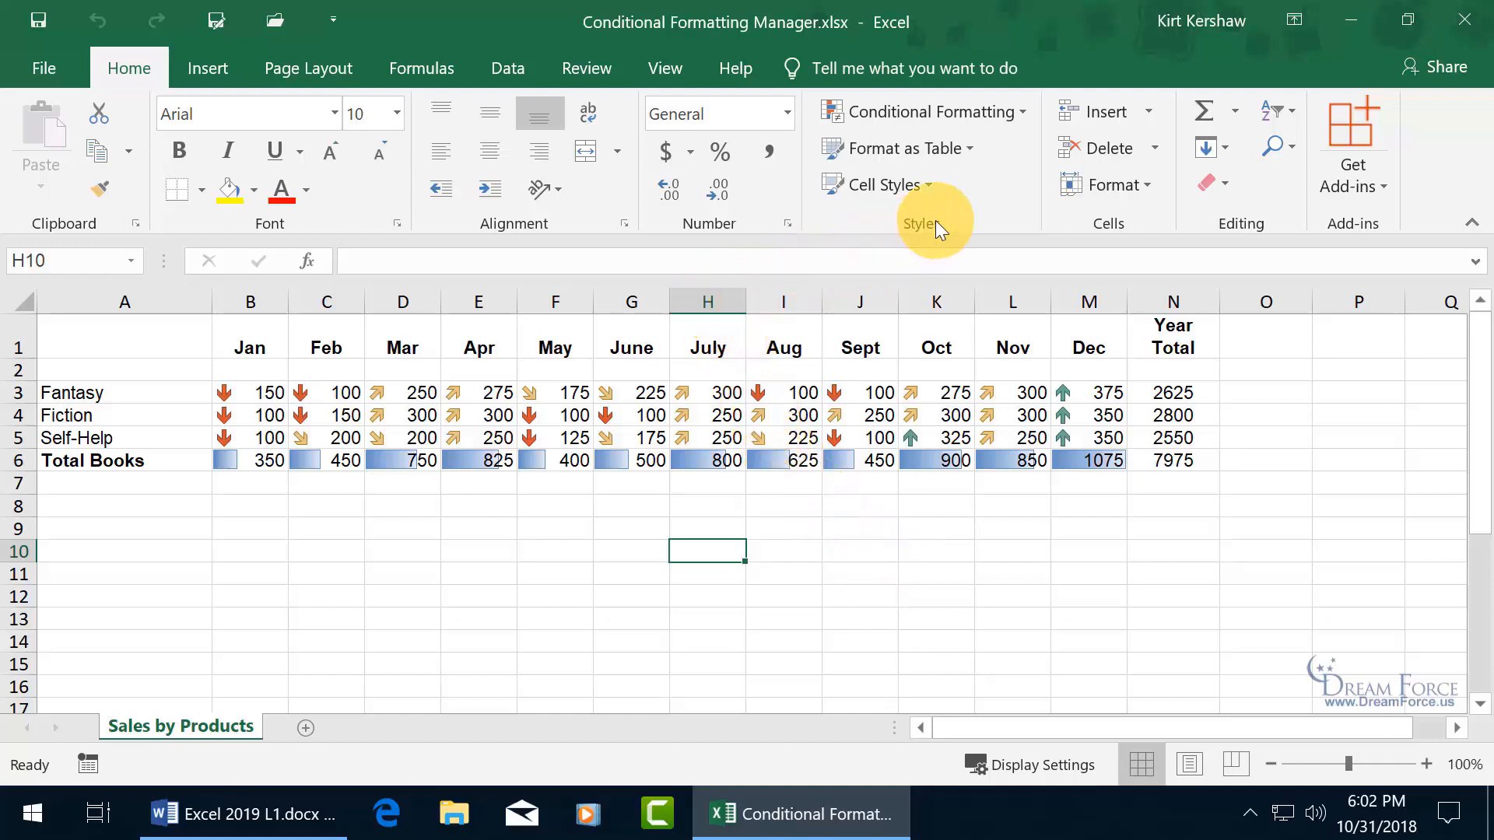
# Open the Conditional Formatting Rules Manager, reposition it, and expand the 'Show formatting rules for' list
pyautogui.click(1015, 112)
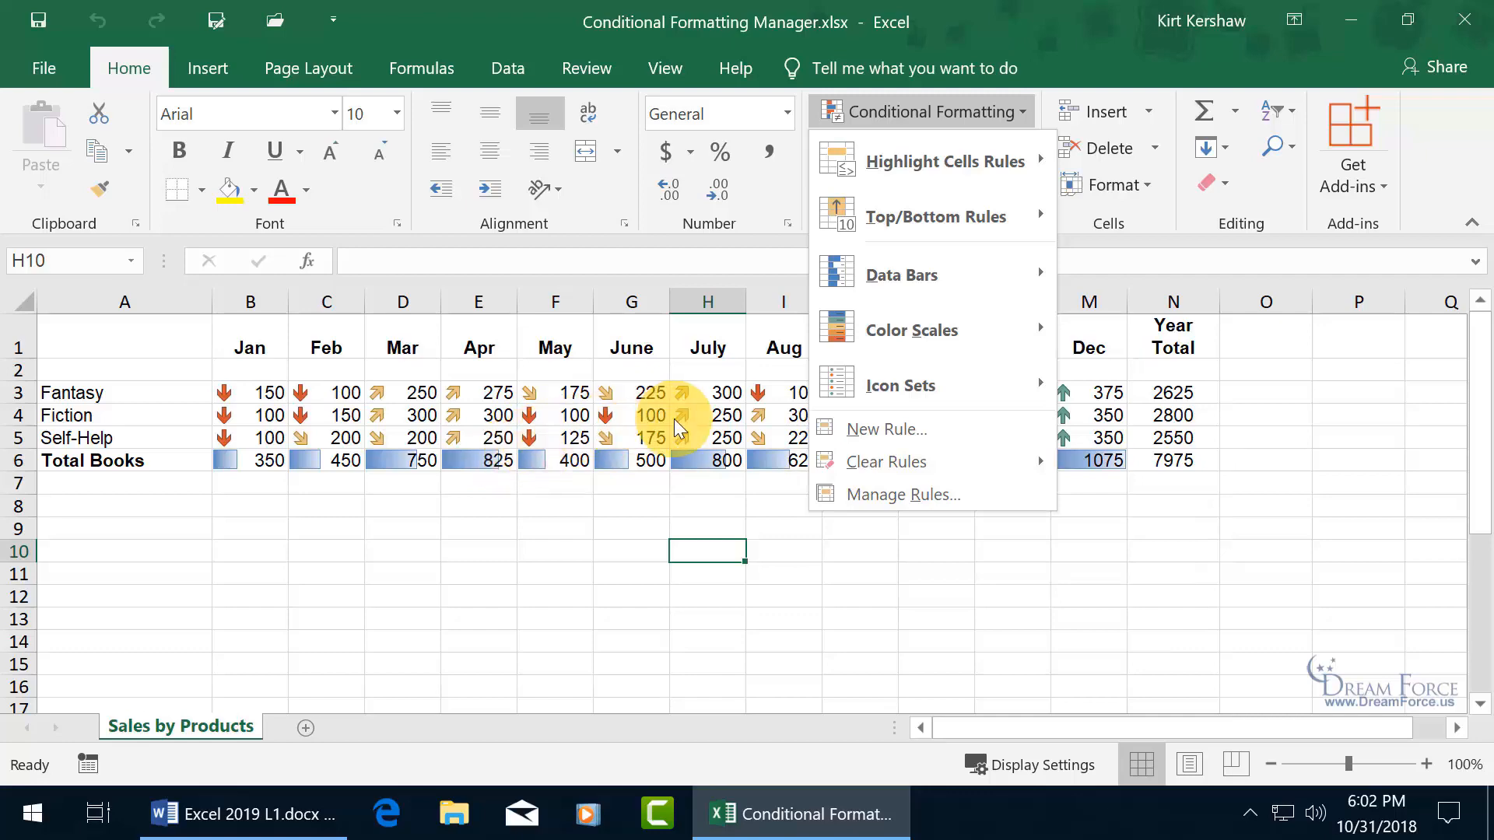
pyautogui.click(885, 492)
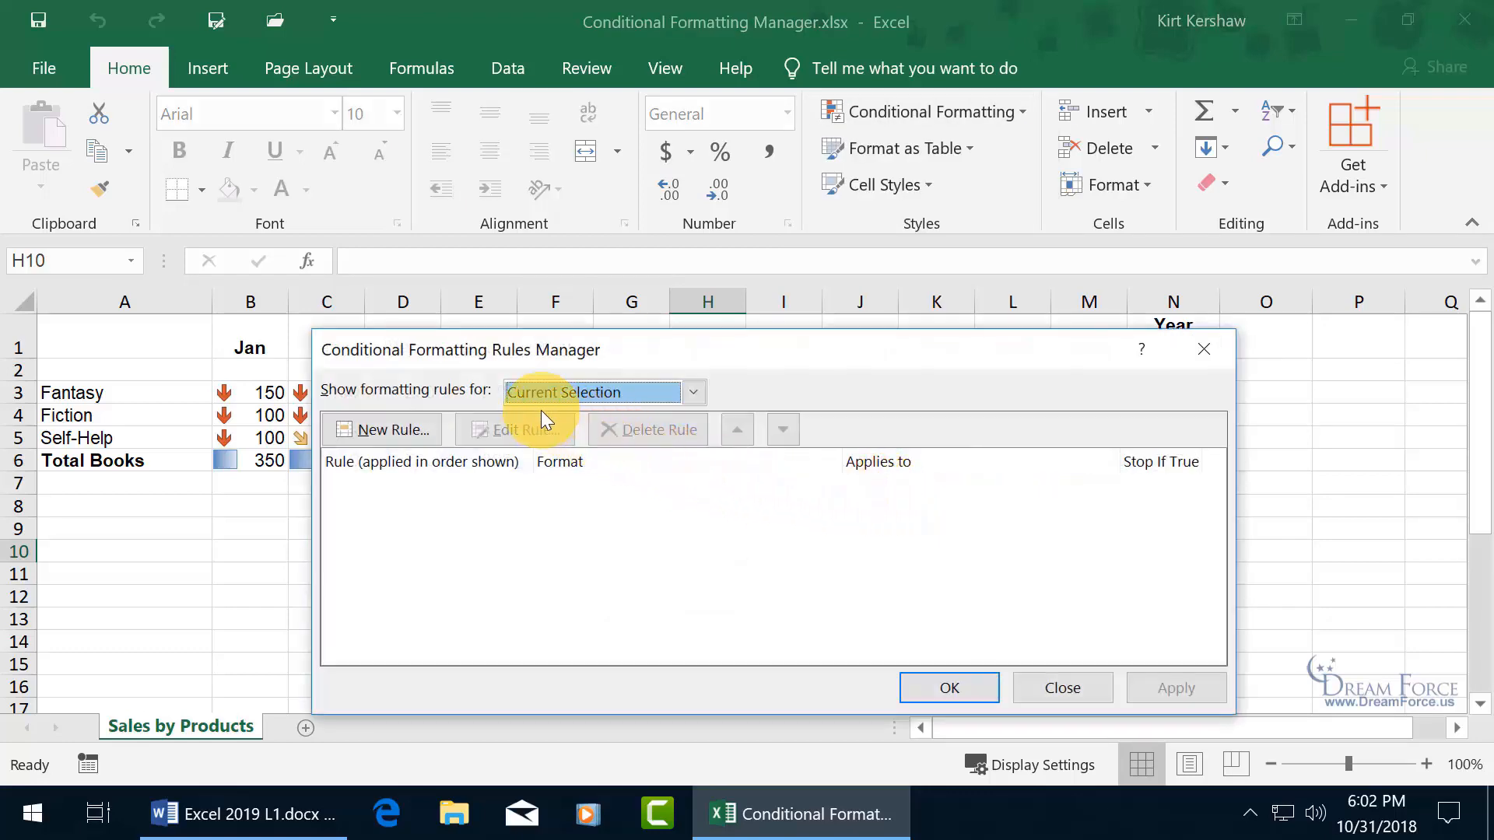
pyautogui.moveTo(624, 348); pyautogui.dragTo(1107, 310)
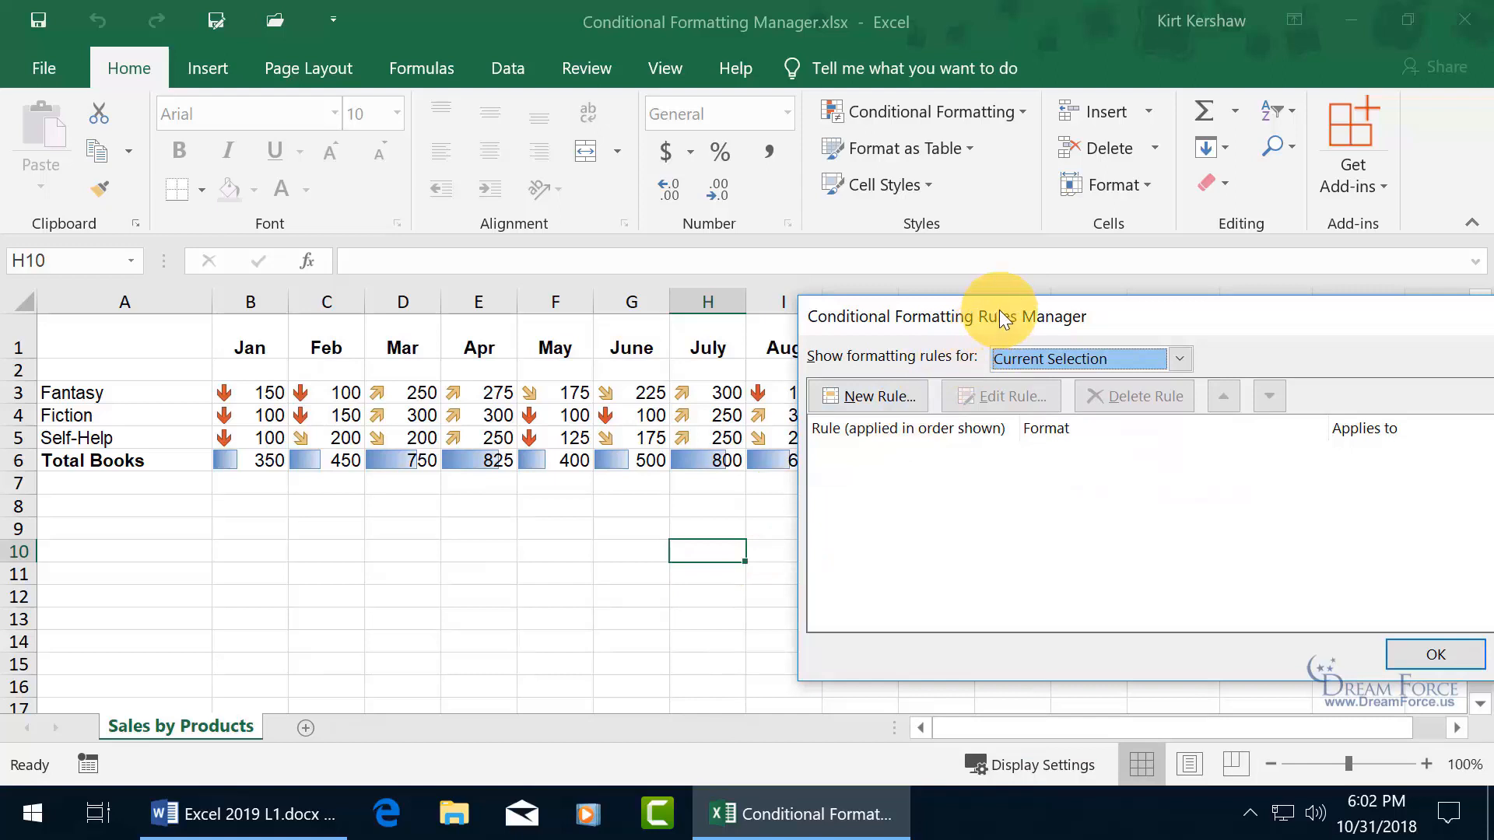
pyautogui.moveTo(998, 310); pyautogui.dragTo(512, 375)
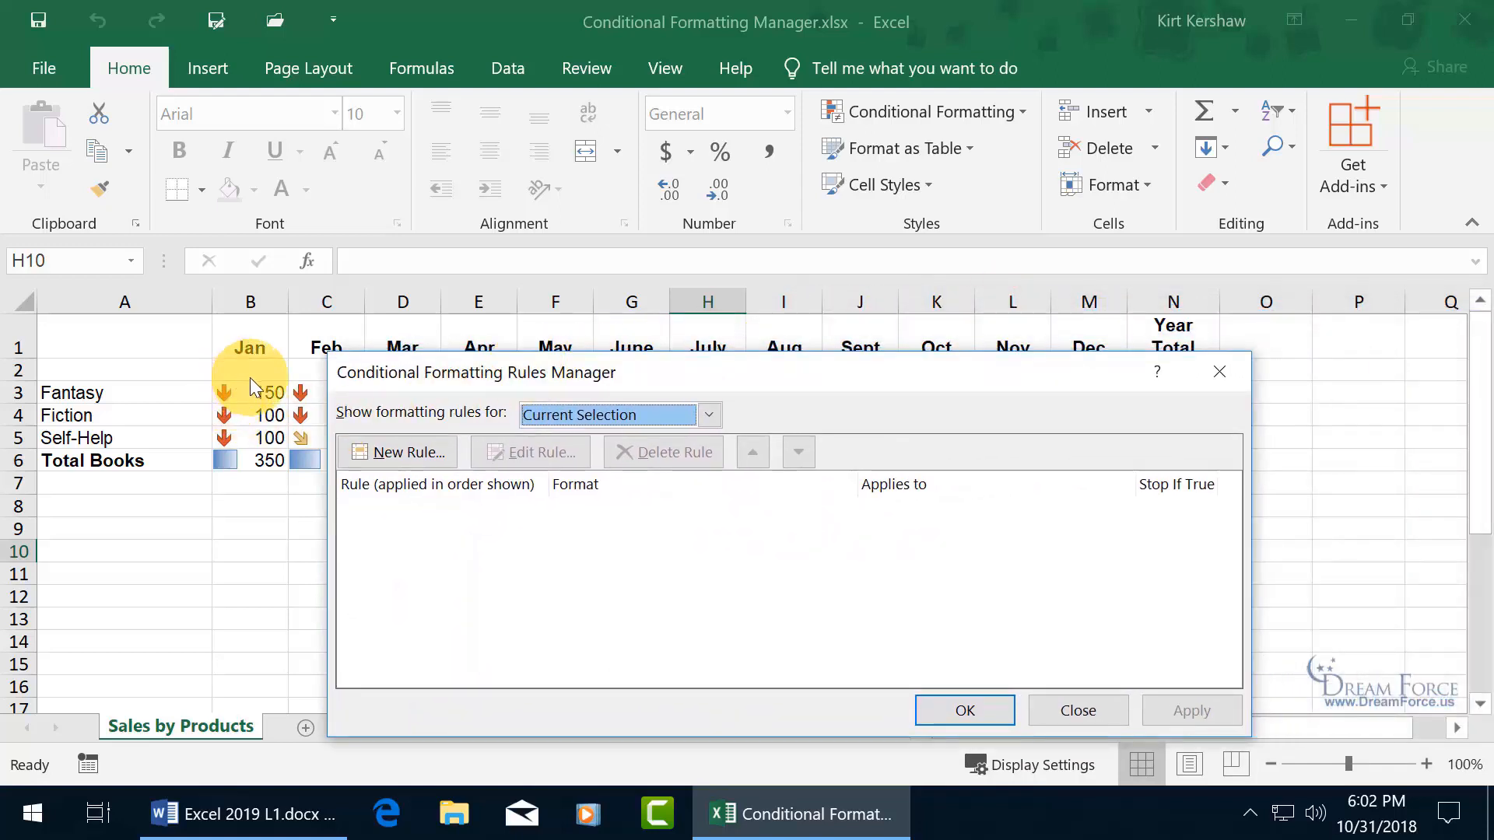
pyautogui.click(707, 414)
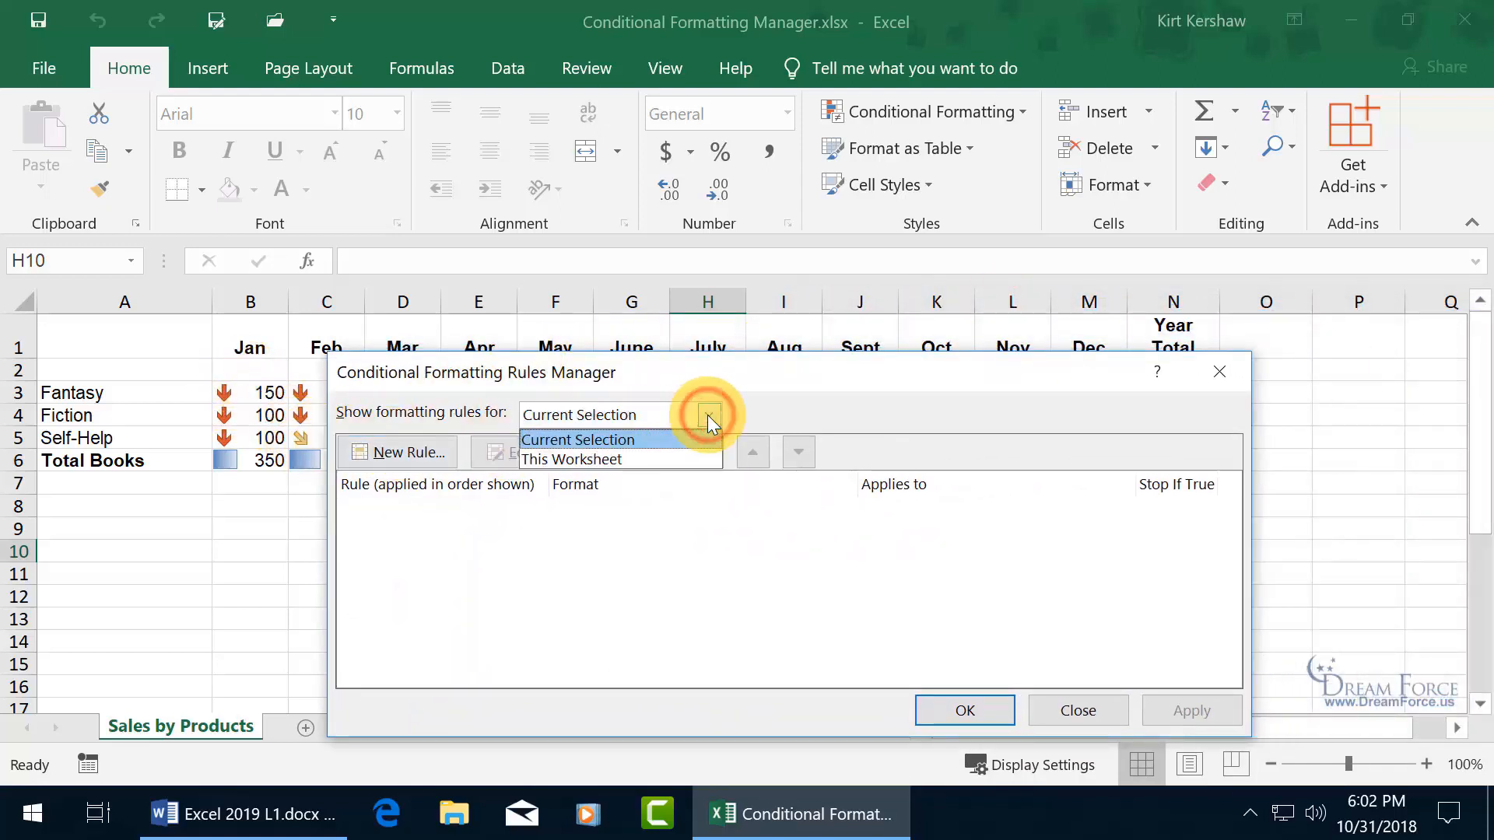
# Show rules for This Worksheet, move the arrows Icon Set rule down twice, apply, and check its range
pyautogui.click(657, 459)
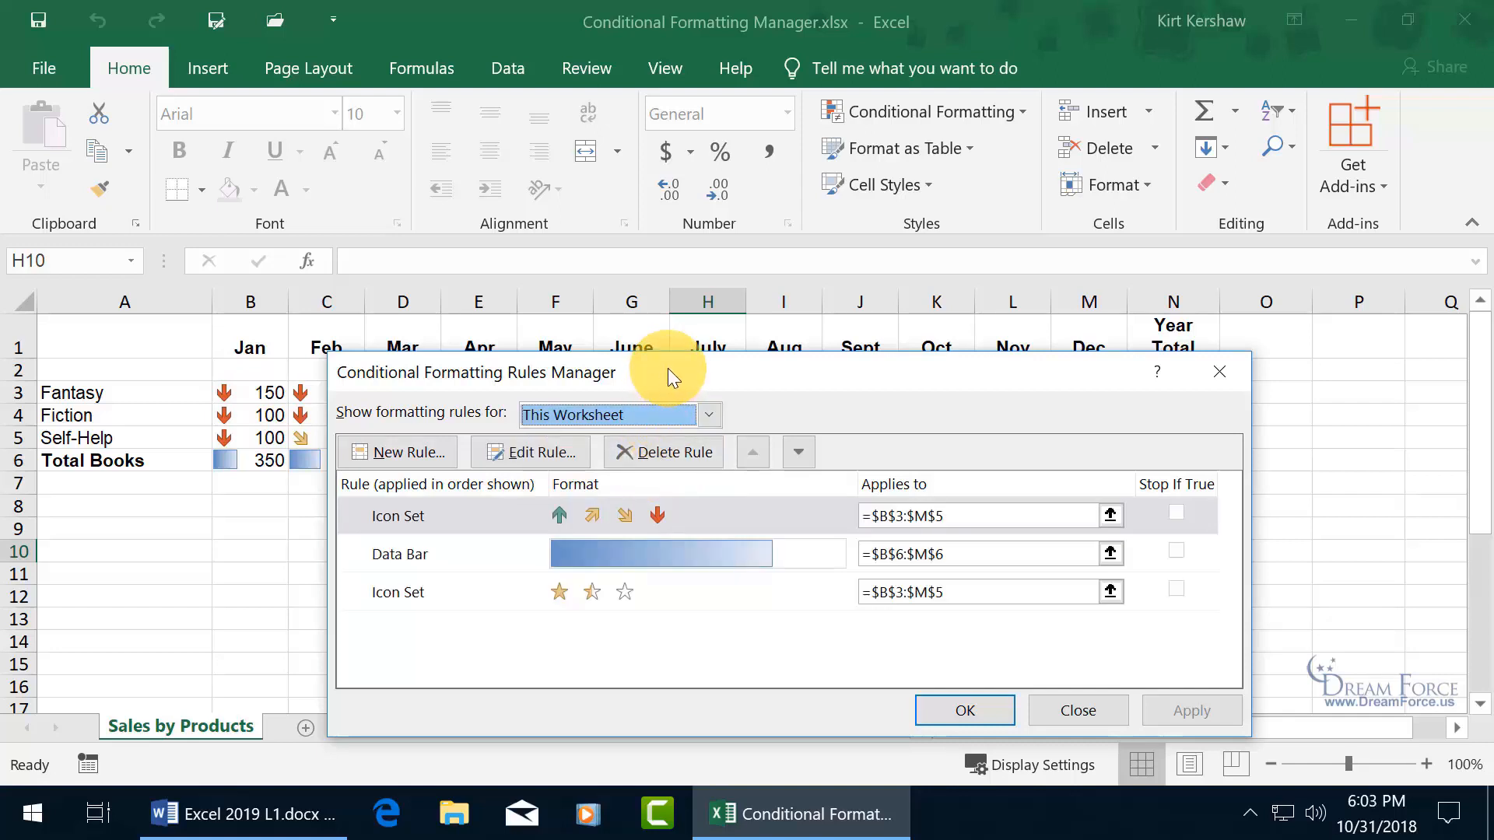
pyautogui.moveTo(668, 367); pyautogui.dragTo(825, 325)
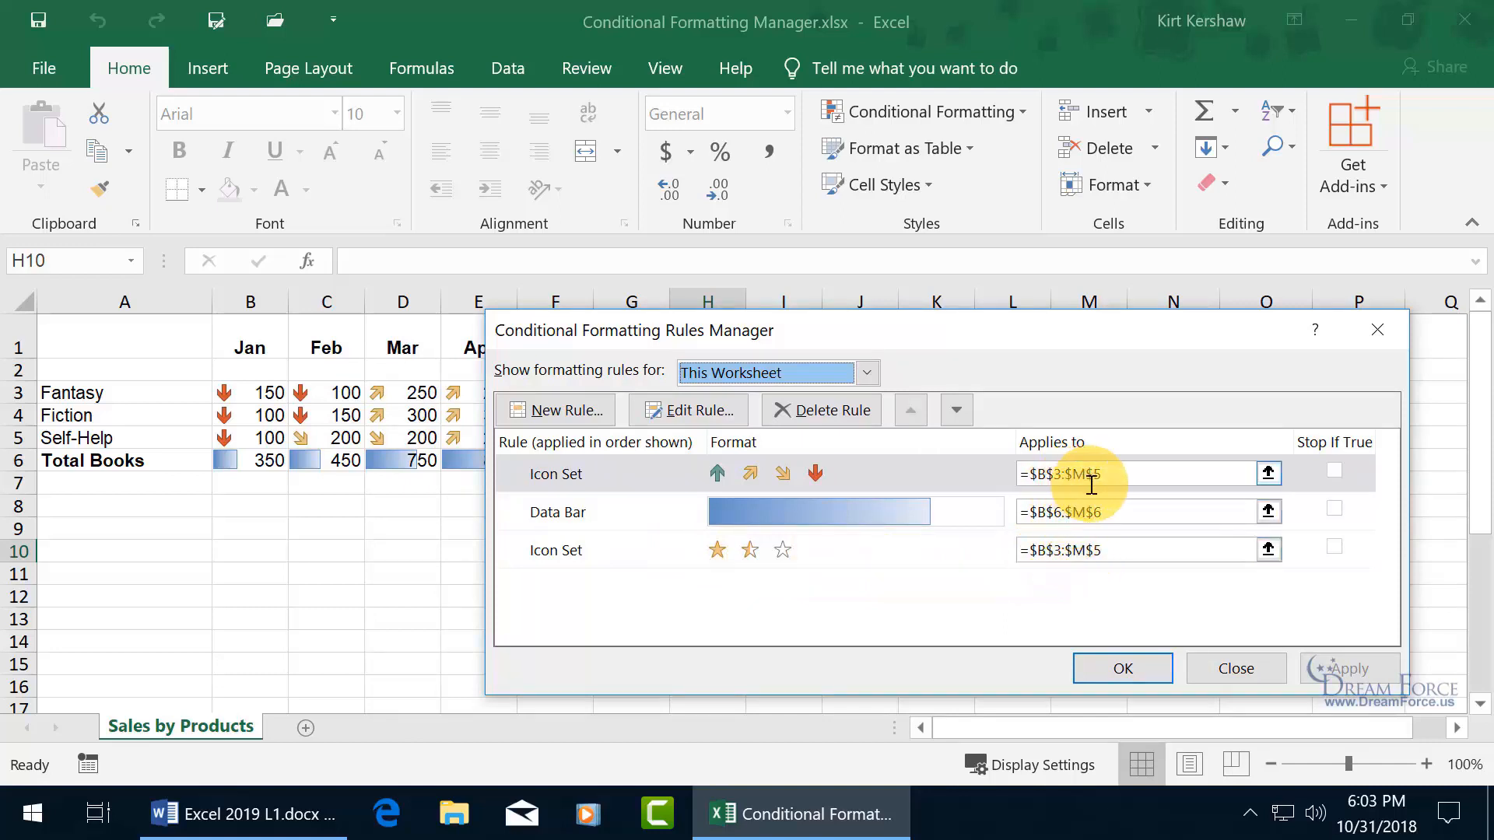
pyautogui.click(730, 474)
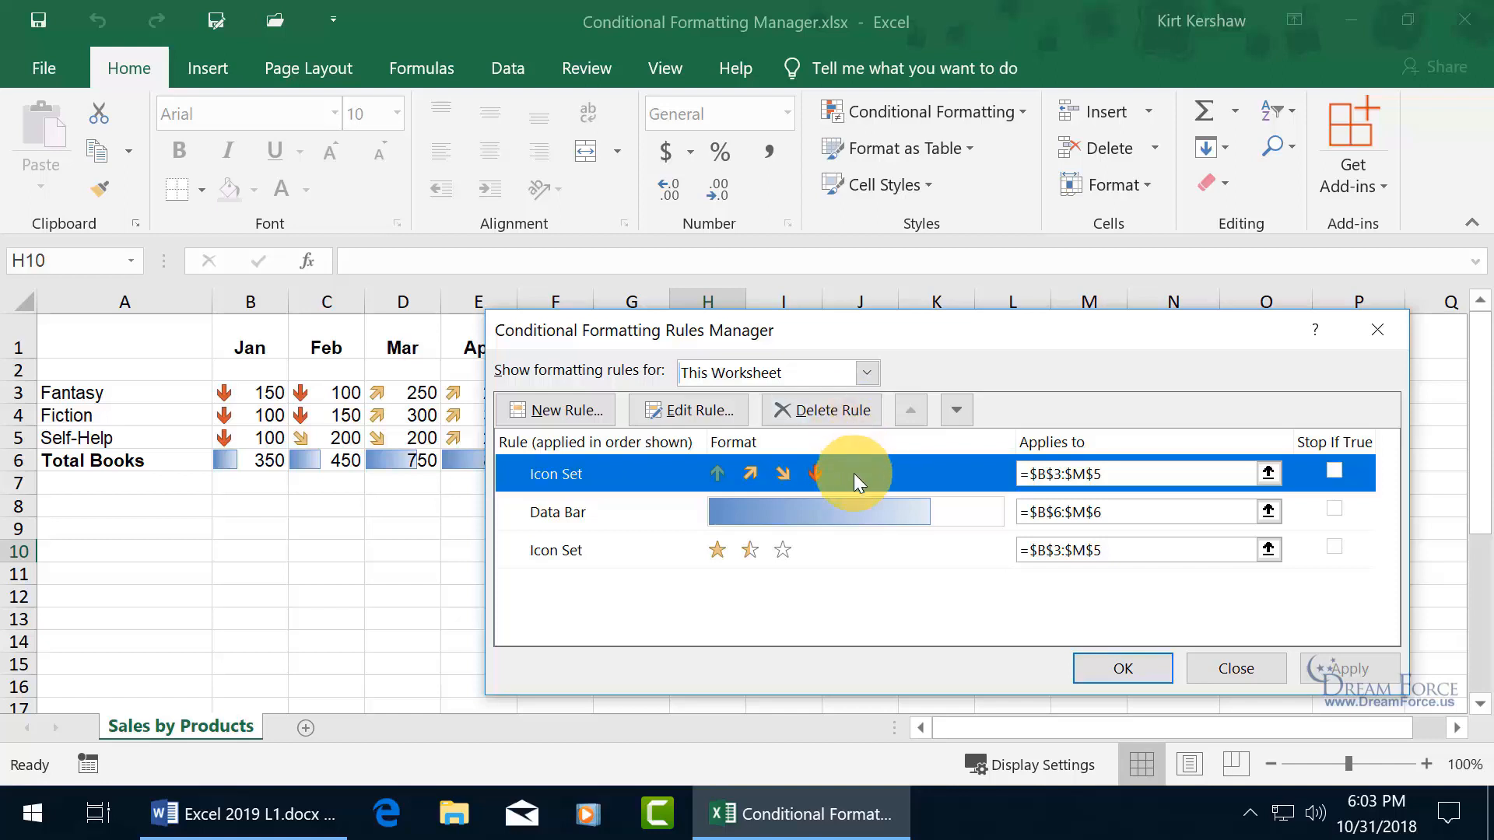
pyautogui.click(955, 410)
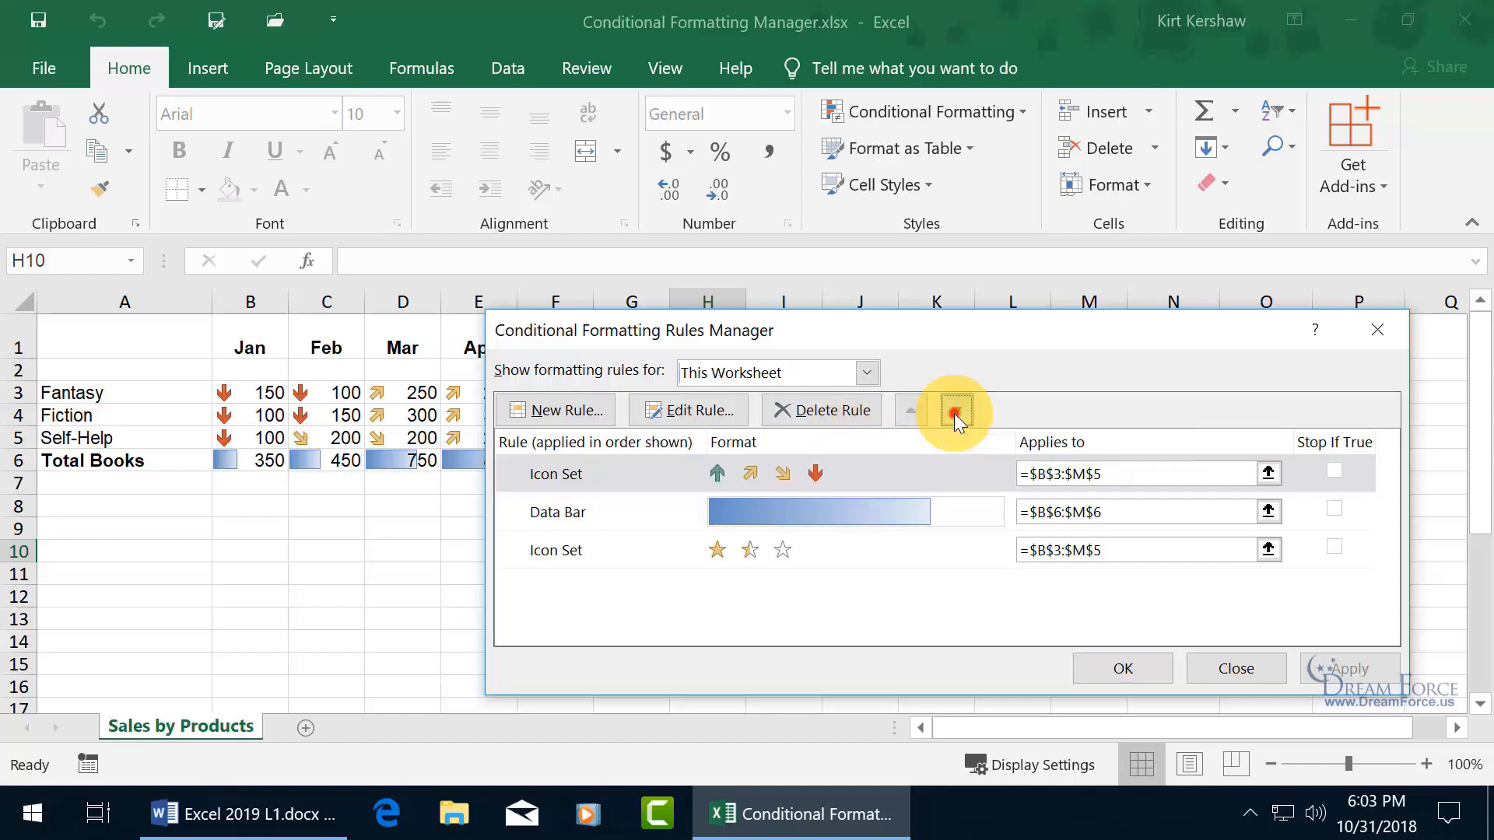
pyautogui.click(956, 410)
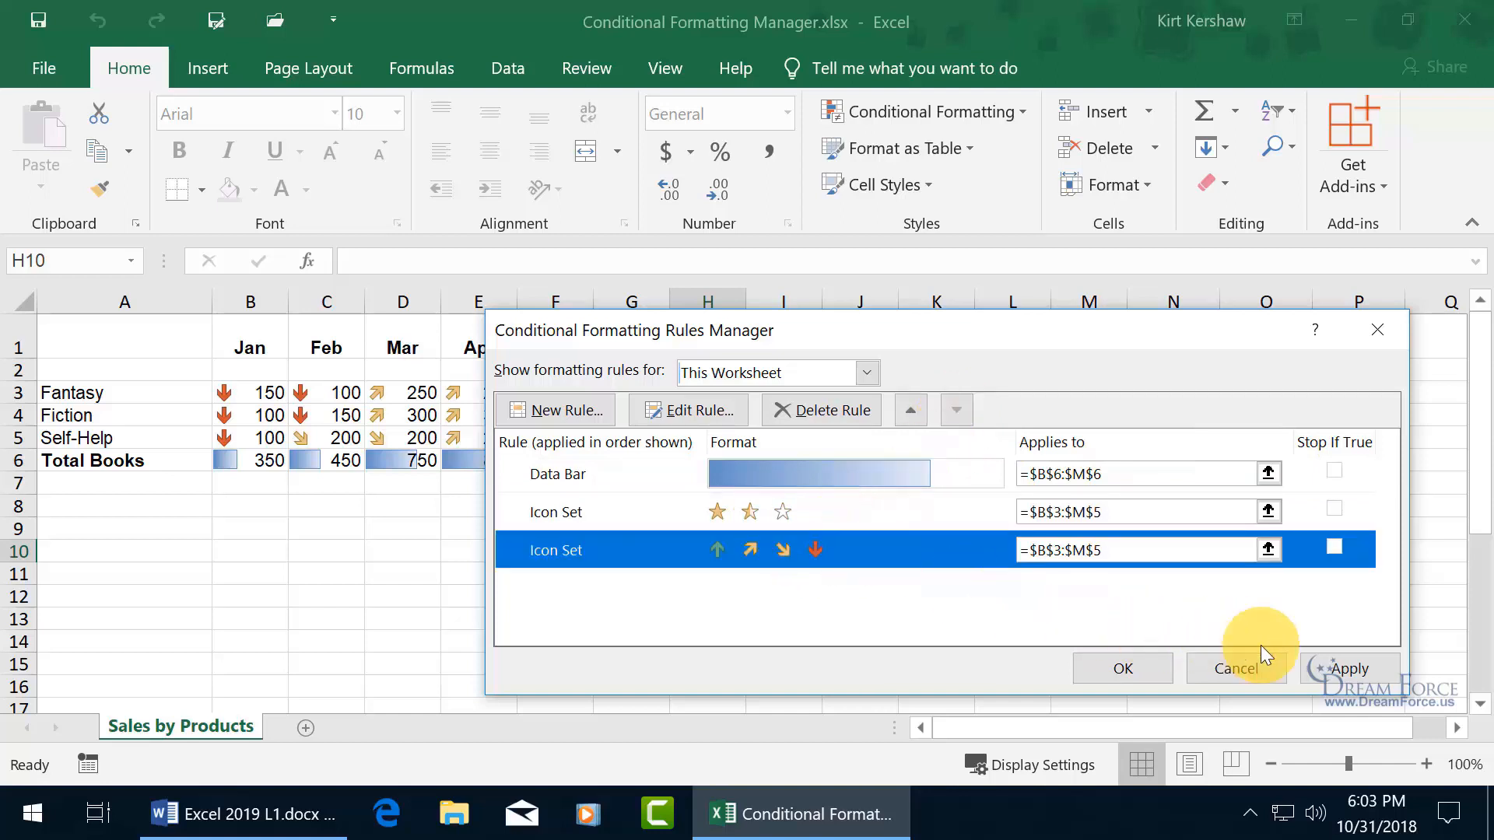
pyautogui.click(1337, 667)
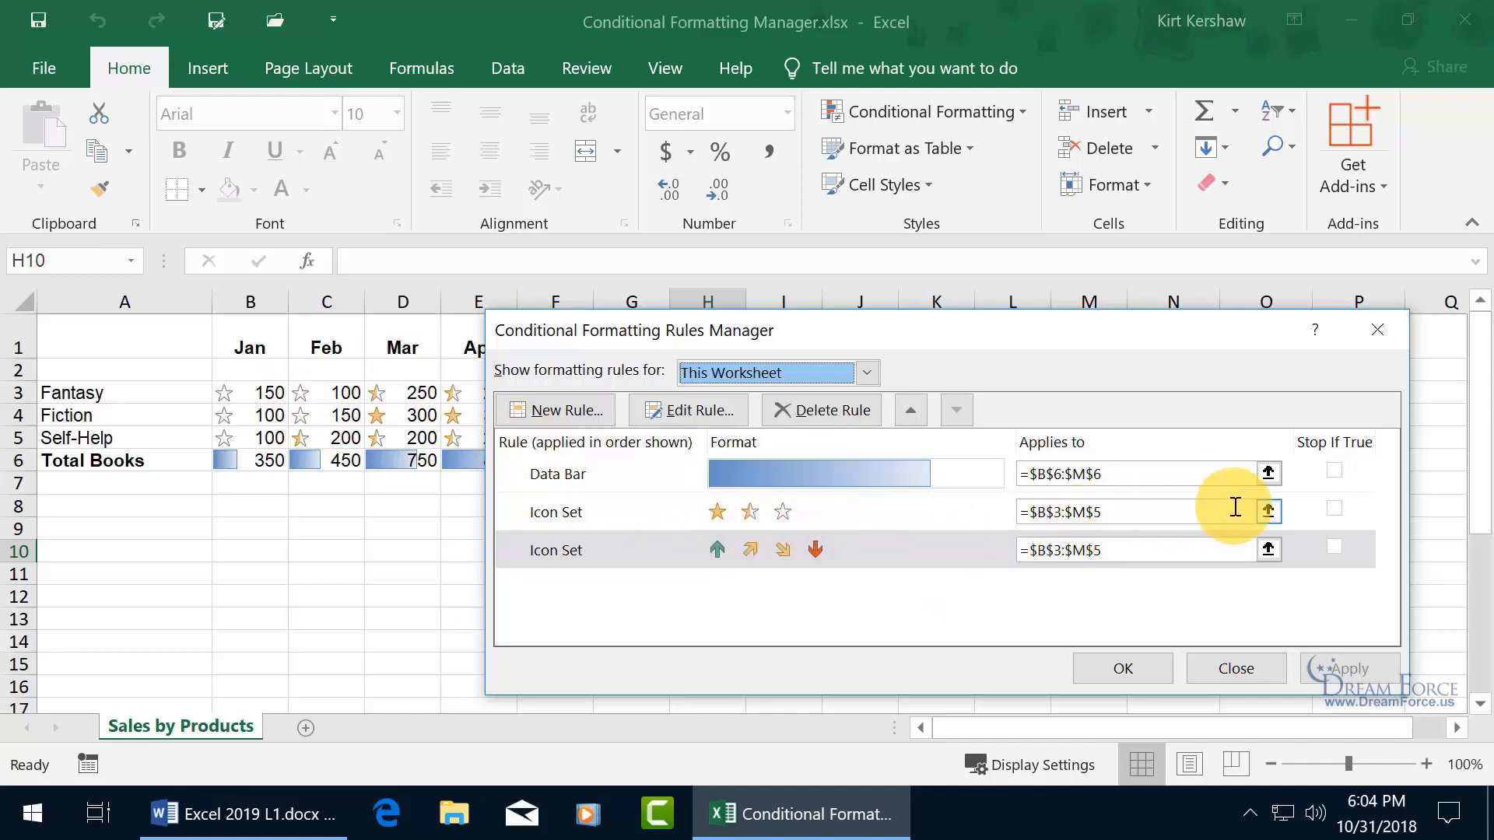
pyautogui.click(1269, 511)
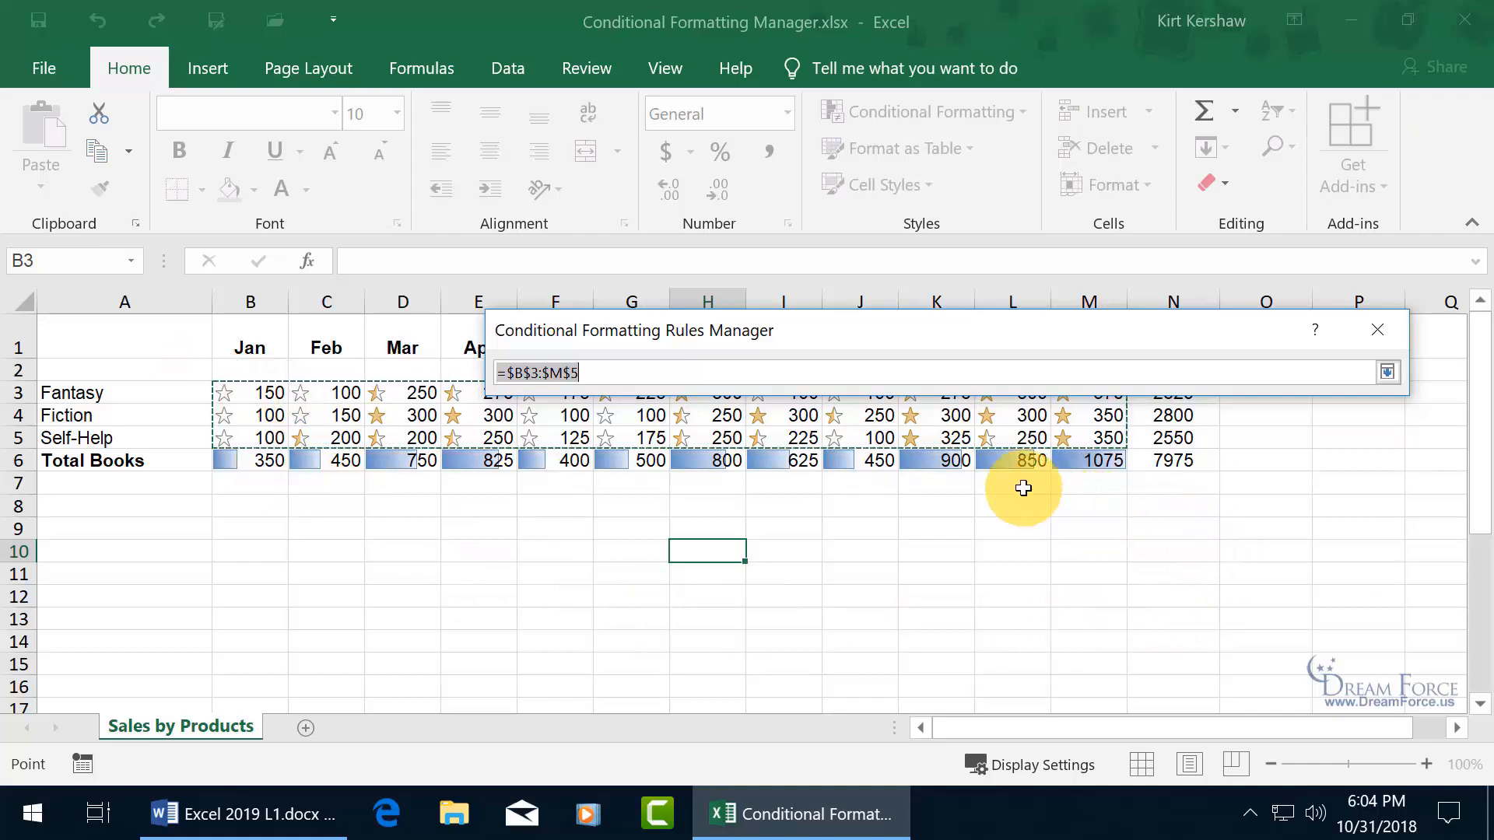
pyautogui.press('Return')
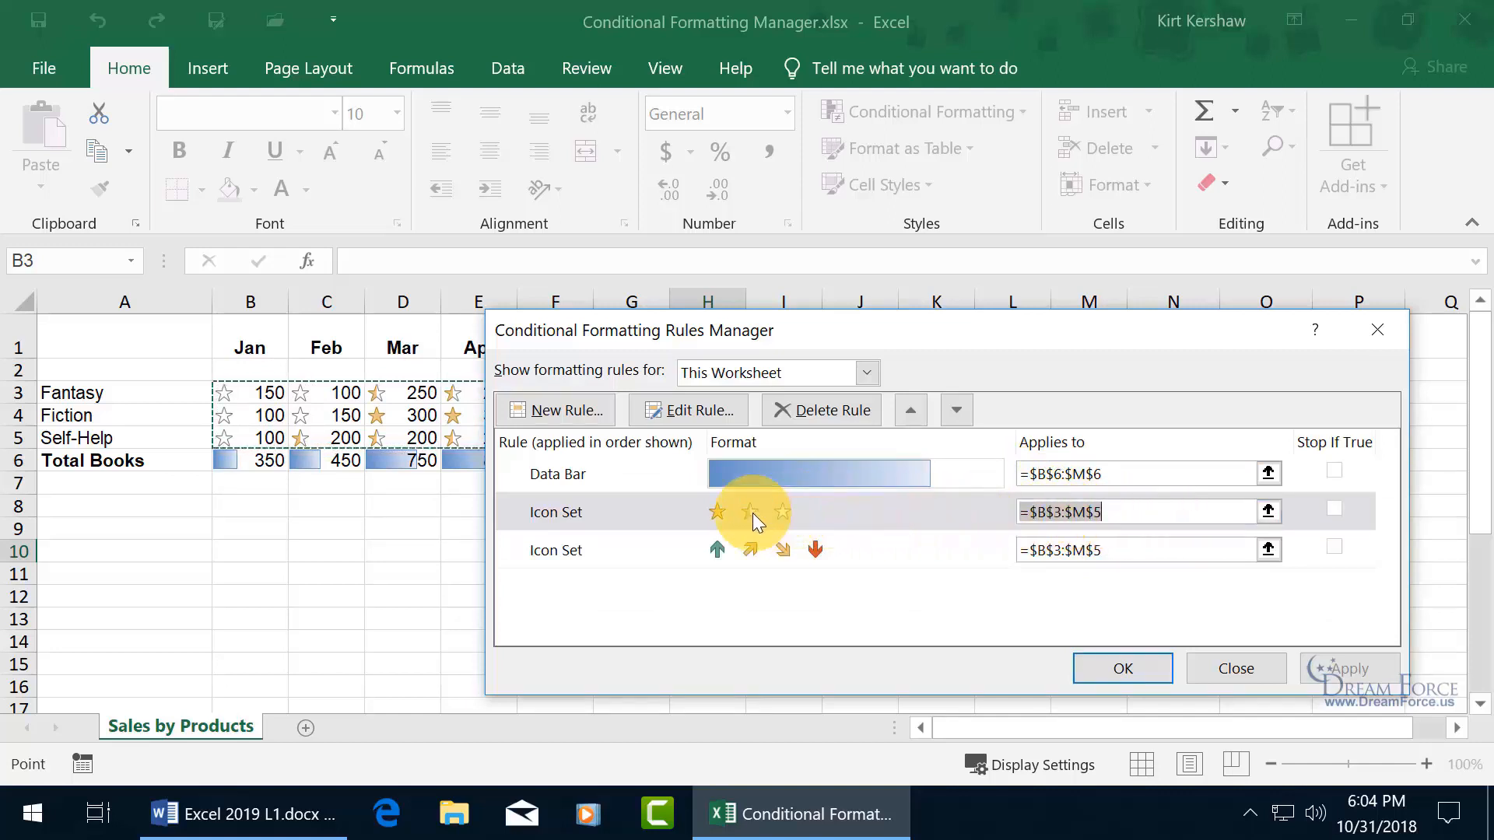
pyautogui.click(693, 412)
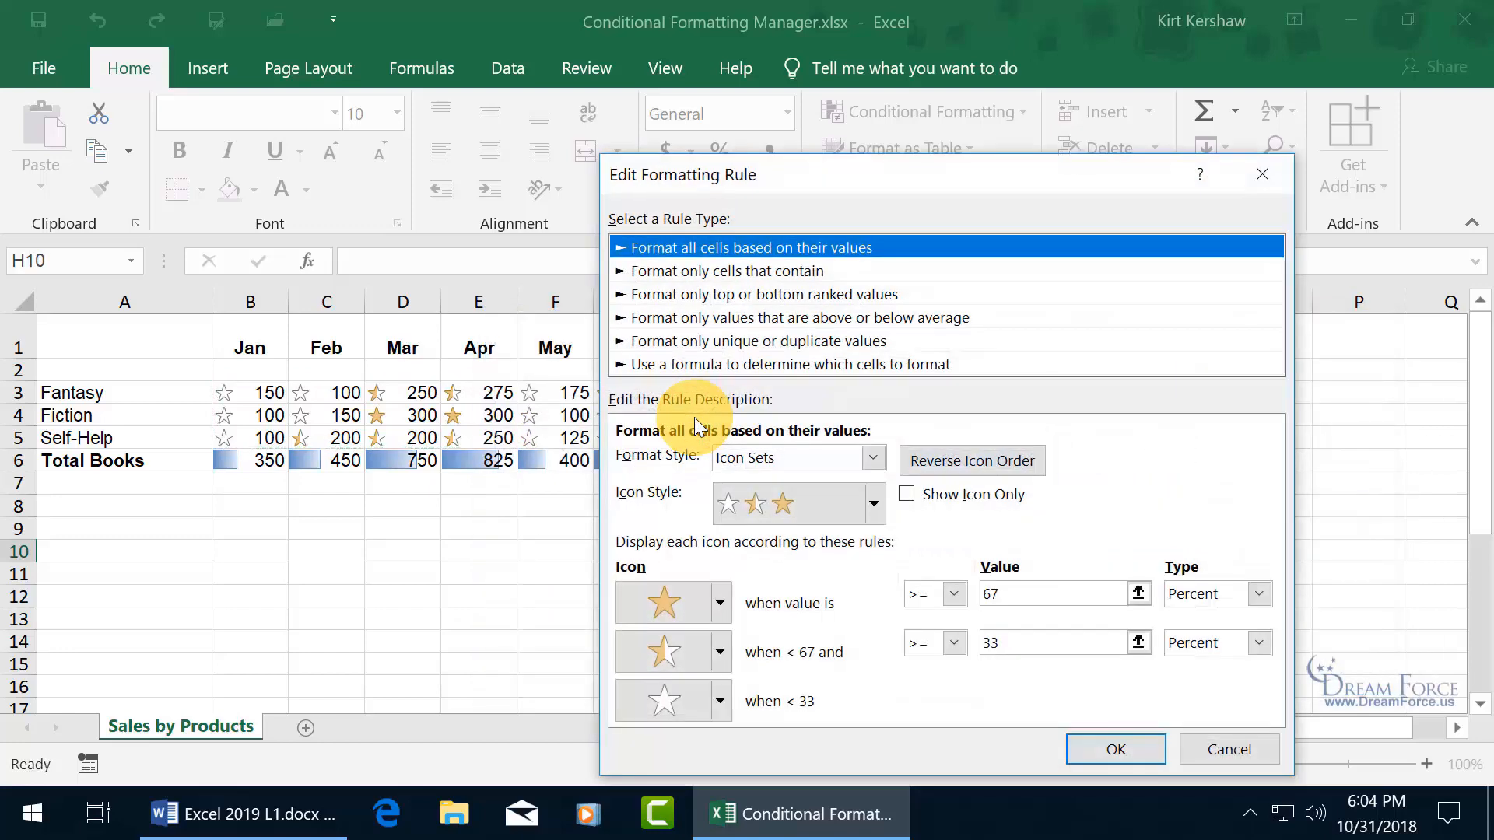
pyautogui.moveTo(820, 175); pyautogui.dragTo(643, 83)
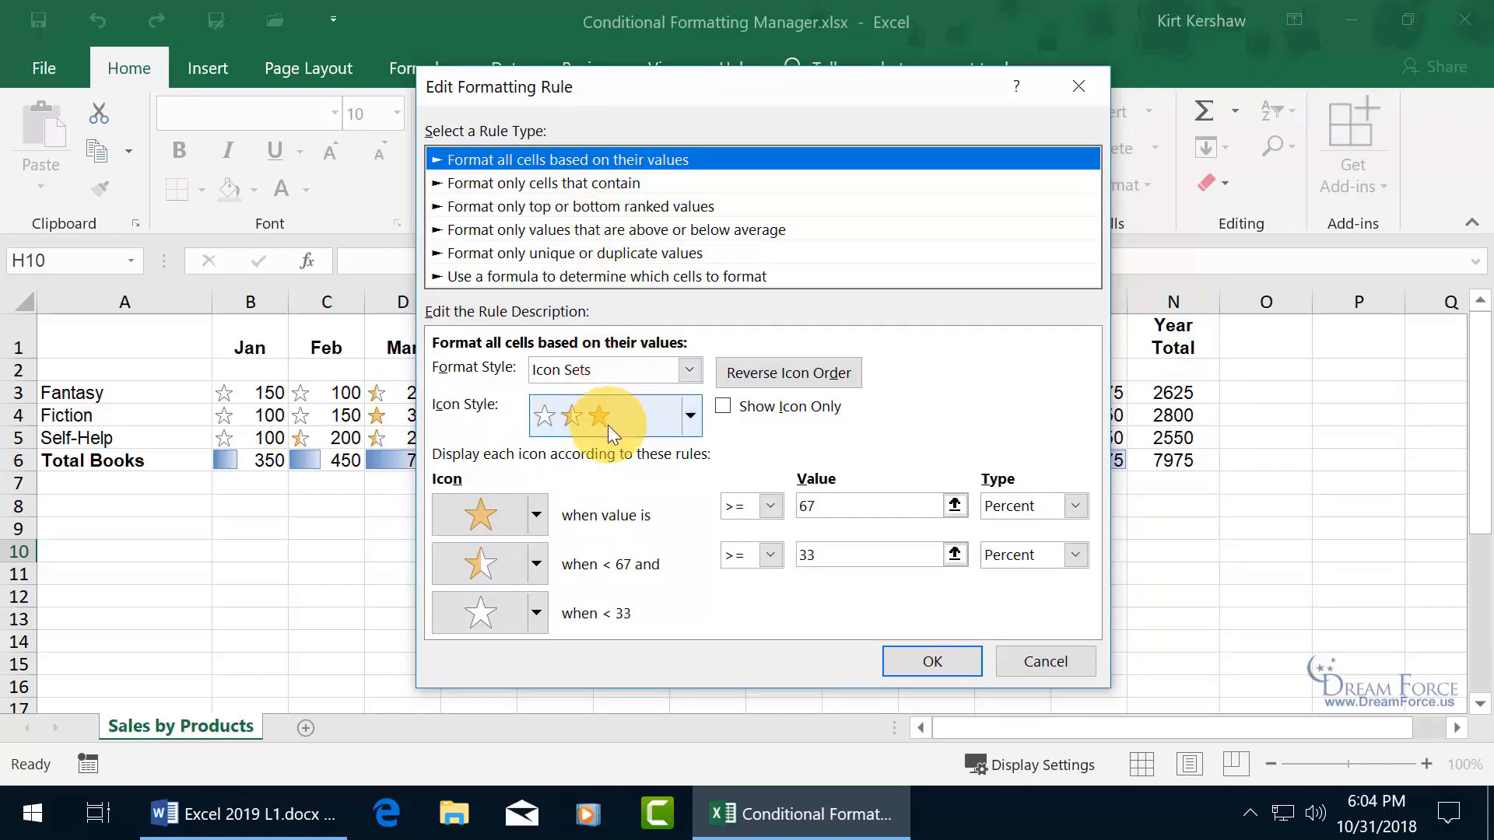
pyautogui.click(690, 420)
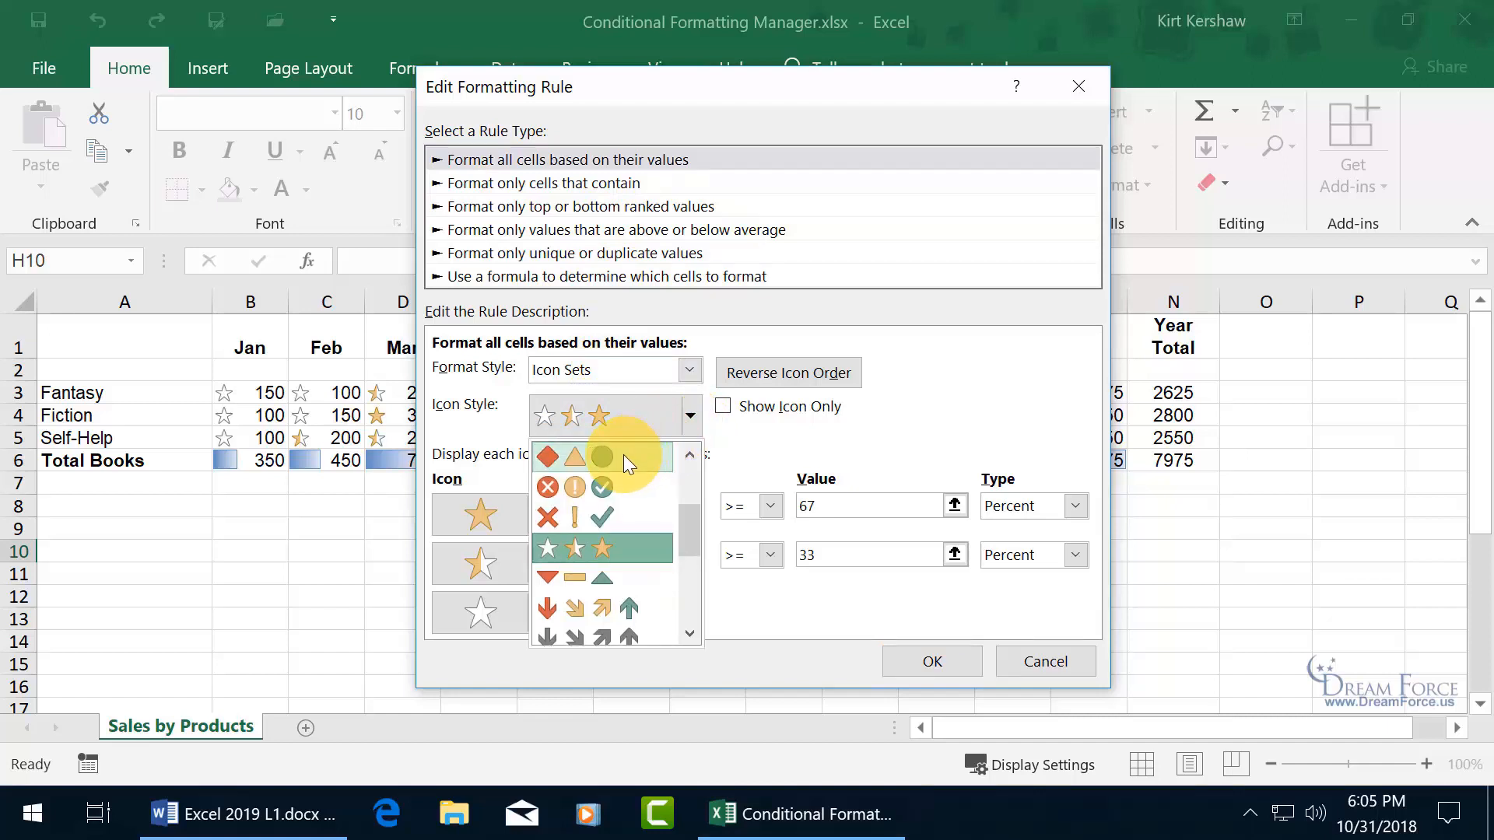
pyautogui.click(739, 453)
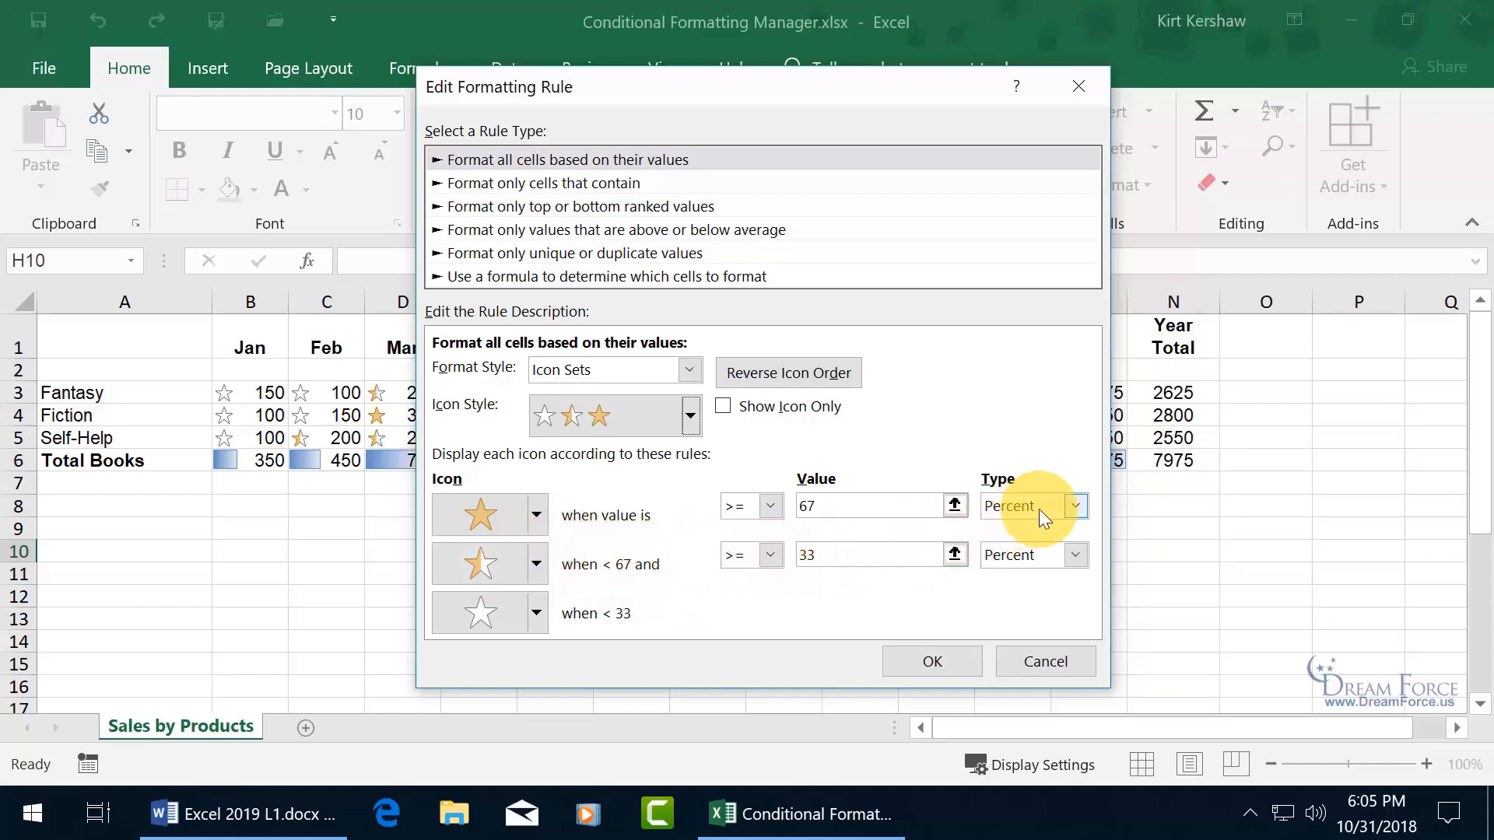
pyautogui.click(1076, 508)
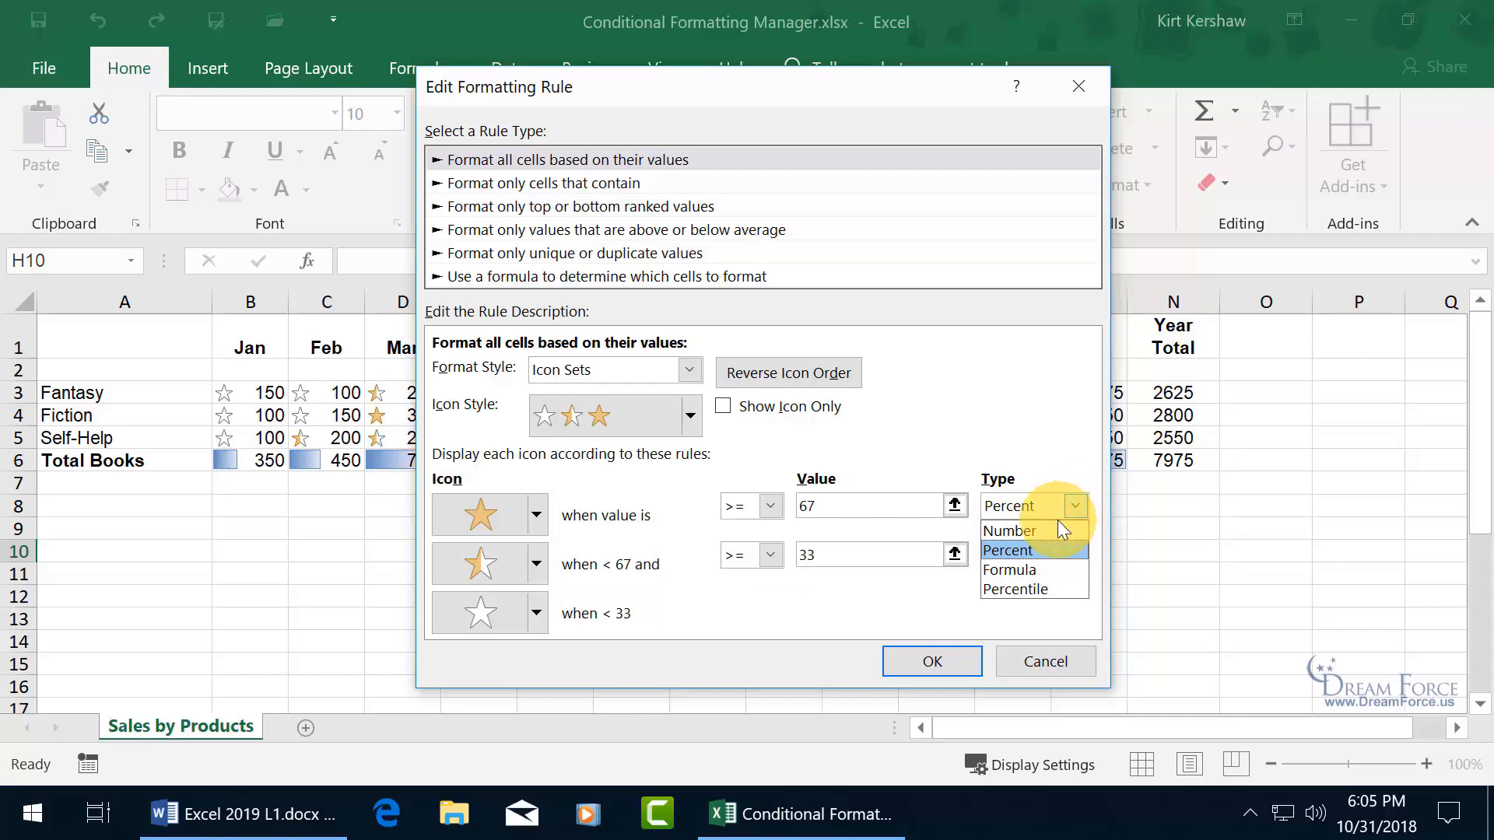
pyautogui.click(1065, 437)
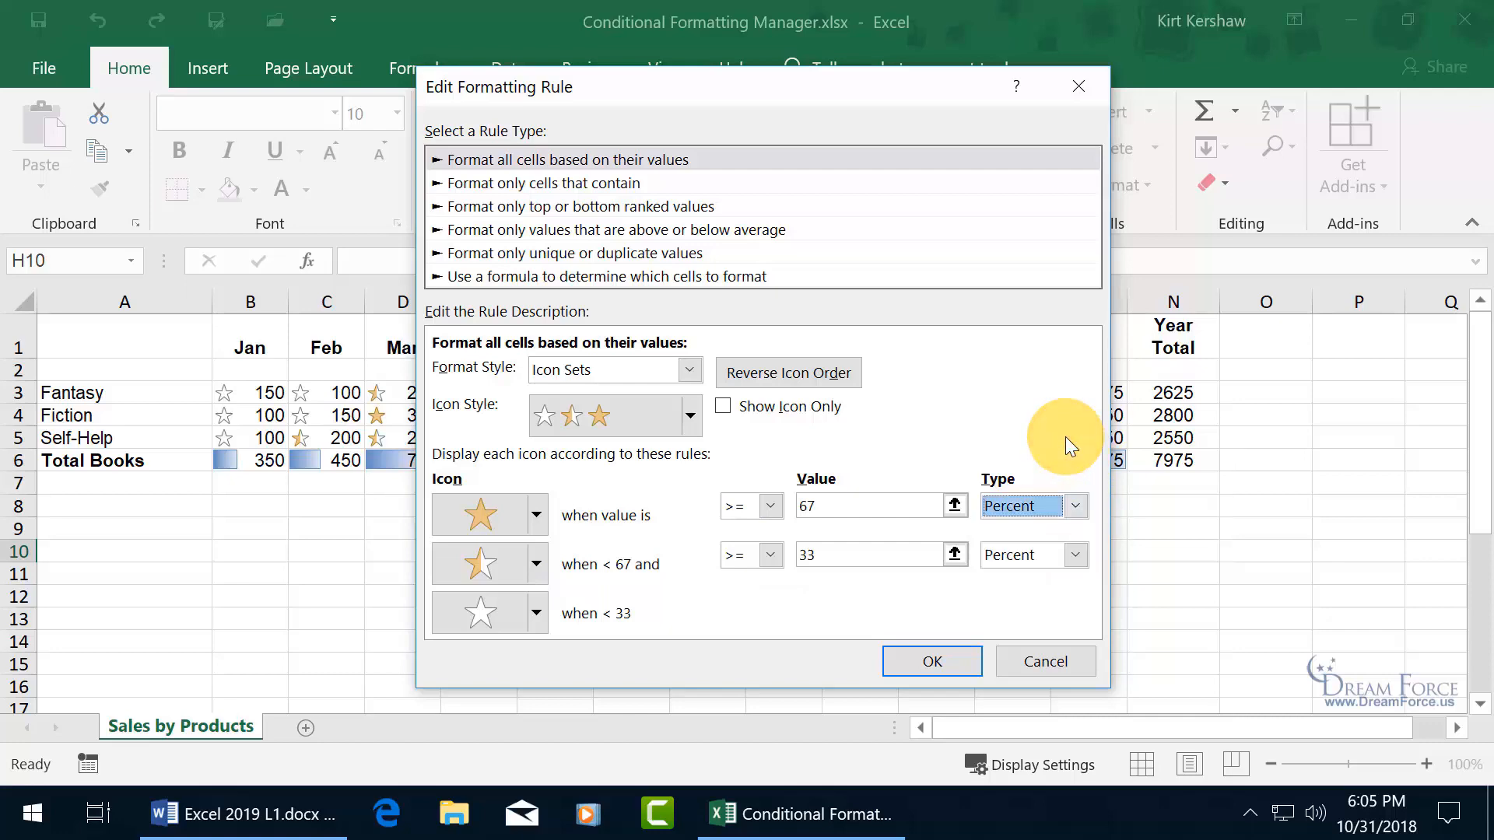
pyautogui.click(1038, 663)
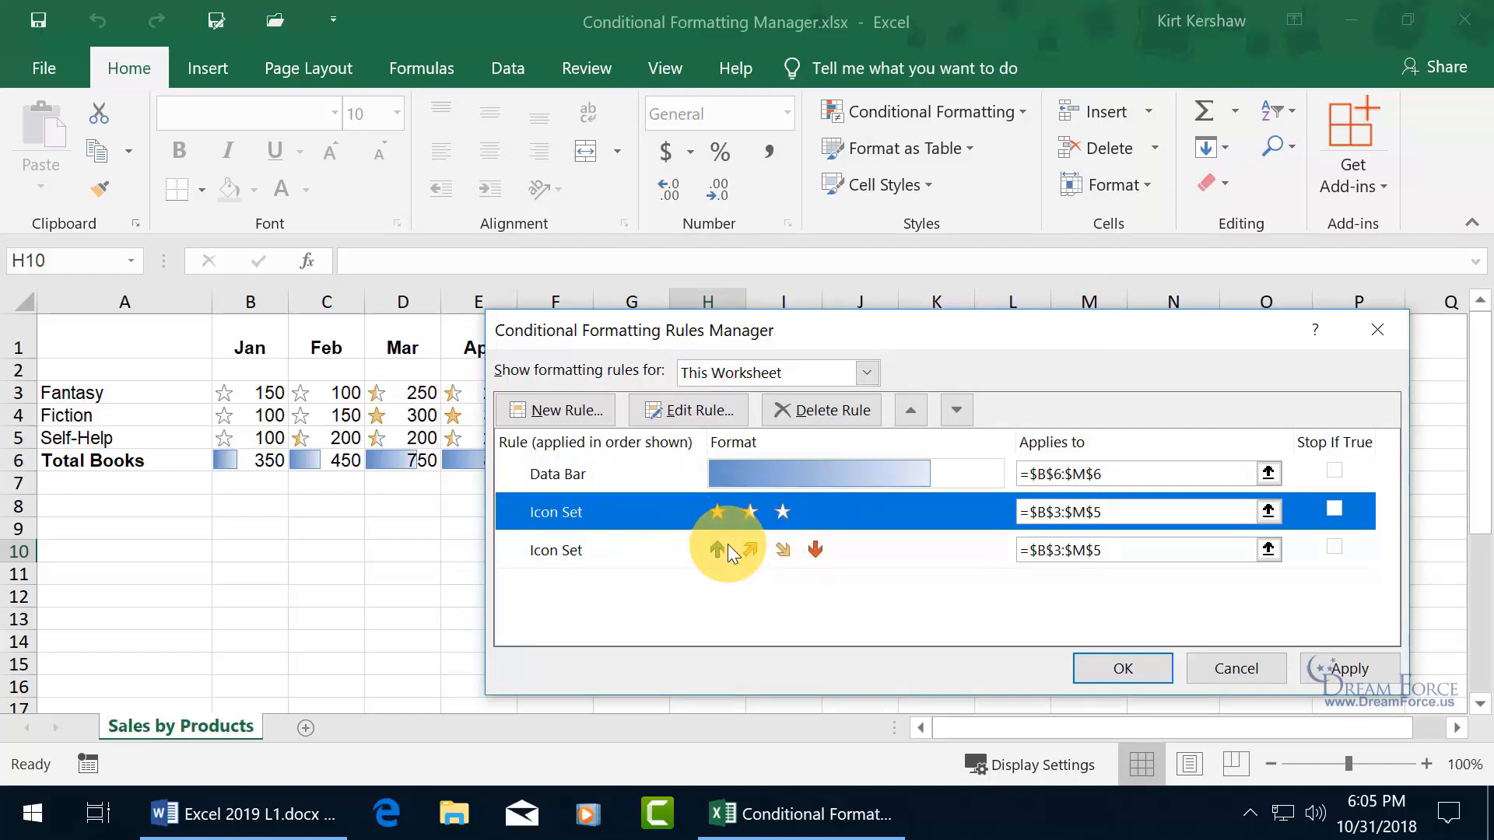
# Delete the stars icon set rule, cancel a new rule, and close the Rules Manager
pyautogui.click(826, 413)
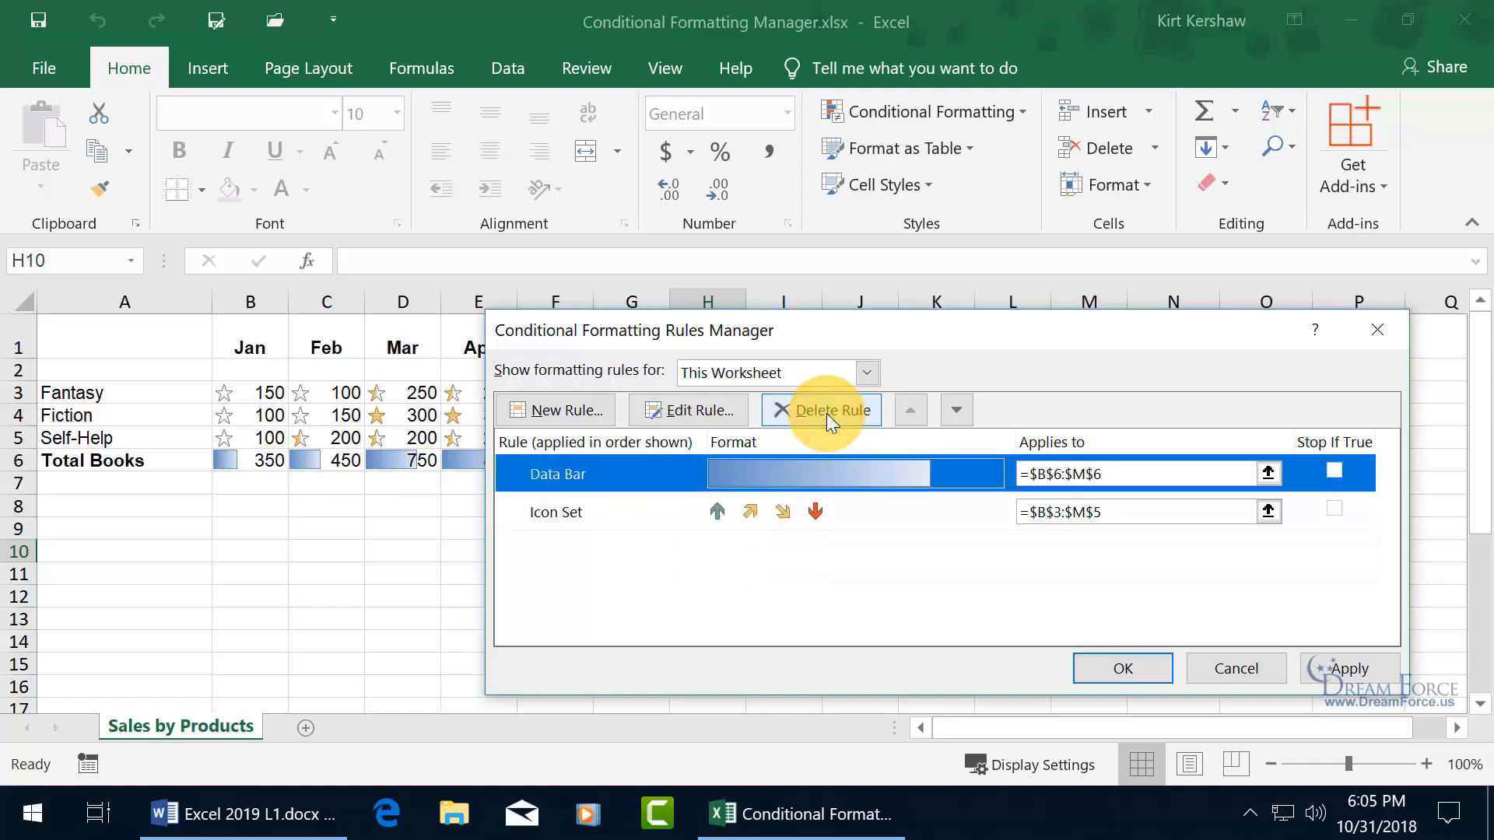
pyautogui.click(1349, 669)
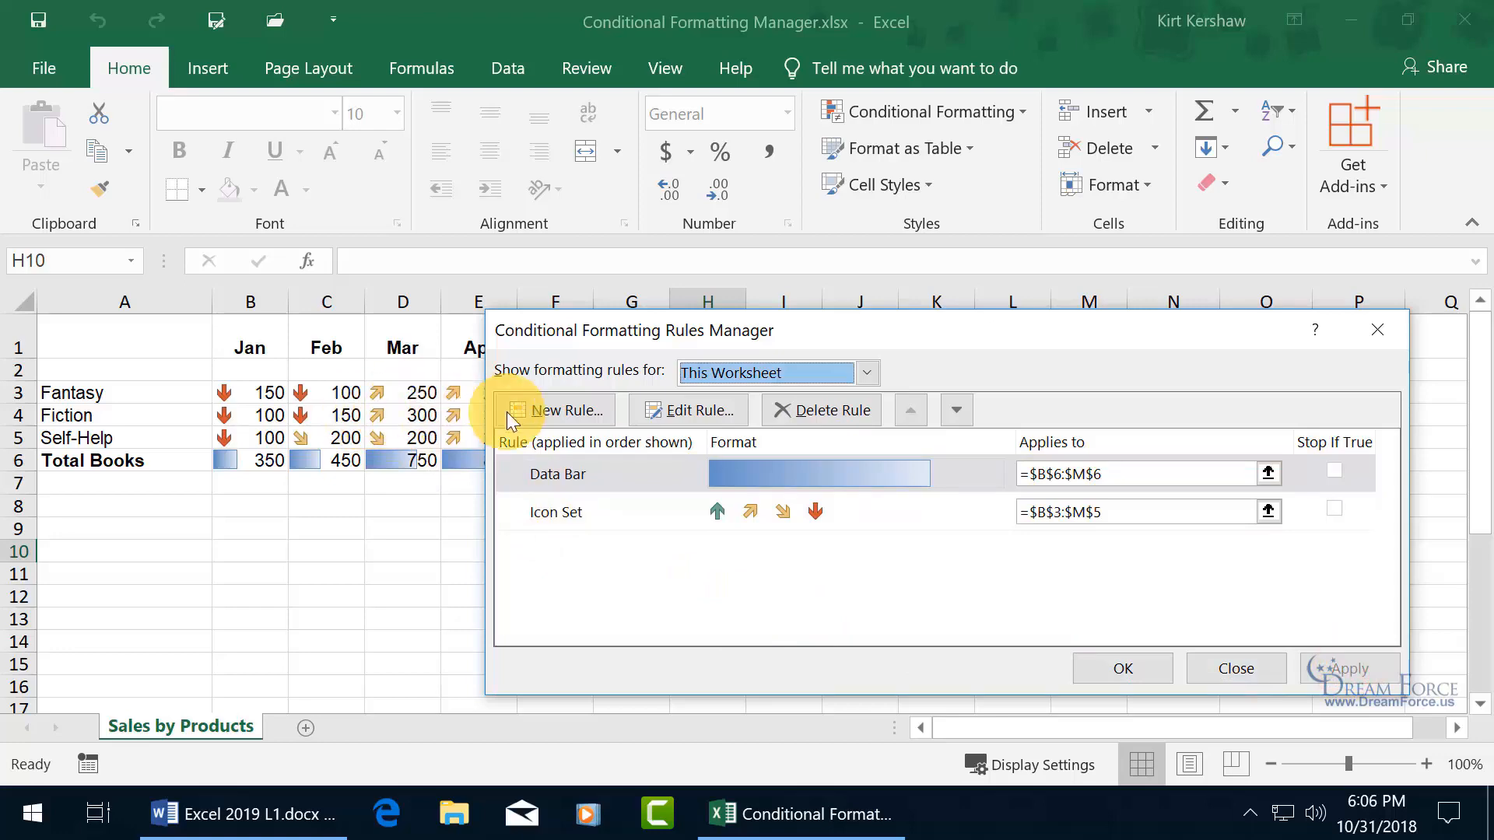
pyautogui.click(566, 413)
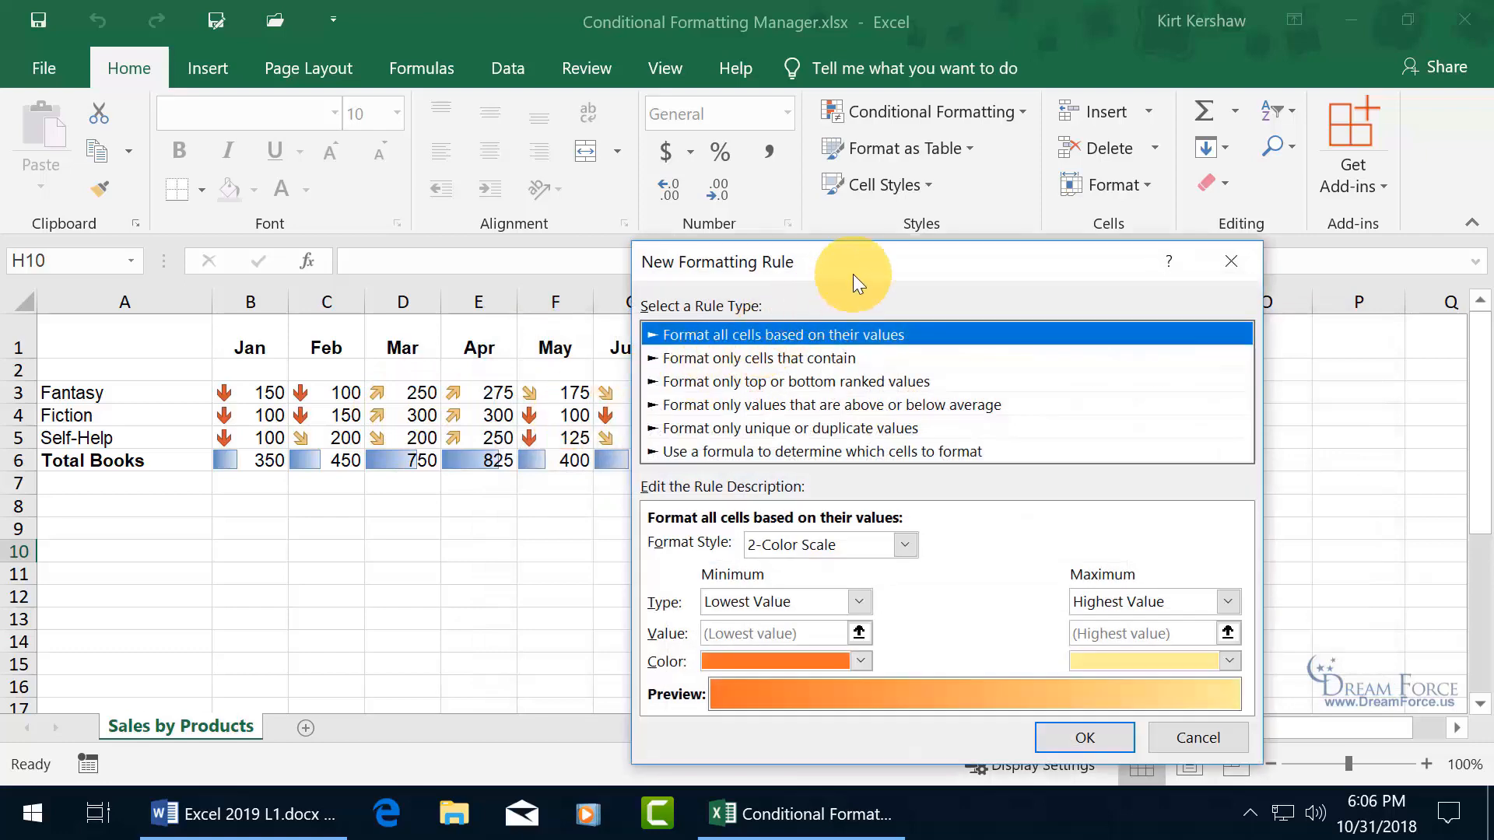
pyautogui.moveTo(853, 274); pyautogui.dragTo(671, 147)
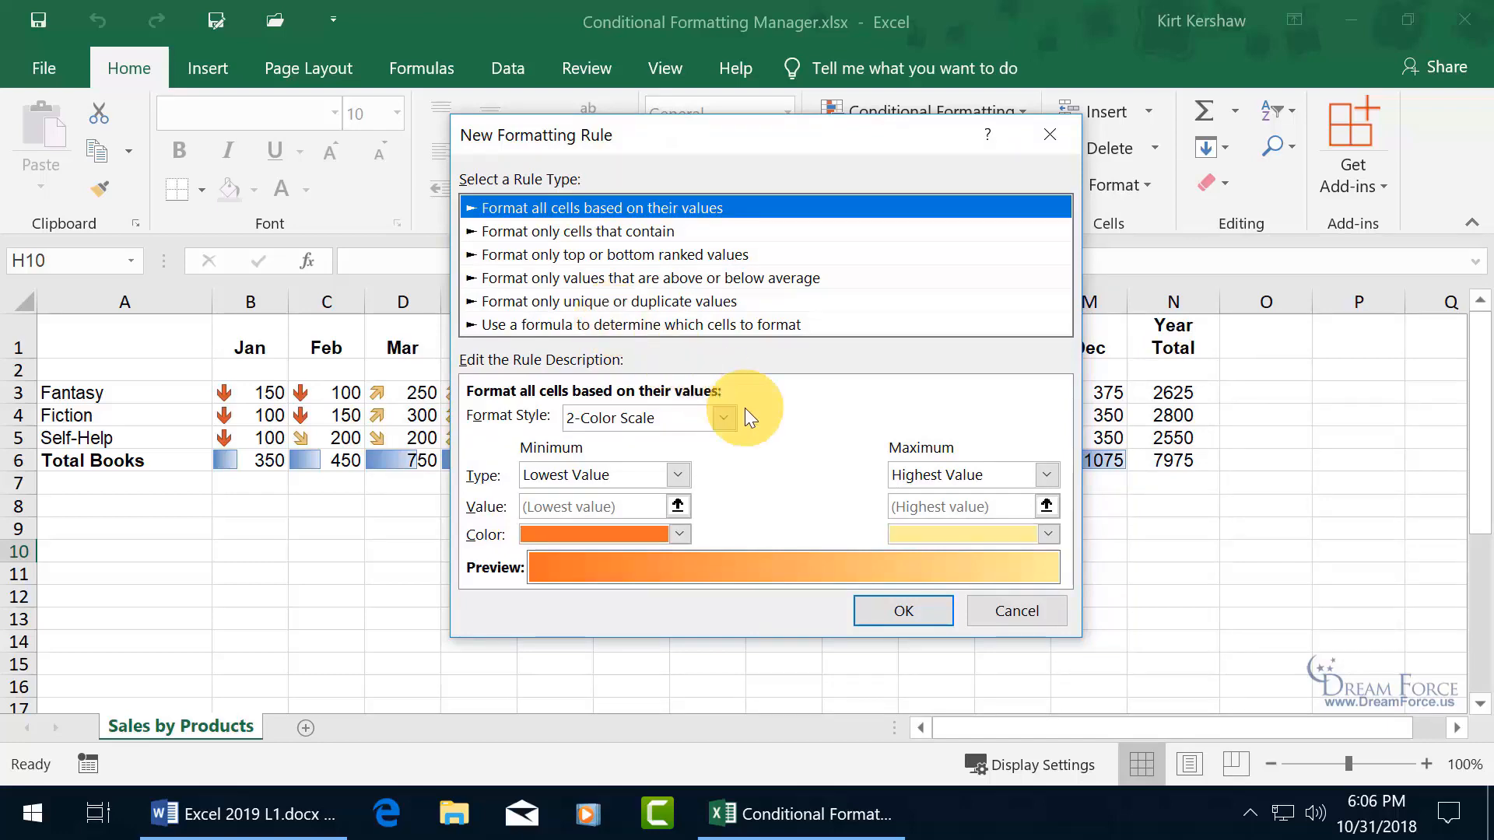
pyautogui.click(1005, 611)
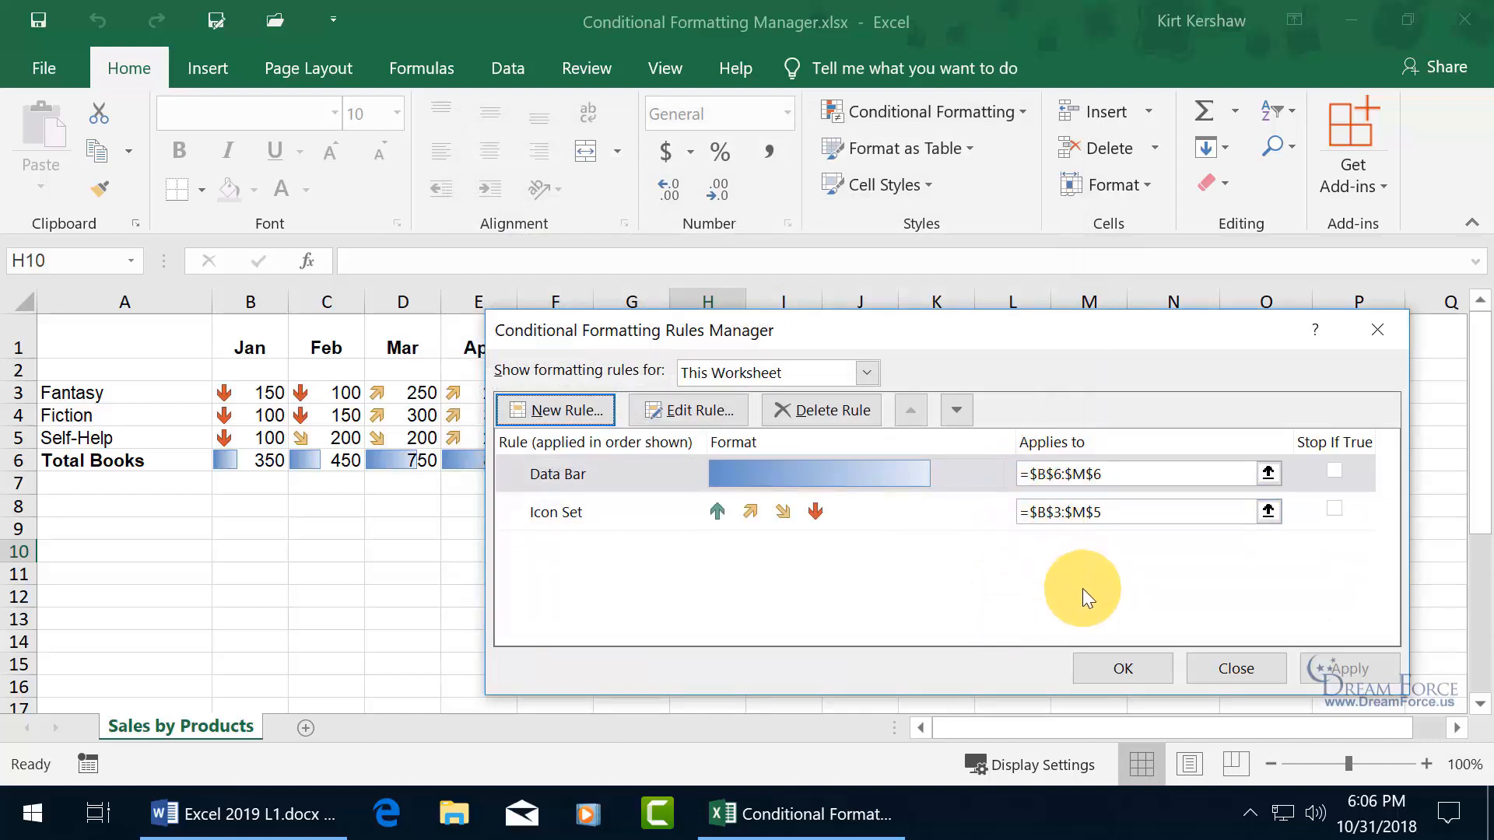
pyautogui.click(1132, 670)
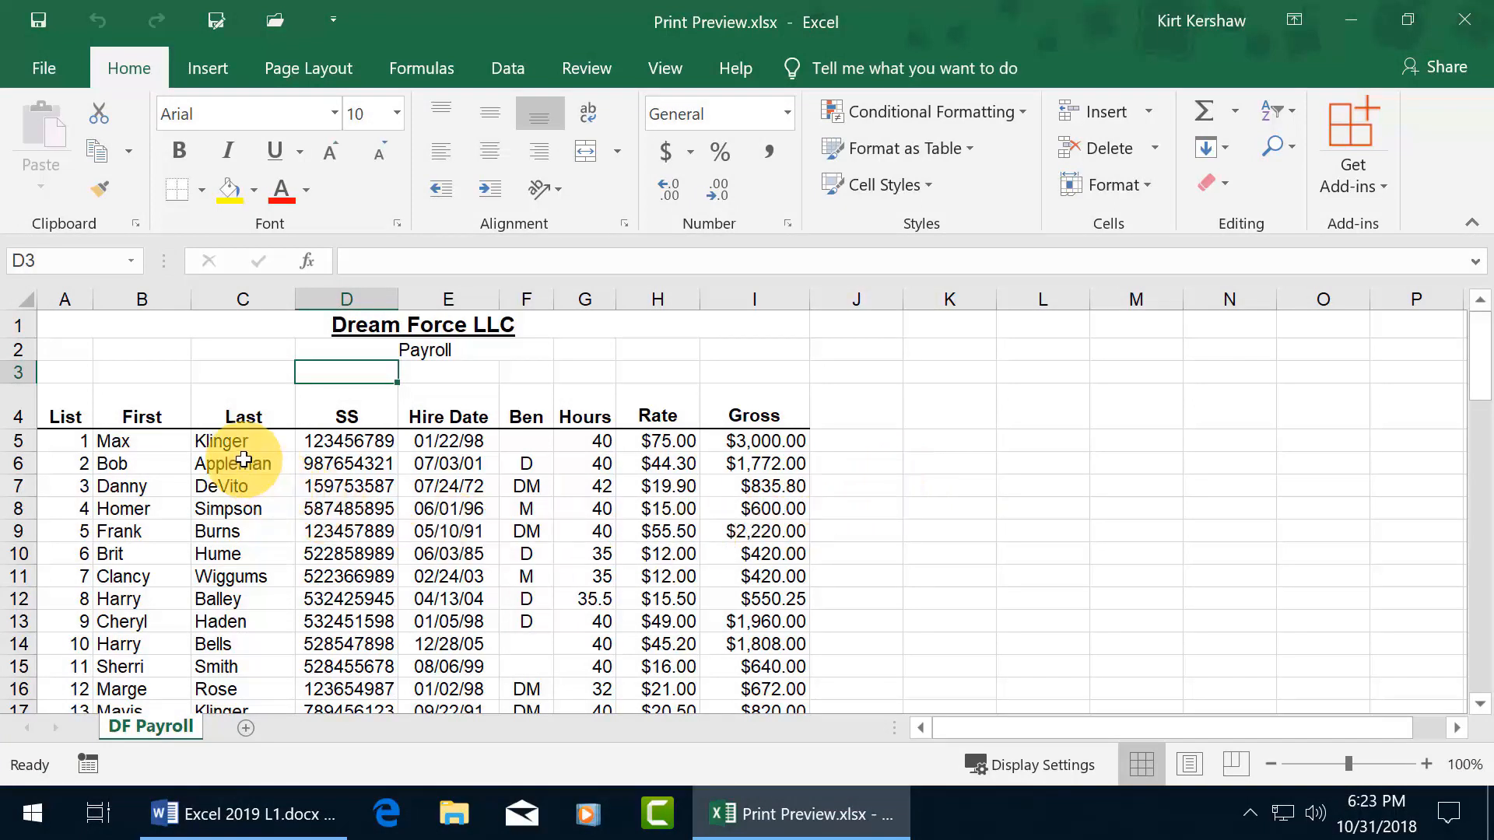
# Scroll the DF Payroll list down to employee 68 and back to the top
pyautogui.moveTo(1478, 335); pyautogui.dragTo(1482, 659)
pyautogui.scroll(-2, 1077, 645)
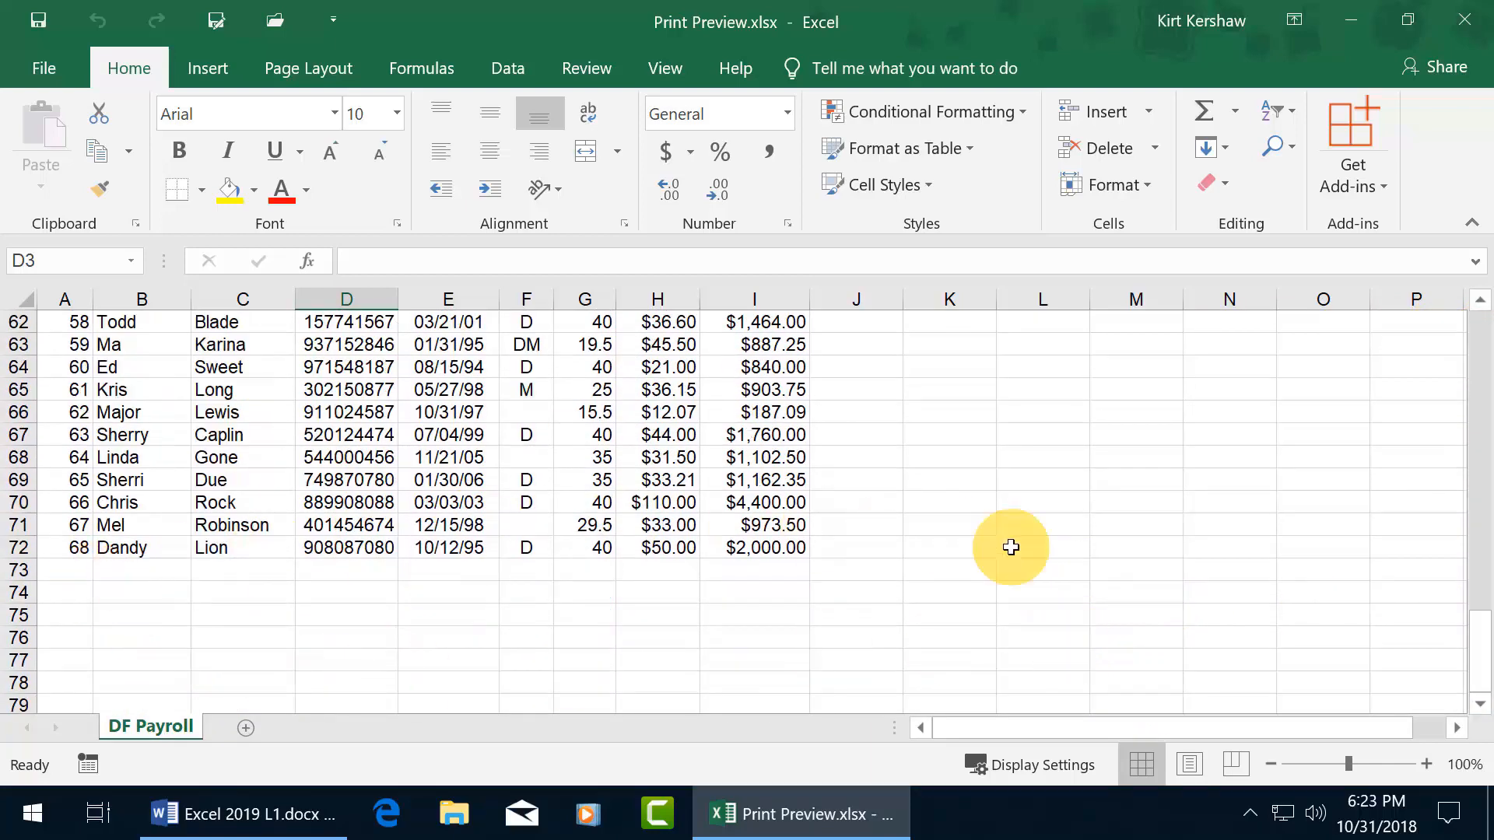
pyautogui.moveTo(1479, 634); pyautogui.dragTo(1475, 276)
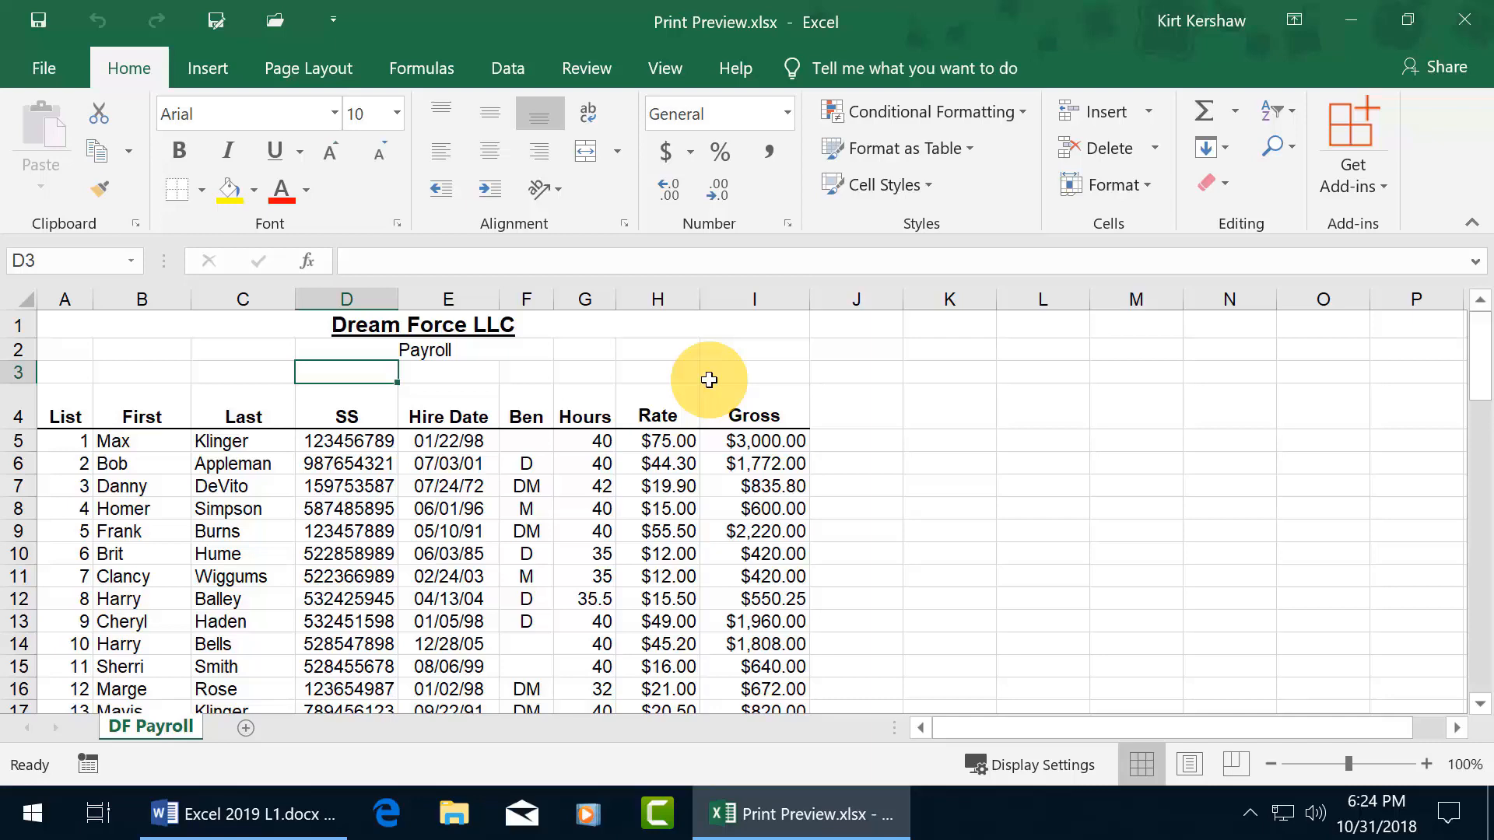
pyautogui.click(52, 72)
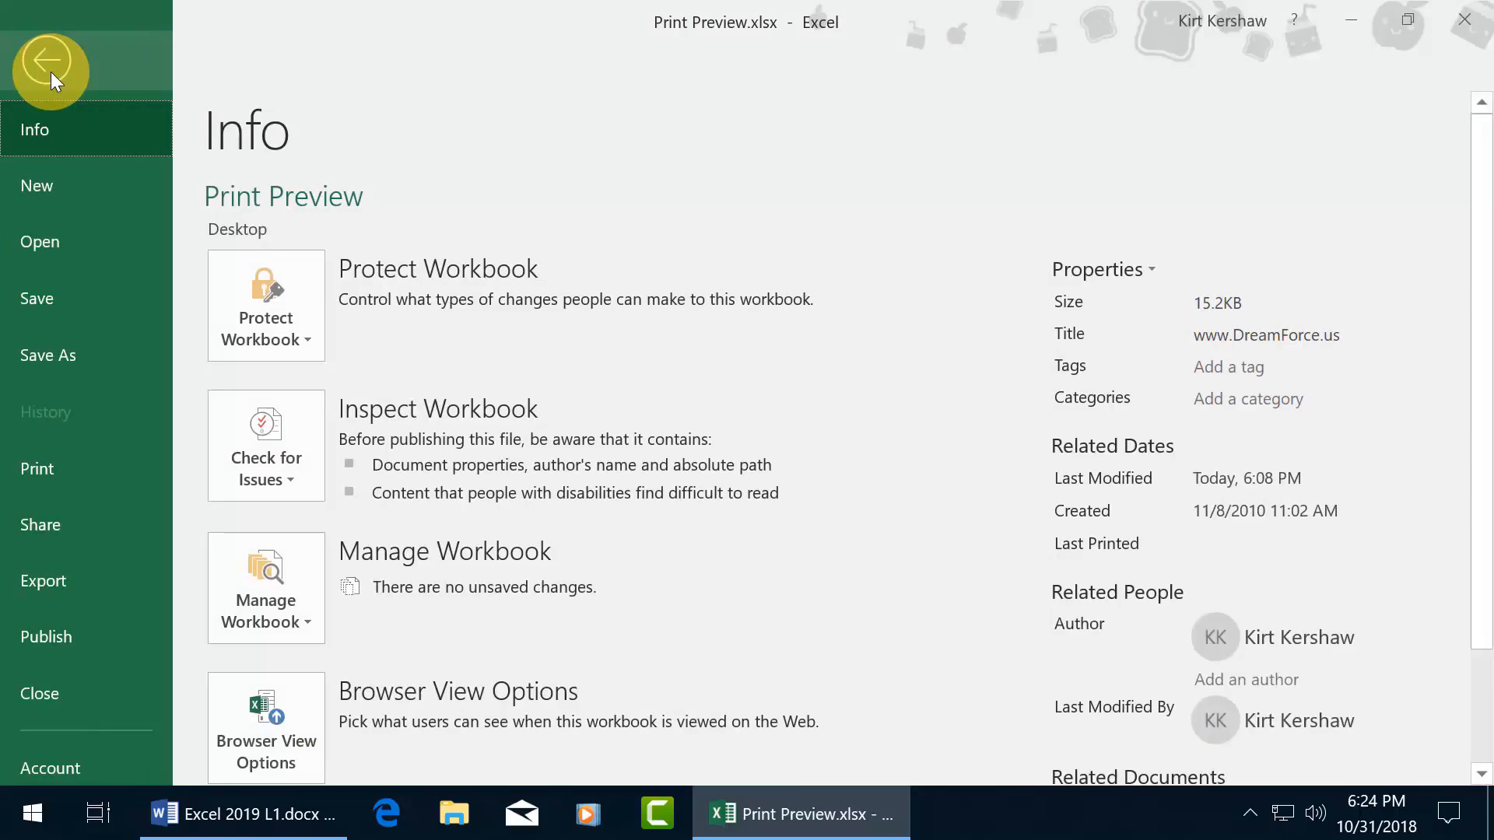
pyautogui.click(68, 469)
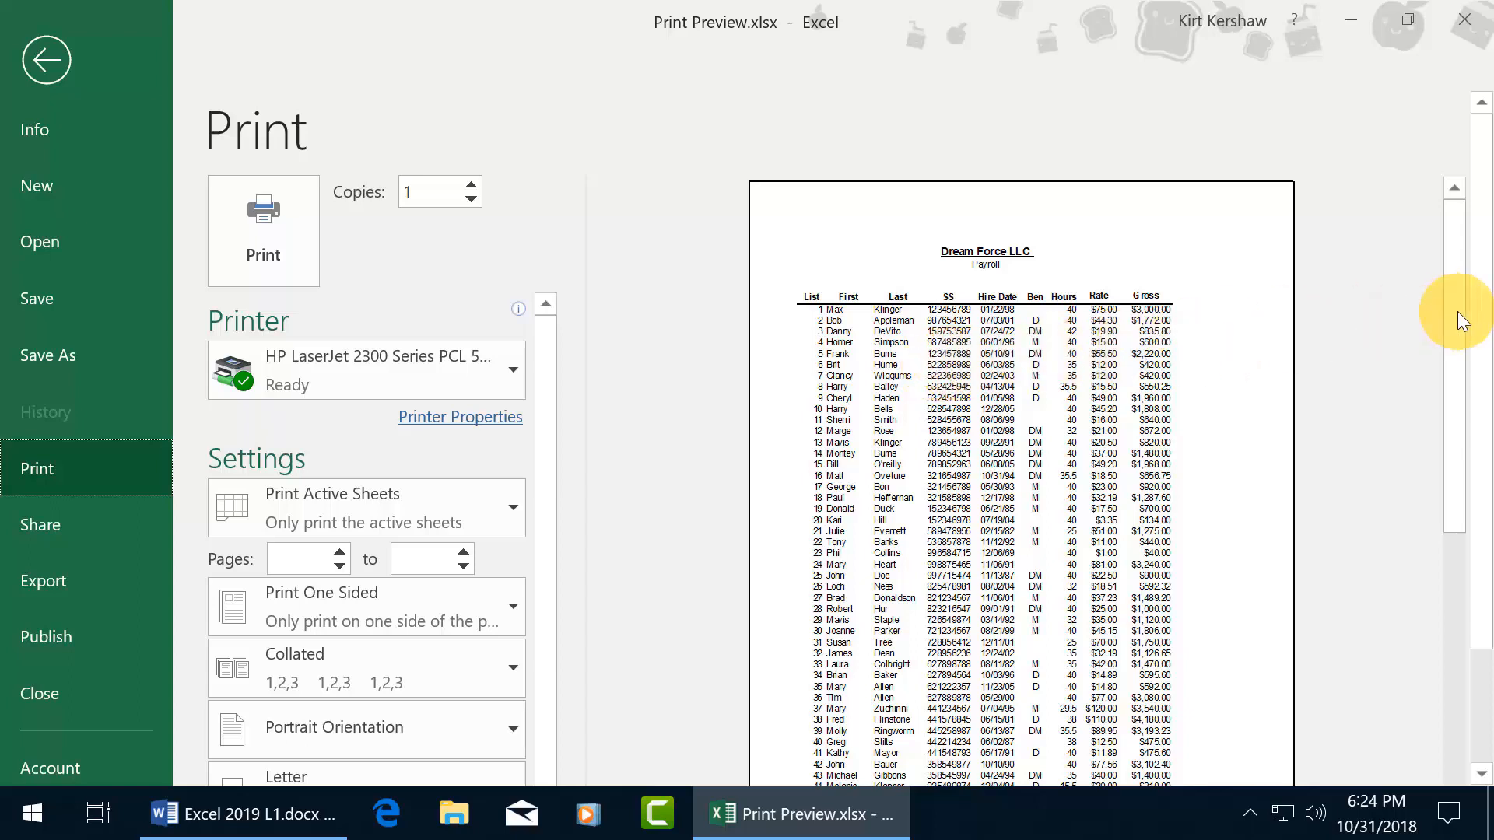
pyautogui.moveTo(1480, 333); pyautogui.dragTo(1457, 467)
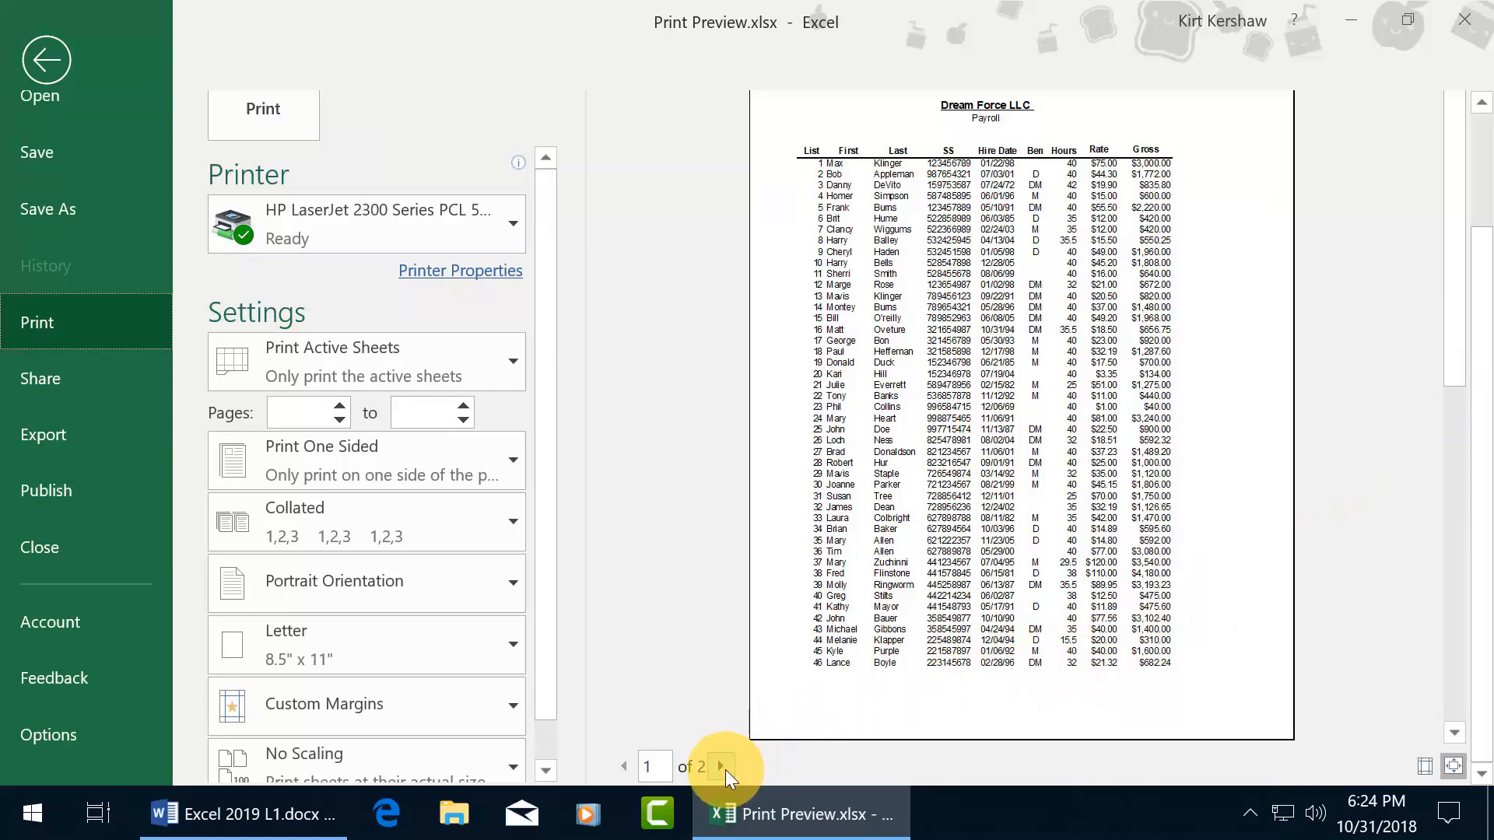
pyautogui.click(722, 768)
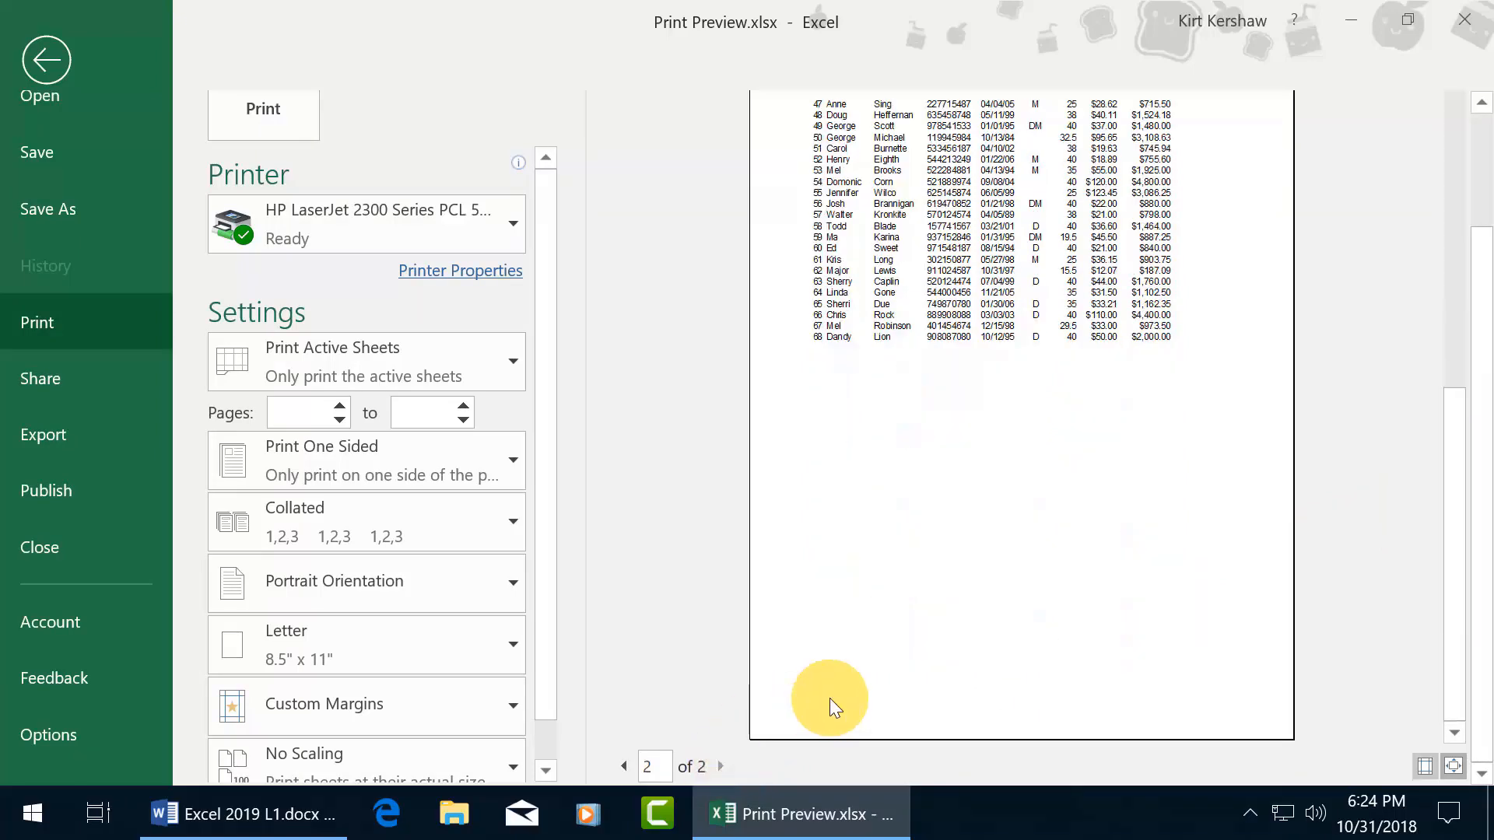
pyautogui.click(652, 768)
pyautogui.write('1')
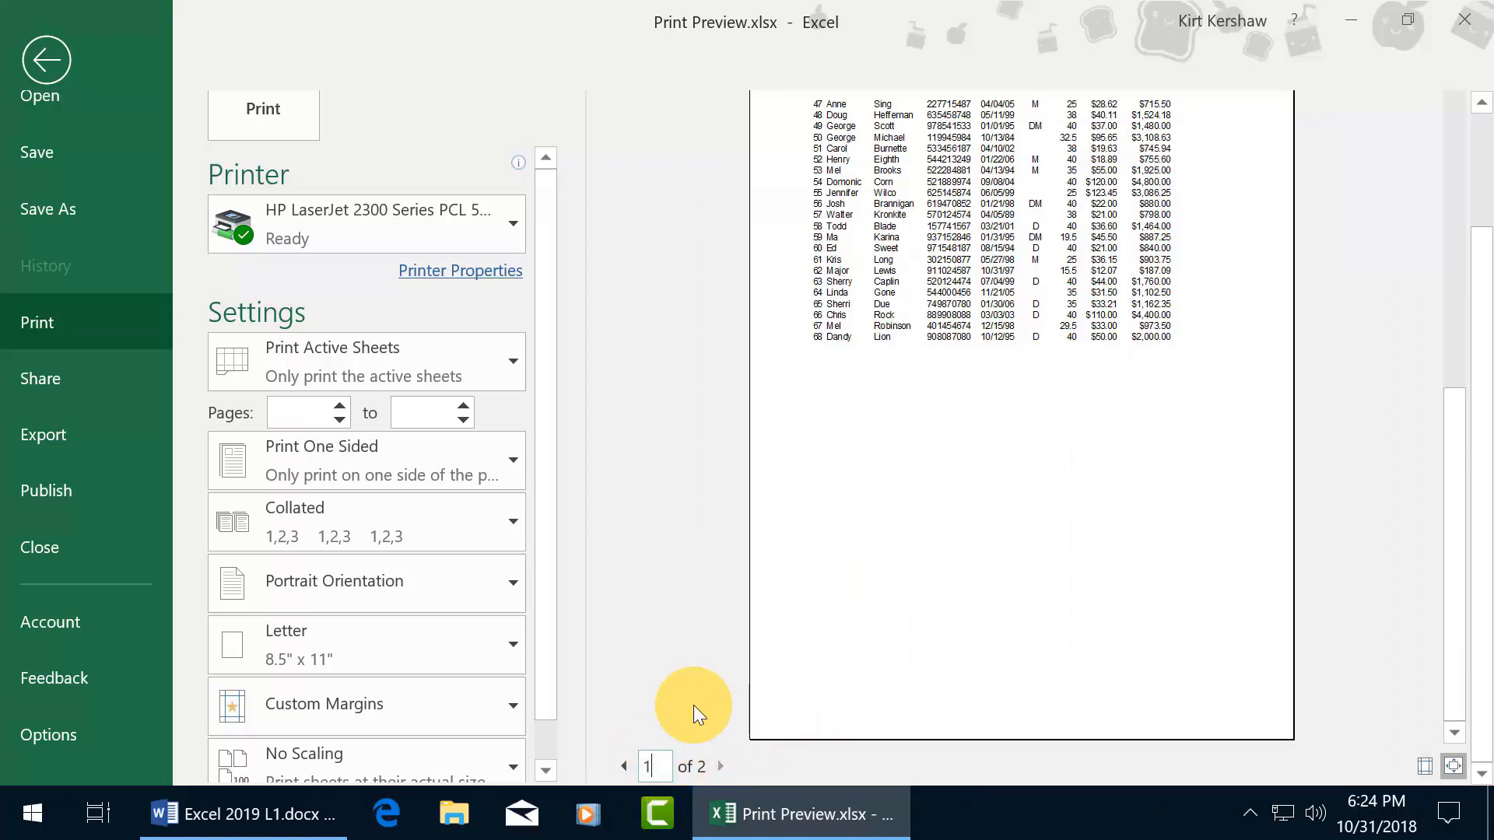
pyautogui.press('Return')
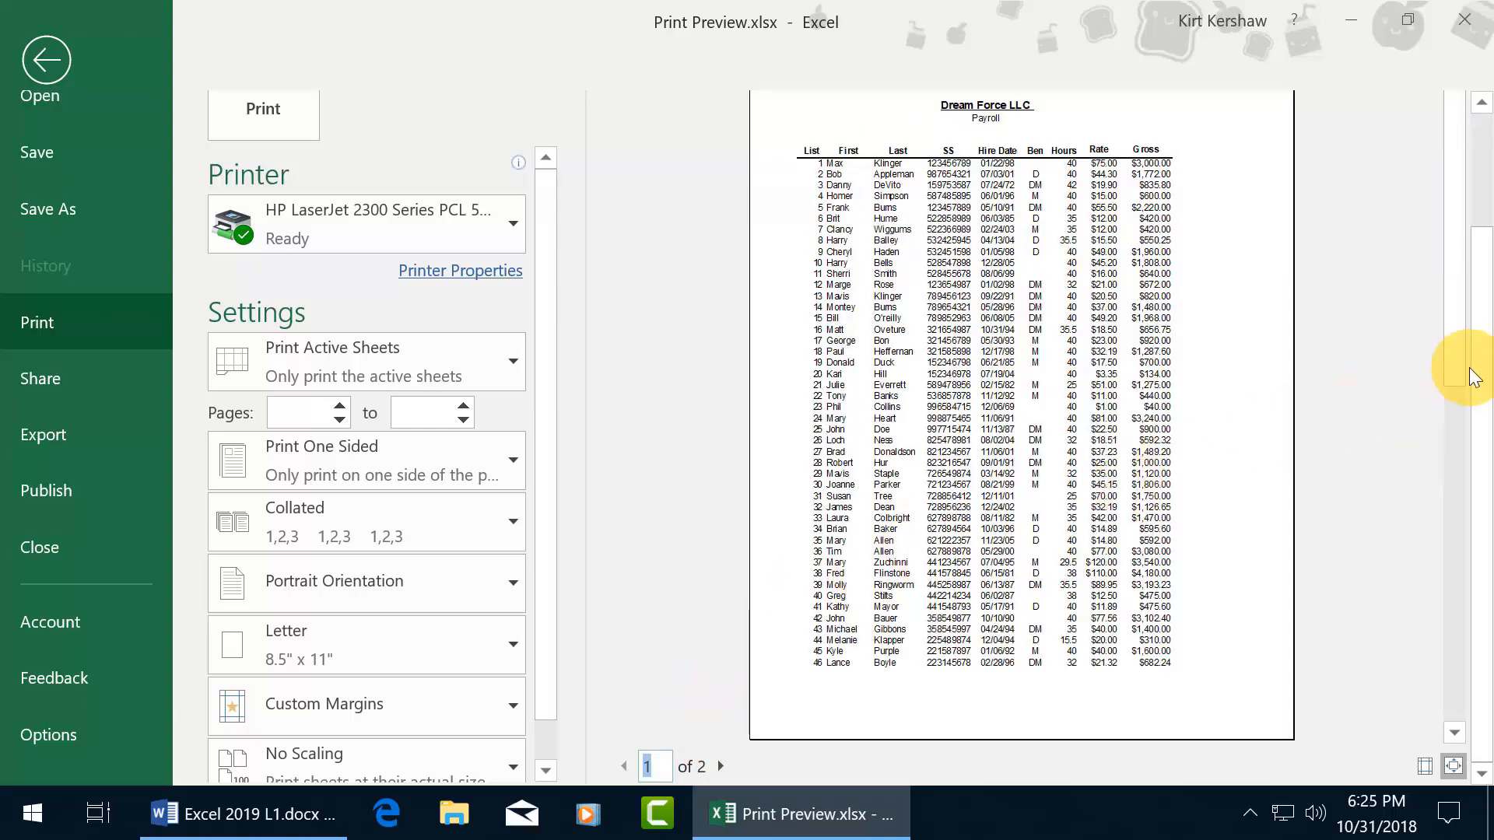
pyautogui.moveTo(1478, 366); pyautogui.dragTo(1467, 317)
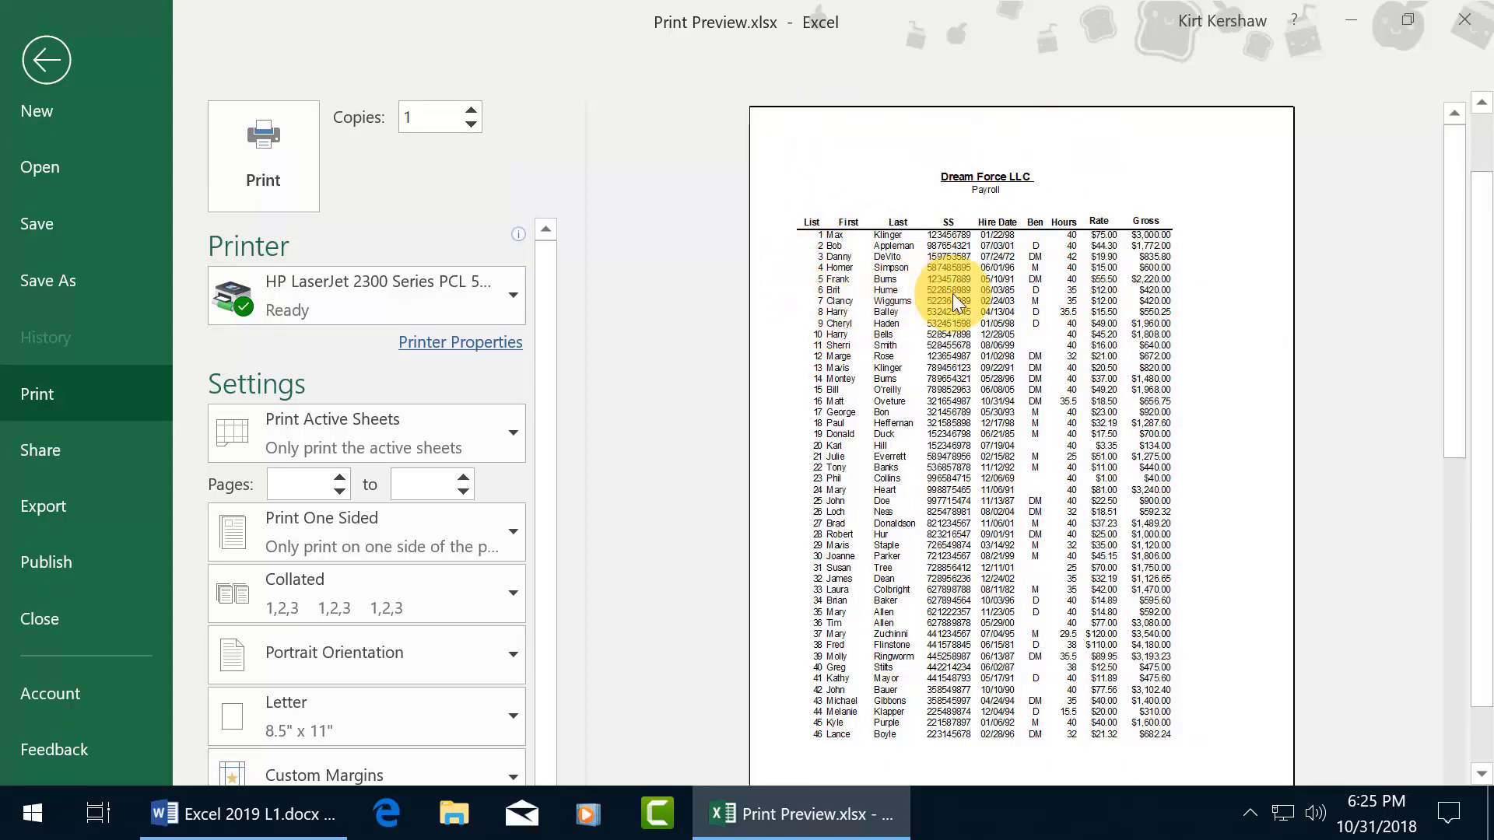
pyautogui.click(33, 58)
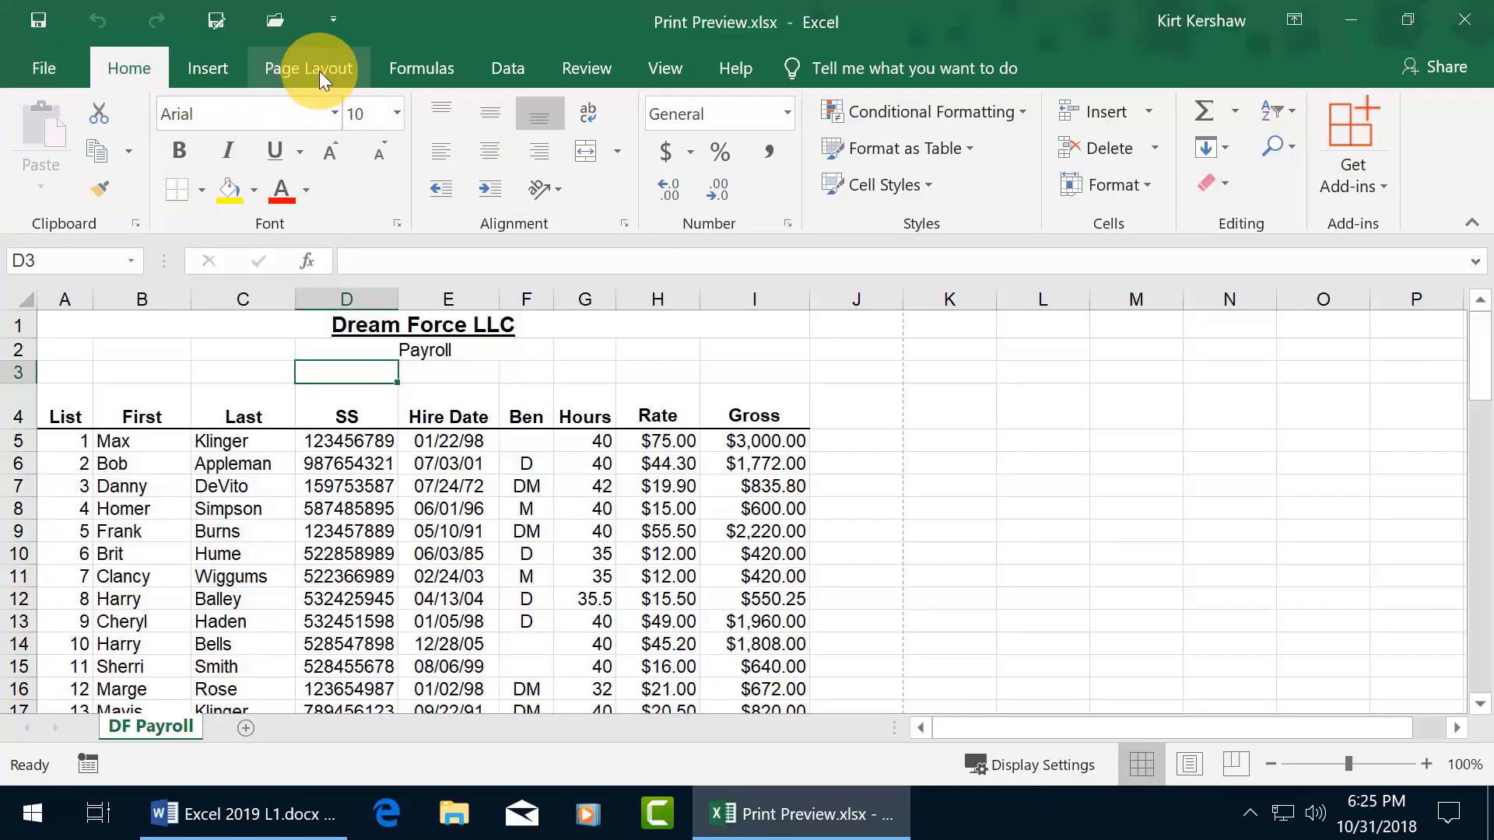
# On Page Layout, toggle Gridlines View off and back on, then turn off Headings View
pyautogui.click(319, 72)
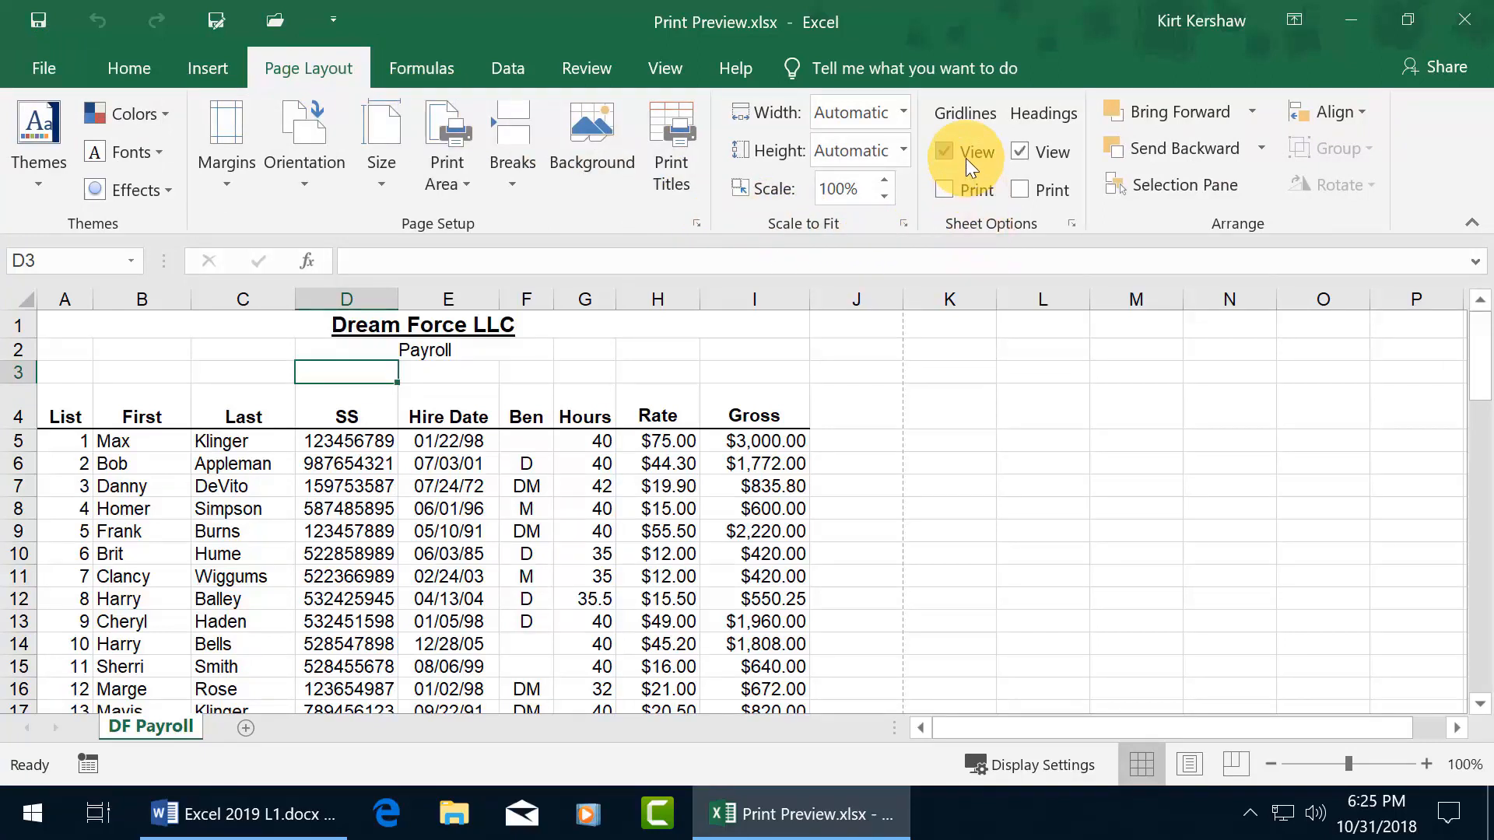
pyautogui.click(944, 151)
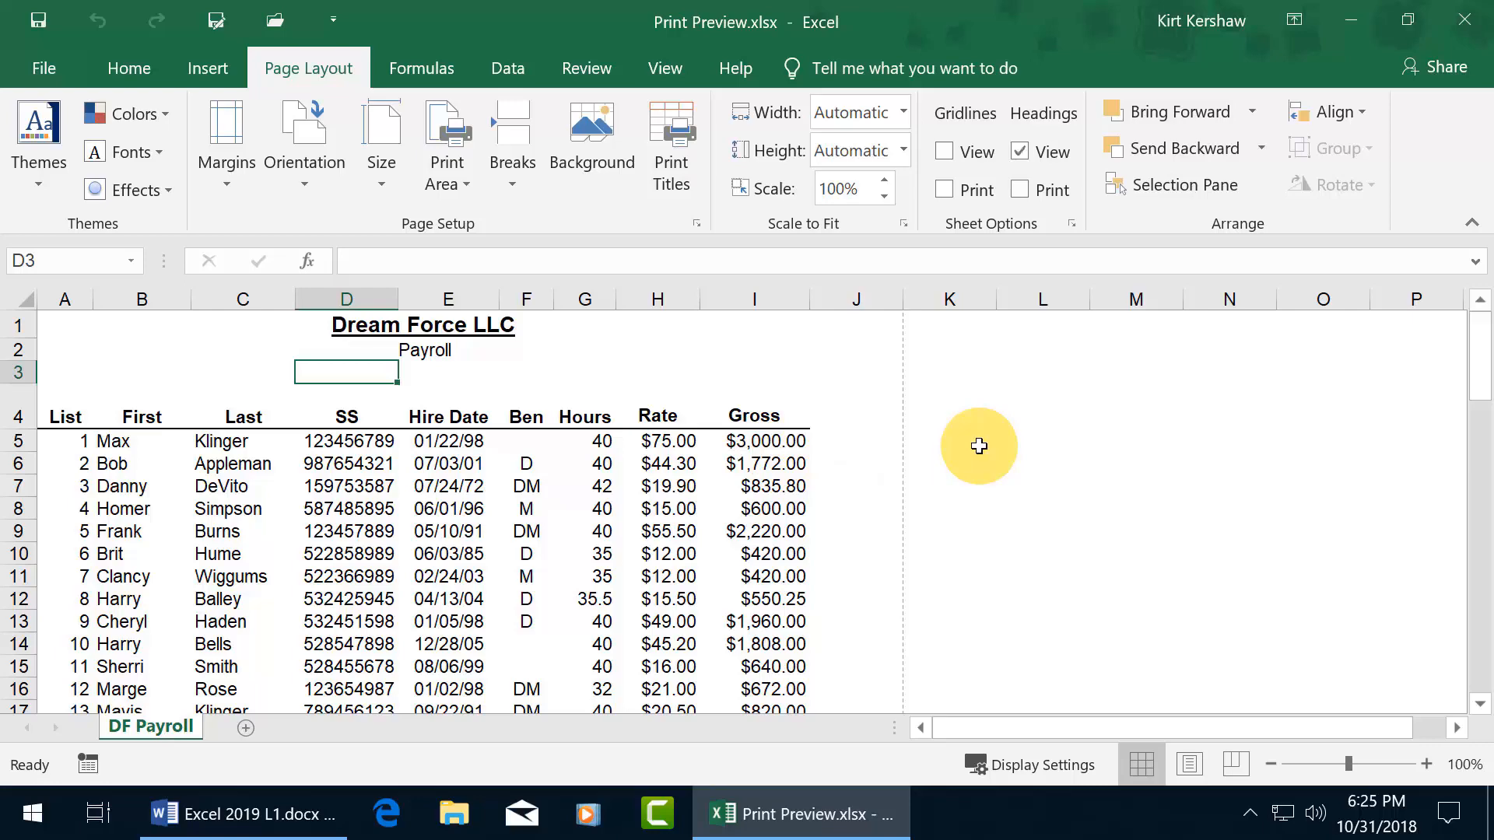
pyautogui.moveTo(1479, 358); pyautogui.dragTo(1489, 513)
pyautogui.moveTo(1482, 545); pyautogui.dragTo(1478, 560)
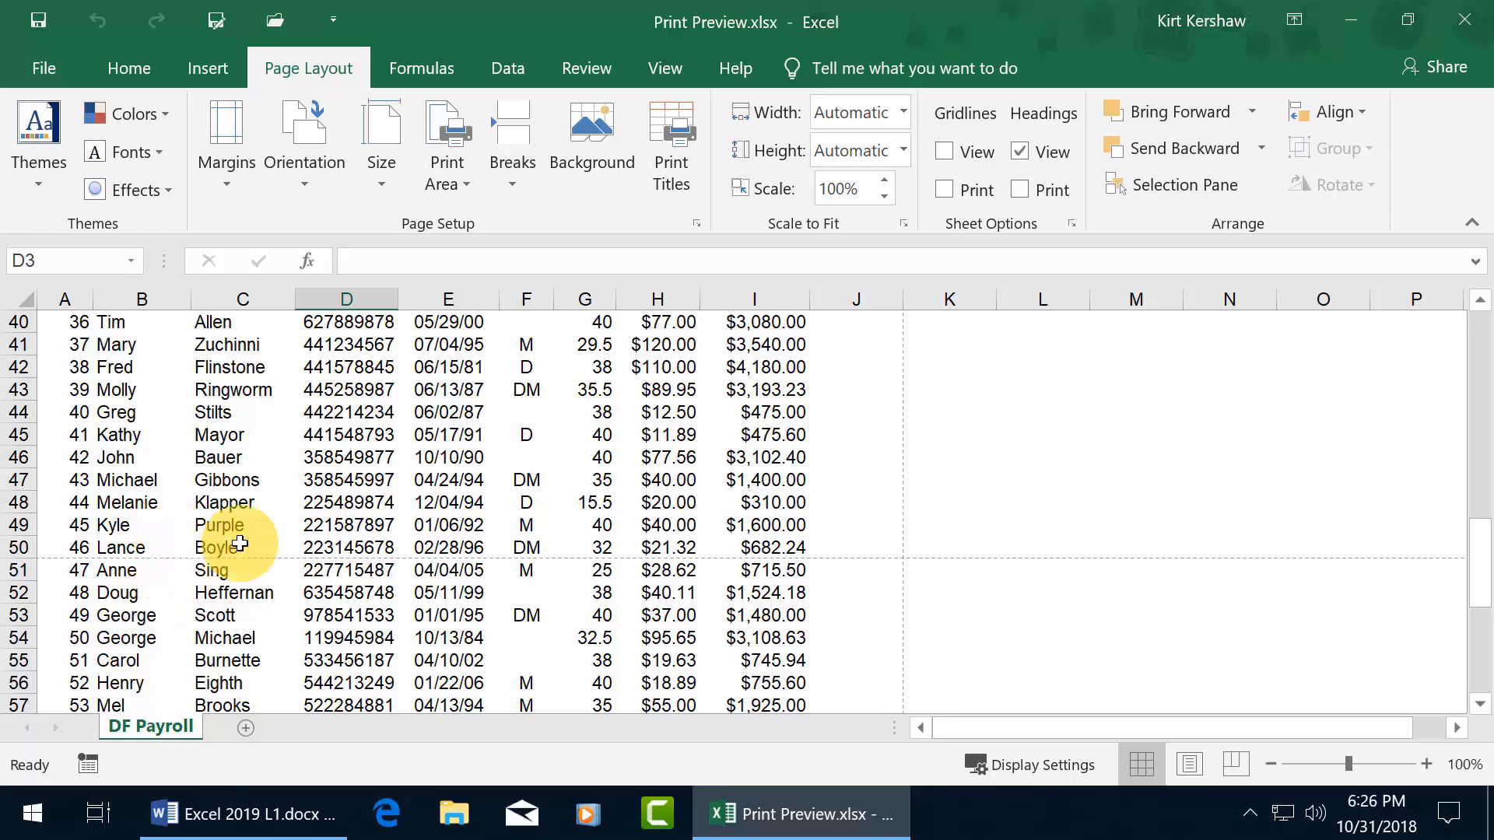
pyautogui.moveTo(1466, 564); pyautogui.dragTo(1455, 296)
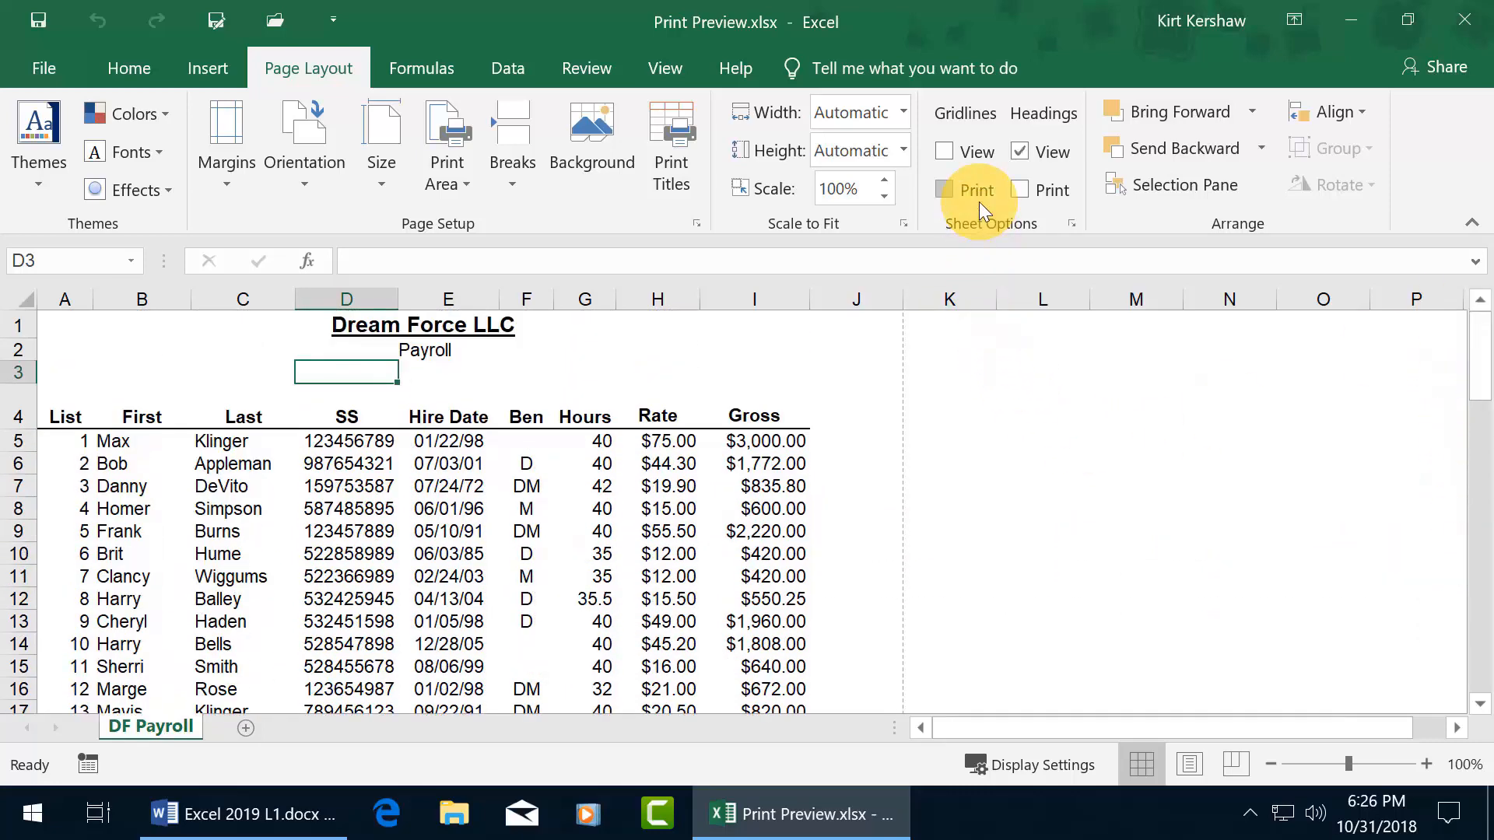
pyautogui.click(946, 151)
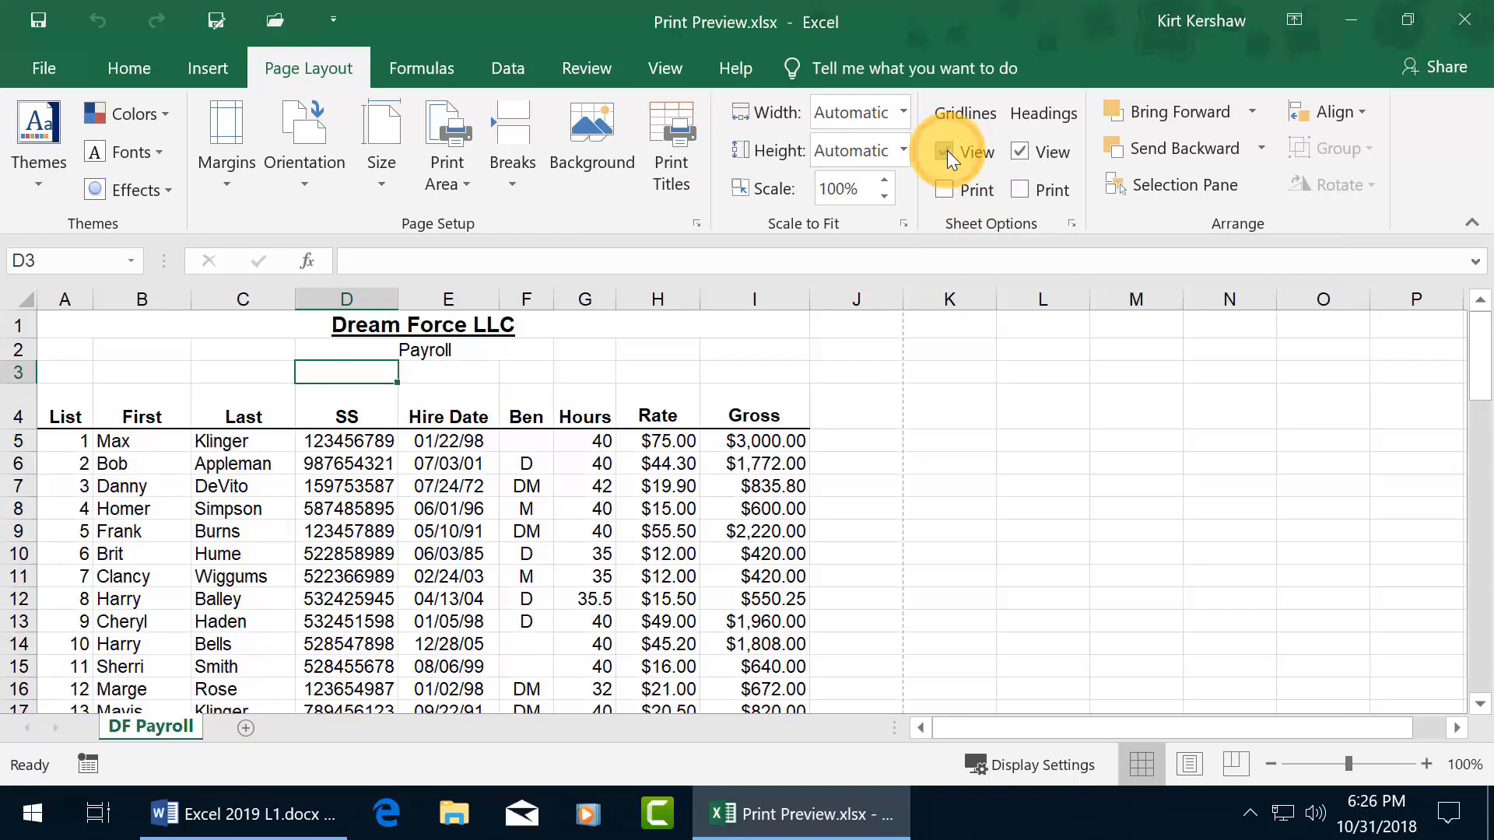
pyautogui.click(1019, 151)
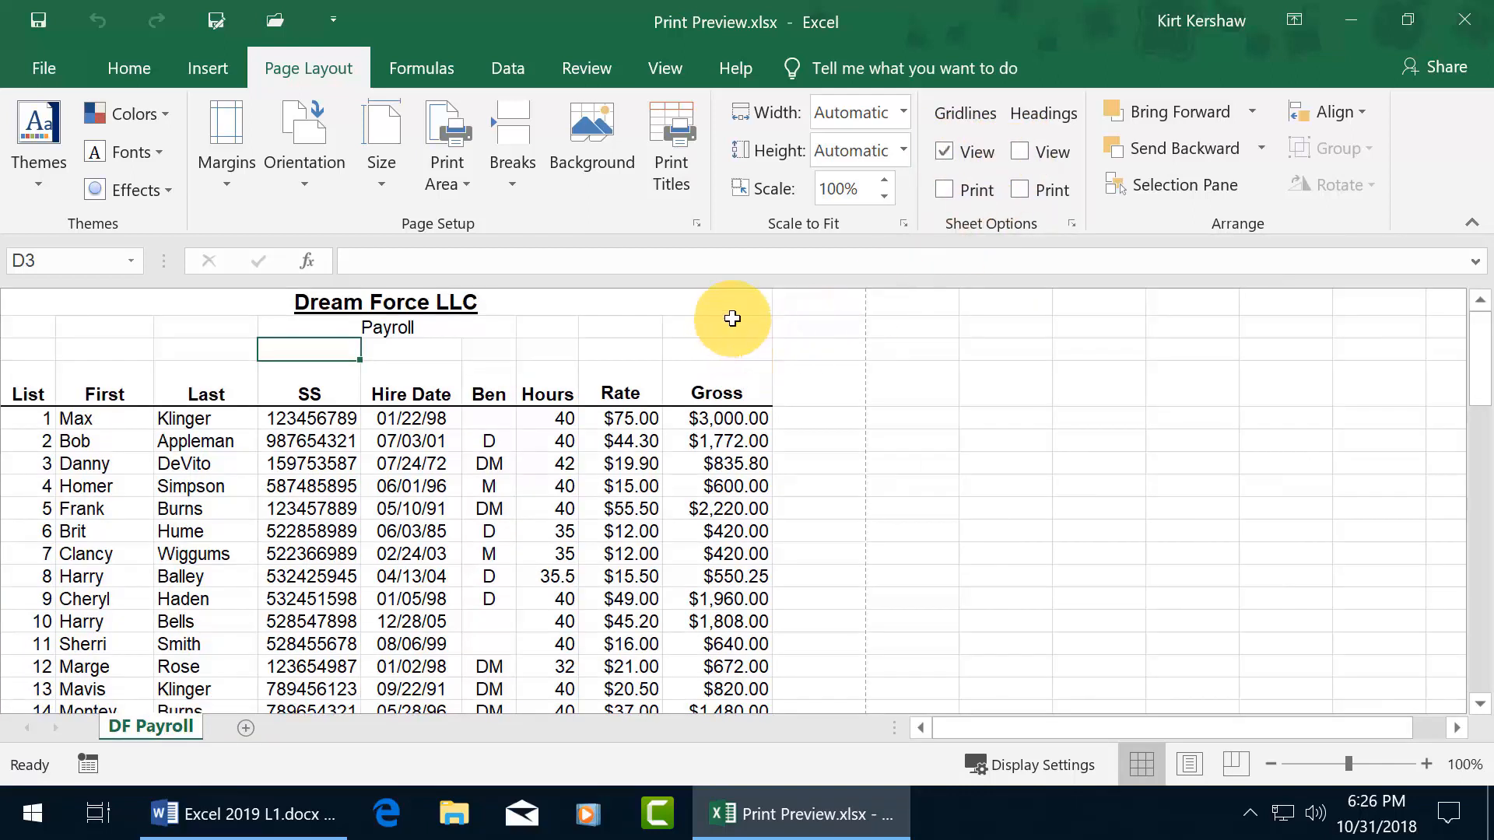
pyautogui.click(813, 323)
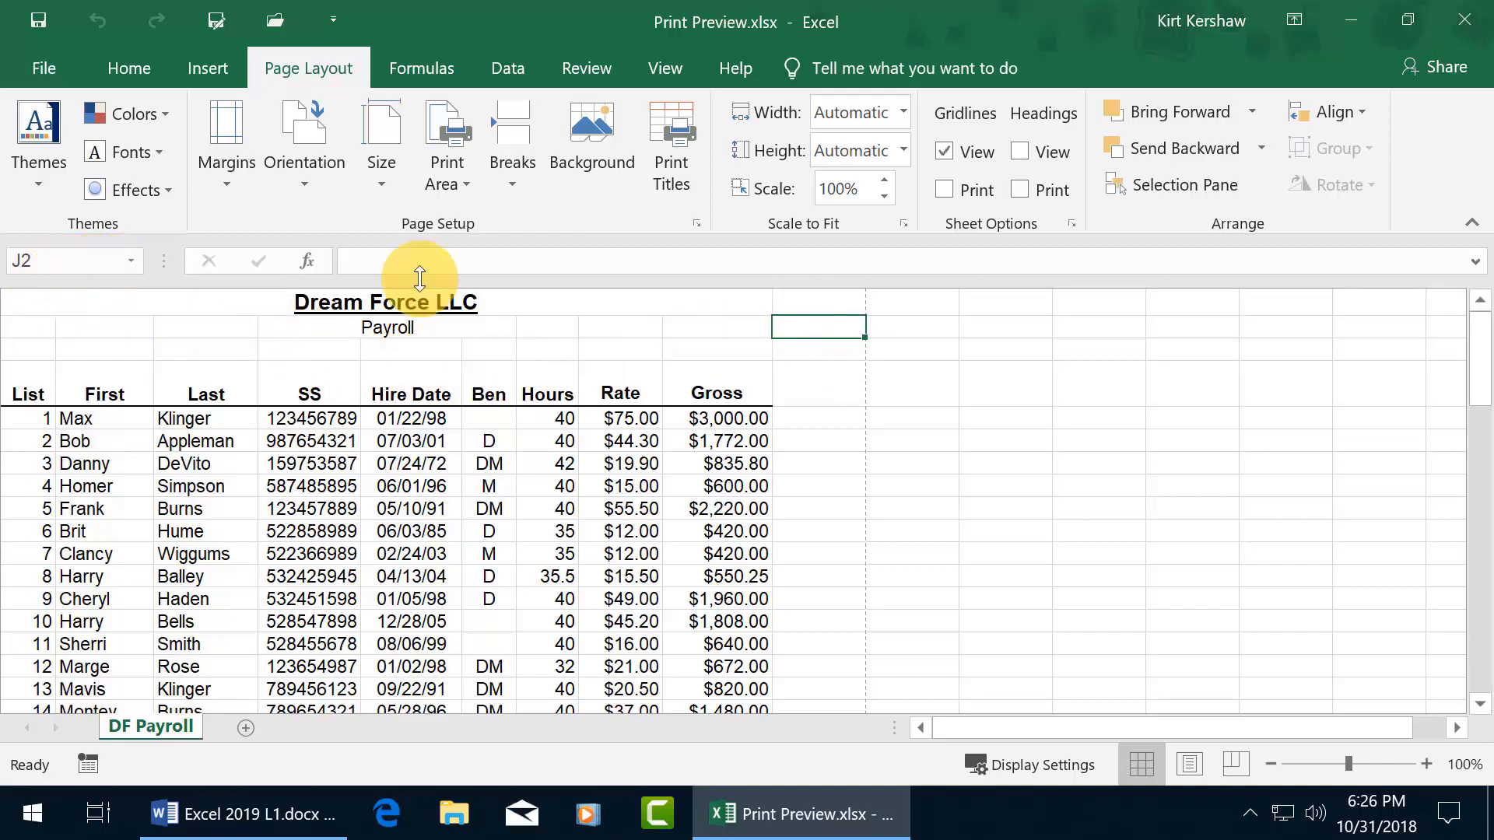
# Show headings again, enable Headings Print, and open the print preview with Ctrl+P
pyautogui.click(1020, 153)
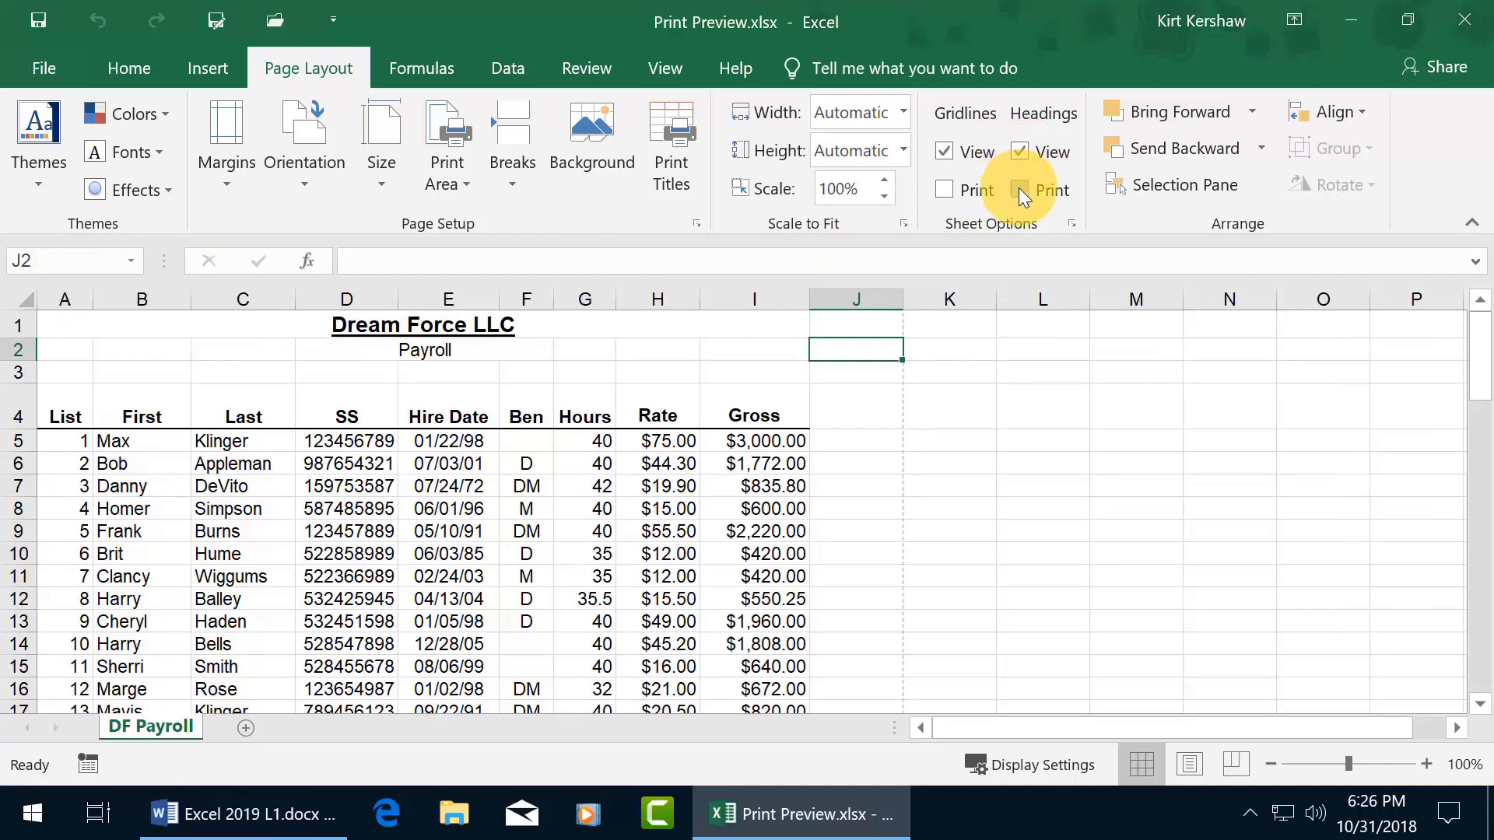
pyautogui.click(1019, 188)
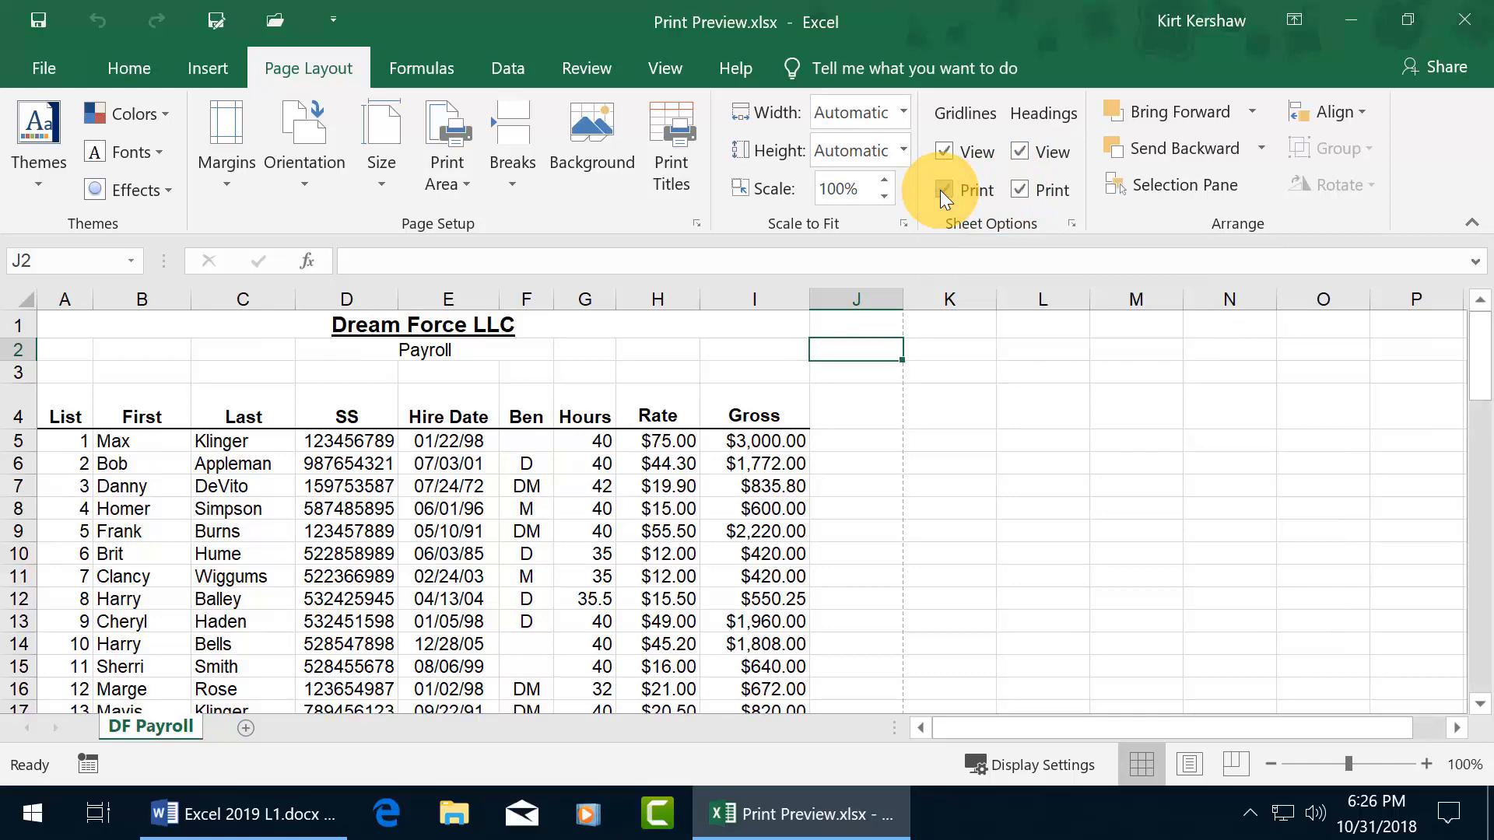
pyautogui.hotkey('ctrl', 'p')
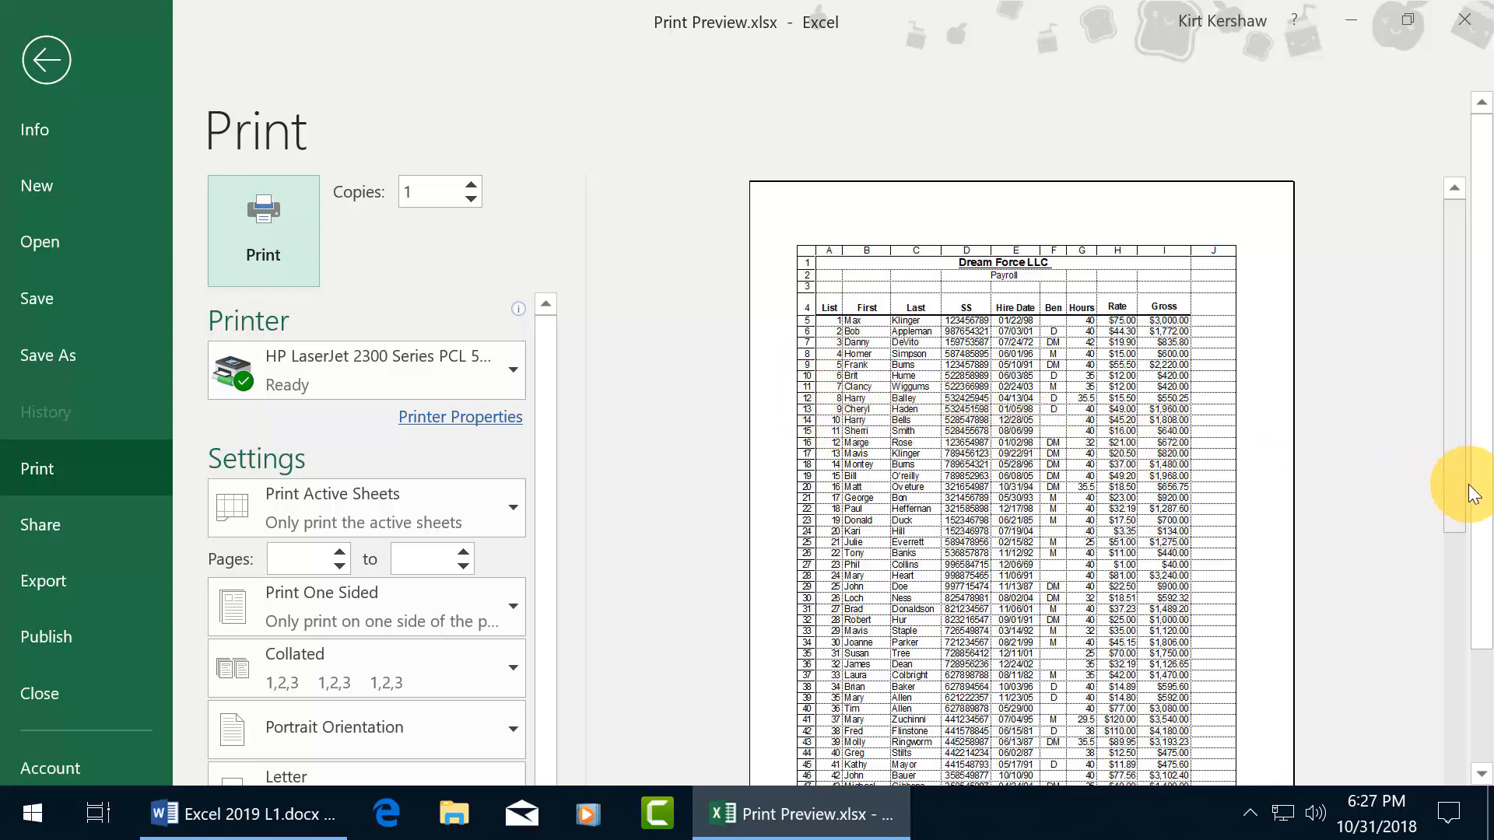
# Zoom the print preview to actual size, scroll through it, then return to the sheet
pyautogui.moveTo(1483, 500); pyautogui.dragTo(1475, 737)
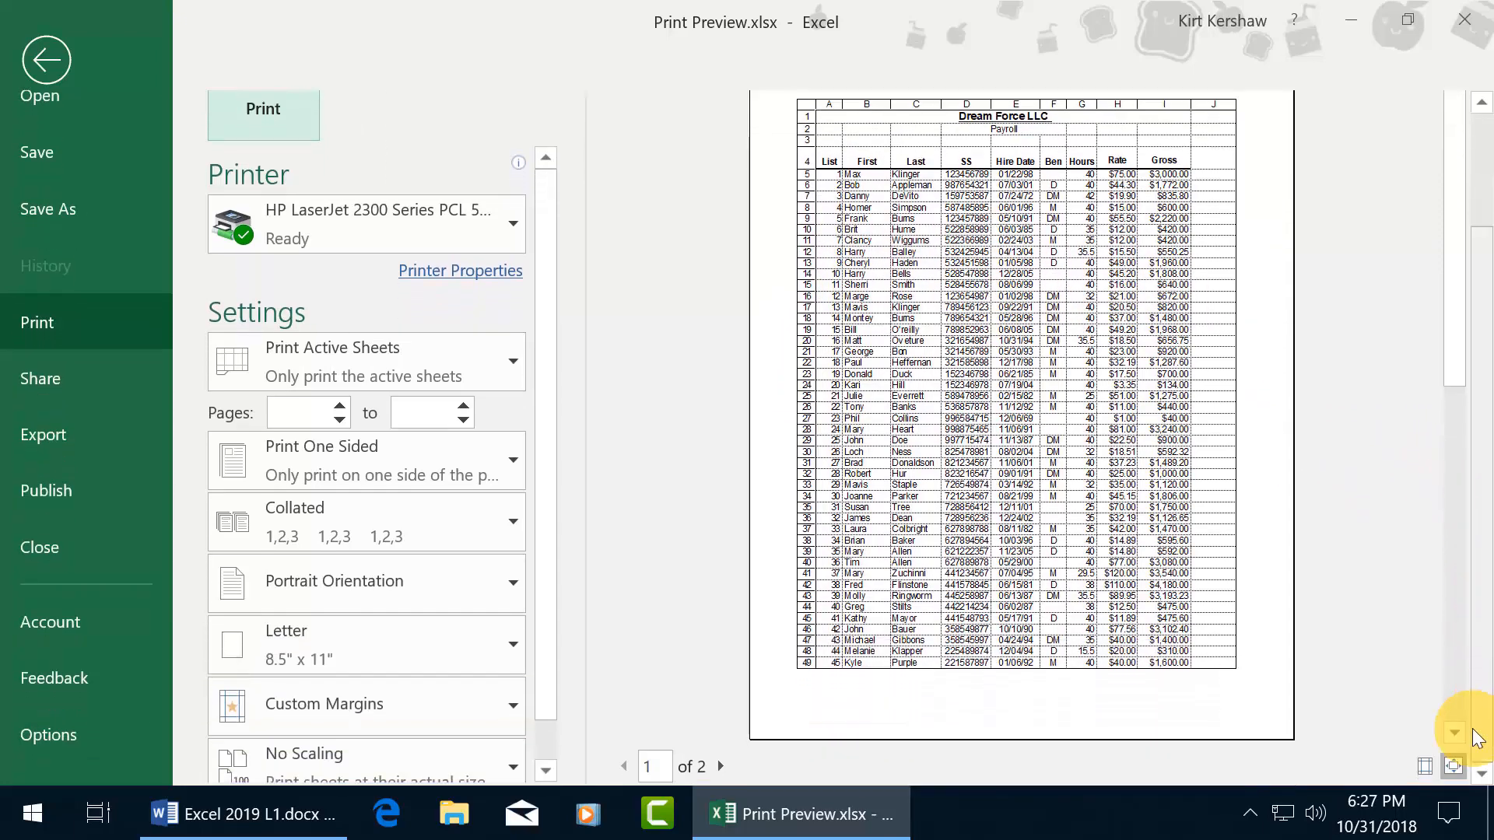
pyautogui.click(1453, 767)
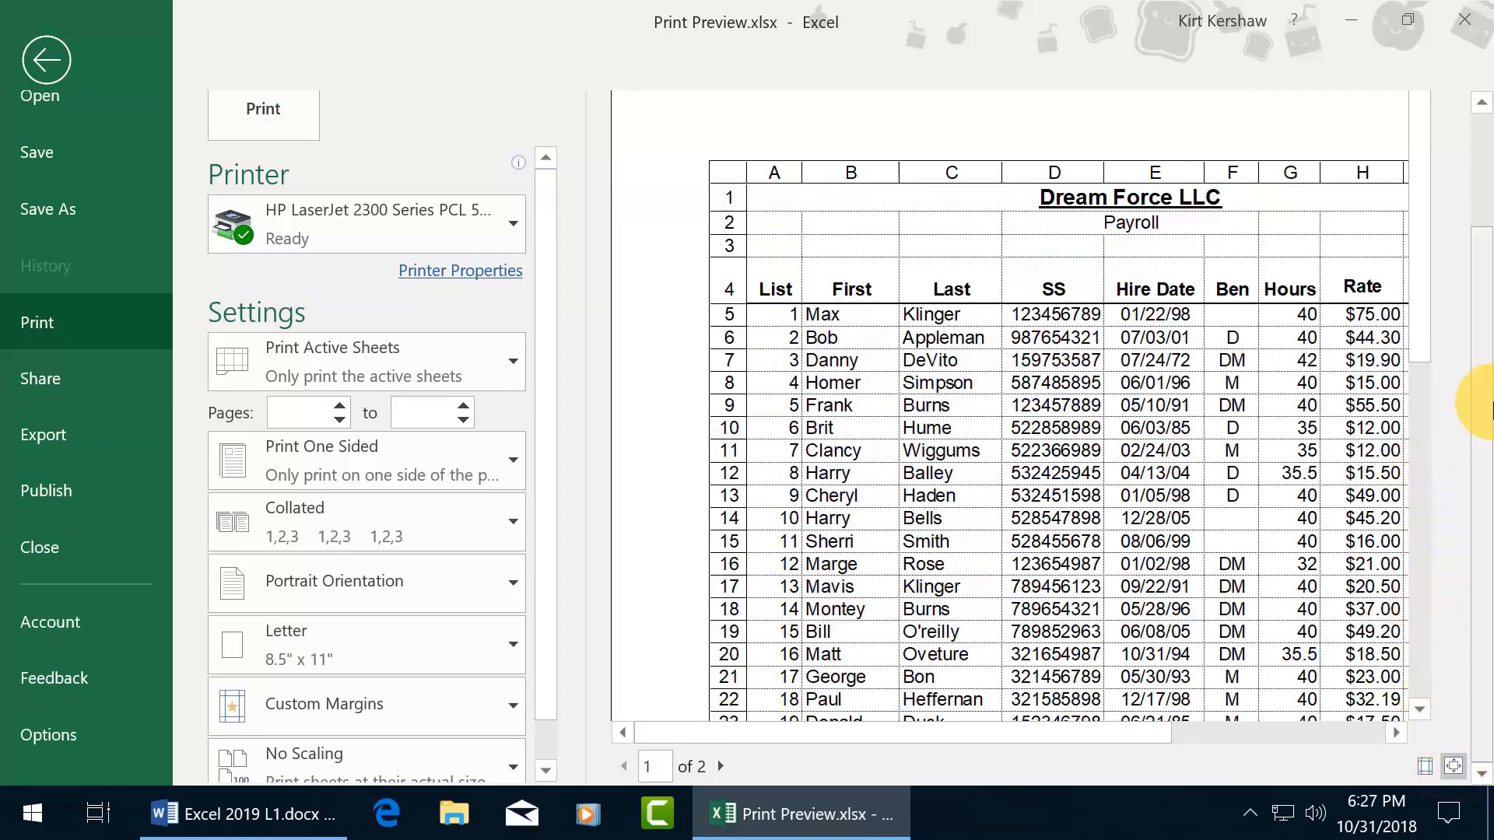
pyautogui.moveTo(1482, 389); pyautogui.dragTo(1467, 327)
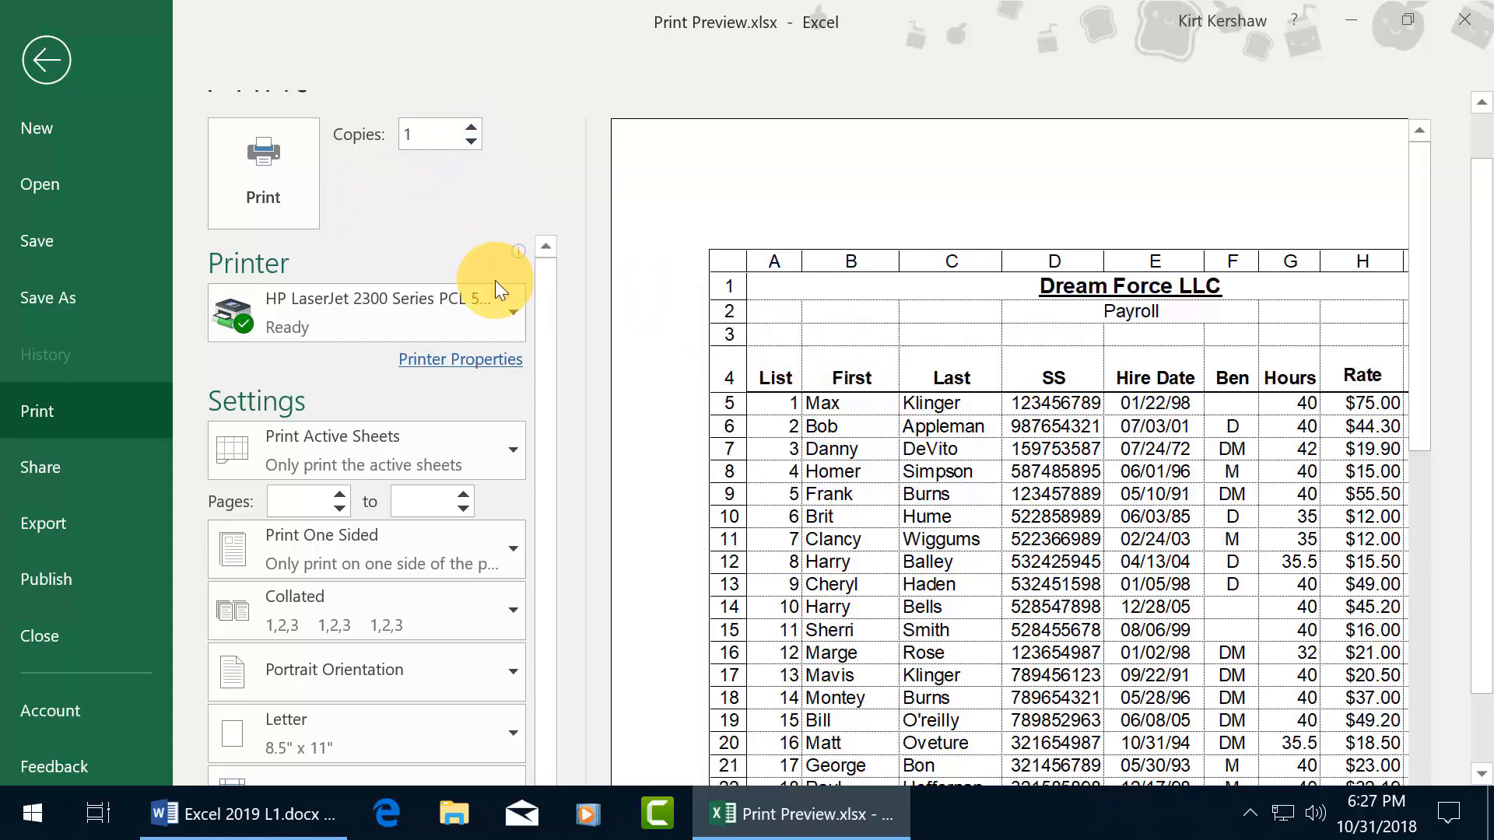
pyautogui.scroll(-1, 553, 389)
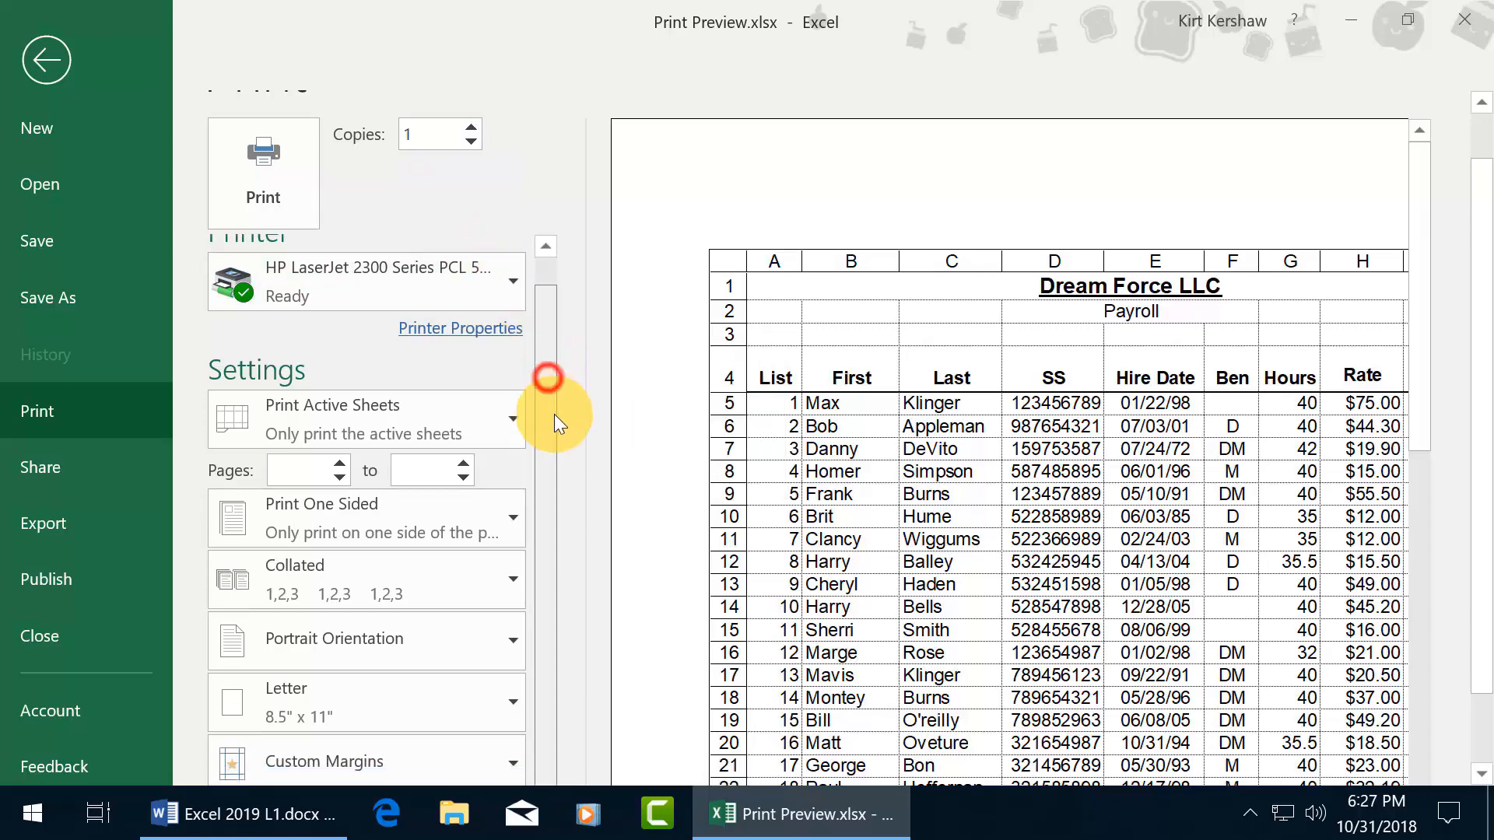
pyautogui.click(502, 411)
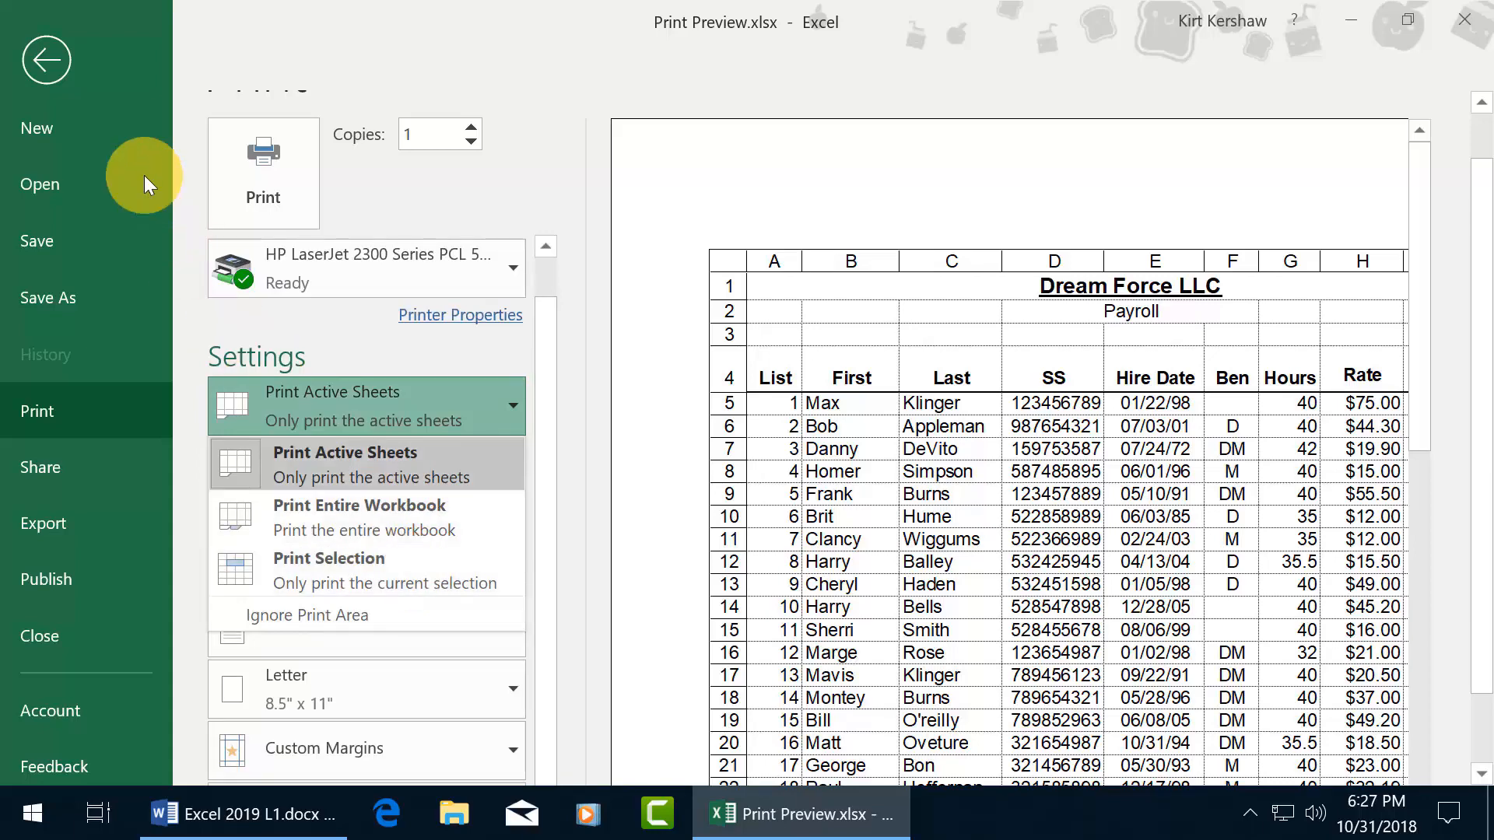
pyautogui.click(54, 59)
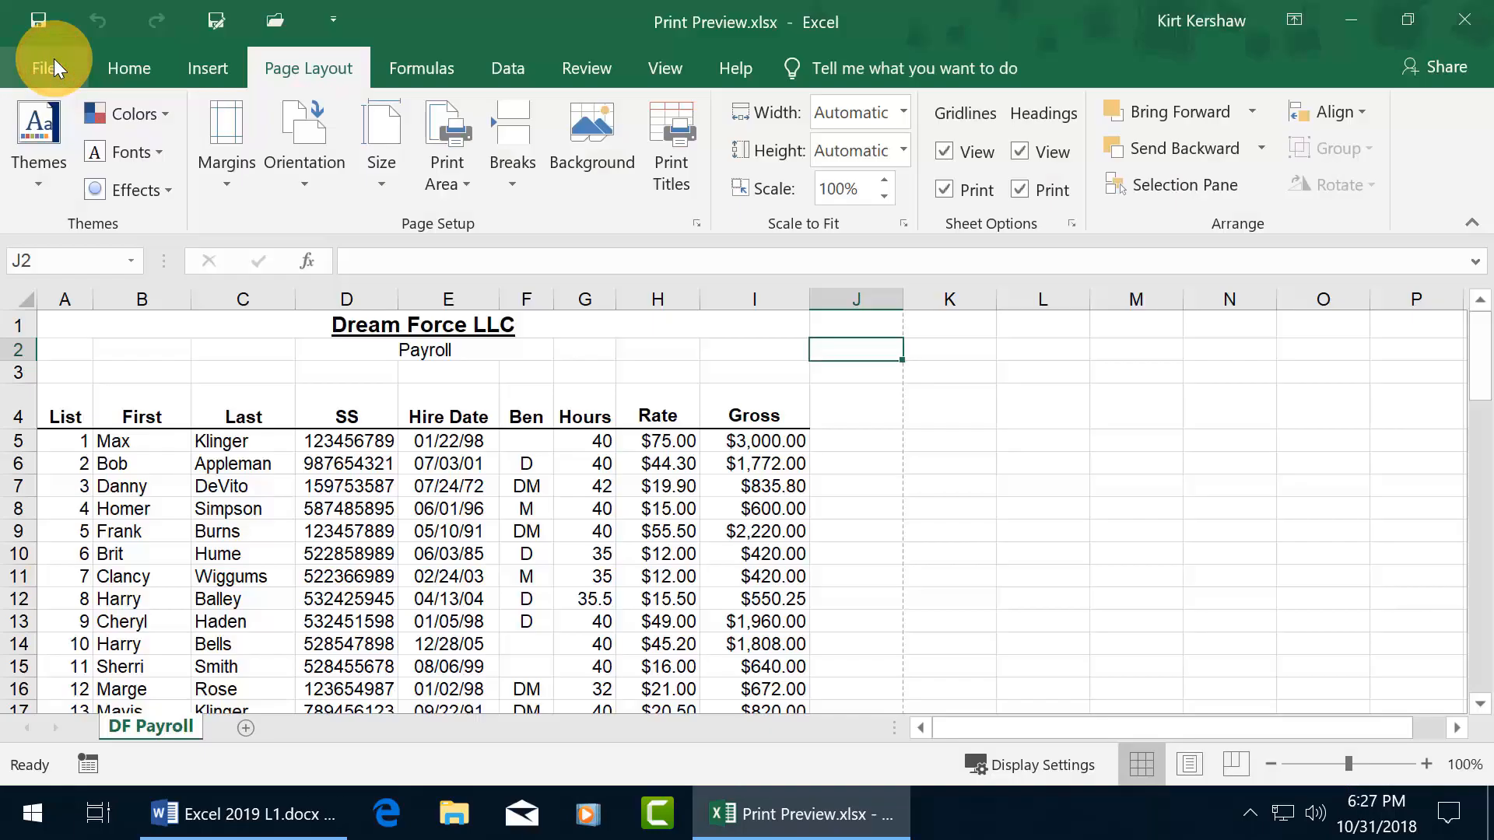
# Select D4:E5 and preview printing only that selection
pyautogui.click(350, 420)
pyautogui.moveTo(356, 424); pyautogui.dragTo(441, 436)
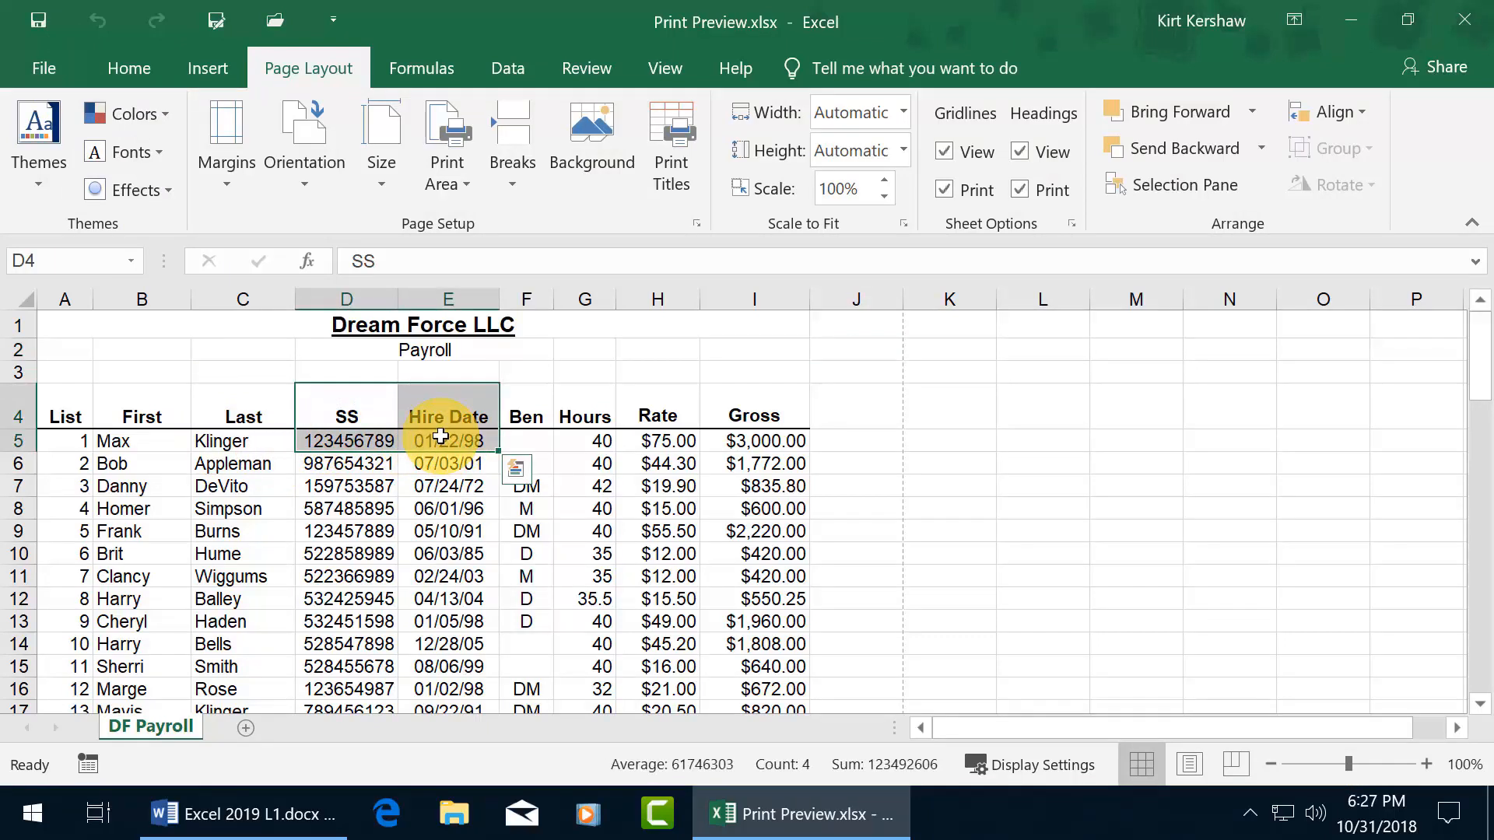
pyautogui.hotkey('ctrl', 'p')
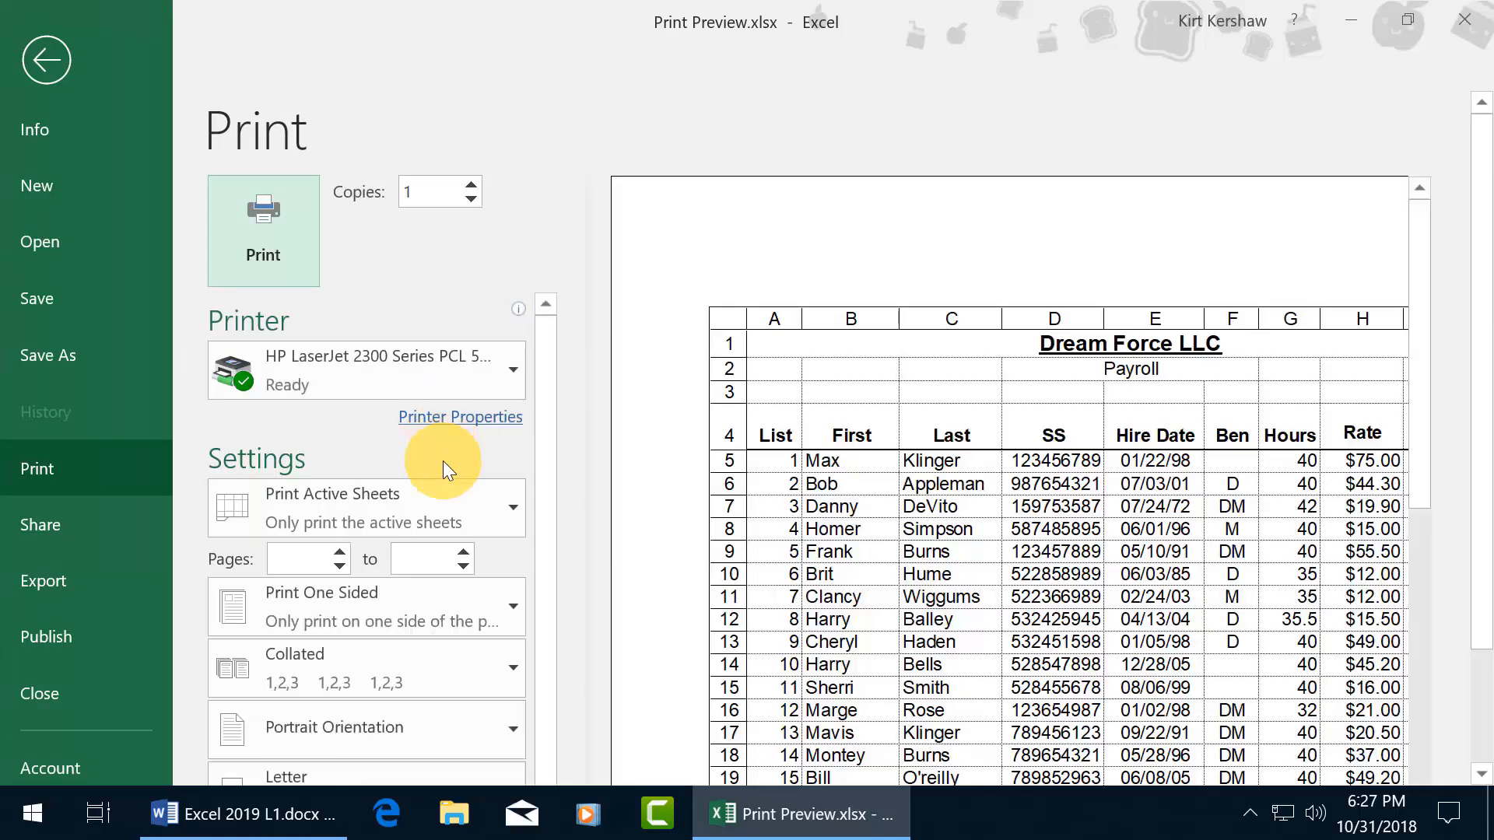
pyautogui.click(464, 504)
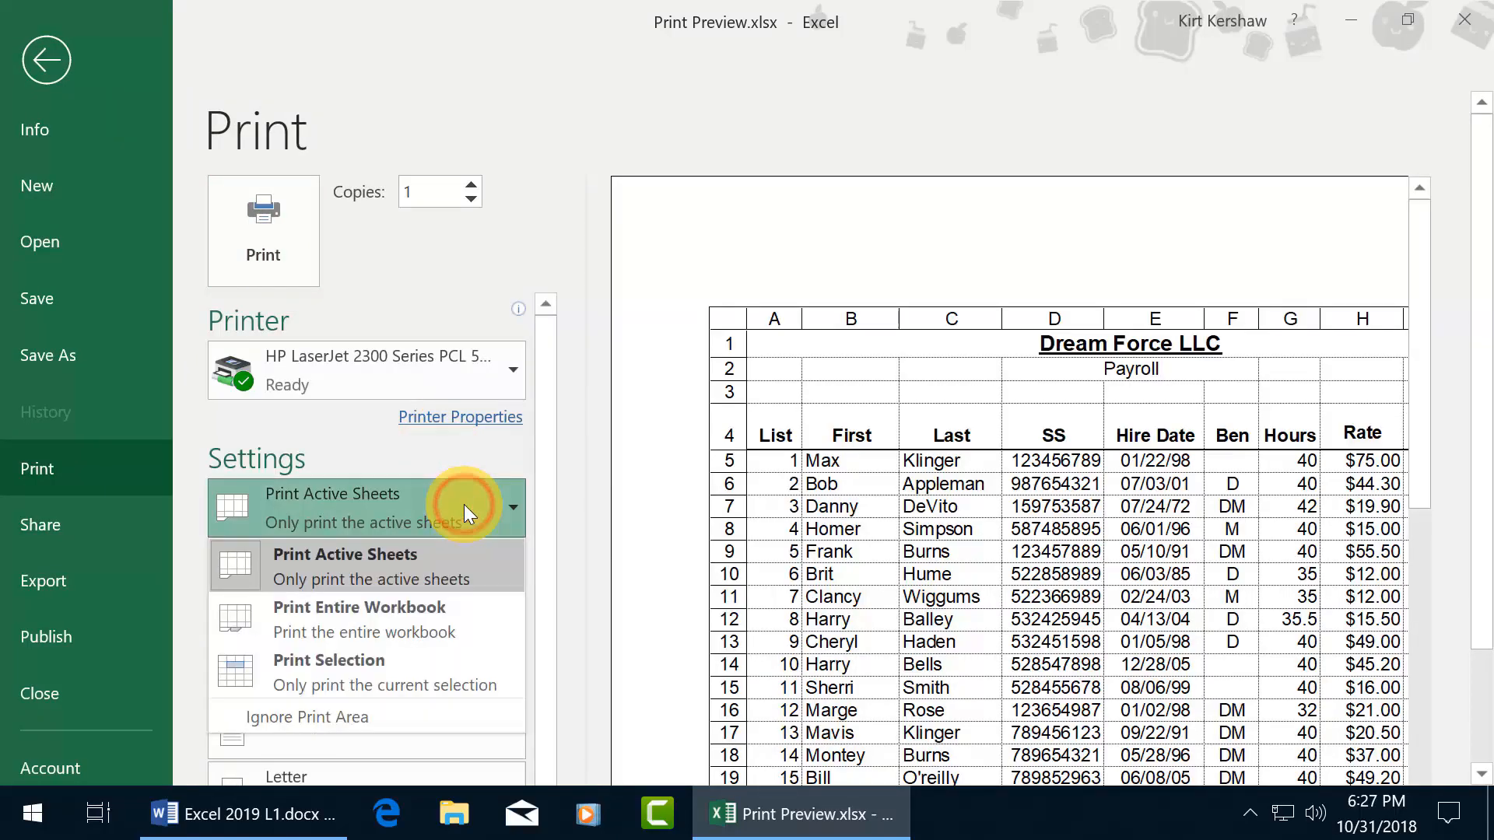
pyautogui.click(386, 665)
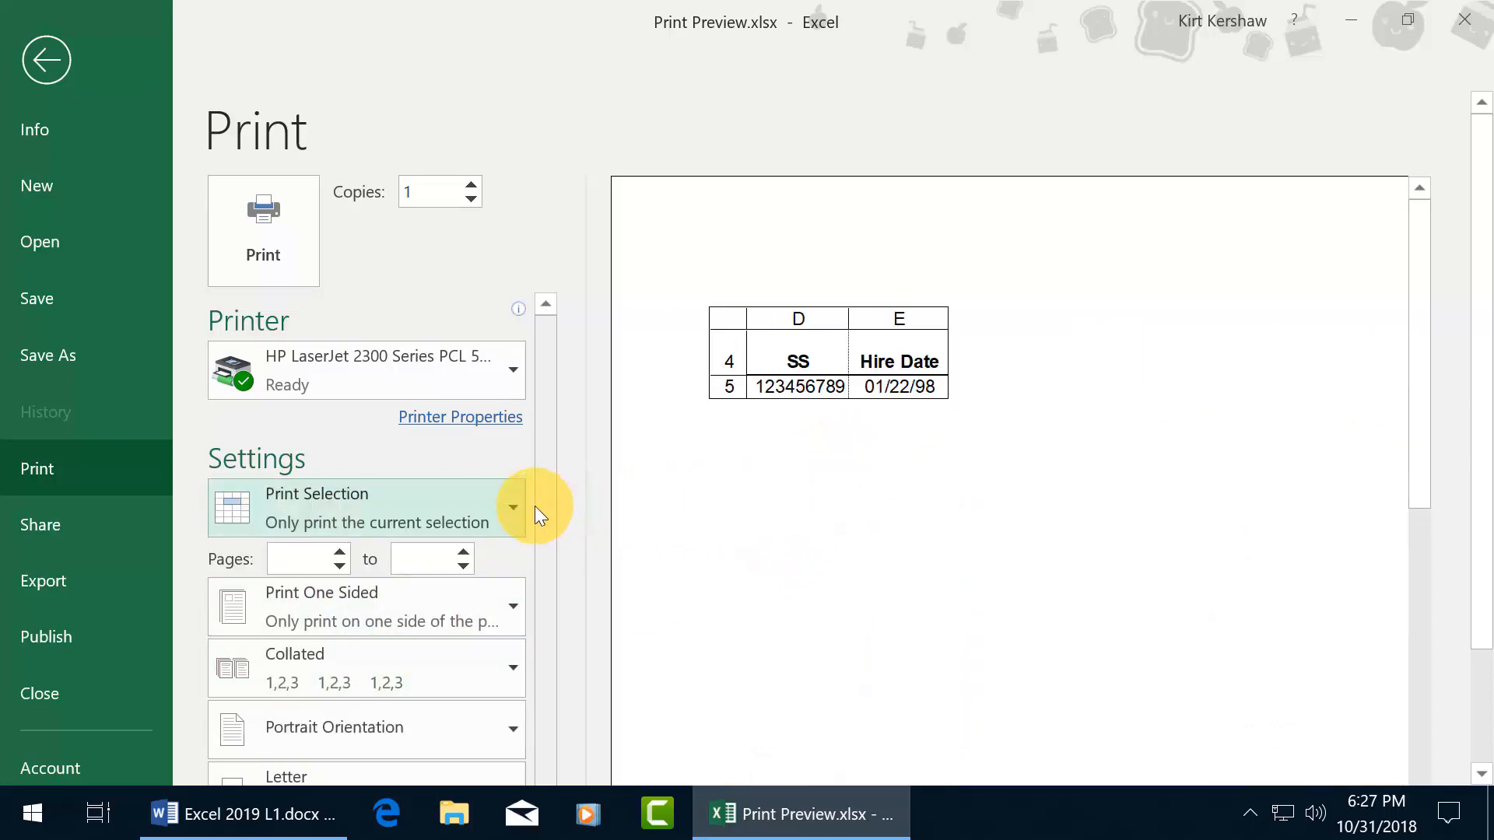
# Set the print range to pages 1 through 2 and switch to Print Active Sheets
pyautogui.scroll(-1, 539, 519)
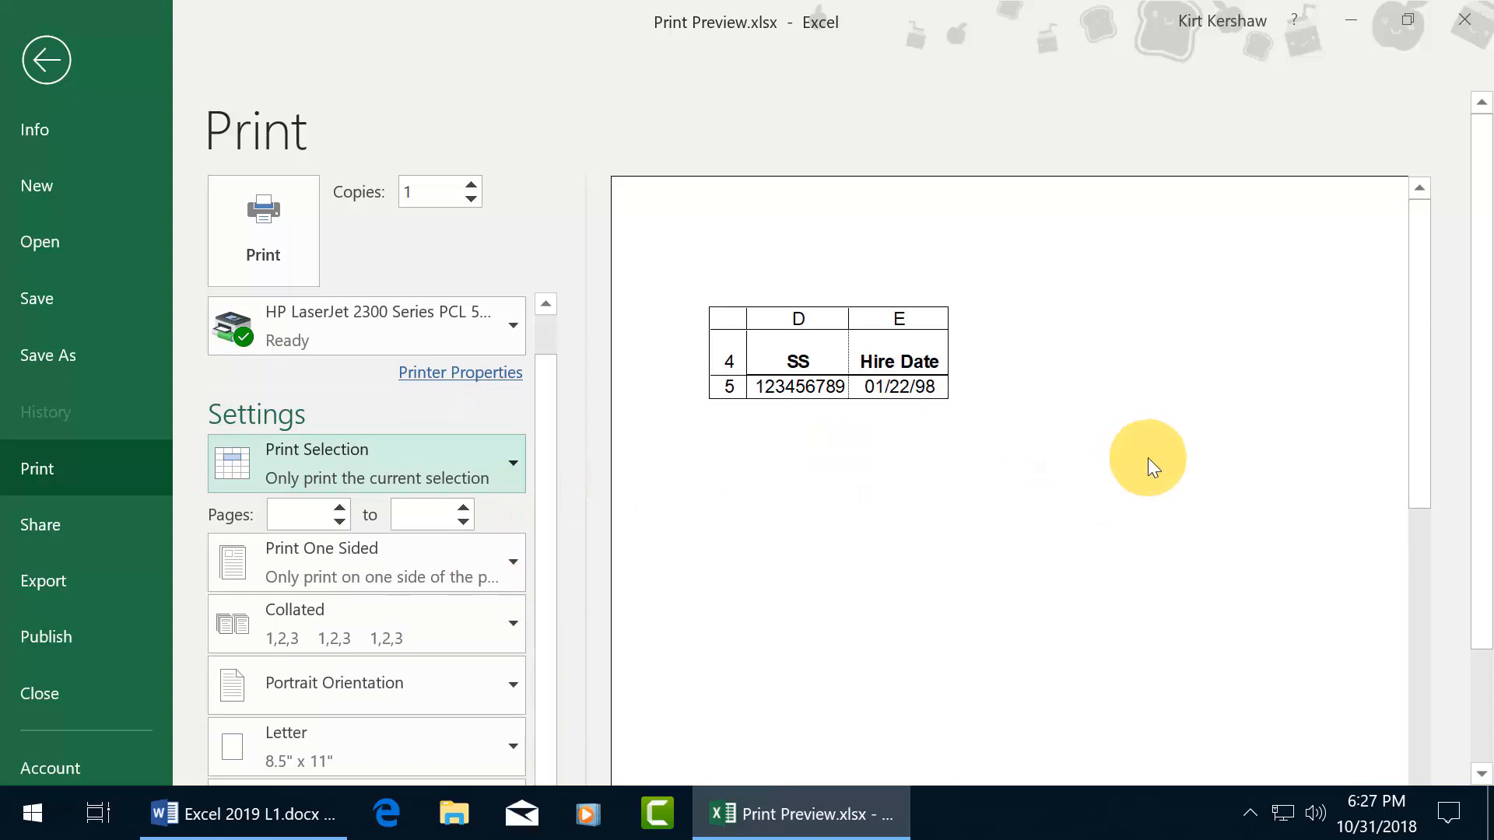
pyautogui.moveTo(1483, 494); pyautogui.dragTo(1448, 669)
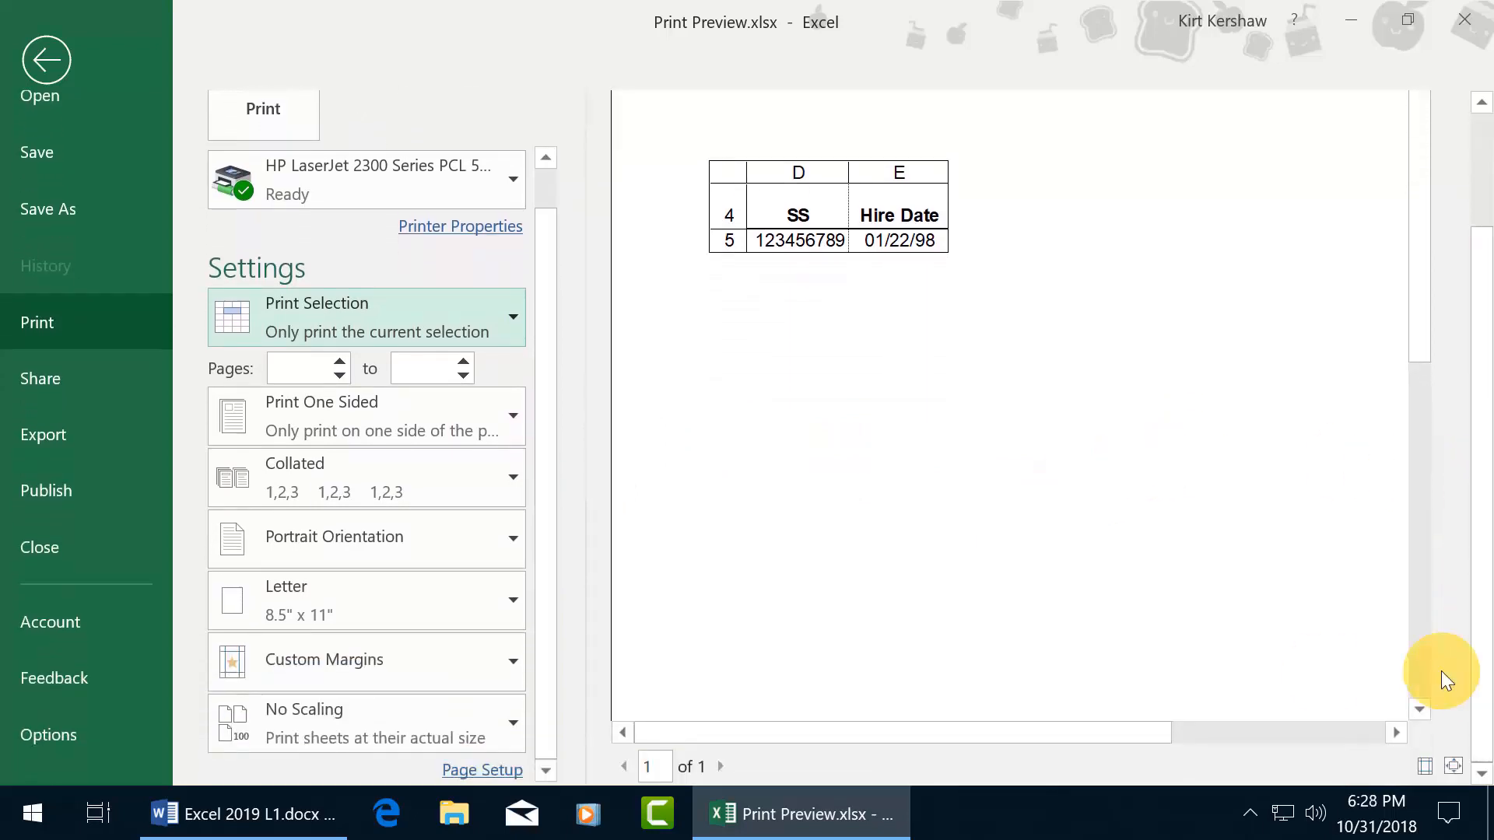
pyautogui.click(442, 426)
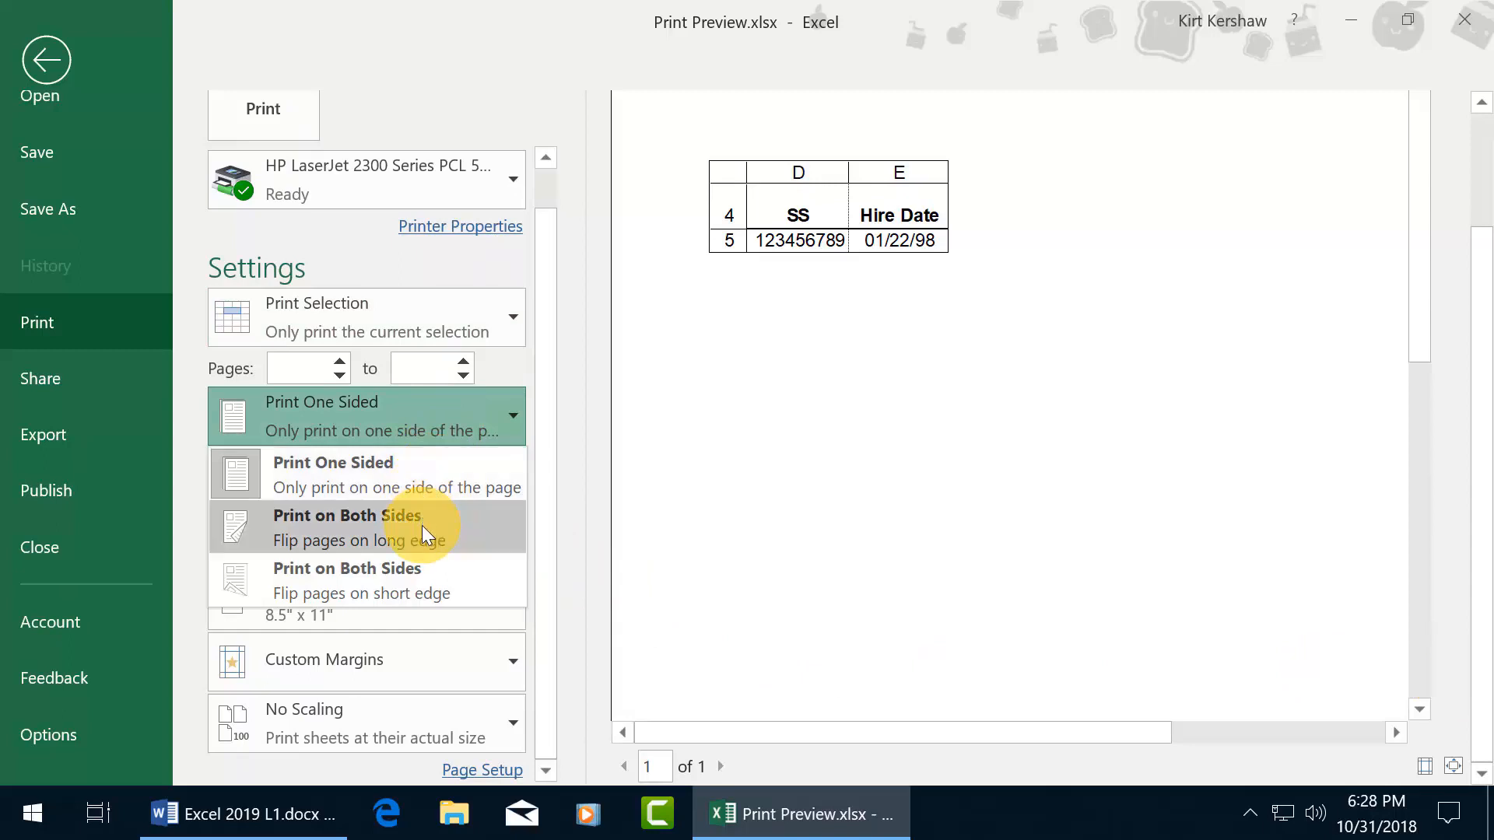
pyautogui.click(568, 454)
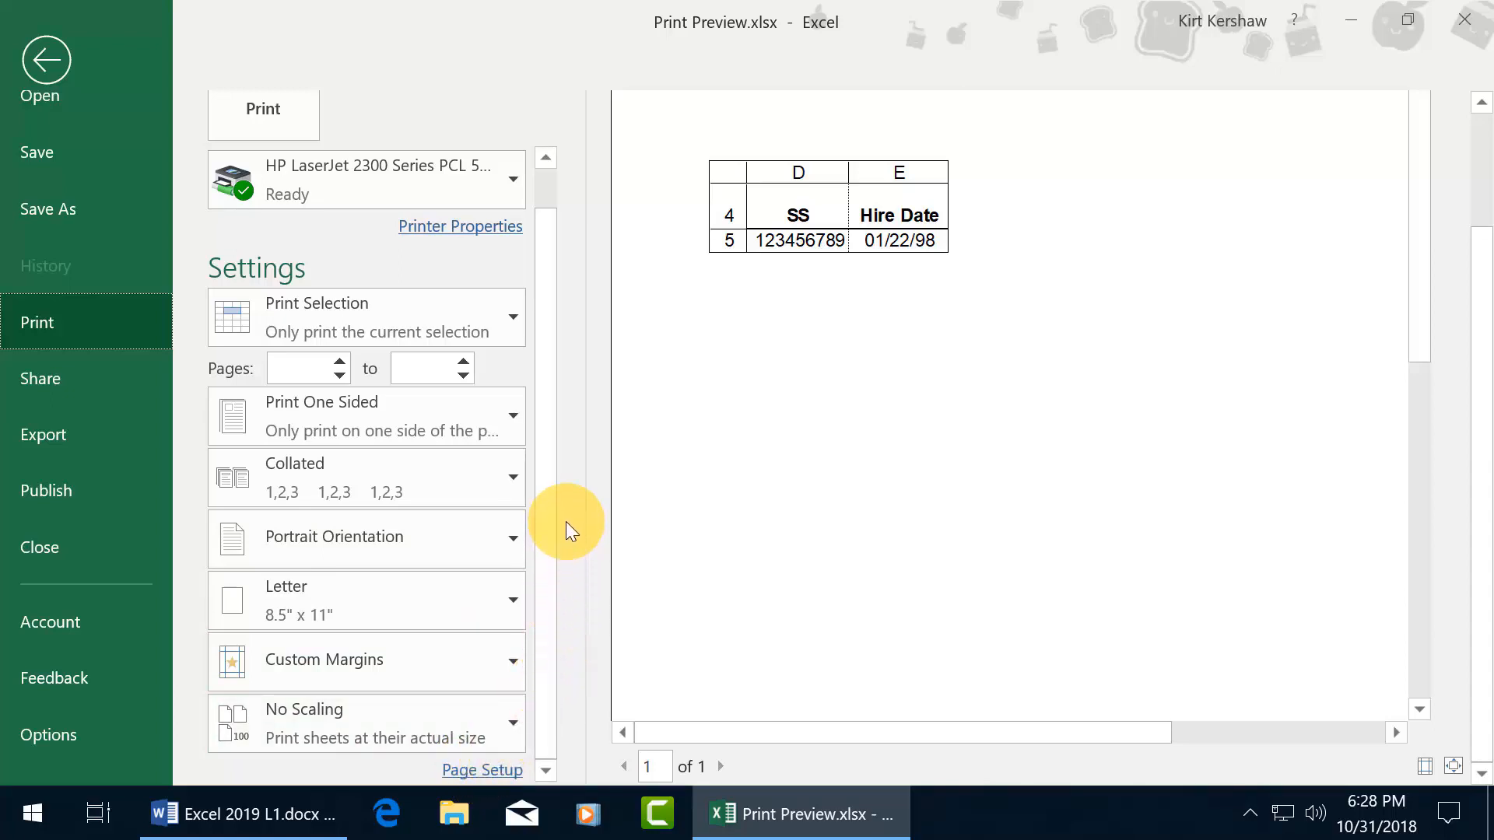
pyautogui.click(339, 361)
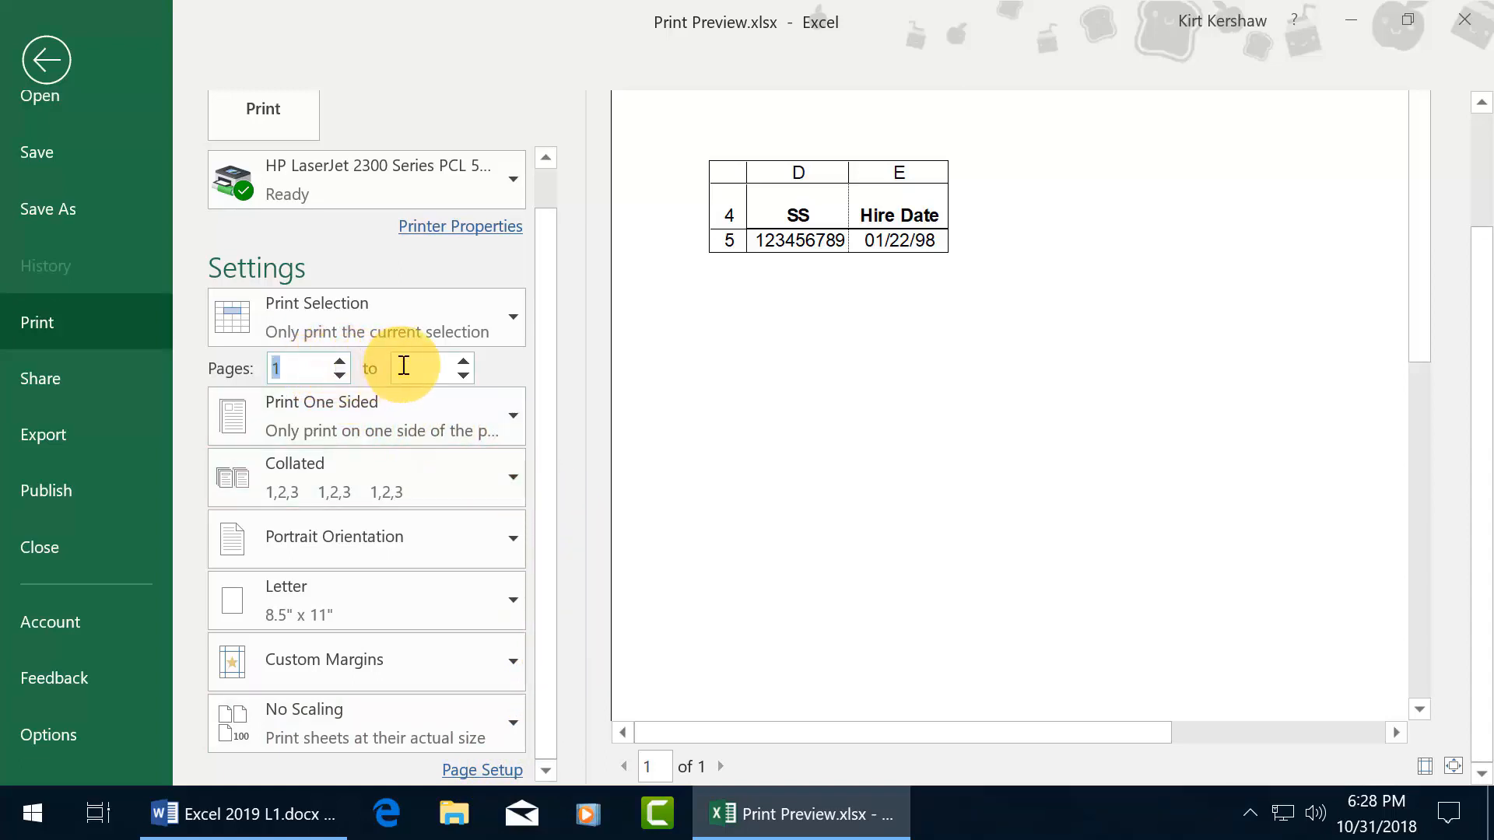
pyautogui.click(462, 360)
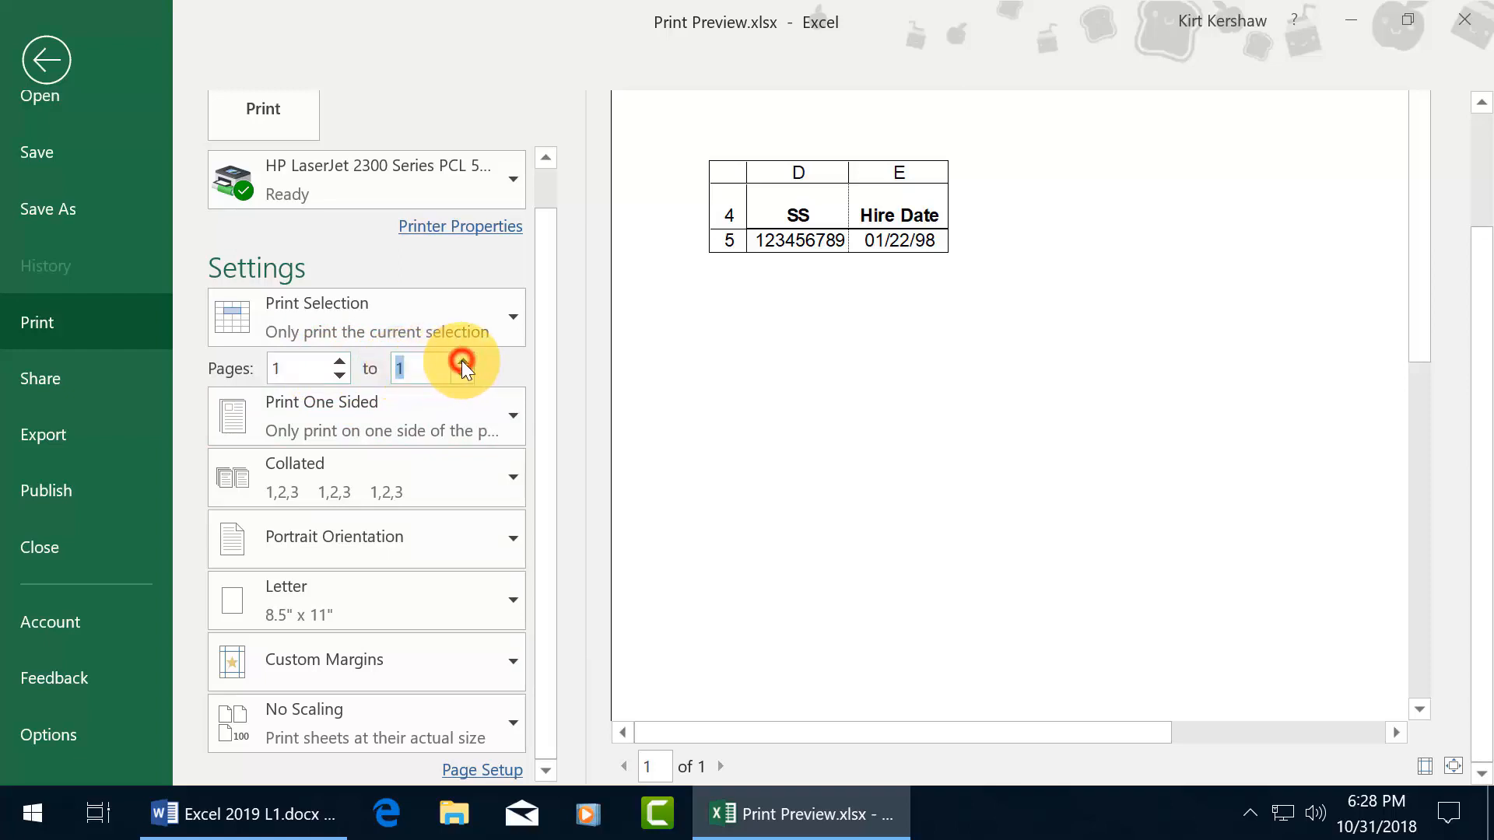
pyautogui.click(462, 357)
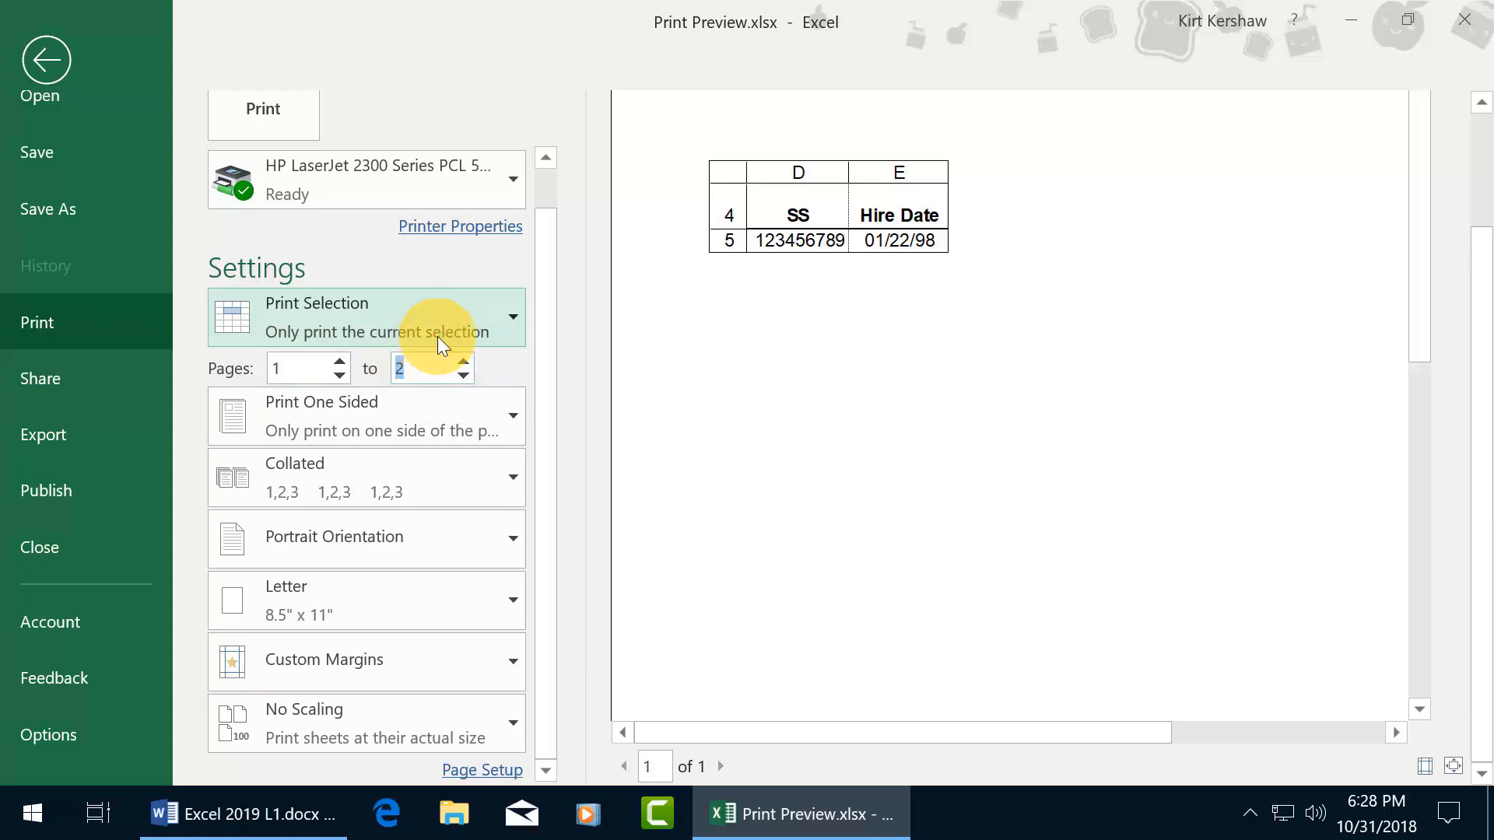
pyautogui.click(503, 319)
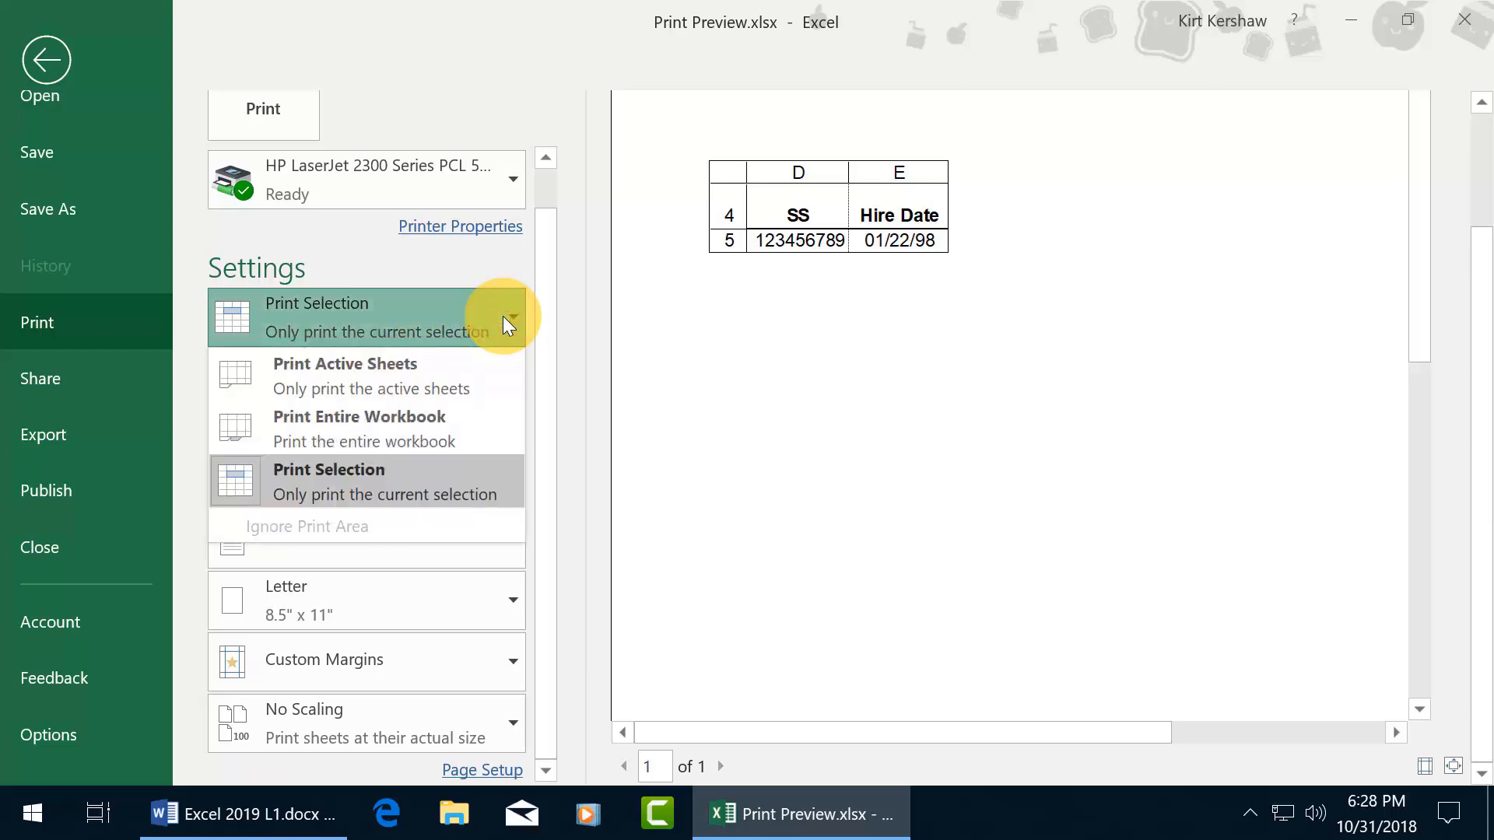
pyautogui.click(450, 362)
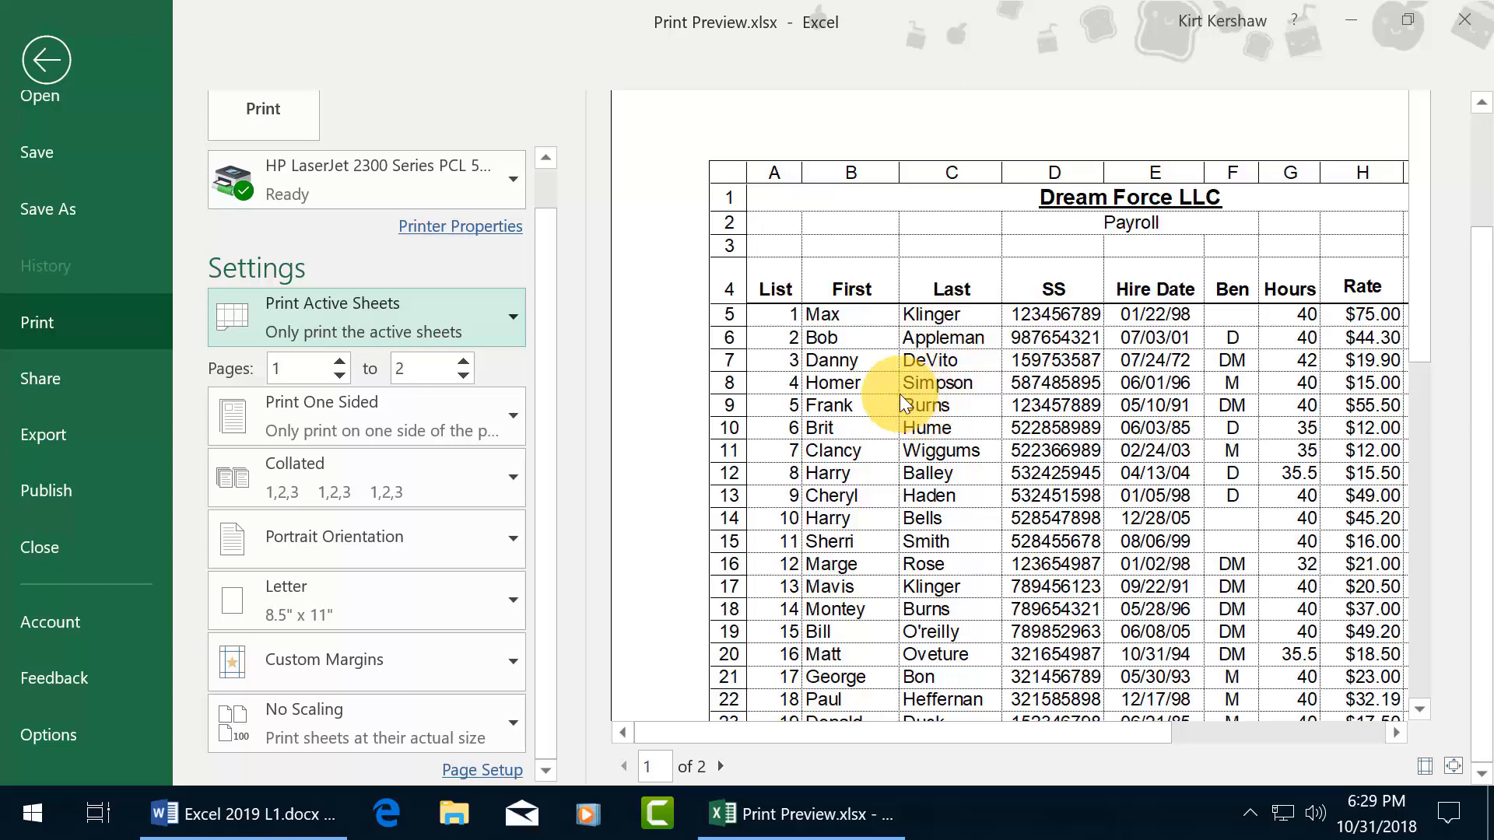
# Set the gridline colour to red in Advanced options, then reopen the print preview
pyautogui.click(76, 732)
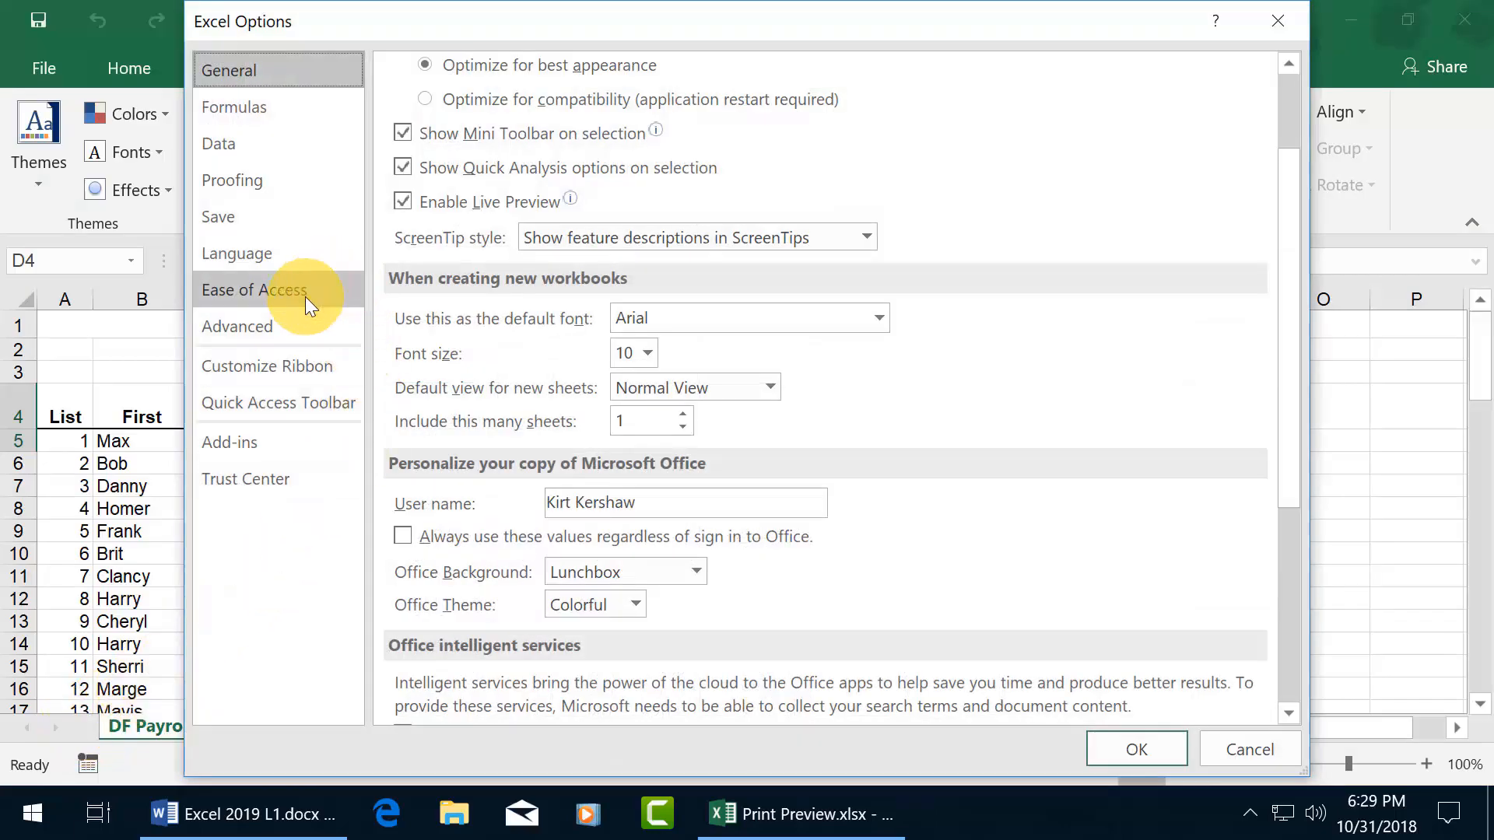
pyautogui.click(273, 327)
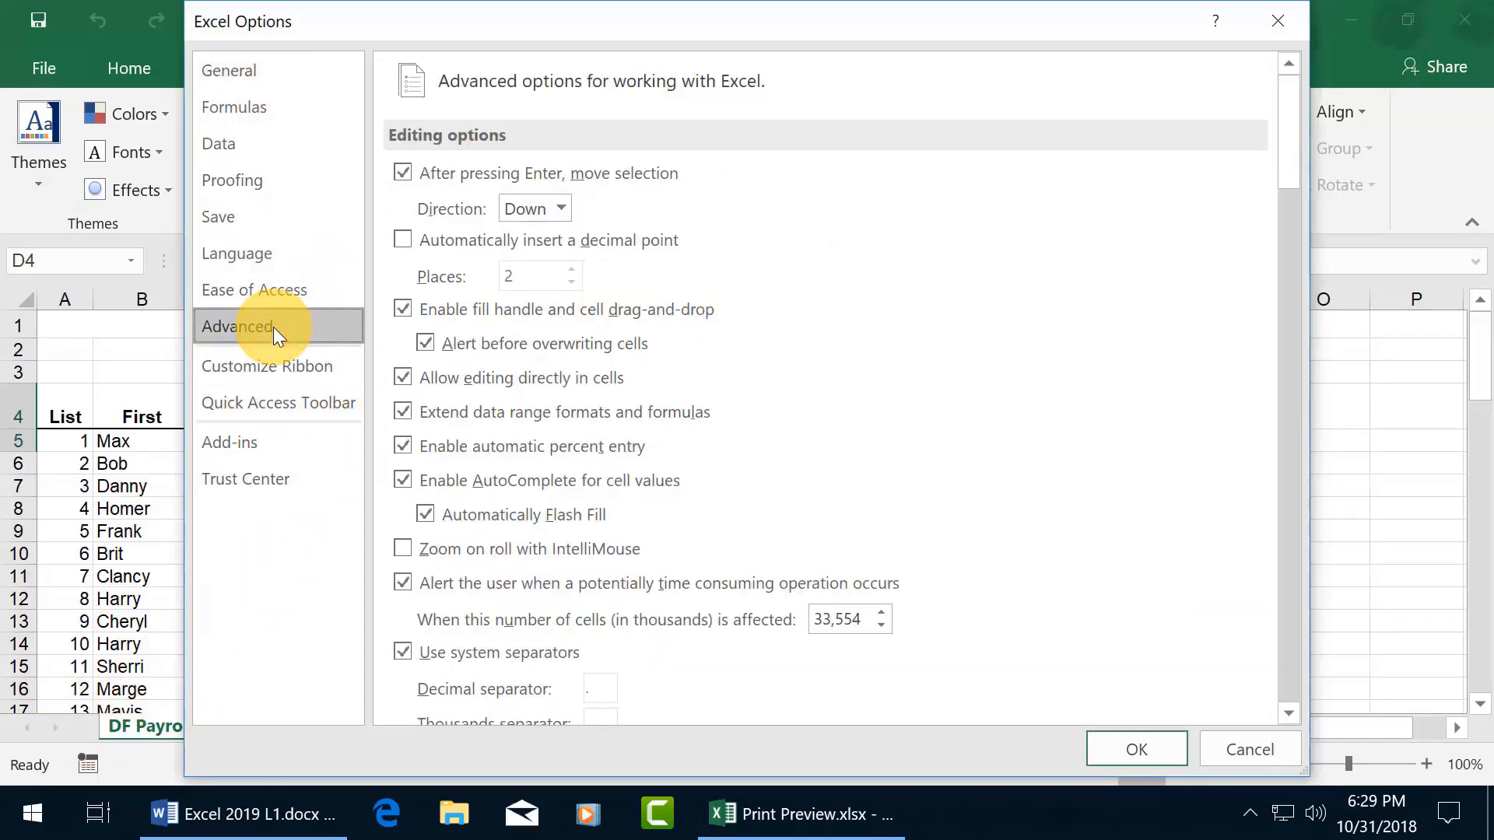
pyautogui.moveTo(1282, 147); pyautogui.dragTo(1296, 519)
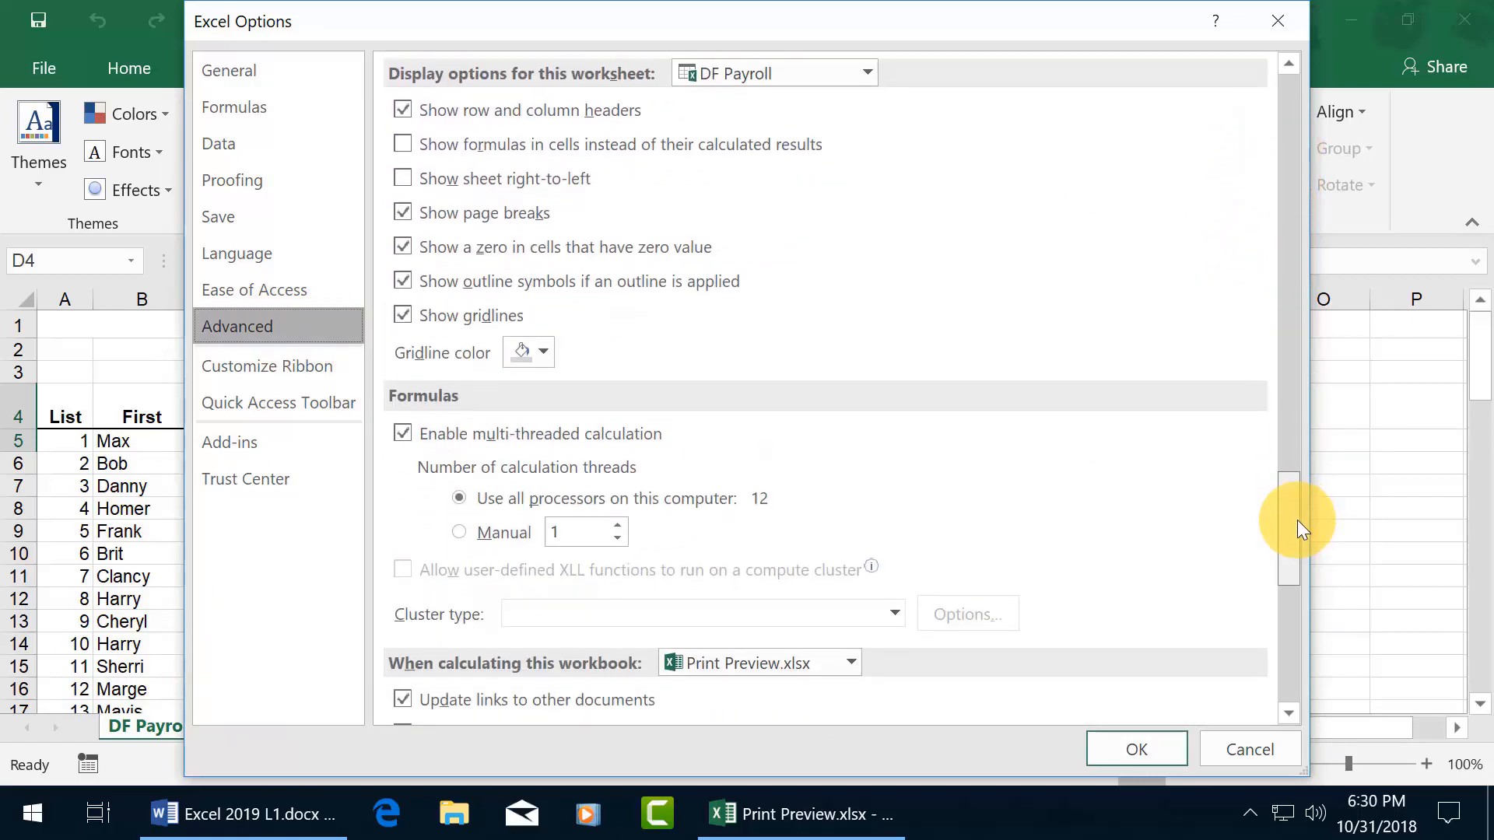
pyautogui.click(476, 108)
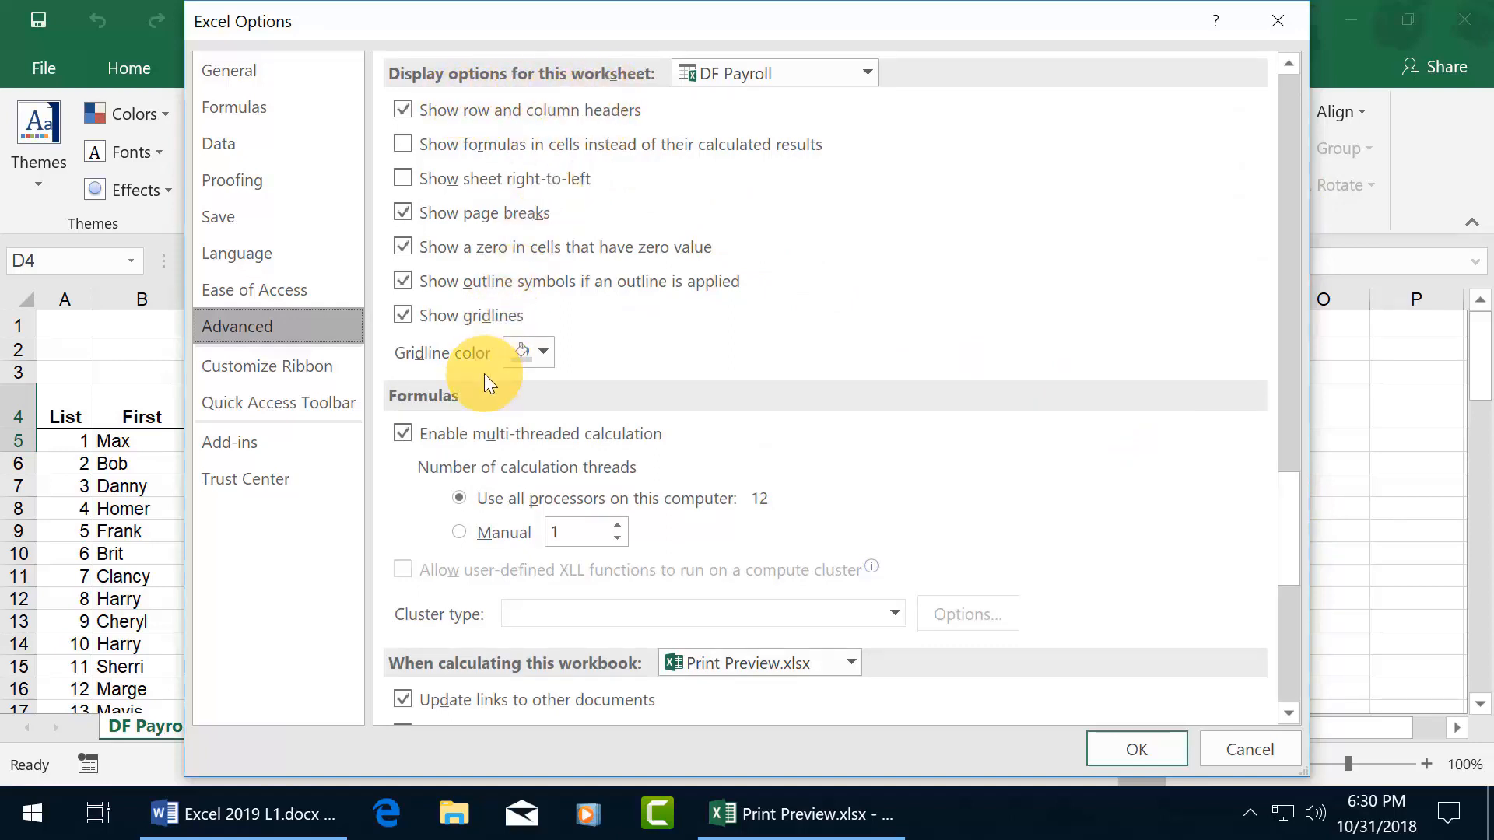
pyautogui.click(547, 352)
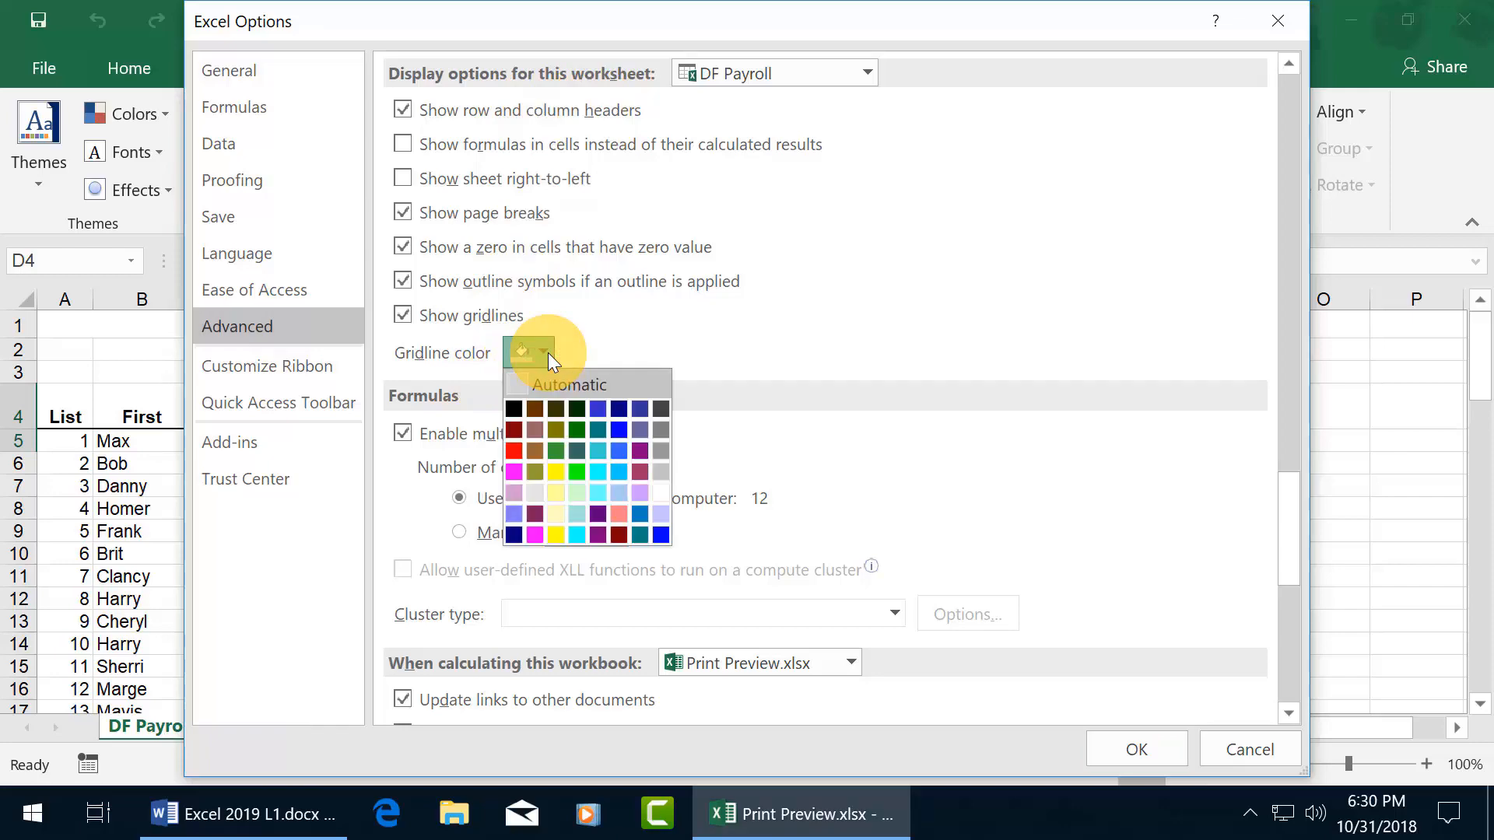
pyautogui.click(514, 450)
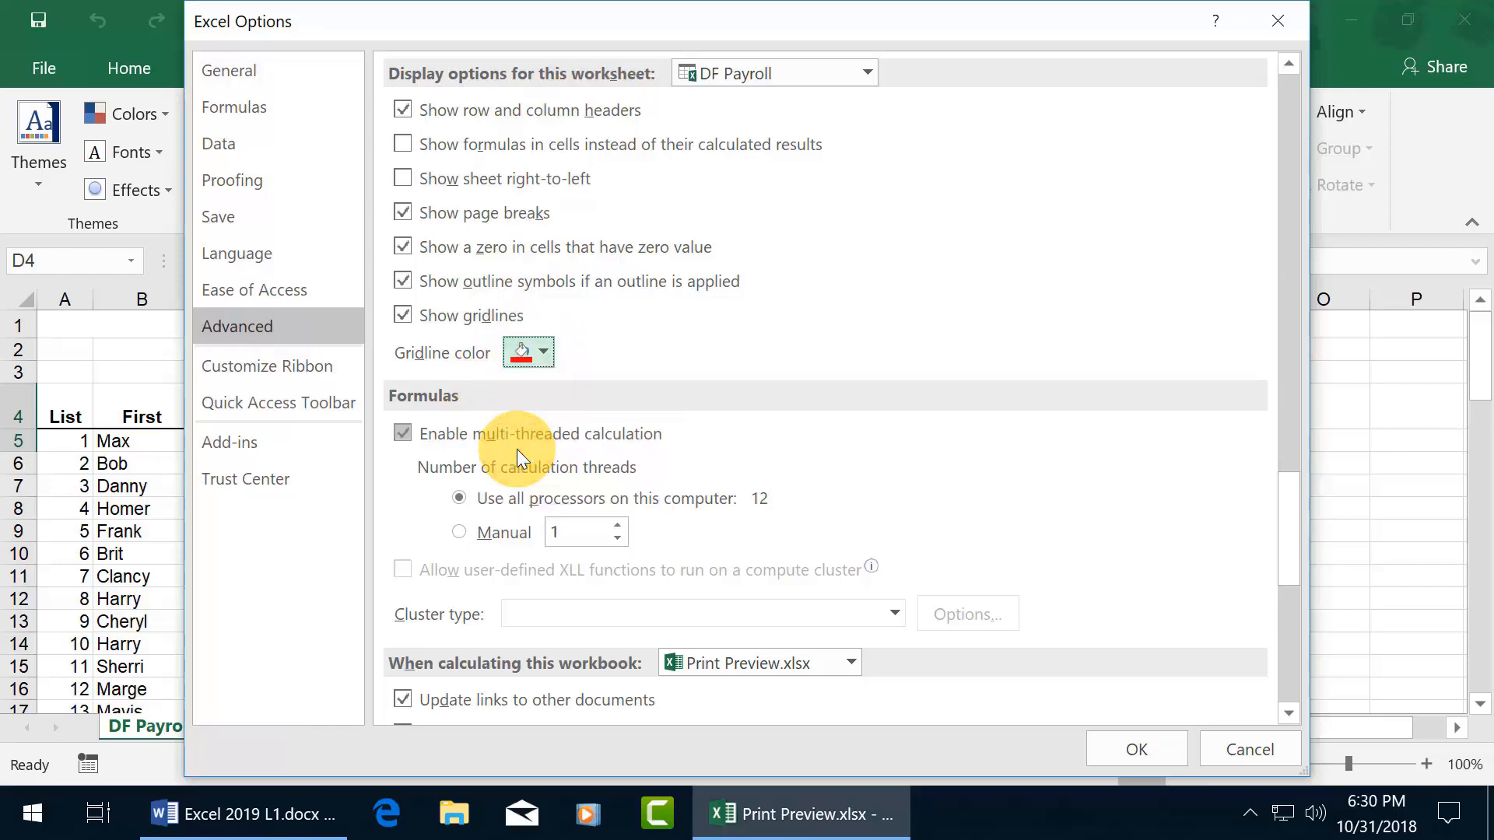
pyautogui.click(1143, 753)
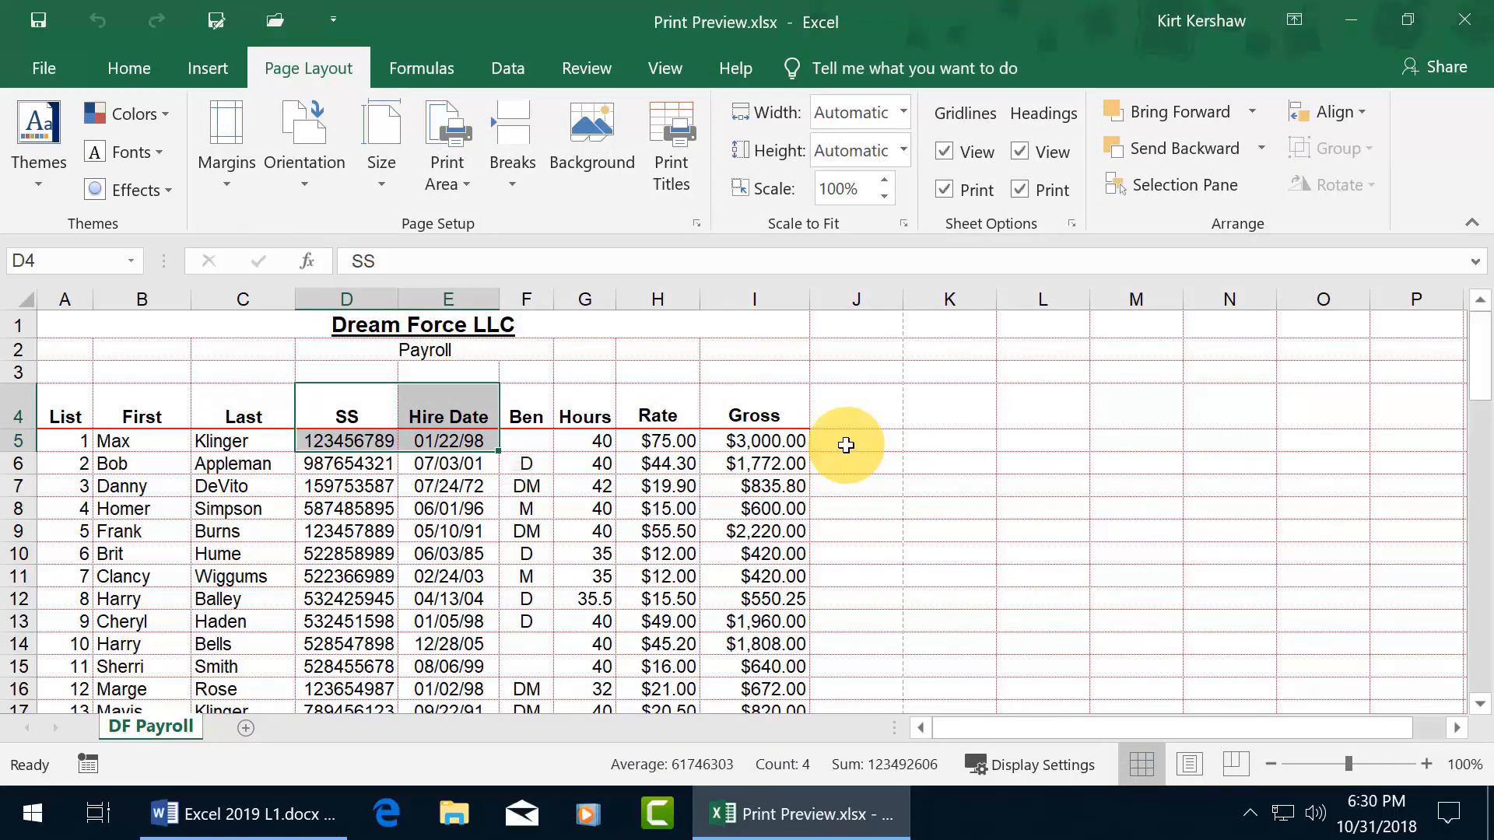
pyautogui.hotkey('ctrl', 'p')
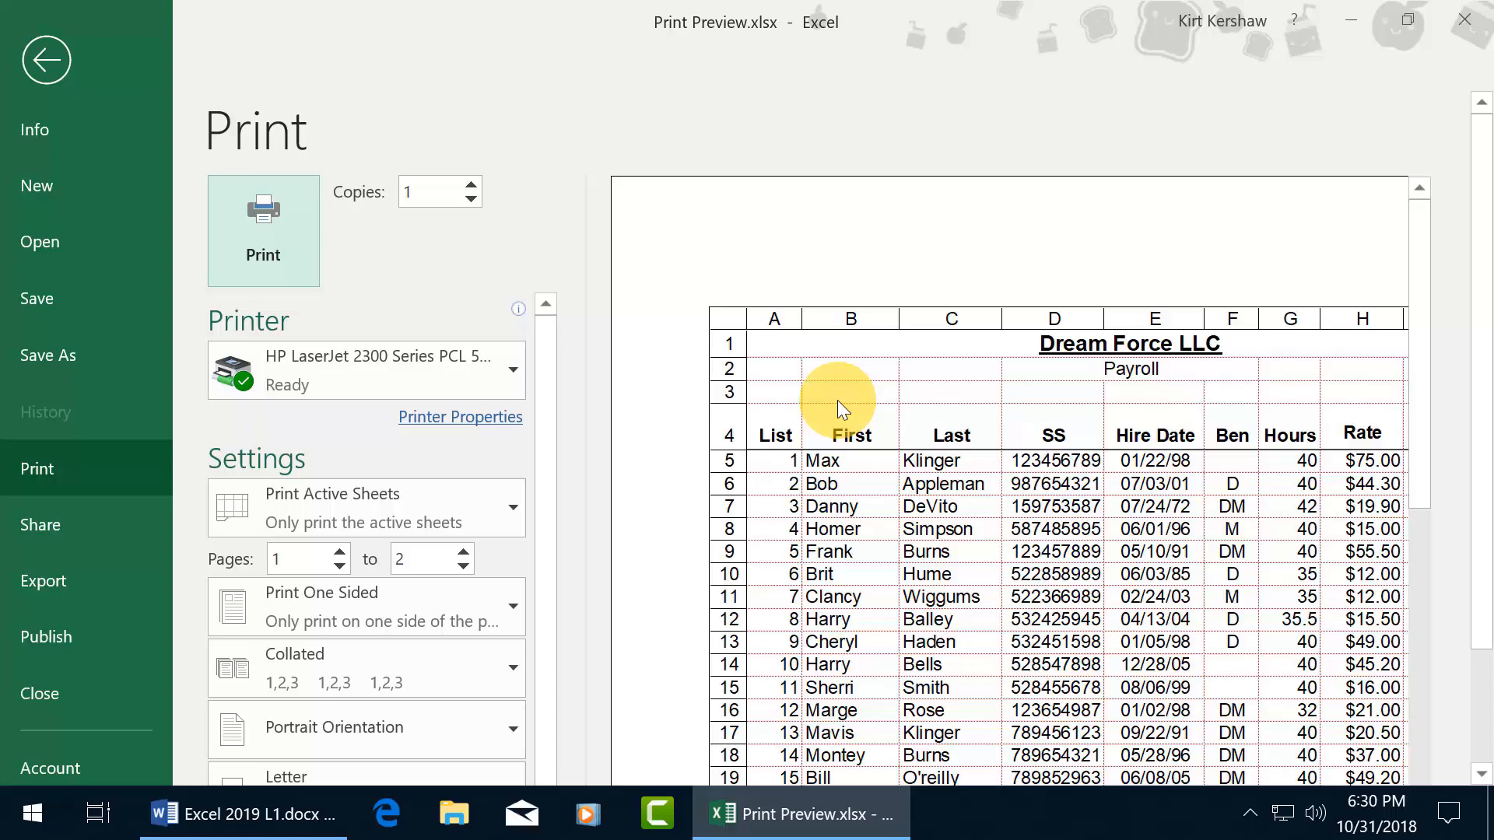
pyautogui.scroll(-3, 91, 482)
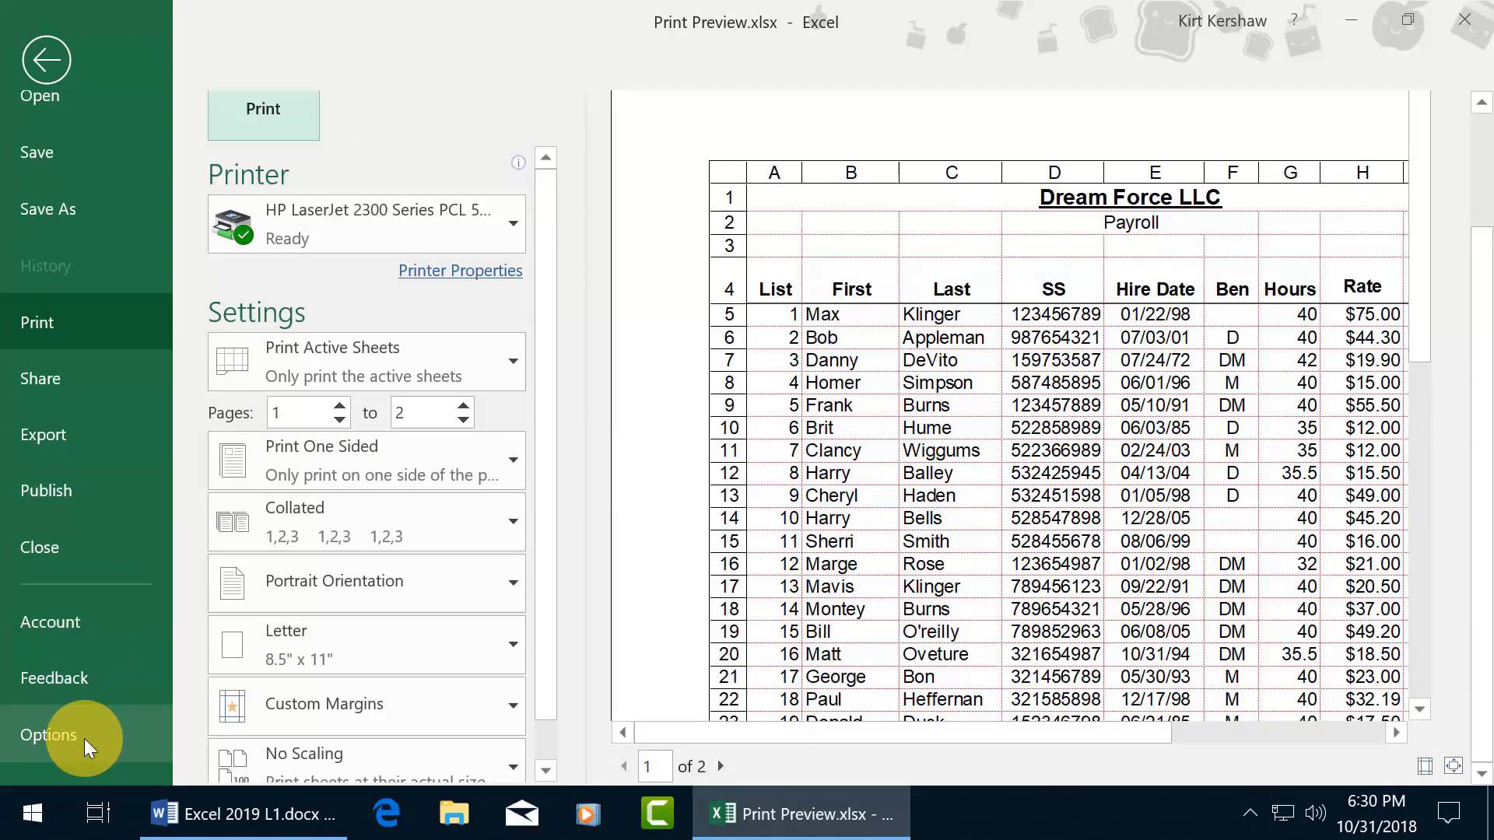
# Reset the worksheet gridline colour to Automatic in Excel's Advanced options
pyautogui.click(48, 735)
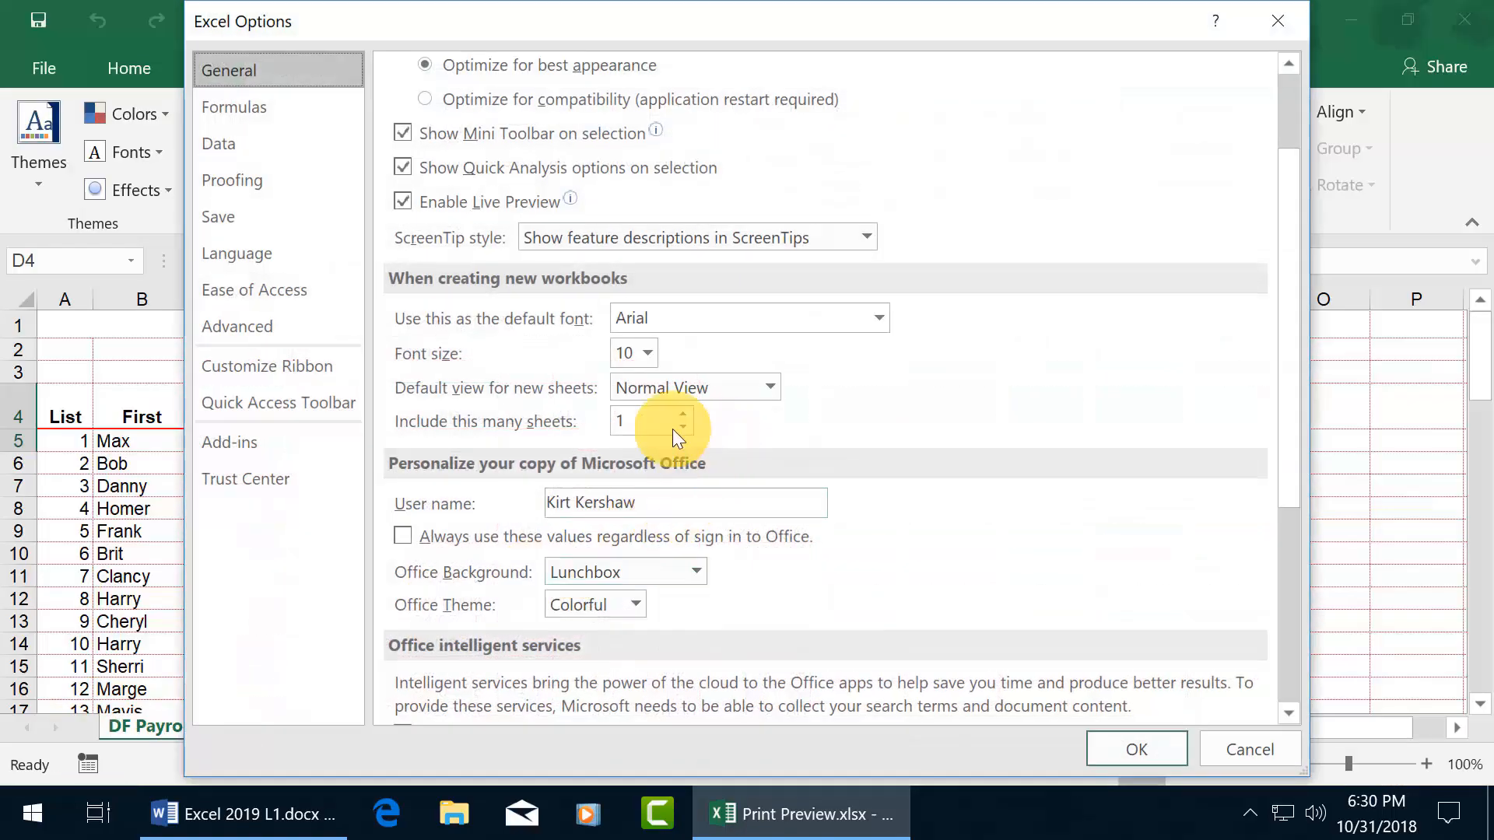
pyautogui.click(290, 334)
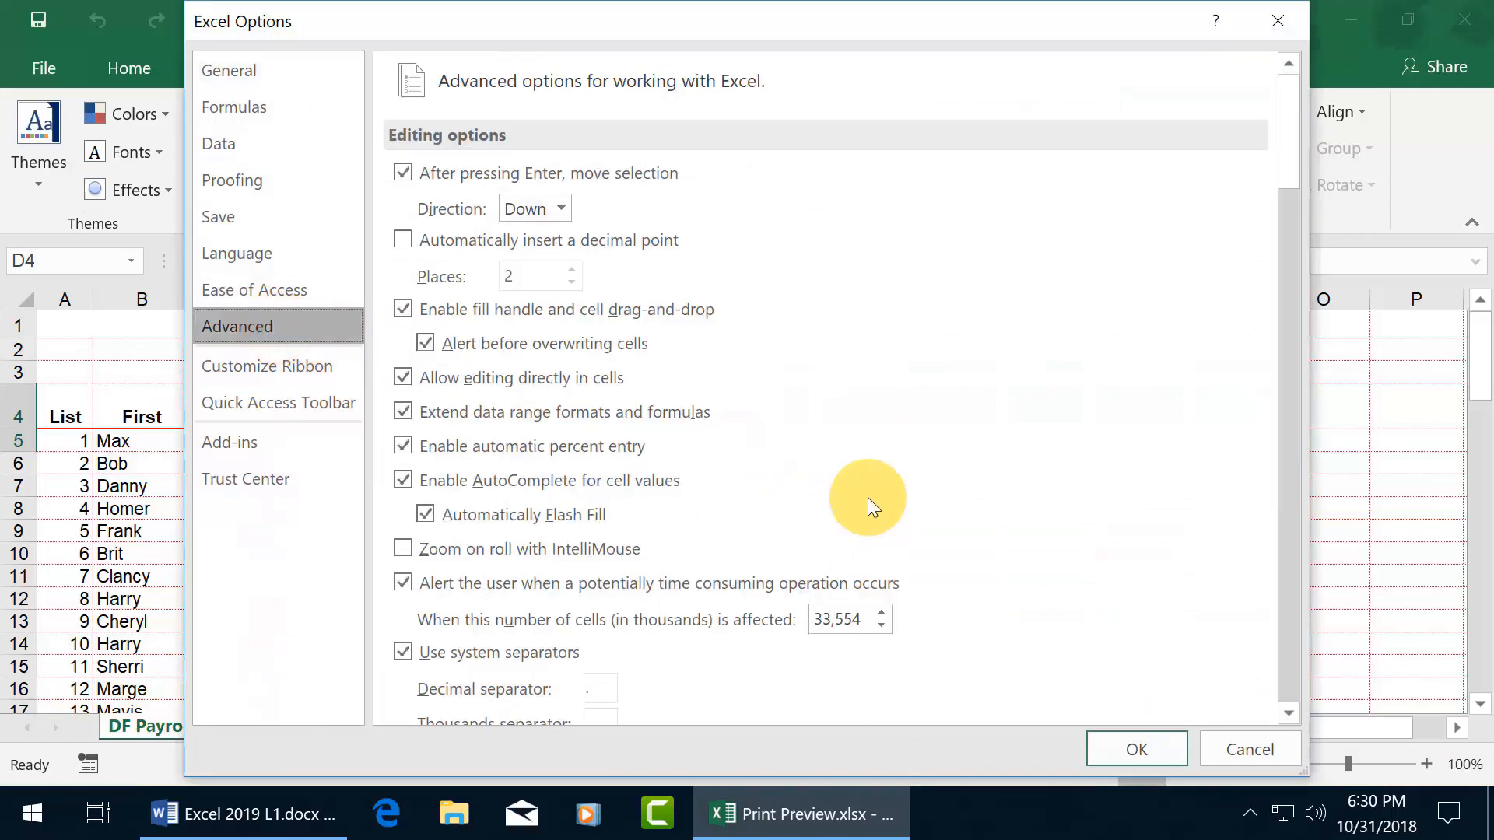
pyautogui.scroll(-15, 866, 497)
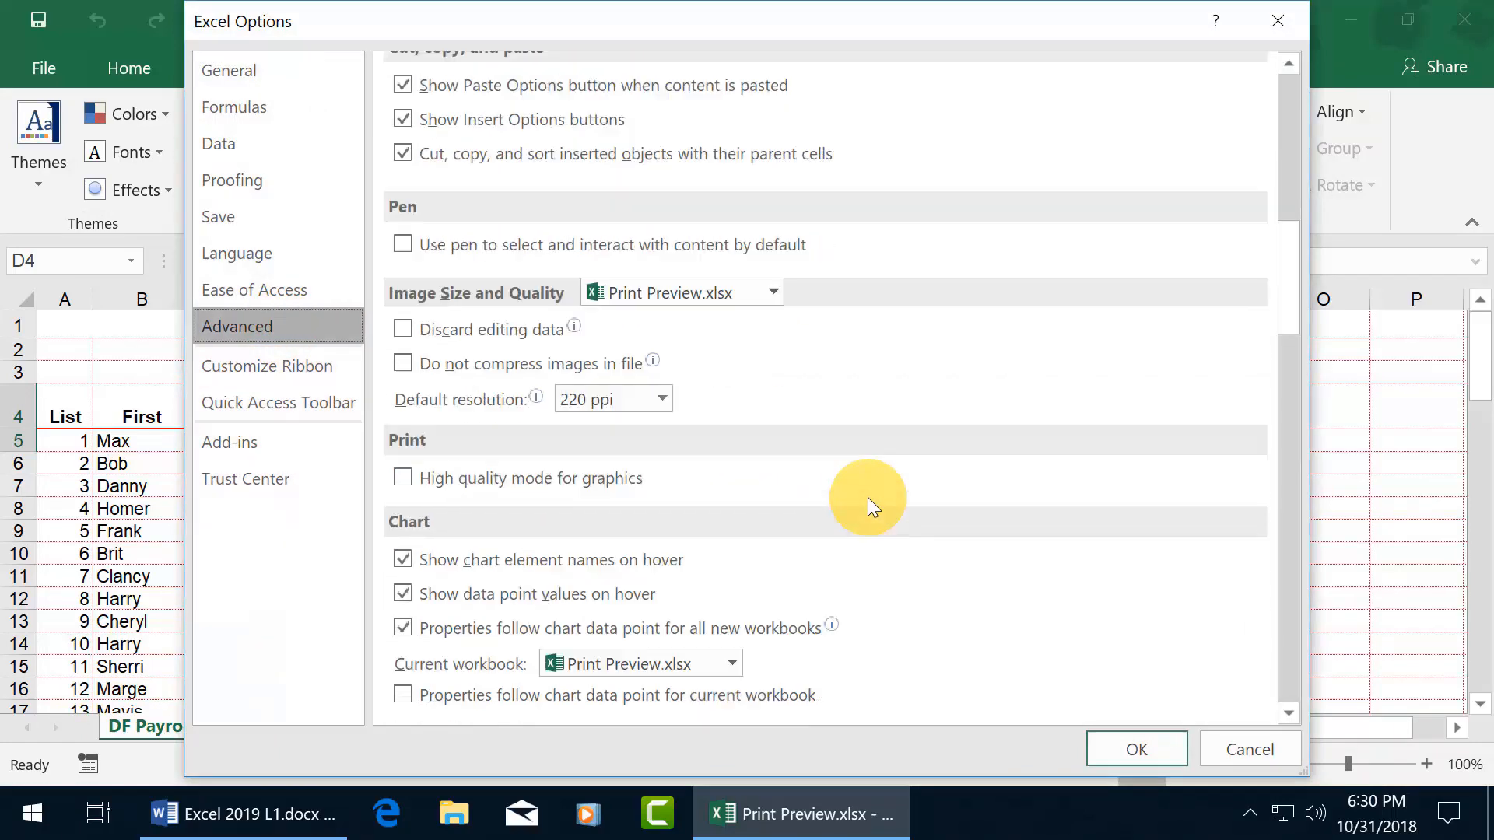
pyautogui.scroll(-10, 867, 497)
pyautogui.click(545, 583)
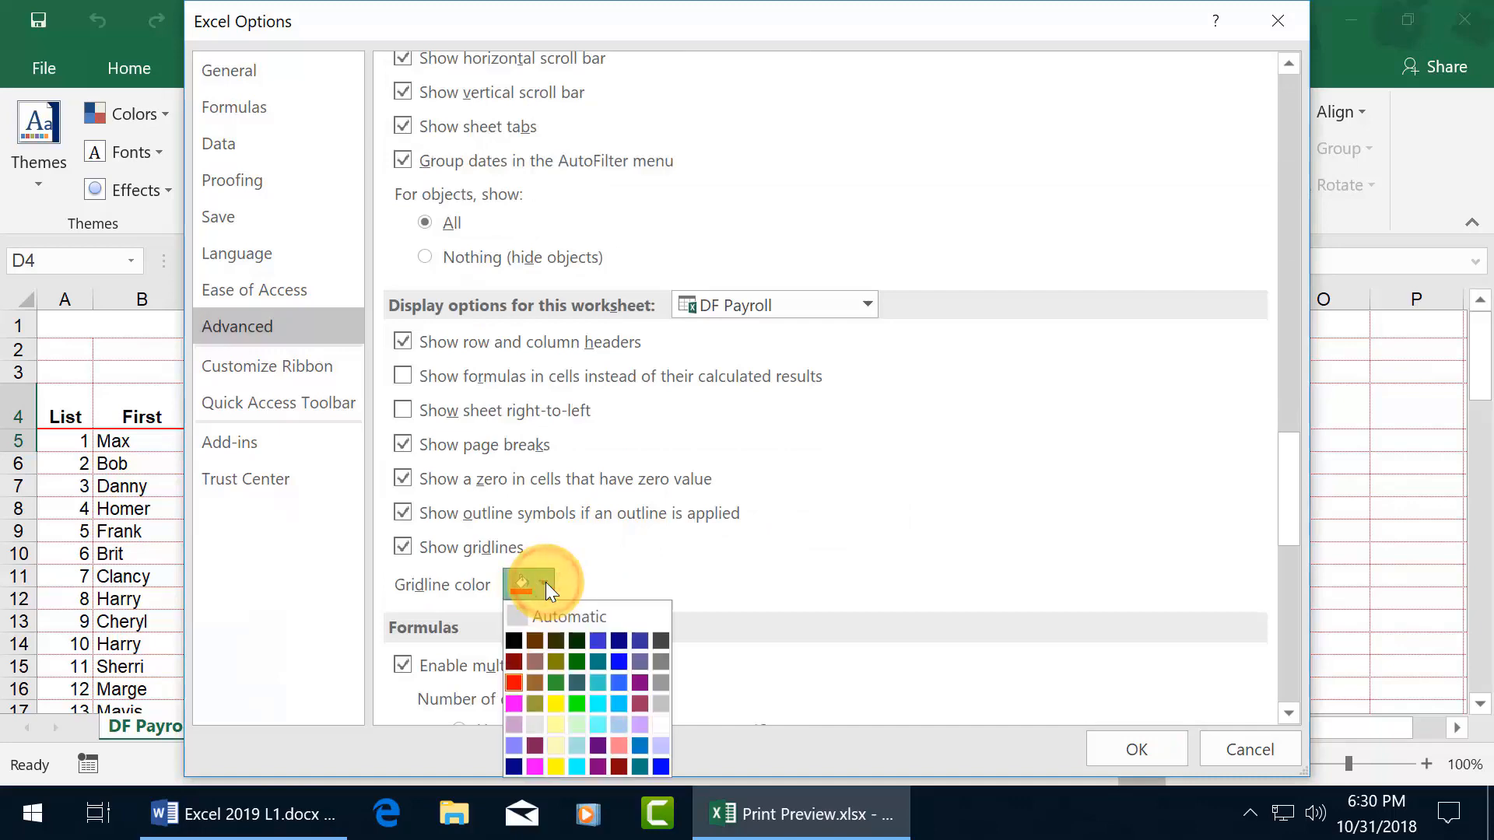
pyautogui.click(521, 616)
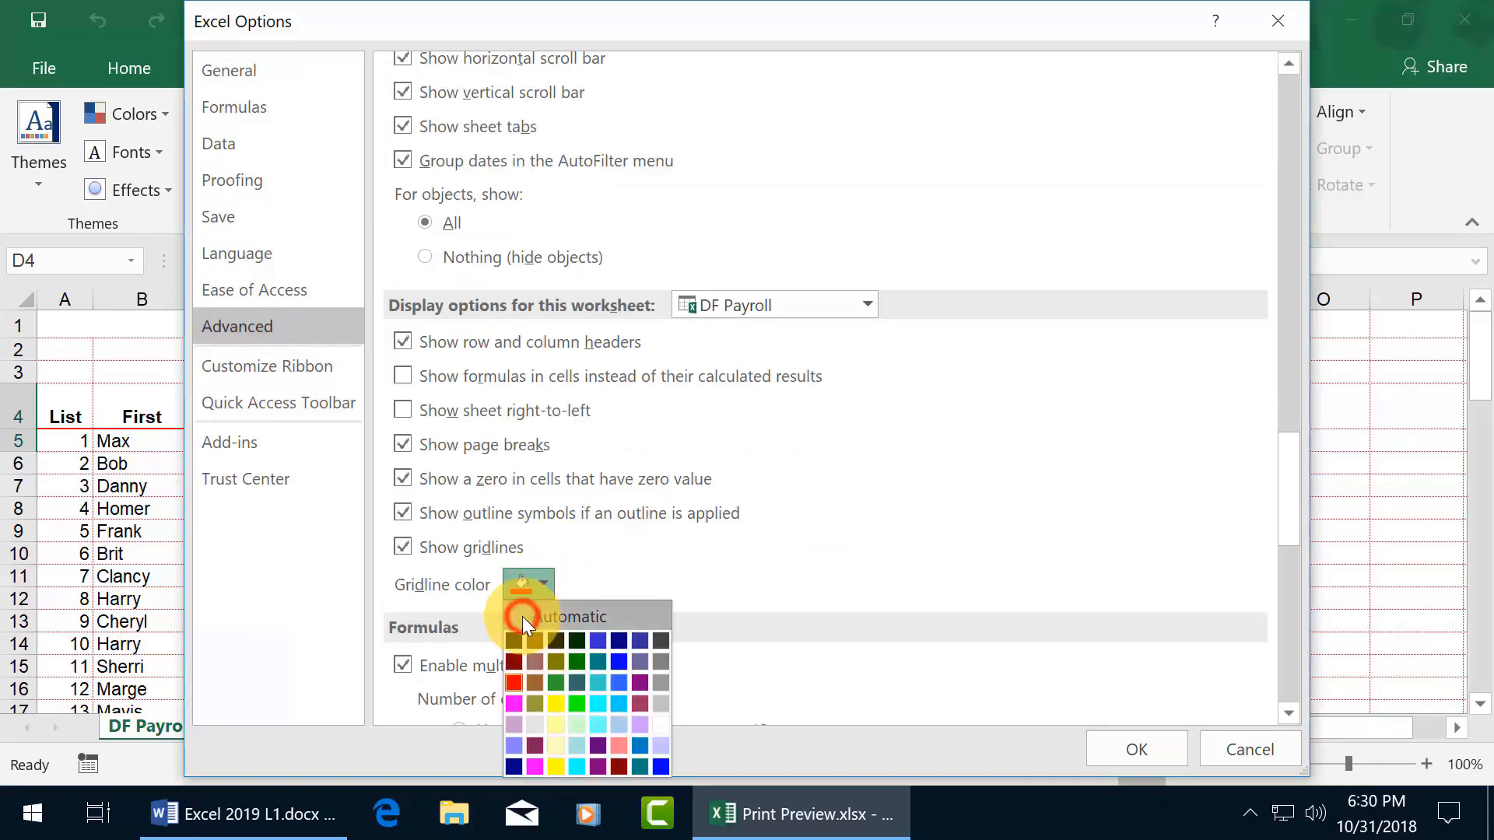
pyautogui.click(1130, 749)
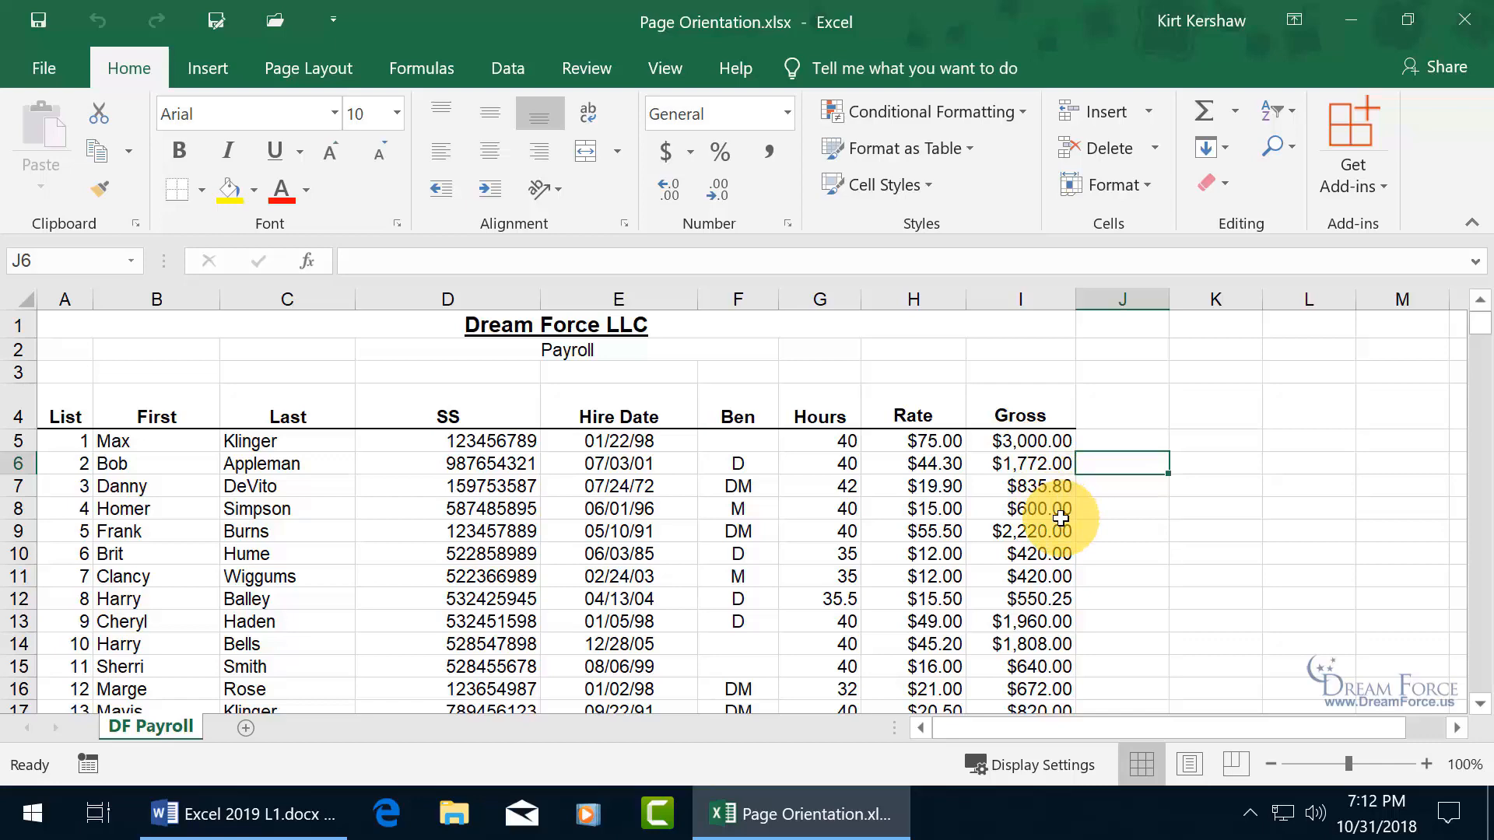
pyautogui.scroll(-12, 1061, 518)
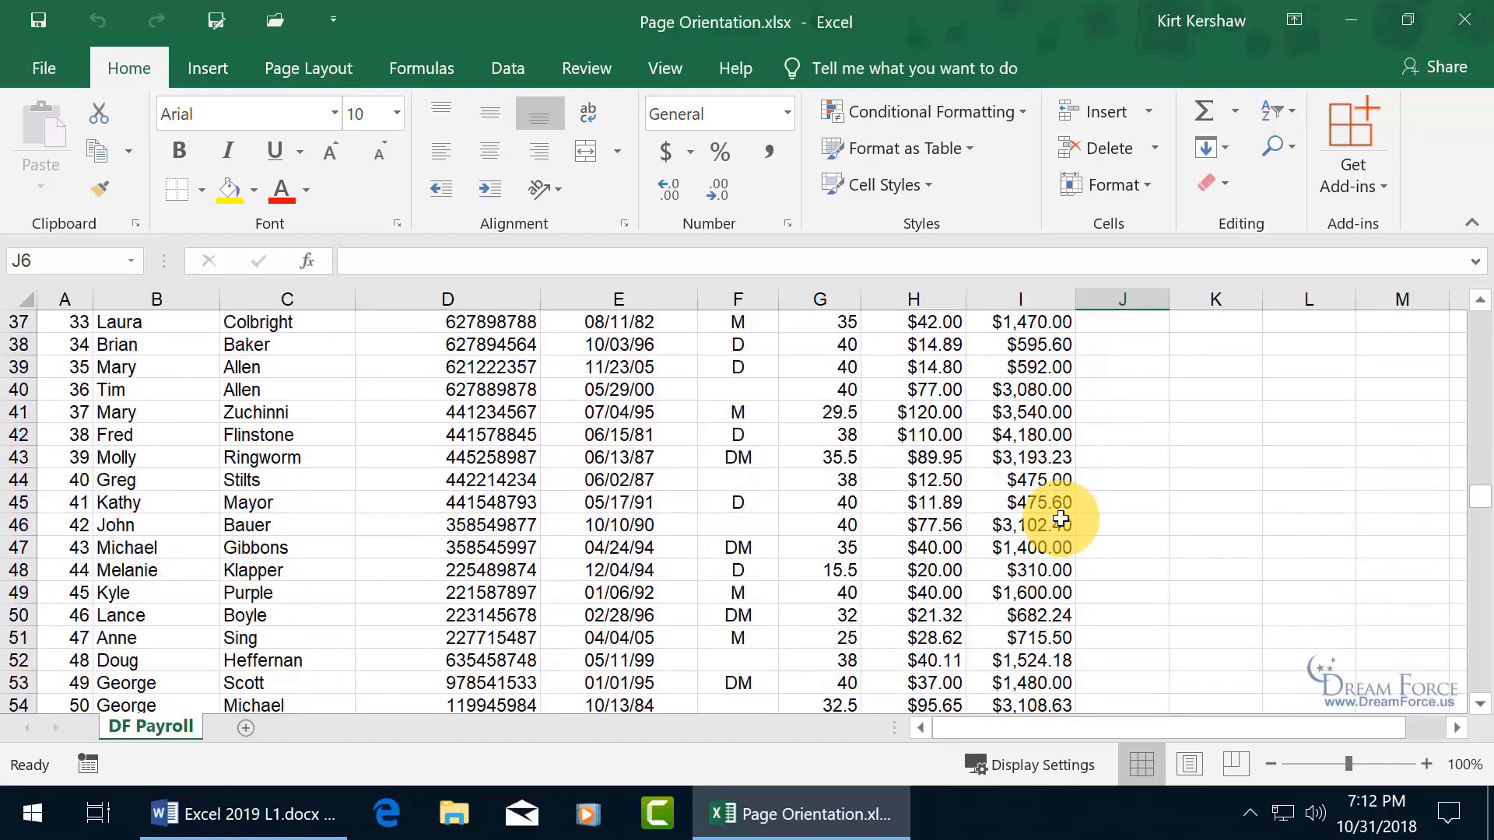
pyautogui.scroll(-2, 1061, 518)
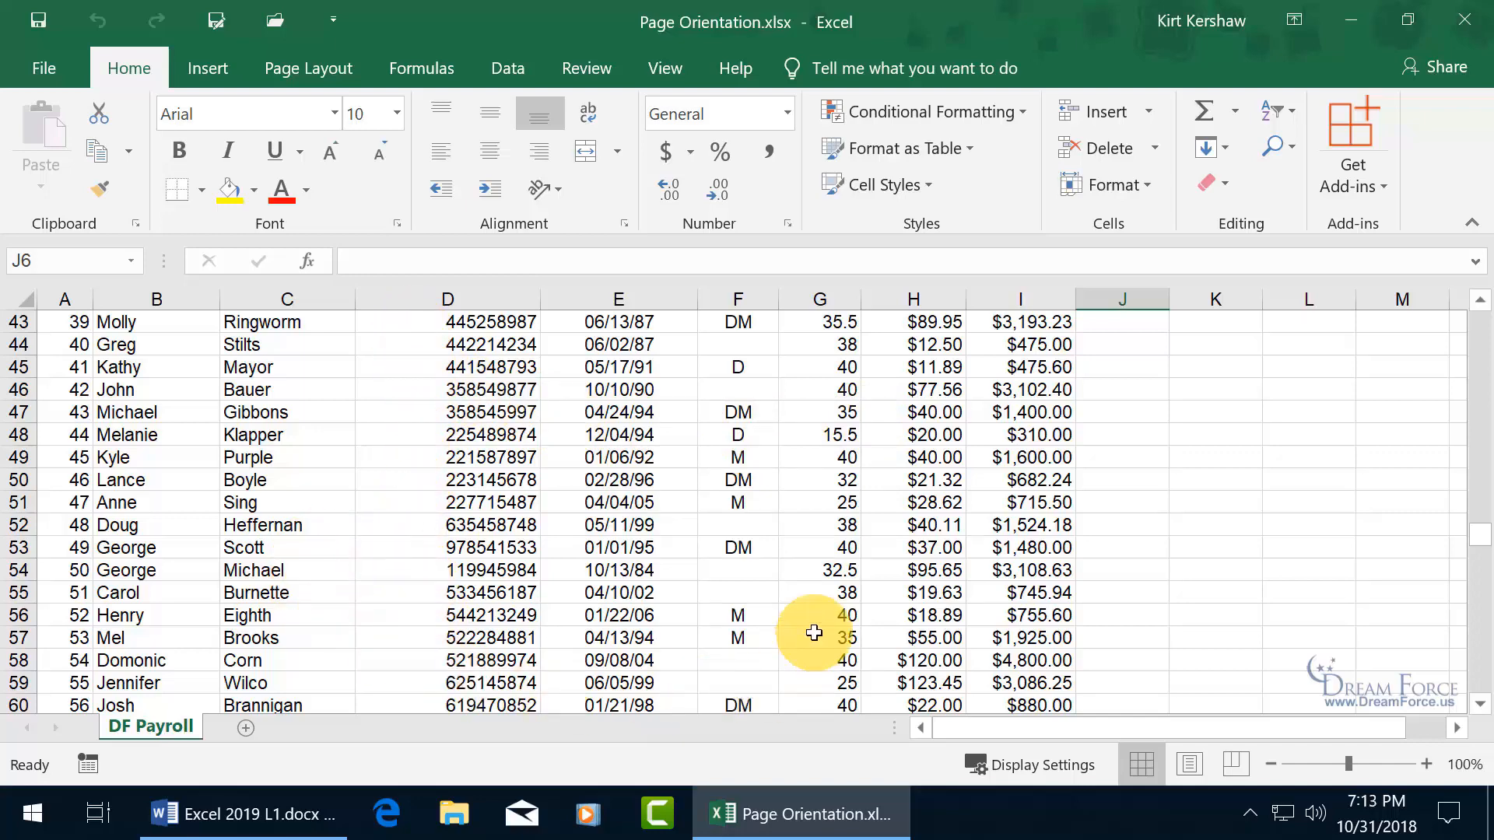
pyautogui.scroll(10, 814, 632)
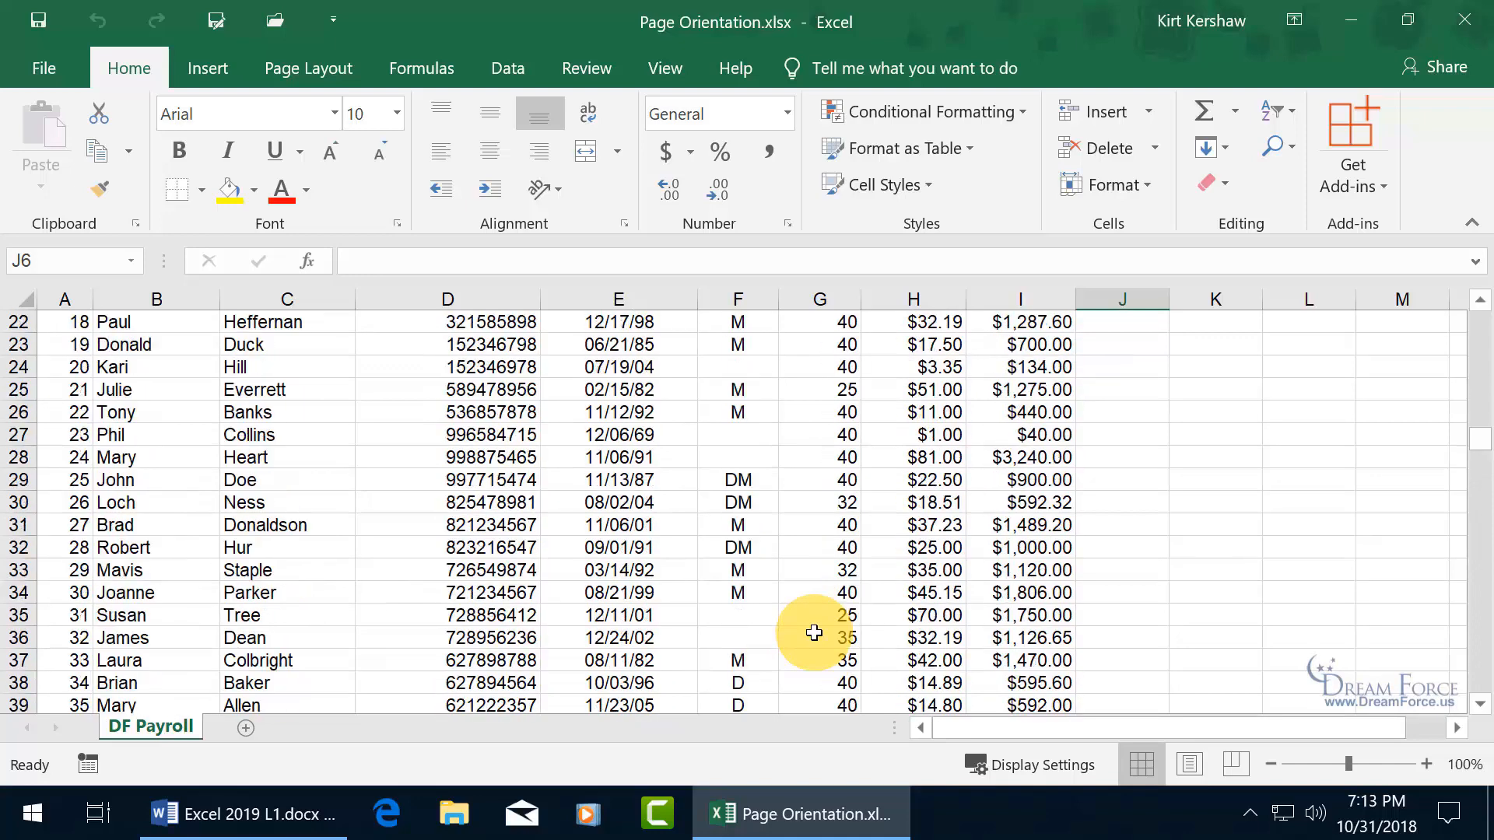
pyautogui.scroll(4, 814, 632)
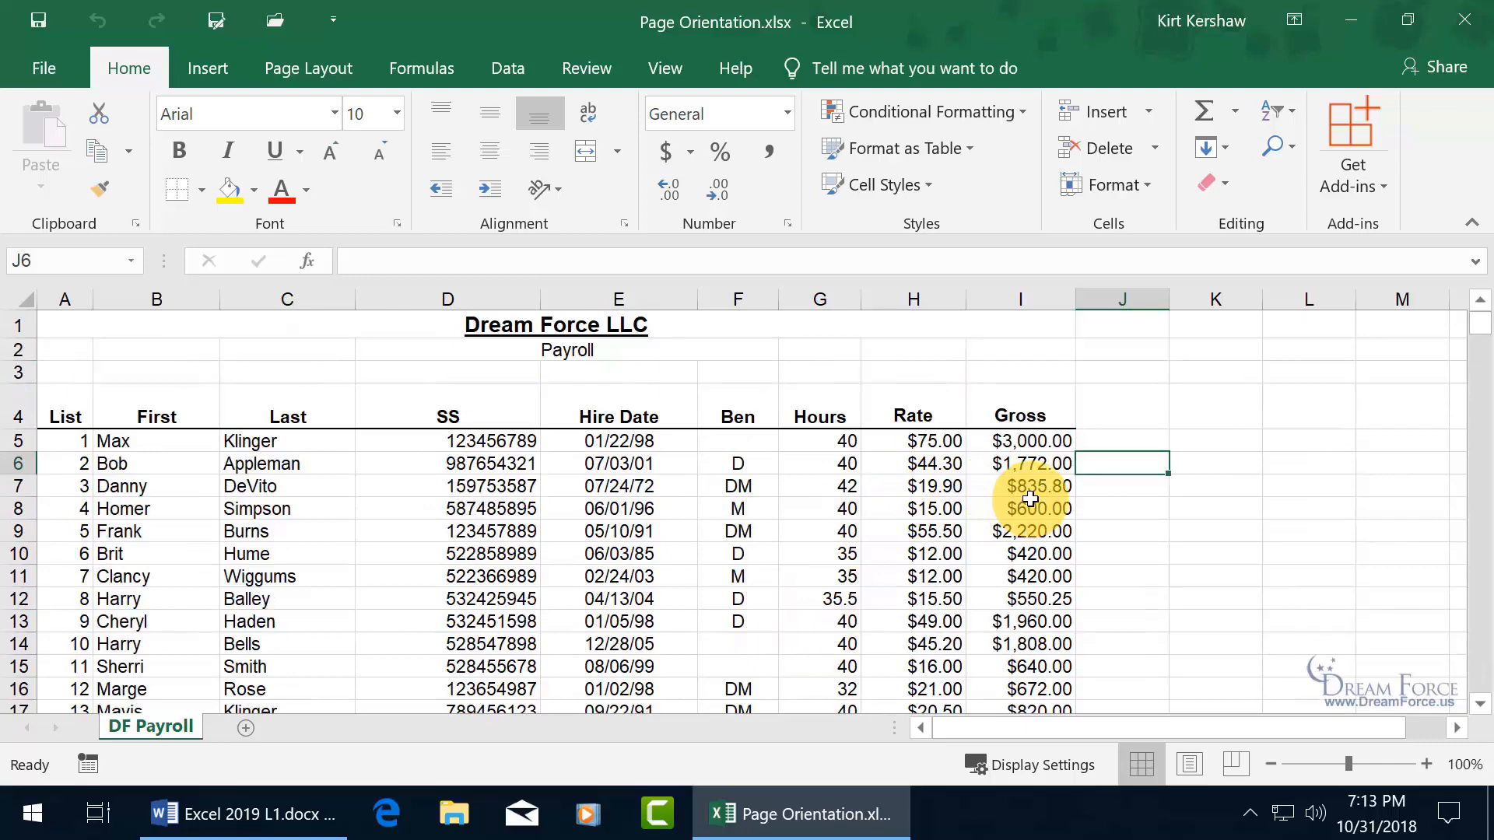
pyautogui.scroll(-11, 1030, 498)
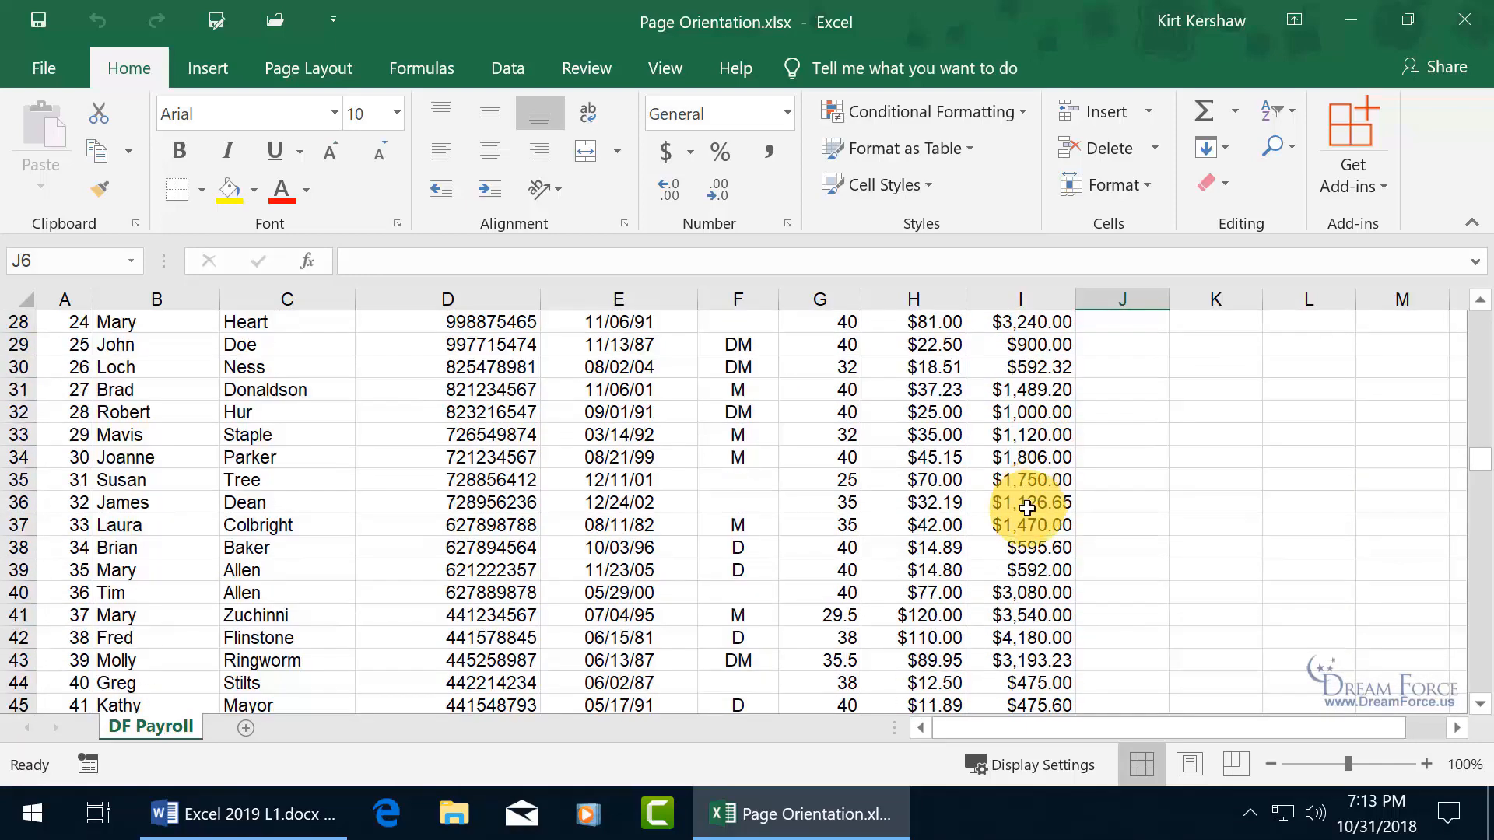
pyautogui.scroll(-1, 986, 572)
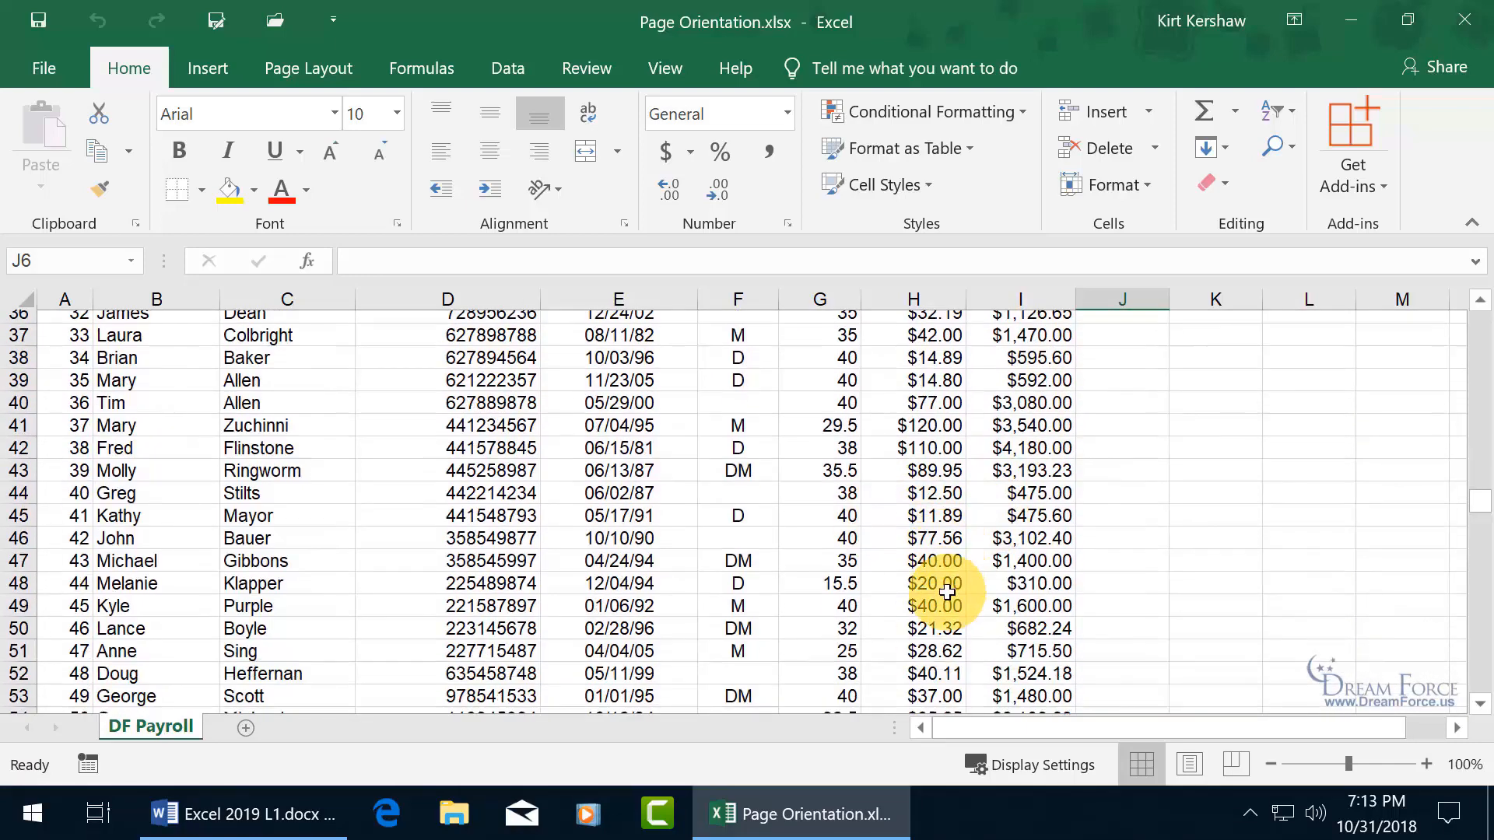
pyautogui.scroll(-3, 981, 557)
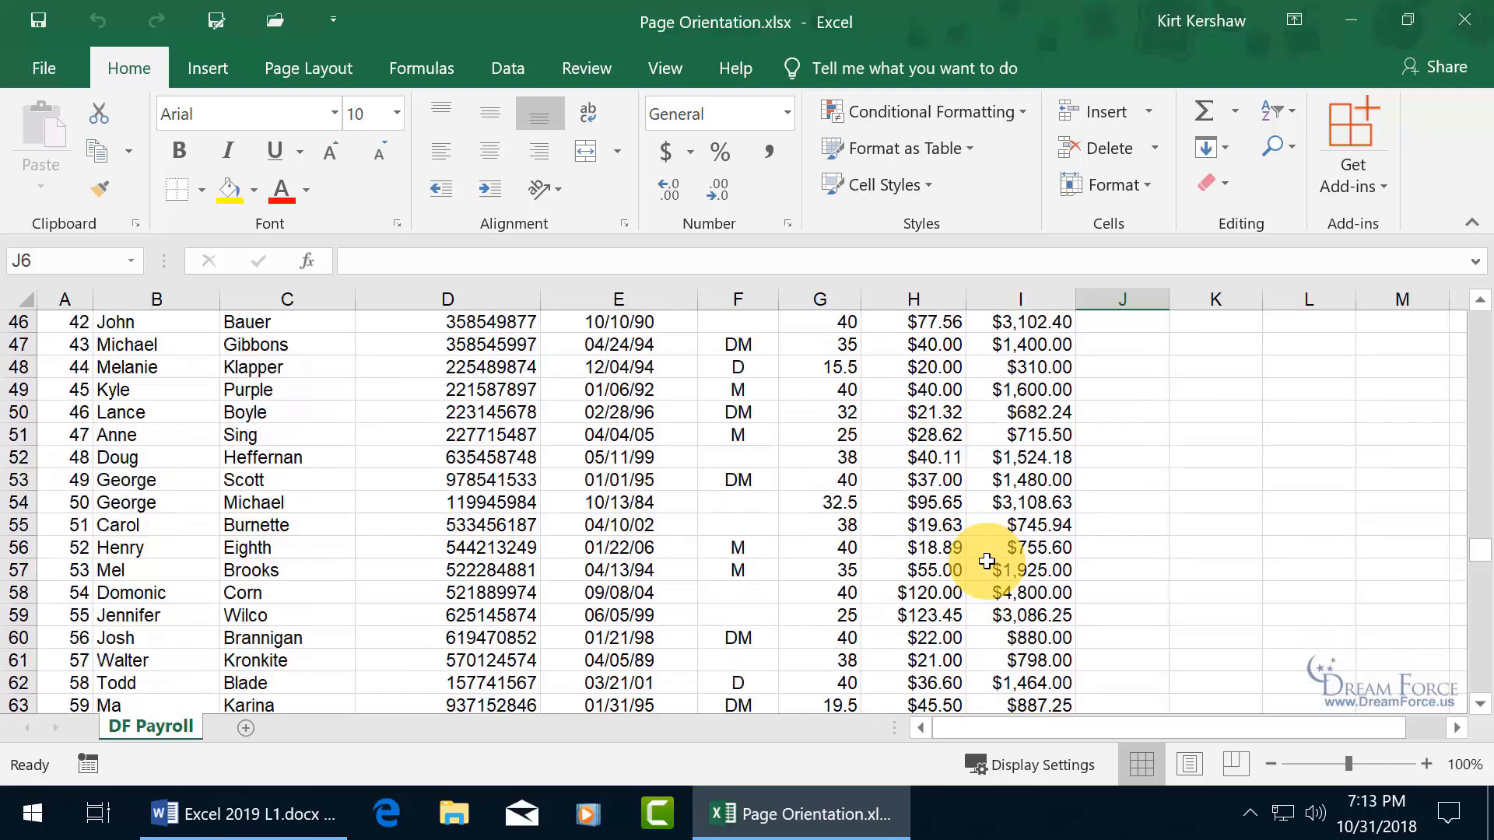
pyautogui.scroll(-2, 986, 561)
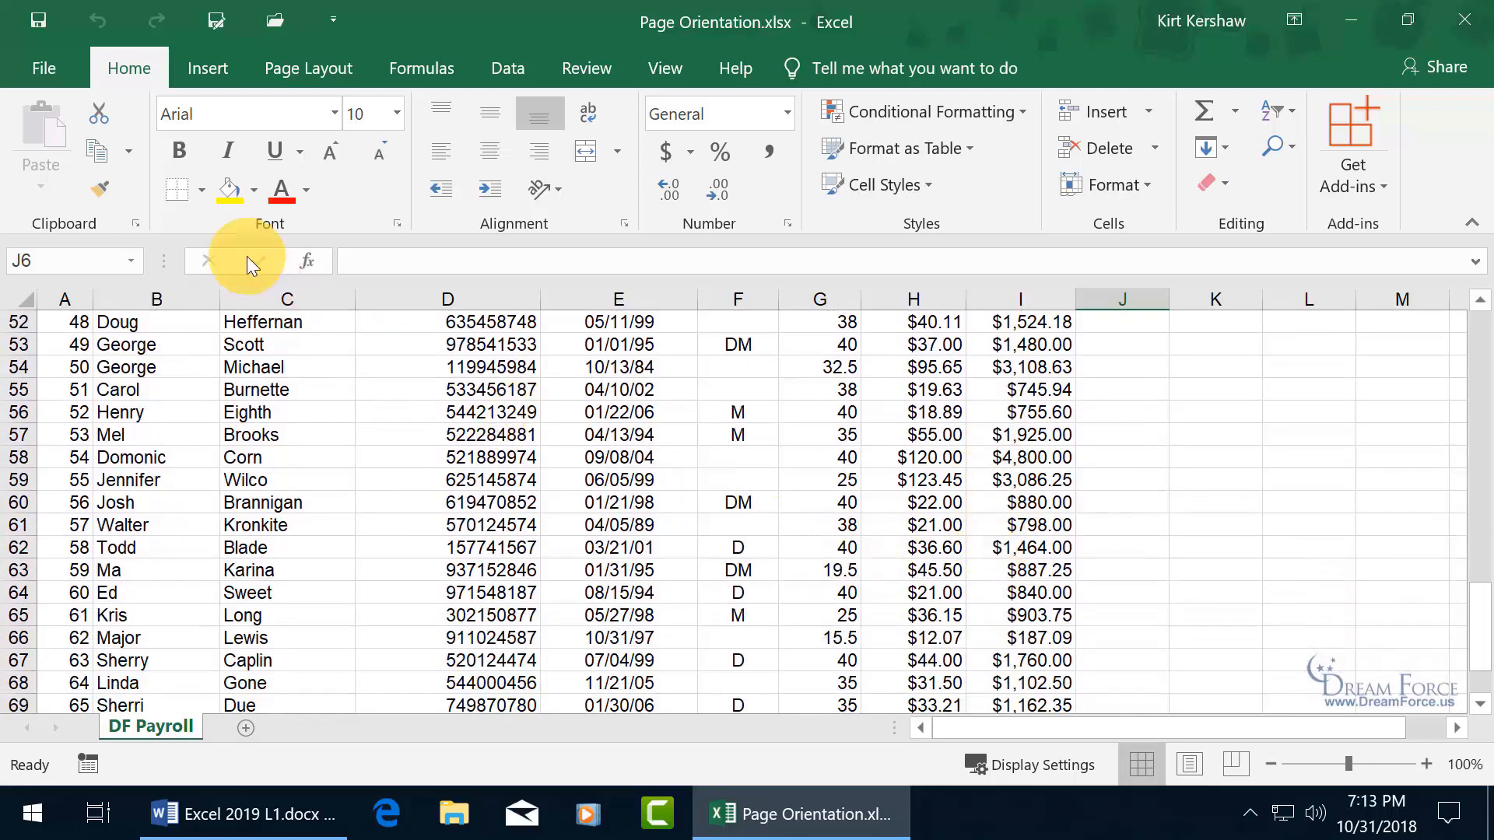
# Open the print preview of the Page Orientation payroll sheet
pyautogui.click(39, 72)
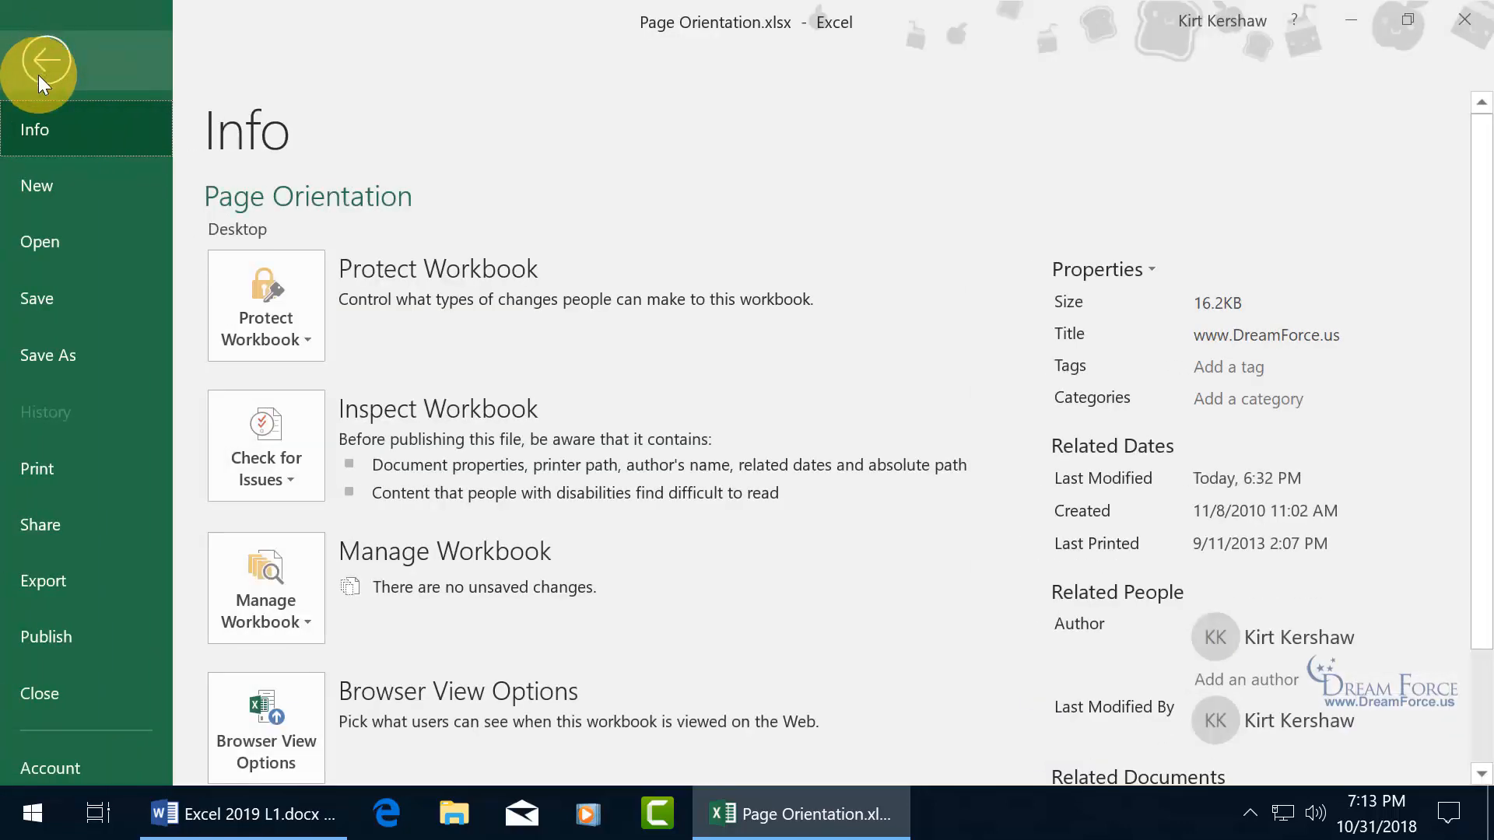
pyautogui.click(87, 465)
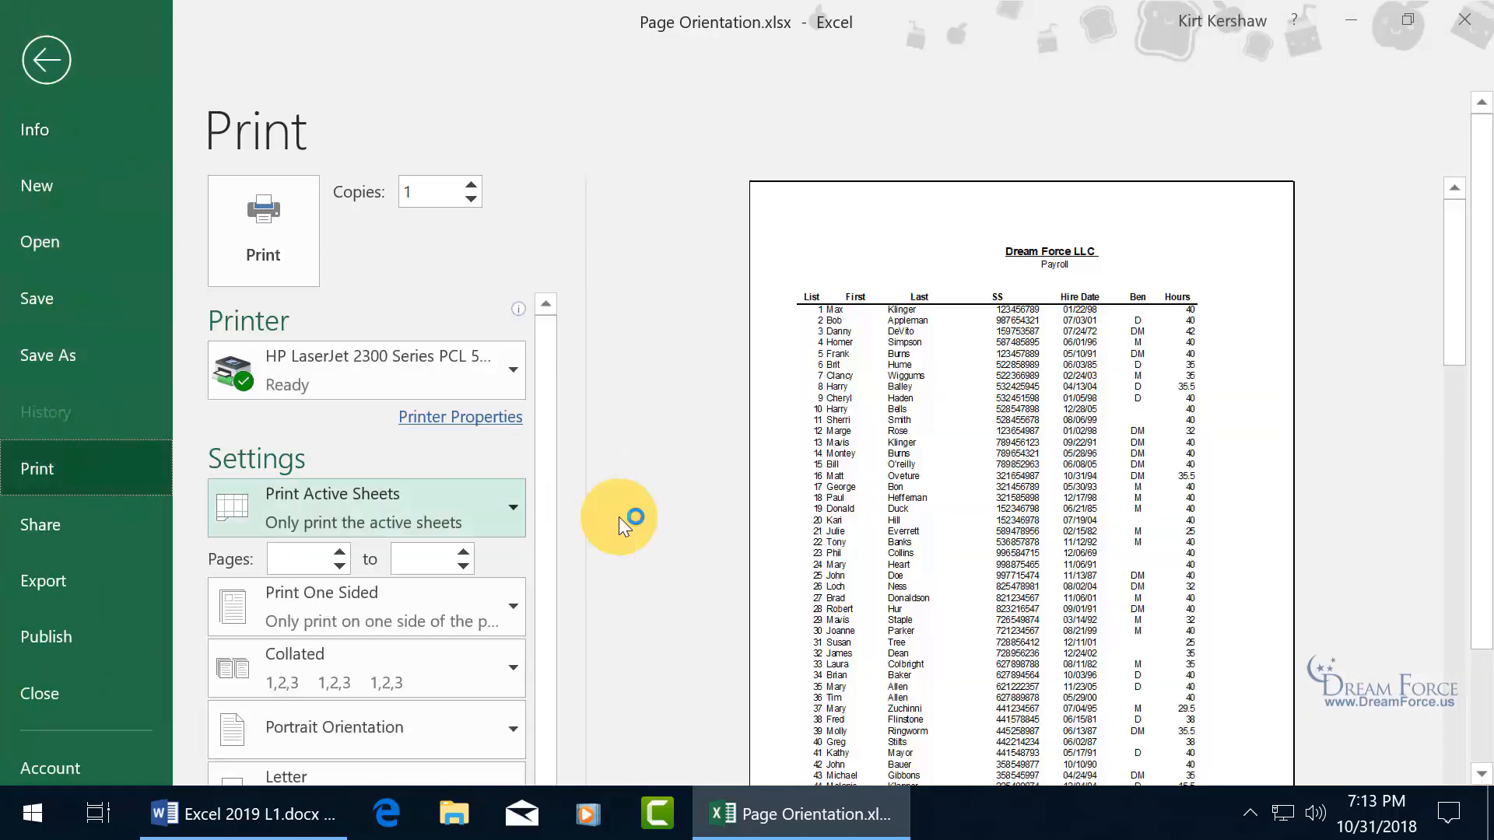
pyautogui.moveTo(1482, 307); pyautogui.dragTo(1477, 445)
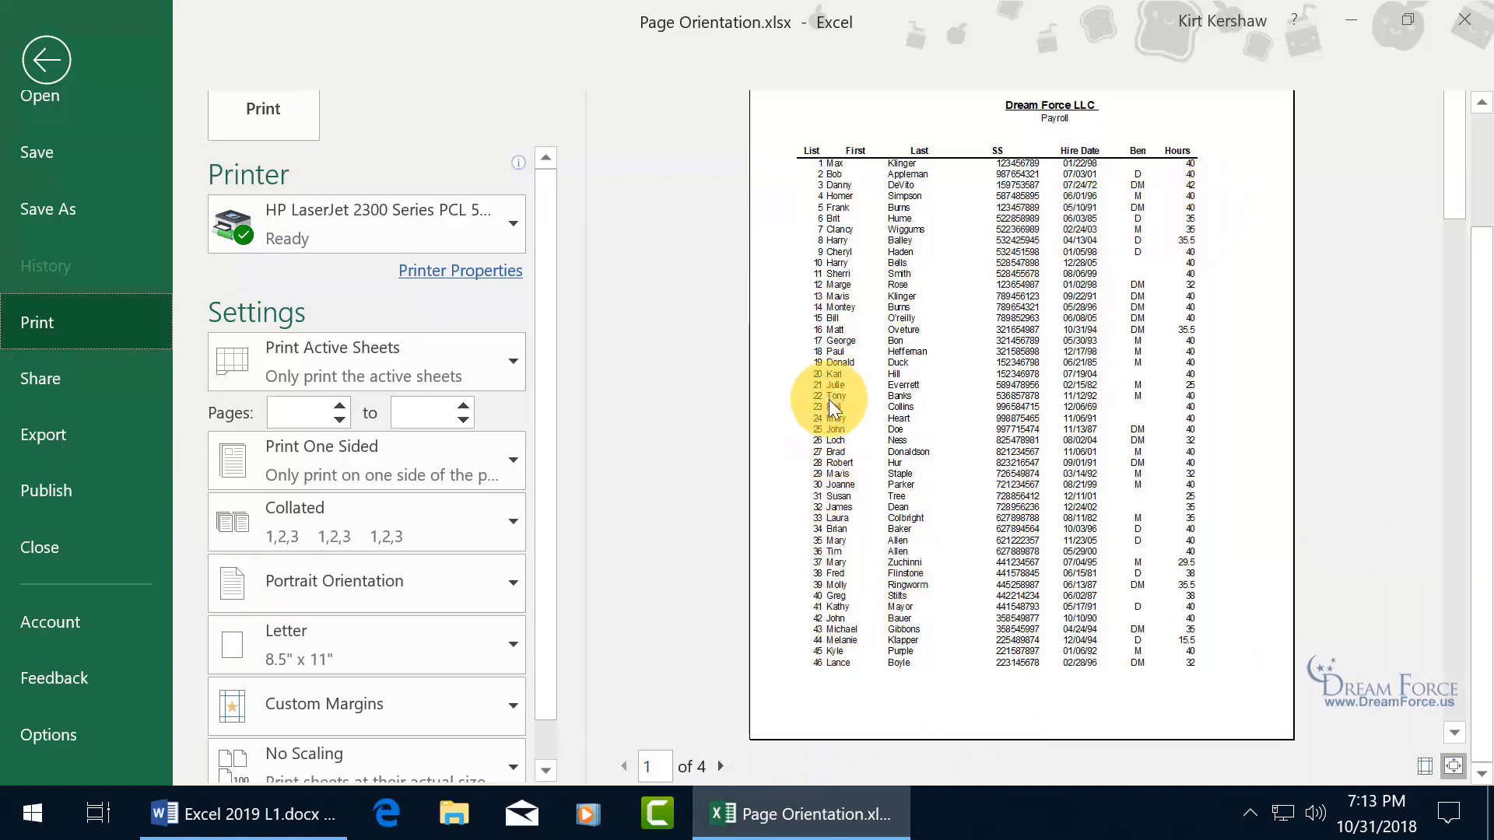
# Page through preview pages 2 to 4, where Rate and Gross print separately from names
pyautogui.click(716, 766)
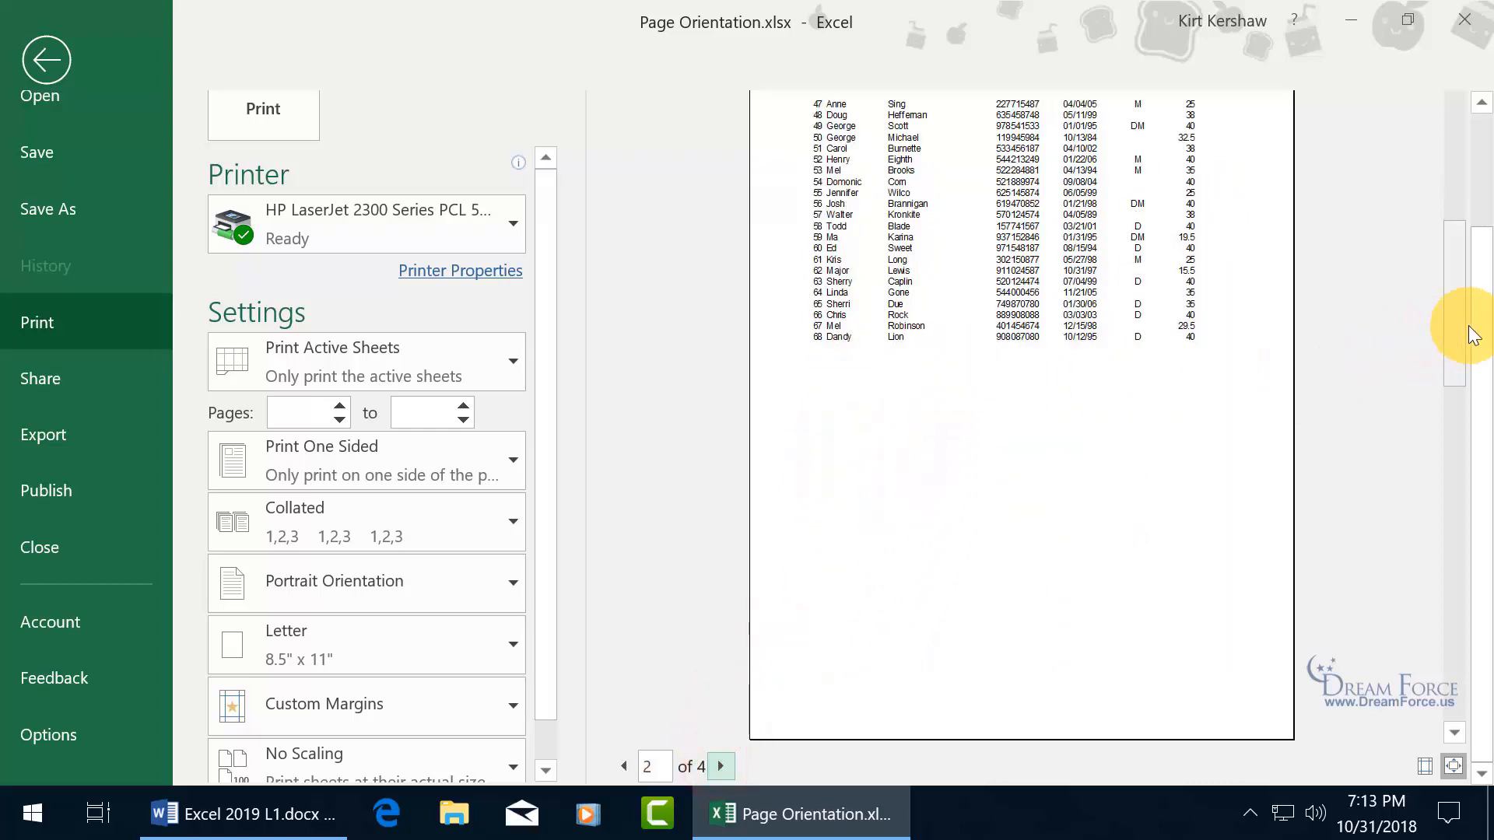
pyautogui.moveTo(1470, 323); pyautogui.dragTo(1470, 273)
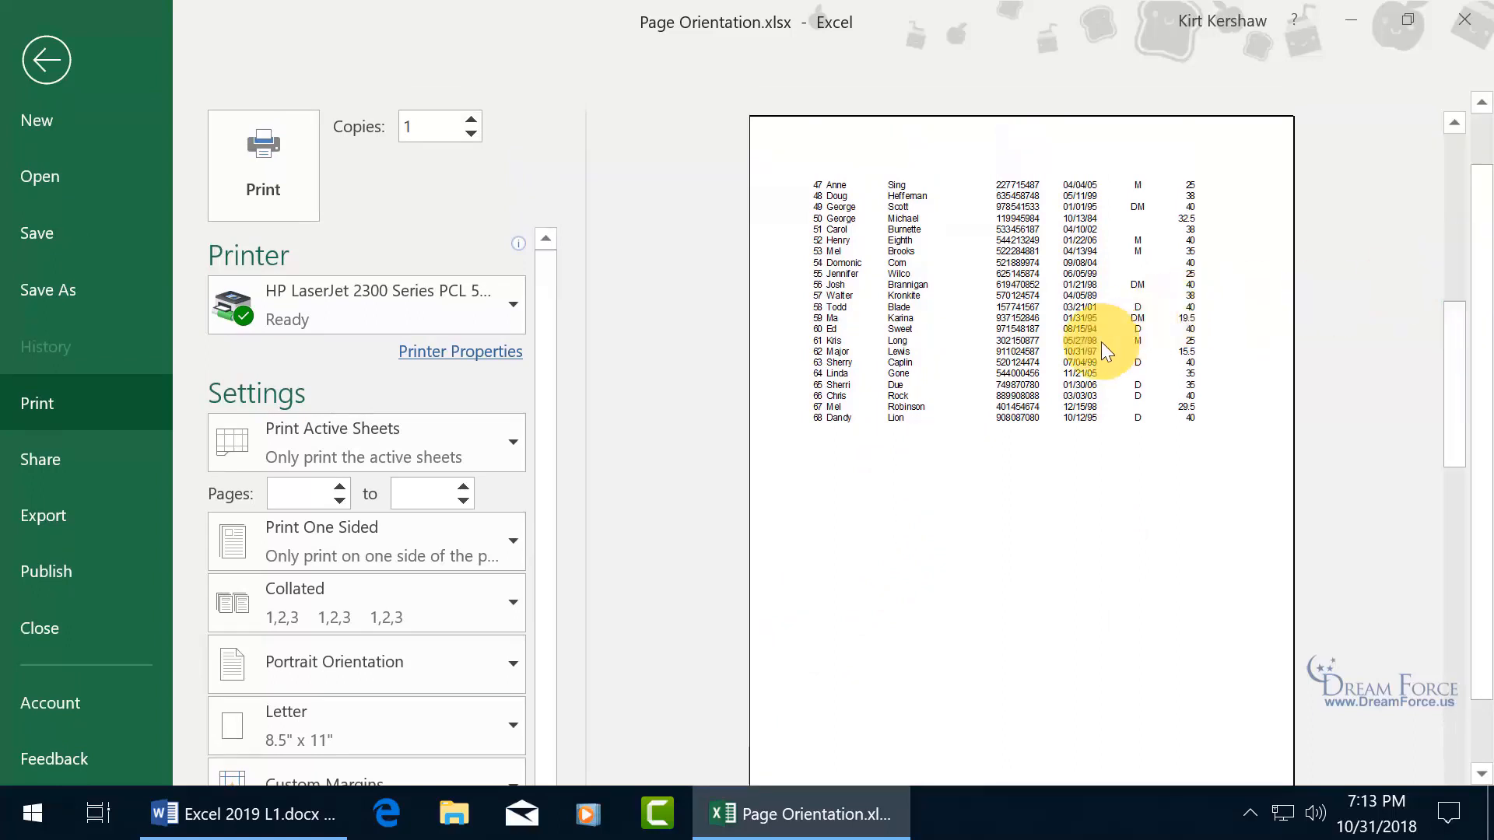
pyautogui.moveTo(1469, 417); pyautogui.dragTo(1468, 486)
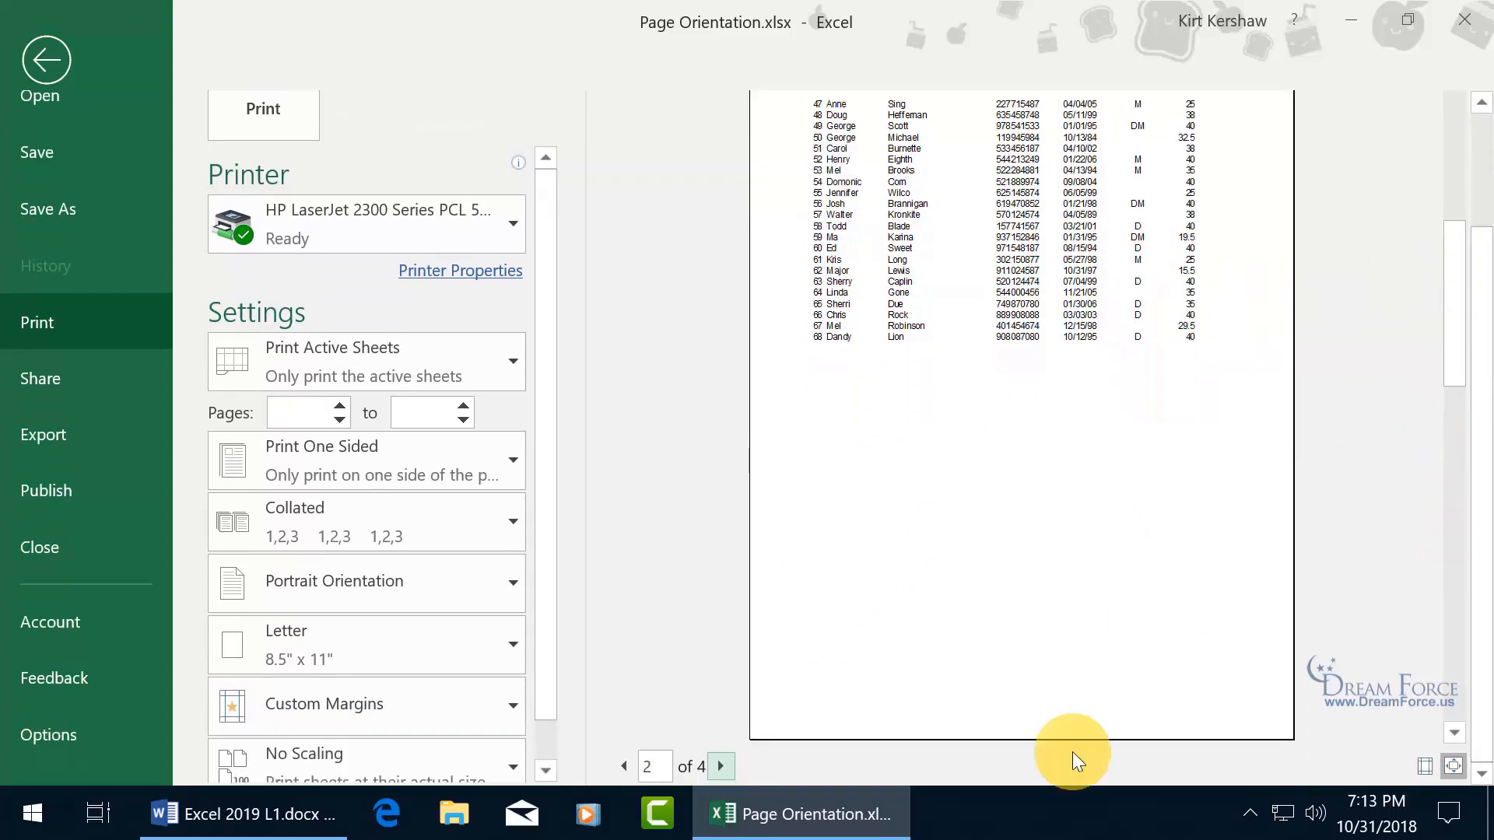
pyautogui.click(721, 766)
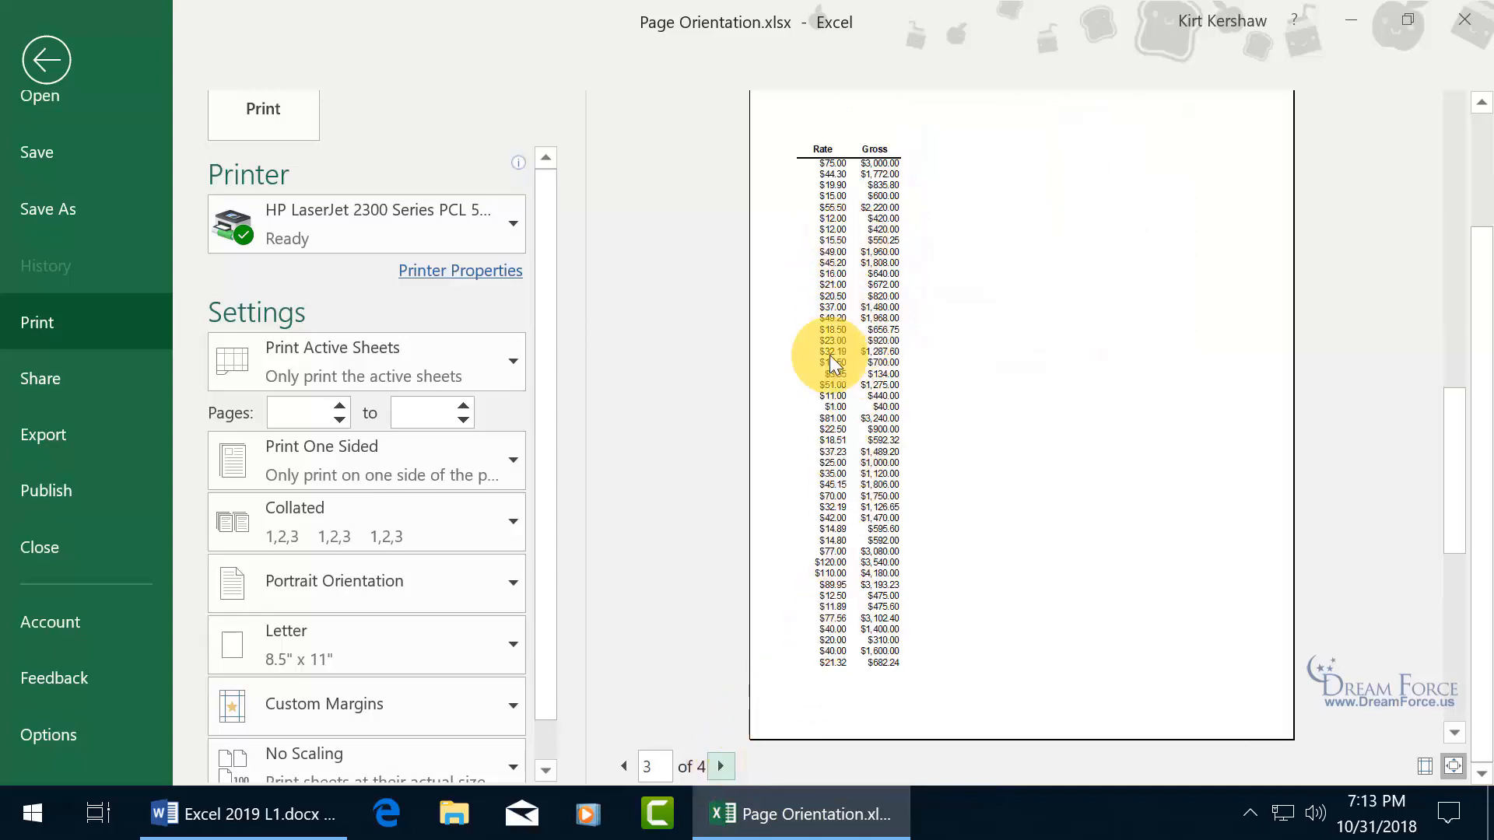
pyautogui.click(721, 766)
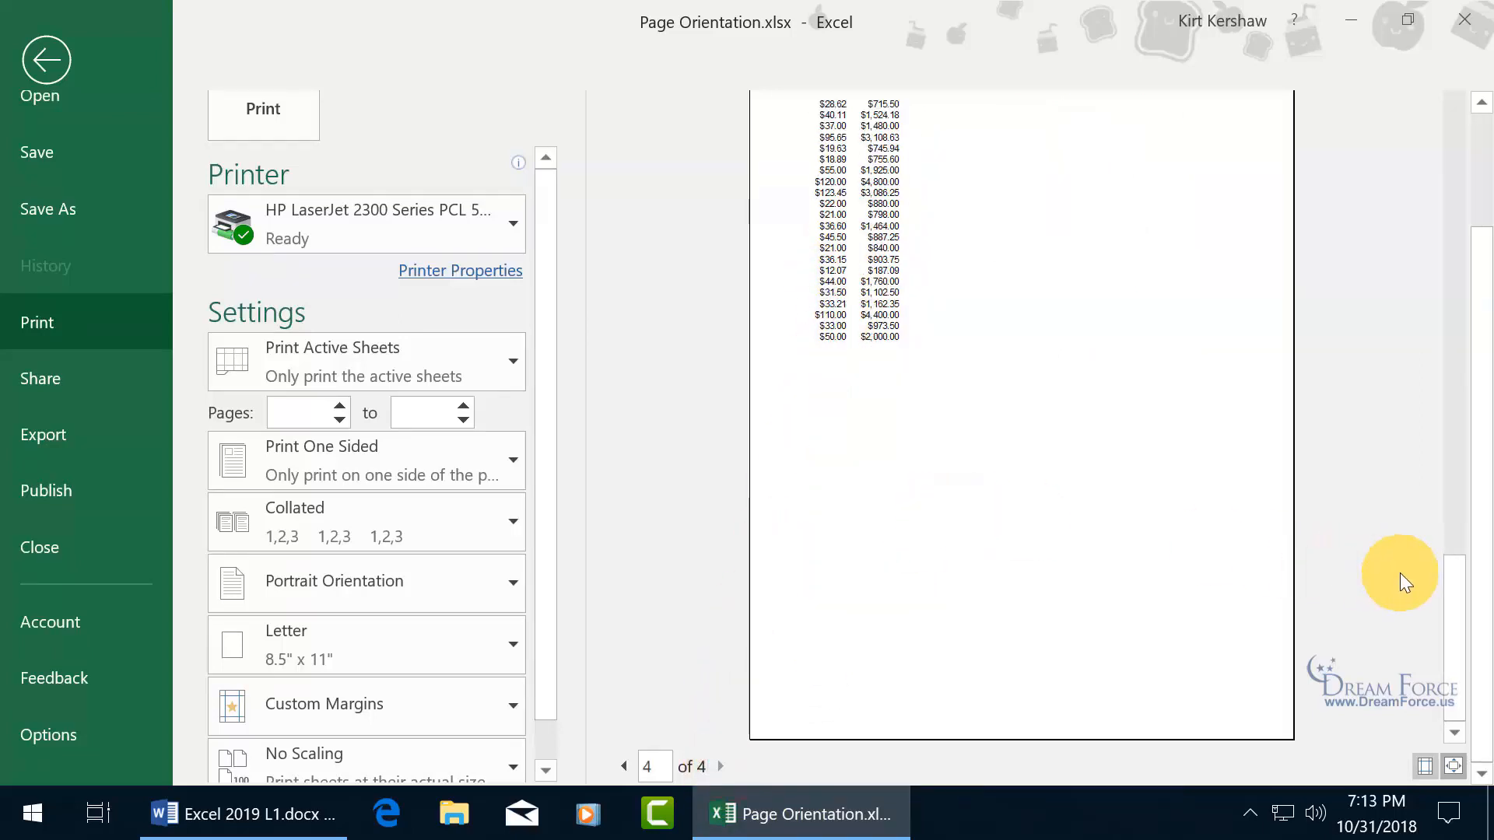
pyautogui.moveTo(1483, 616); pyautogui.dragTo(1474, 524)
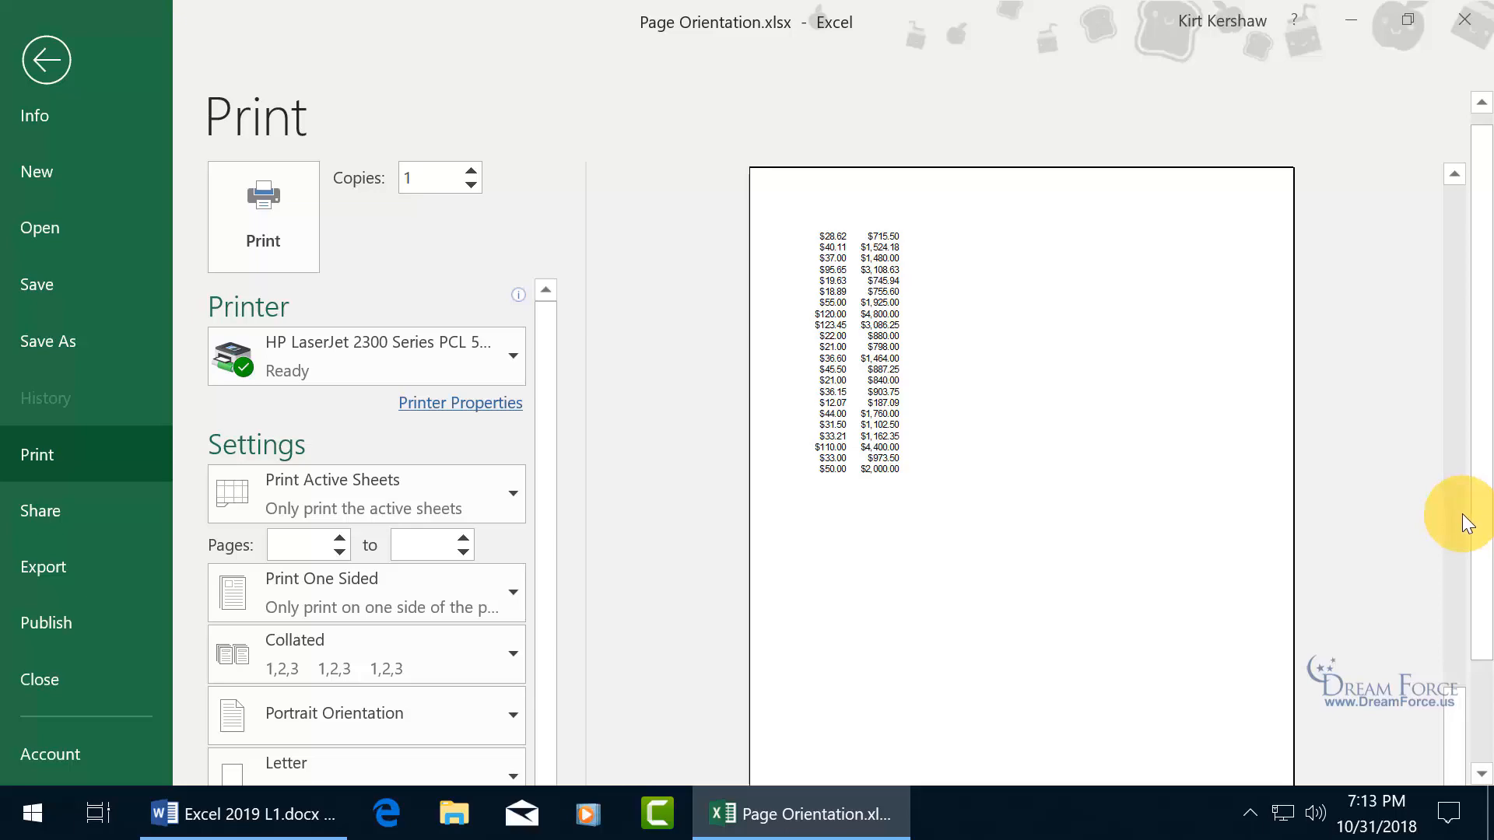
# Exit the print preview and scroll back to the top of the DF Payroll sheet
pyautogui.click(48, 59)
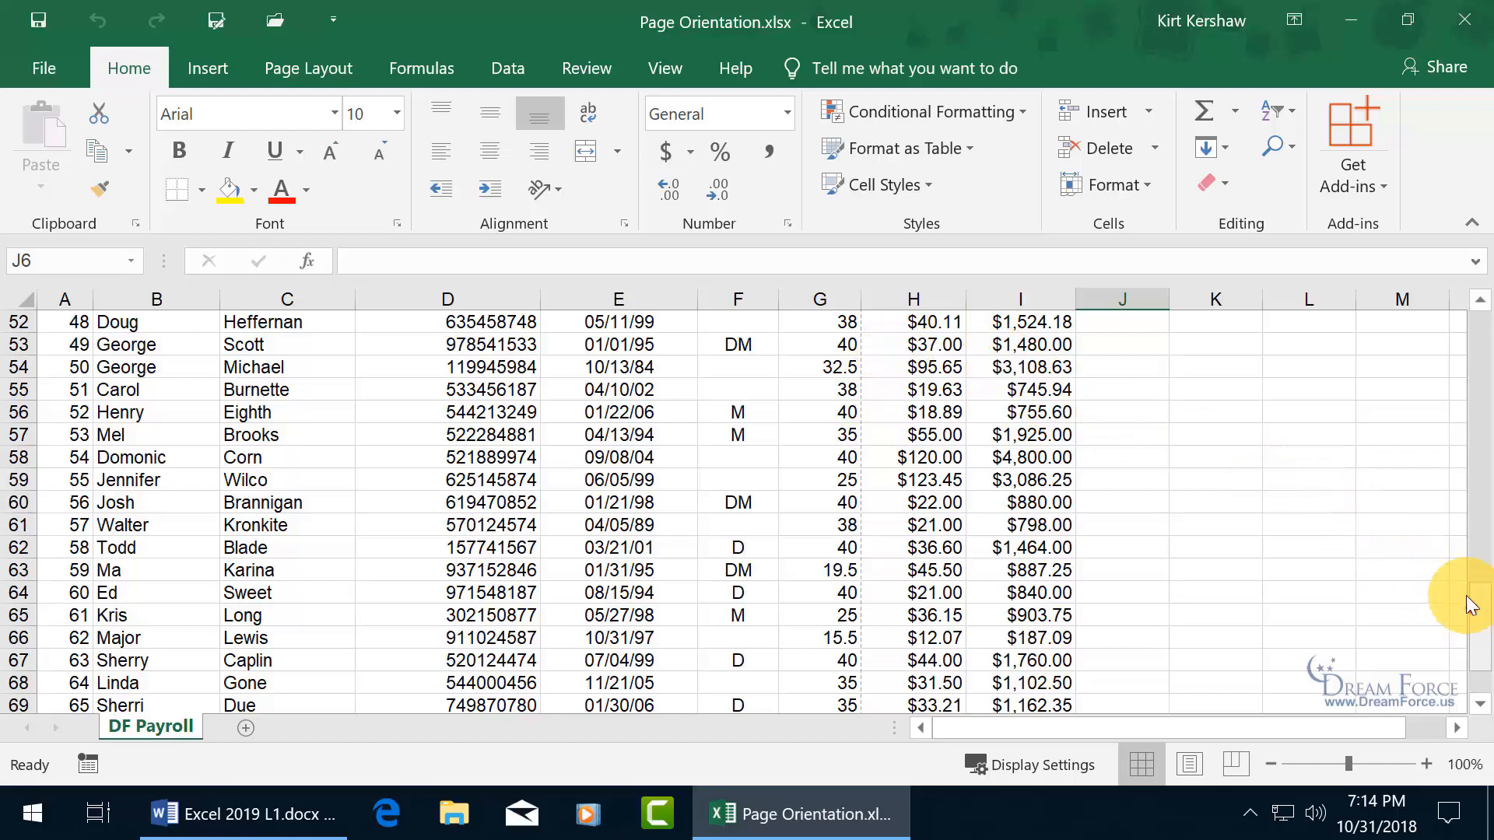
pyautogui.moveTo(1468, 606); pyautogui.dragTo(1451, 537)
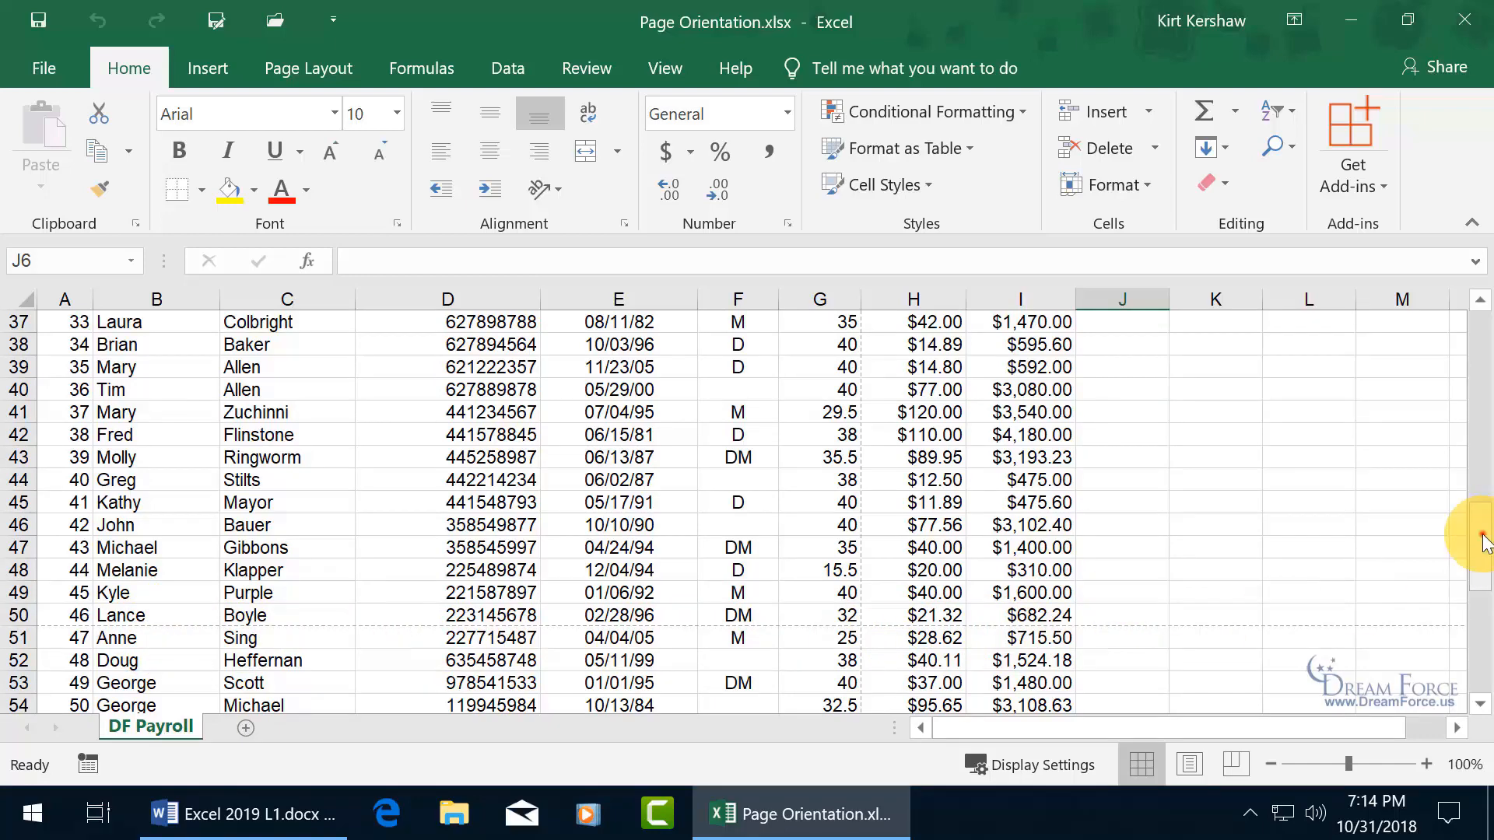
pyautogui.moveTo(1482, 539); pyautogui.dragTo(1471, 324)
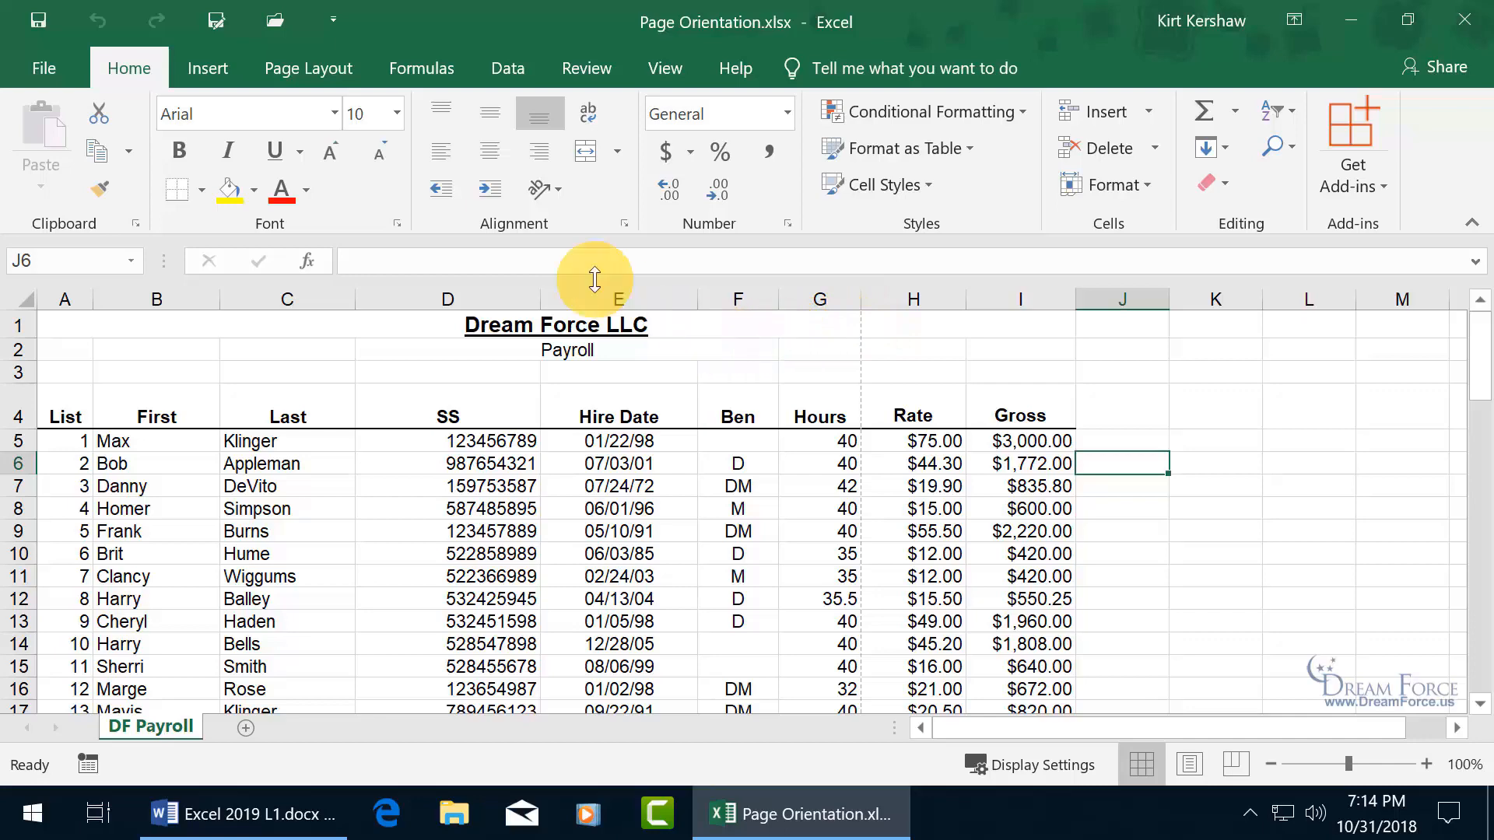
# Look over the Page Layout Orientation choices, then bring up the workbook's File Info page
pyautogui.click(311, 78)
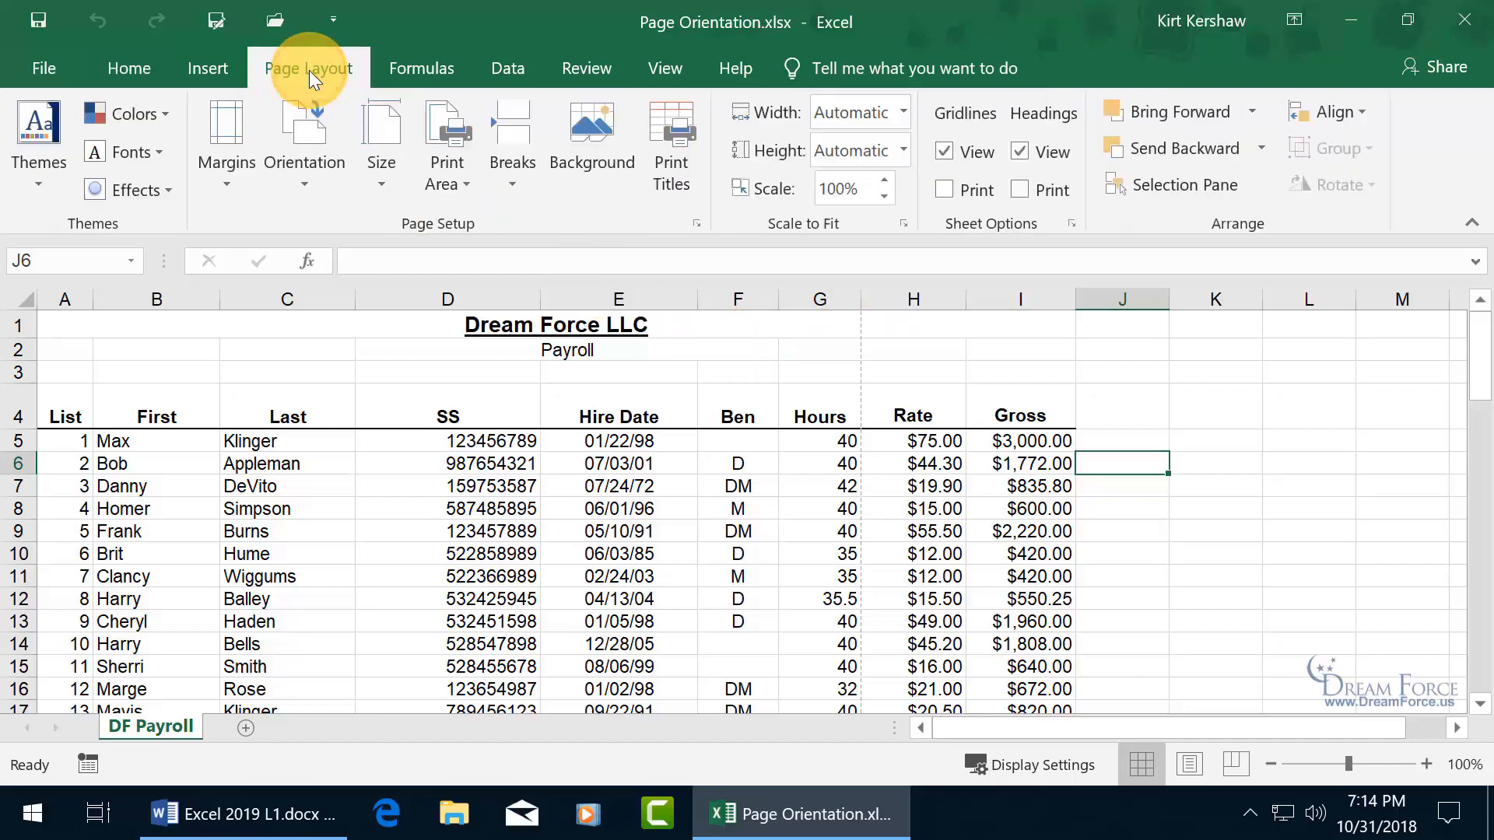
pyautogui.click(309, 192)
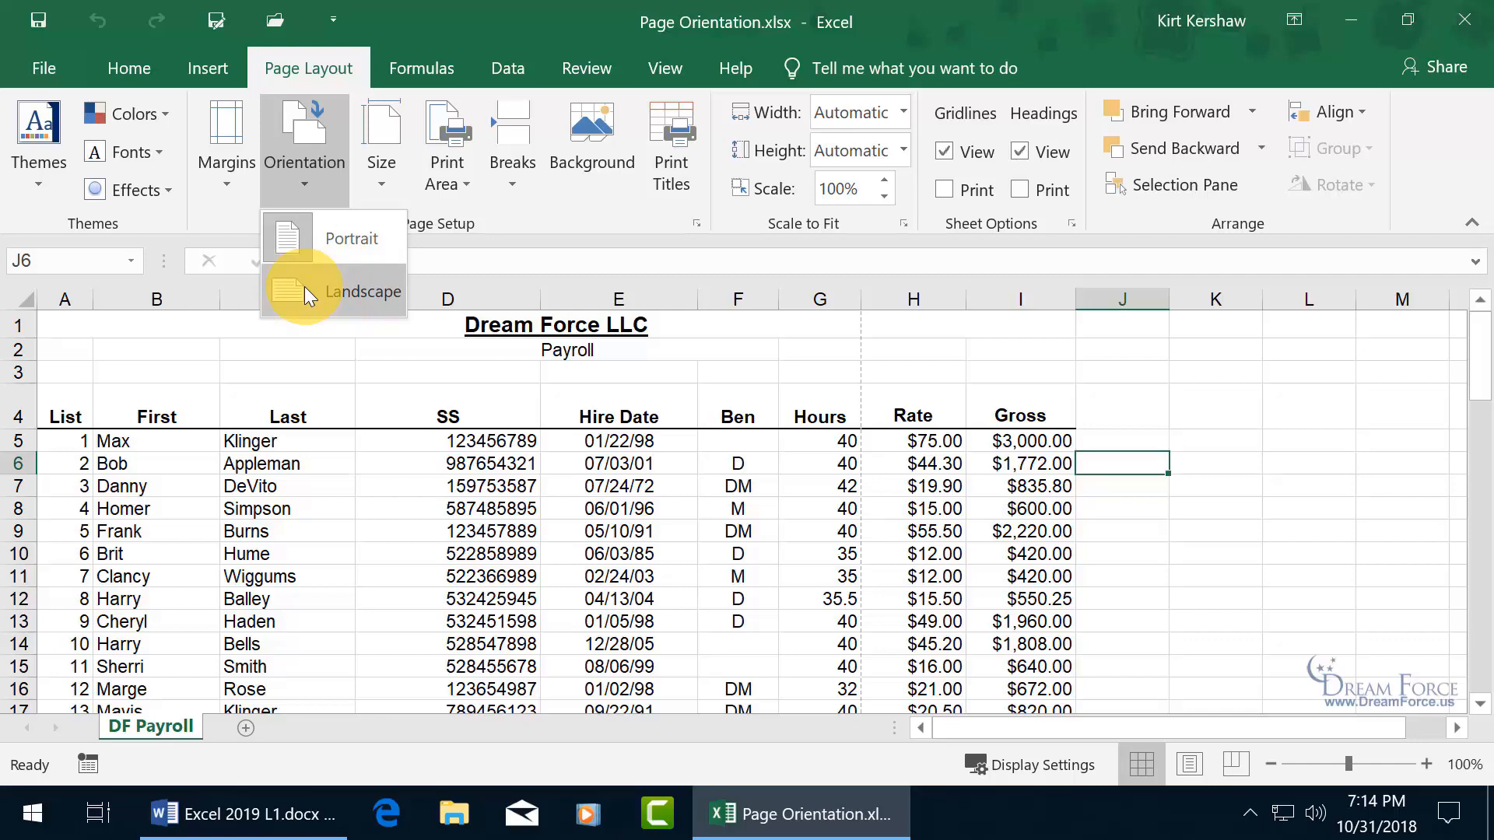
pyautogui.click(48, 69)
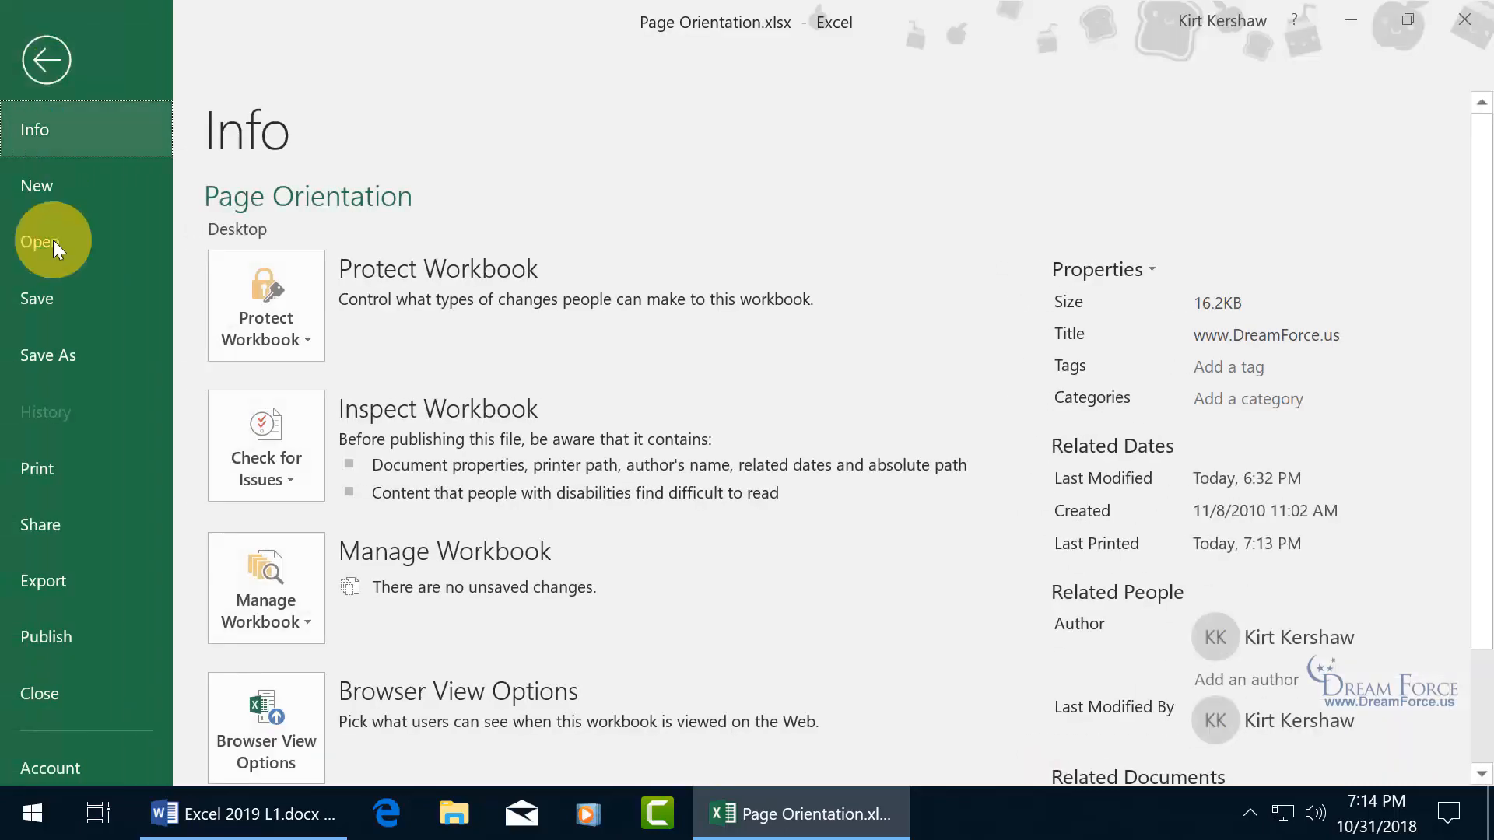
# Switch the printout to Landscape Orientation and preview its second page
pyautogui.click(75, 465)
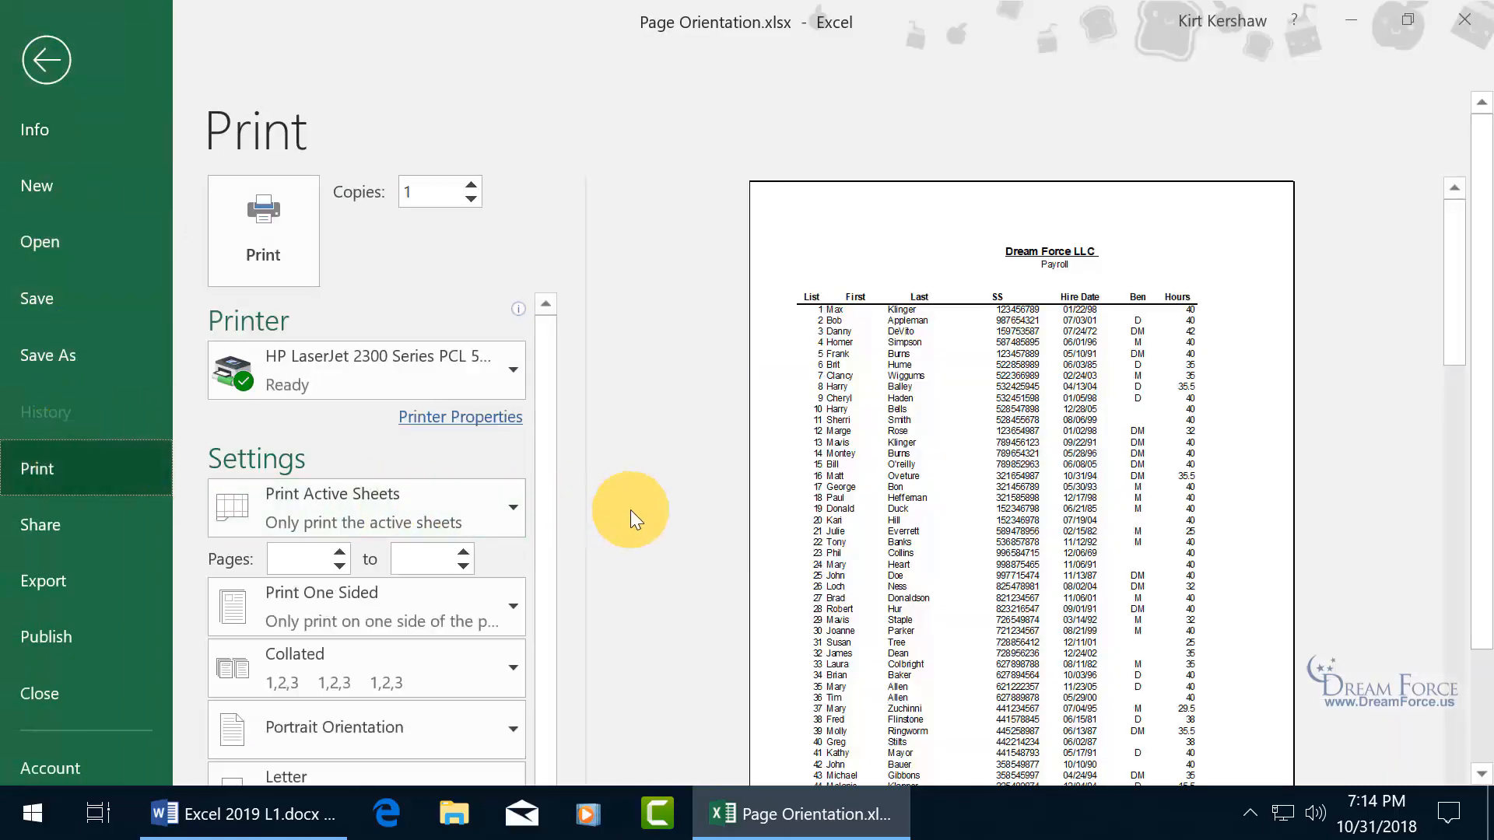
pyautogui.scroll(-3, 630, 510)
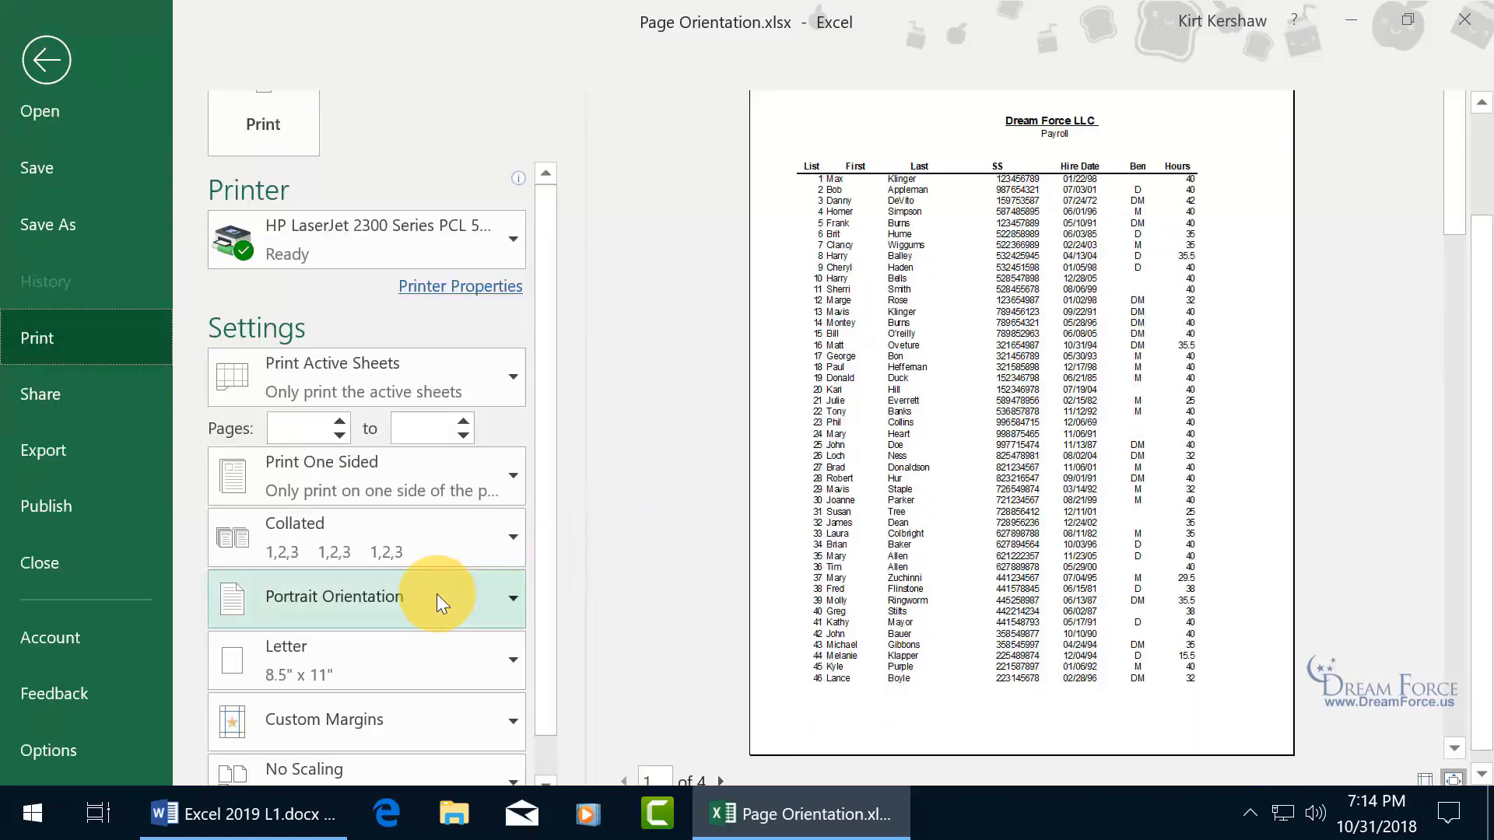
pyautogui.click(436, 595)
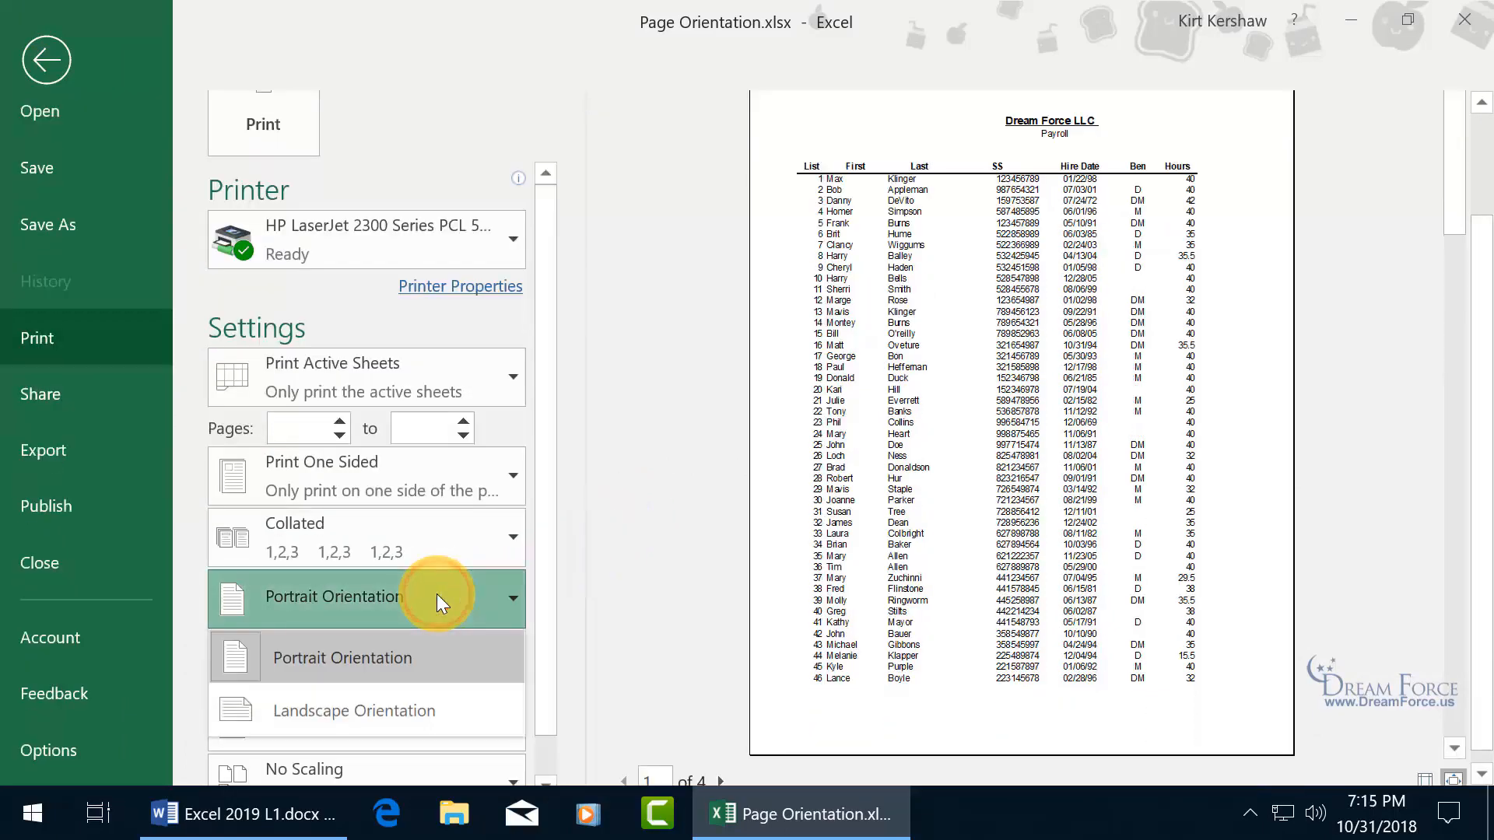
pyautogui.click(403, 716)
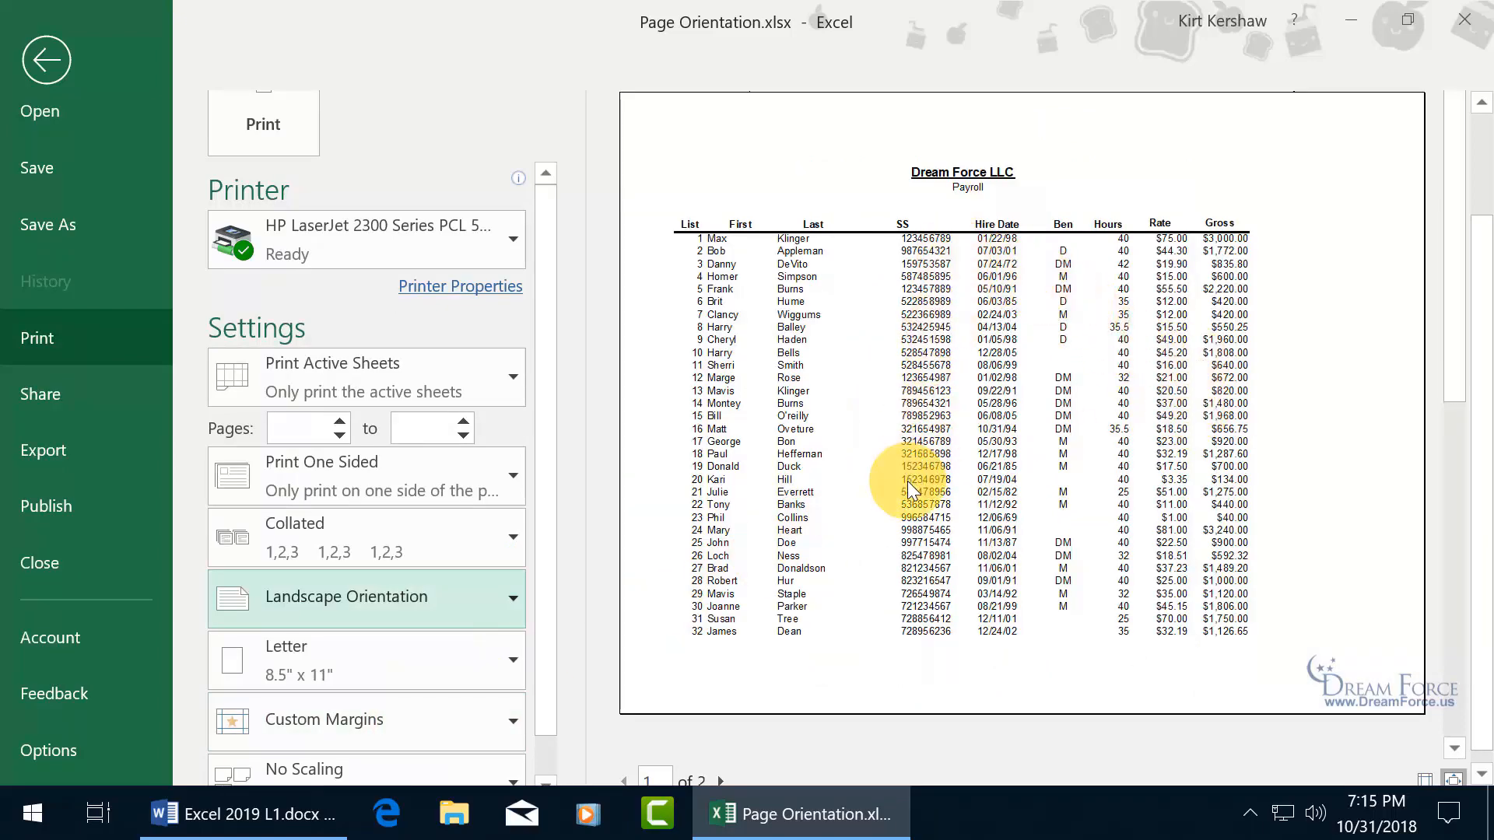
pyautogui.scroll(-1, 1370, 389)
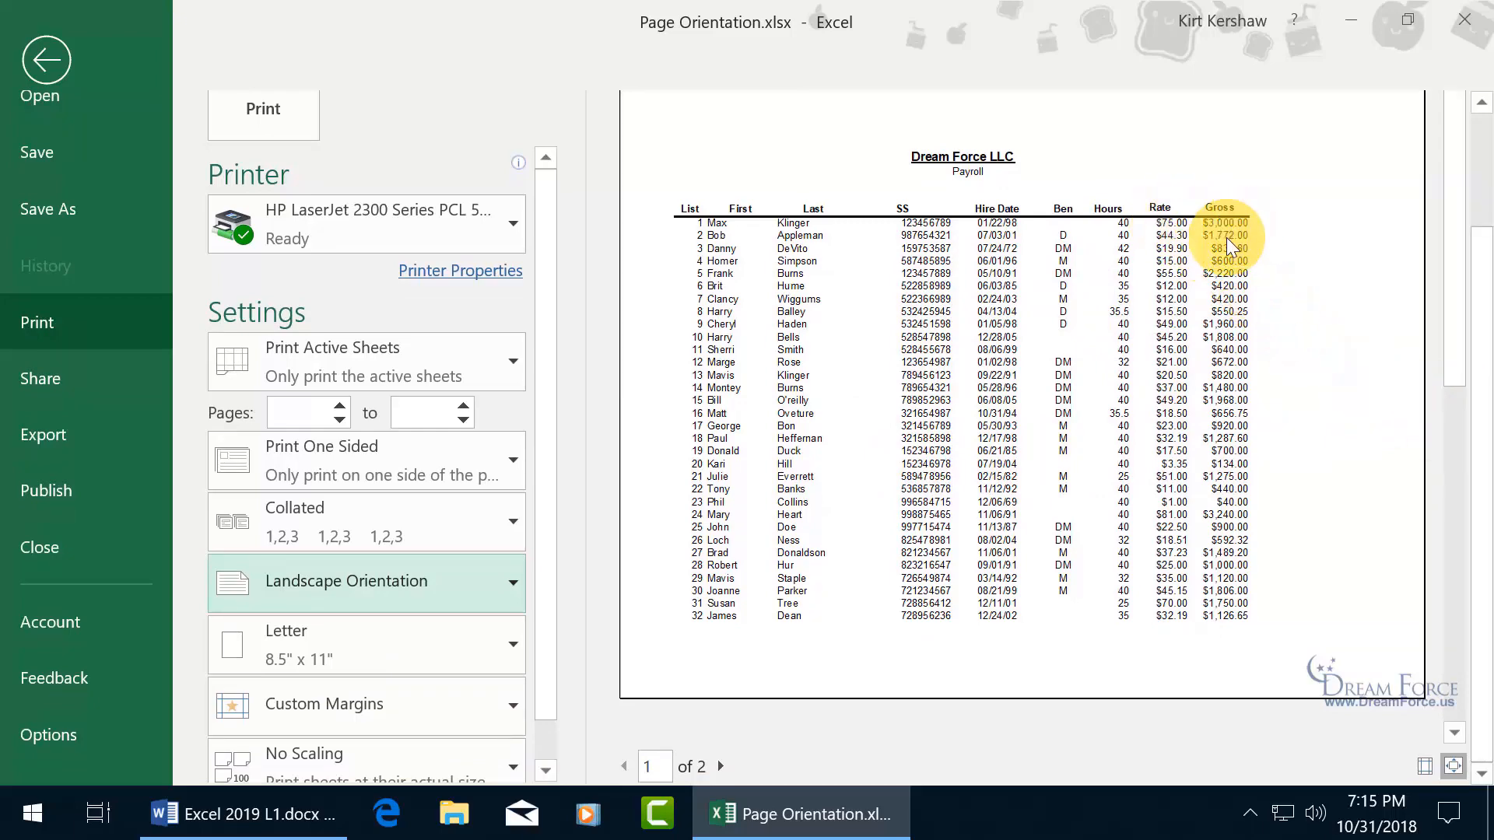
pyautogui.click(722, 766)
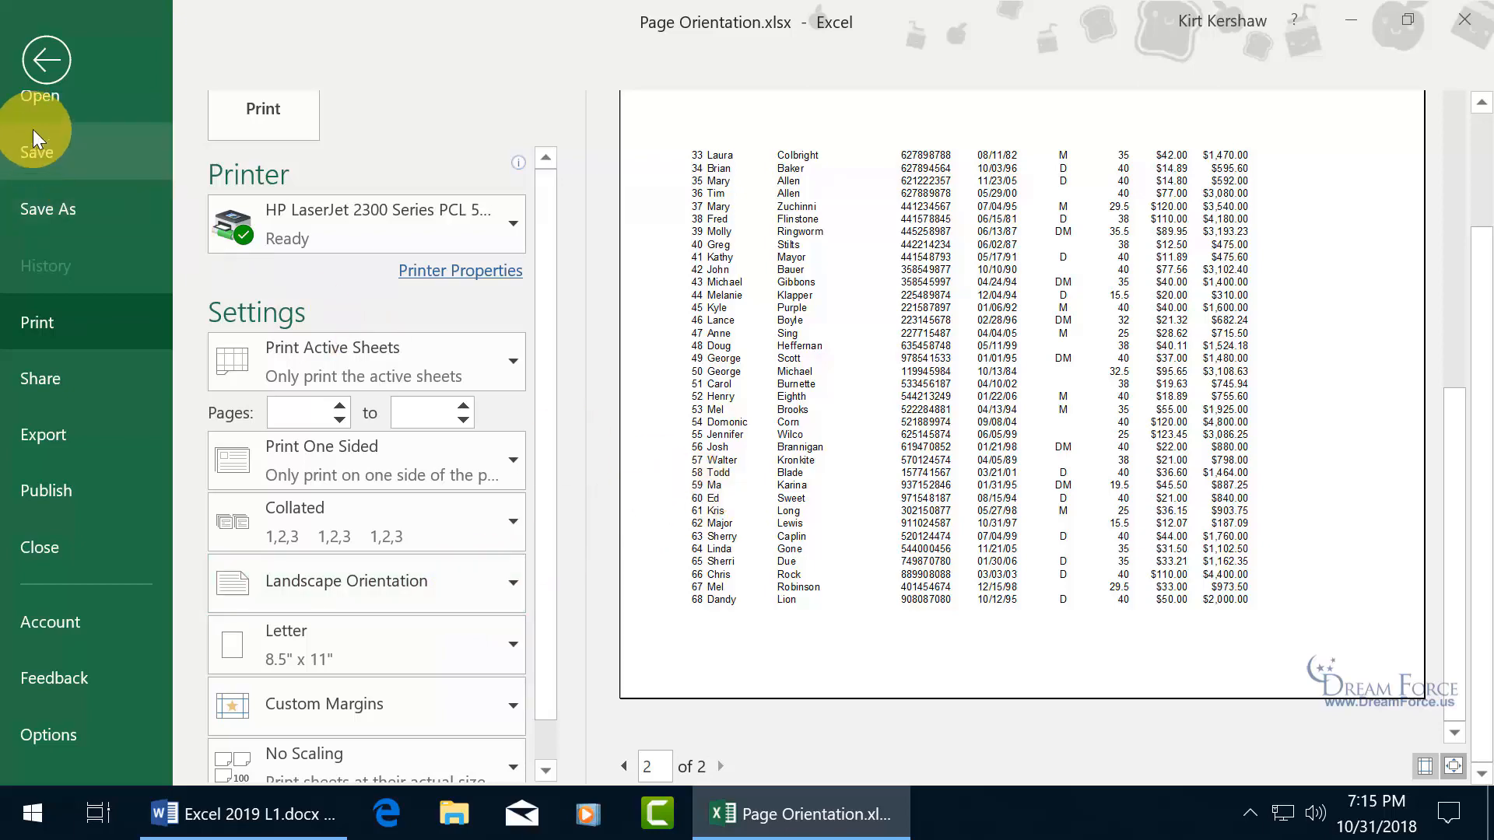
# Set orientation back to Portrait and narrow the SS column D and Hours column G to 6.69
pyautogui.click(53, 65)
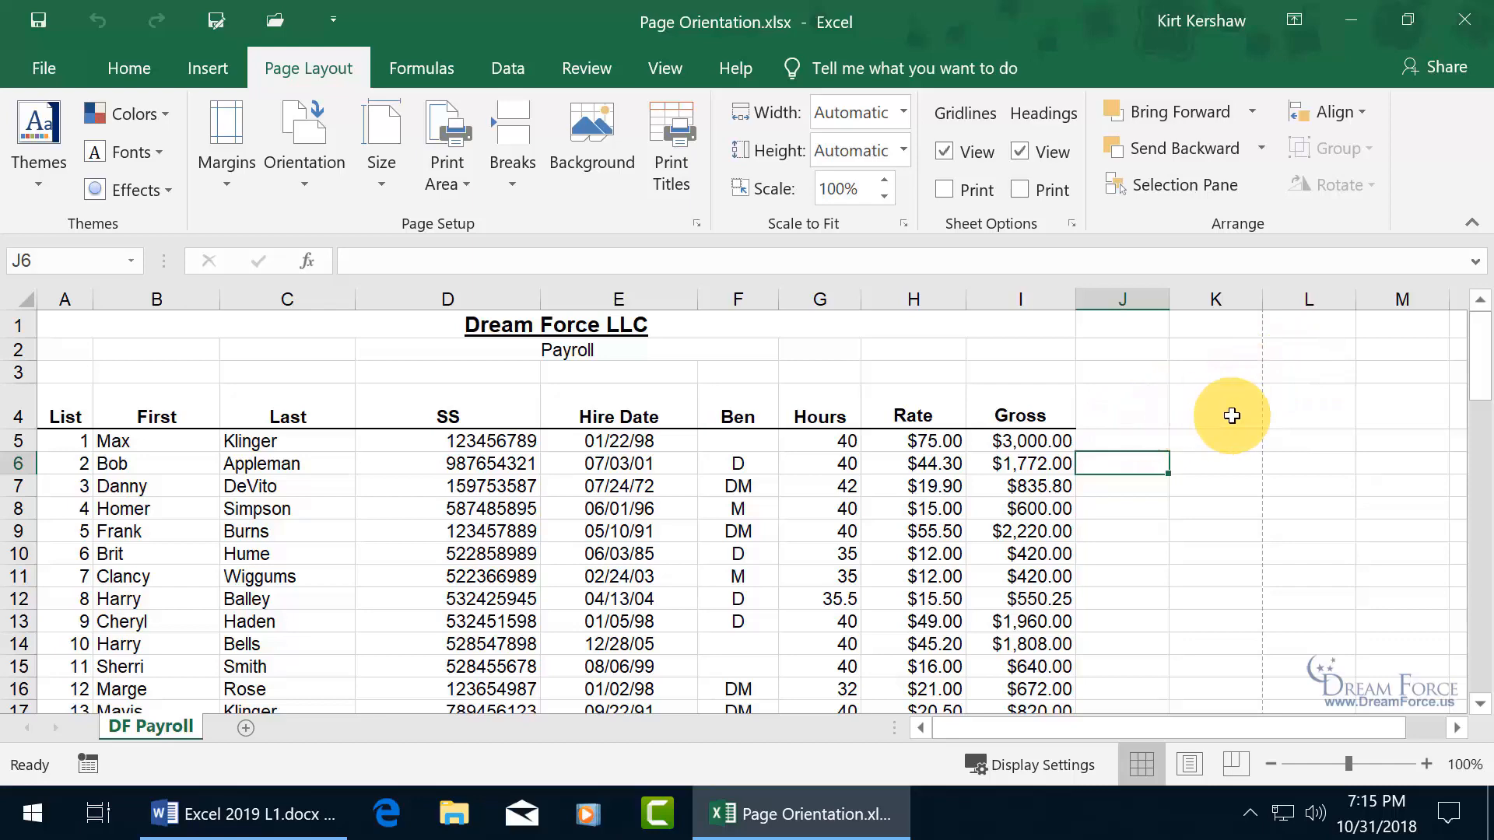
pyautogui.moveTo(540, 300)
pyautogui.mouseDown()
pyautogui.moveTo(416, 311)
pyautogui.moveTo(564, 305)
pyautogui.moveTo(533, 305)
pyautogui.mouseUp()
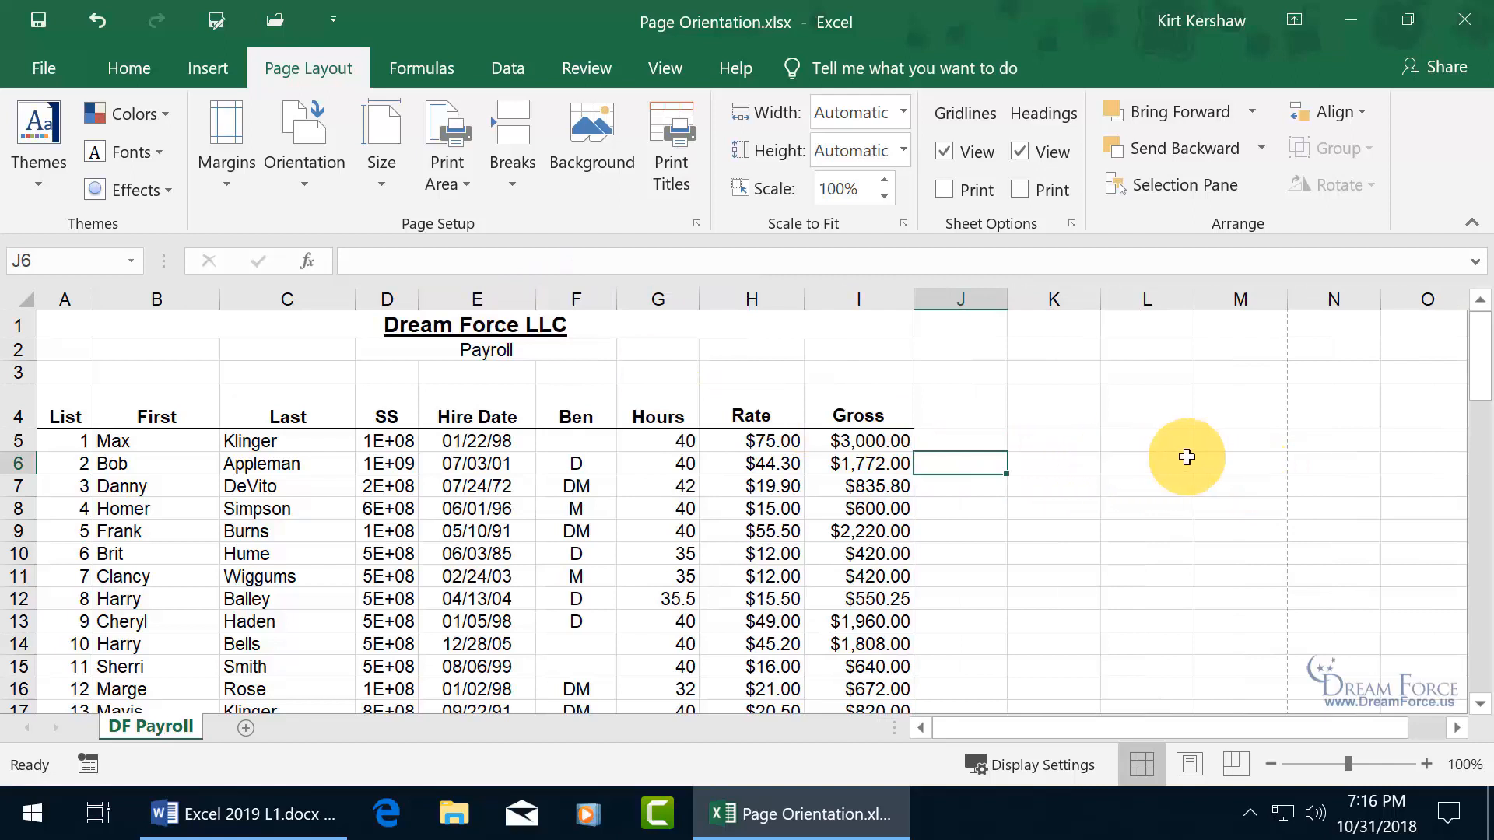
pyautogui.click(305, 174)
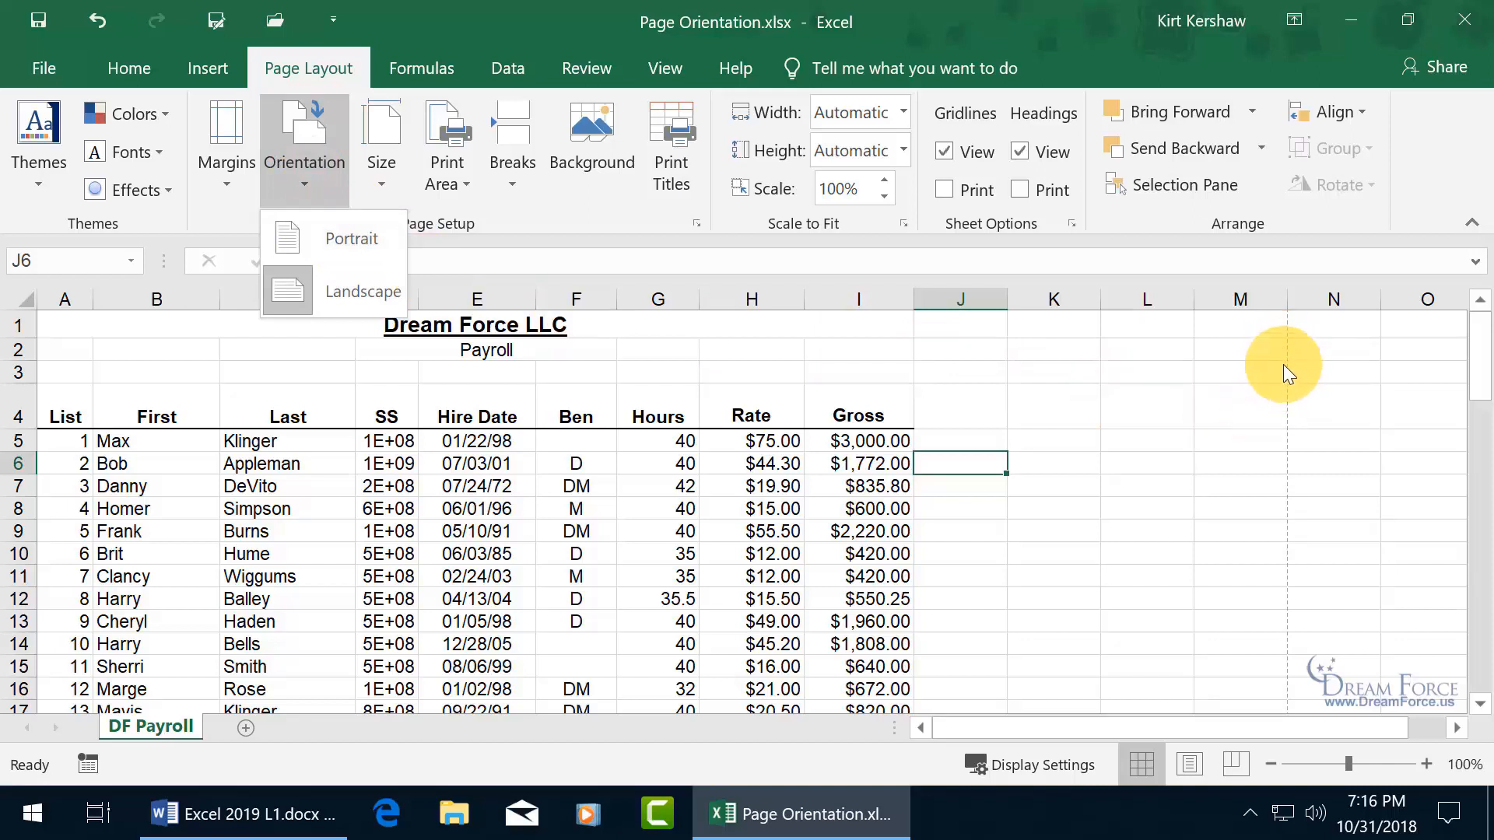
pyautogui.click(325, 243)
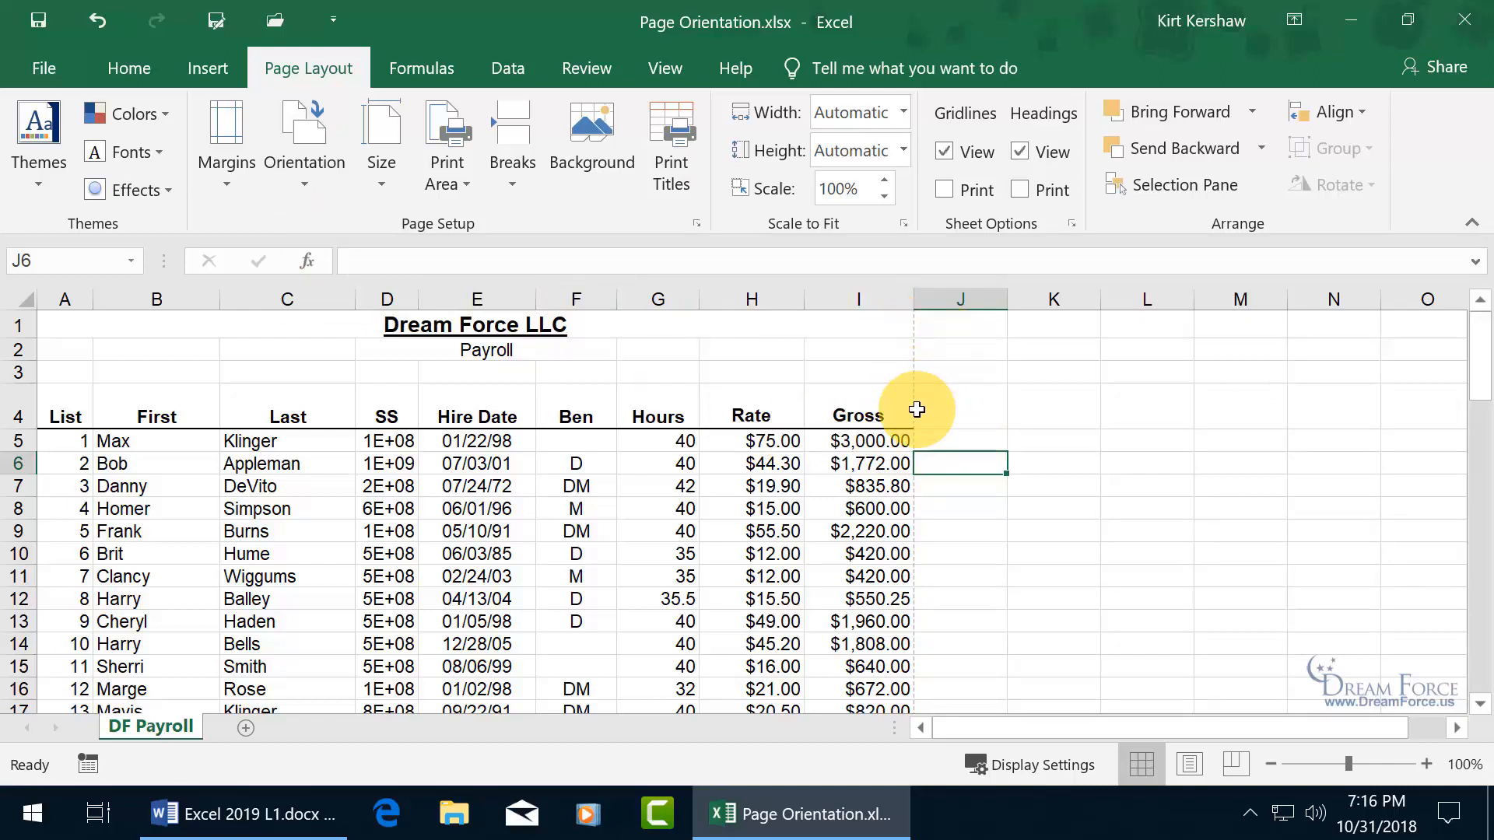
pyautogui.moveTo(698, 308); pyautogui.dragTo(689, 309)
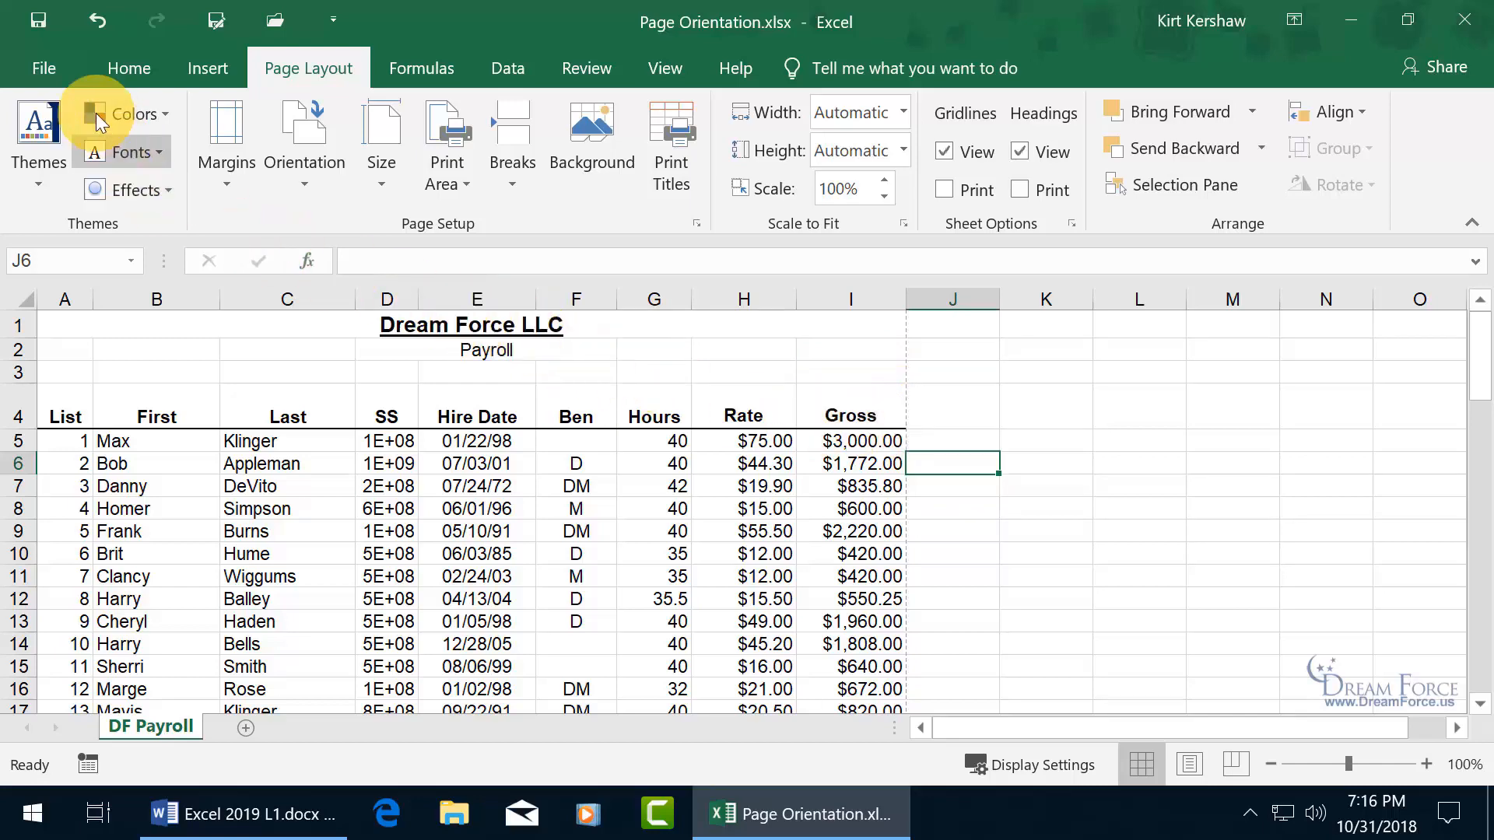
pyautogui.click(40, 68)
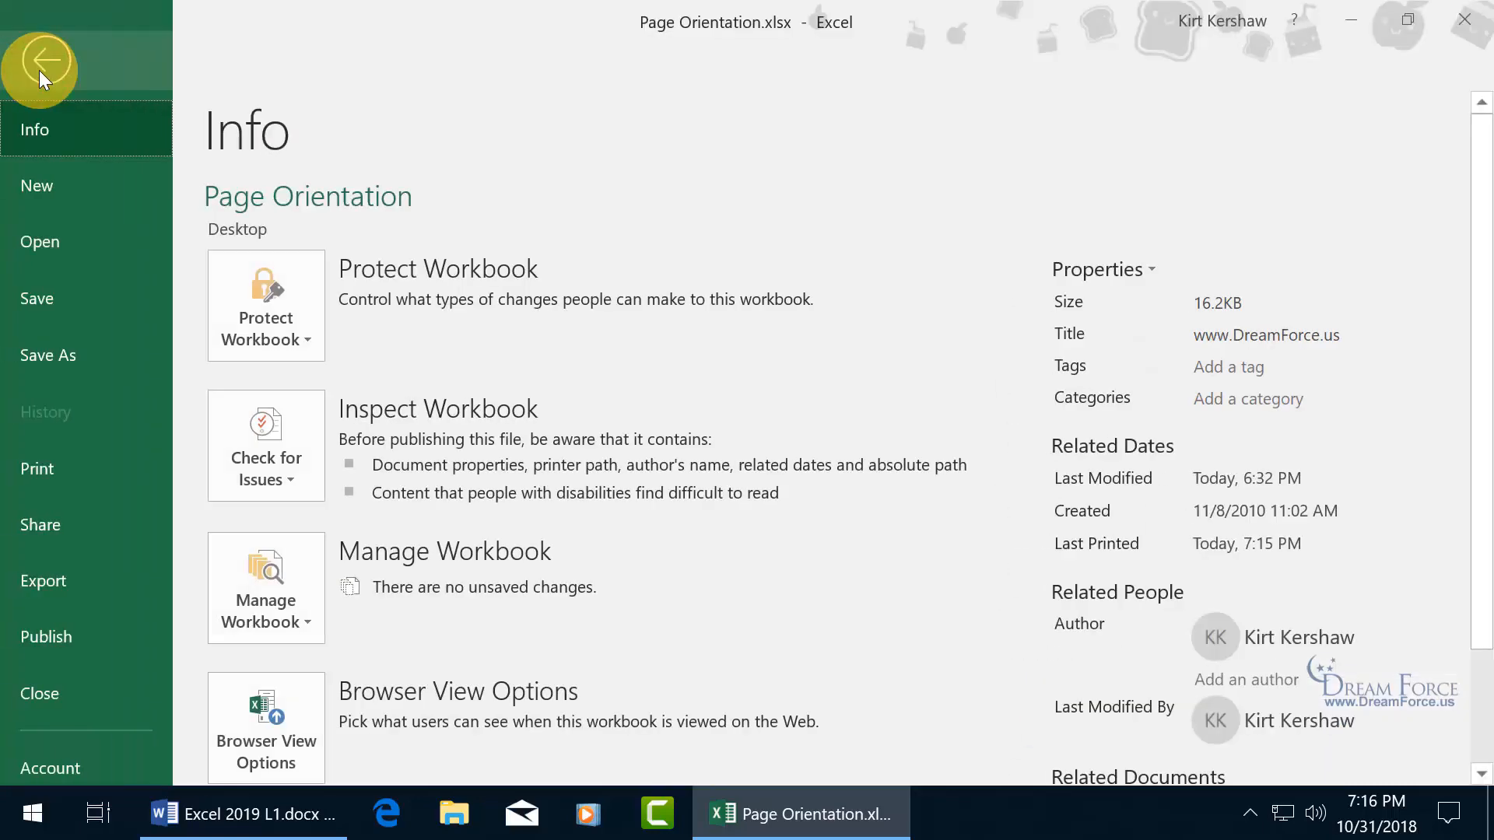
# Preview the portrait printout through its blank page 3, then return to the DF Payroll sheet
pyautogui.click(67, 467)
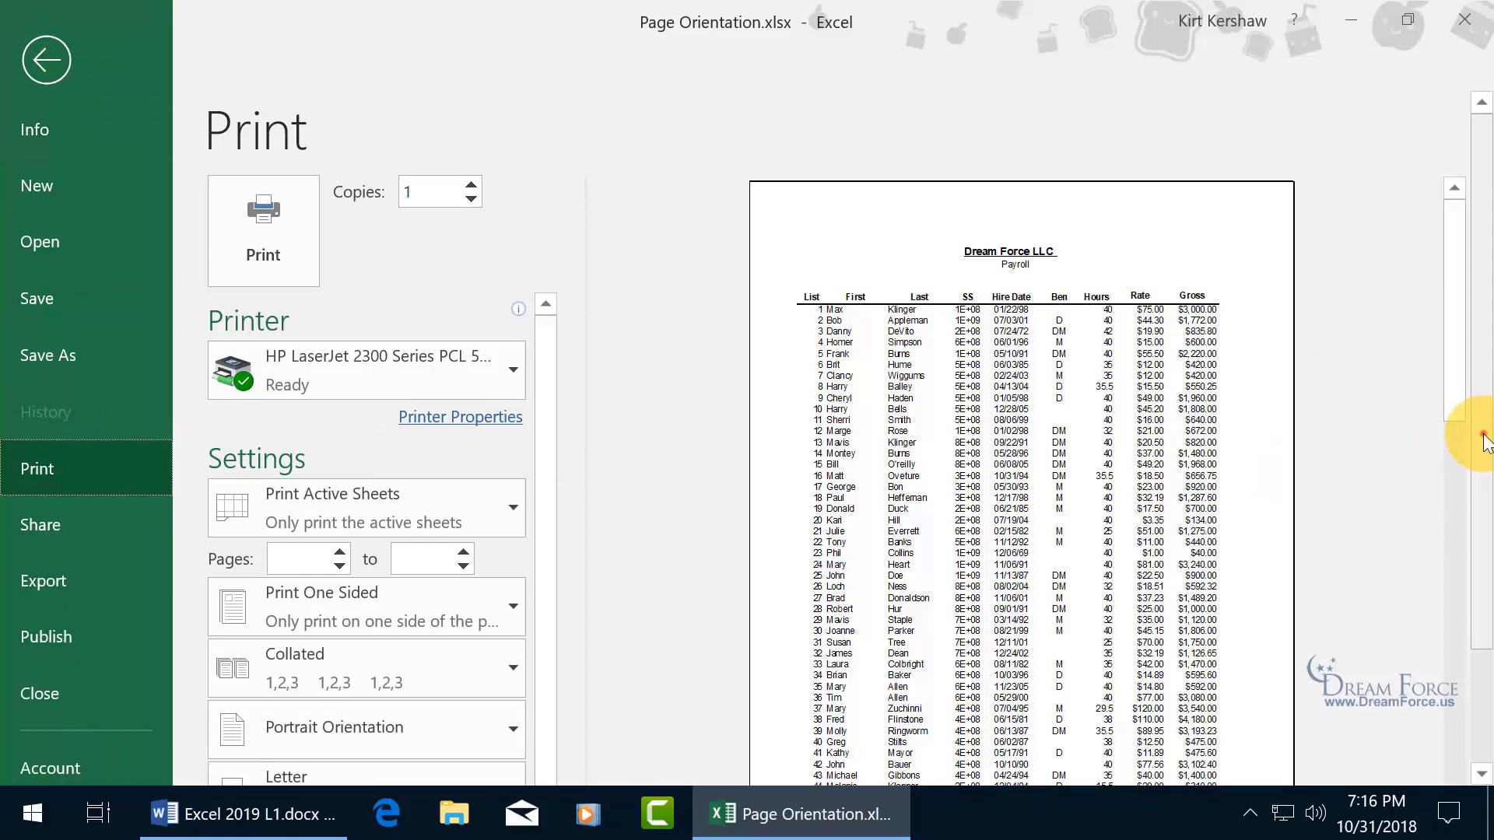
pyautogui.moveTo(1483, 433); pyautogui.dragTo(1461, 593)
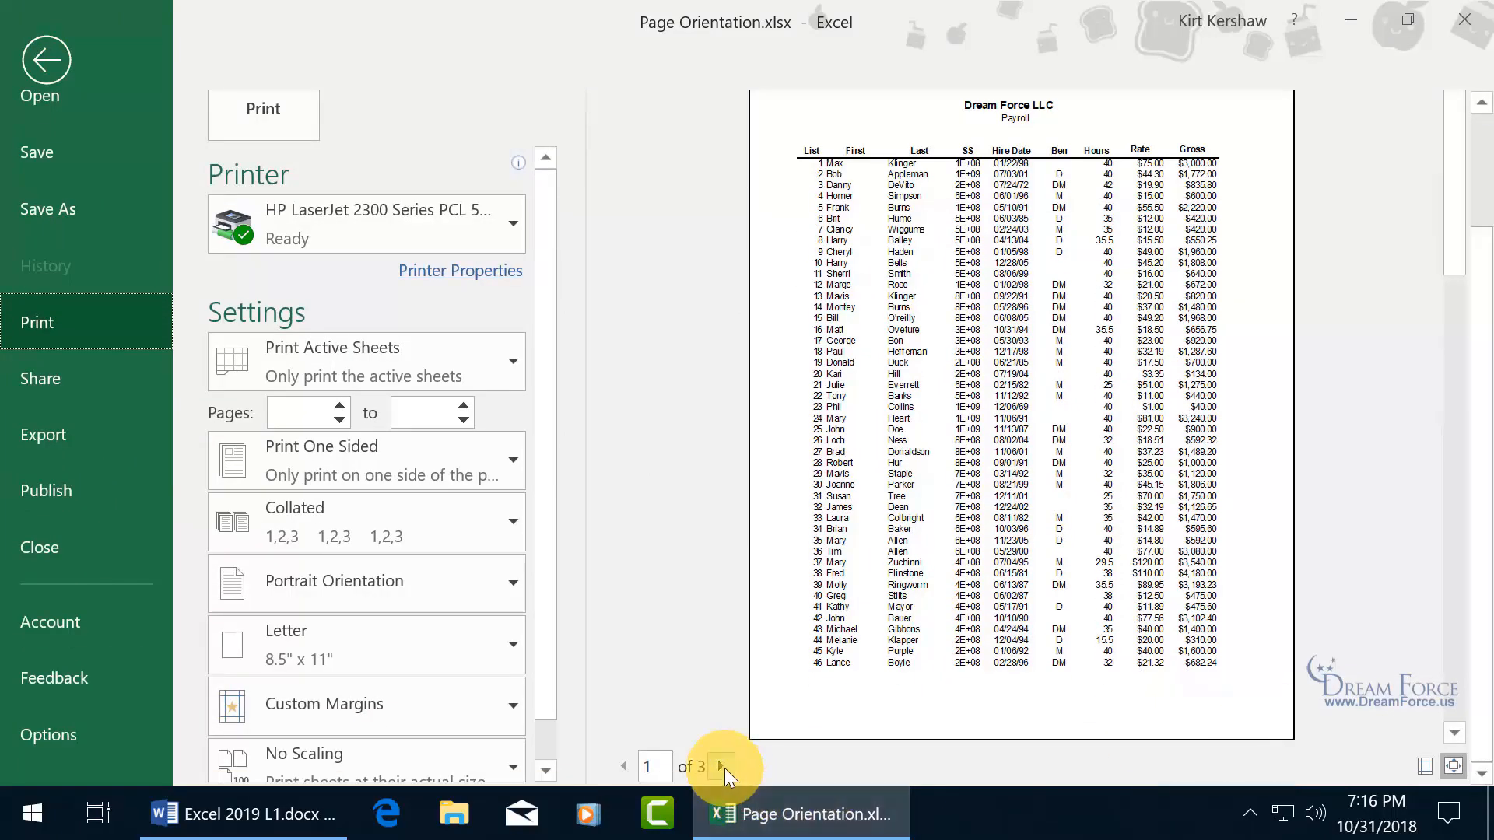
pyautogui.click(723, 766)
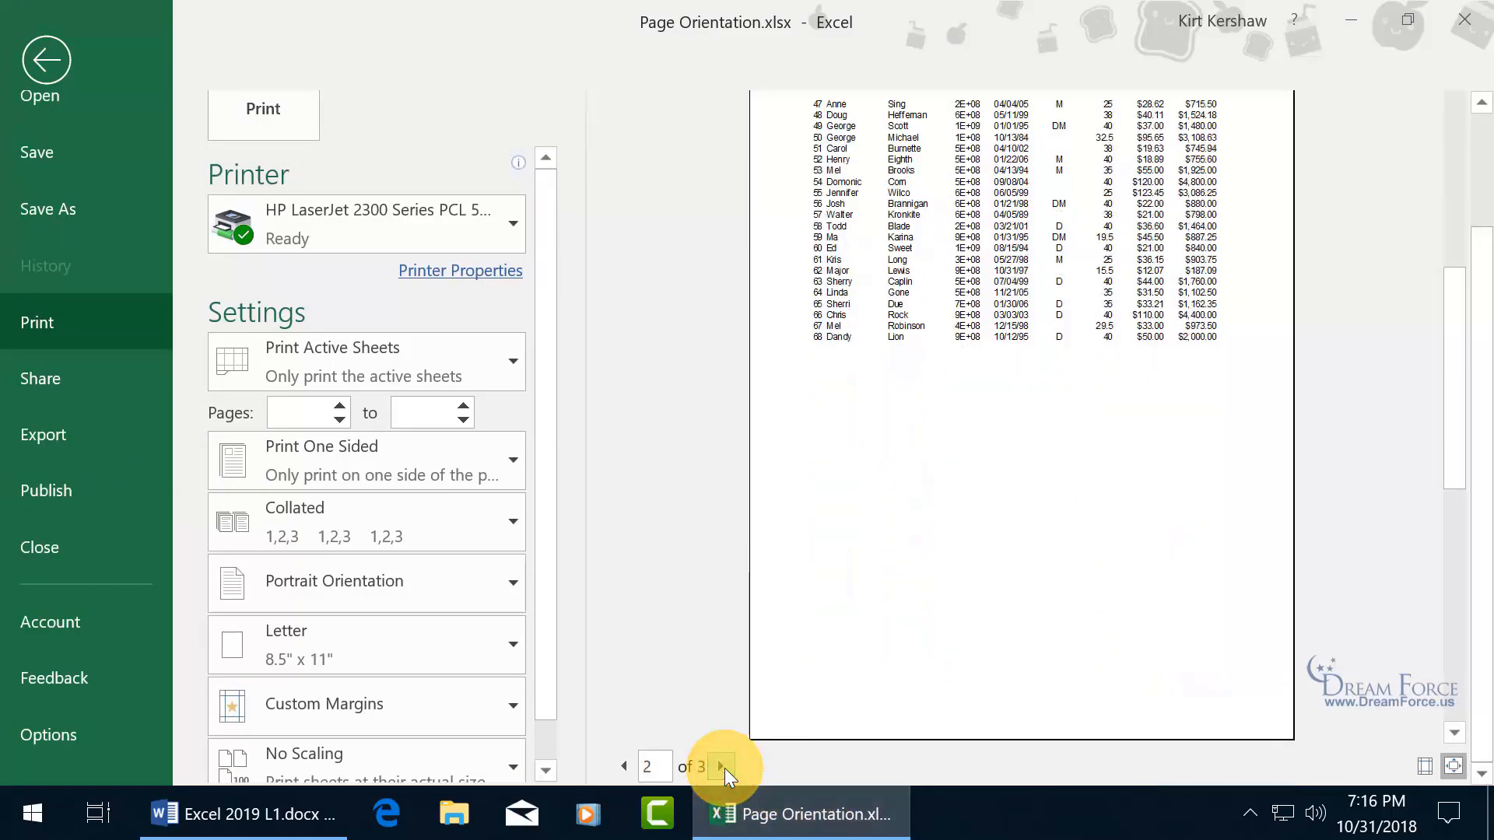
pyautogui.click(723, 766)
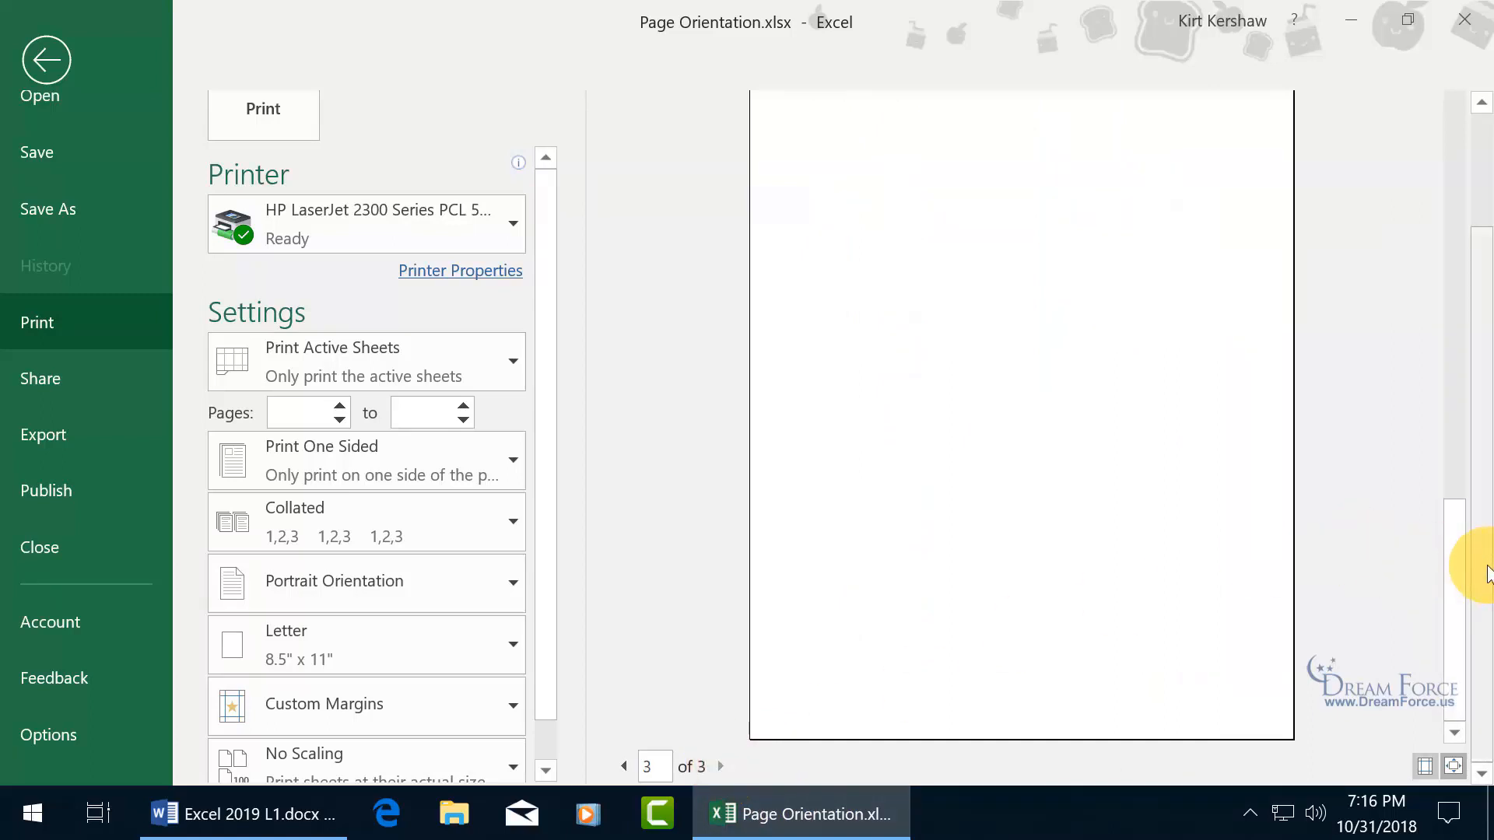
pyautogui.moveTo(1484, 559); pyautogui.dragTo(1472, 437)
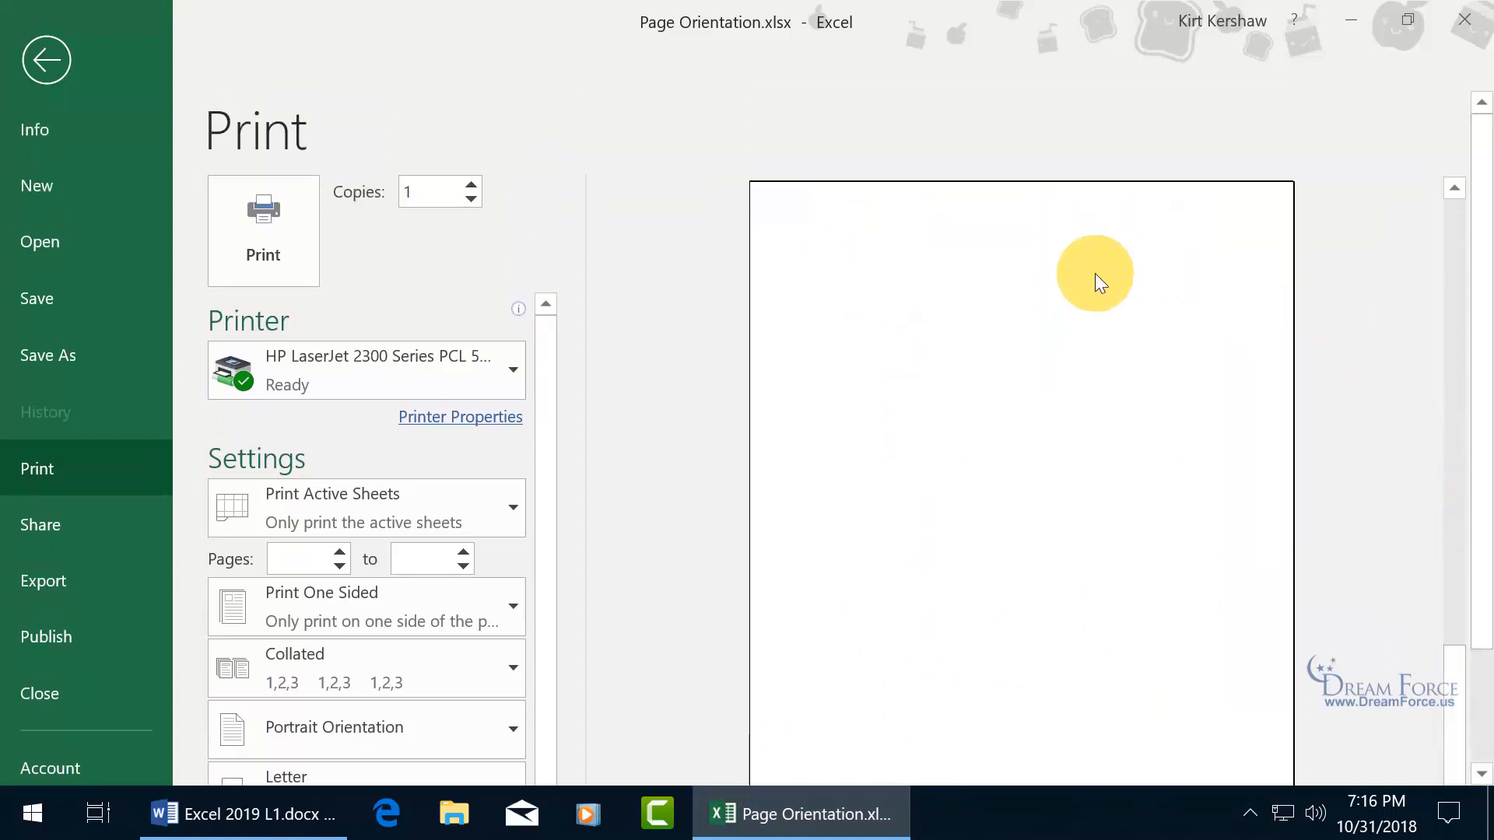
pyautogui.click(48, 58)
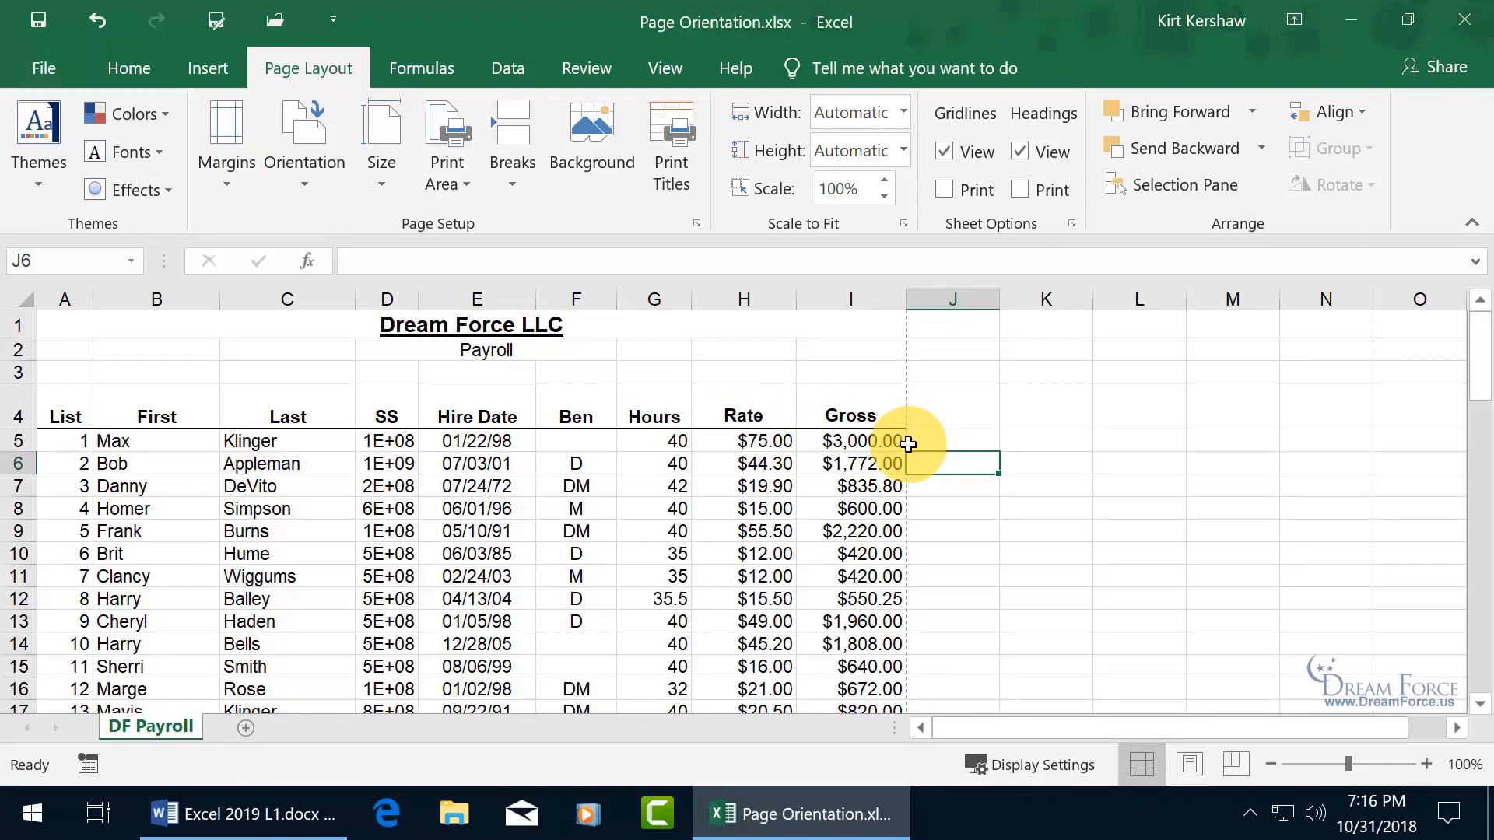
# Auto-fit columns I, G, F and C, adjust column B, and widen SS column D to show full numbers
pyautogui.moveTo(902, 304); pyautogui.dragTo(898, 306)
pyautogui.moveTo(687, 298); pyautogui.dragTo(688, 299)
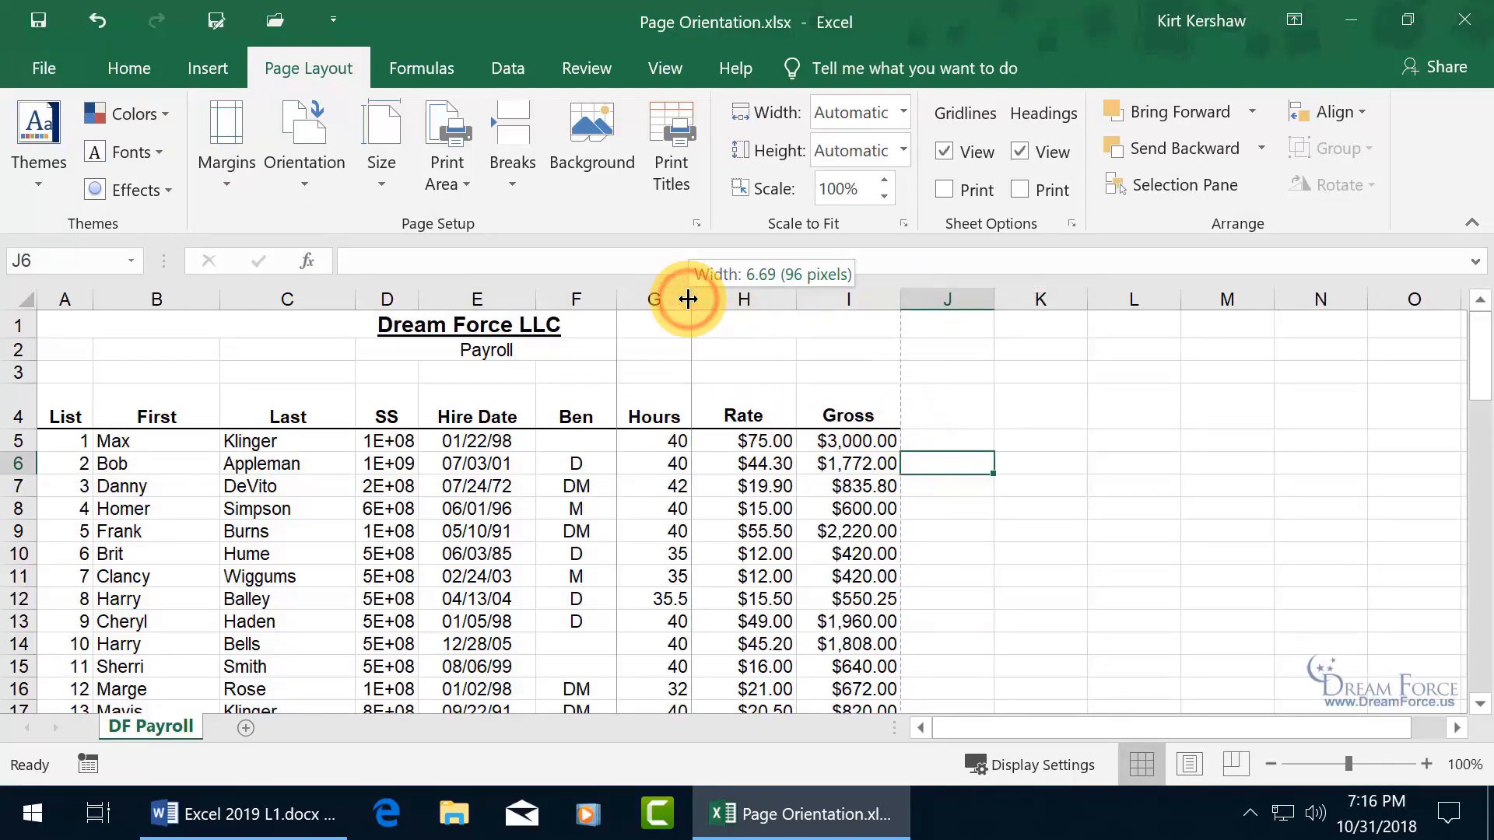
pyautogui.doubleClick(687, 298)
pyautogui.doubleClick(614, 300)
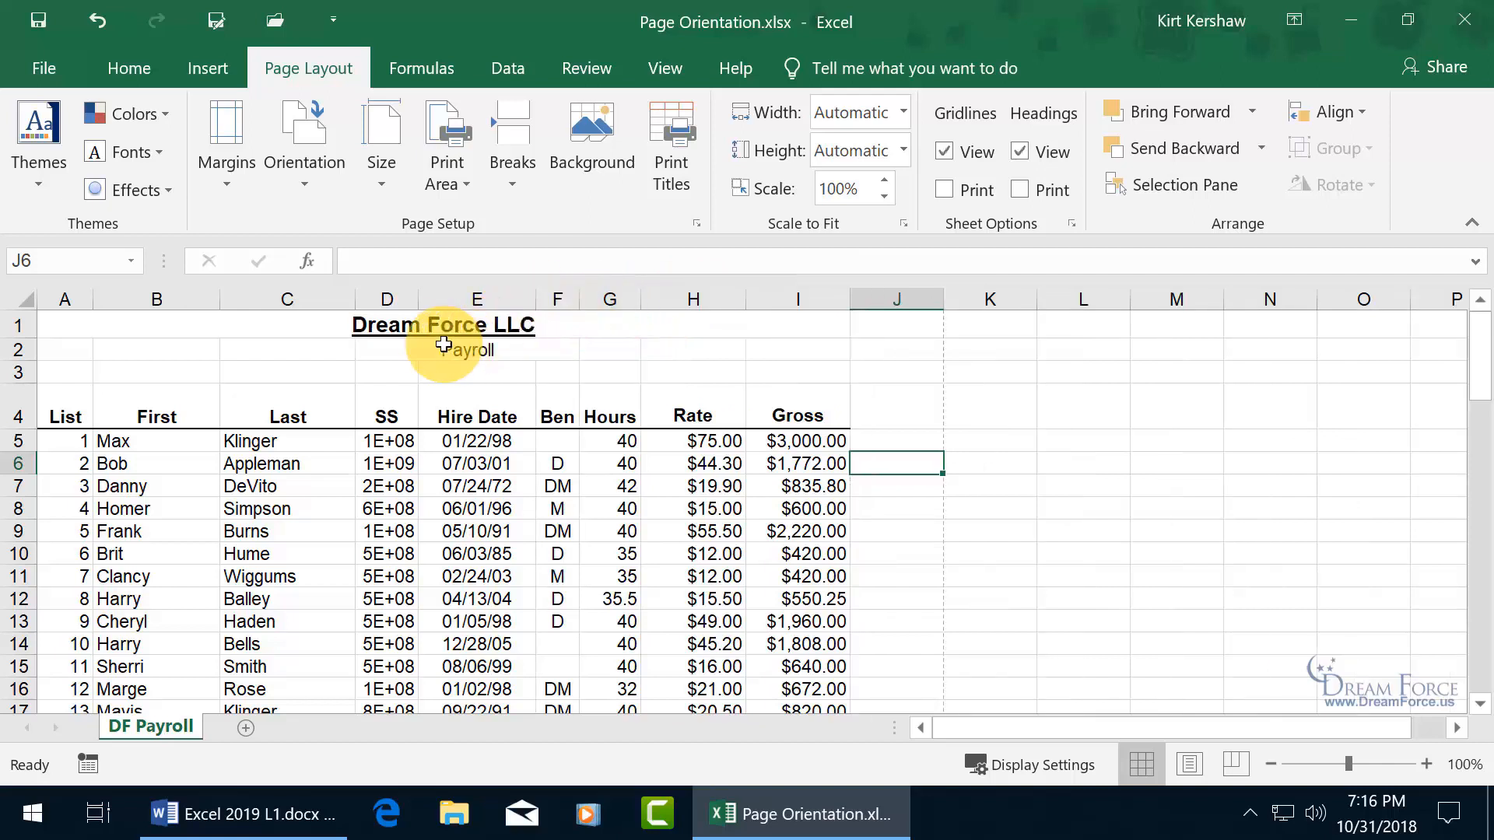
pyautogui.doubleClick(355, 299)
pyautogui.moveTo(219, 308); pyautogui.dragTo(221, 305)
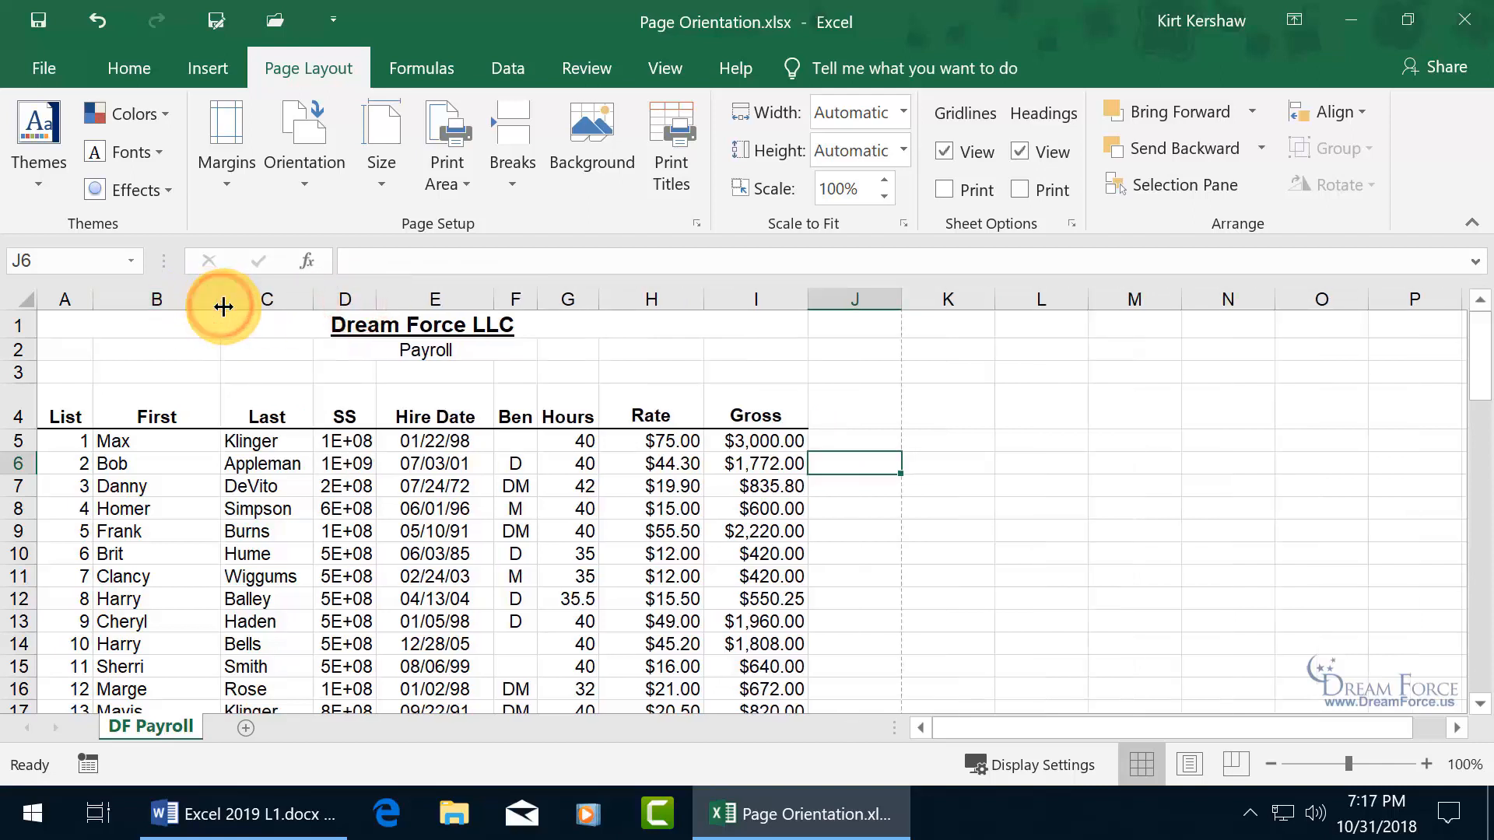
pyautogui.moveTo(377, 299); pyautogui.dragTo(425, 305)
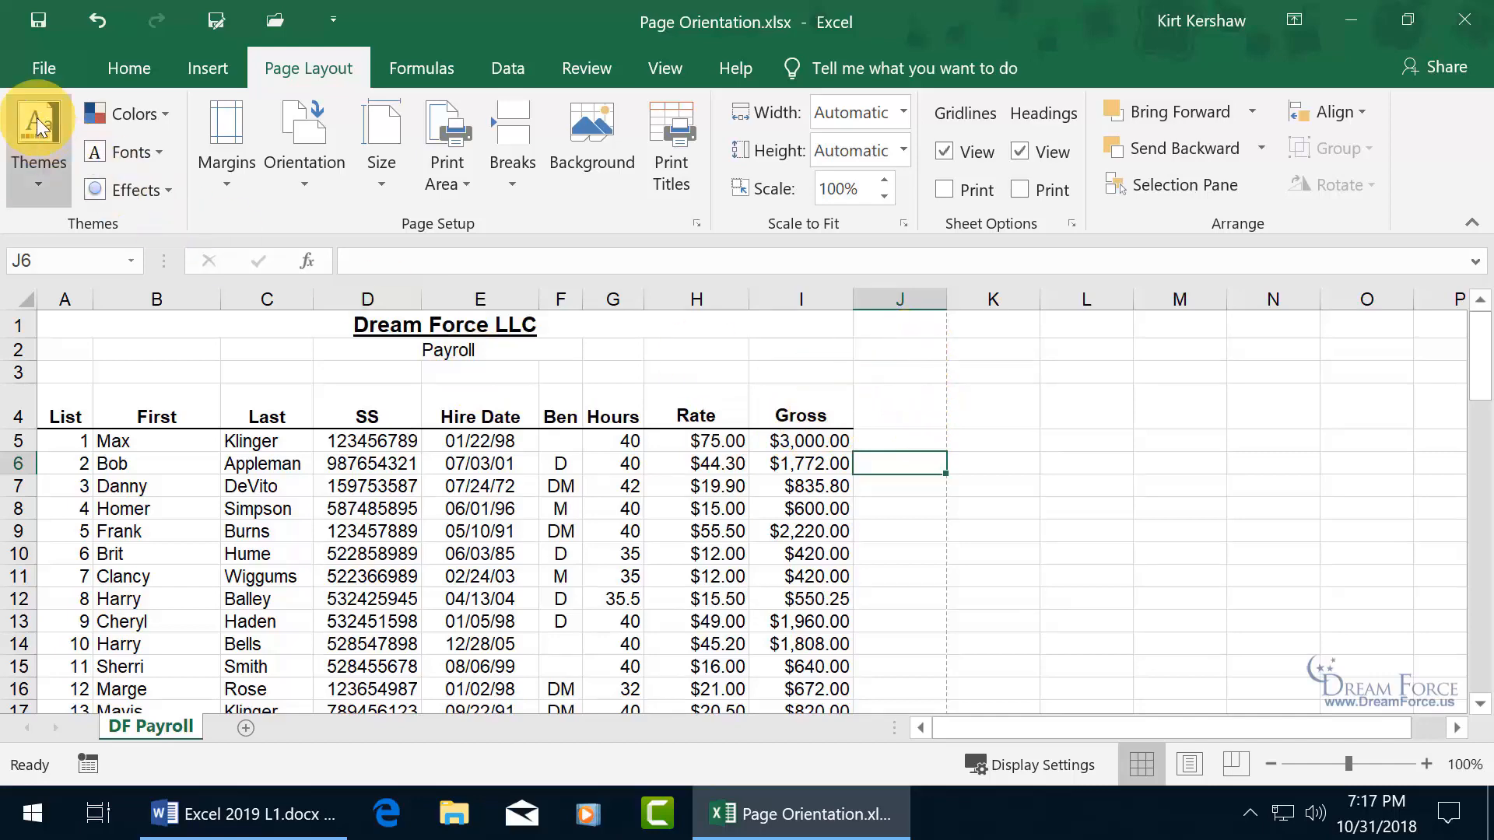
pyautogui.click(43, 68)
# Preview the Payroll sheet and confirm it now prints on two pages
pyautogui.click(62, 462)
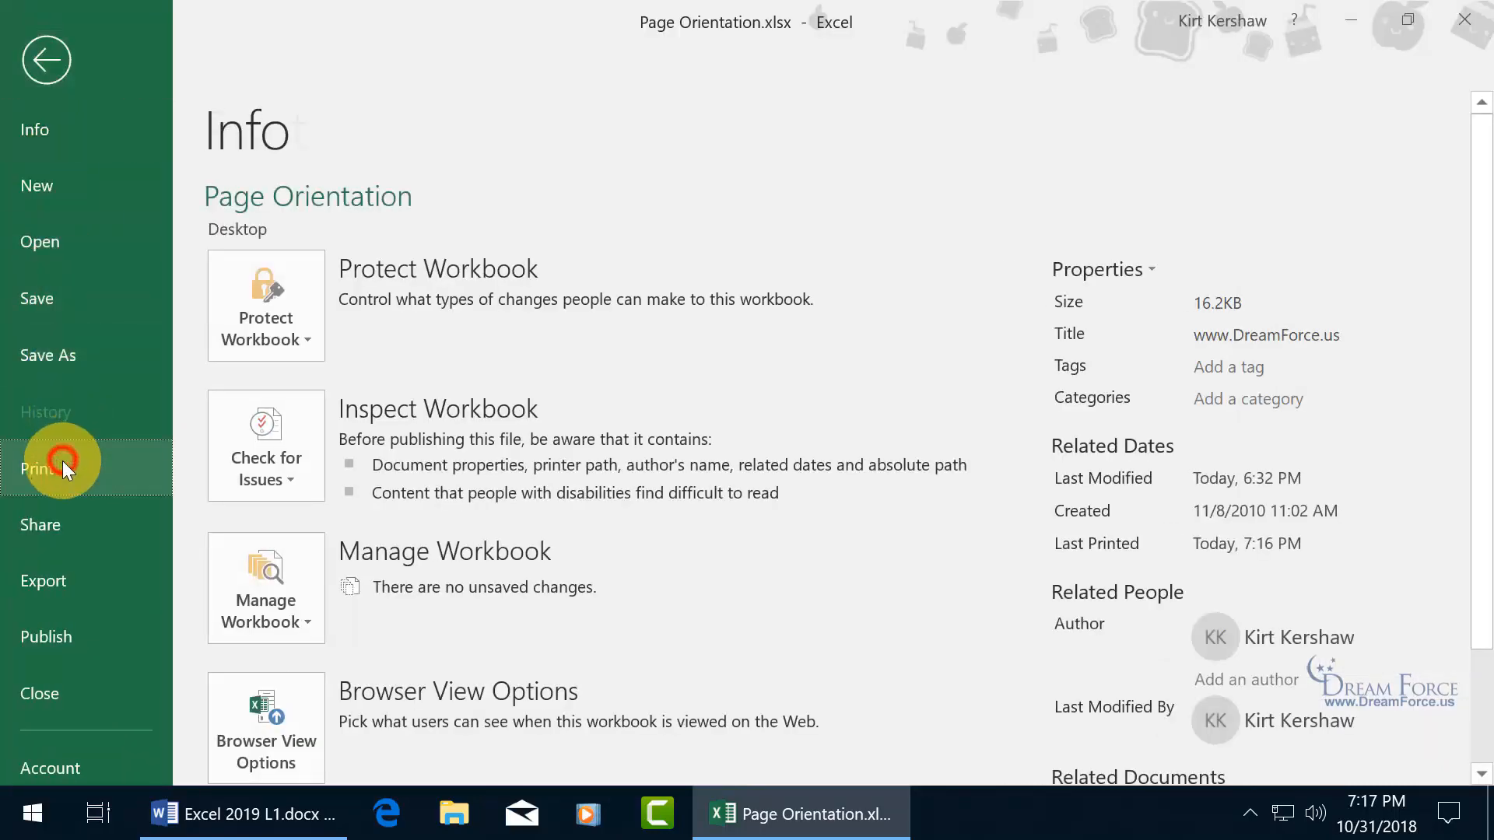
pyautogui.scroll(-3, 1478, 449)
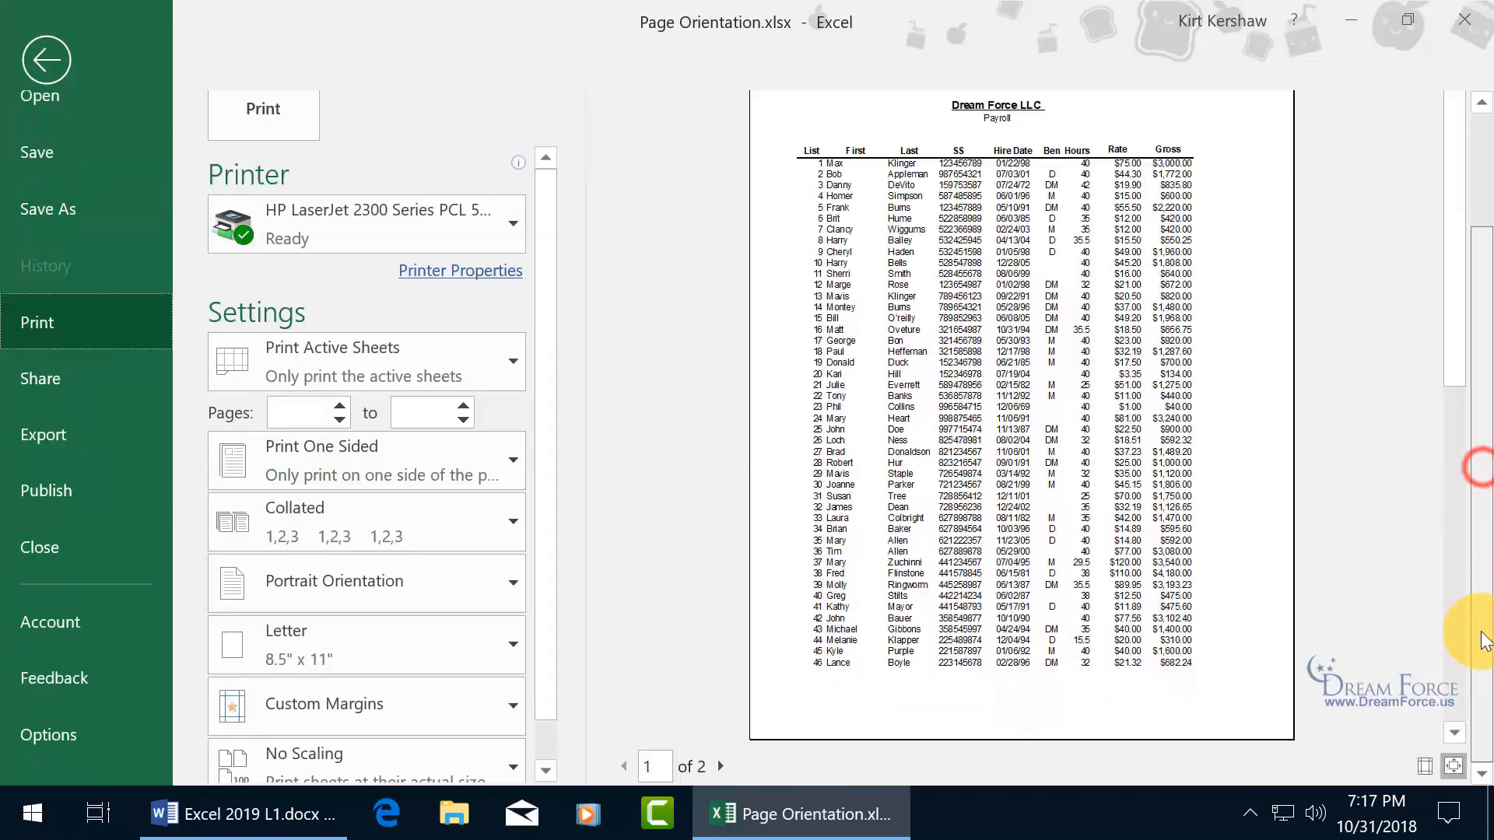
pyautogui.click(716, 769)
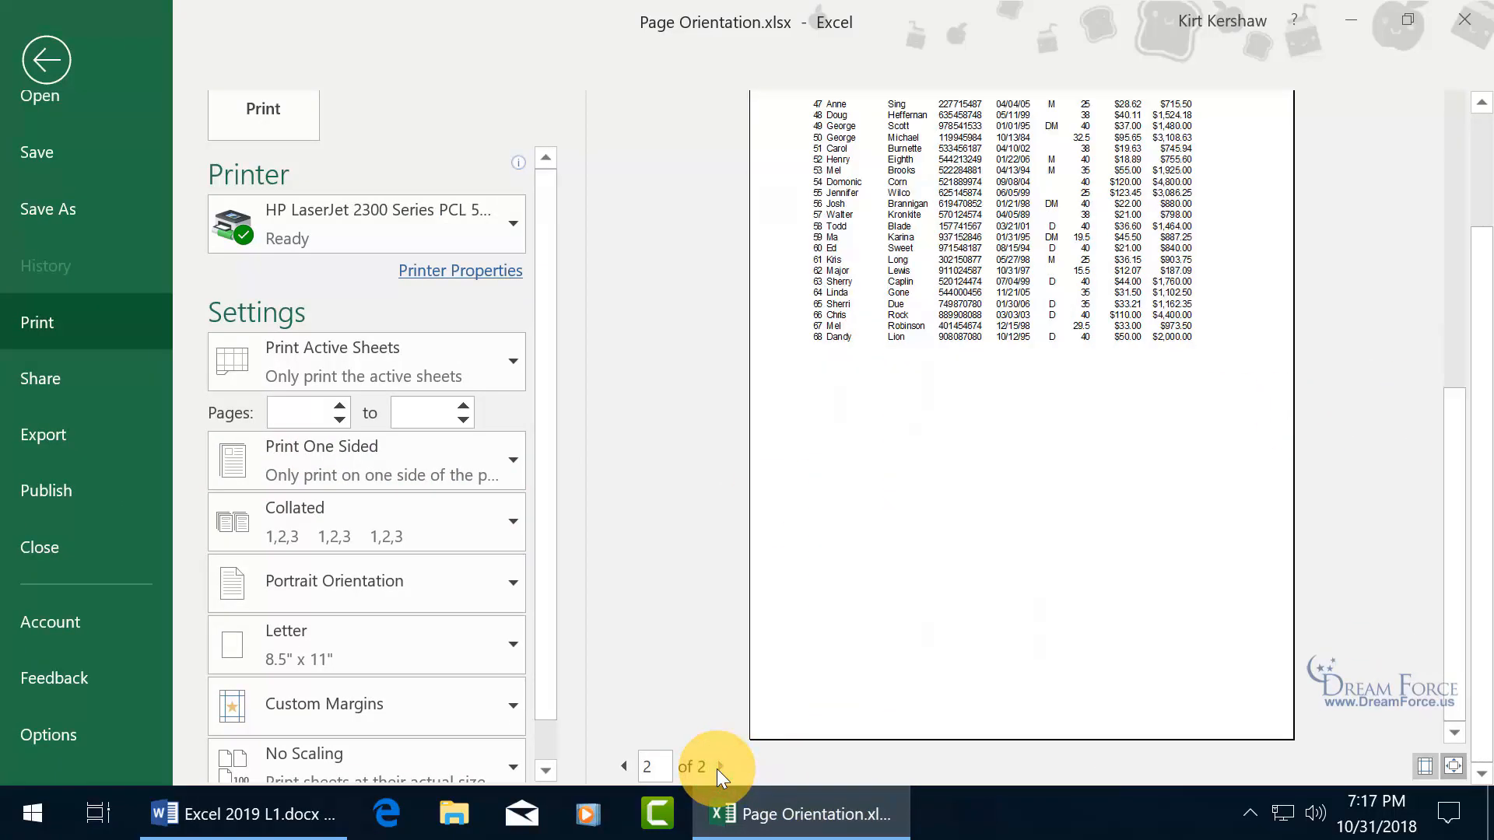
pyautogui.scroll(3, 1467, 500)
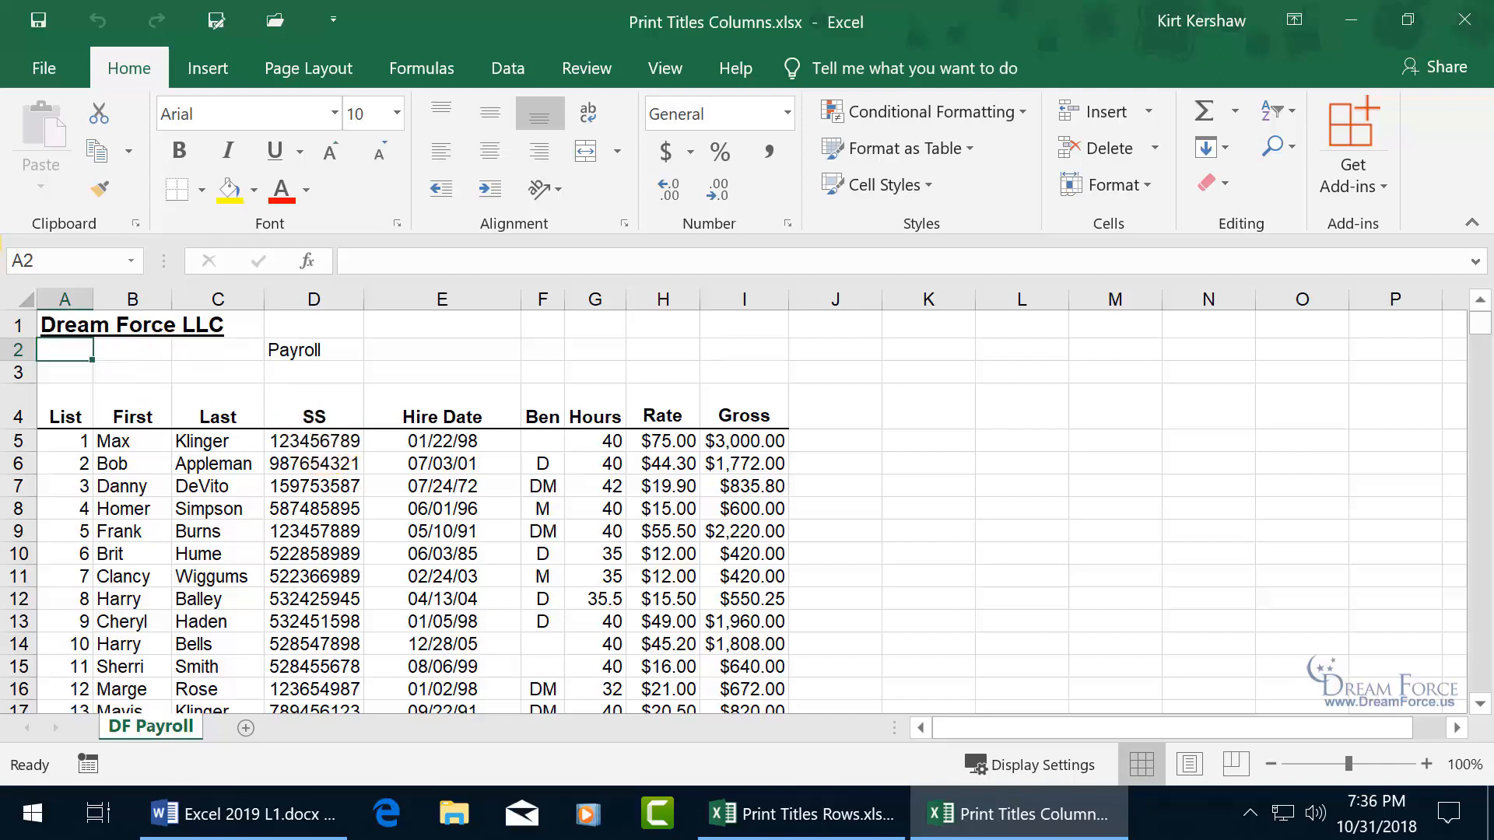
# Preview the Print Titles Columns sheet zoomed to page, confirm page 2 lacks headings, and return
pyautogui.click(43, 71)
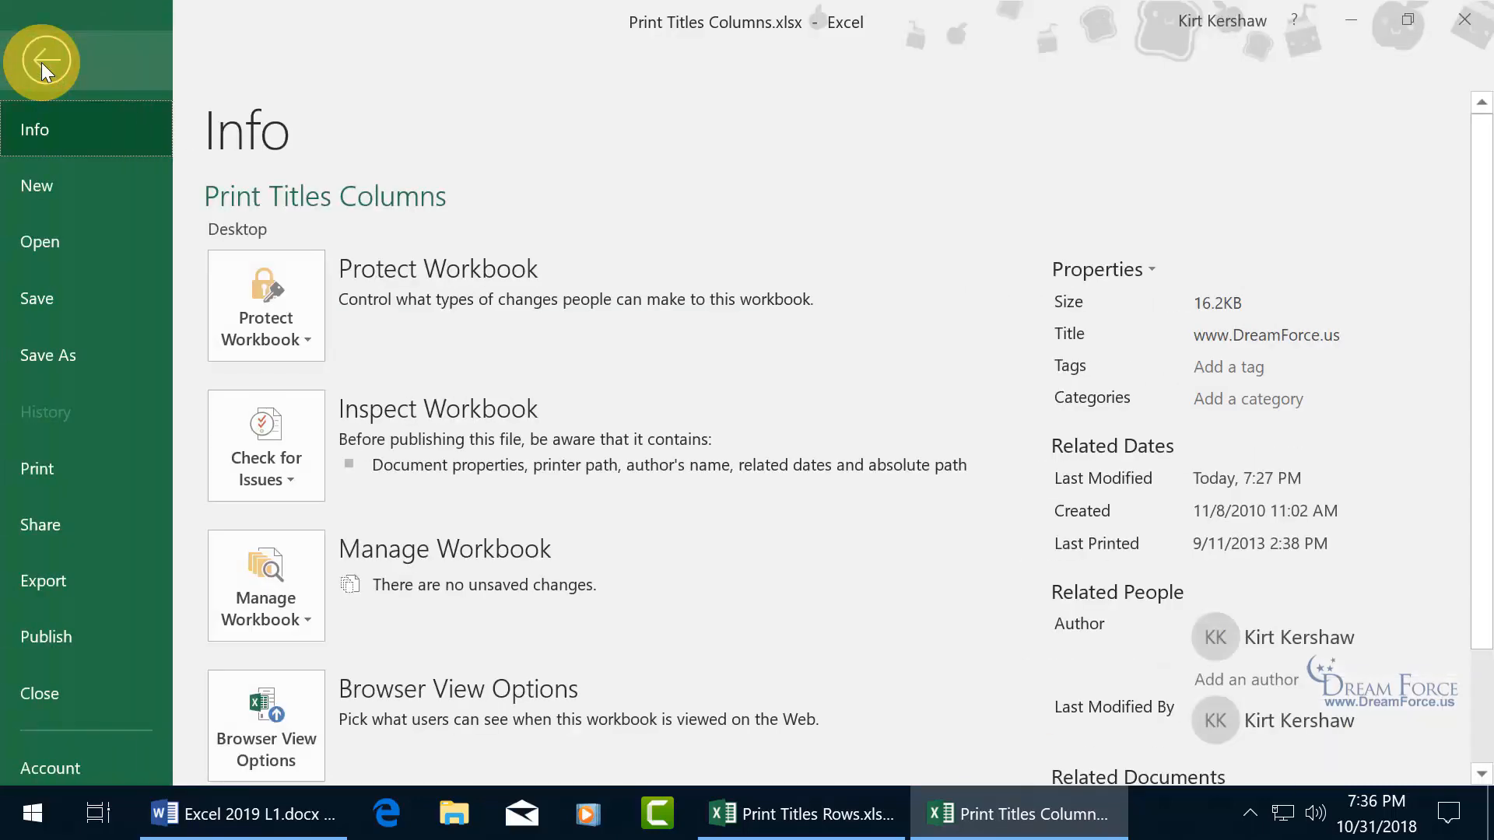
pyautogui.click(45, 466)
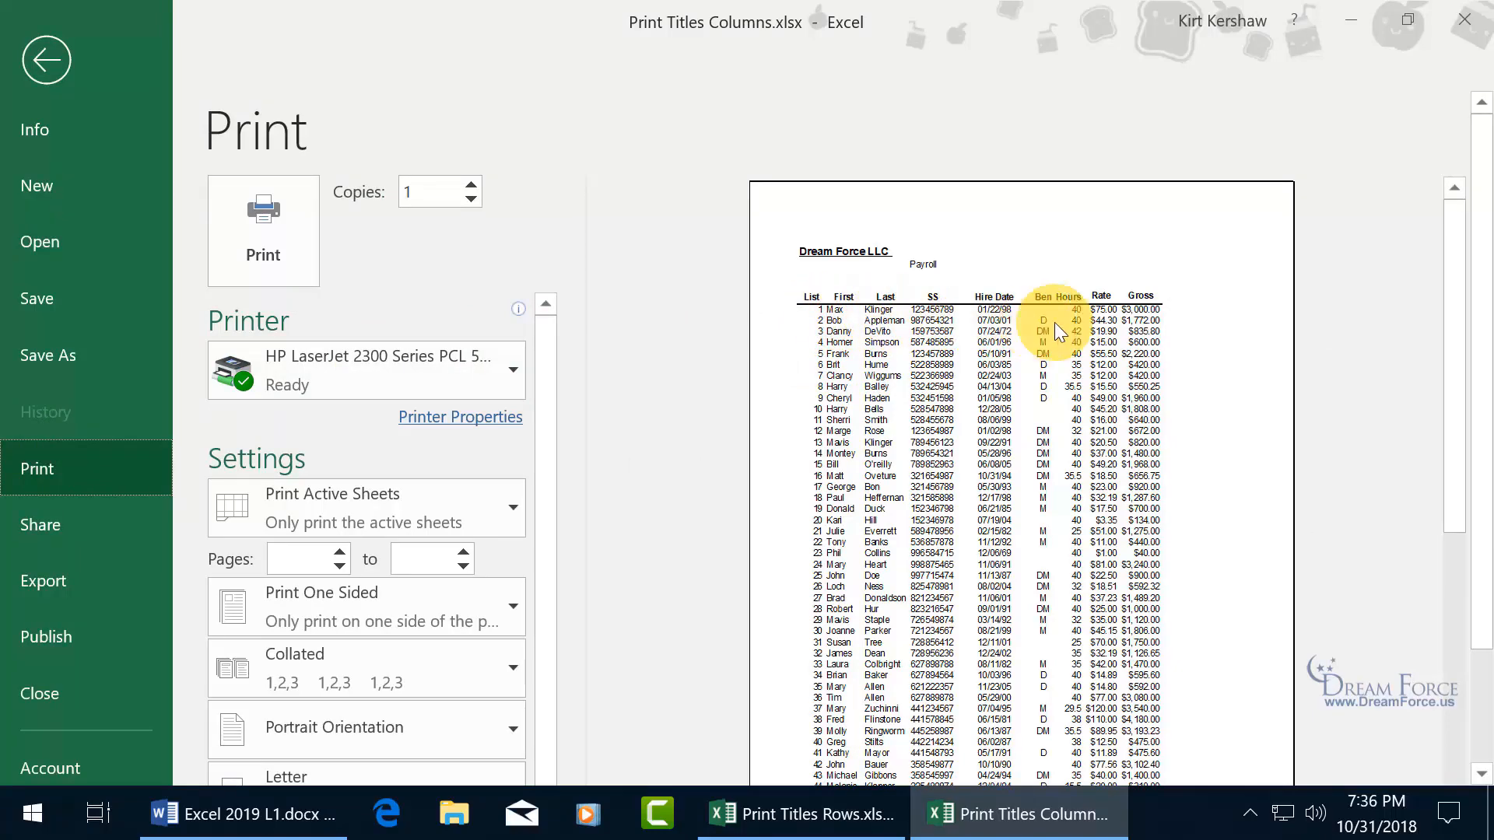
pyautogui.scroll(-3, 1457, 373)
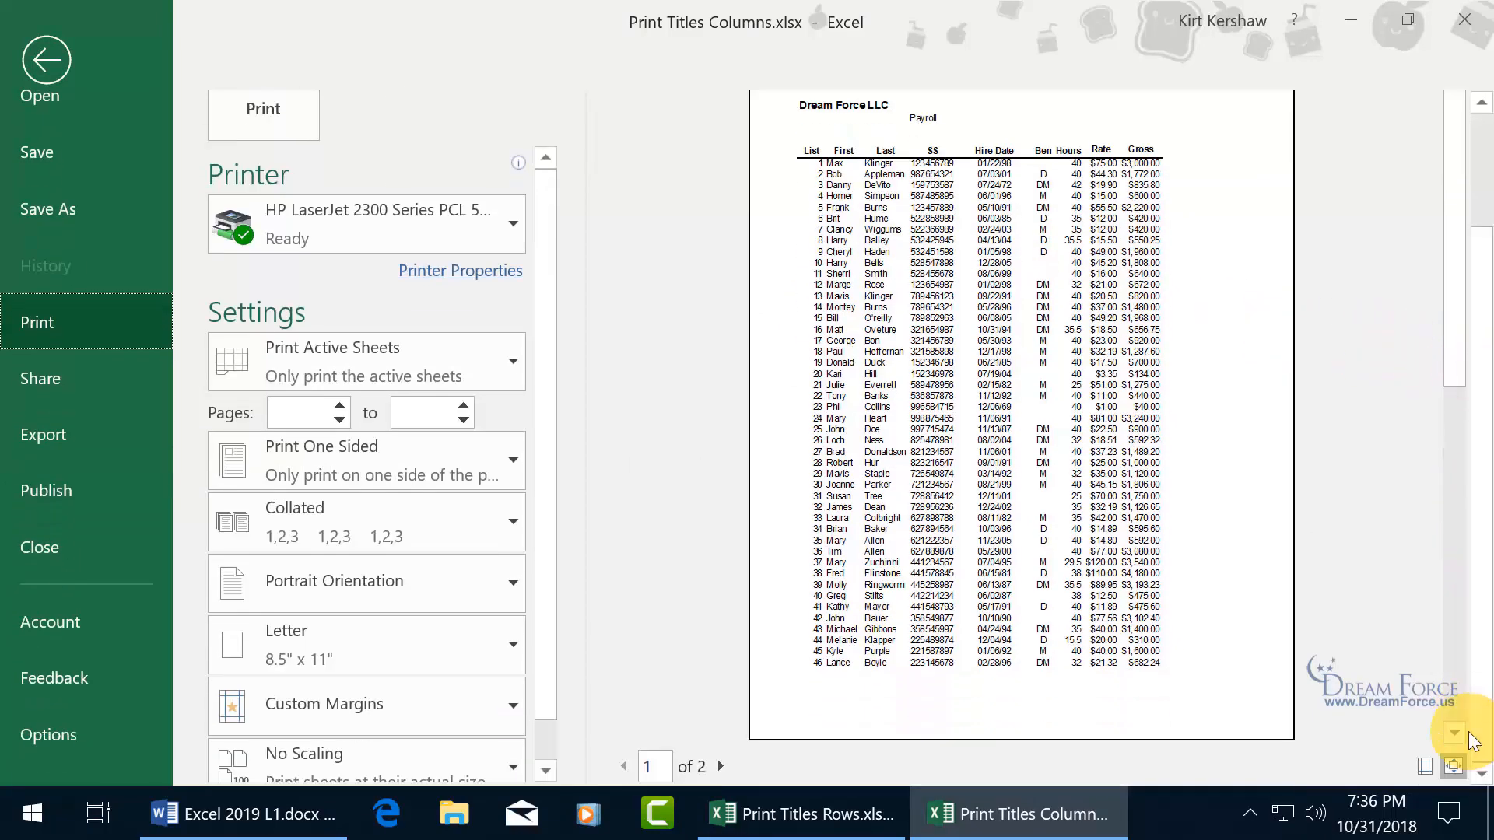
pyautogui.click(1456, 768)
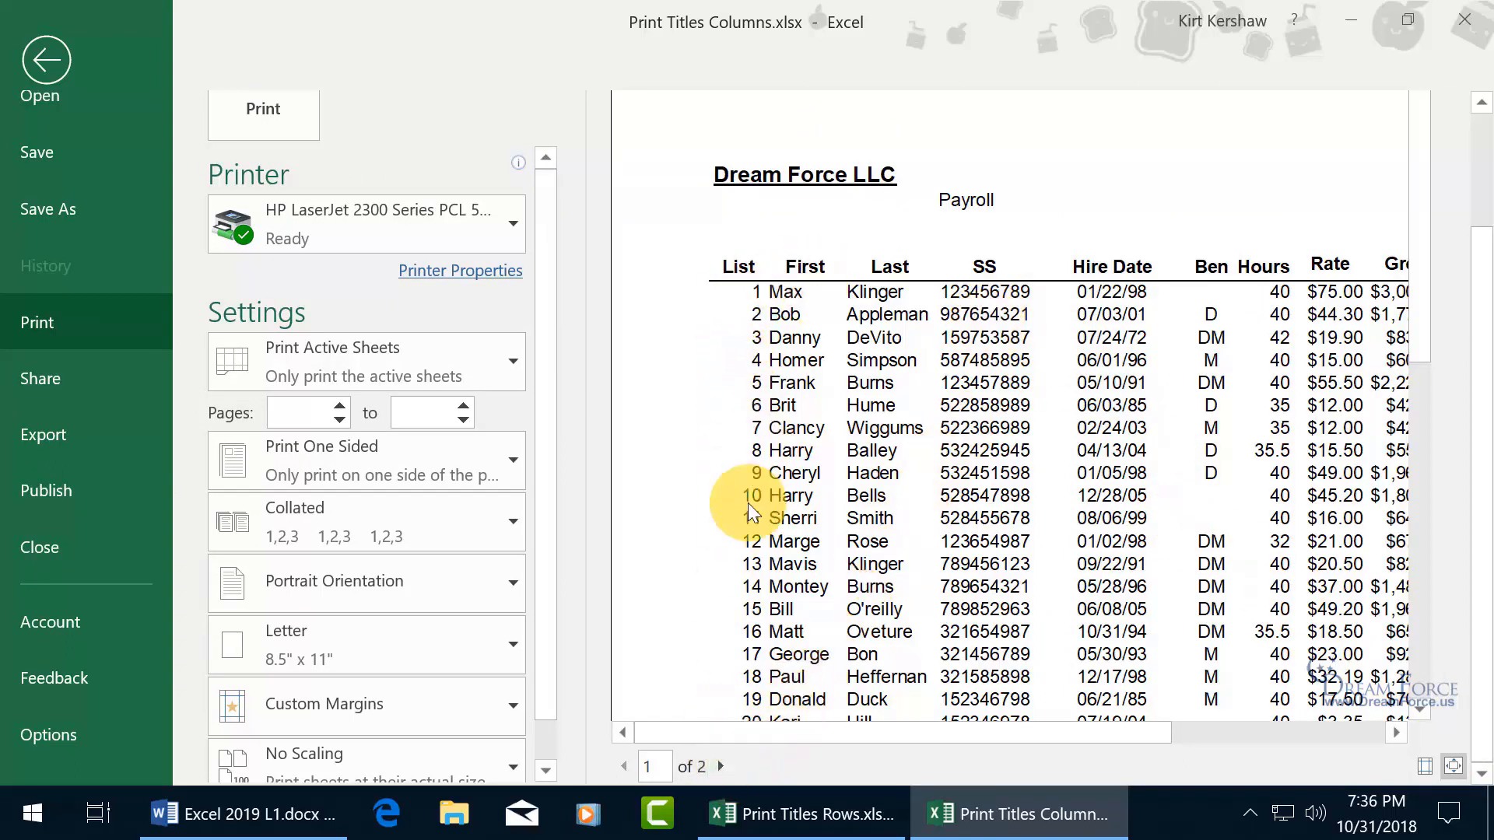
pyautogui.click(720, 767)
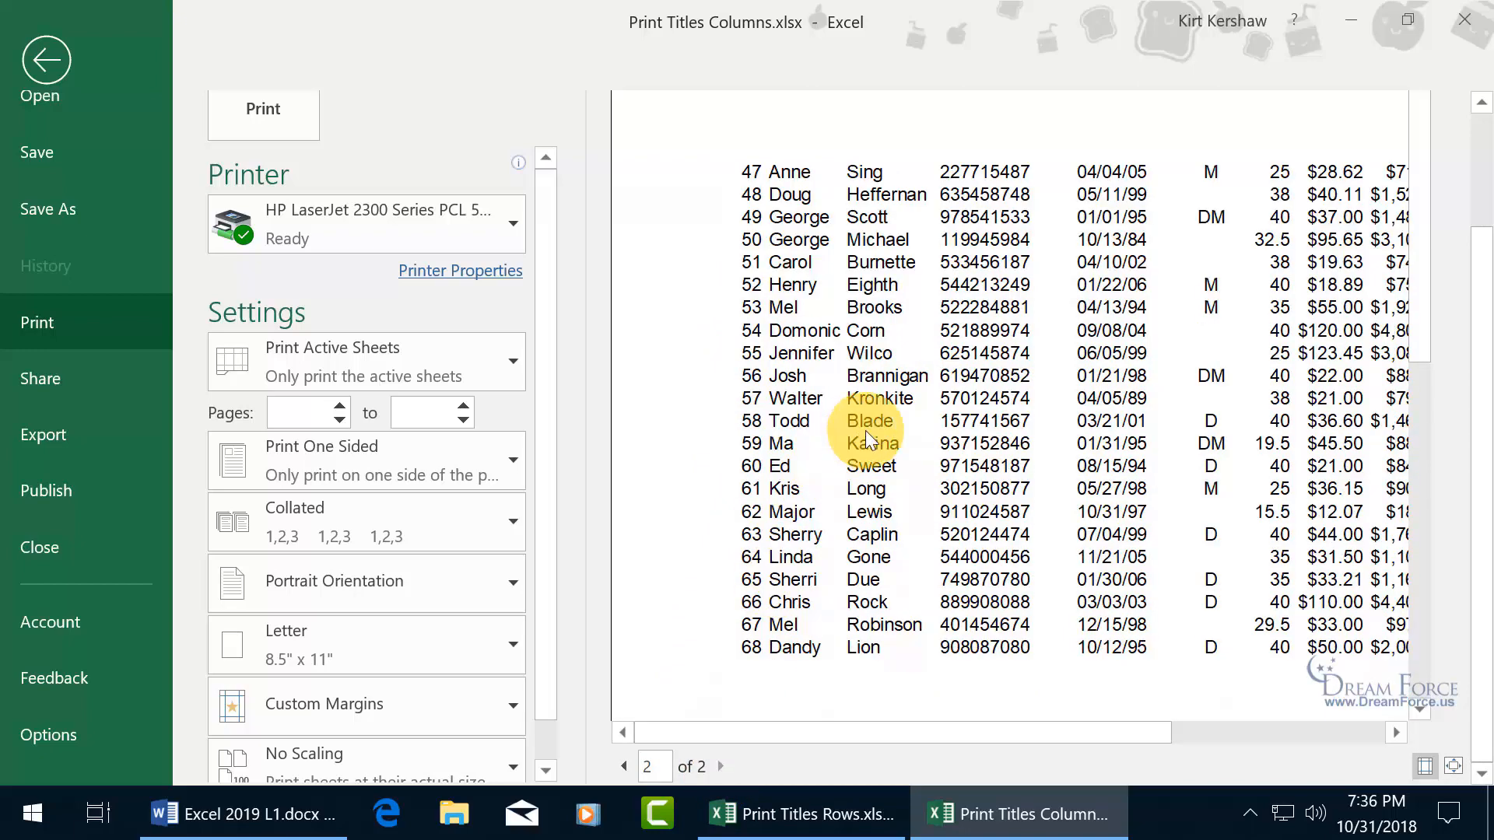
pyautogui.scroll(2, 1467, 366)
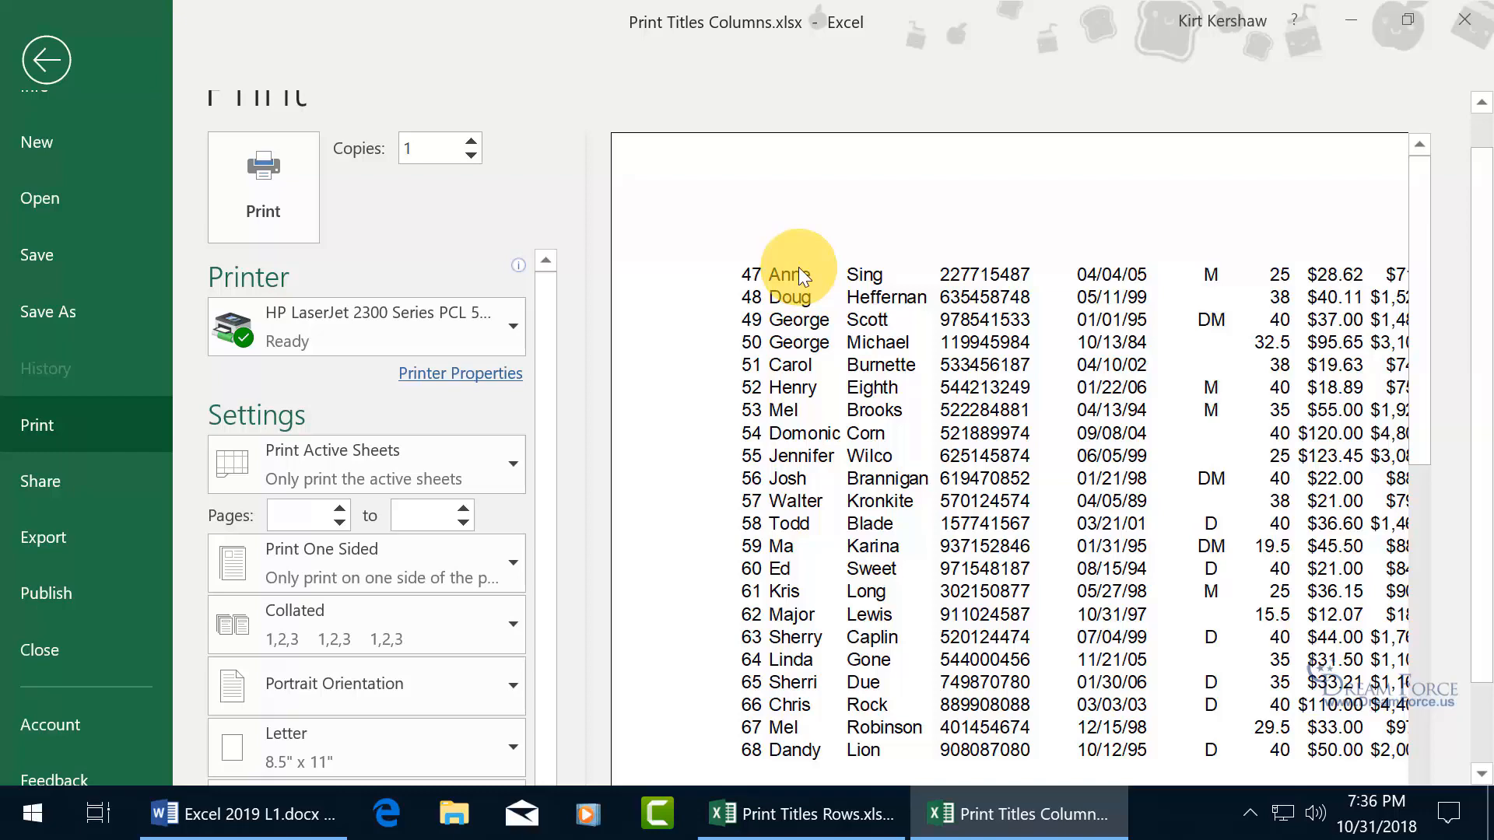
pyautogui.click(55, 59)
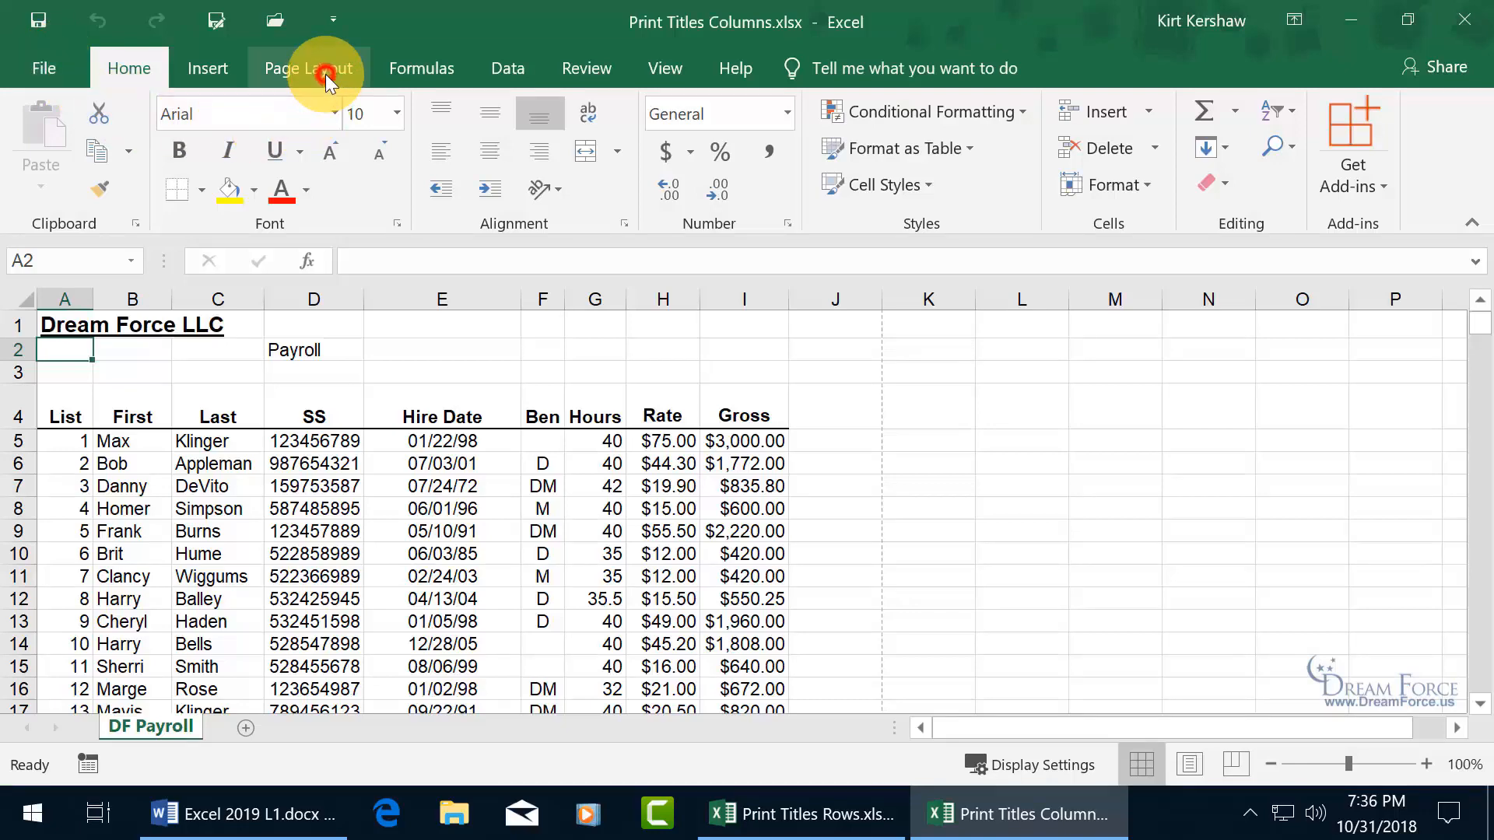
pyautogui.click(325, 73)
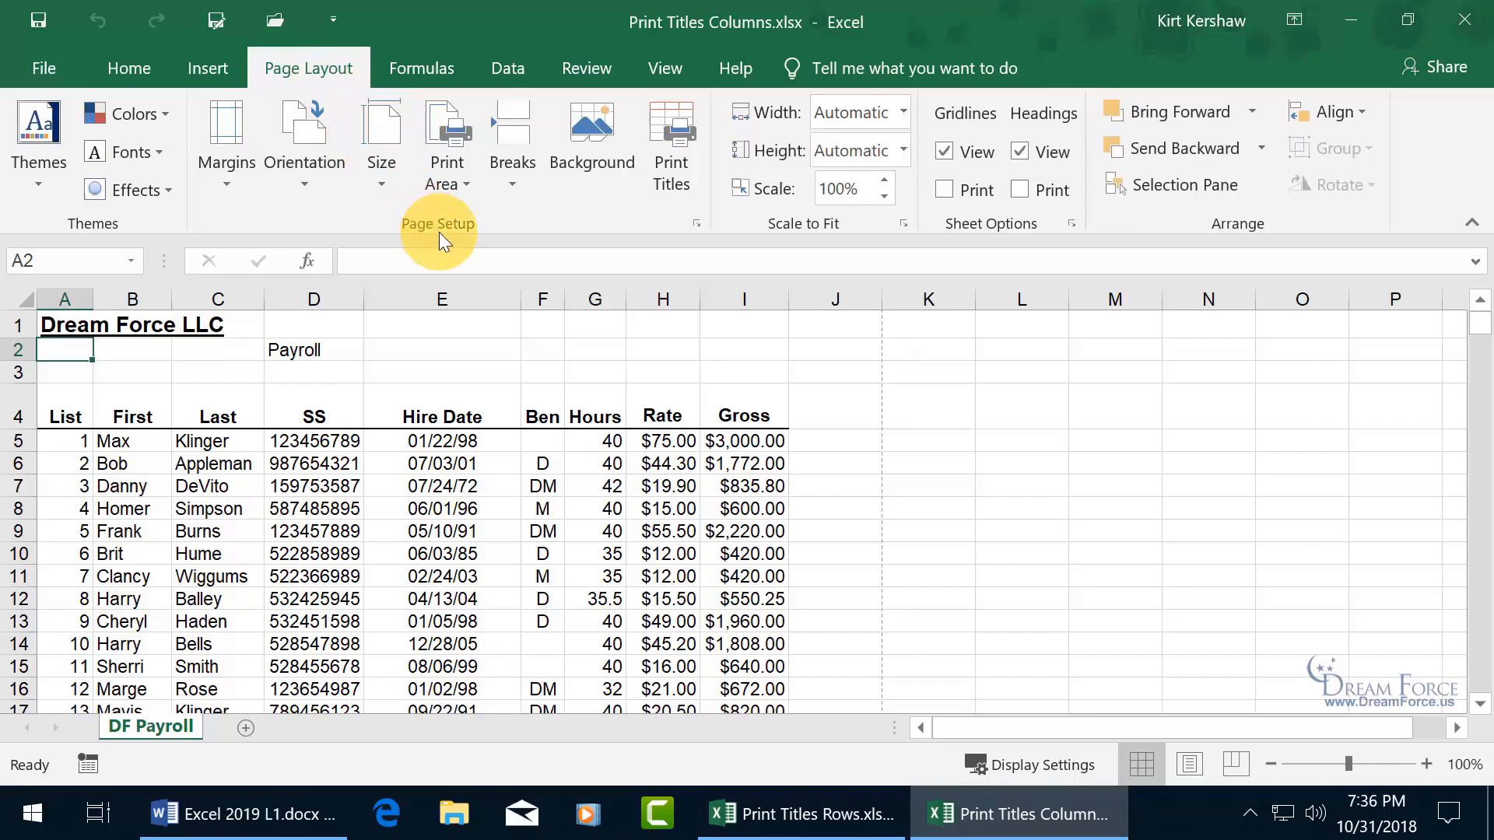
# In Print Titles, pick row 4 and then row 2 as rows to repeat at top ($4:$4,$2:$2)
pyautogui.click(666, 178)
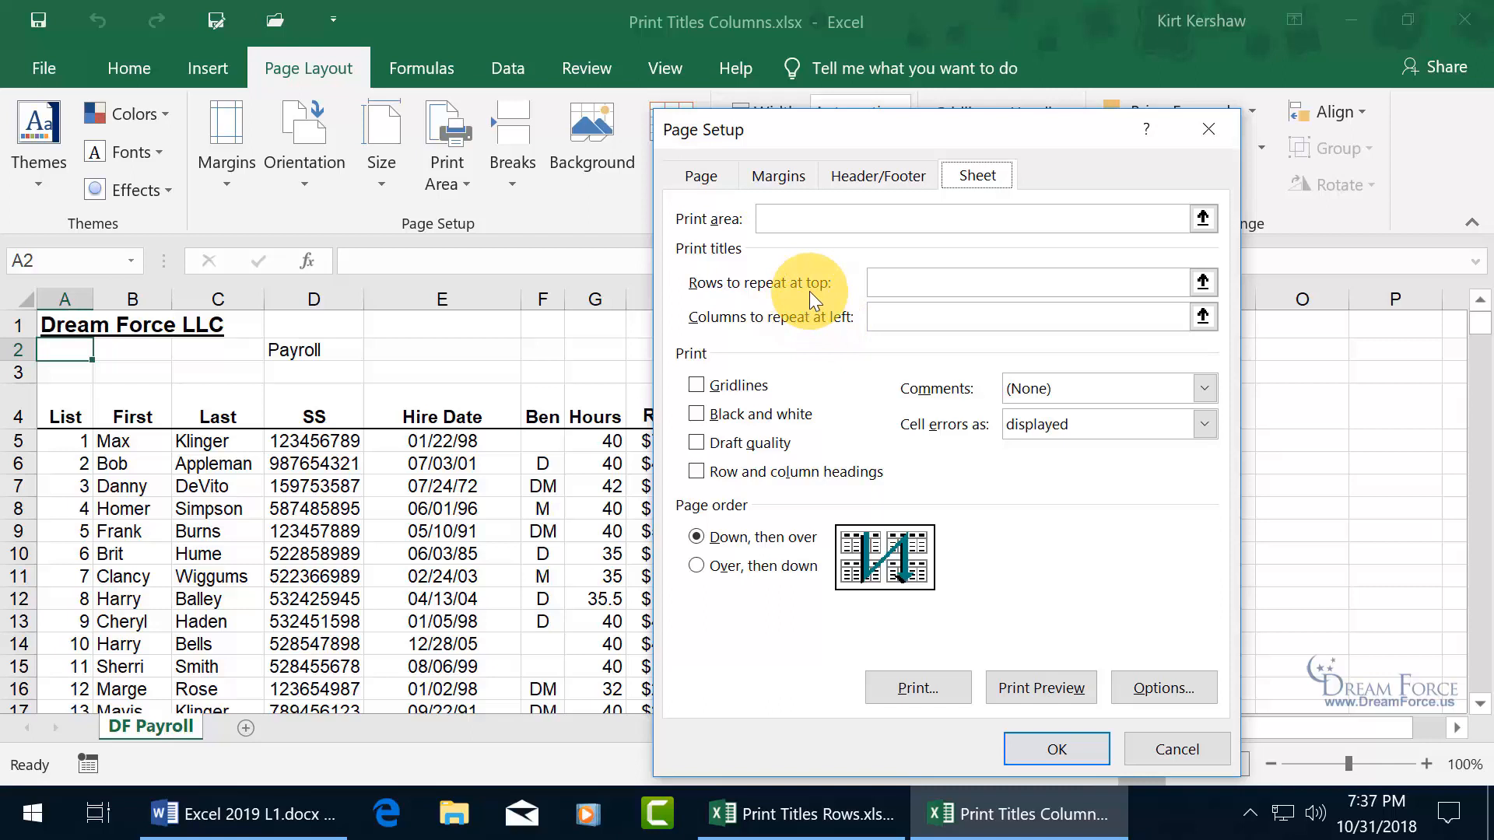
pyautogui.click(1203, 282)
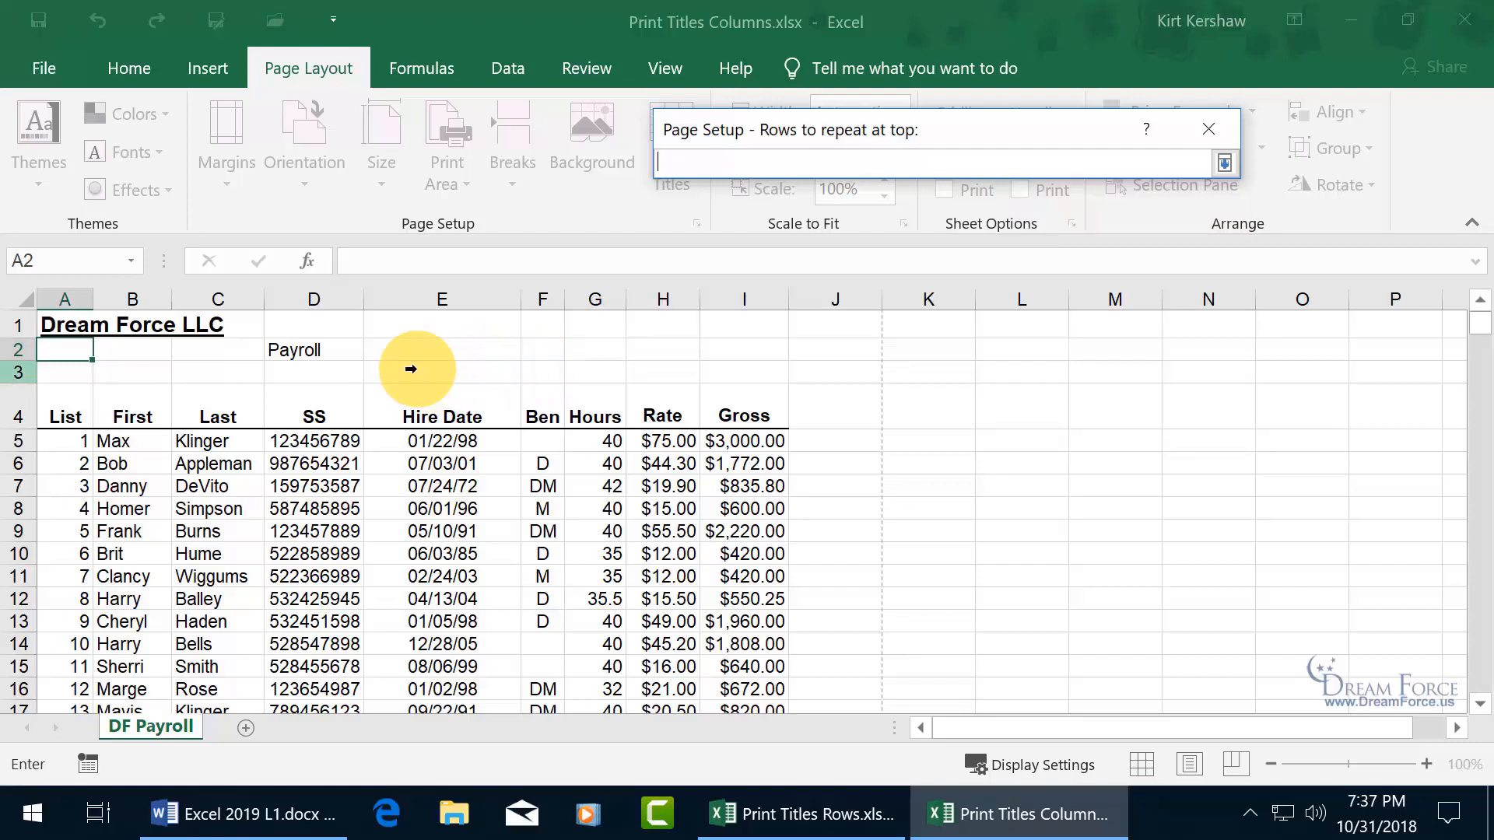
pyautogui.click(243, 402)
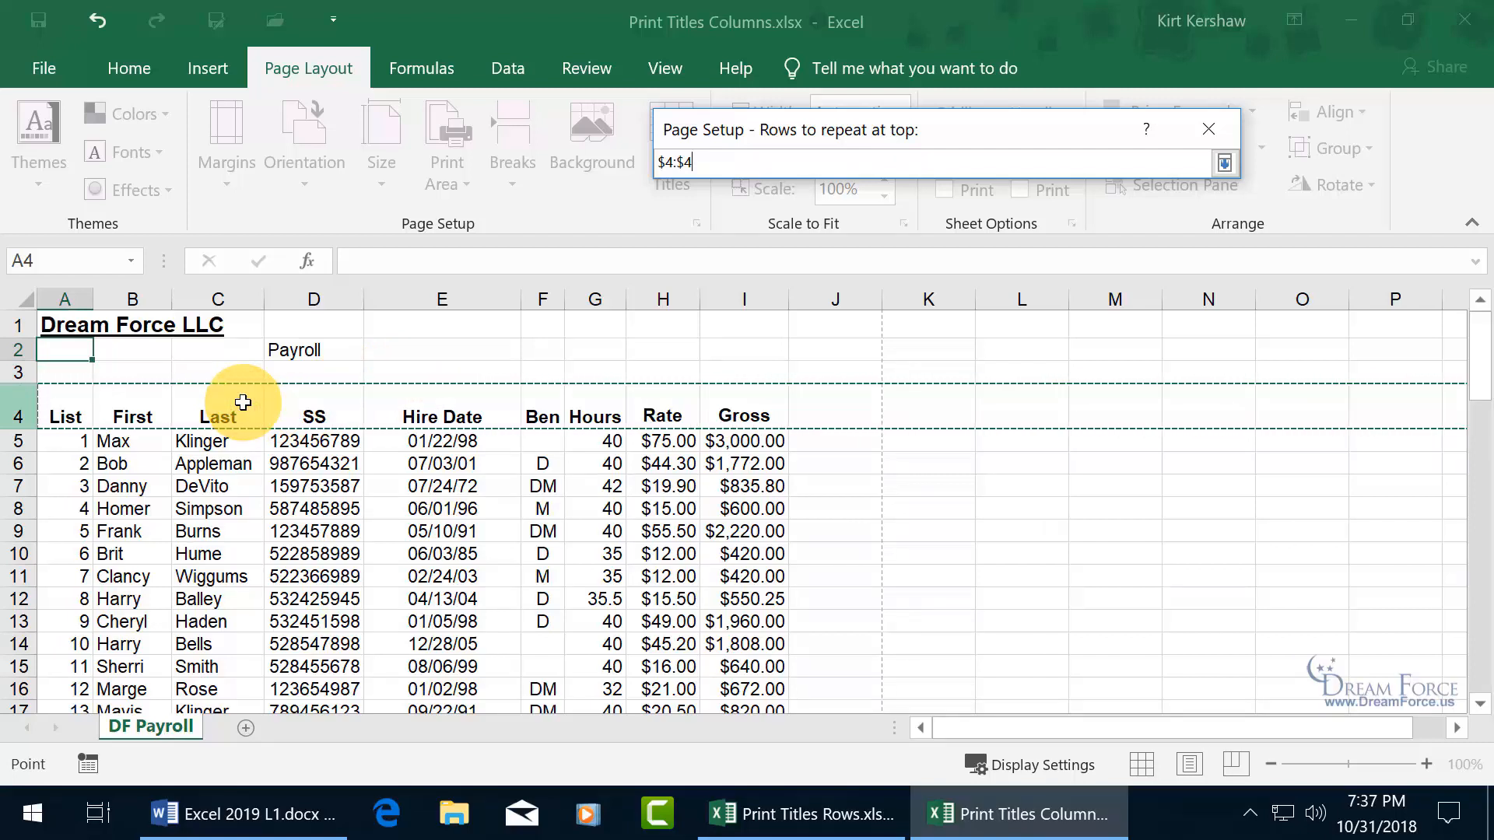
pyautogui.moveTo(233, 391)
pyautogui.mouseDown()
pyautogui.moveTo(286, 371)
pyautogui.moveTo(233, 350)
pyautogui.moveTo(234, 394)
pyautogui.mouseUp()
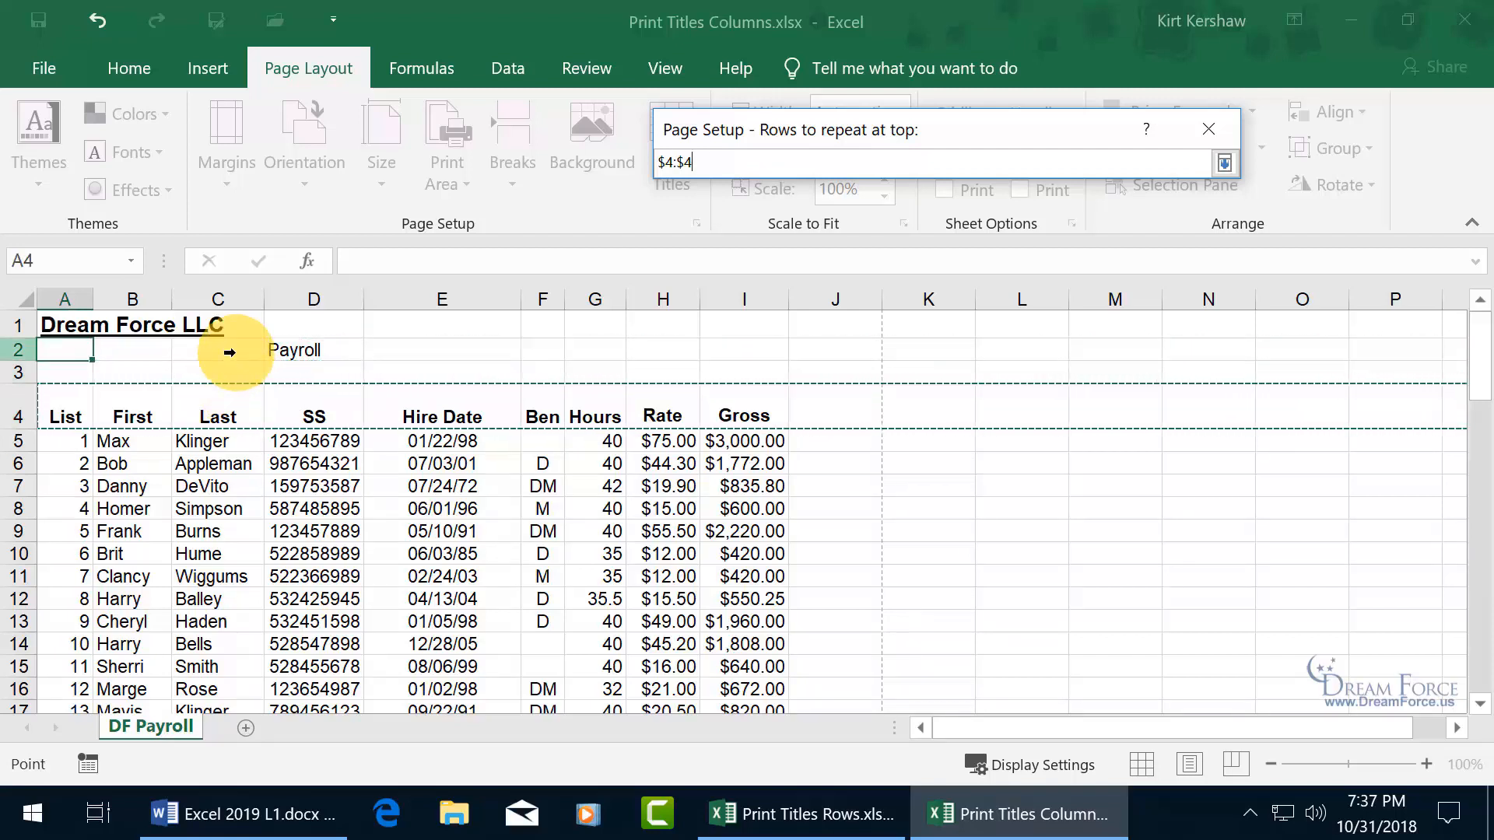
pyautogui.keyDown('ctrl'); pyautogui.click(225, 352); pyautogui.keyUp('ctrl')
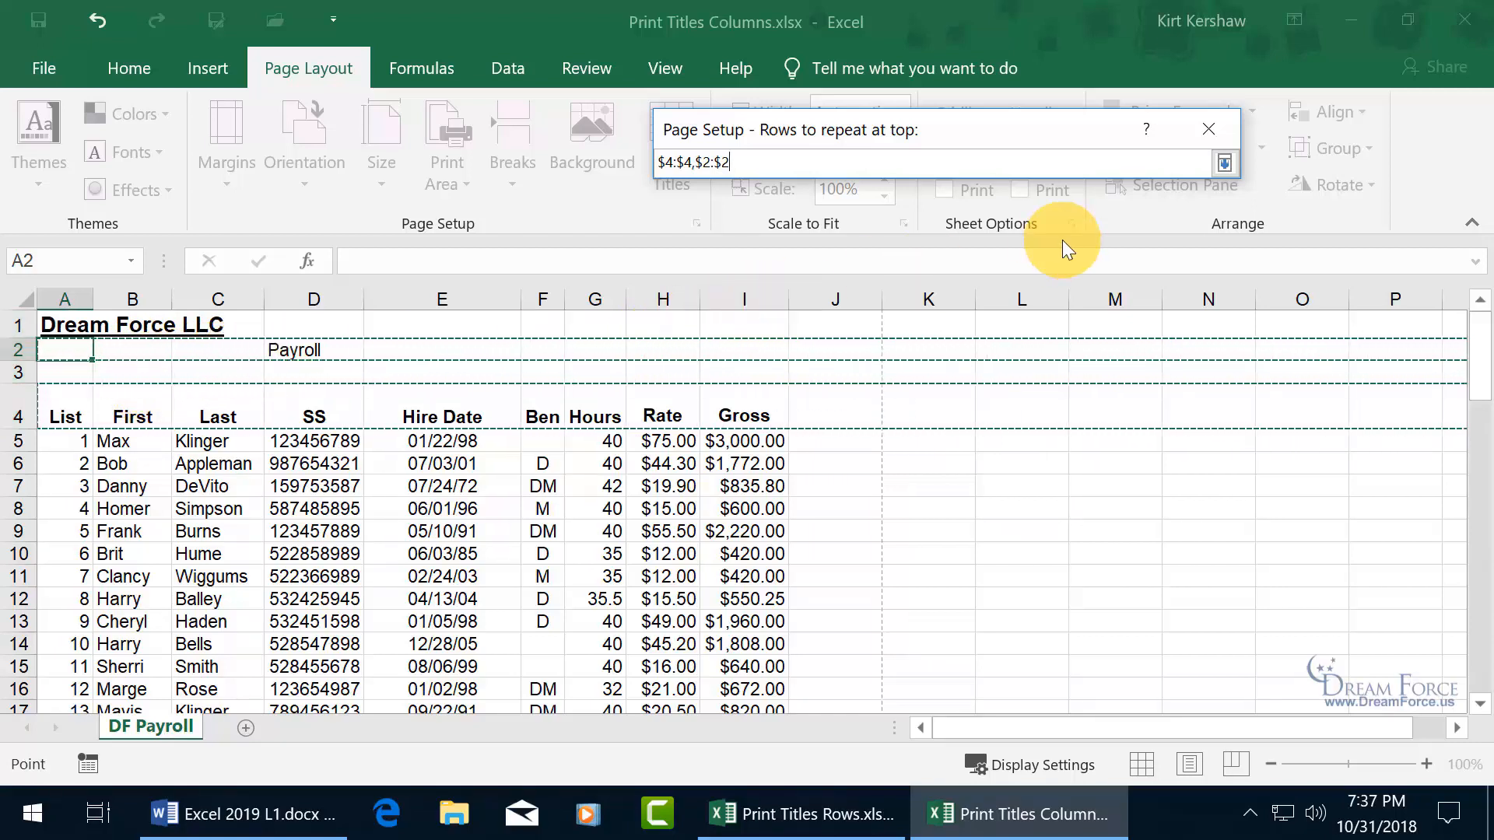
# Dismiss the non-contiguous print titles warning and reset rows to repeat at top to $4:$4 only
pyautogui.click(1225, 164)
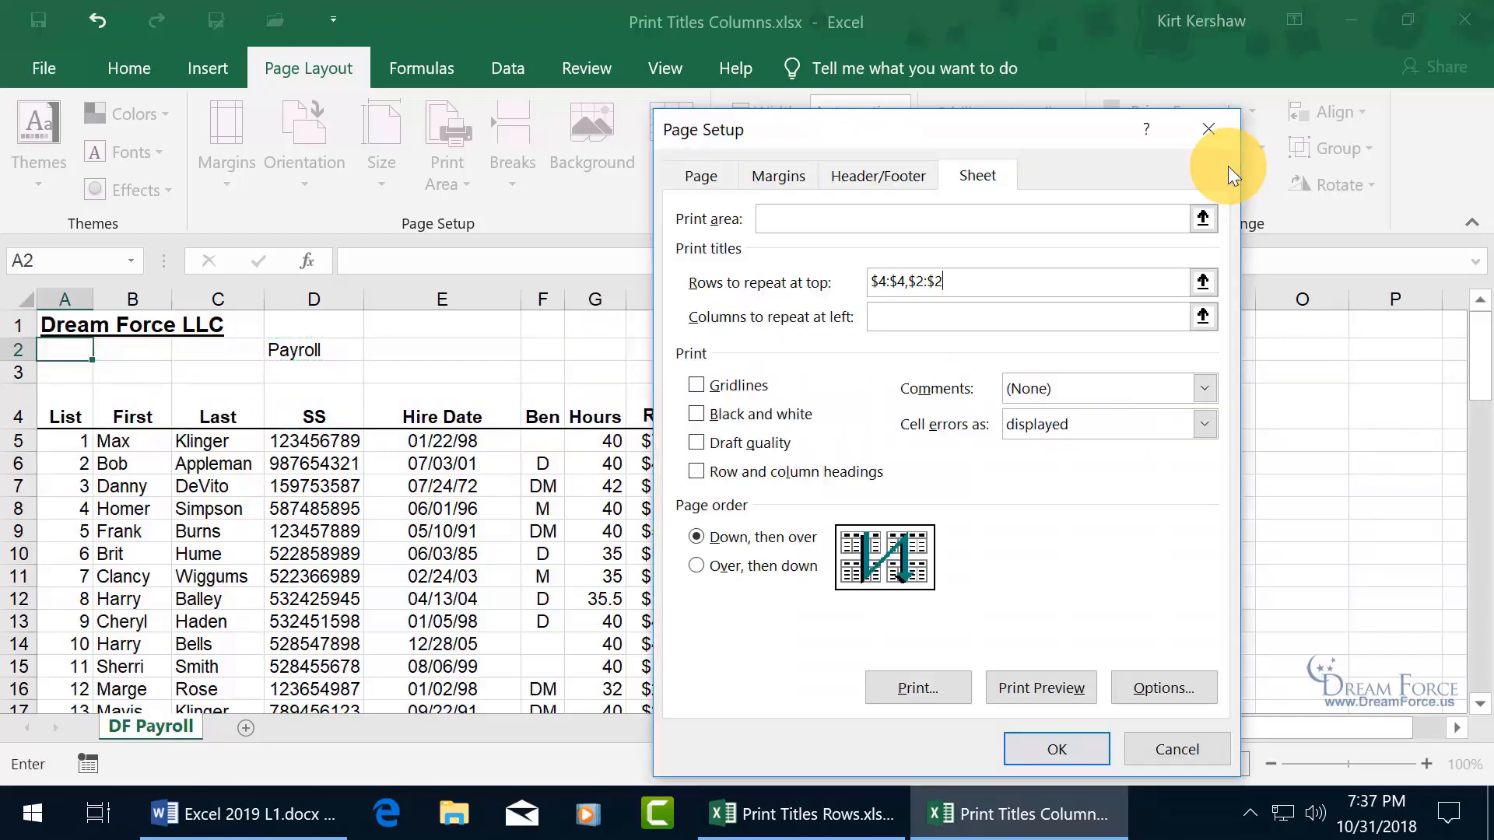
pyautogui.click(1037, 687)
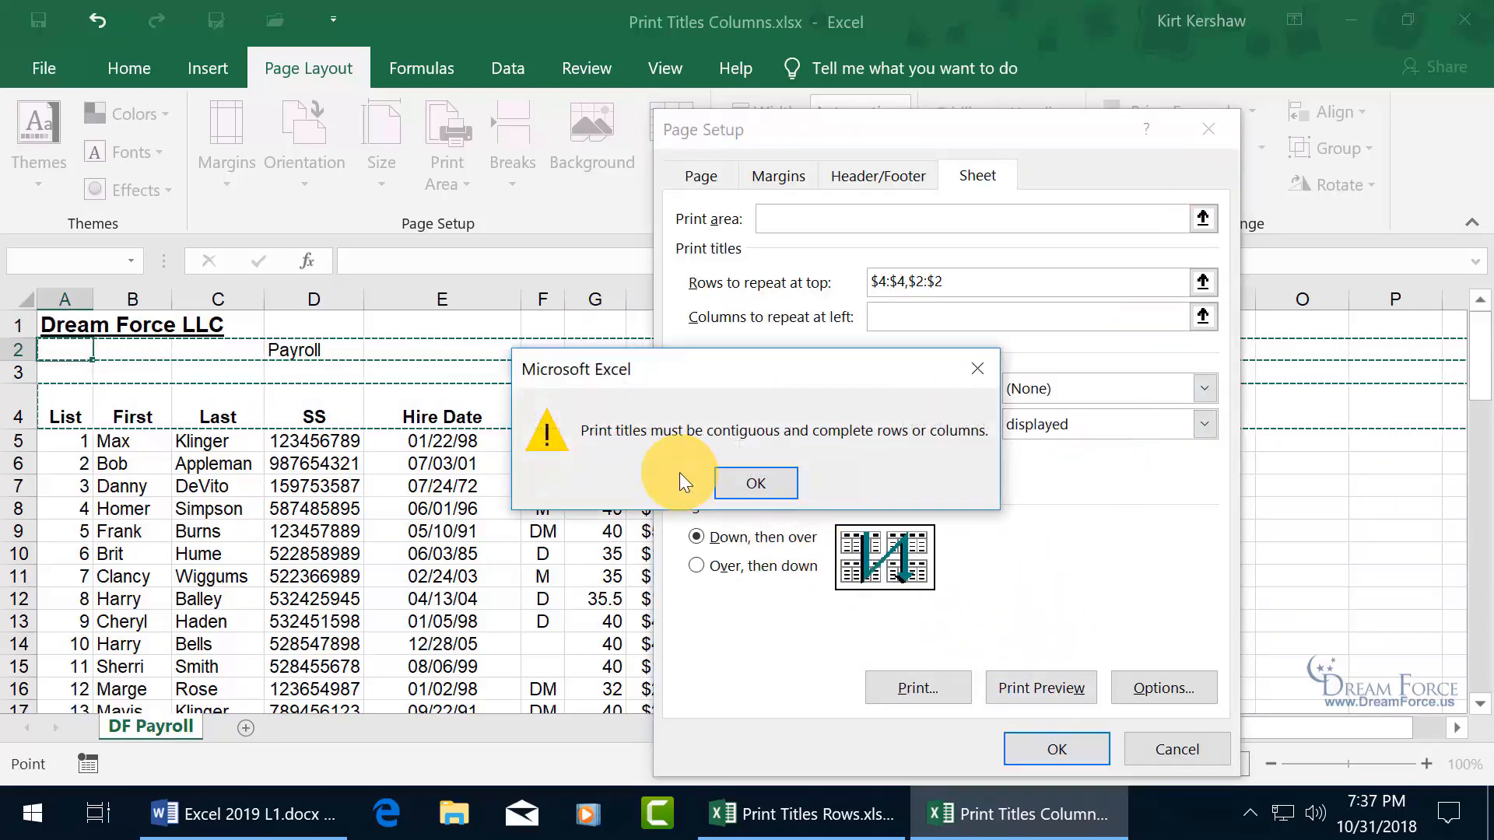
pyautogui.click(751, 482)
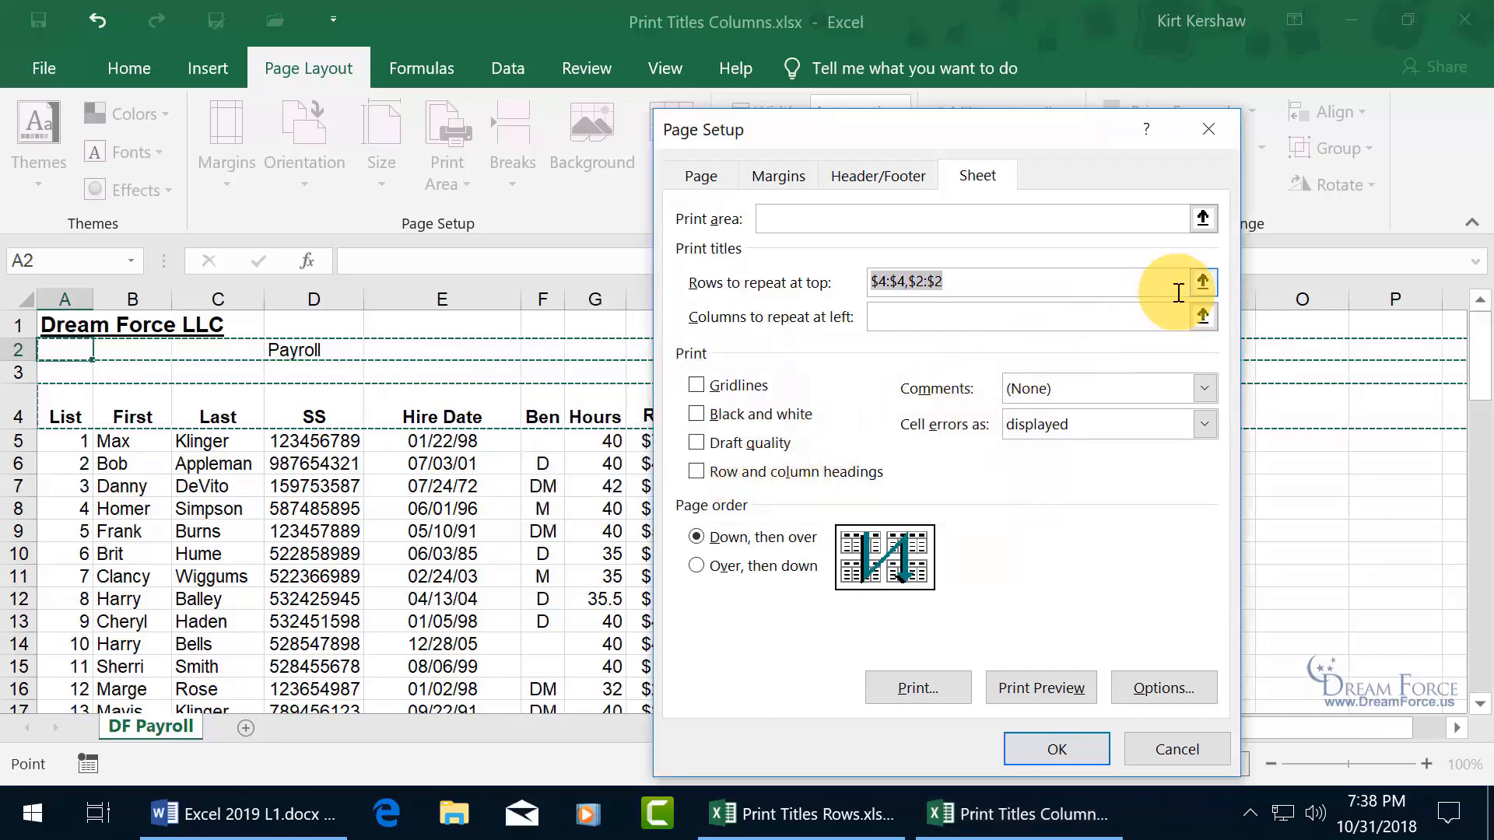
pyautogui.click(1203, 281)
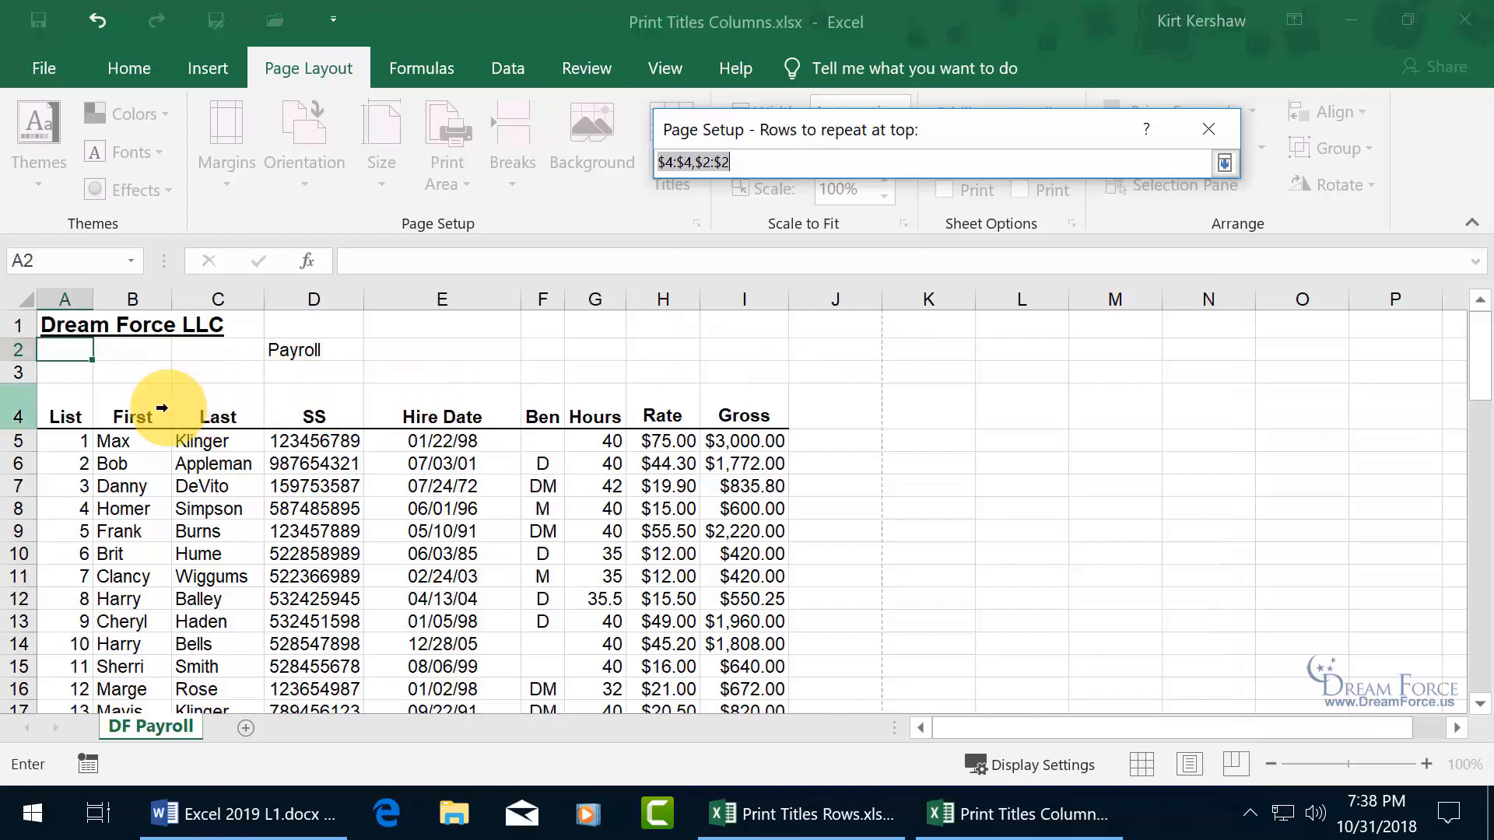
pyautogui.click(64, 410)
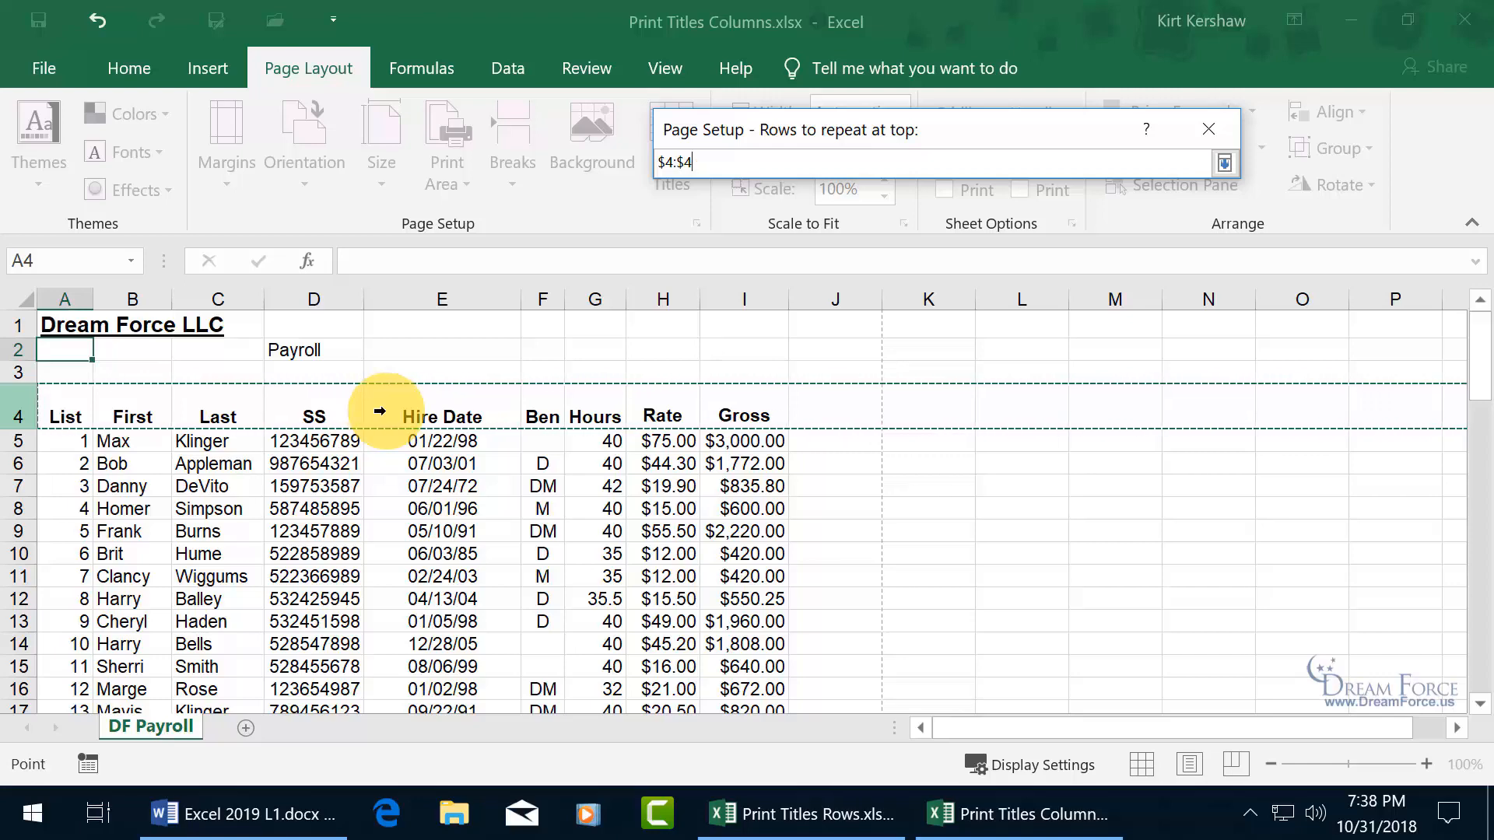
pyautogui.press('Return')
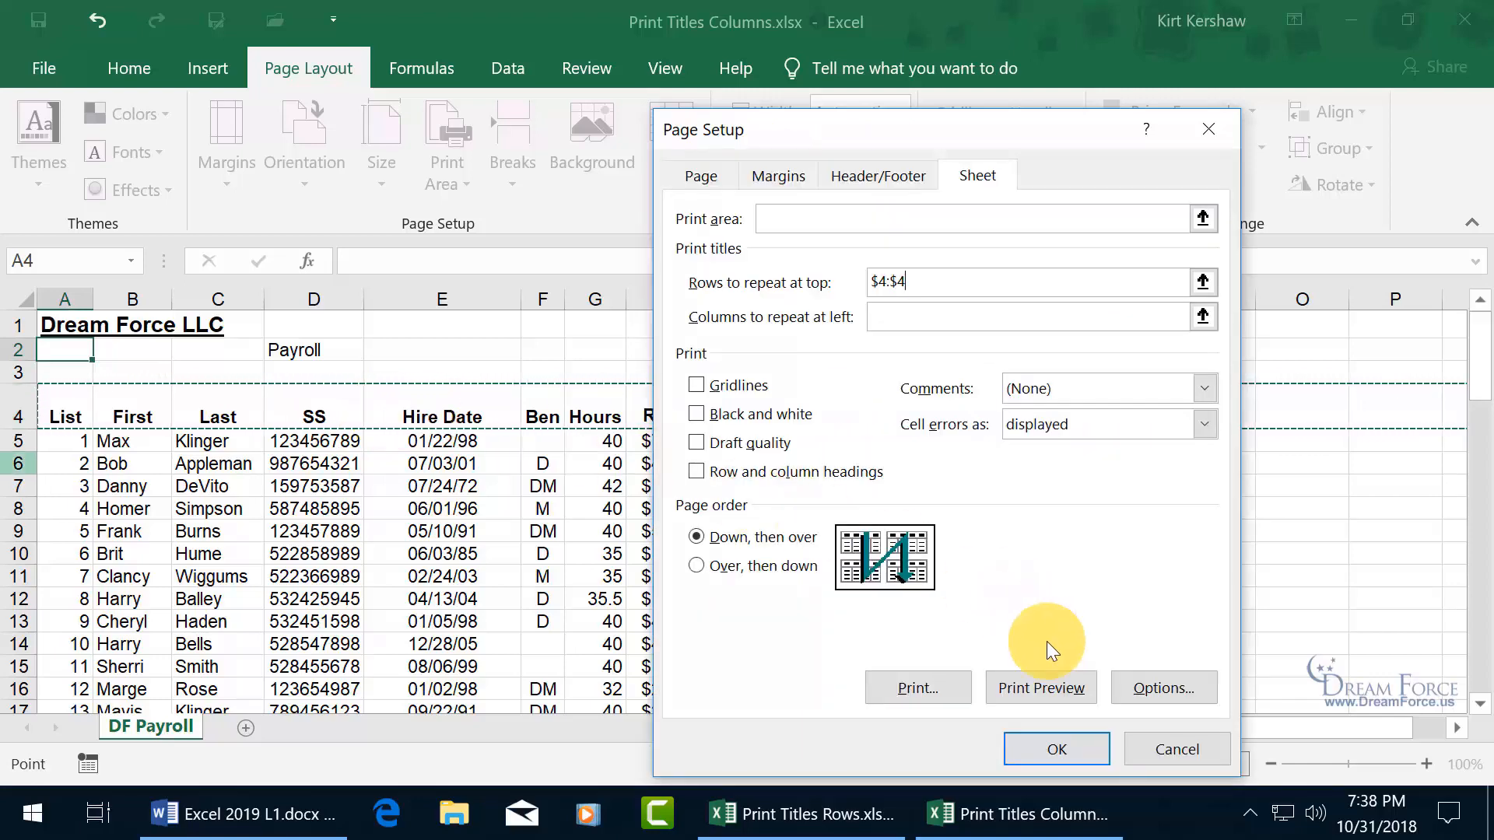
# Preview page 2 of 2, opening with the repeated List, First, Last headings above employee 47
pyautogui.click(1048, 686)
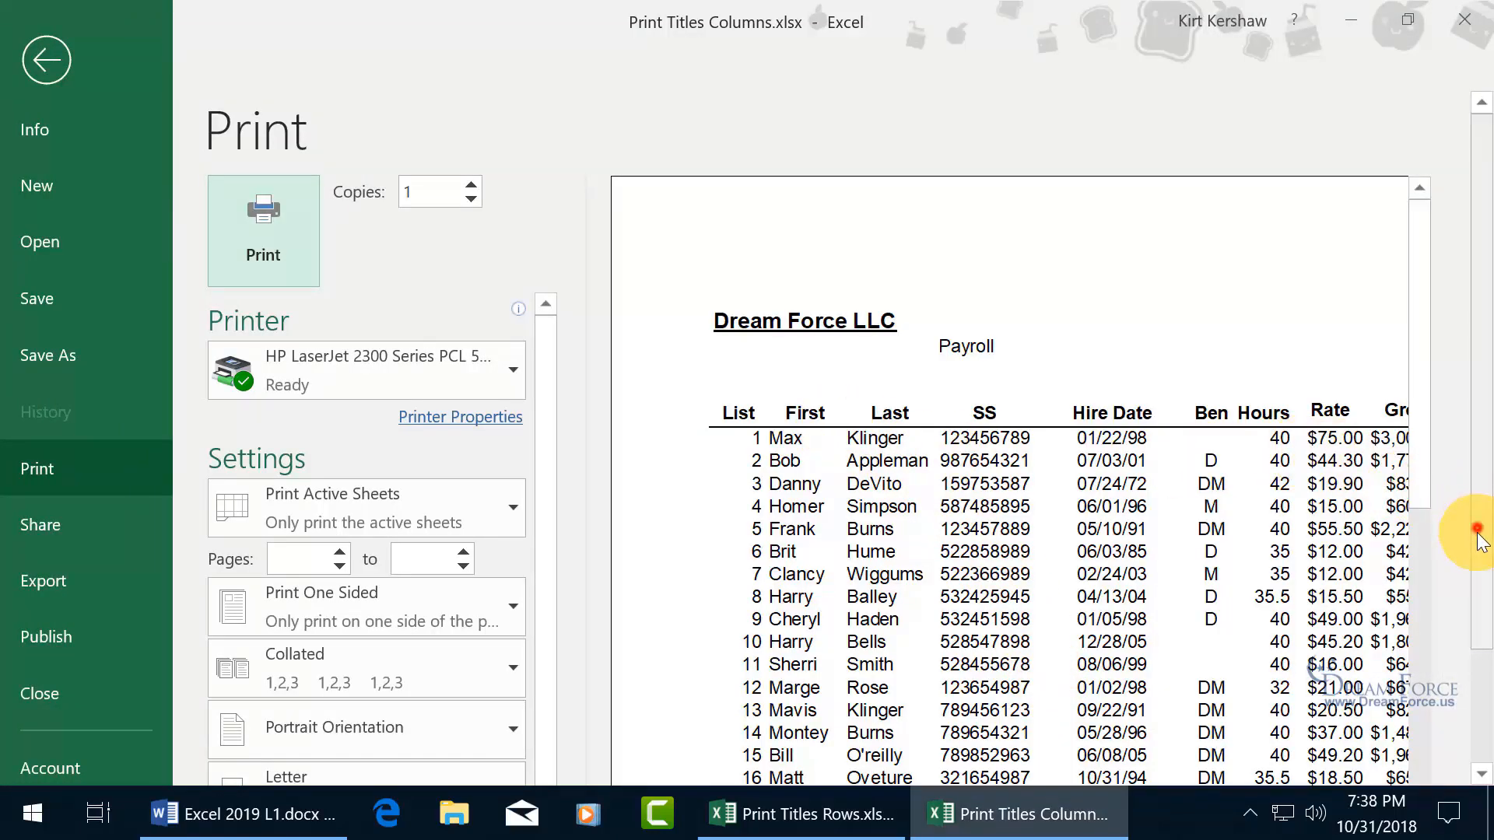
pyautogui.scroll(-3, 1455, 703)
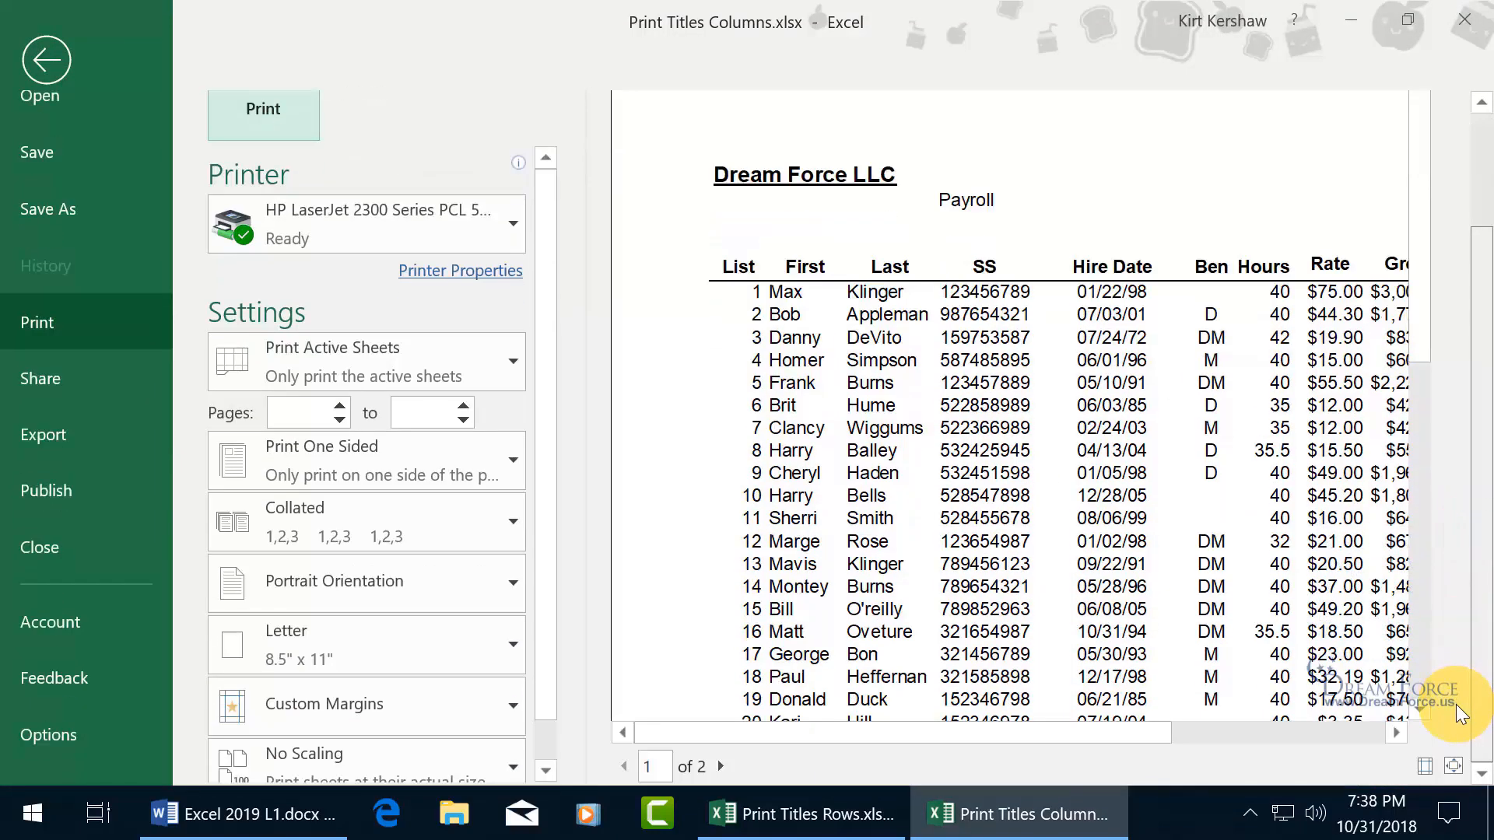
pyautogui.click(722, 766)
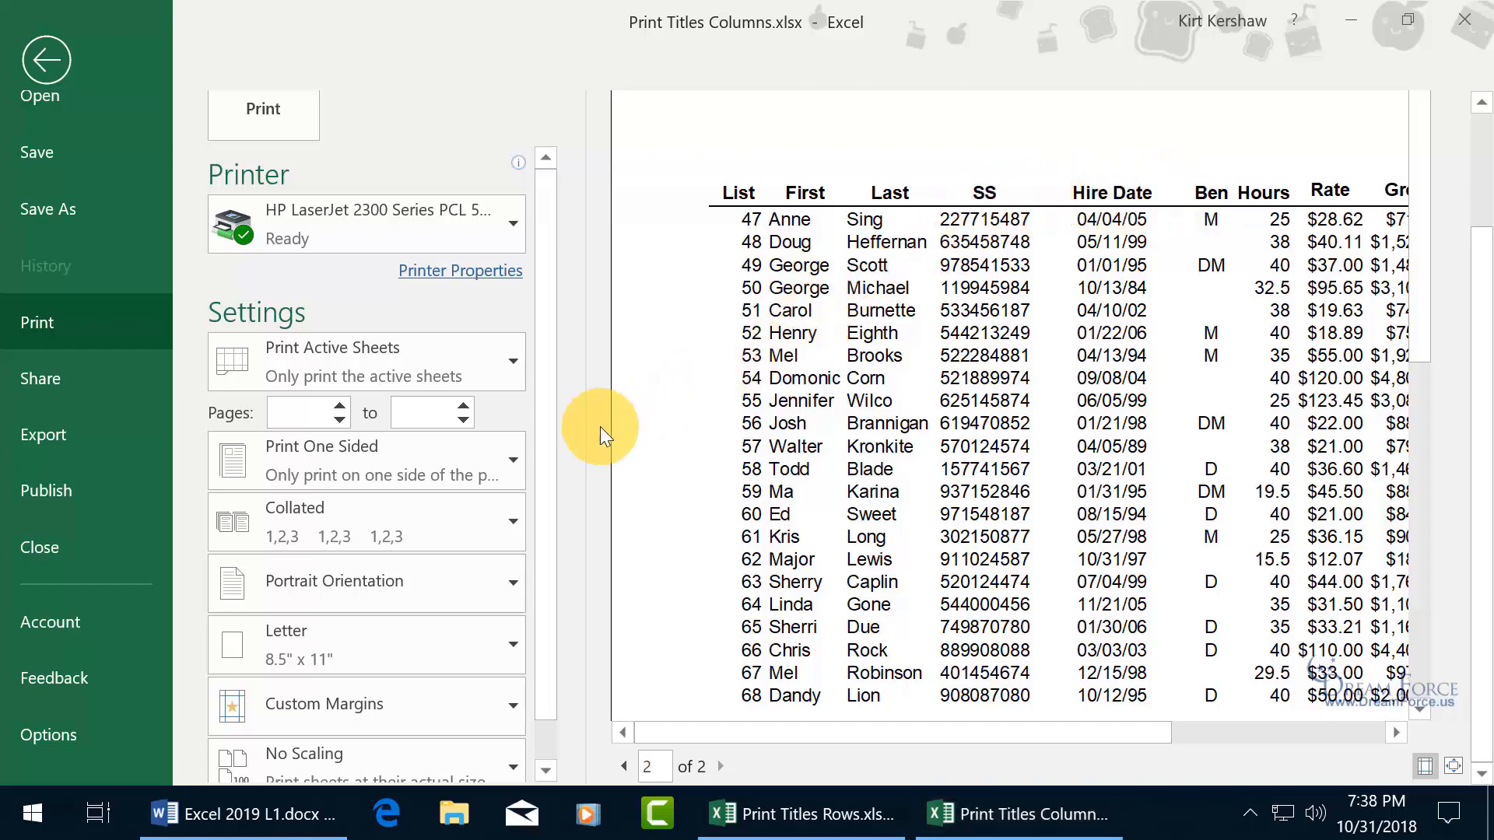
pyautogui.scroll(-1, 543, 454)
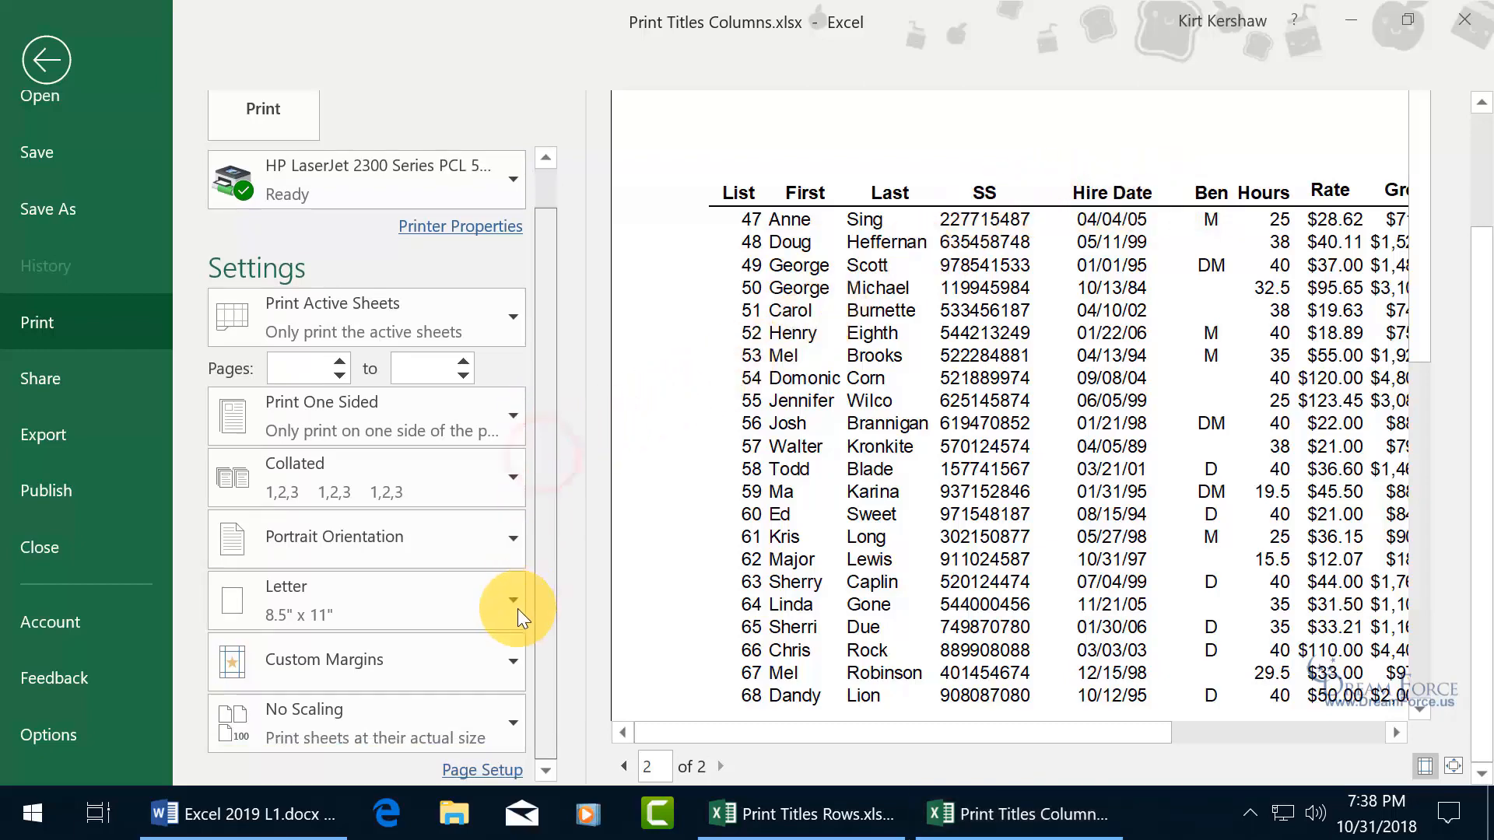
# Check in Page Setup's Sheet settings that $4:$4 repeats at top, closing without changes
pyautogui.click(484, 770)
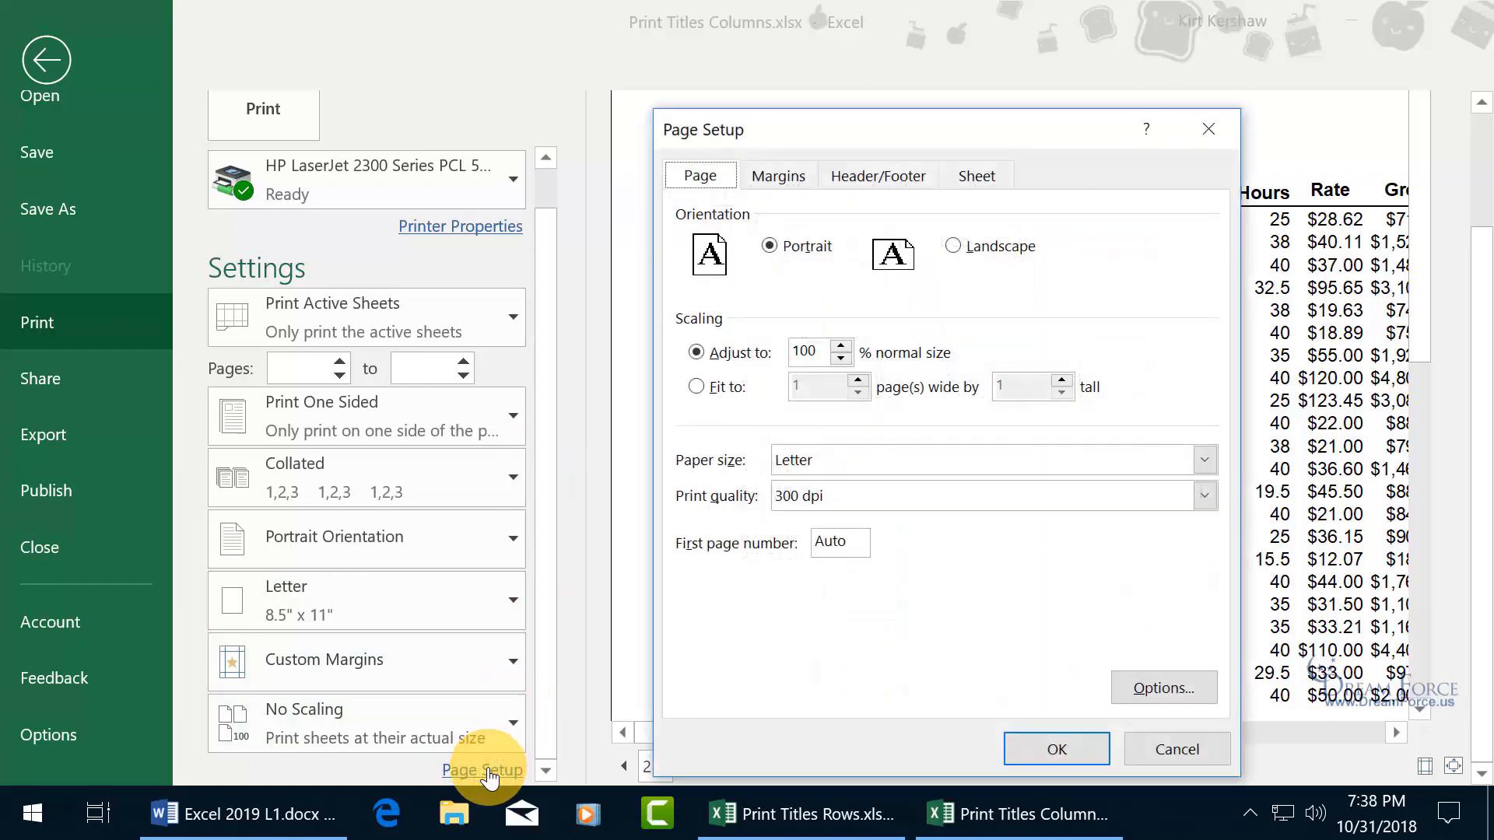
pyautogui.click(992, 175)
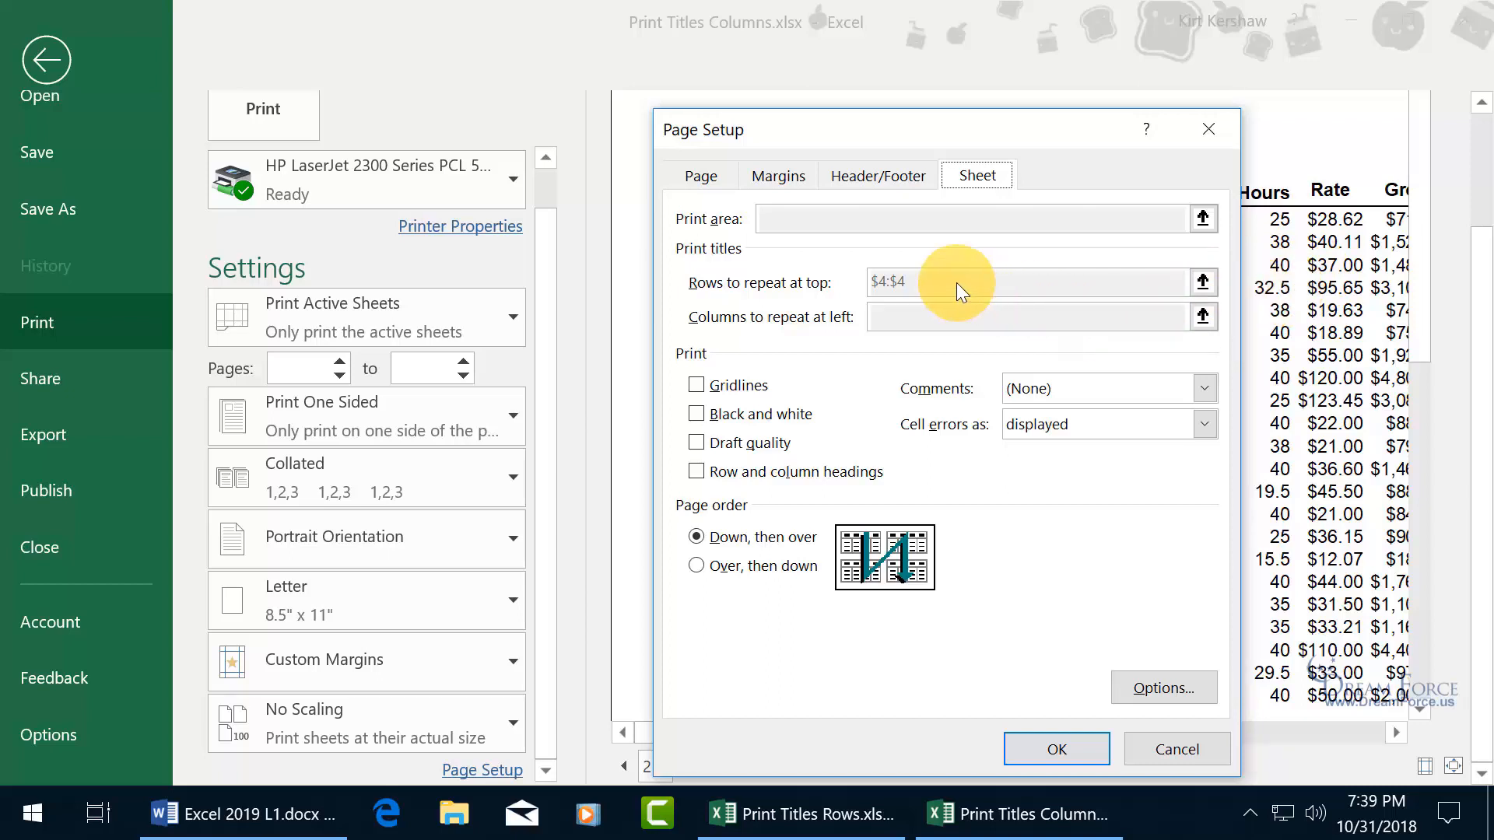
pyautogui.click(1206, 129)
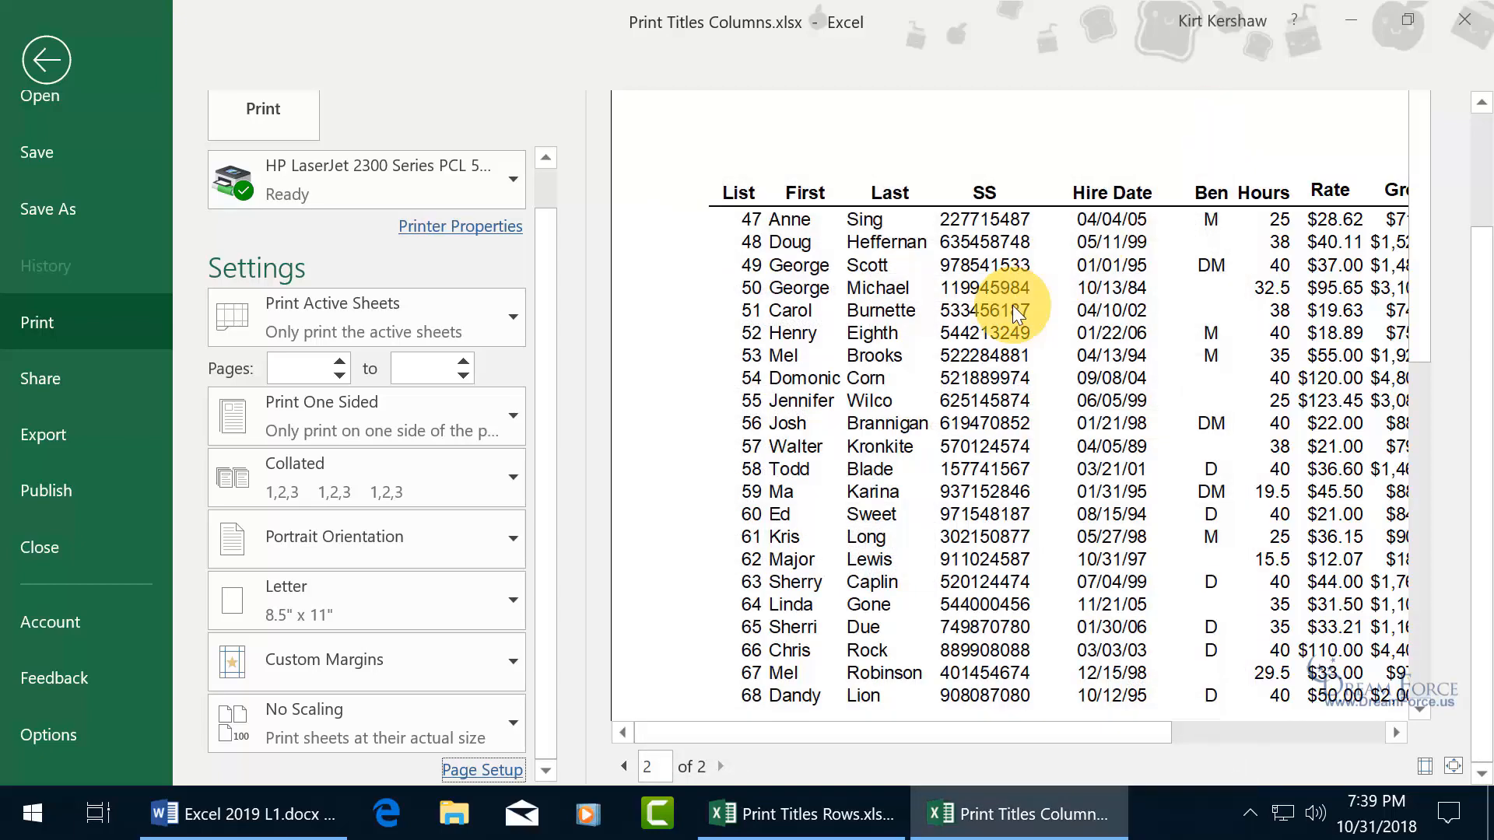
# Back on the worksheet, recheck Print Titles unchanged, then switch to the Print Titles Rows.xlsx workbook
pyautogui.click(68, 59)
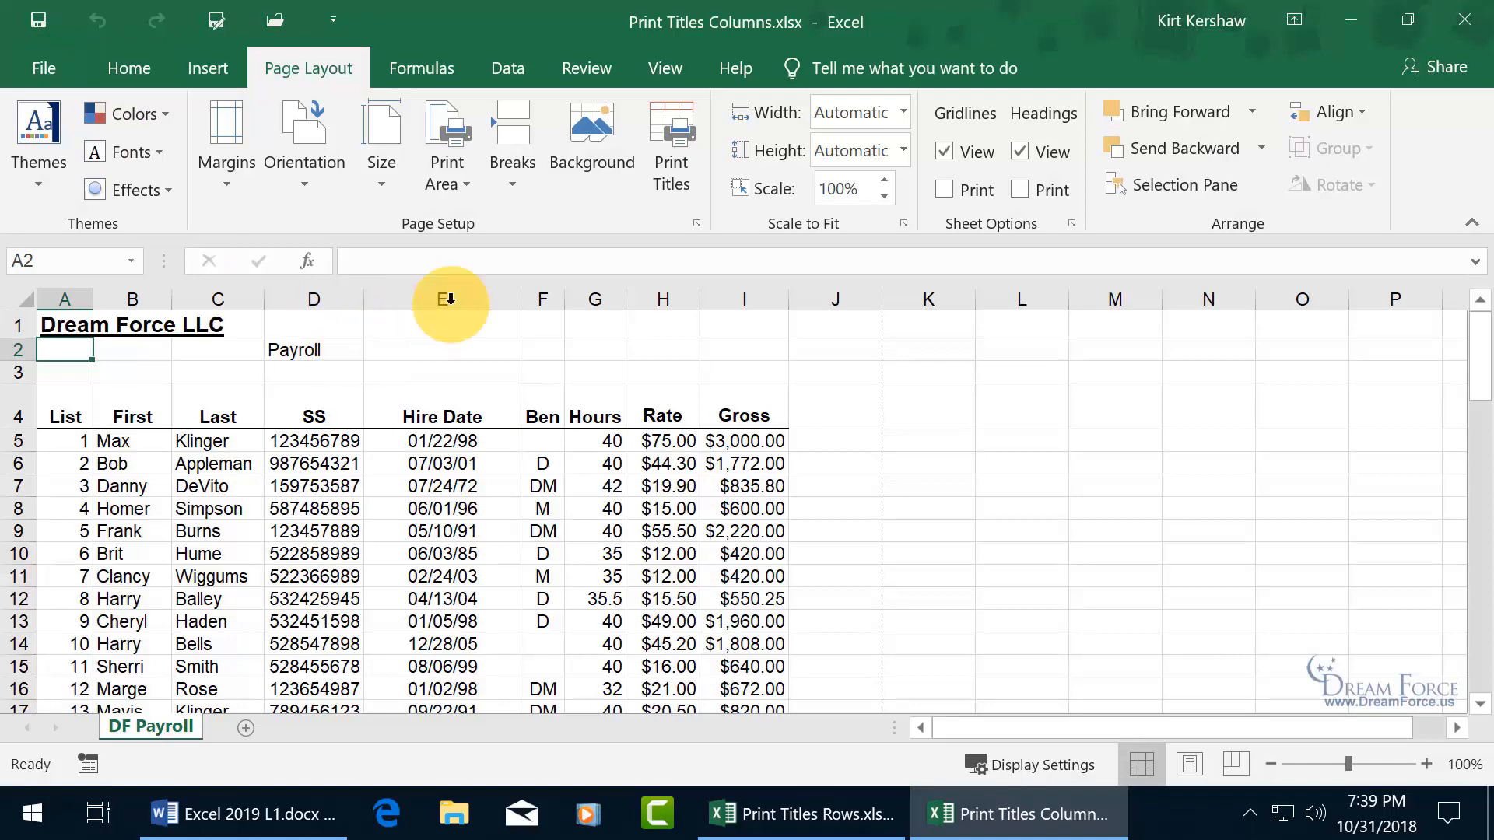
pyautogui.click(684, 175)
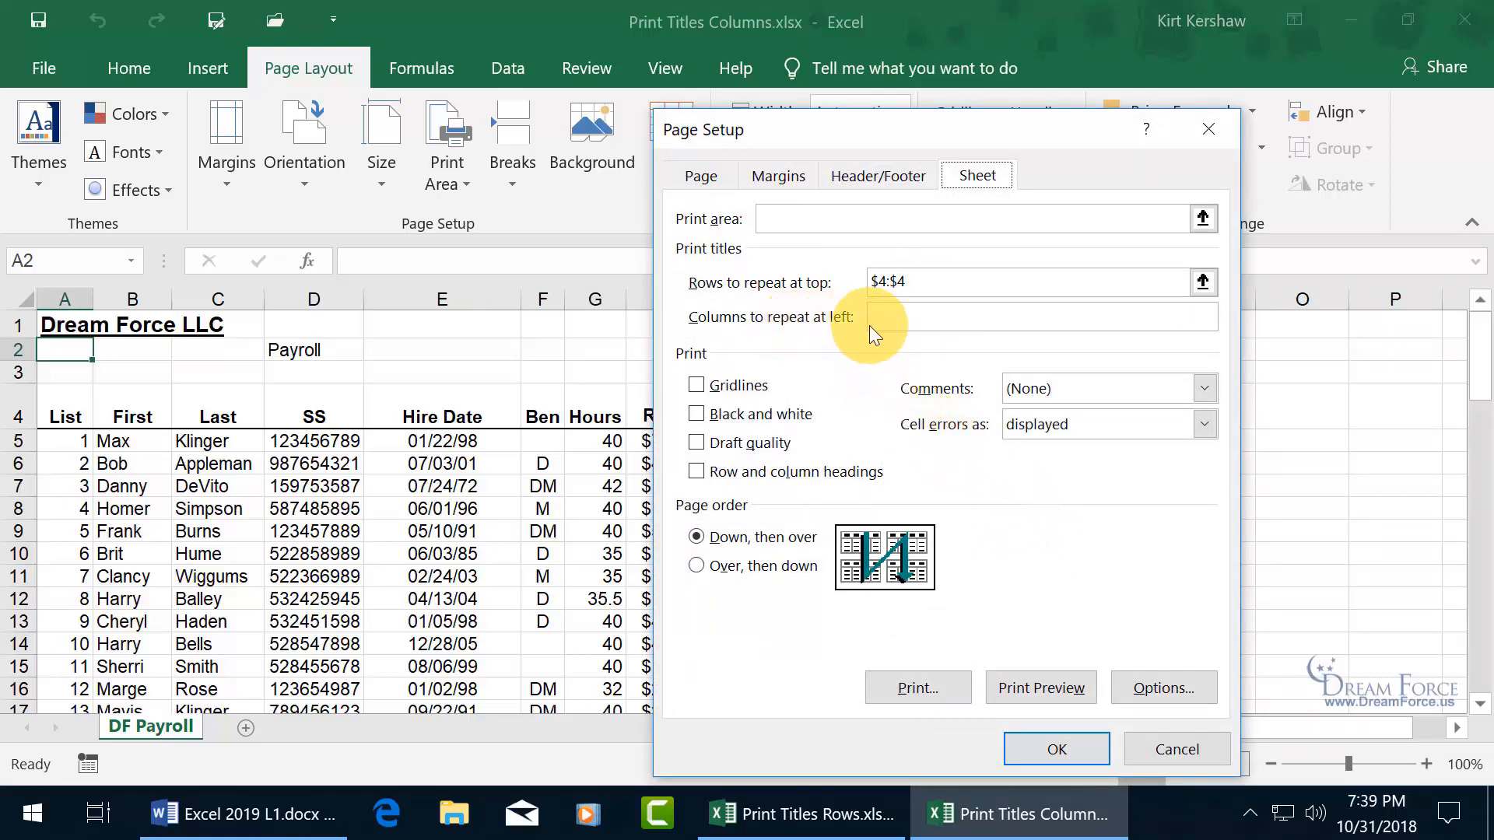
pyautogui.click(1153, 742)
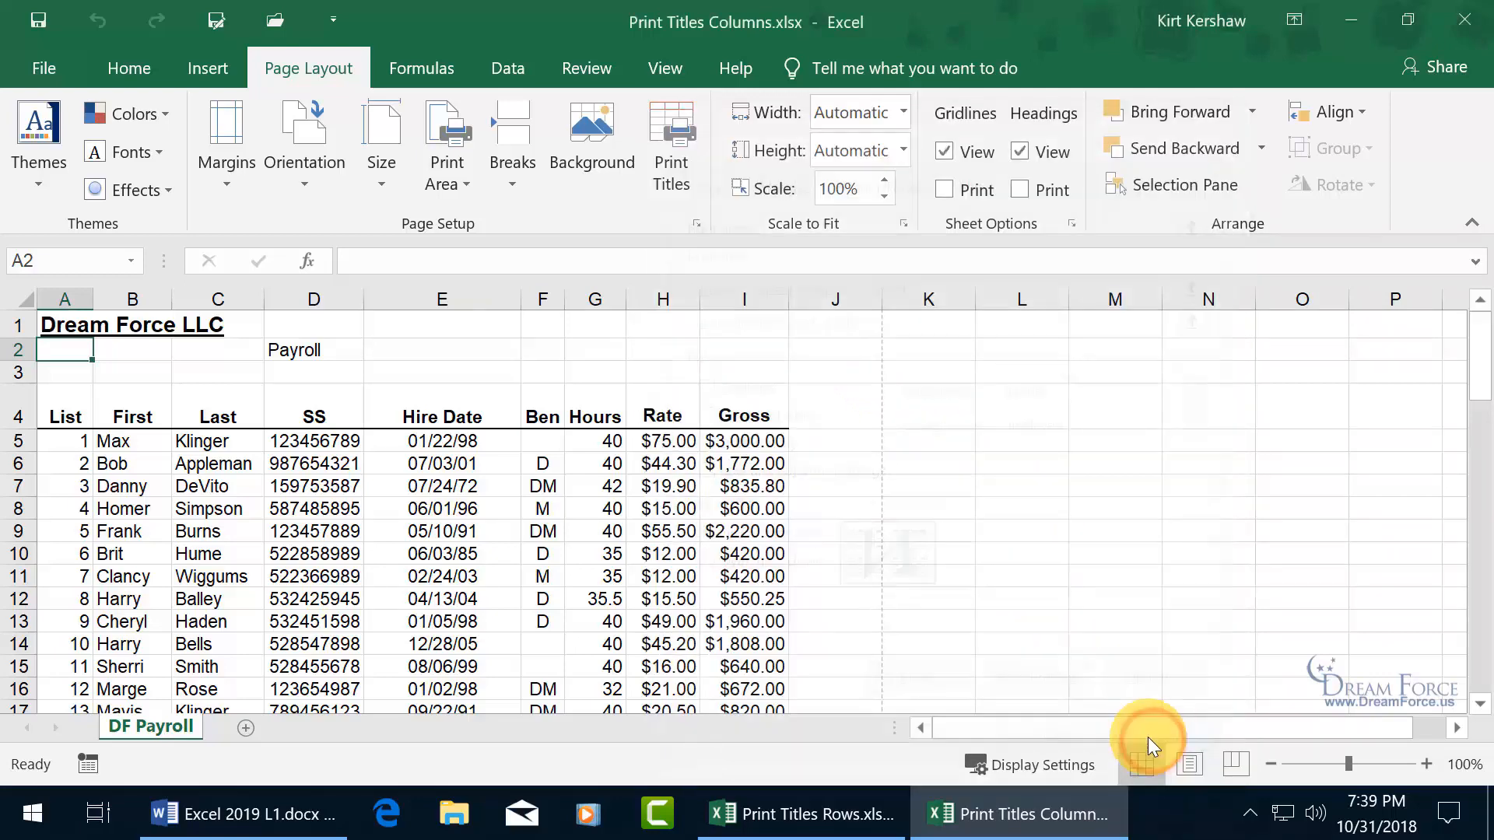
pyautogui.click(804, 817)
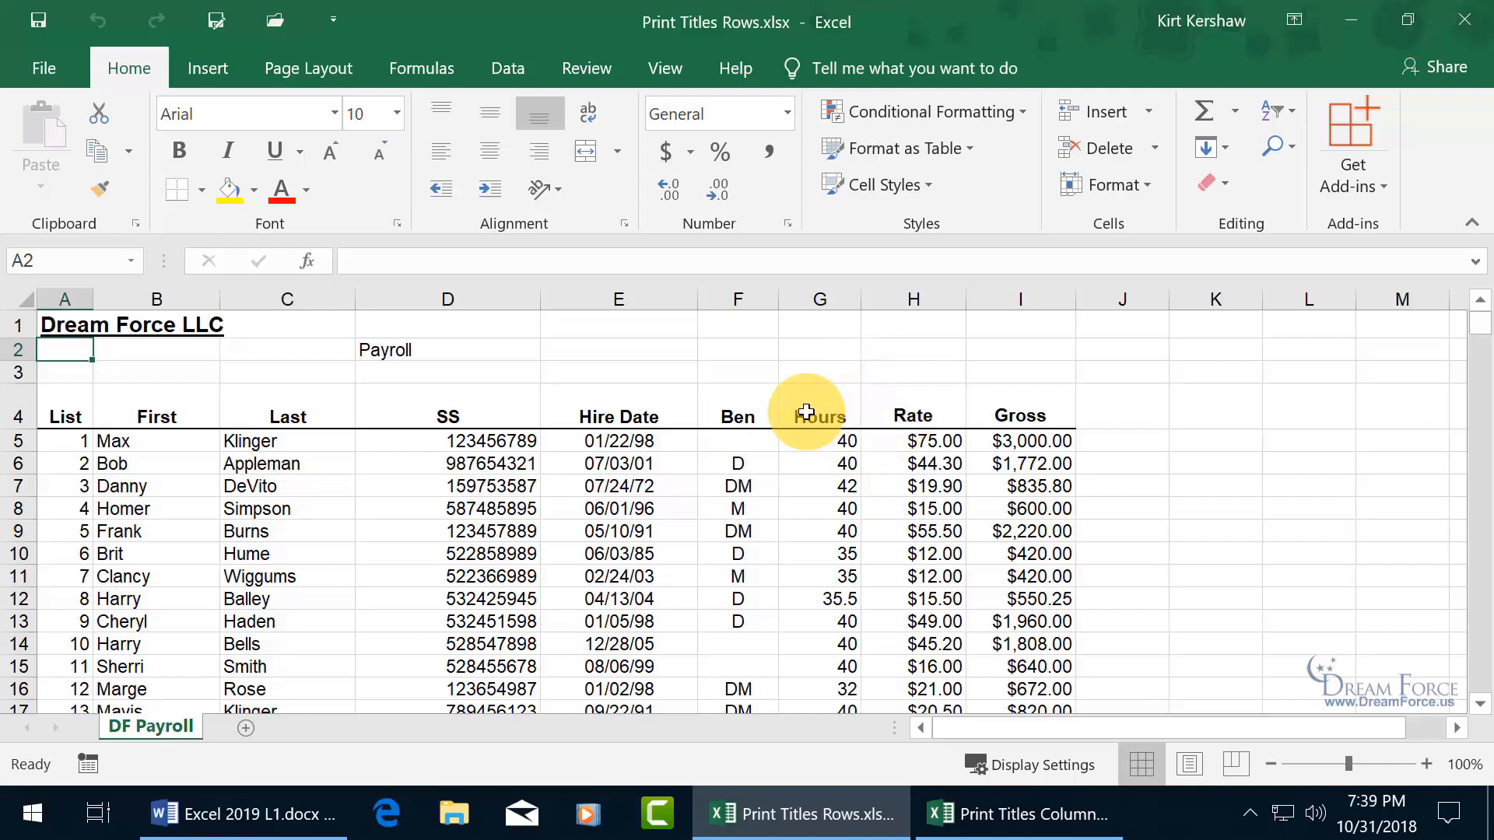
pyautogui.click(47, 63)
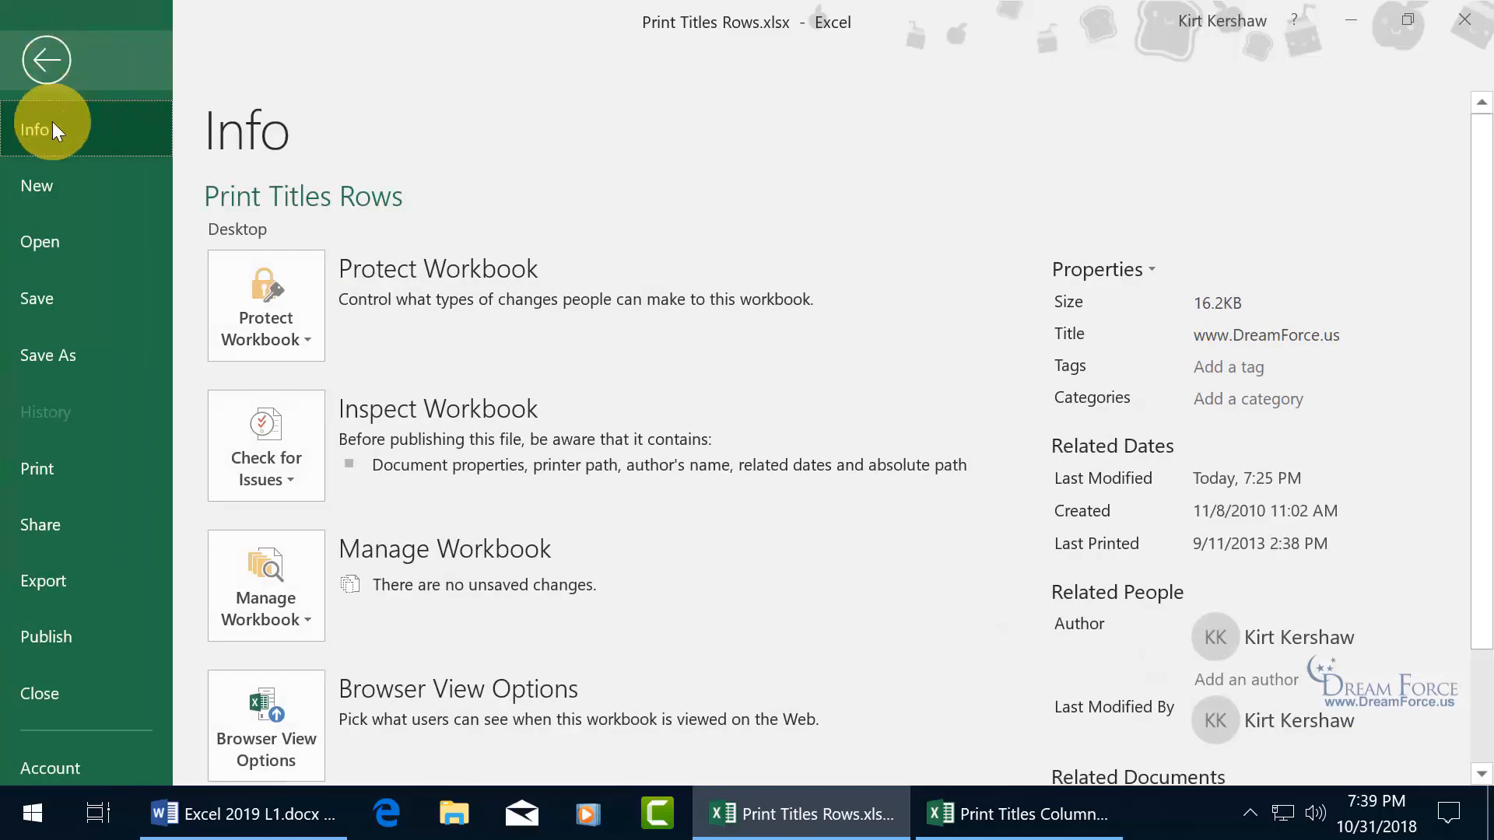
pyautogui.click(55, 470)
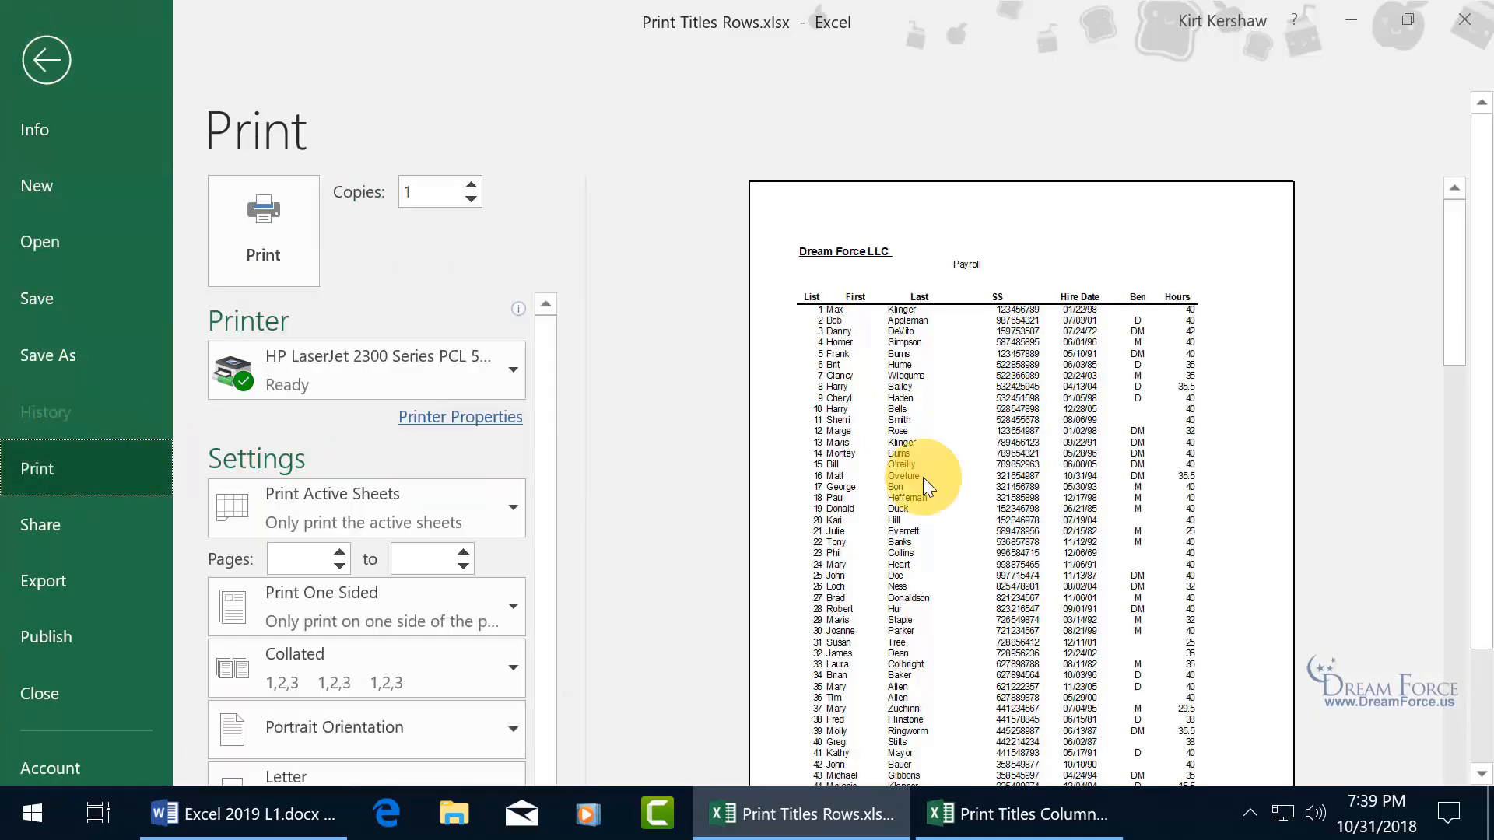
pyautogui.scroll(-3, 1478, 369)
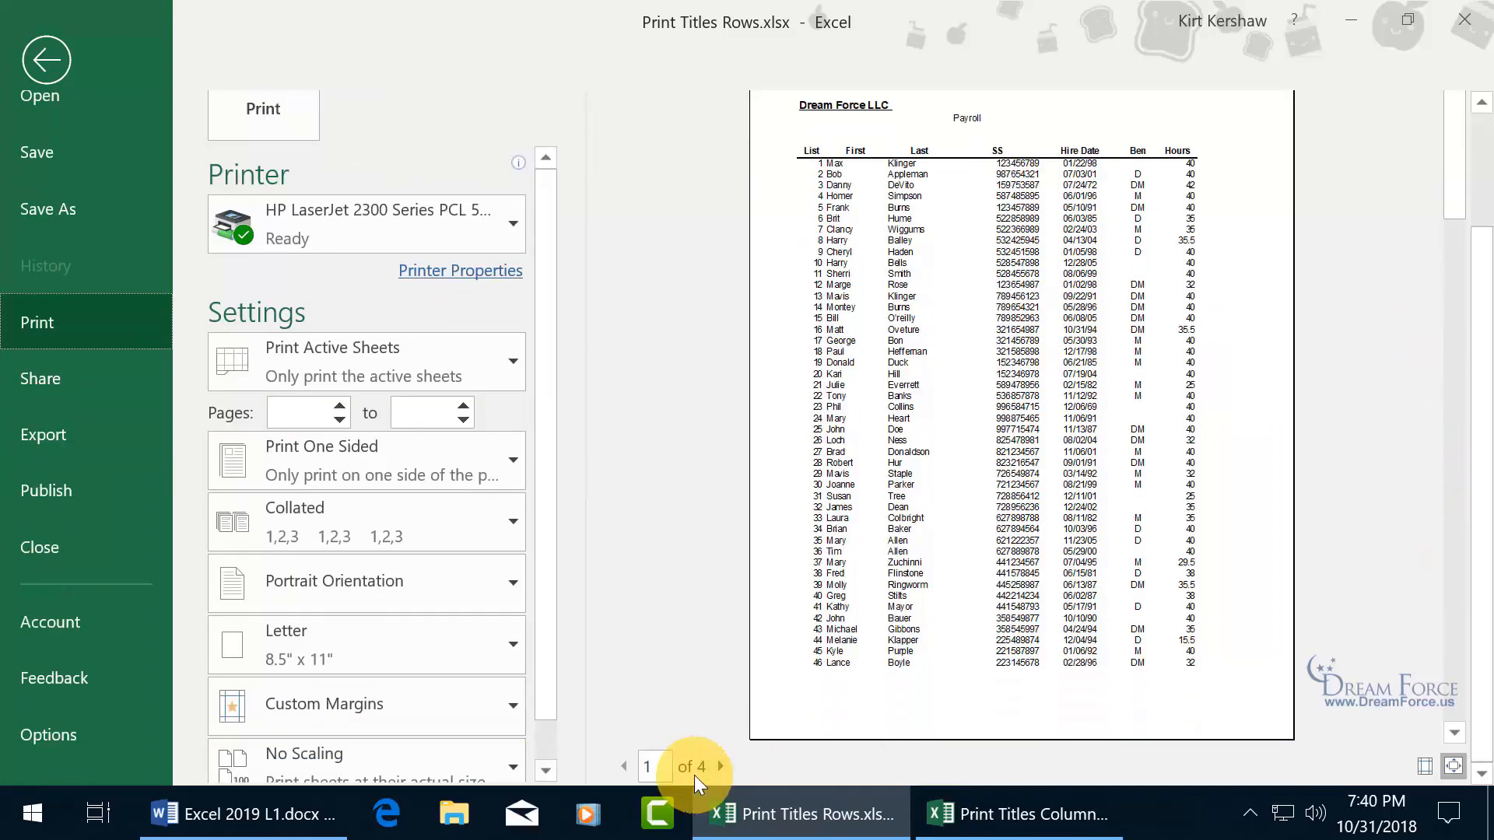
pyautogui.click(48, 58)
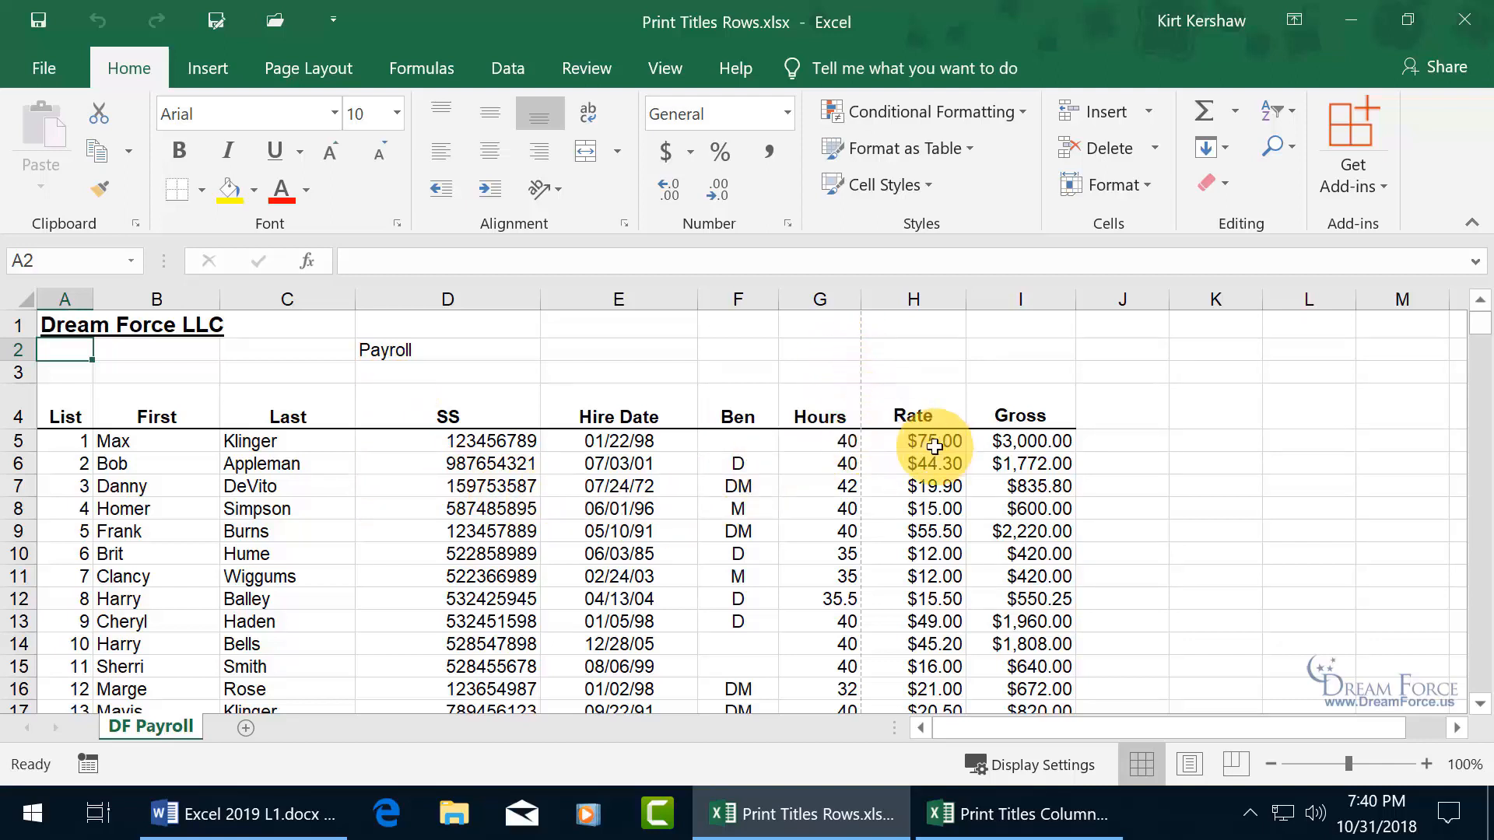
pyautogui.scroll(-8, 768, 486)
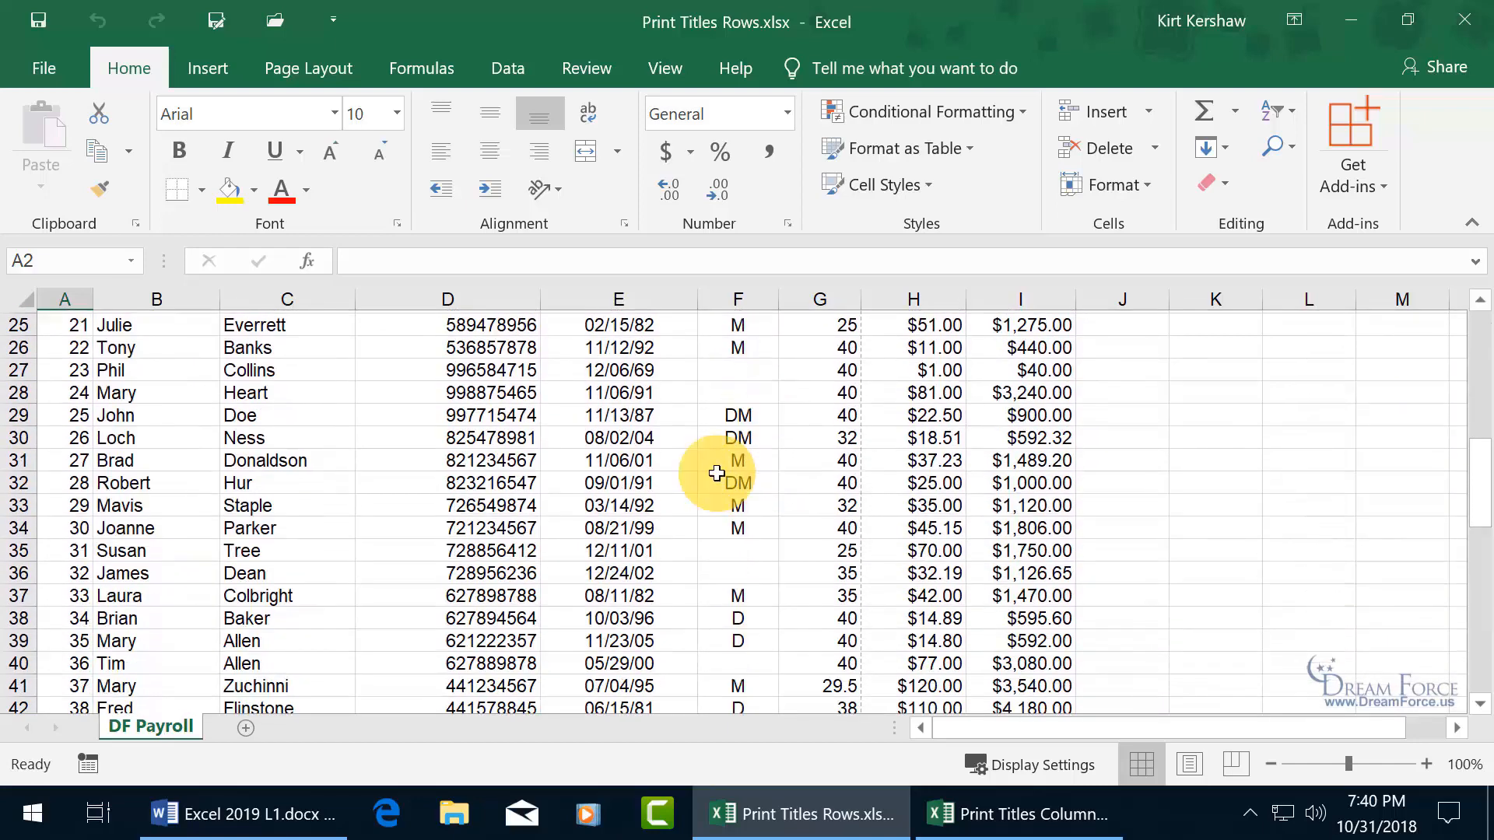
pyautogui.scroll(-5, 670, 462)
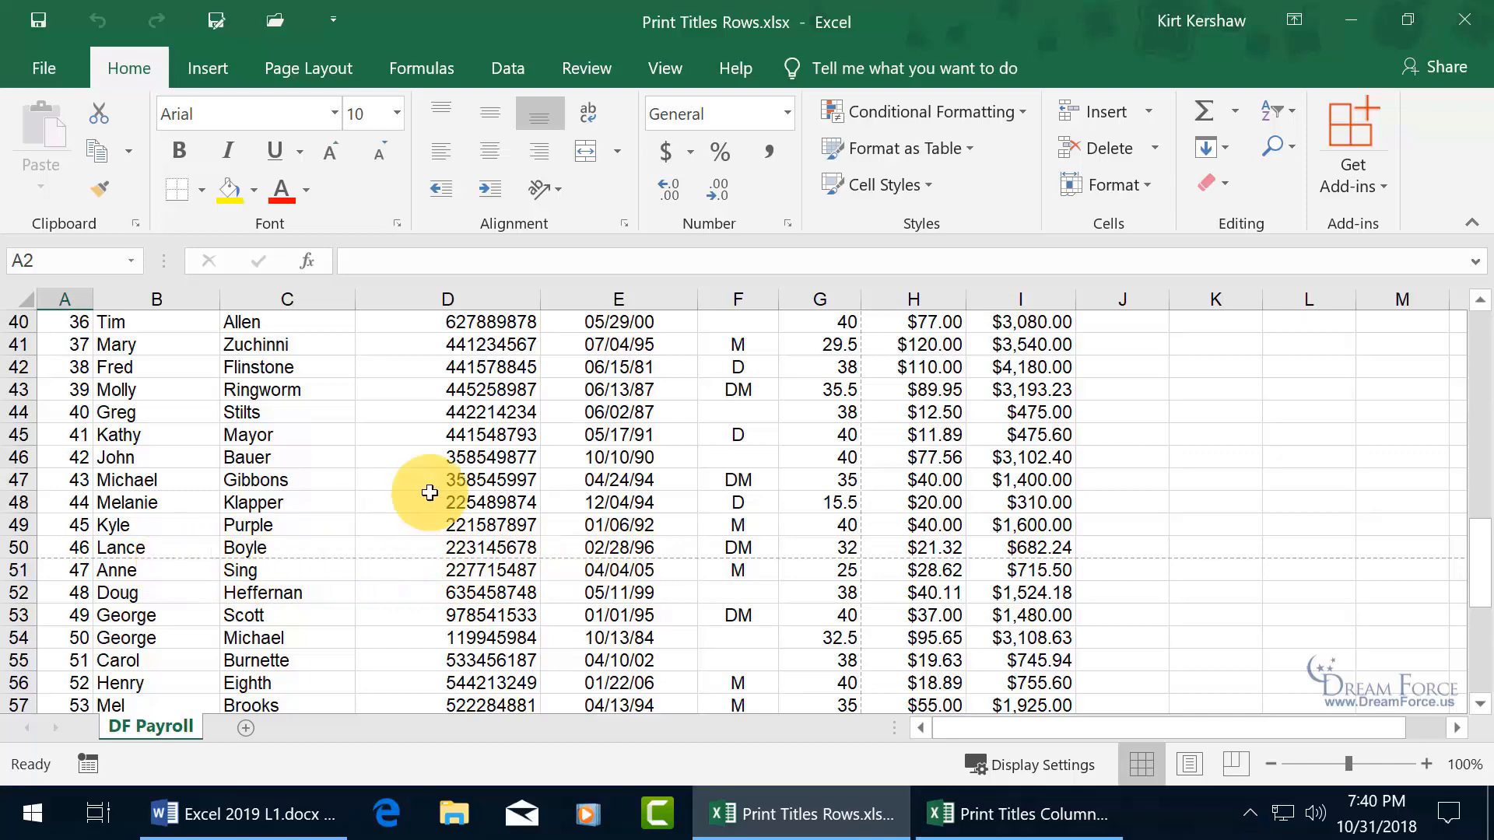
pyautogui.scroll(-3, 565, 534)
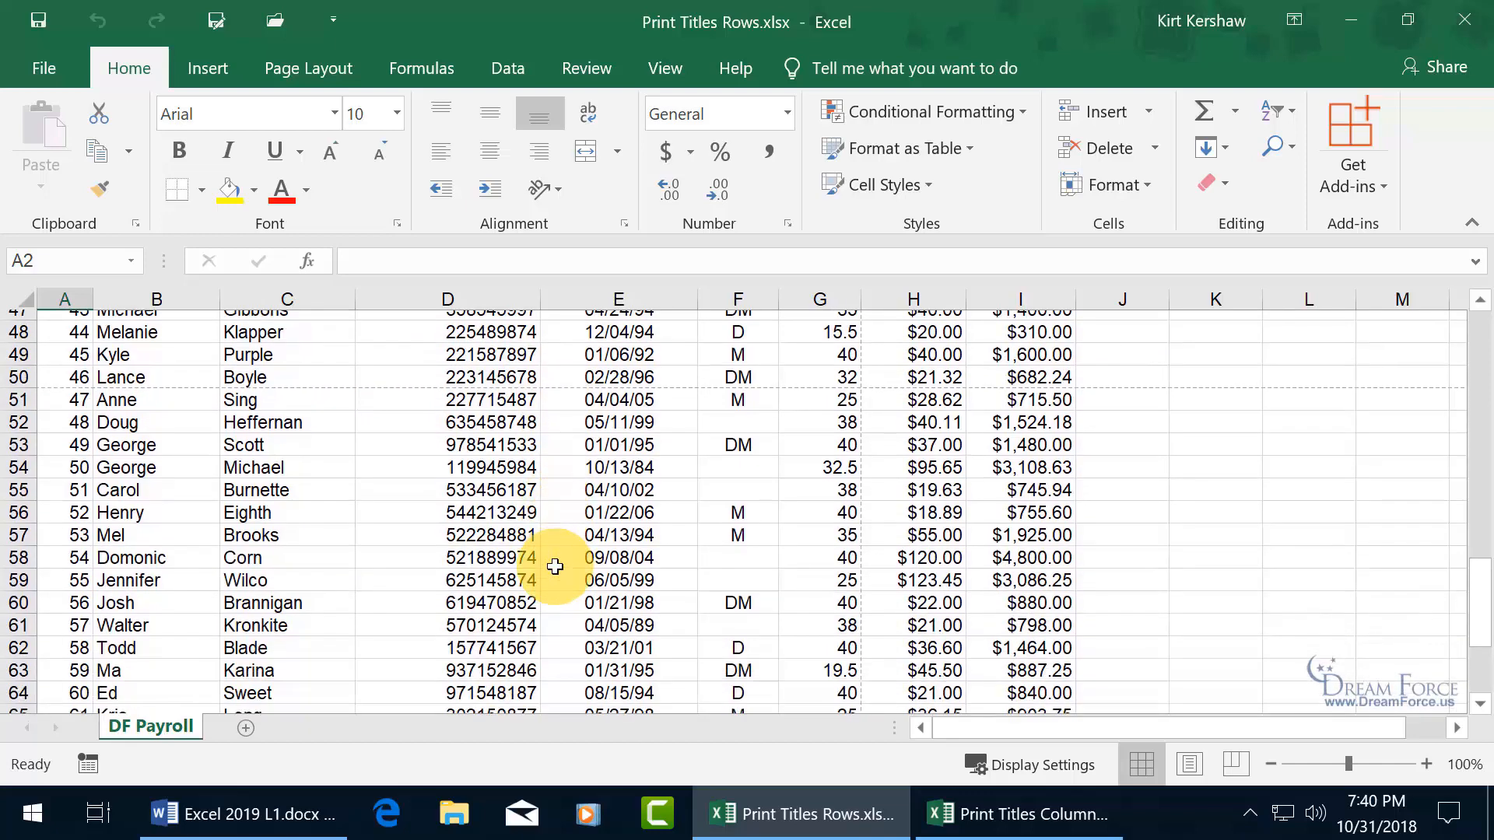
pyautogui.scroll(-4, 565, 534)
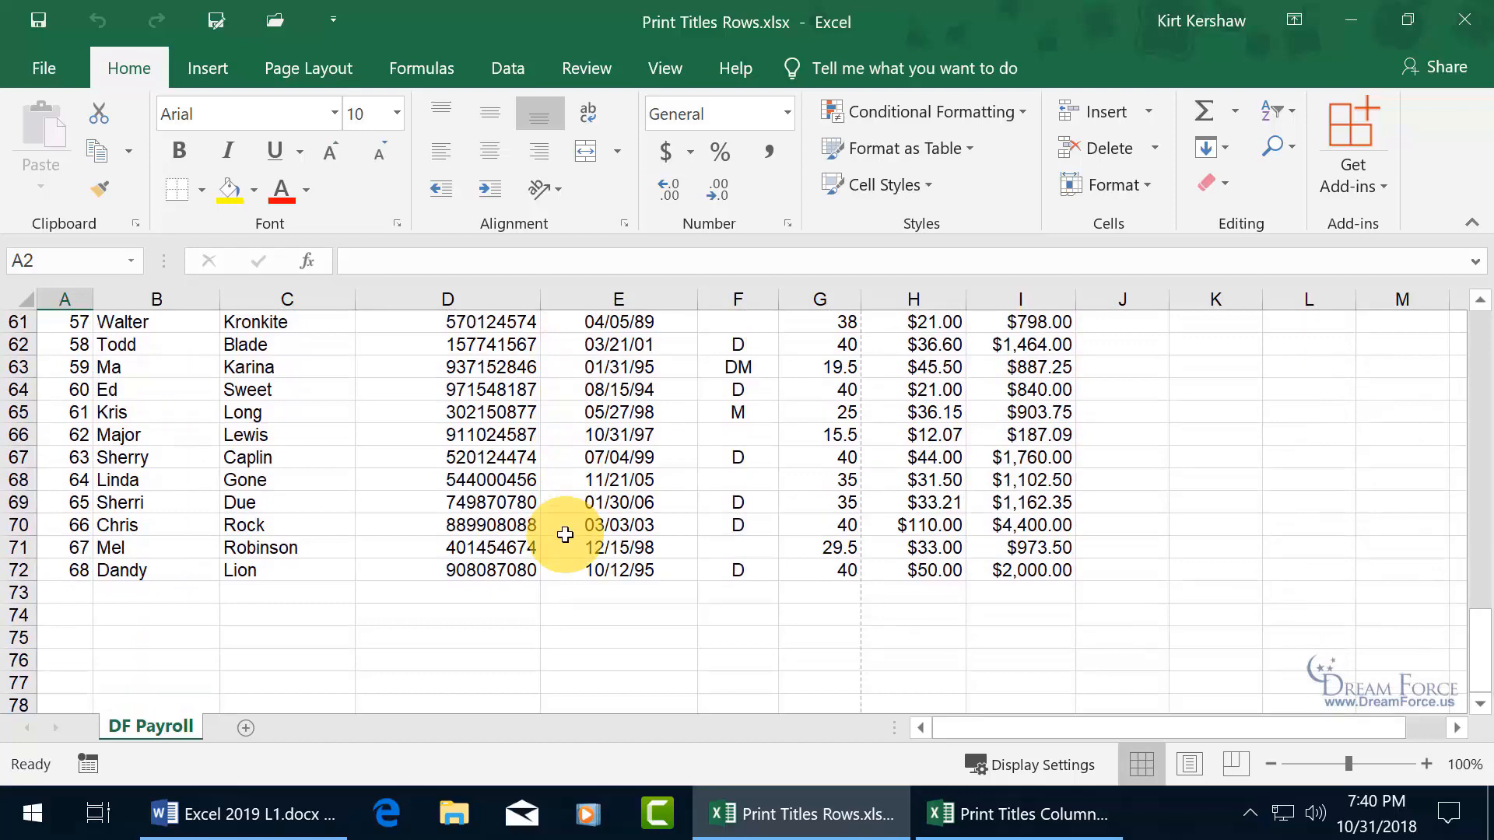
pyautogui.scroll(10, 565, 534)
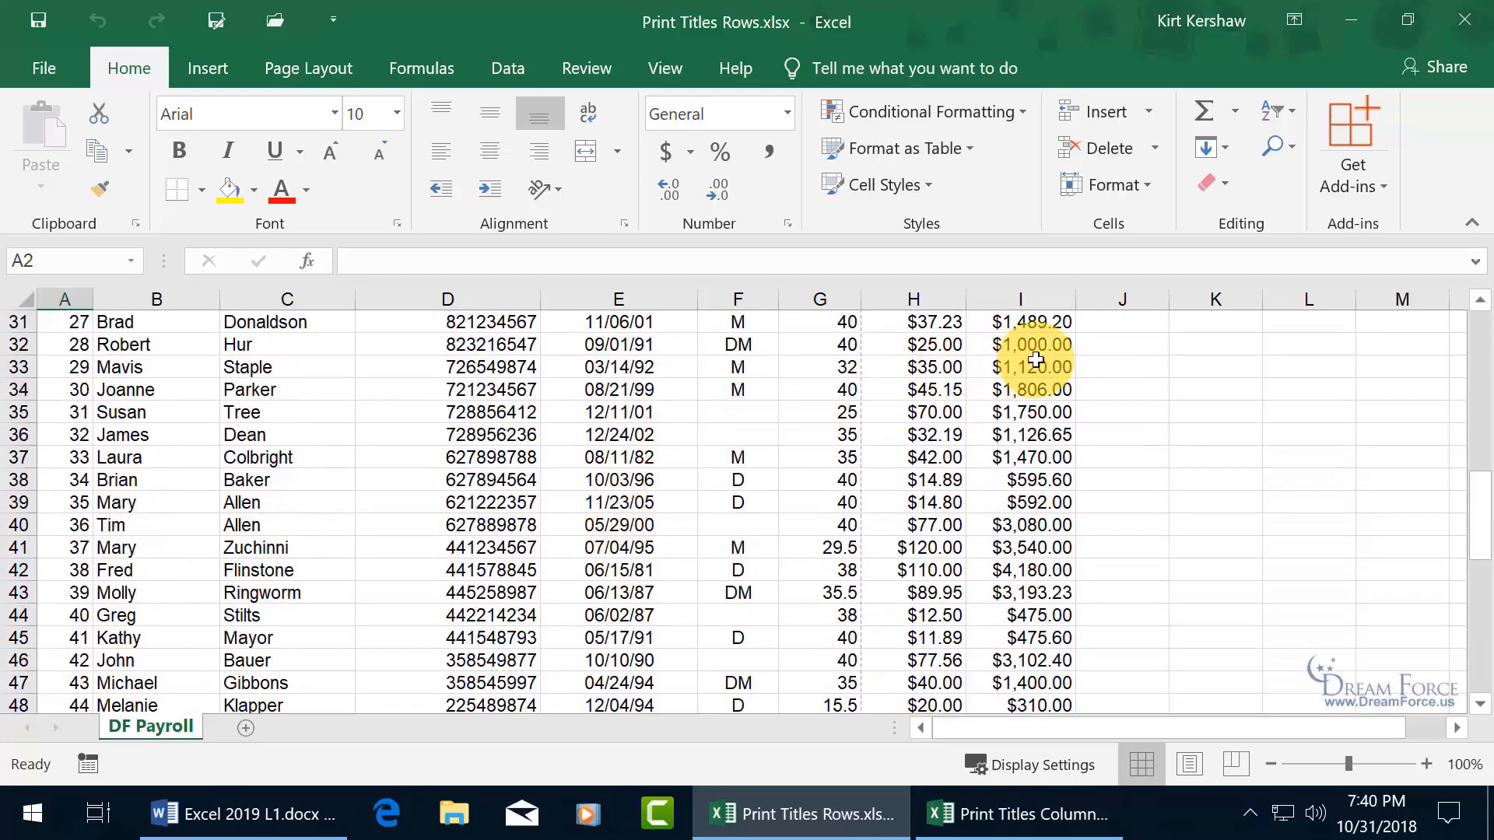
pyautogui.scroll(3, 1035, 360)
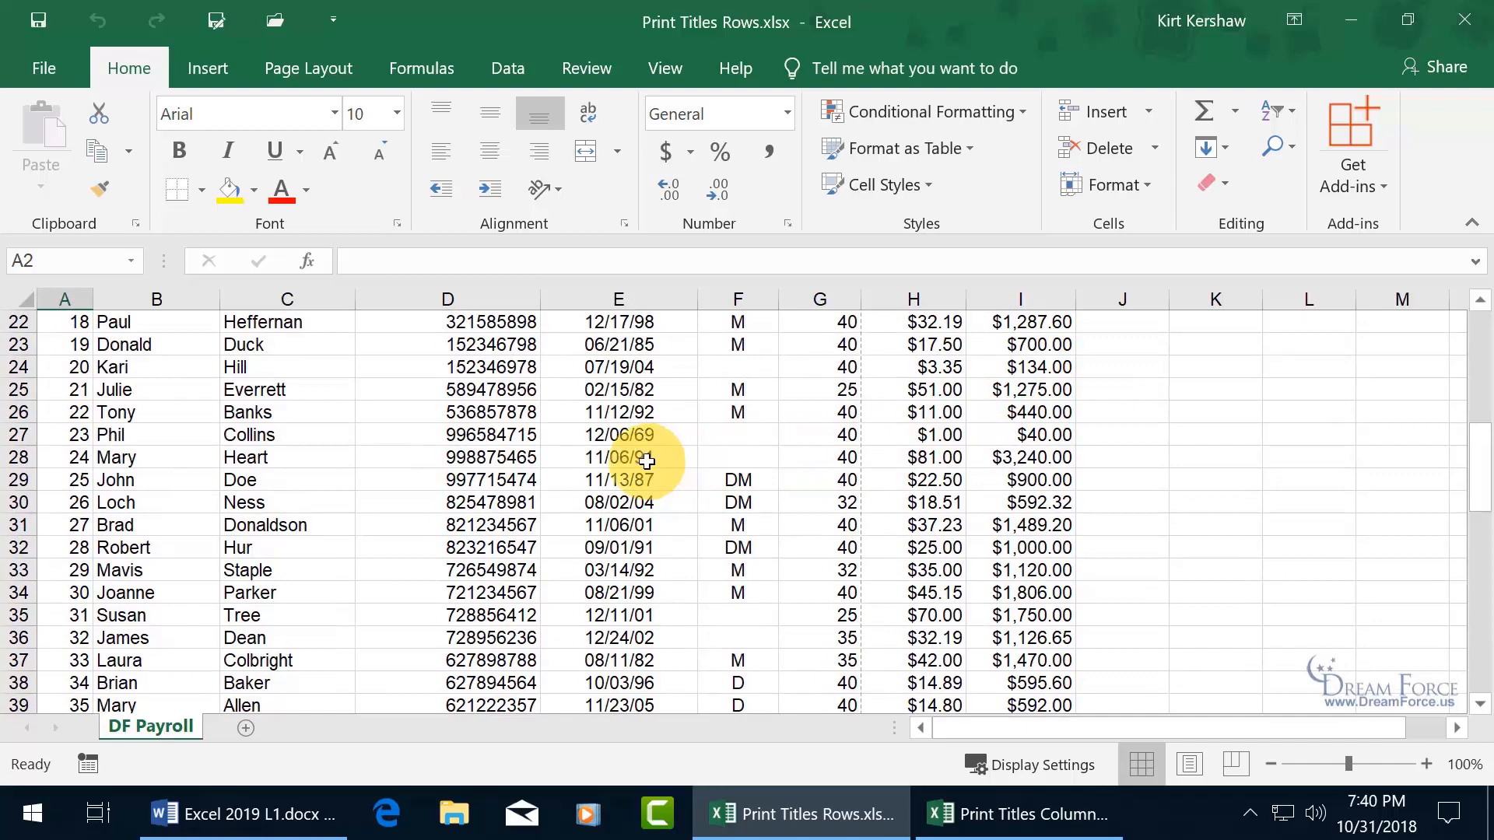
pyautogui.scroll(-8, 646, 461)
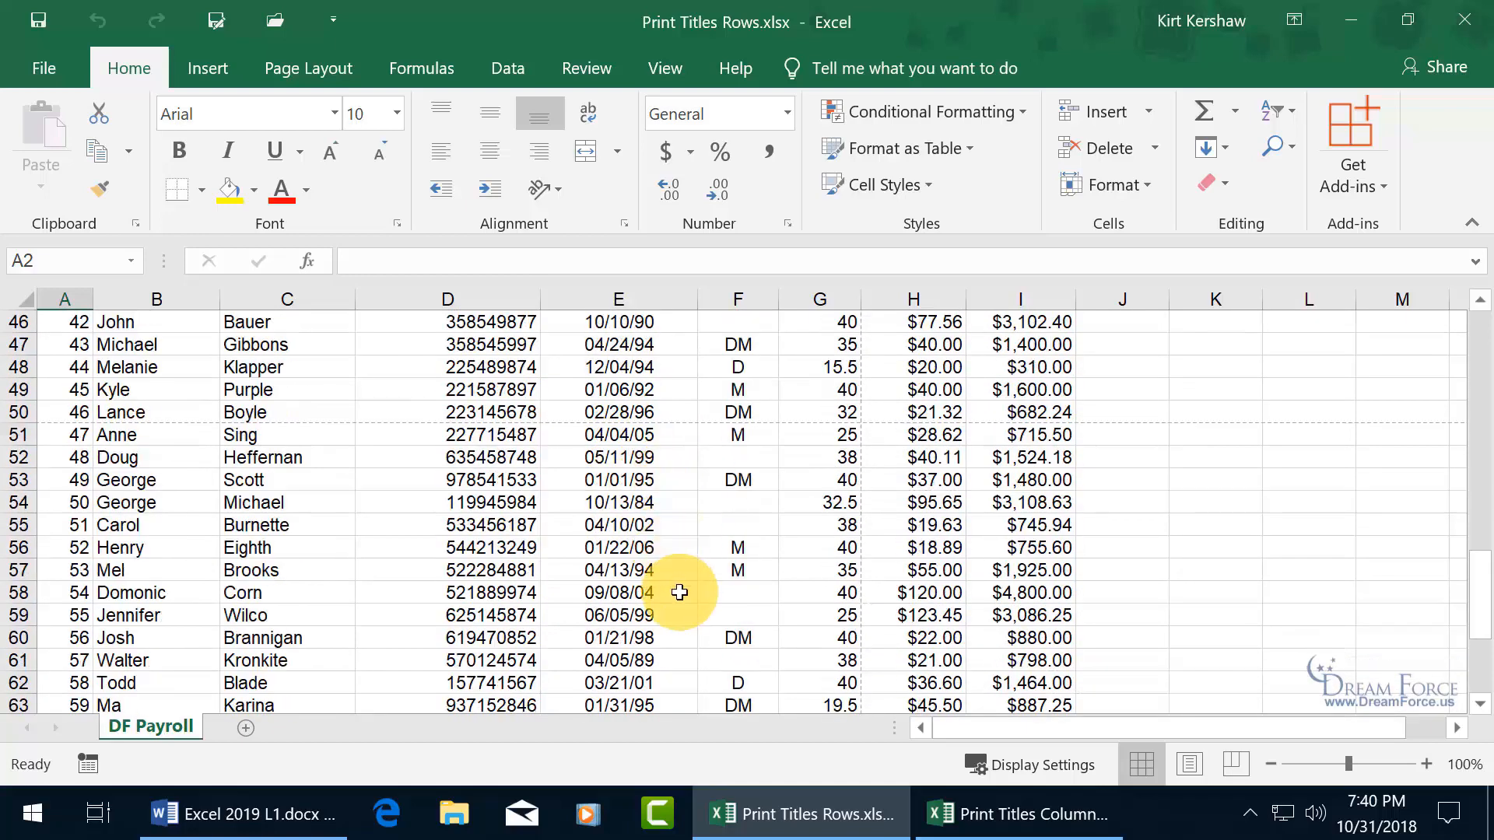
pyautogui.scroll(9, 679, 592)
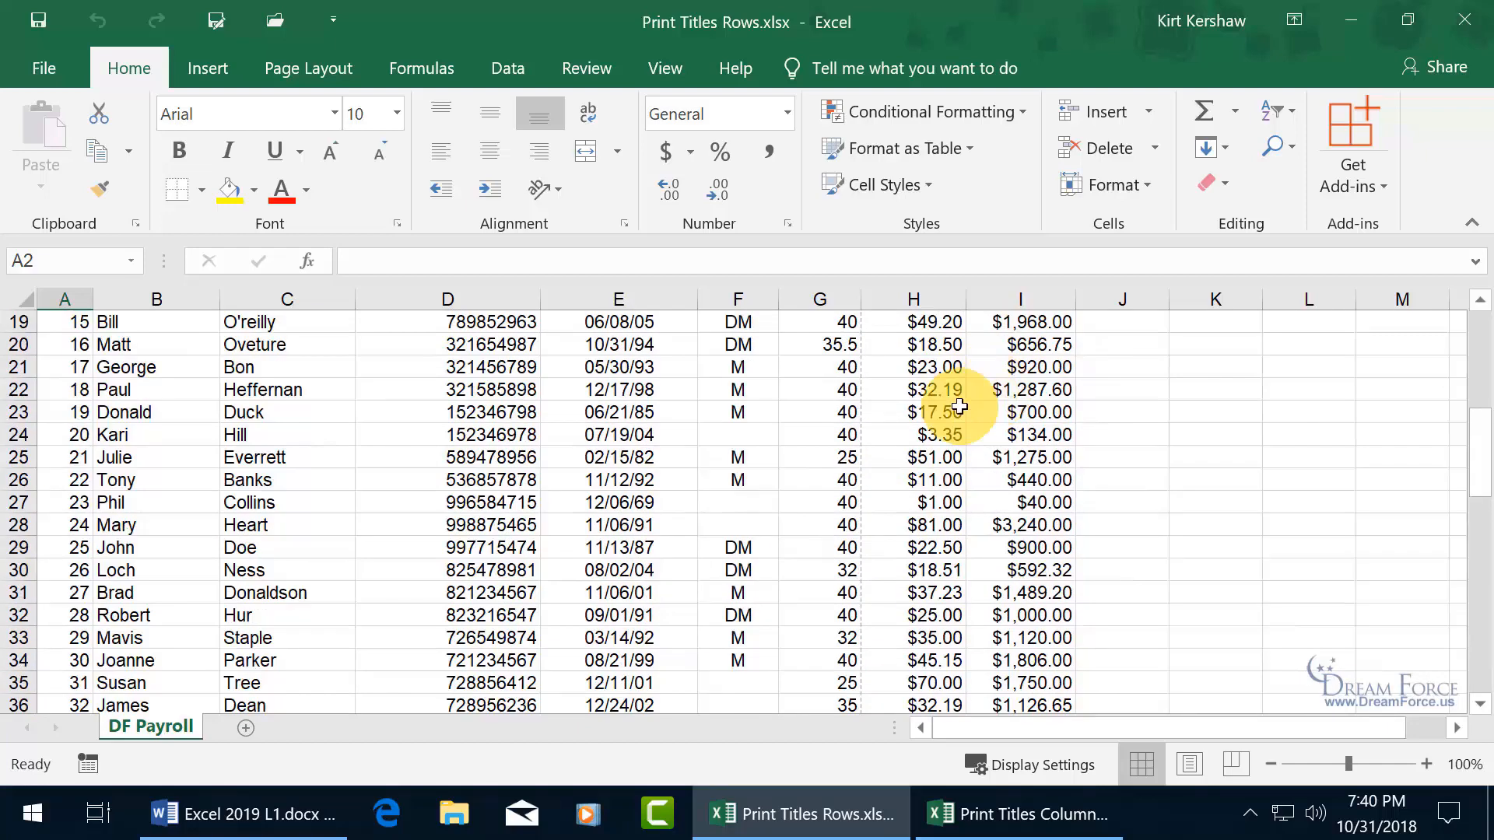
pyautogui.scroll(1, 957, 392)
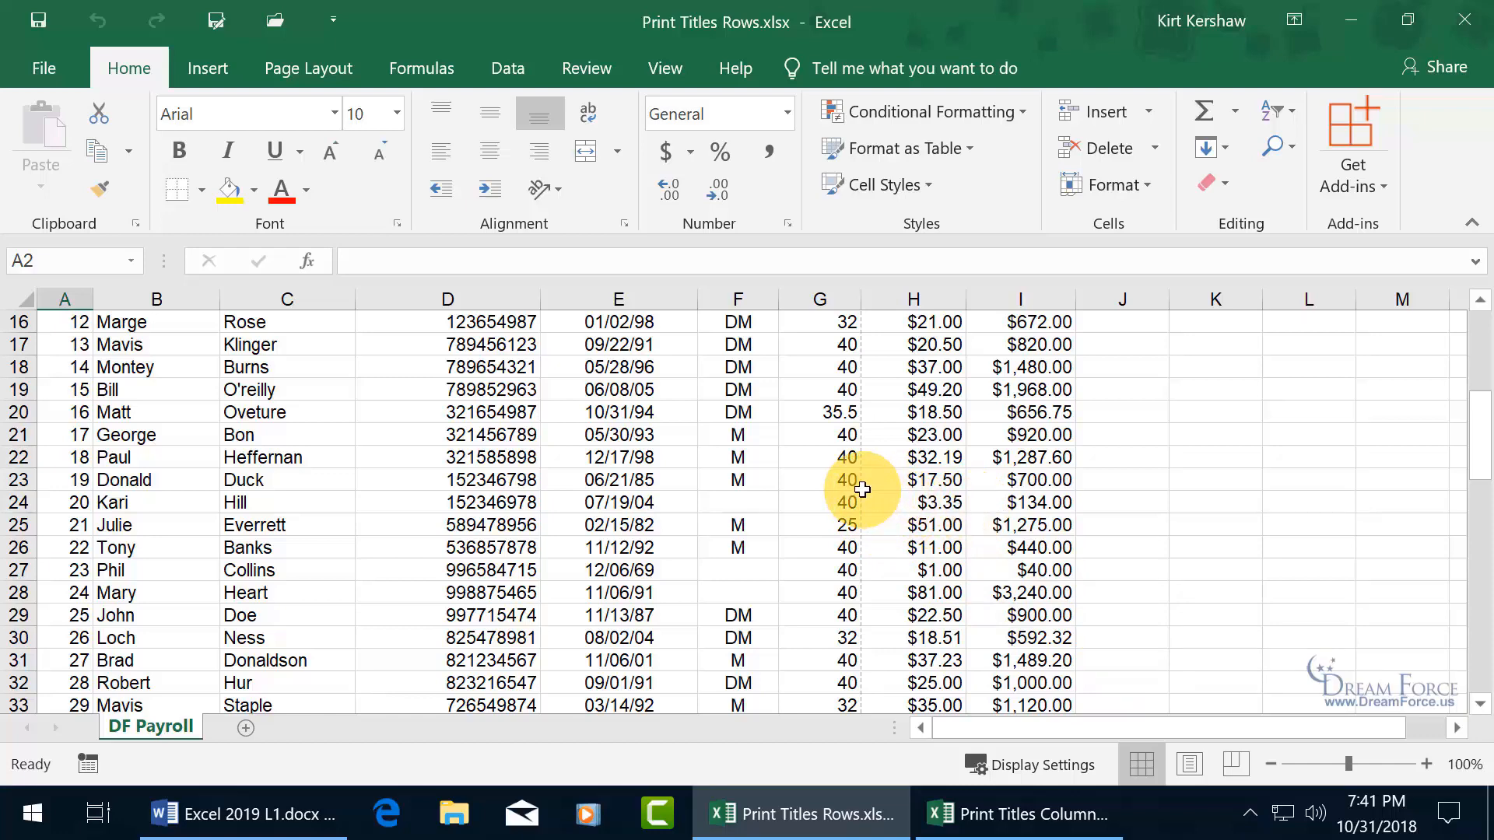
# Preview Print Titles Rows.xlsx up to page 3 of 4, holding only the Rate and Gross columns
pyautogui.click(46, 66)
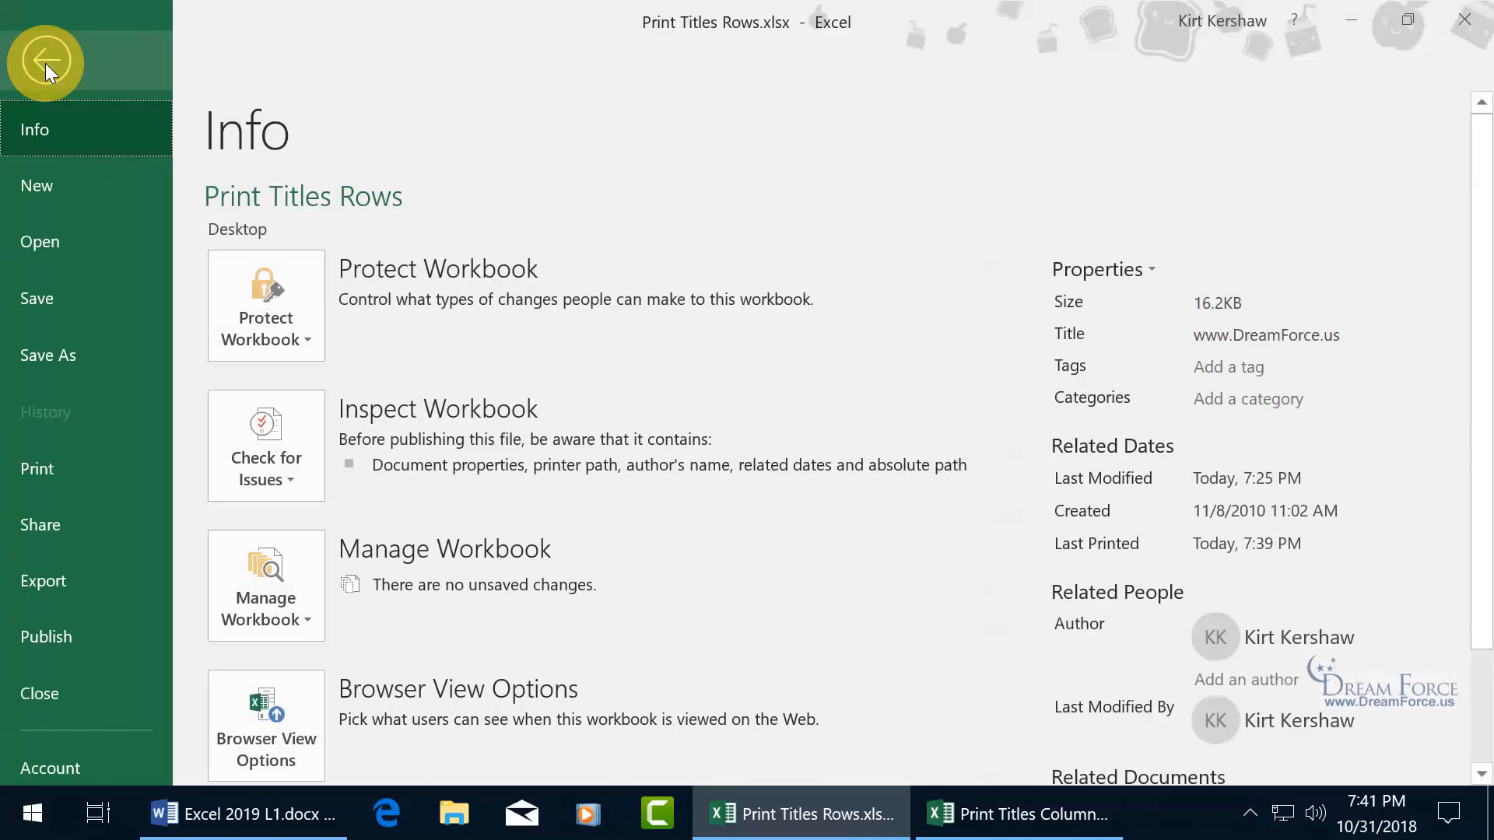
pyautogui.click(35, 464)
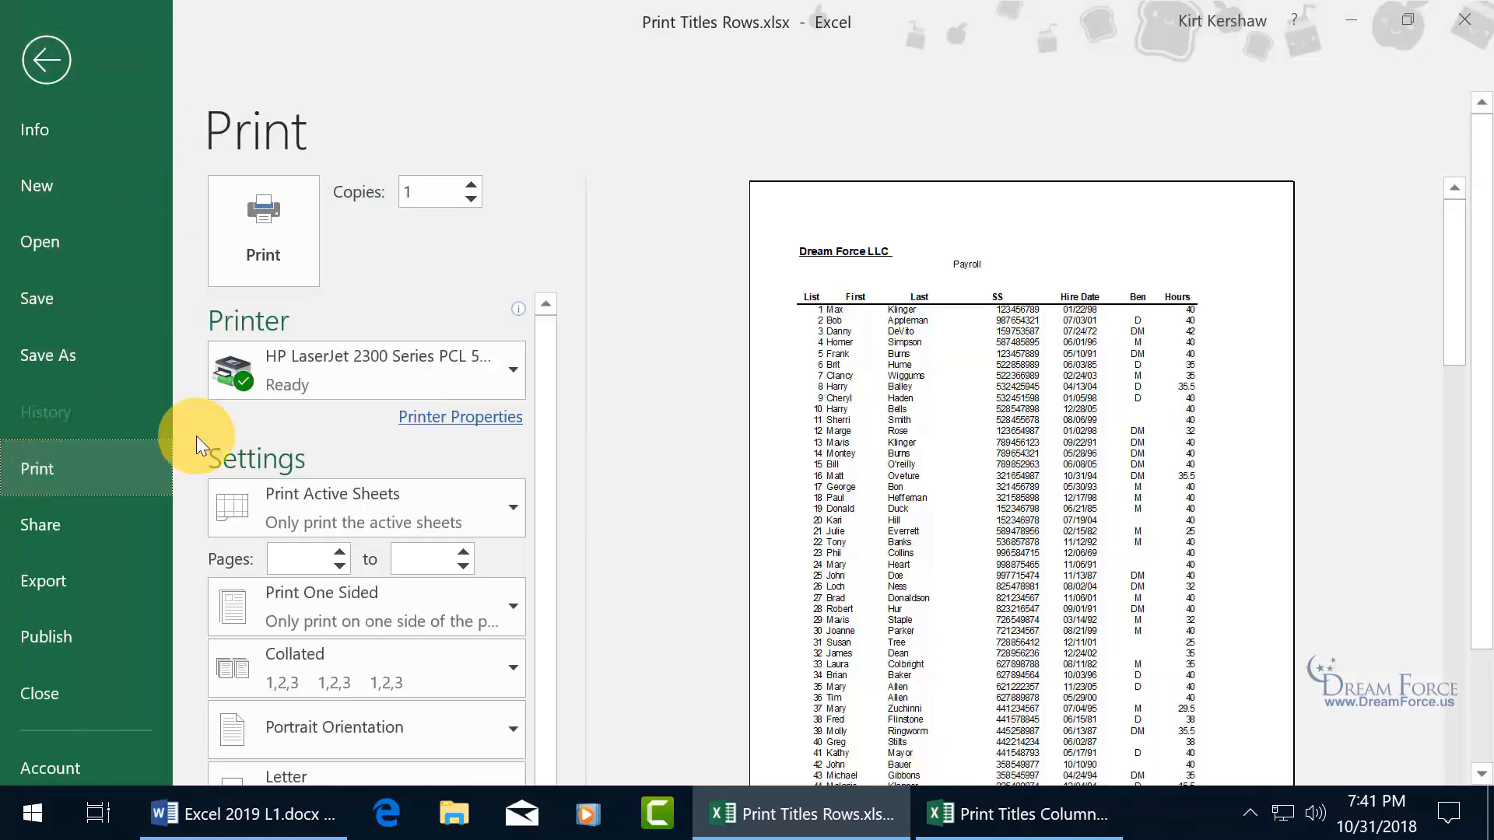
pyautogui.scroll(-2, 1467, 410)
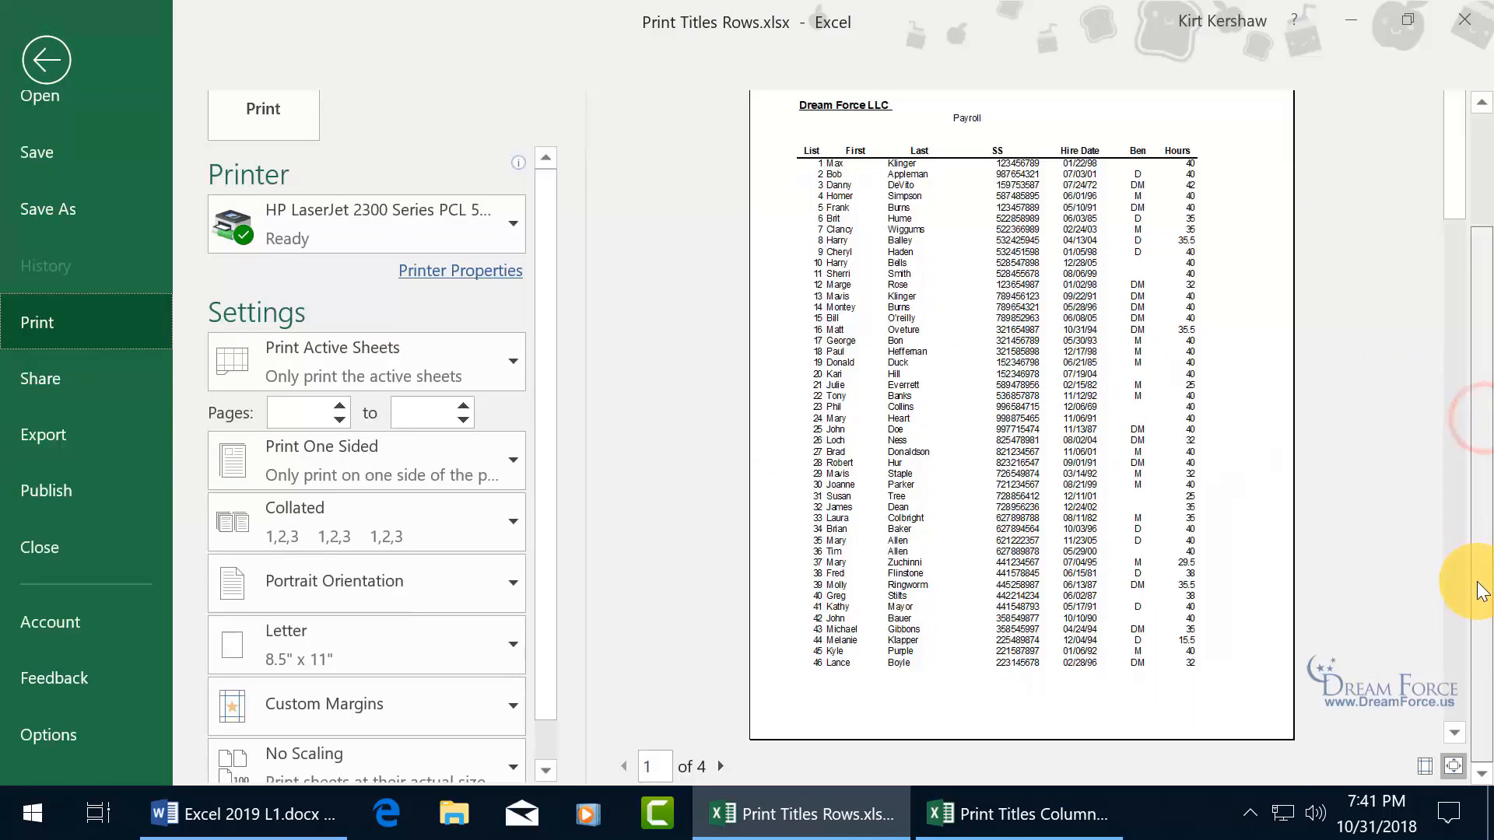
pyautogui.click(722, 768)
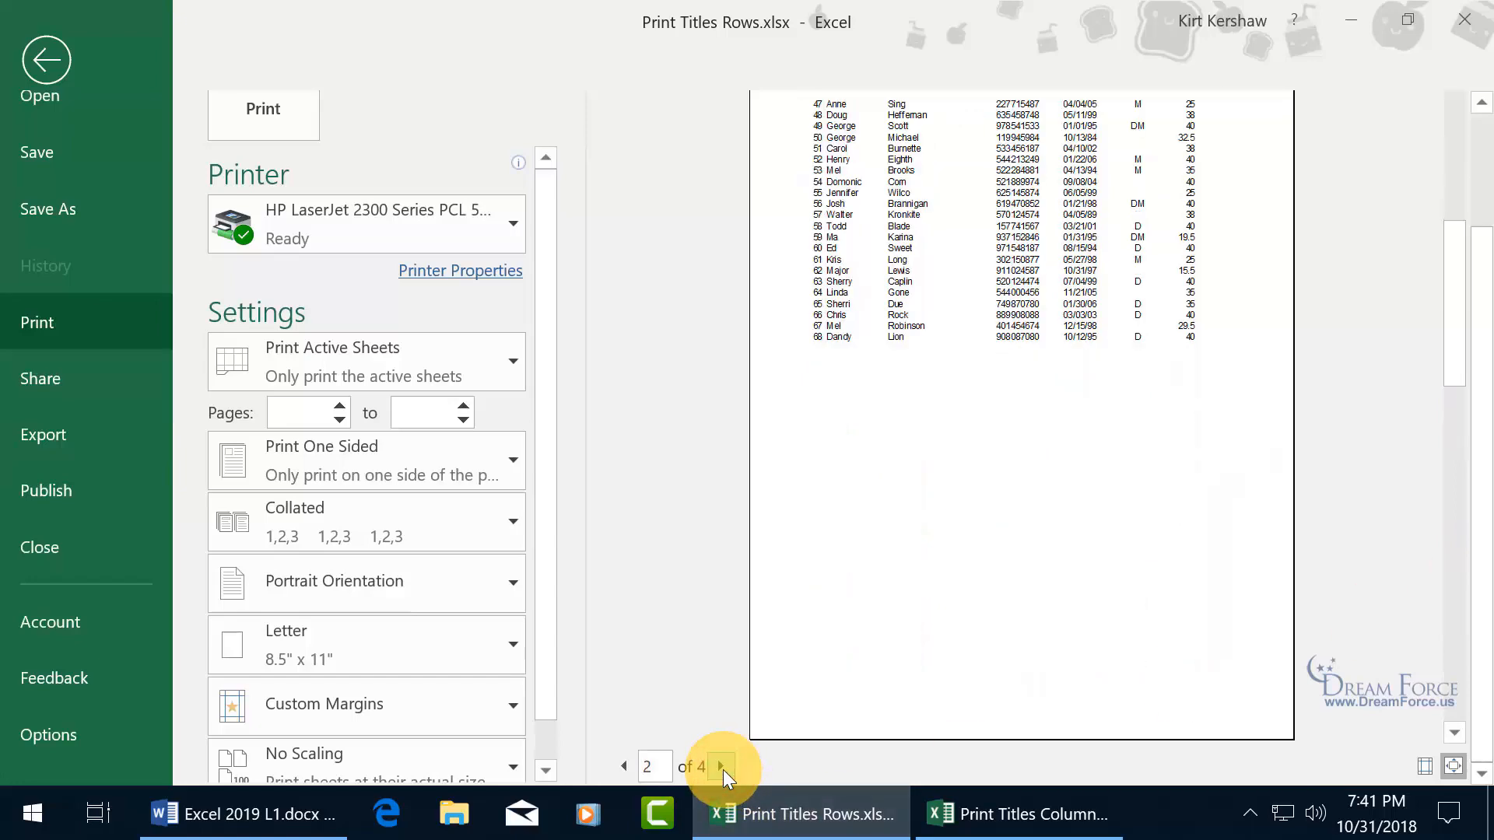
pyautogui.click(722, 769)
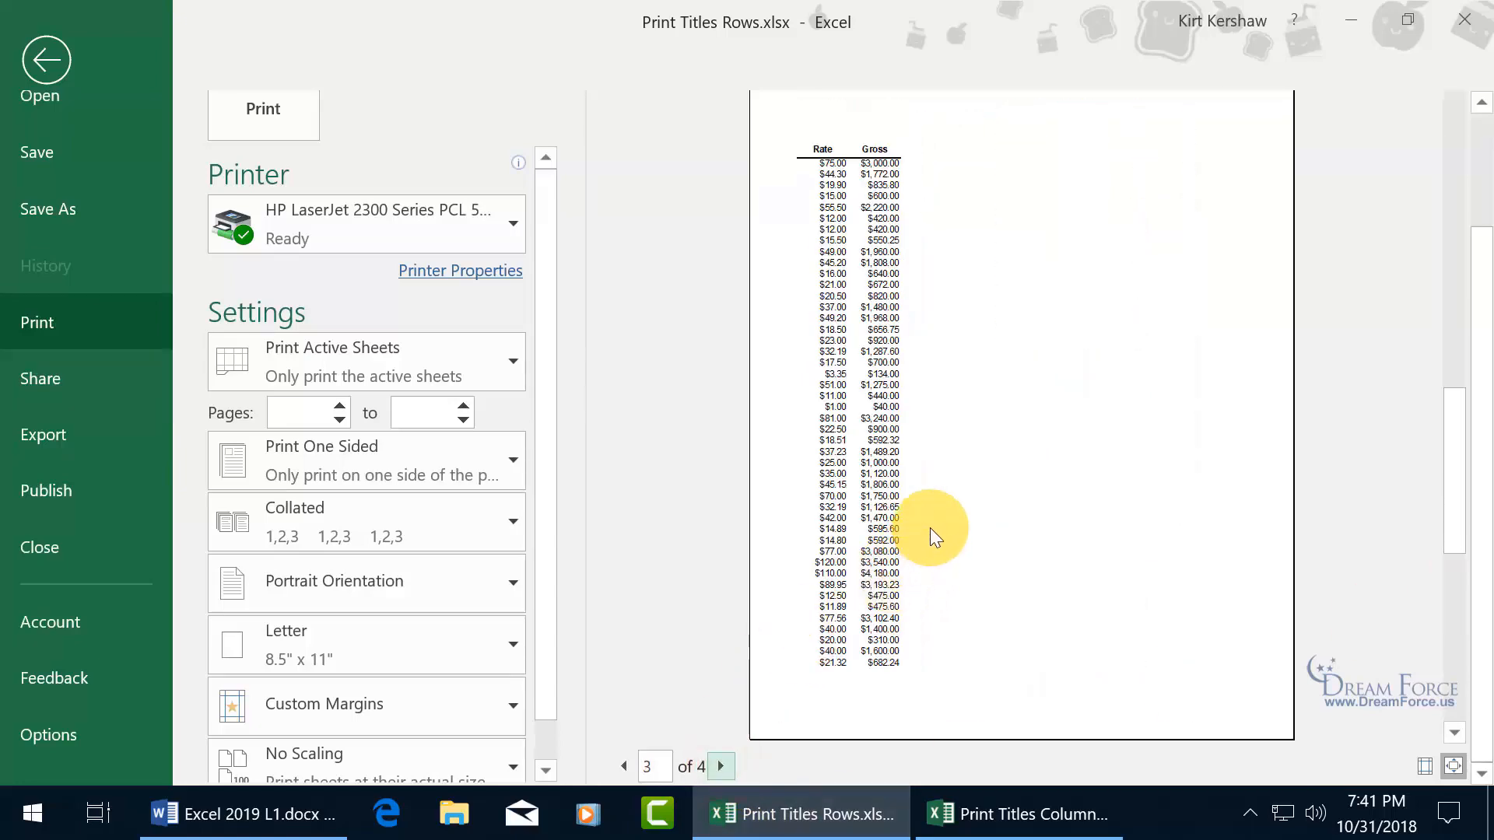
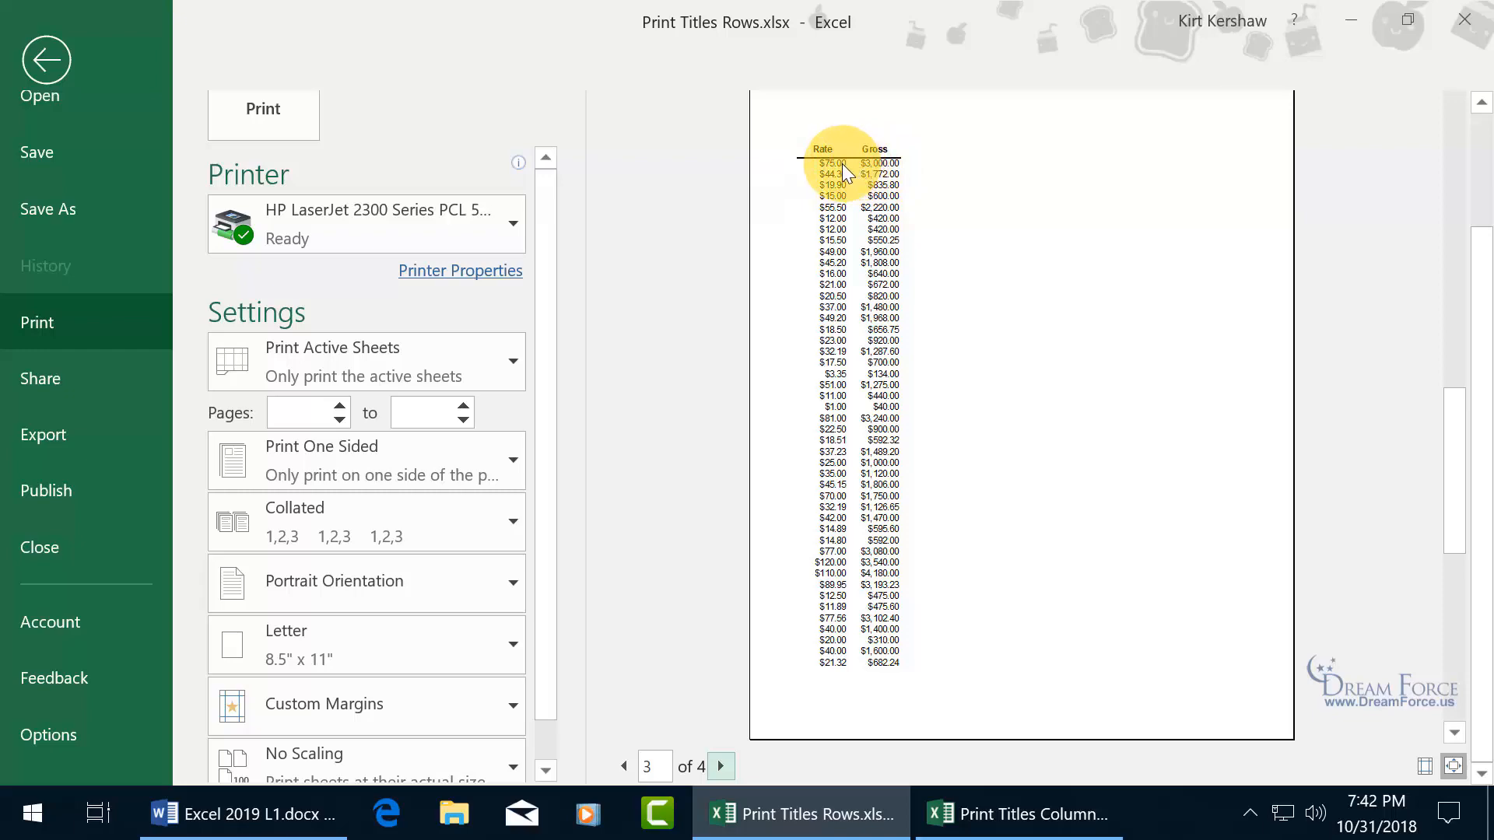
# Step the print preview back to page 1 of 4, then exit to the DF Payroll worksheet
pyautogui.click(628, 764)
pyautogui.click(628, 764)
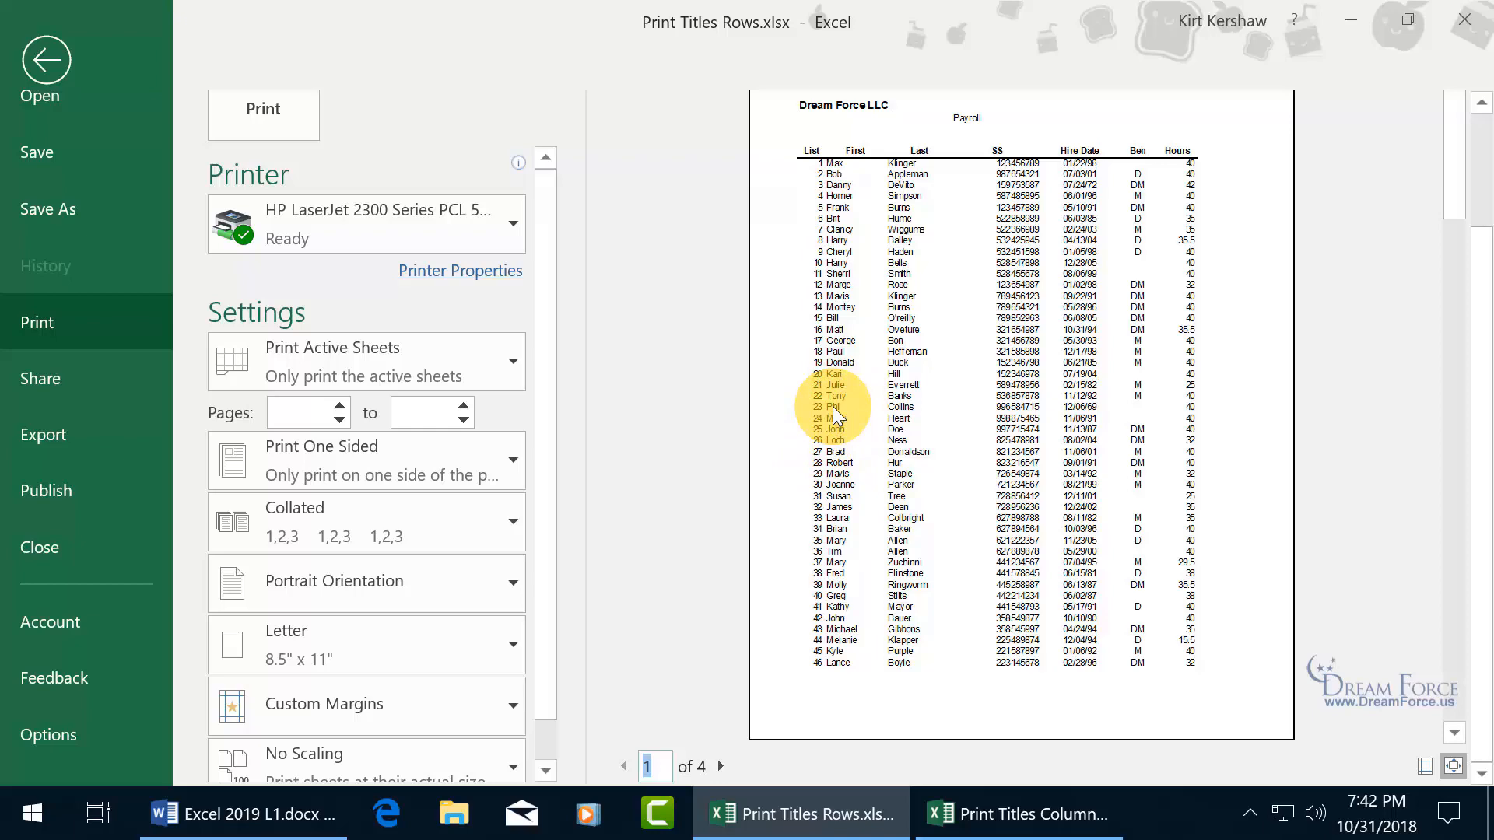
pyautogui.click(53, 57)
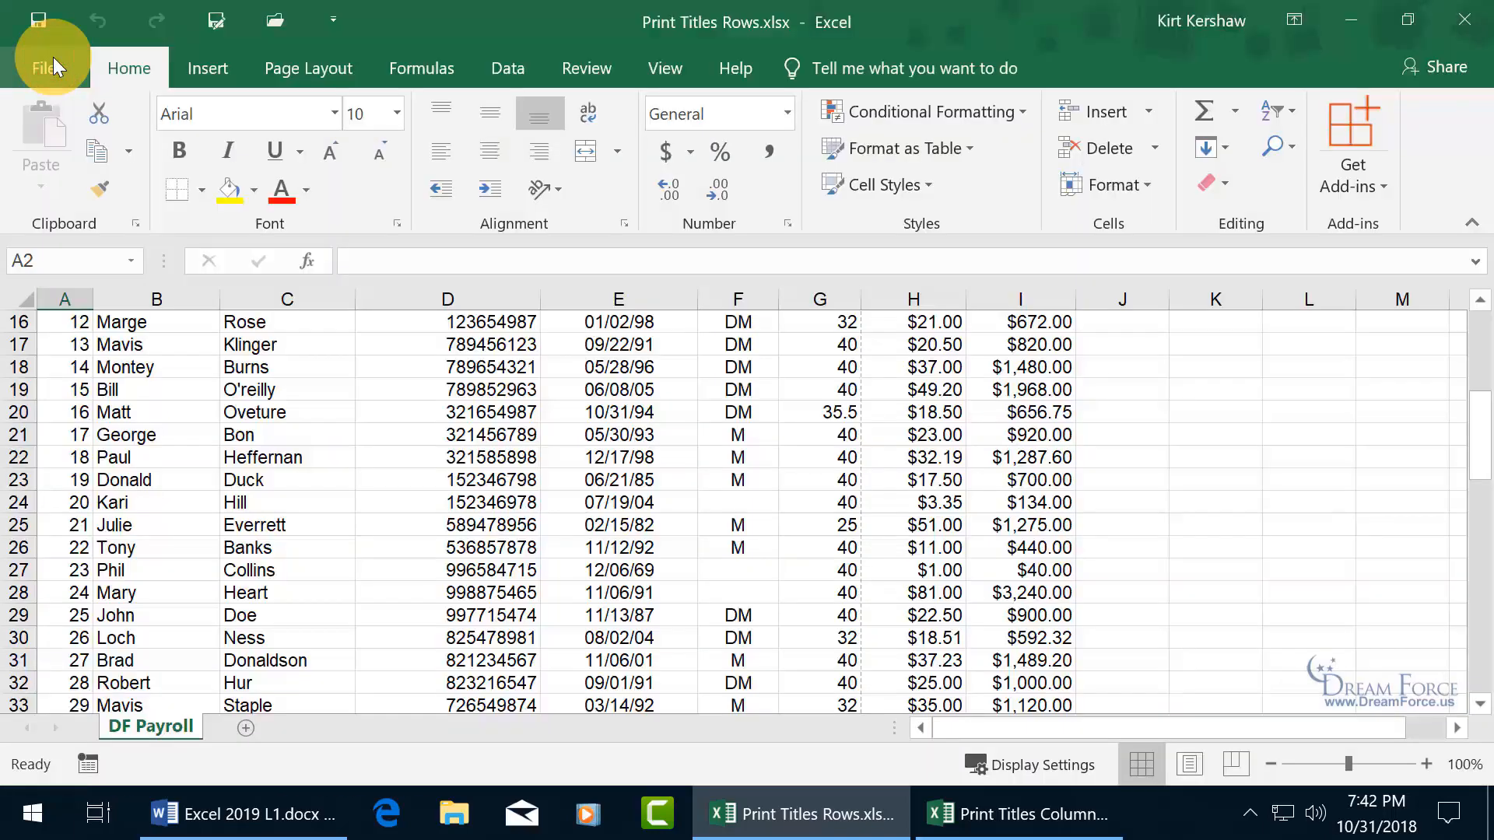
# In Print Titles, set columns $B:$C to repeat at left by selecting them on the sheet
pyautogui.click(325, 69)
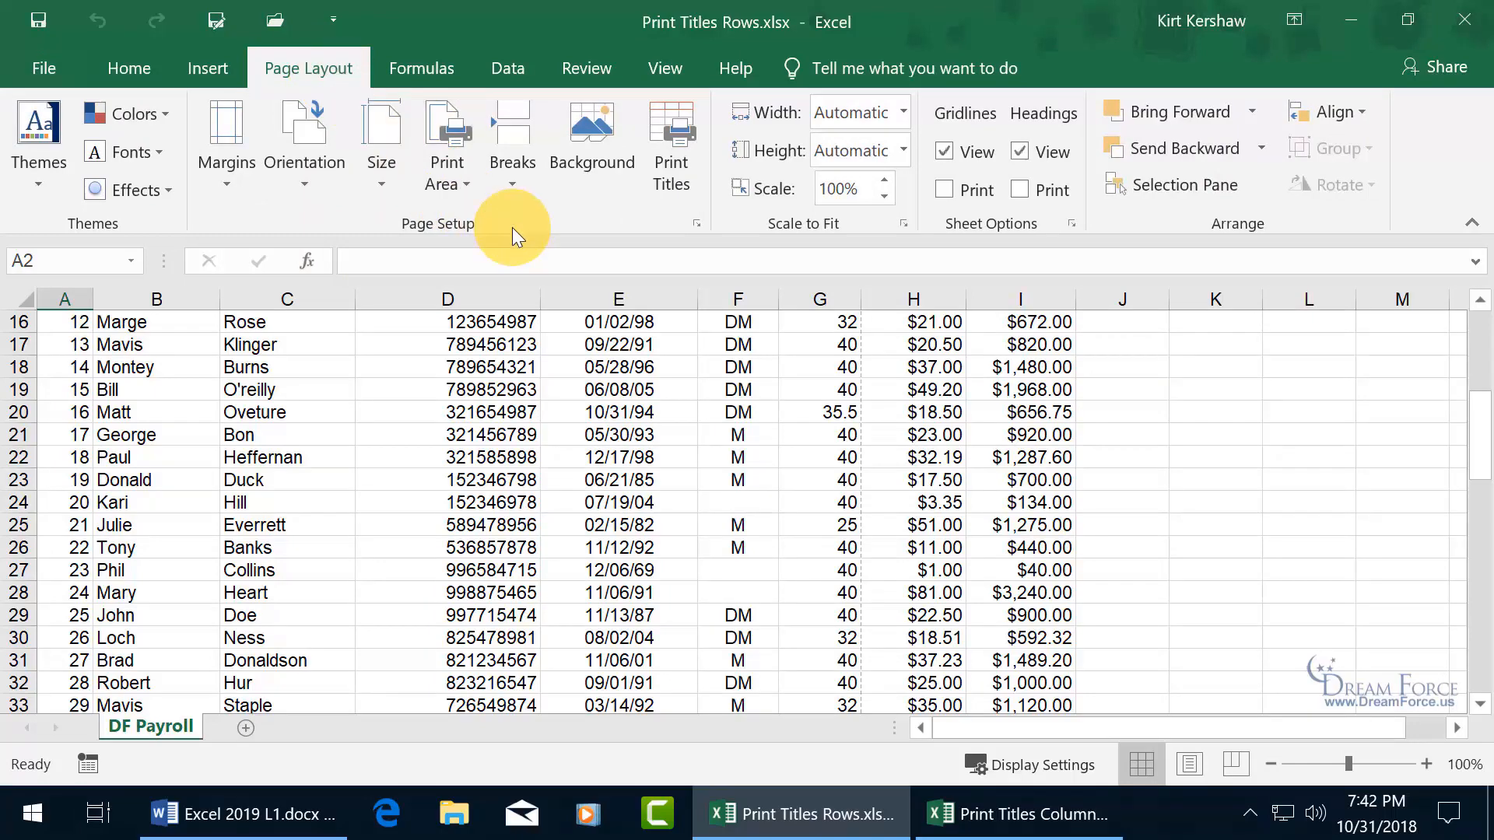
pyautogui.click(672, 176)
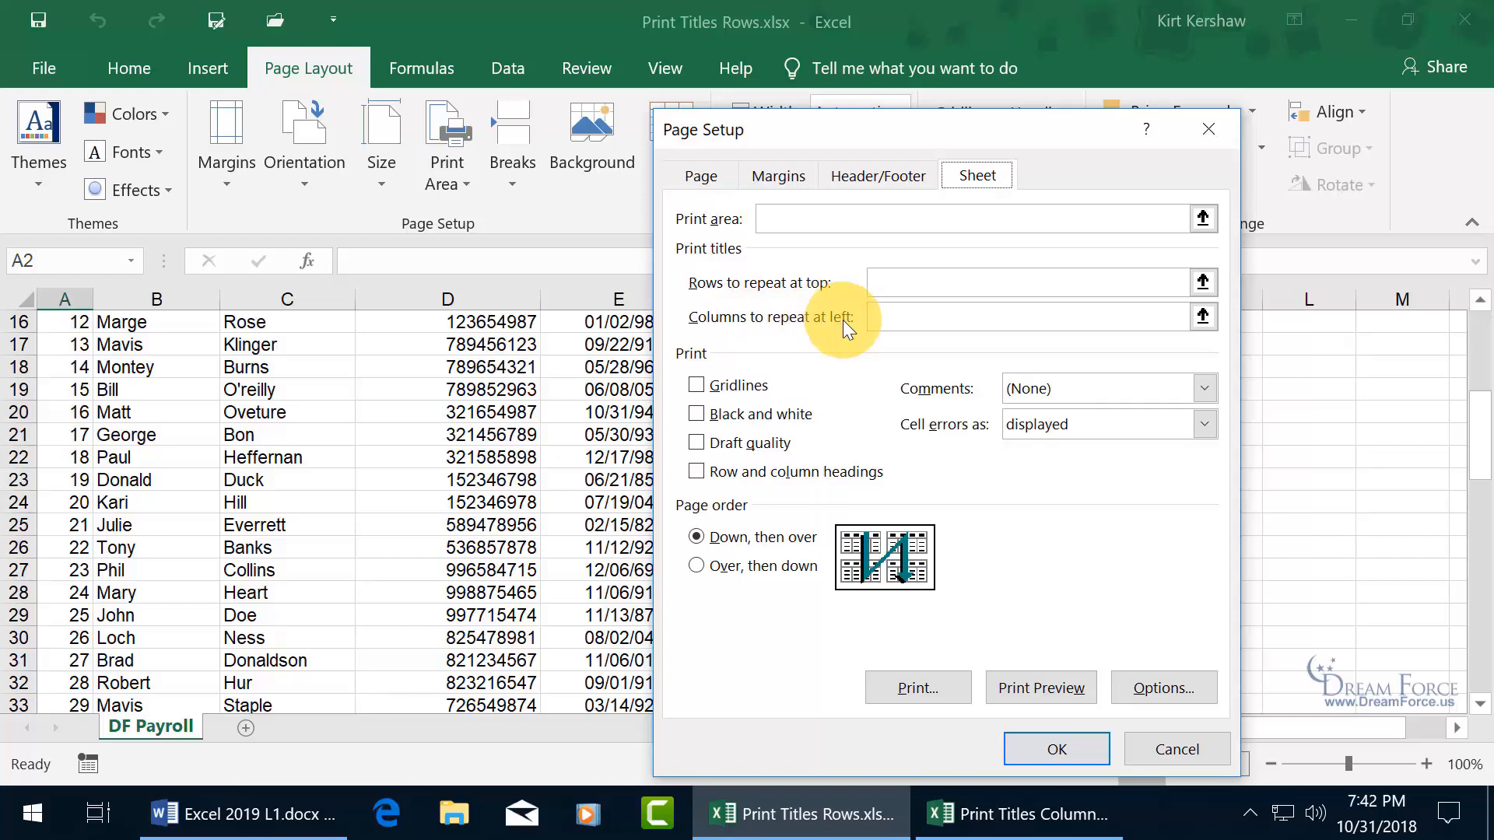
pyautogui.click(1202, 316)
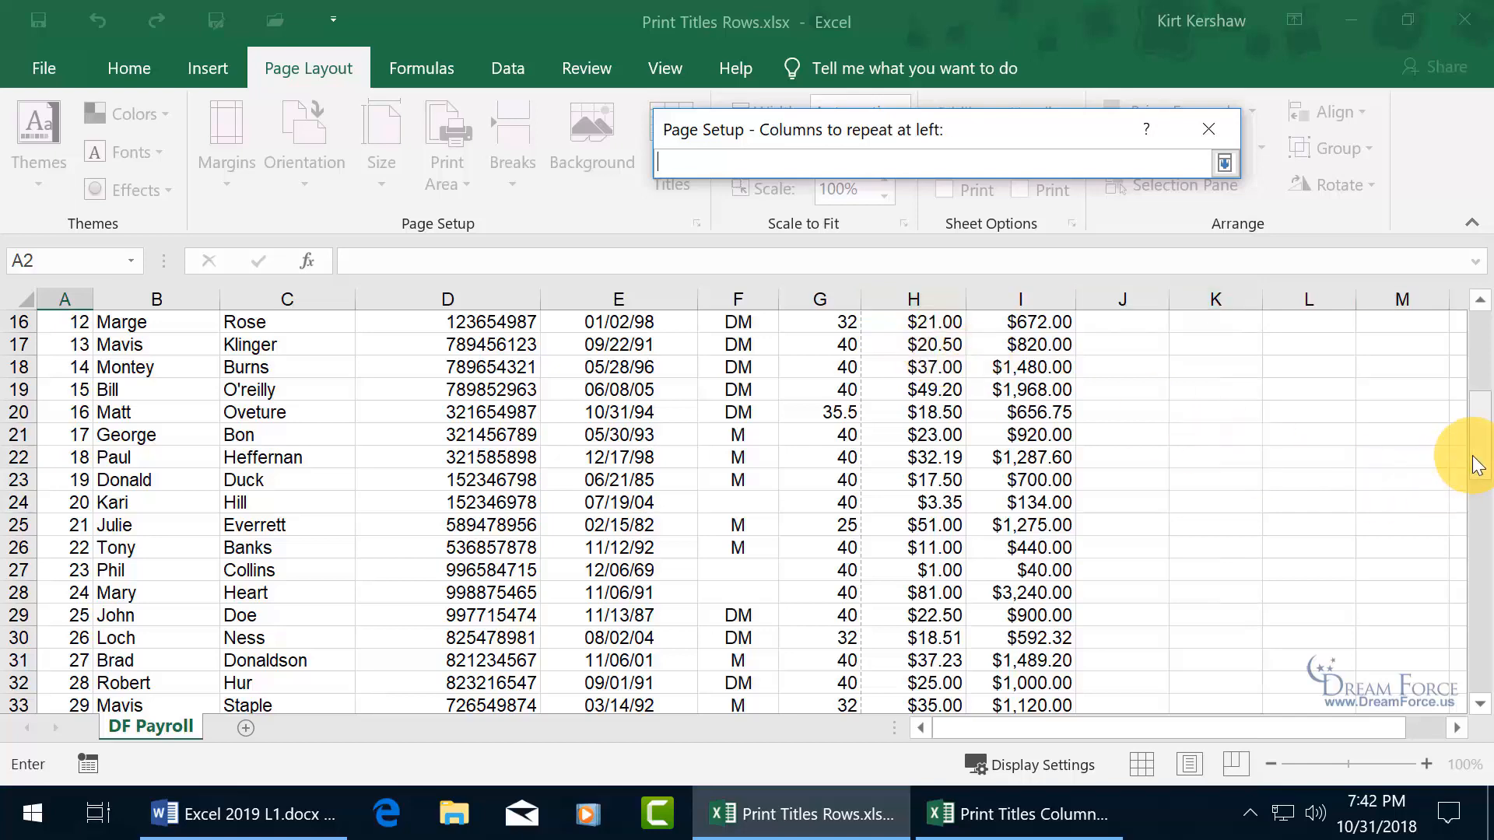
pyautogui.moveTo(1478, 454); pyautogui.dragTo(1476, 367)
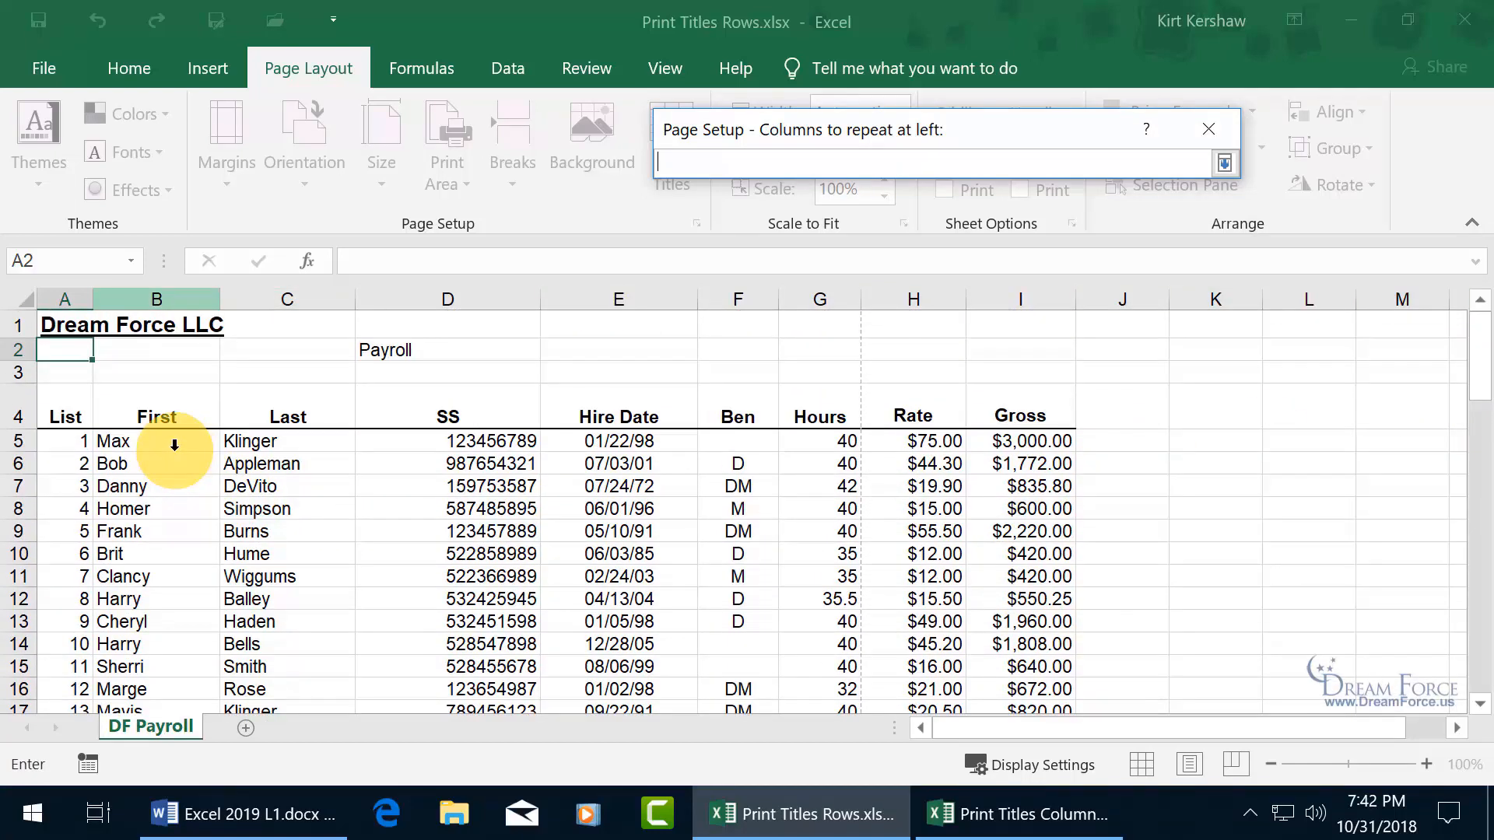
pyautogui.moveTo(174, 446); pyautogui.dragTo(270, 466)
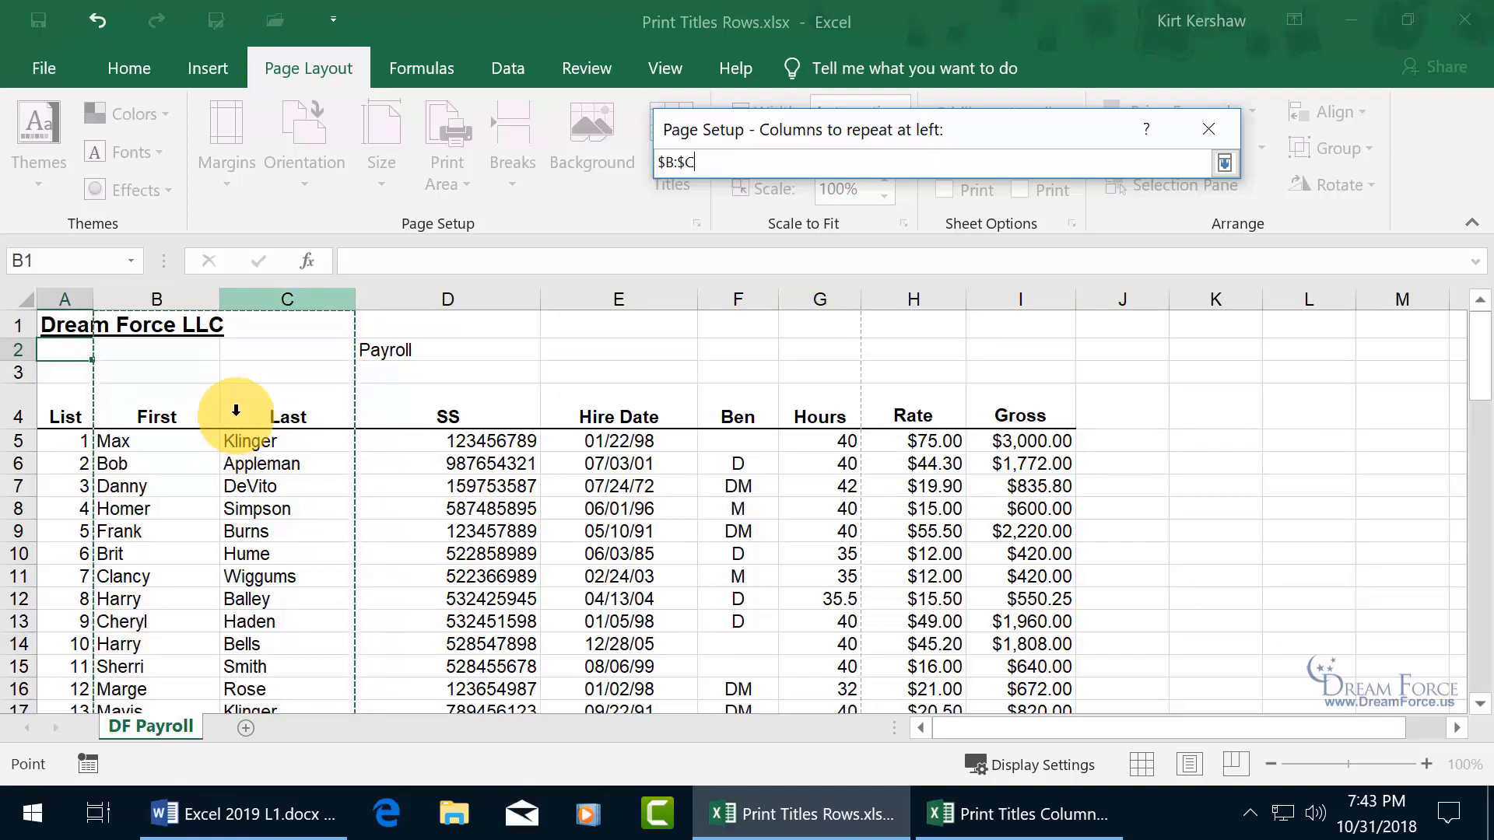
pyautogui.press('Return')
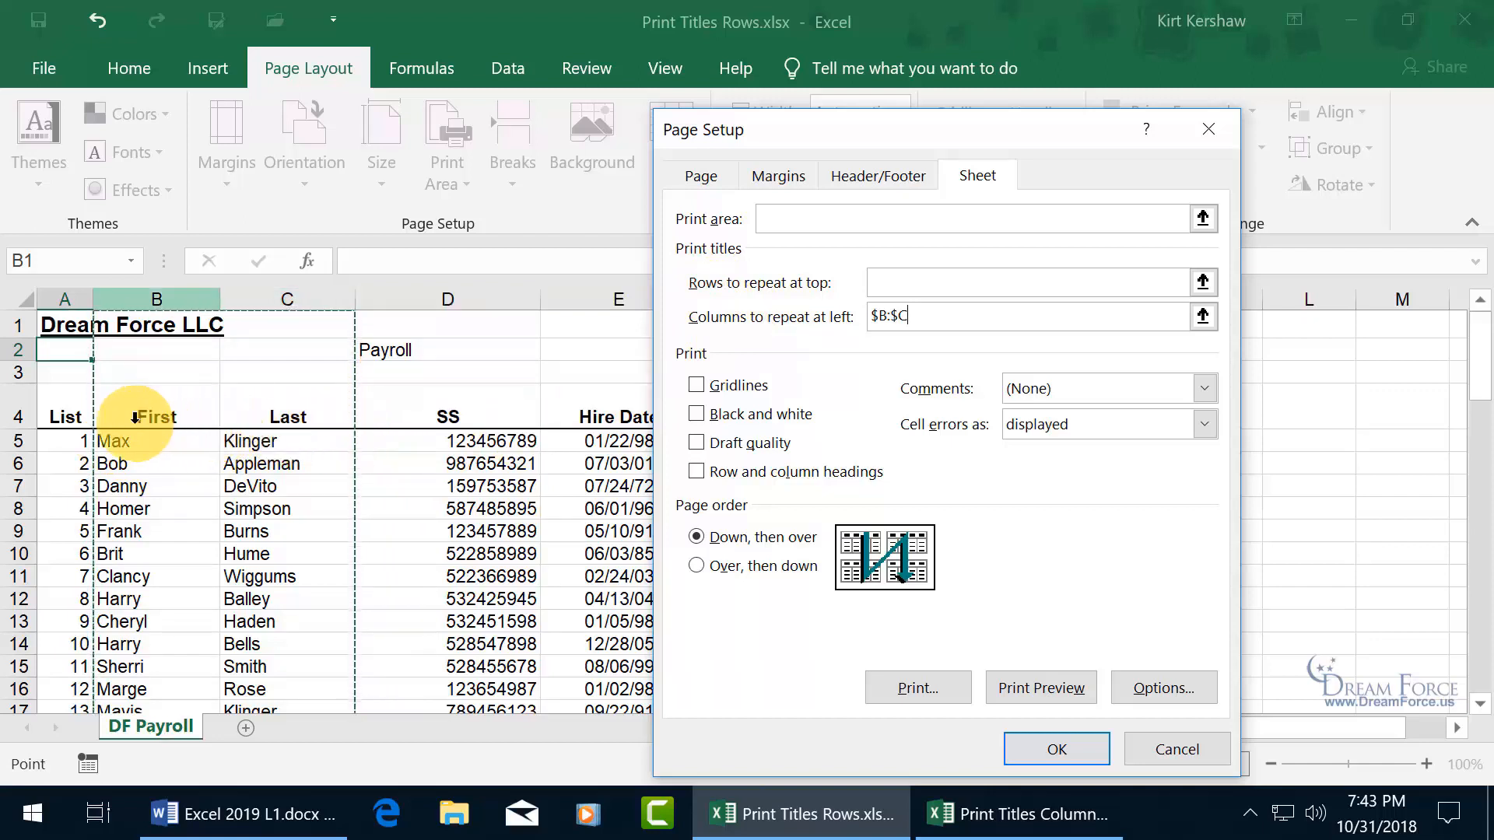
# Set row $4:$4 to repeat at top and preview the printout
pyautogui.click(935, 283)
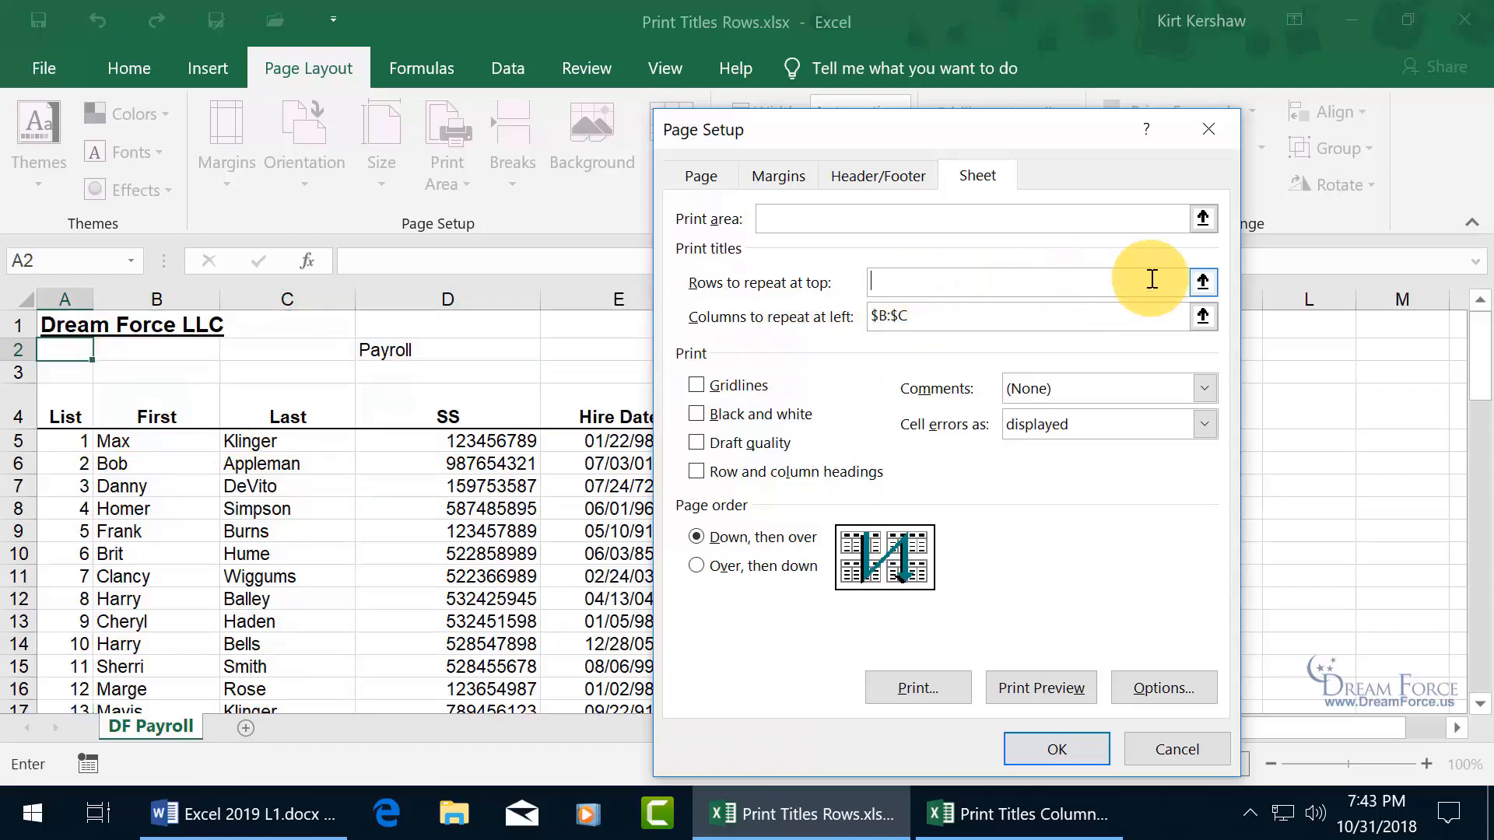
pyautogui.click(1203, 282)
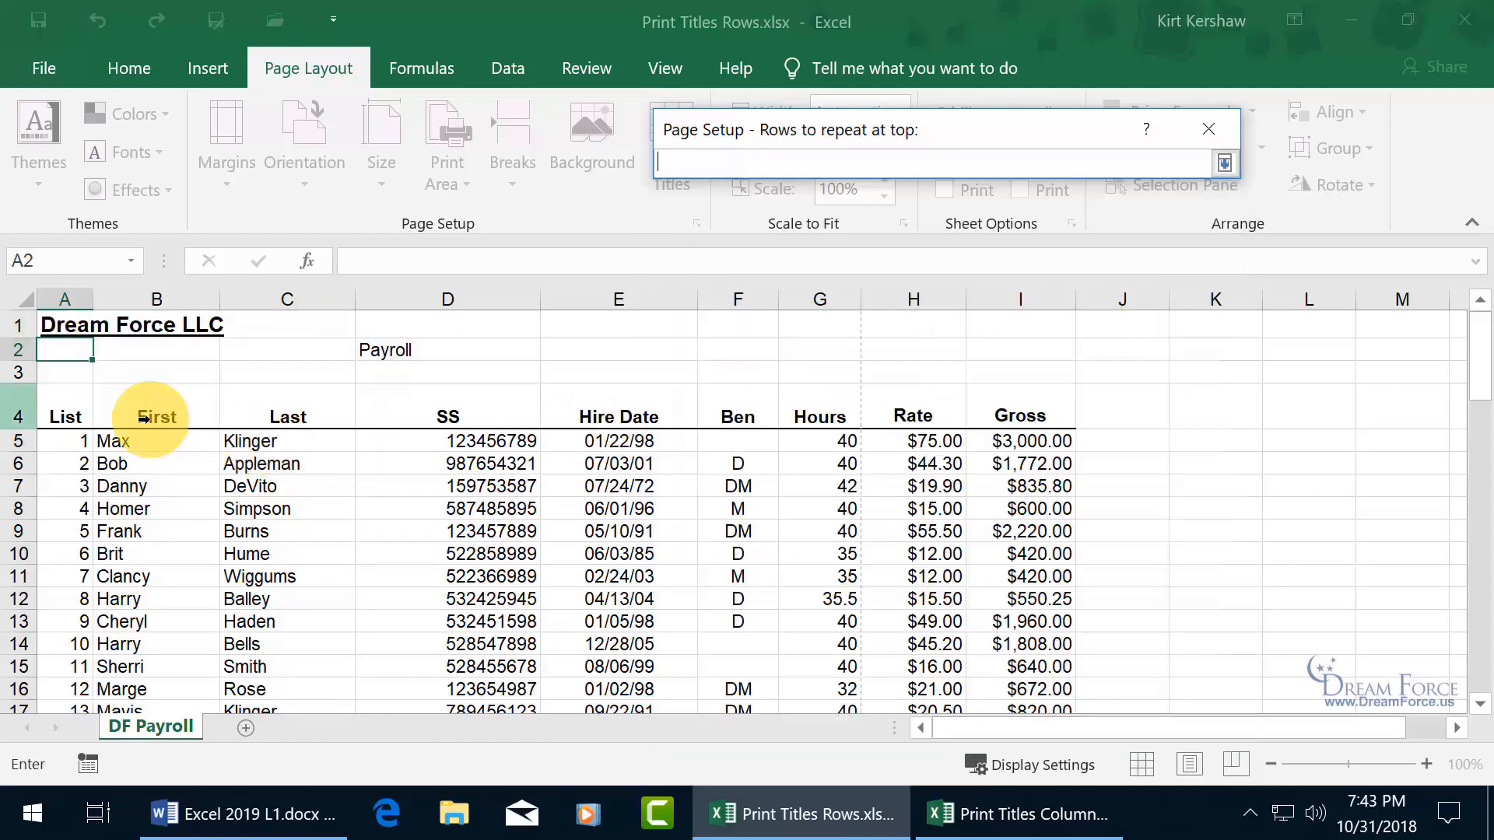
pyautogui.click(23, 416)
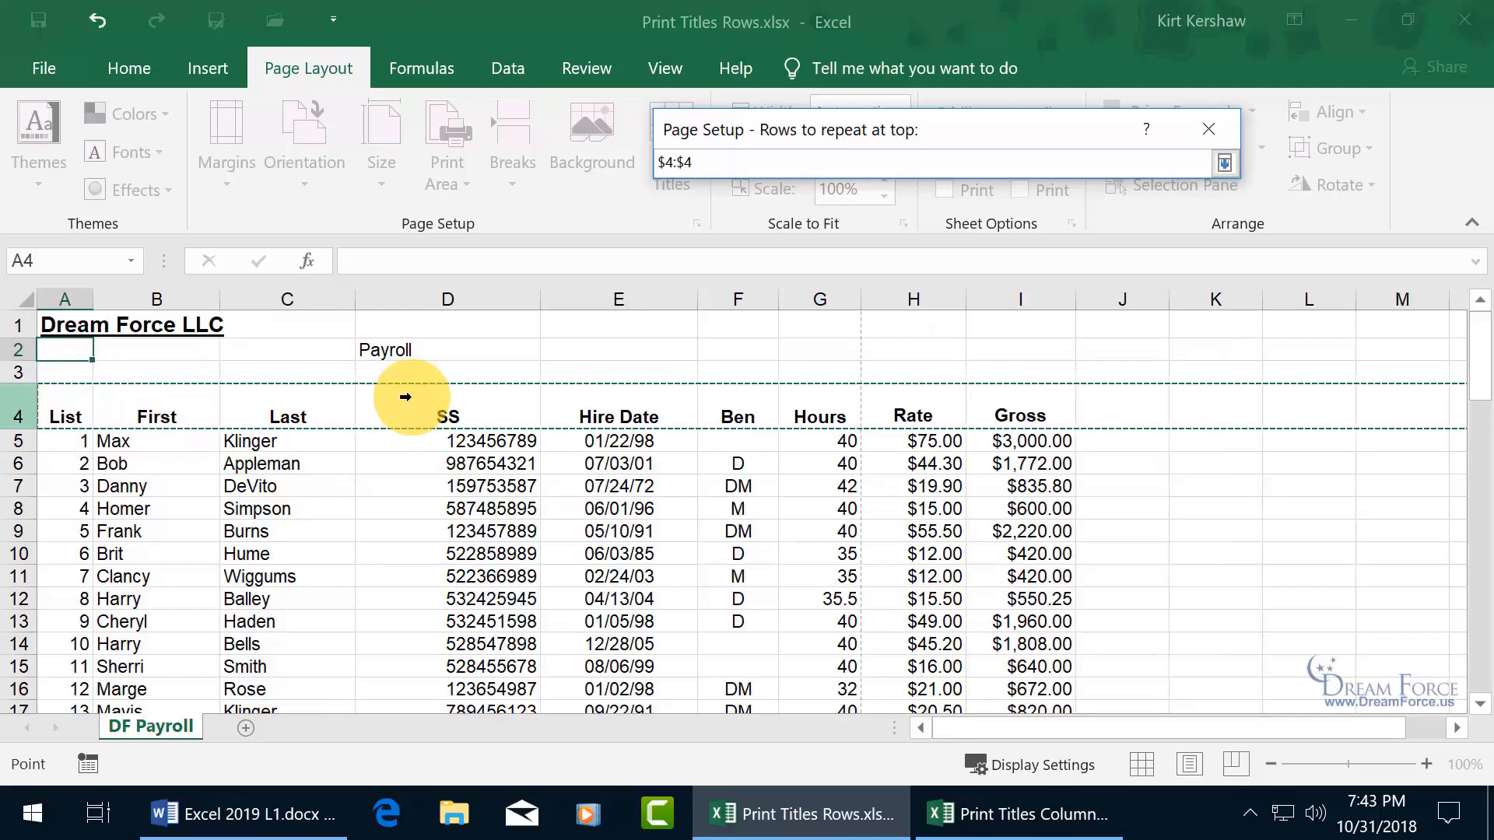
pyautogui.press('Return')
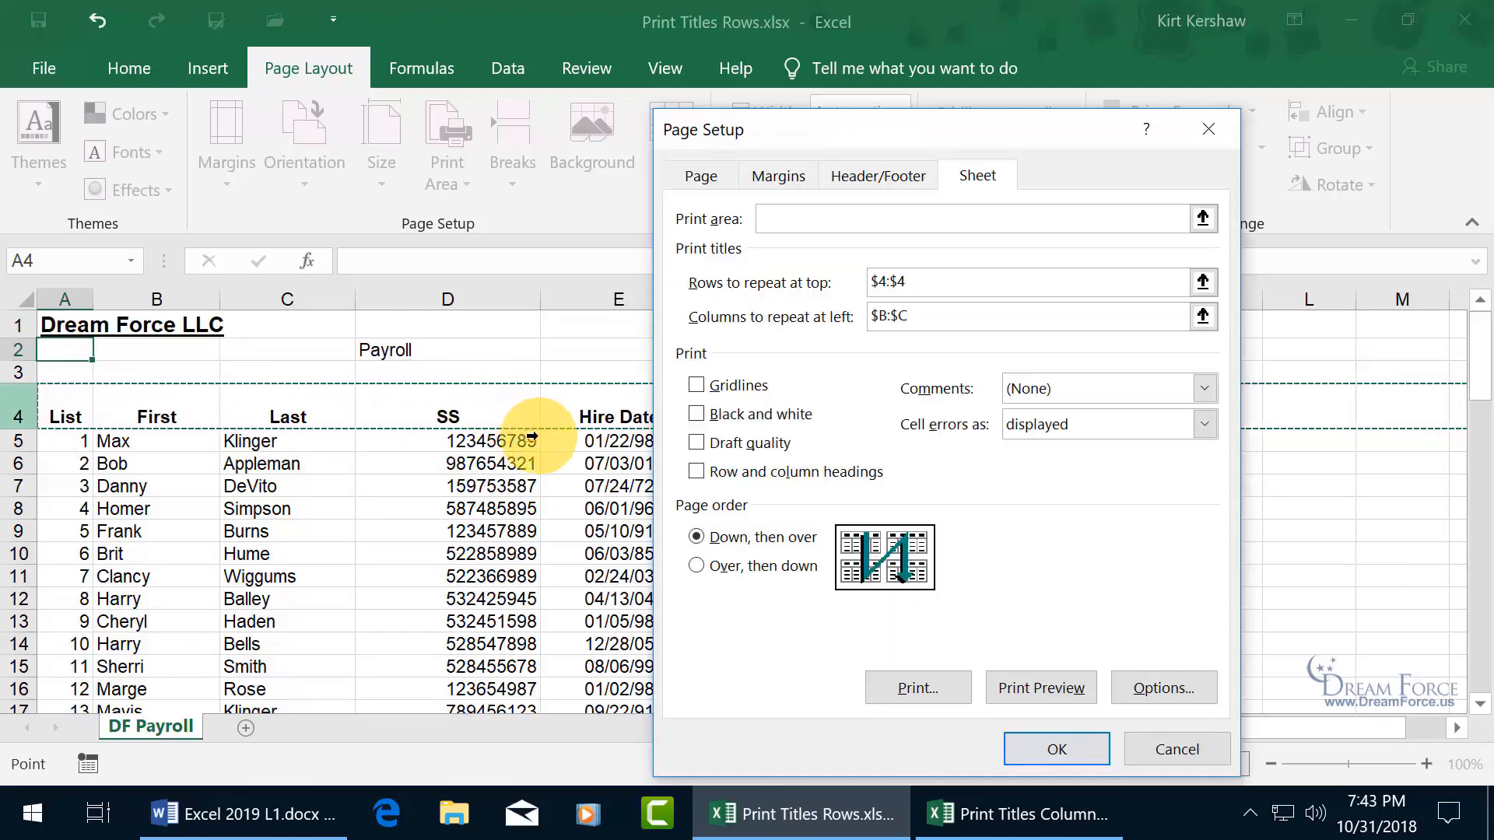
pyautogui.click(1049, 689)
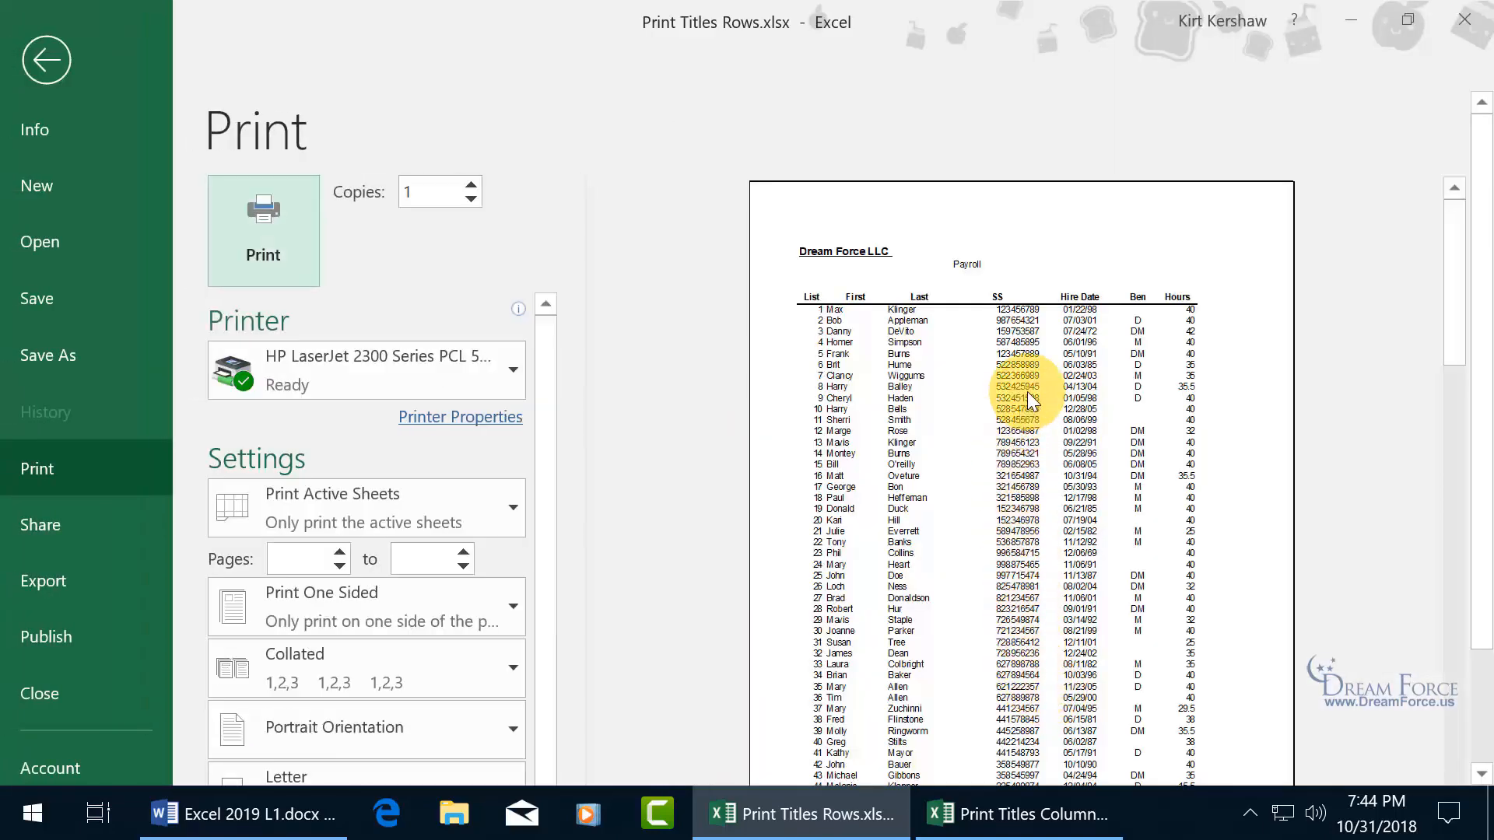
# Page through preview pages 2, 3 and 4, confirming the First, Last, Rate and Gross headings repeat
pyautogui.moveTo(1469, 333); pyautogui.dragTo(1469, 444)
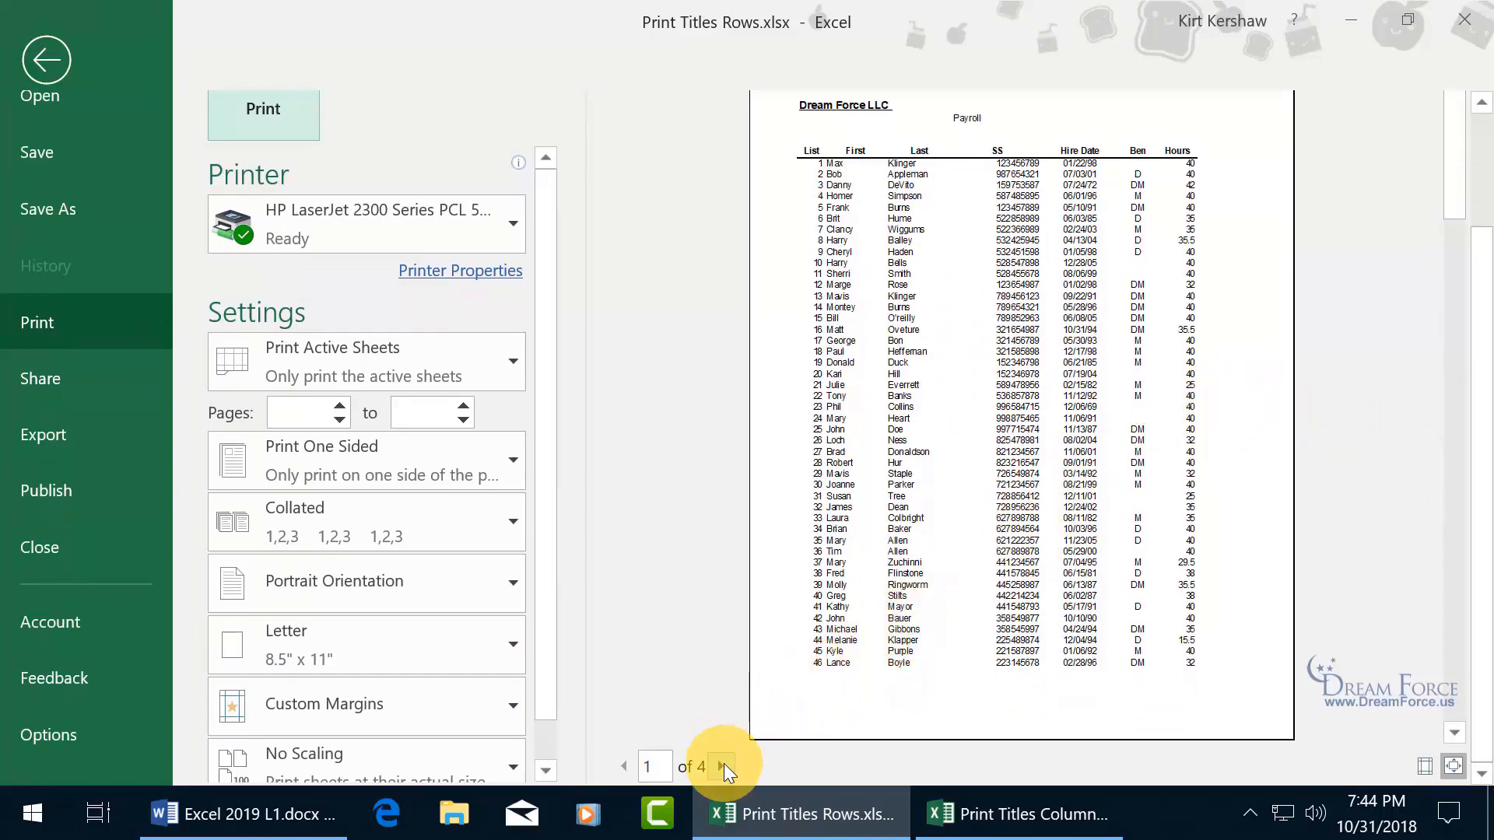
pyautogui.click(722, 767)
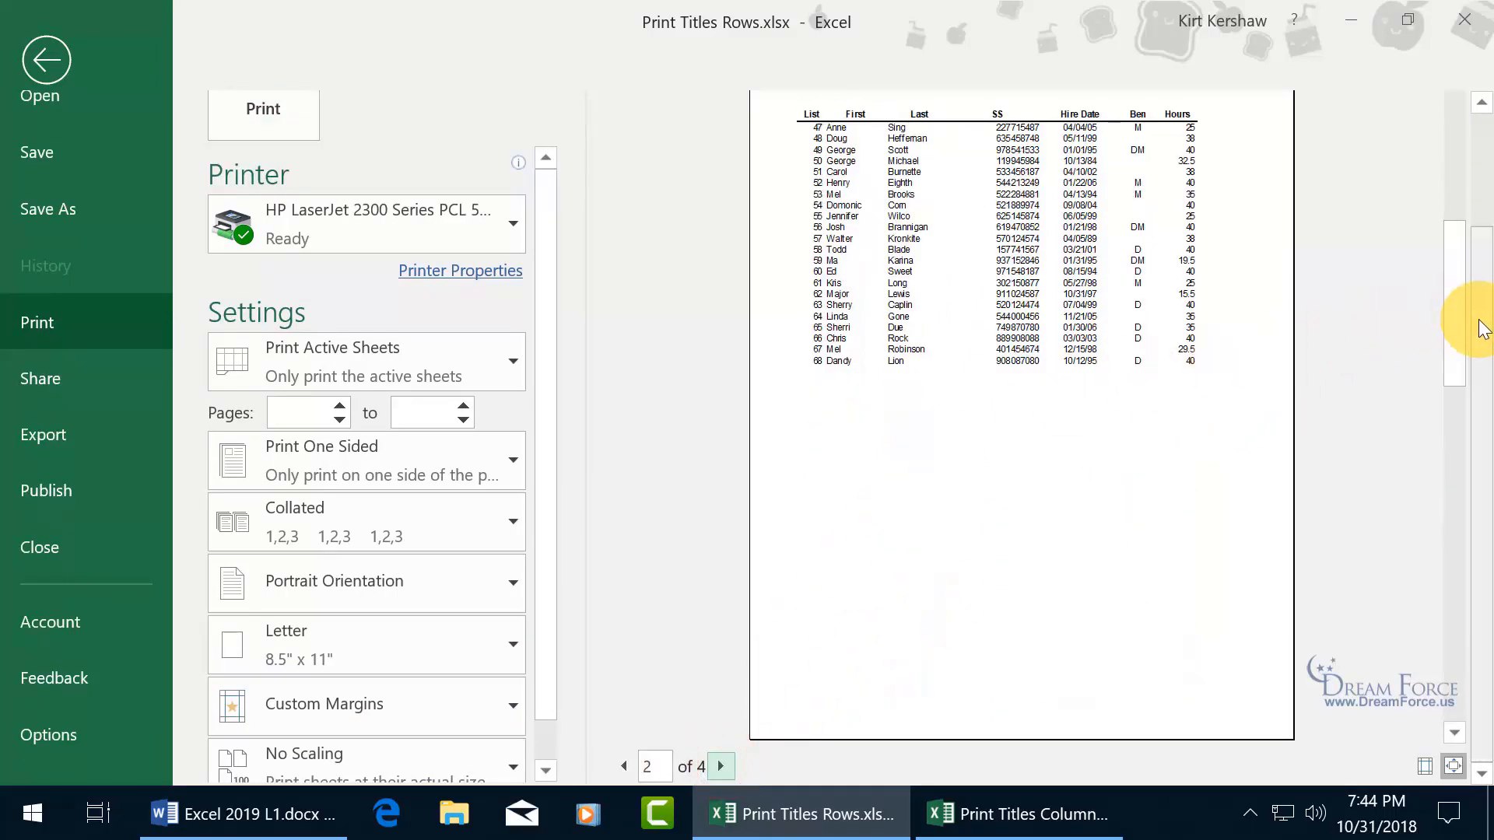
pyautogui.moveTo(1470, 319); pyautogui.dragTo(1472, 277)
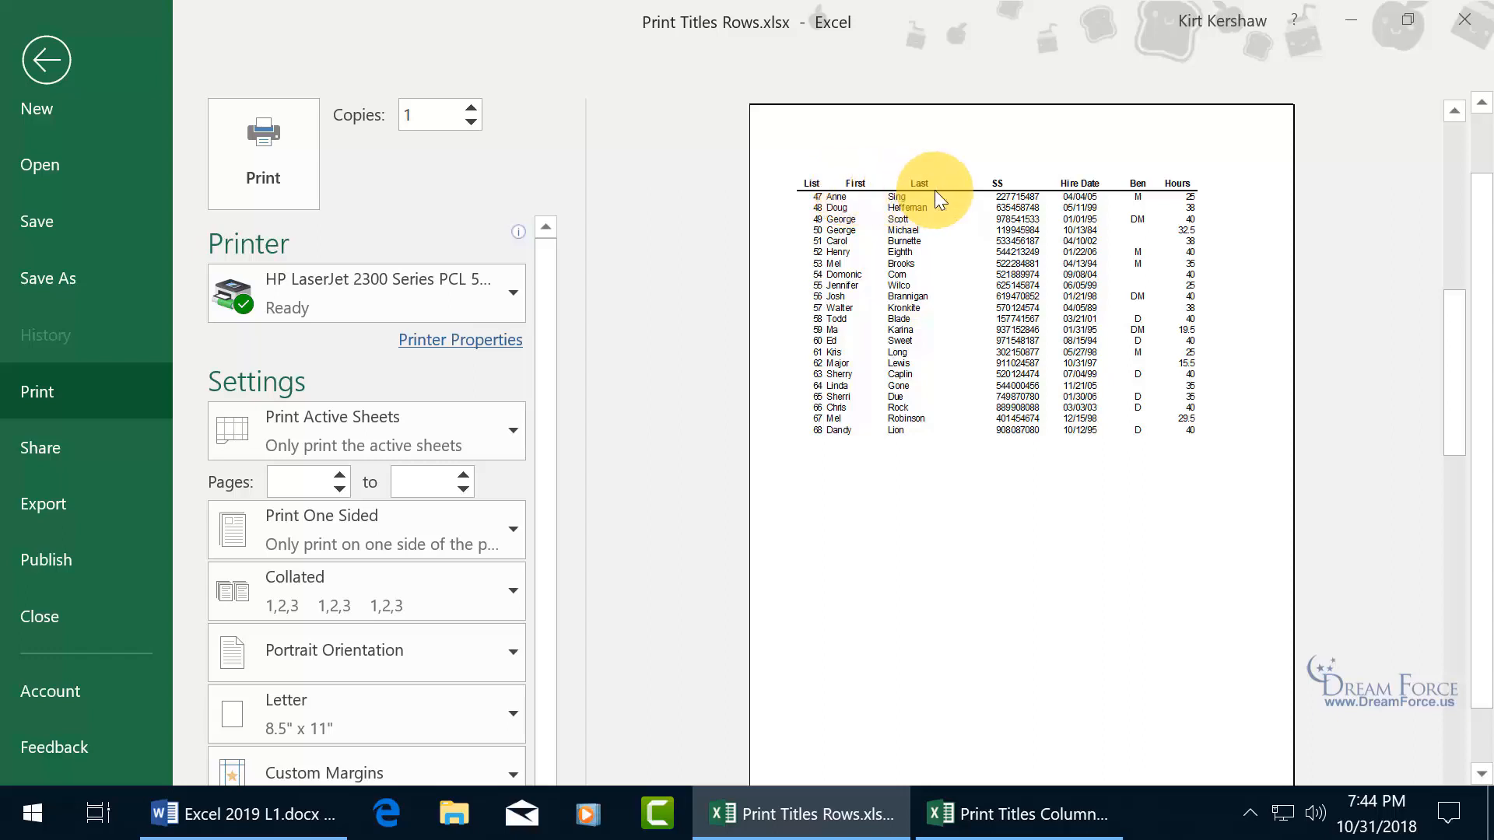
pyautogui.moveTo(1478, 385); pyautogui.dragTo(1482, 466)
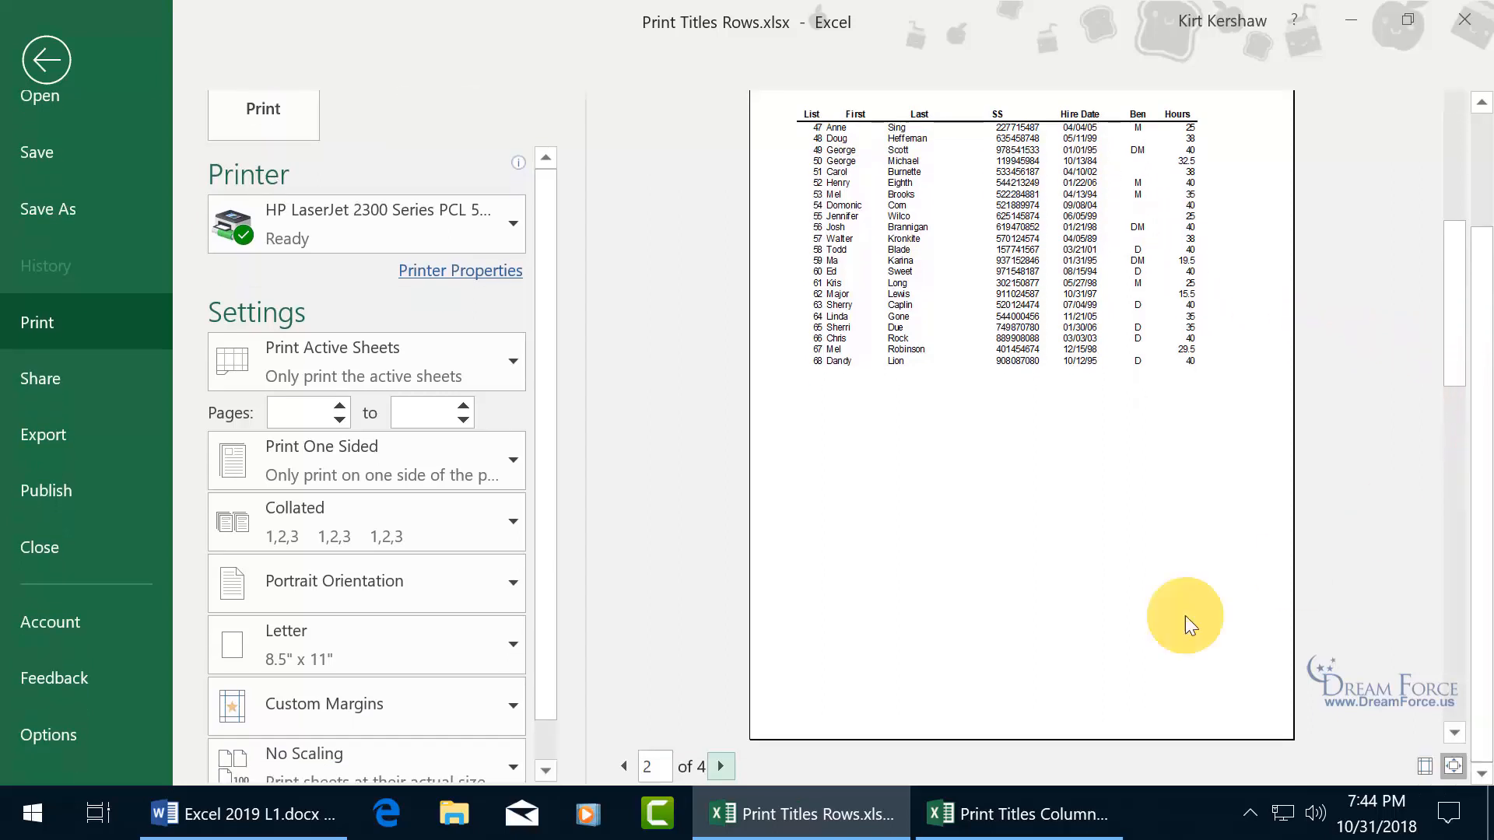
pyautogui.click(720, 765)
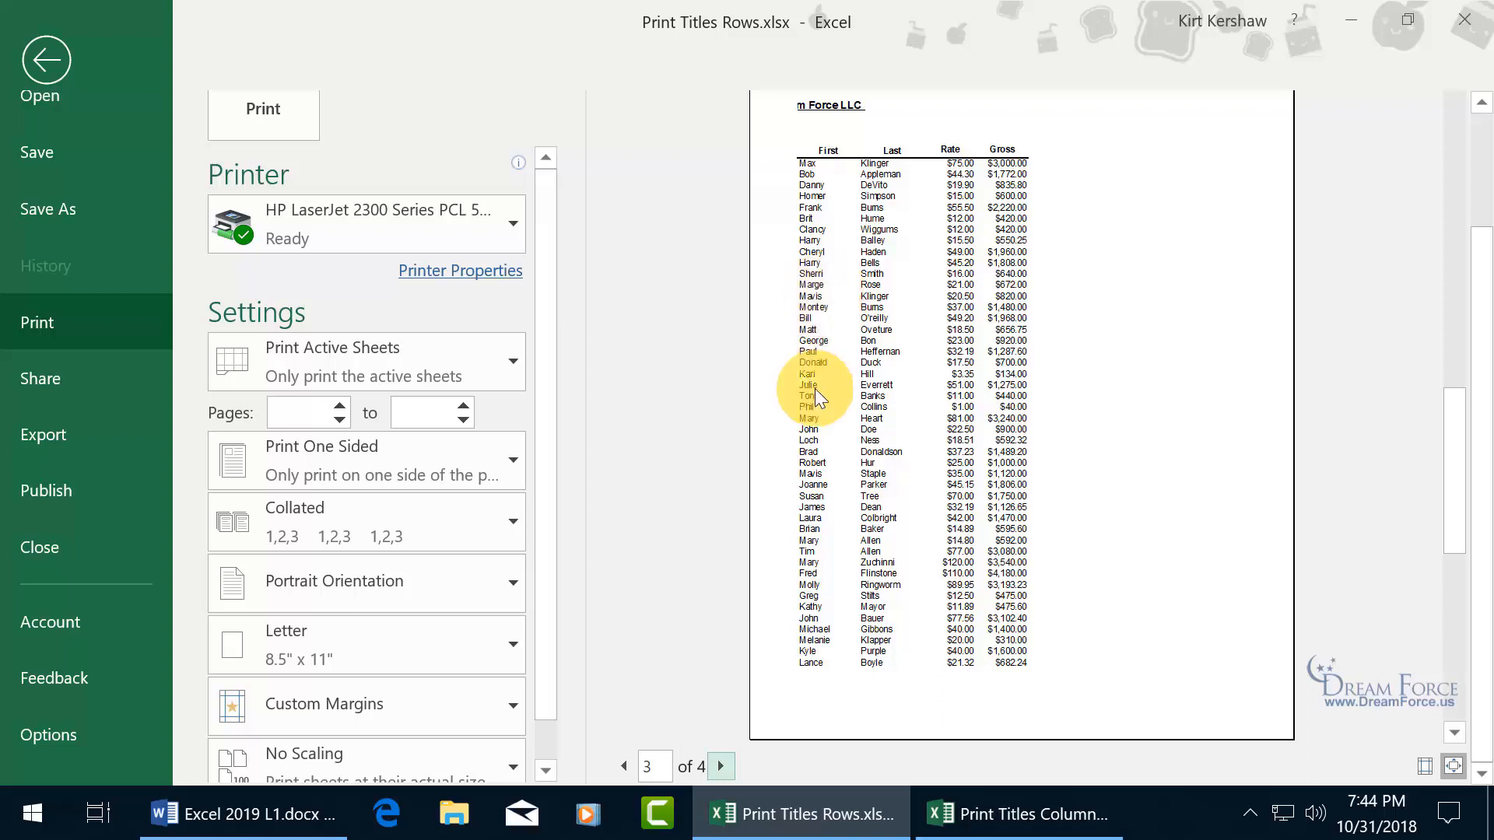
pyautogui.click(720, 766)
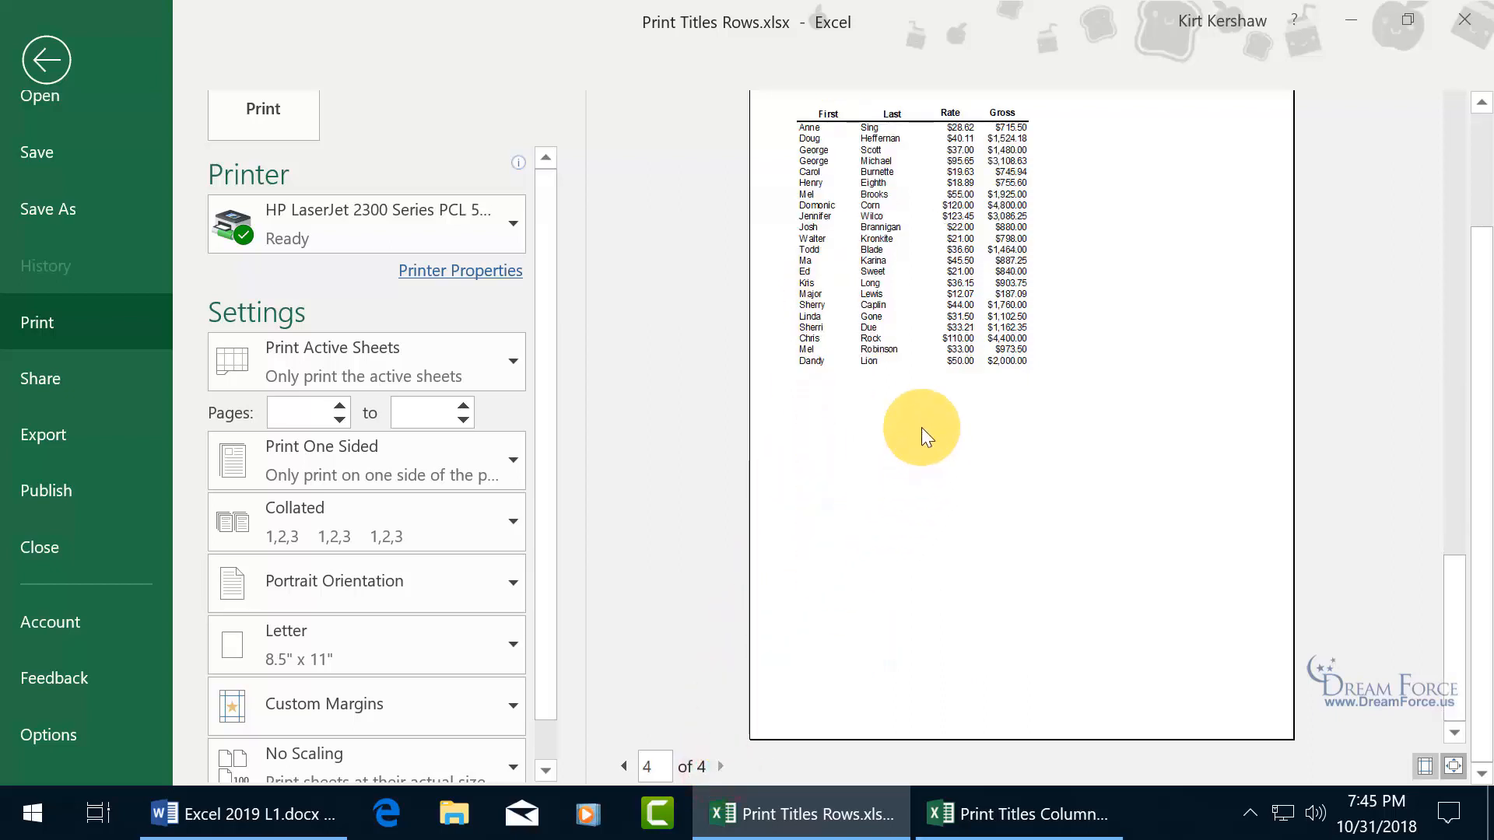
pyautogui.scroll(1, 921, 427)
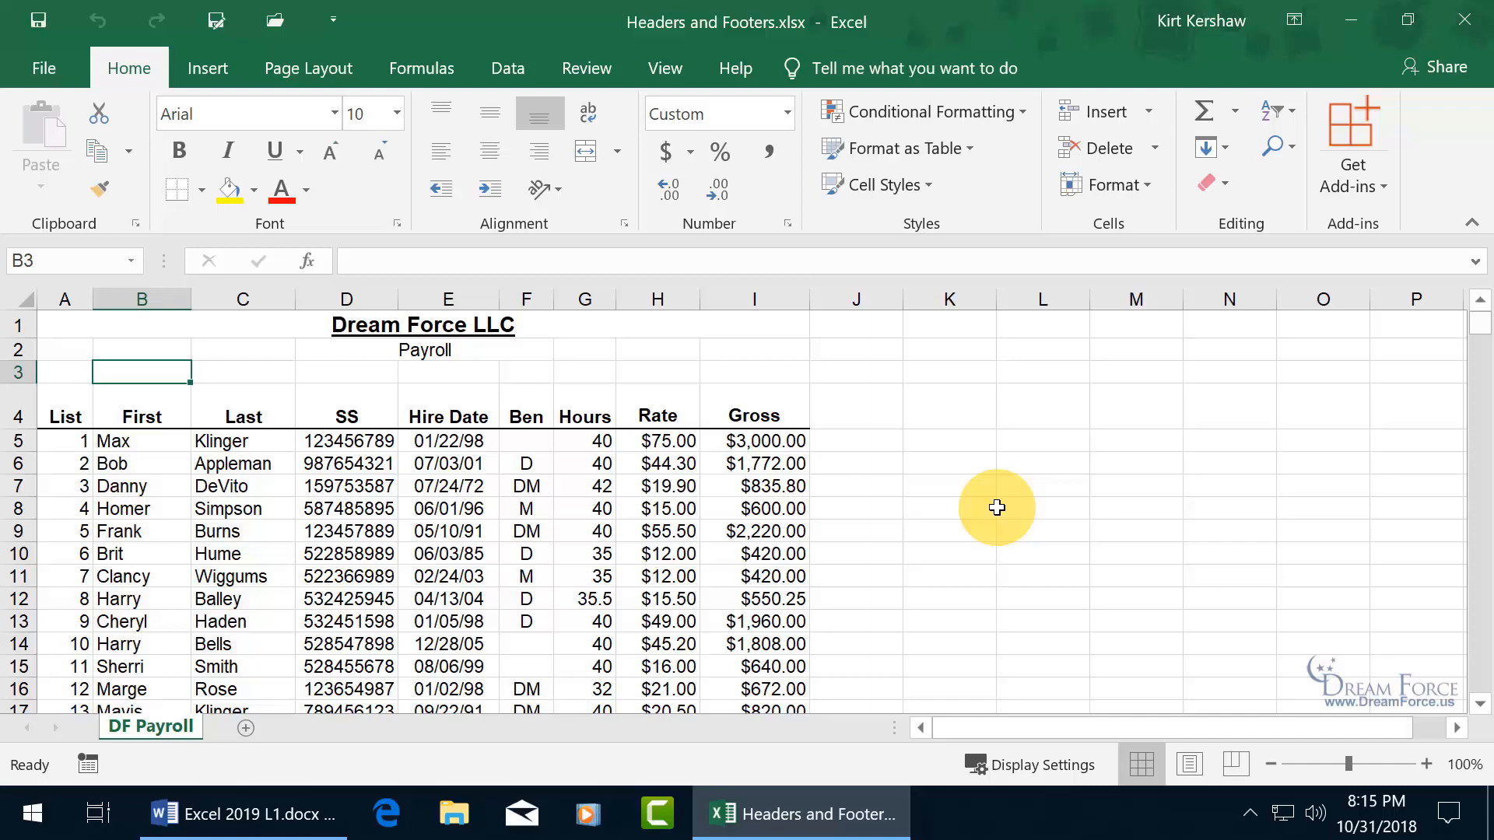
pyautogui.click(47, 64)
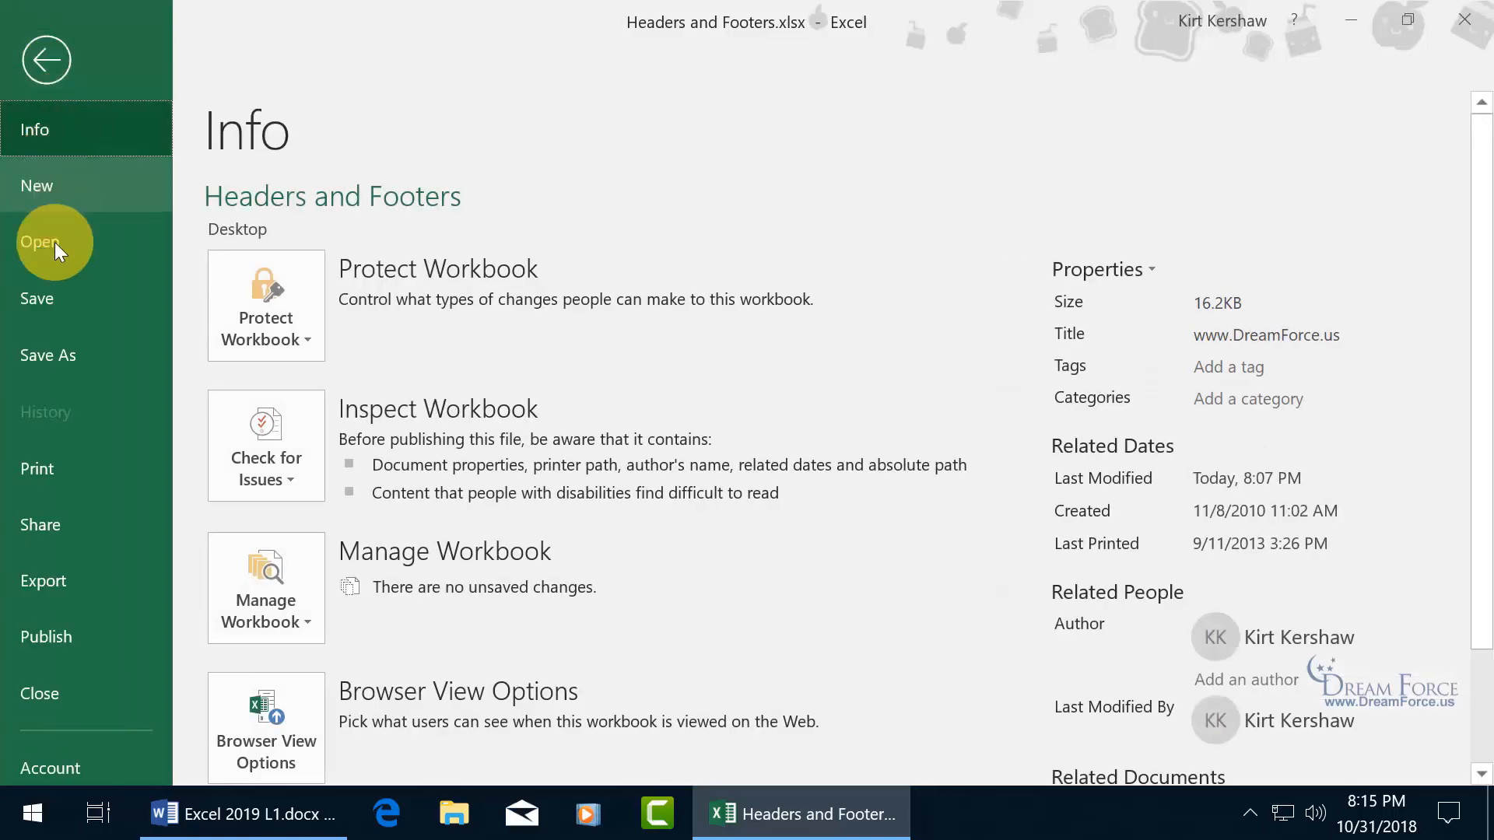
pyautogui.click(58, 474)
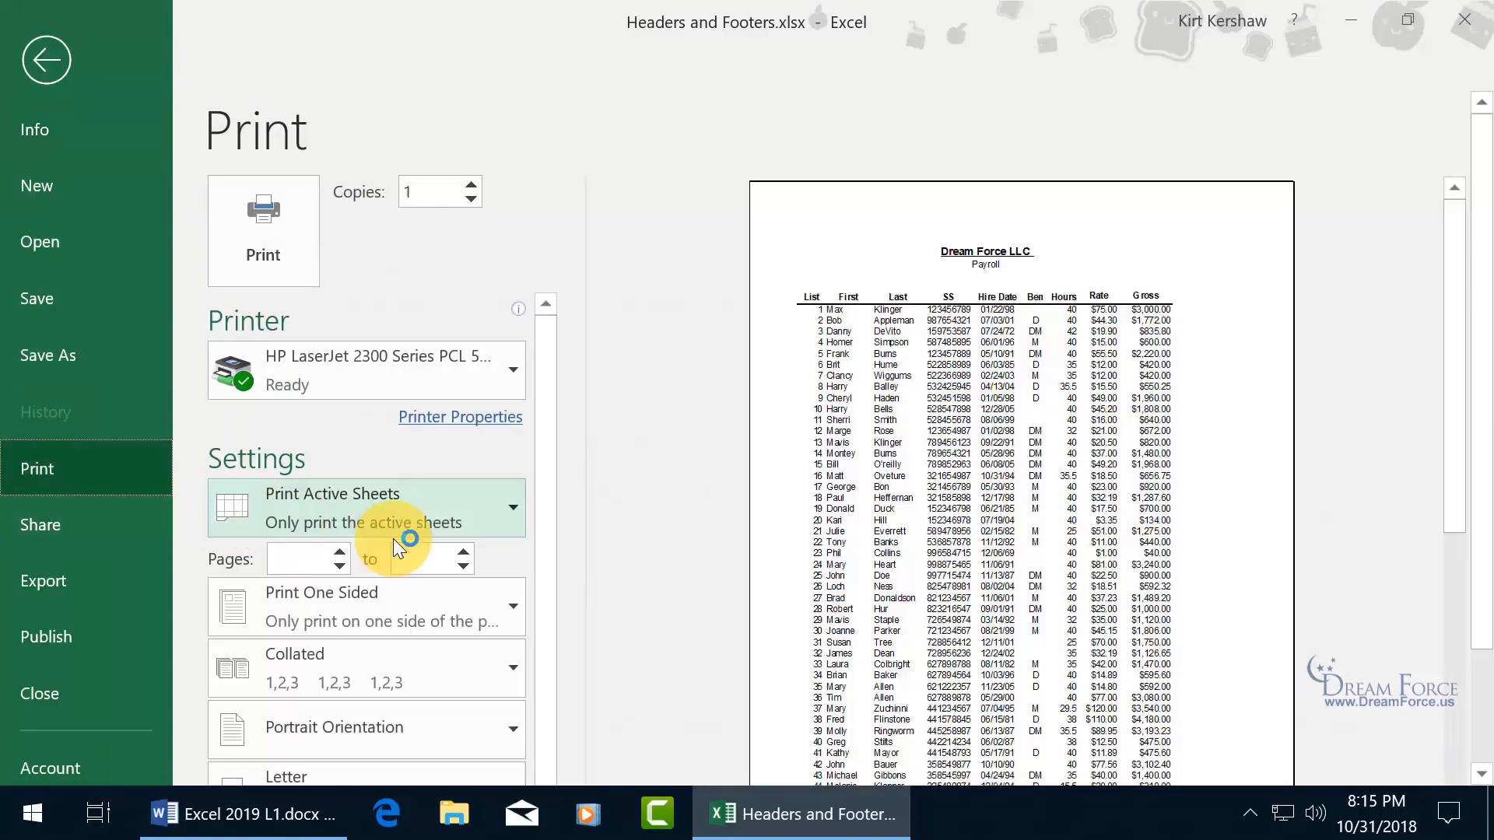
pyautogui.moveTo(1477, 490); pyautogui.dragTo(1463, 659)
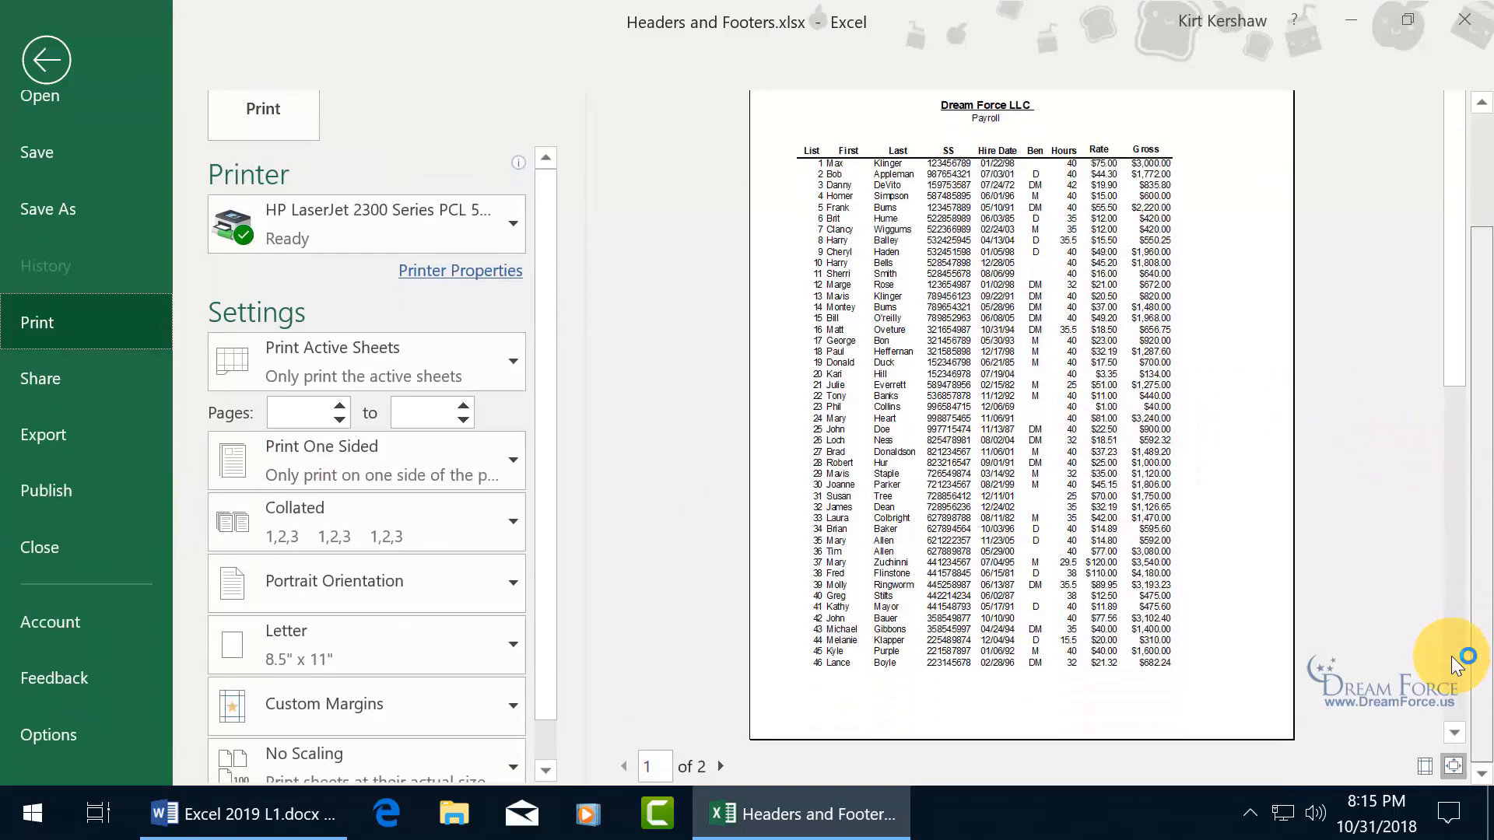
pyautogui.moveTo(546, 669); pyautogui.dragTo(545, 740)
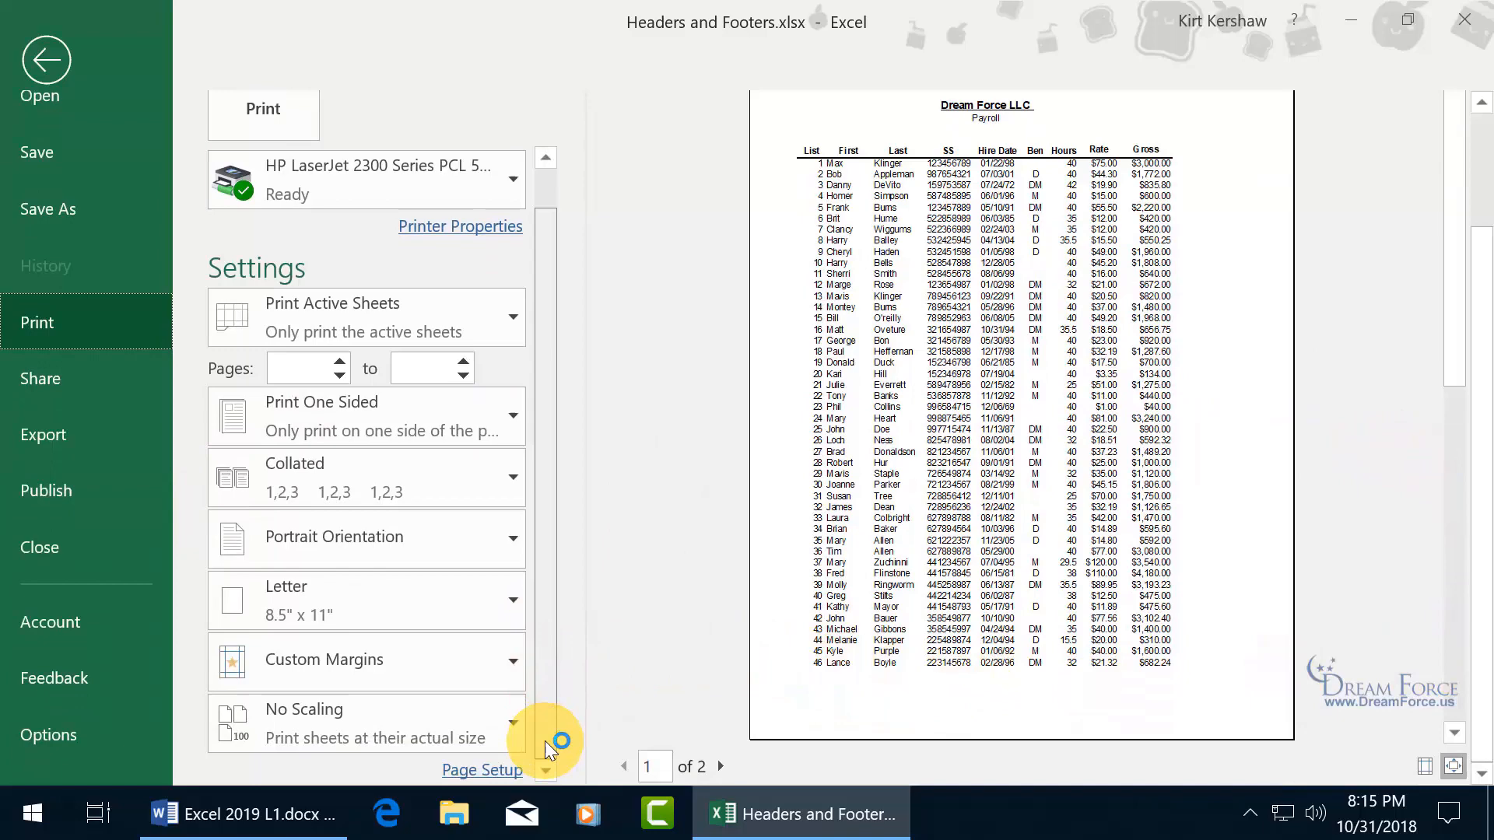
pyautogui.click(490, 770)
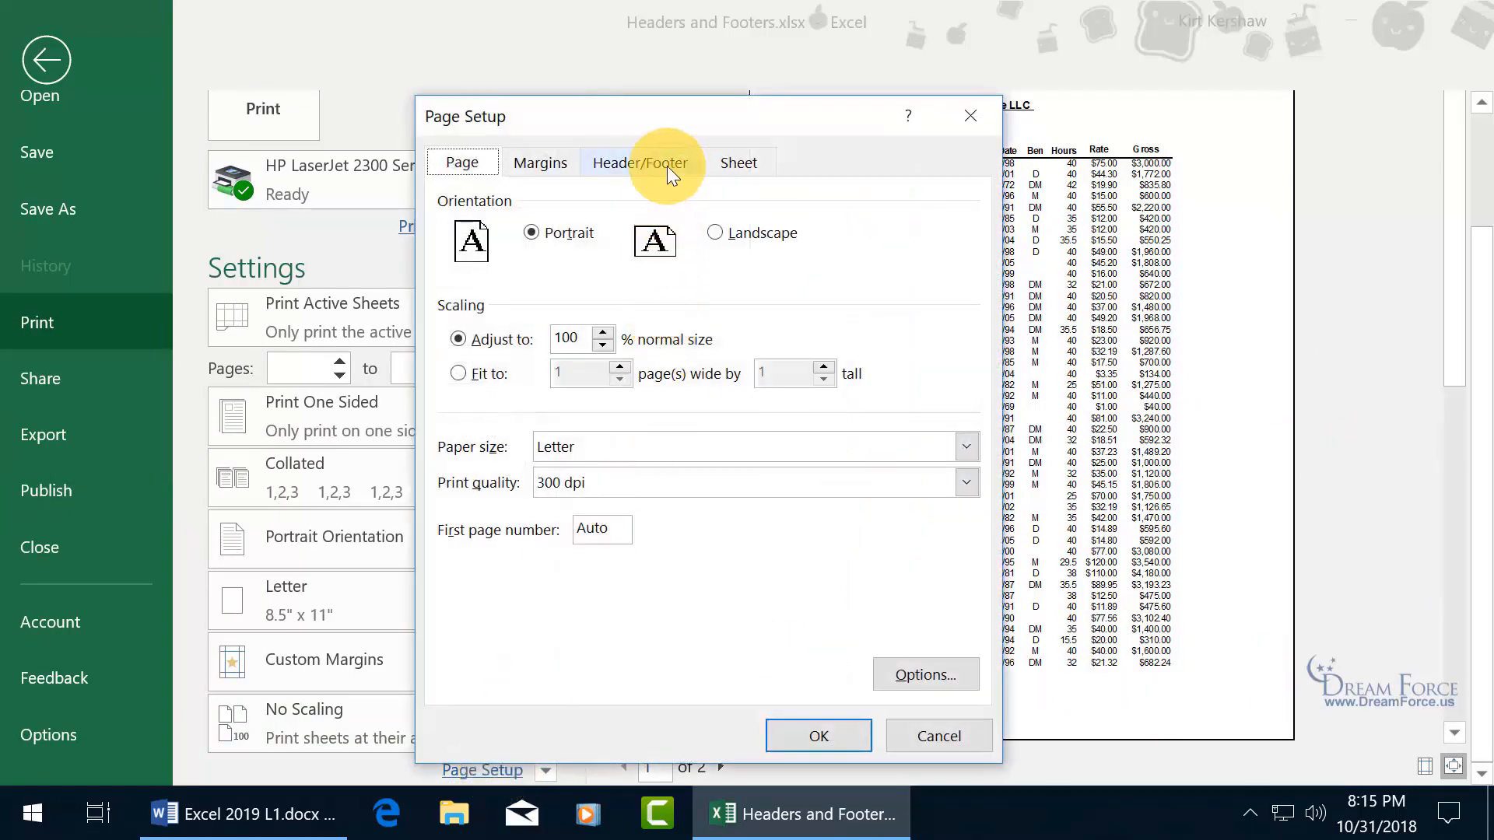
pyautogui.click(666, 166)
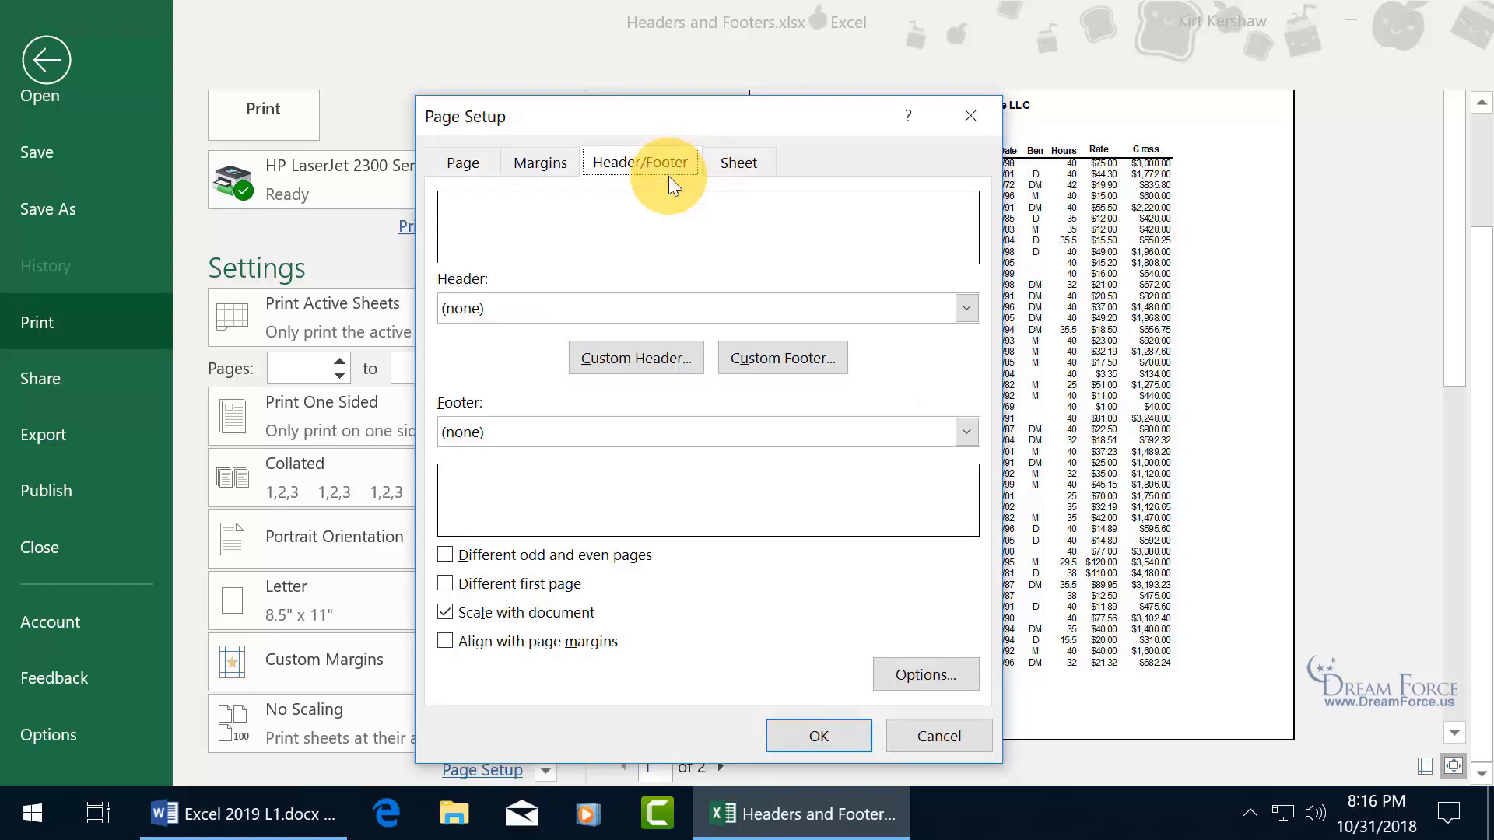
pyautogui.click(970, 117)
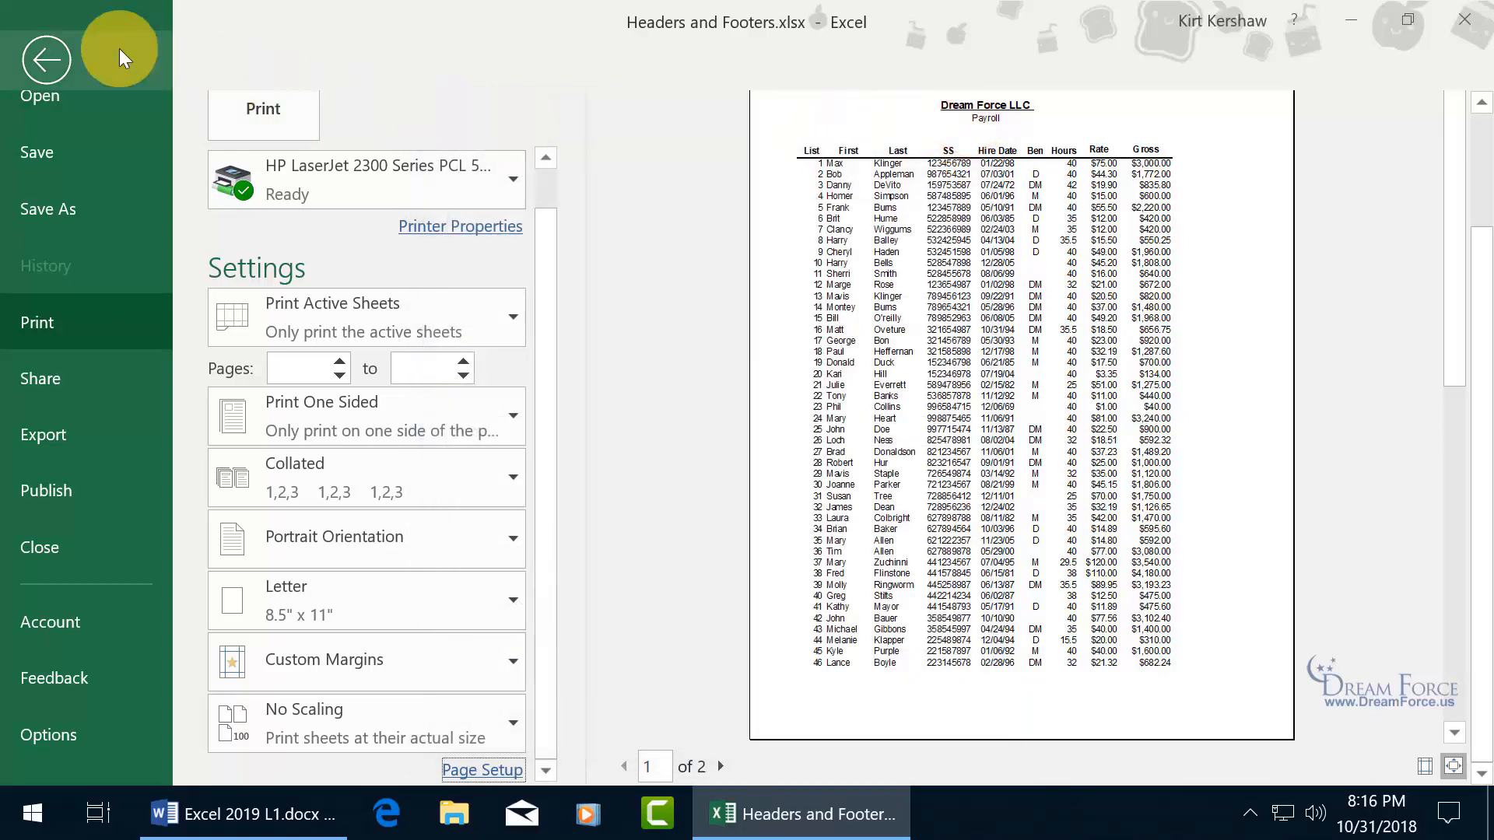
pyautogui.click(46, 60)
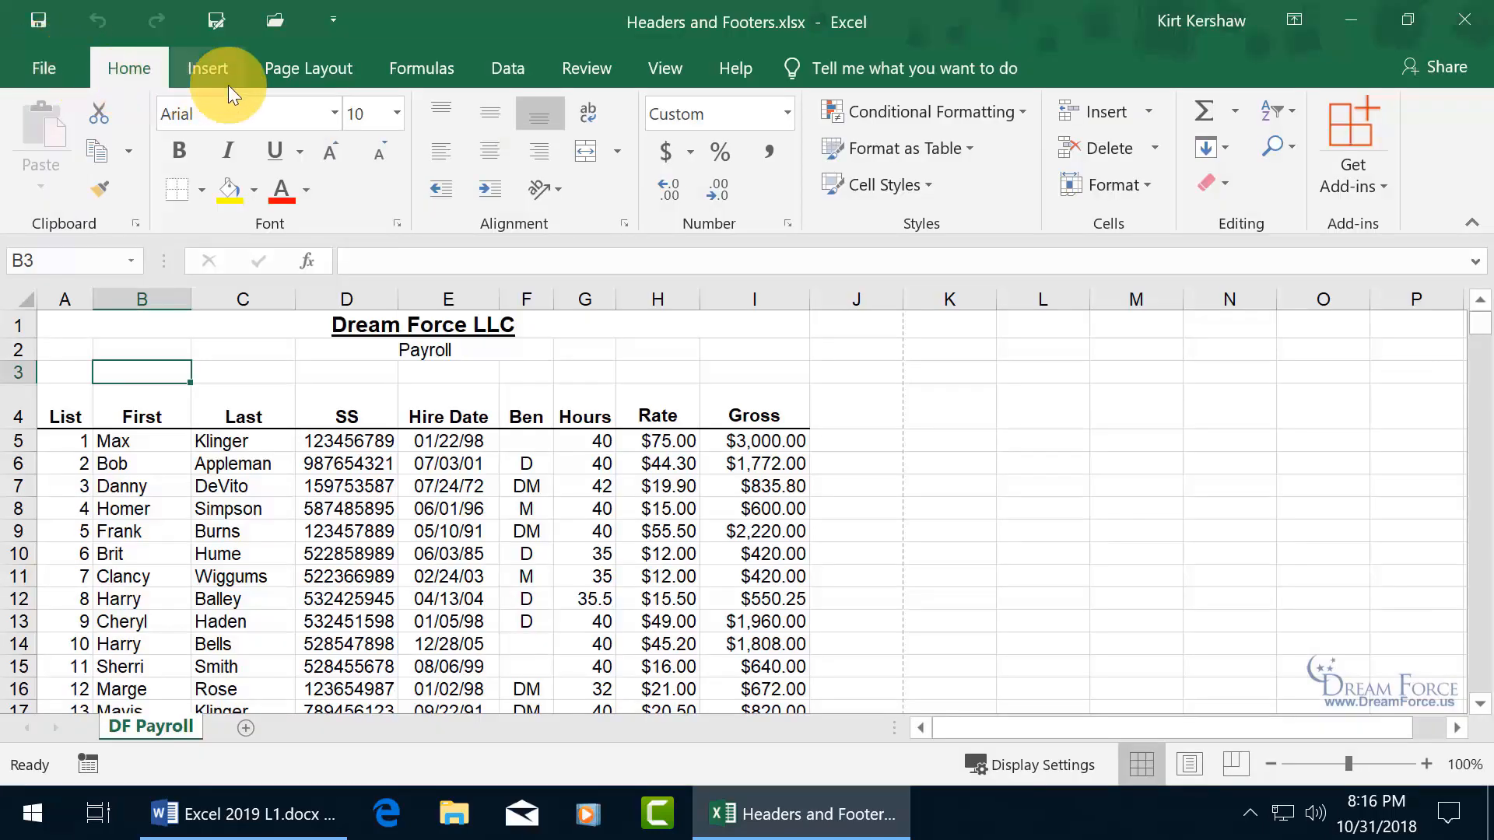
# Open Page Setup's Header/Footer tab and its Custom Header dialog with empty sections
pyautogui.click(338, 68)
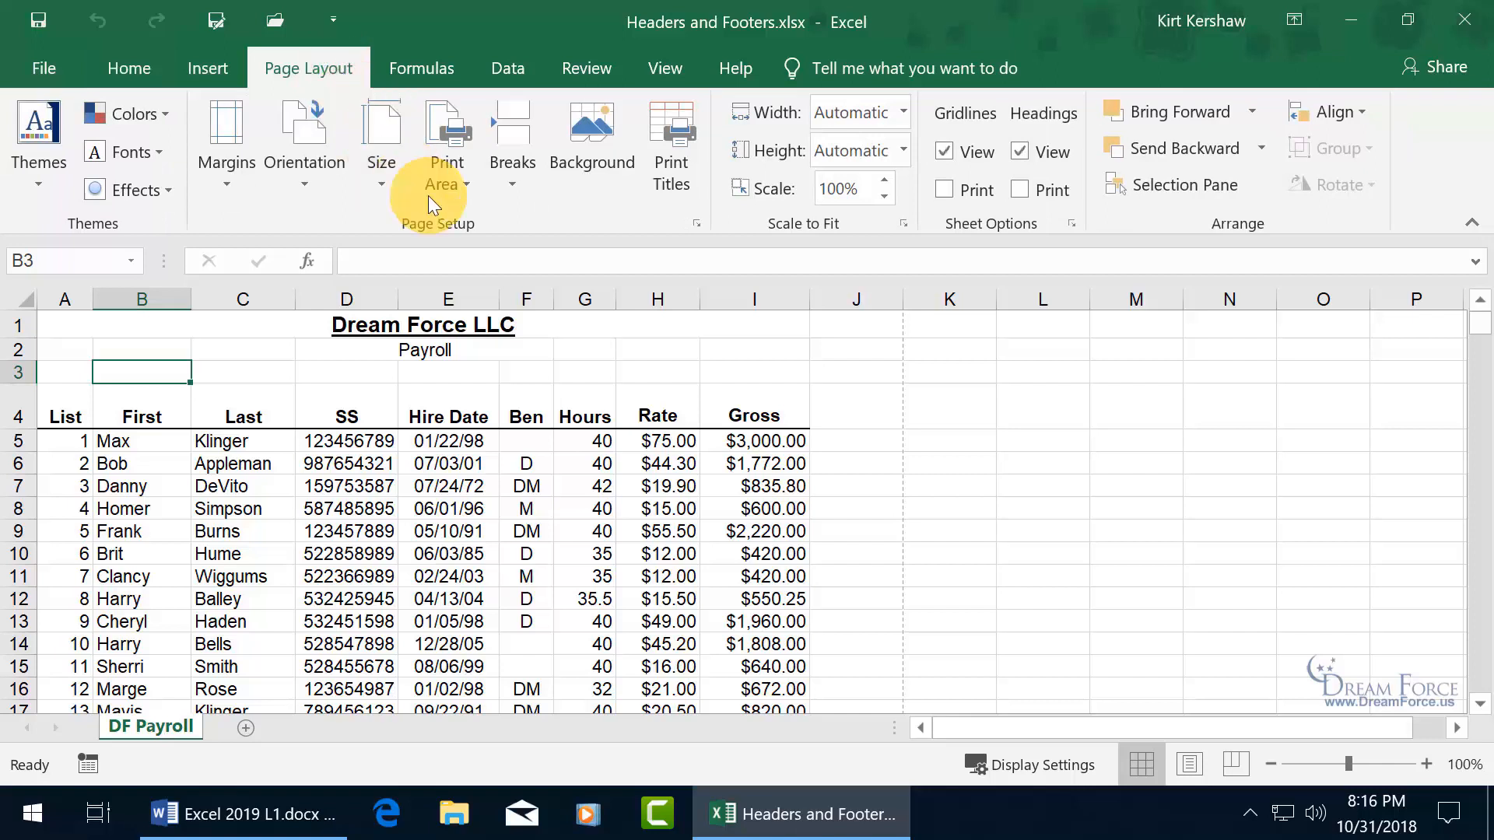
pyautogui.click(703, 222)
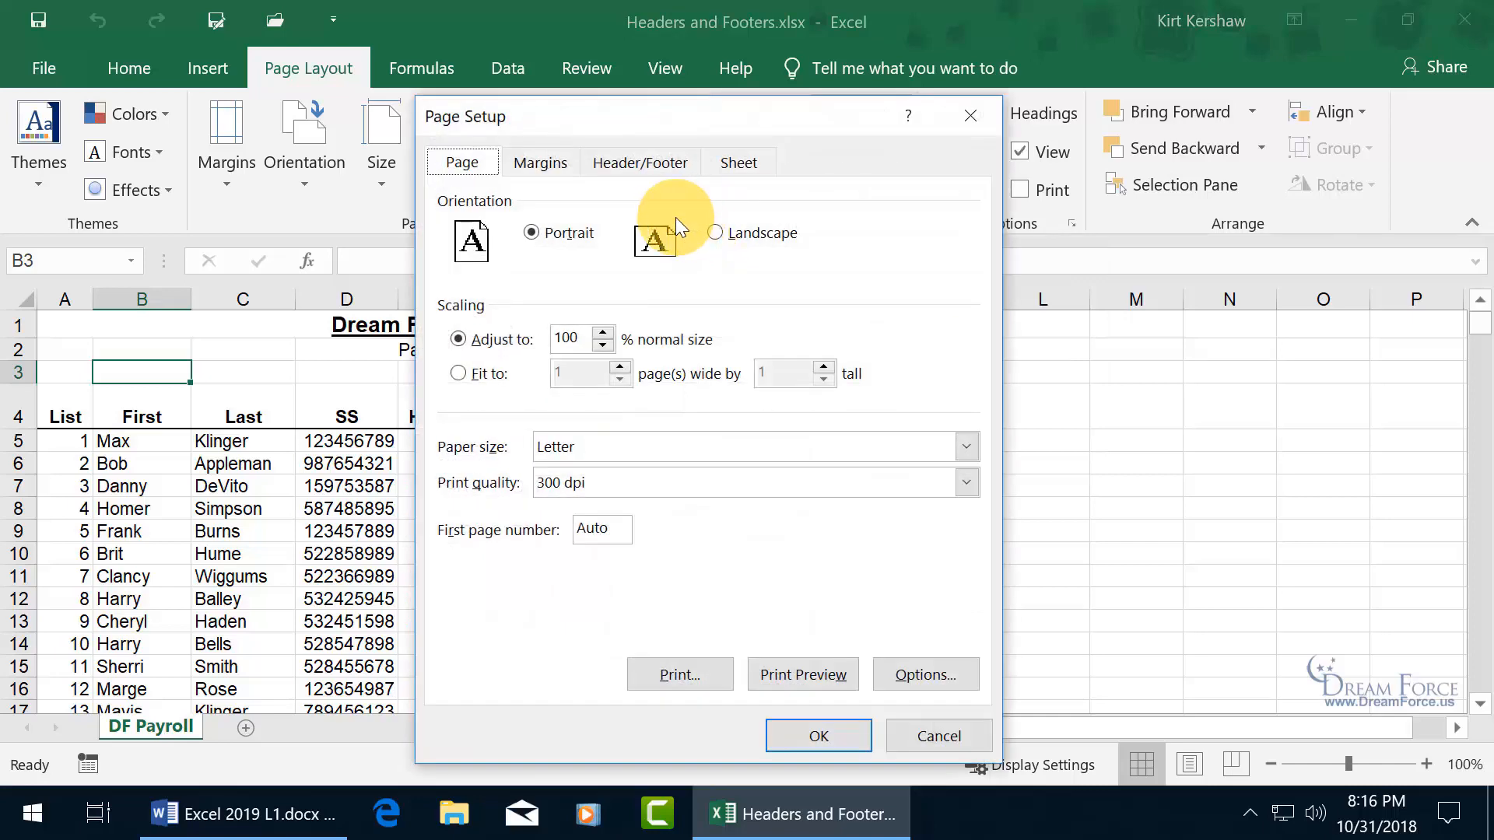
pyautogui.click(646, 165)
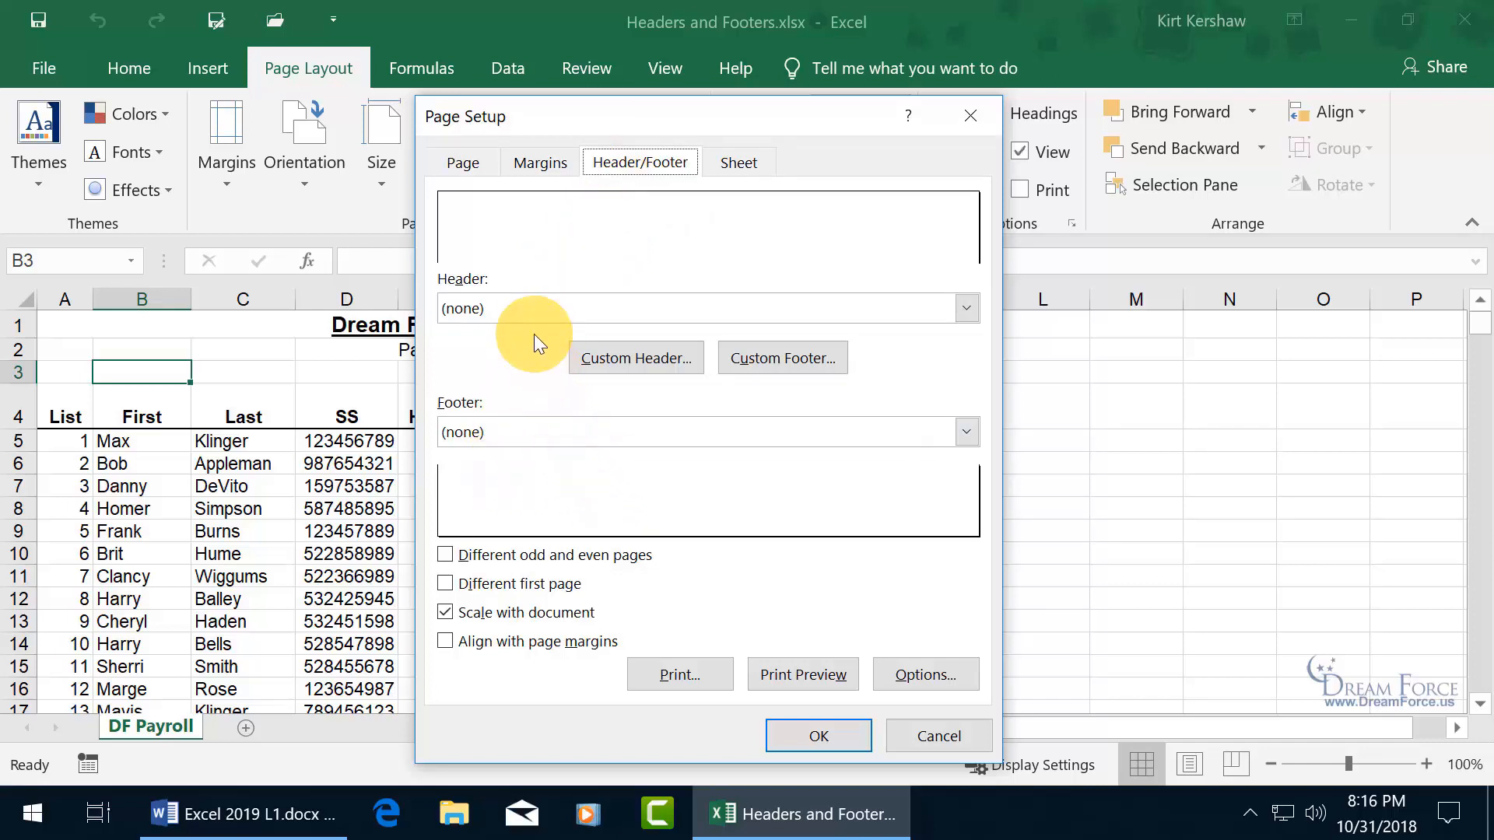
pyautogui.click(610, 358)
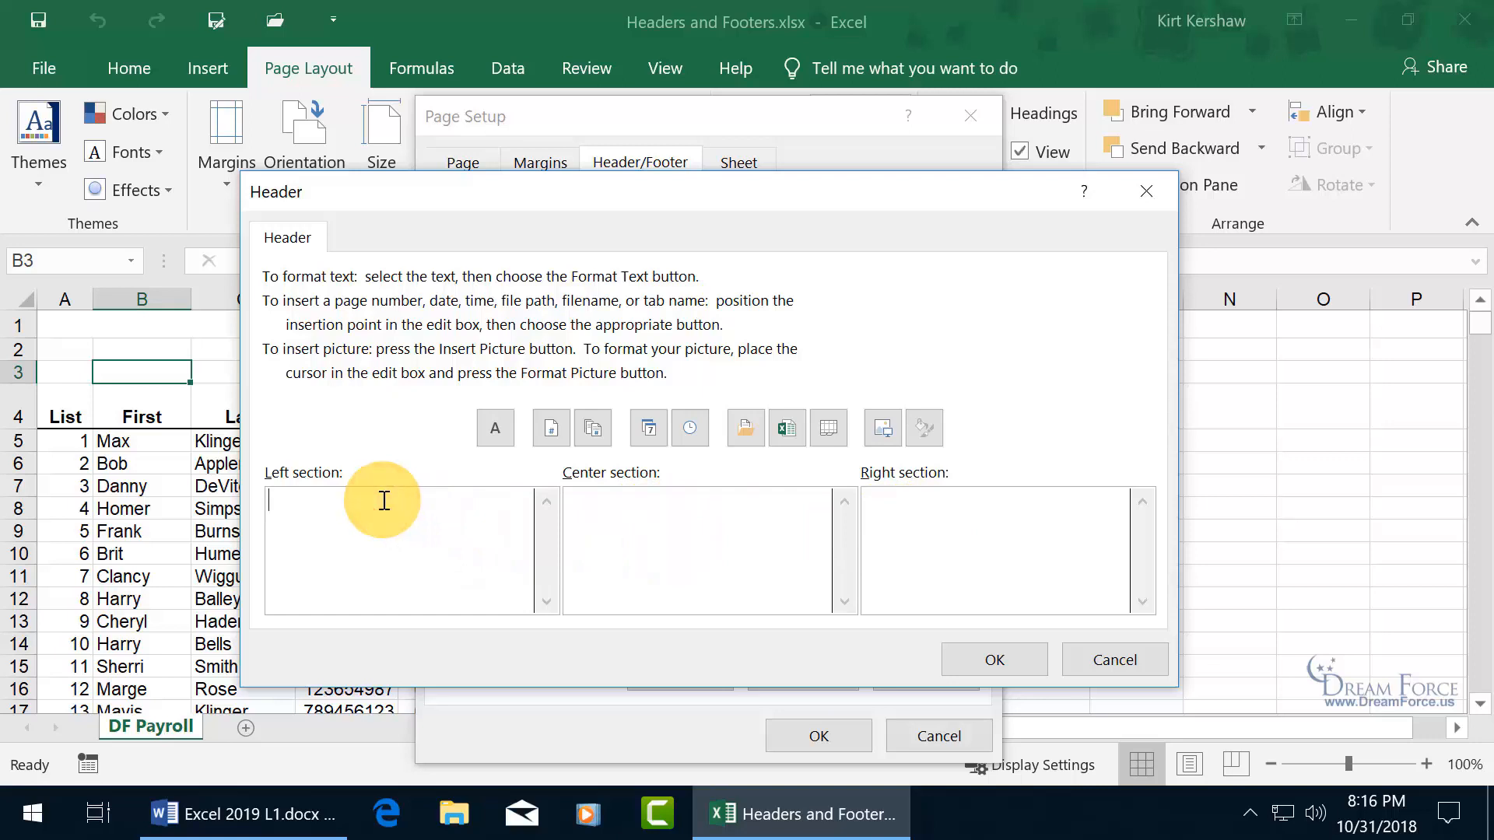
# Enter the author's name in the left header section, formatted Arial Bold Italic, 16 pt, red
pyautogui.write('Kirt Kershaw')
pyautogui.hotkey('shift', 'Home')
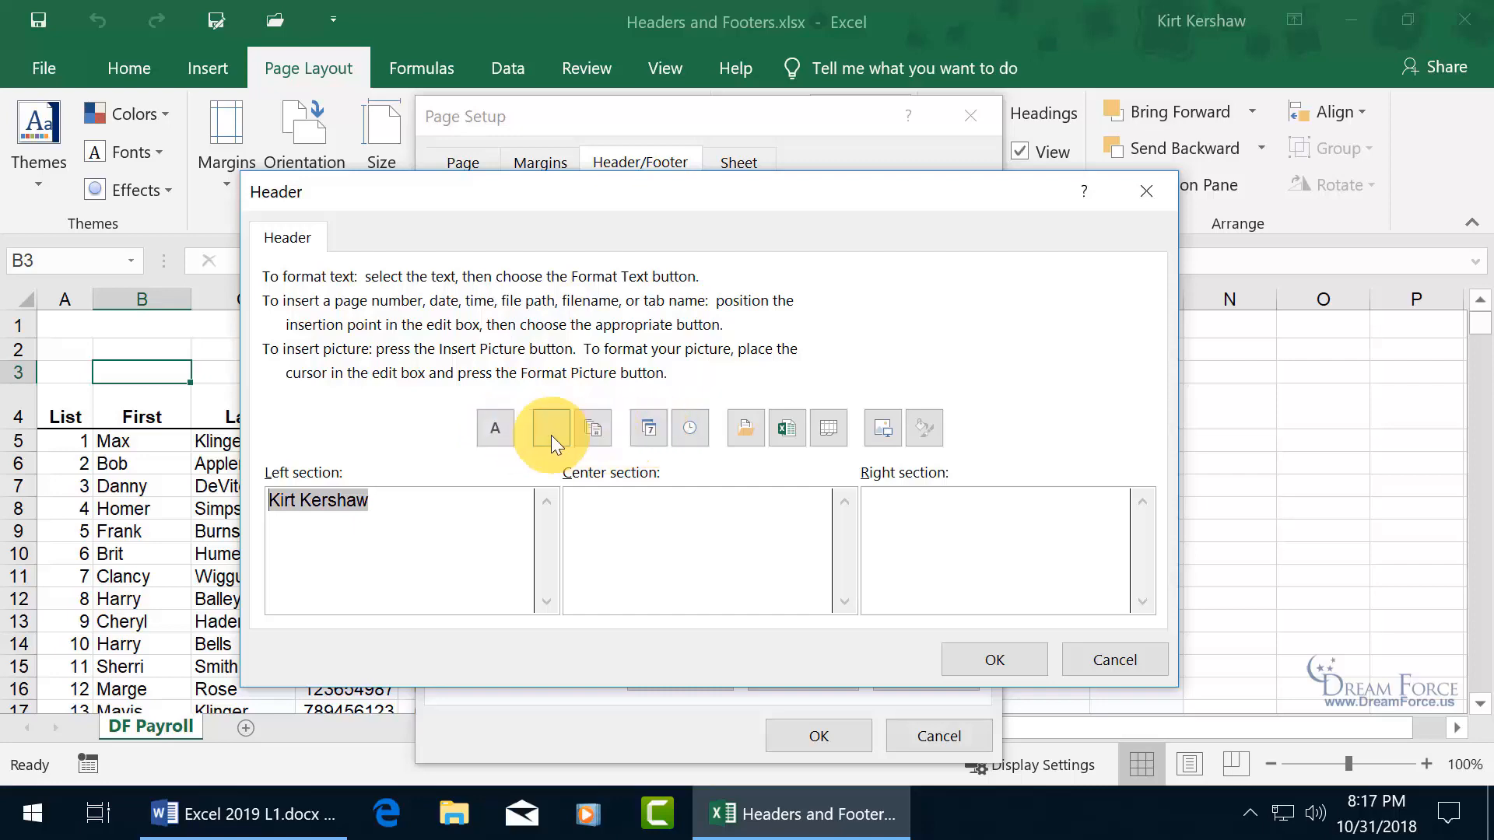
pyautogui.click(496, 429)
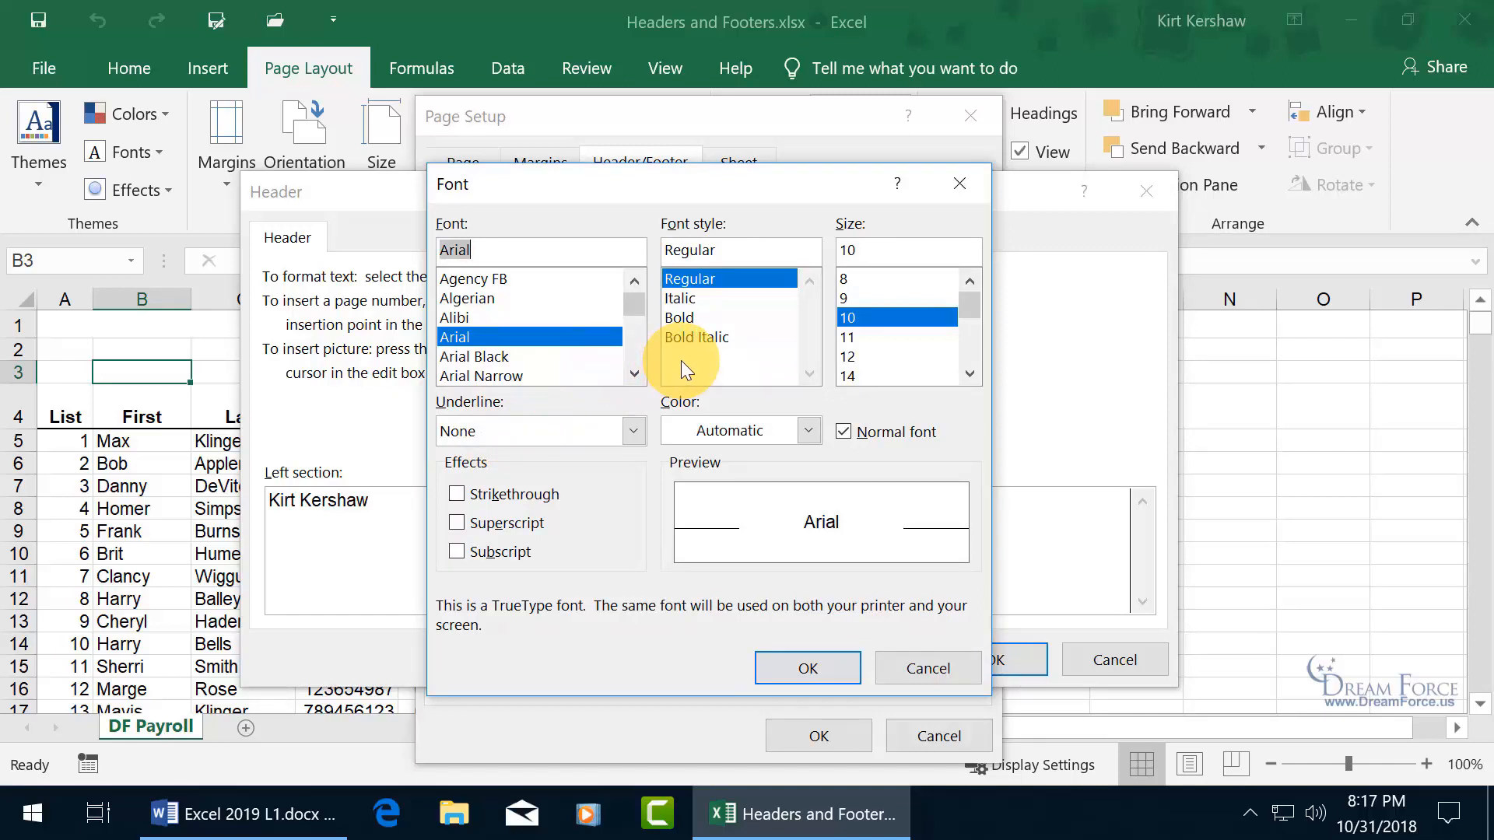
pyautogui.click(689, 338)
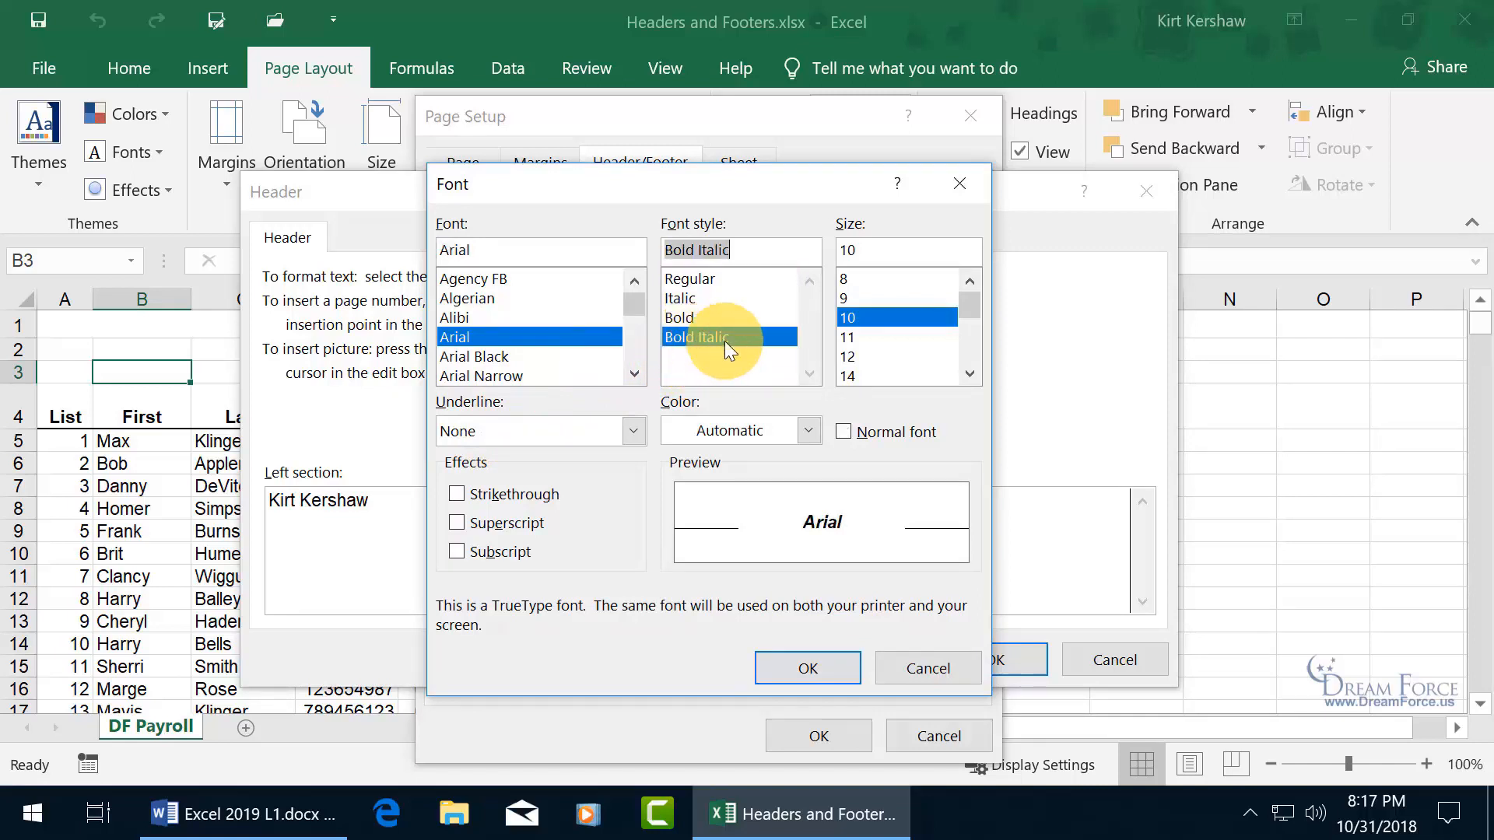
pyautogui.click(970, 375)
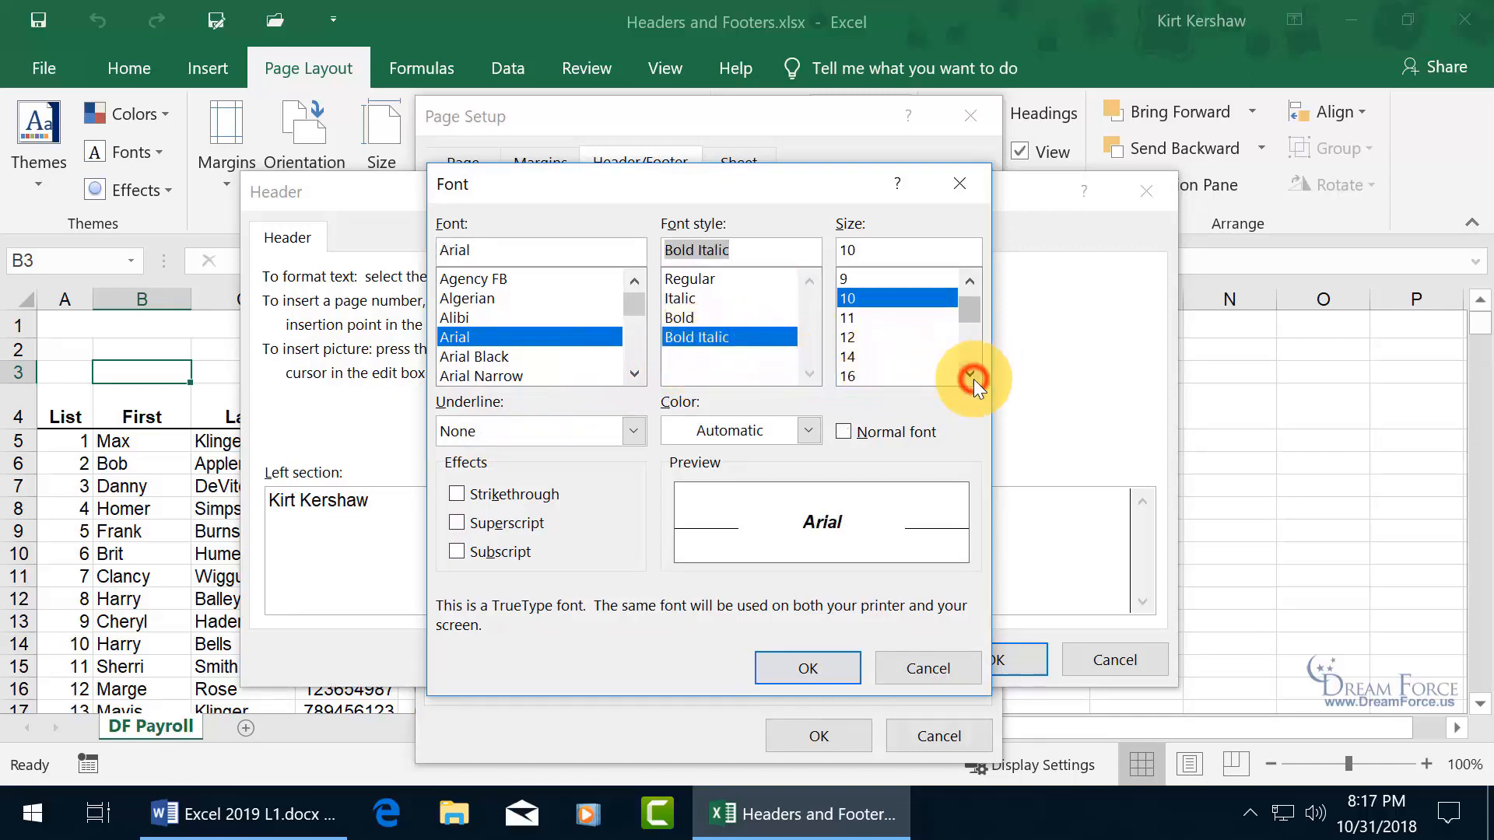
pyautogui.click(849, 377)
pyautogui.click(808, 430)
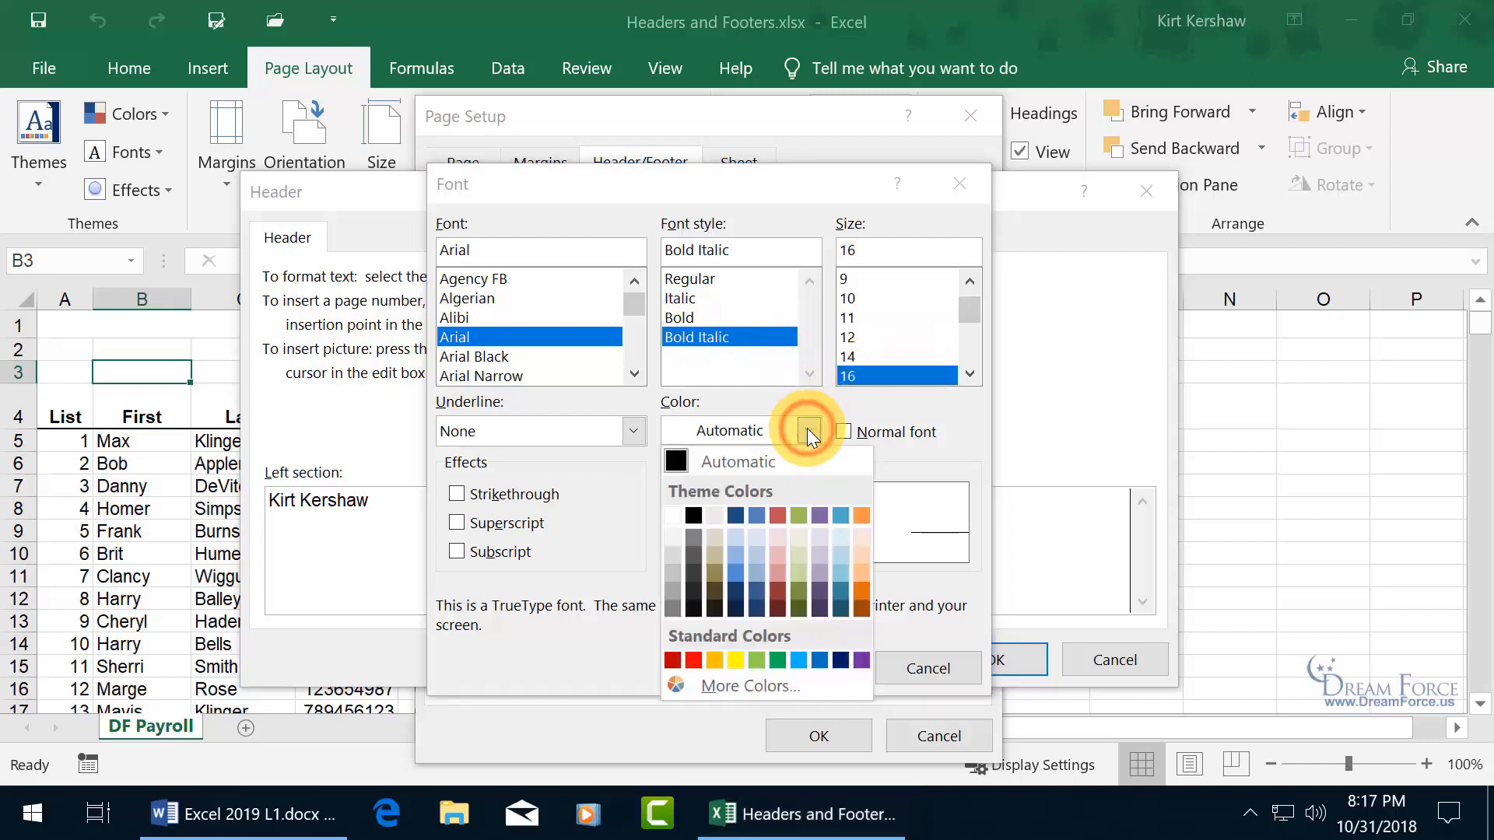
pyautogui.click(694, 659)
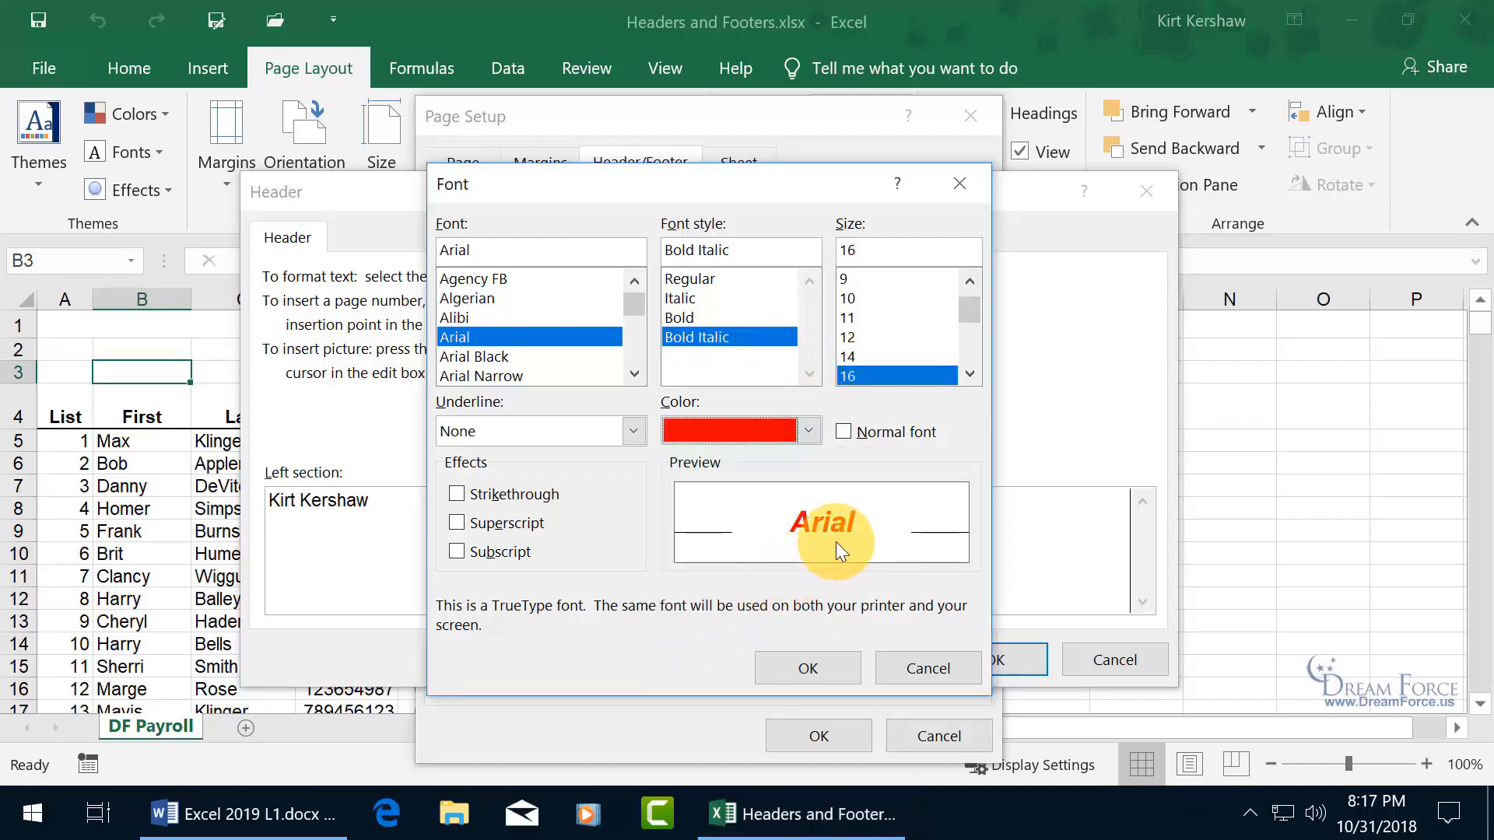
pyautogui.click(825, 667)
pyautogui.click(479, 514)
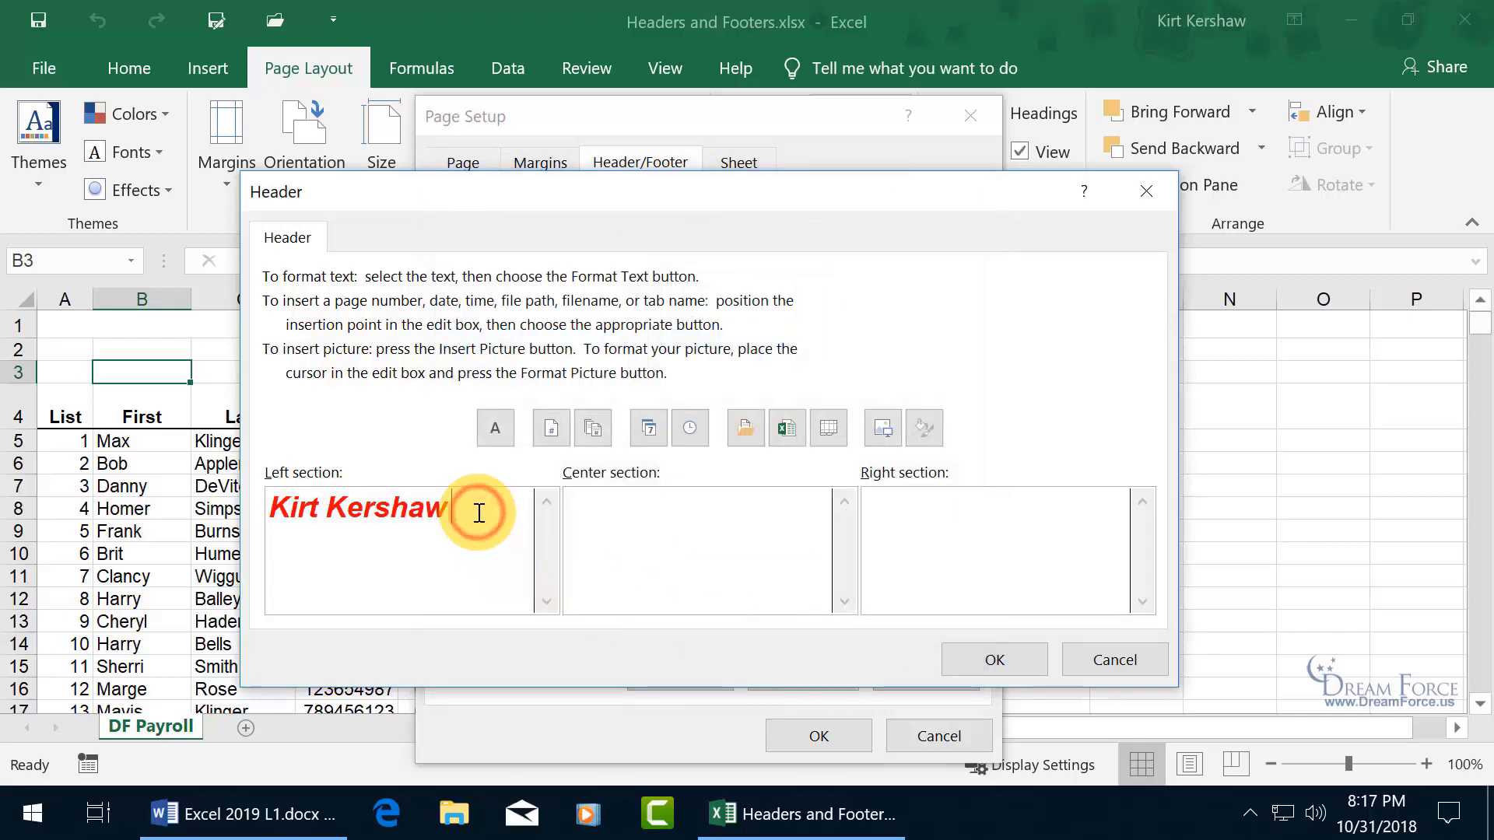
# Confirm the header and insert the current date into the custom footer's right section
pyautogui.click(985, 661)
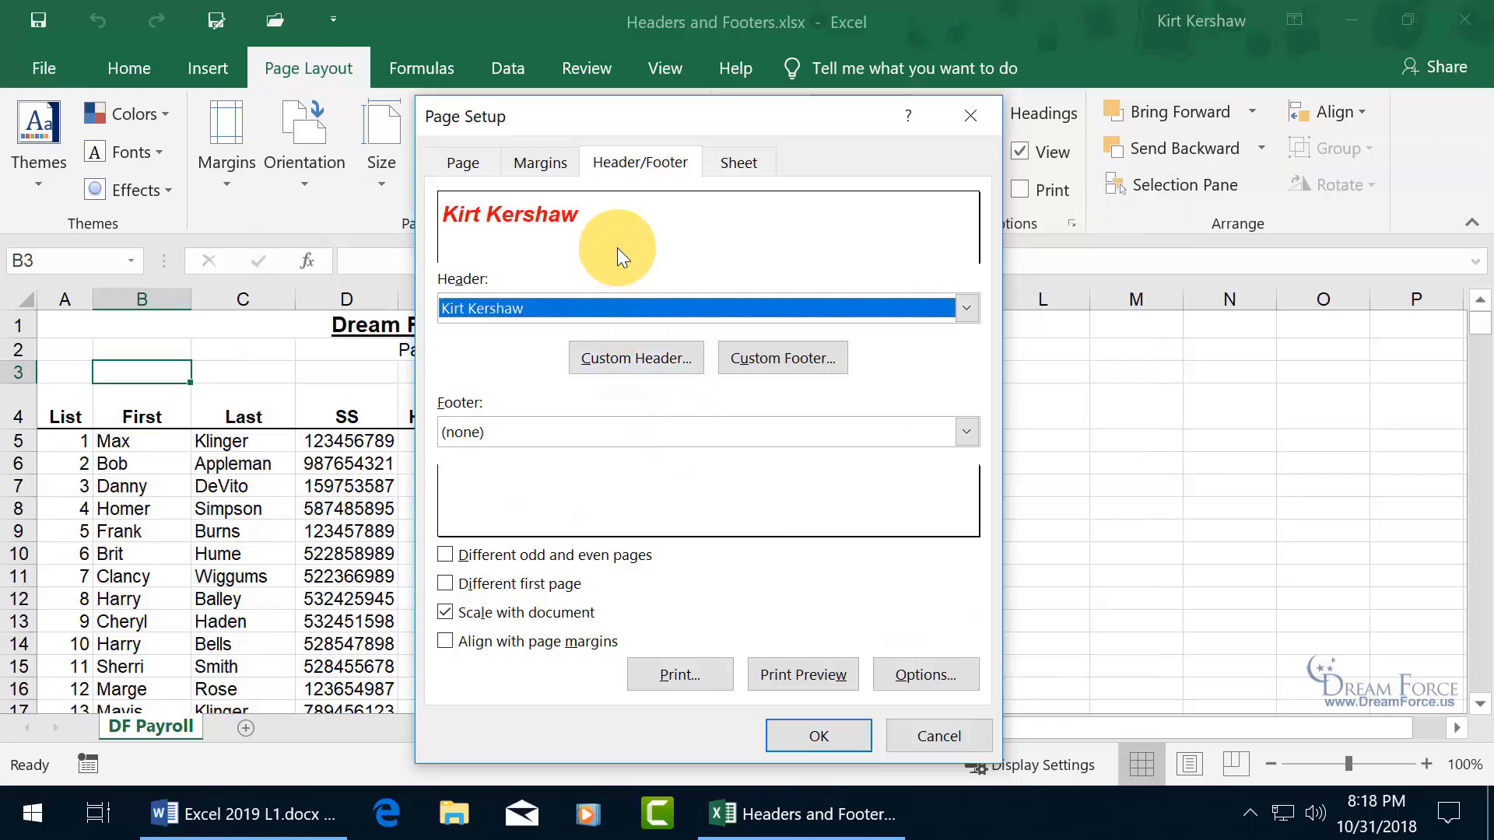
pyautogui.click(808, 366)
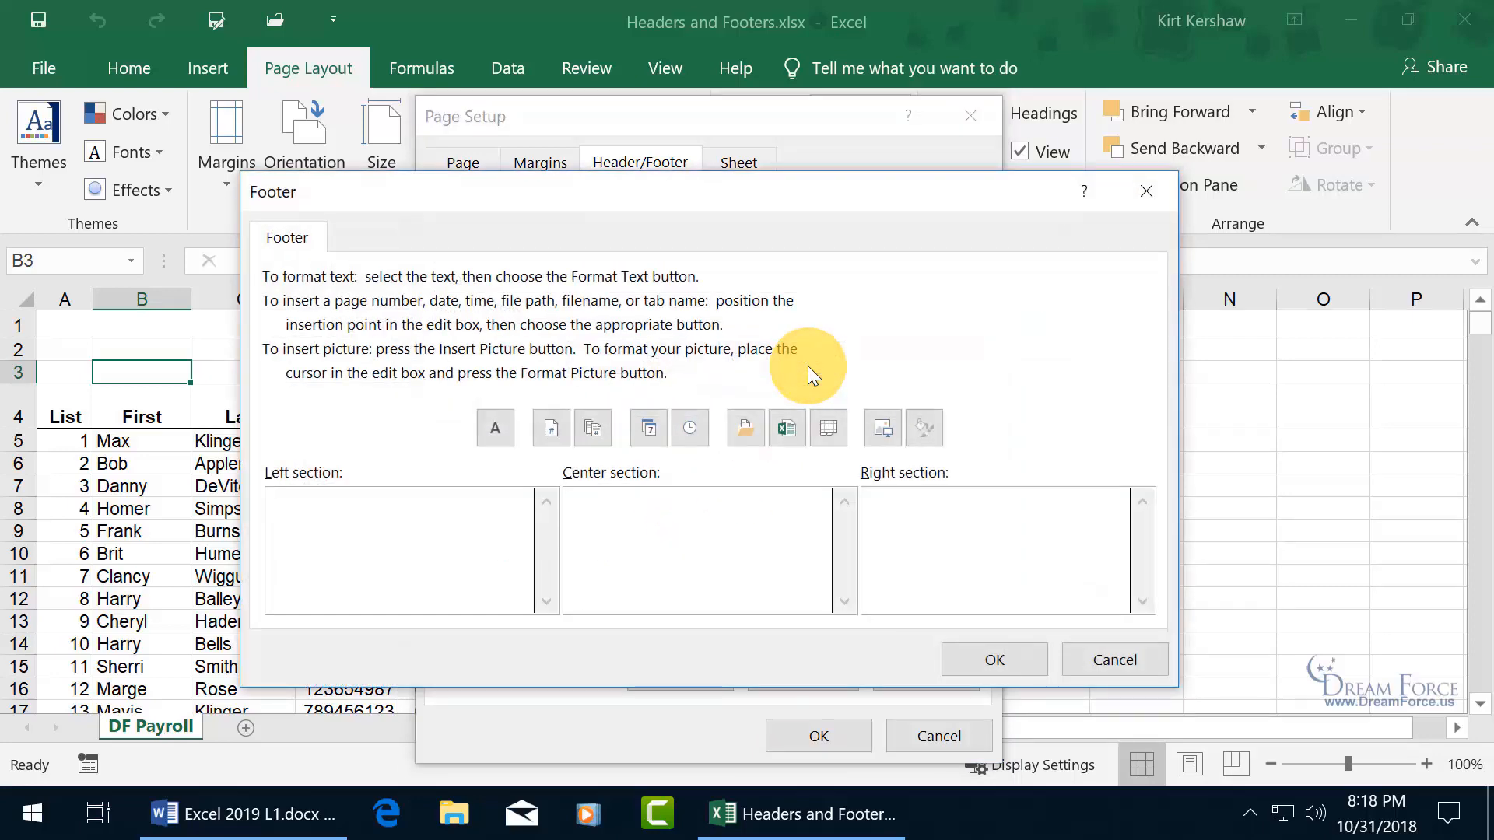
pyautogui.click(889, 506)
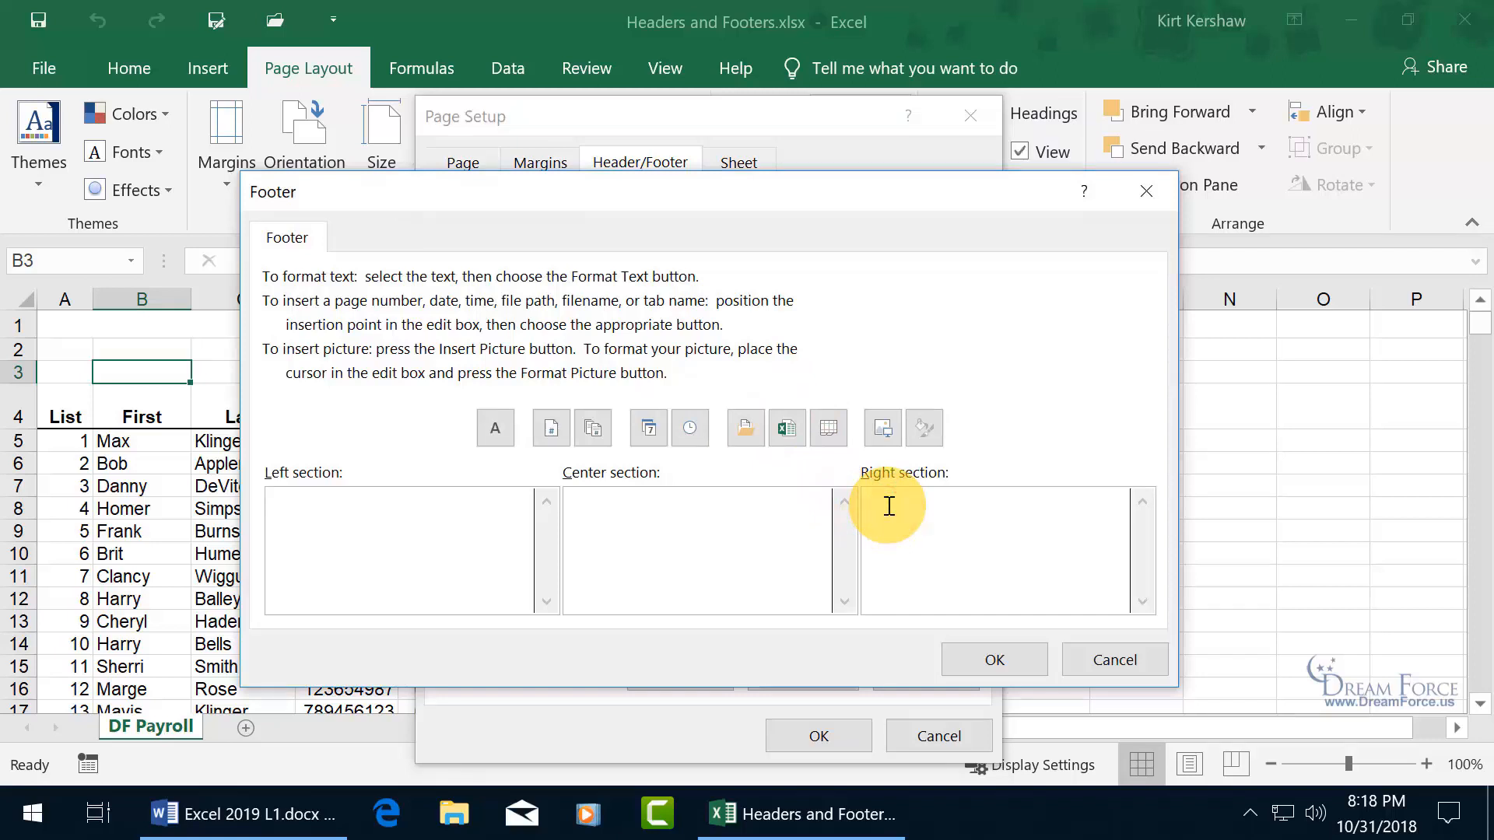
pyautogui.click(652, 430)
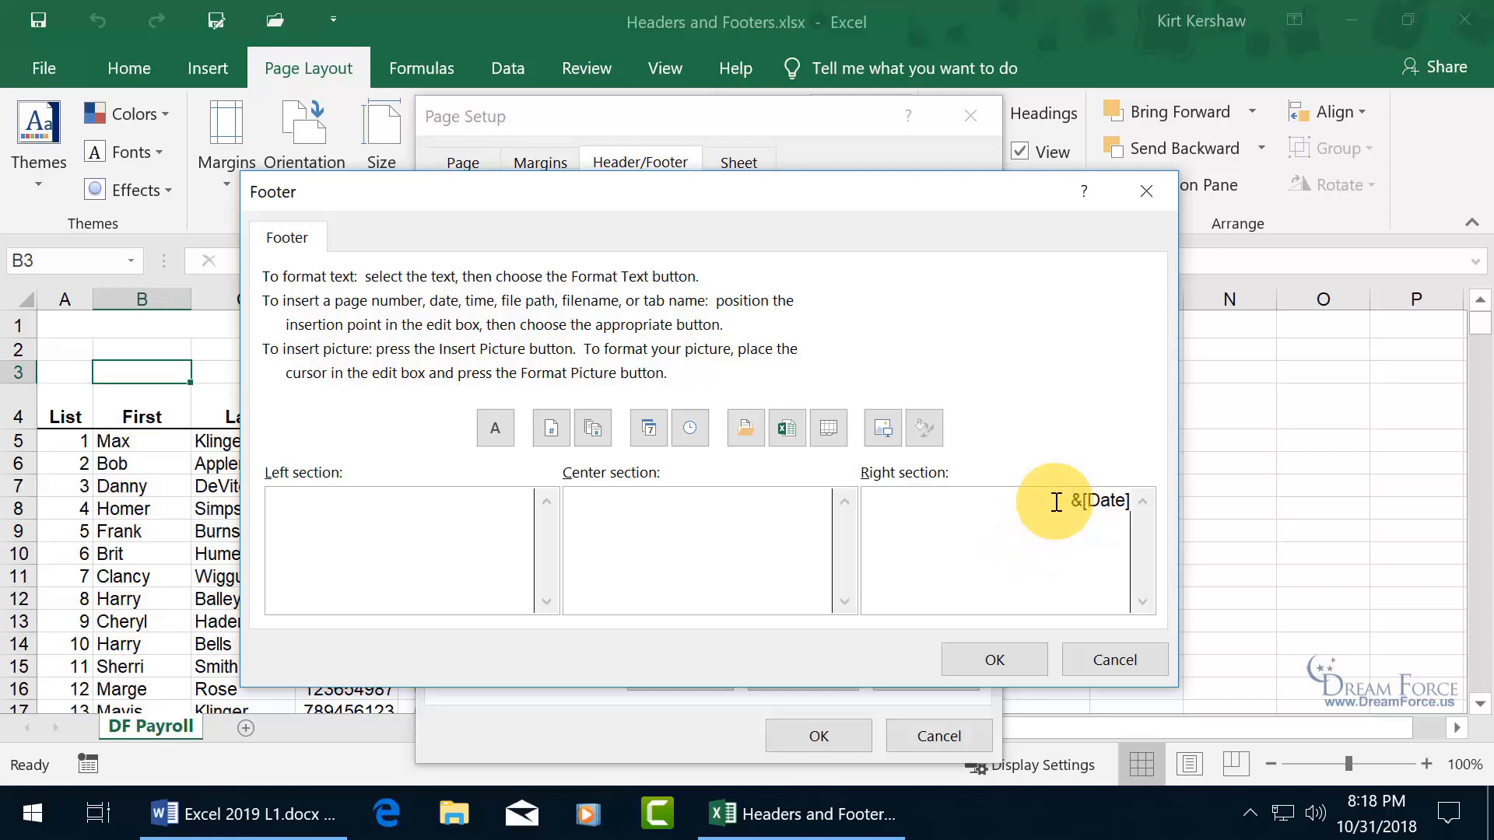
# Format the footer's &[Date] code bold in dark orange
pyautogui.moveTo(1056, 501); pyautogui.dragTo(1119, 494)
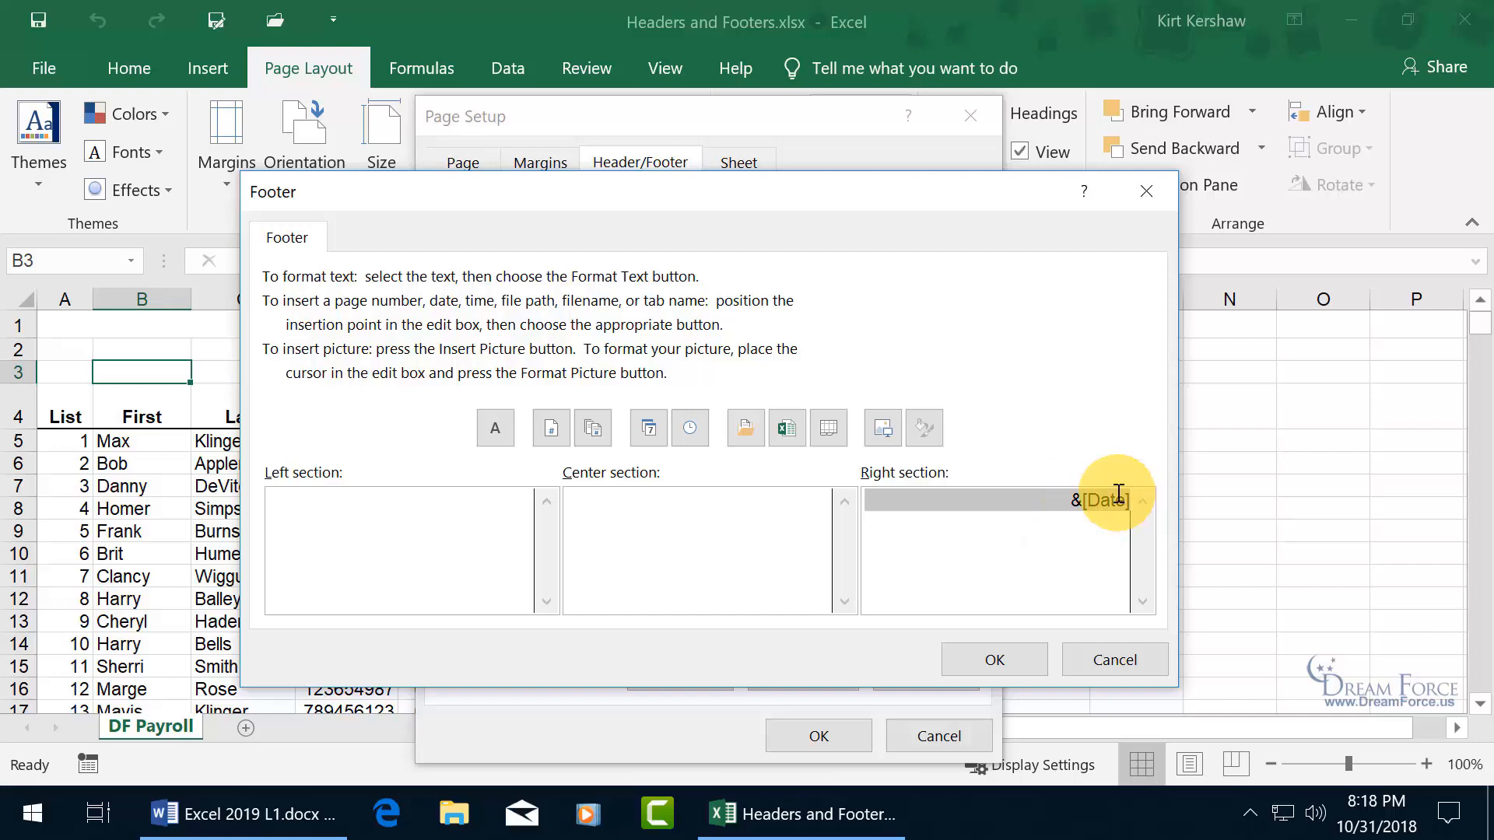
pyautogui.click(501, 435)
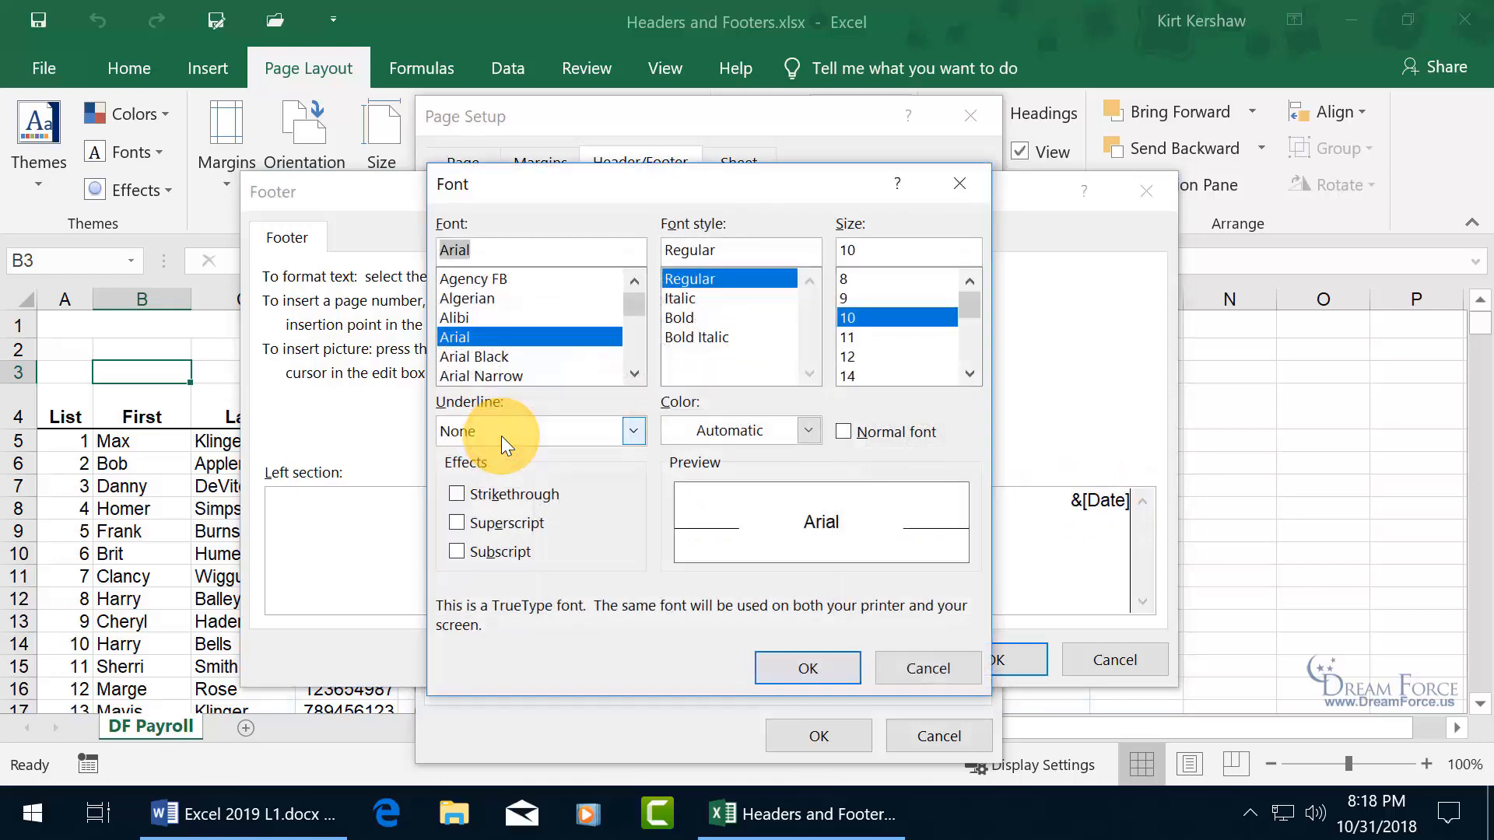
pyautogui.click(807, 430)
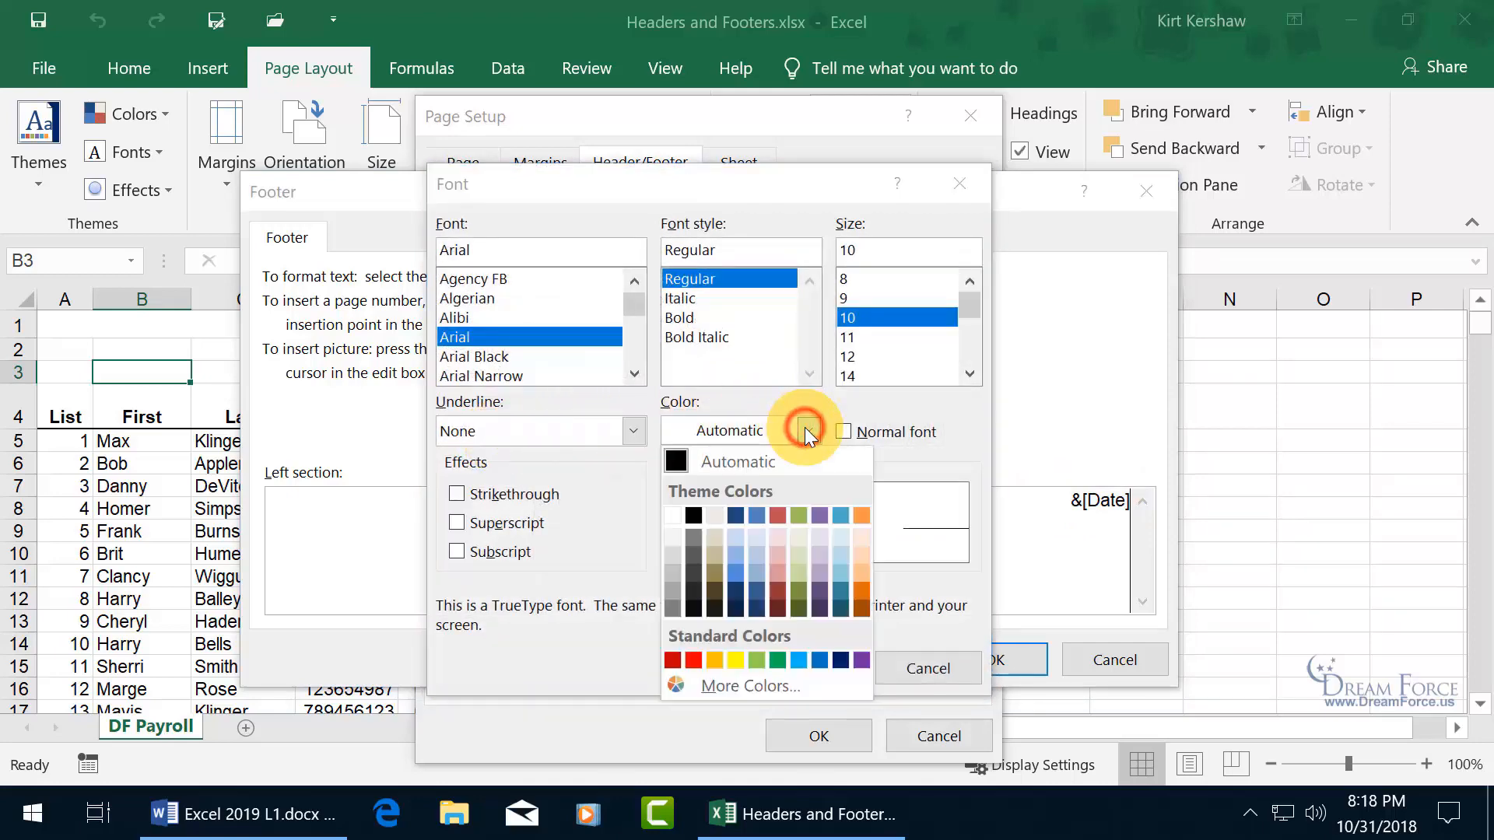
pyautogui.click(861, 598)
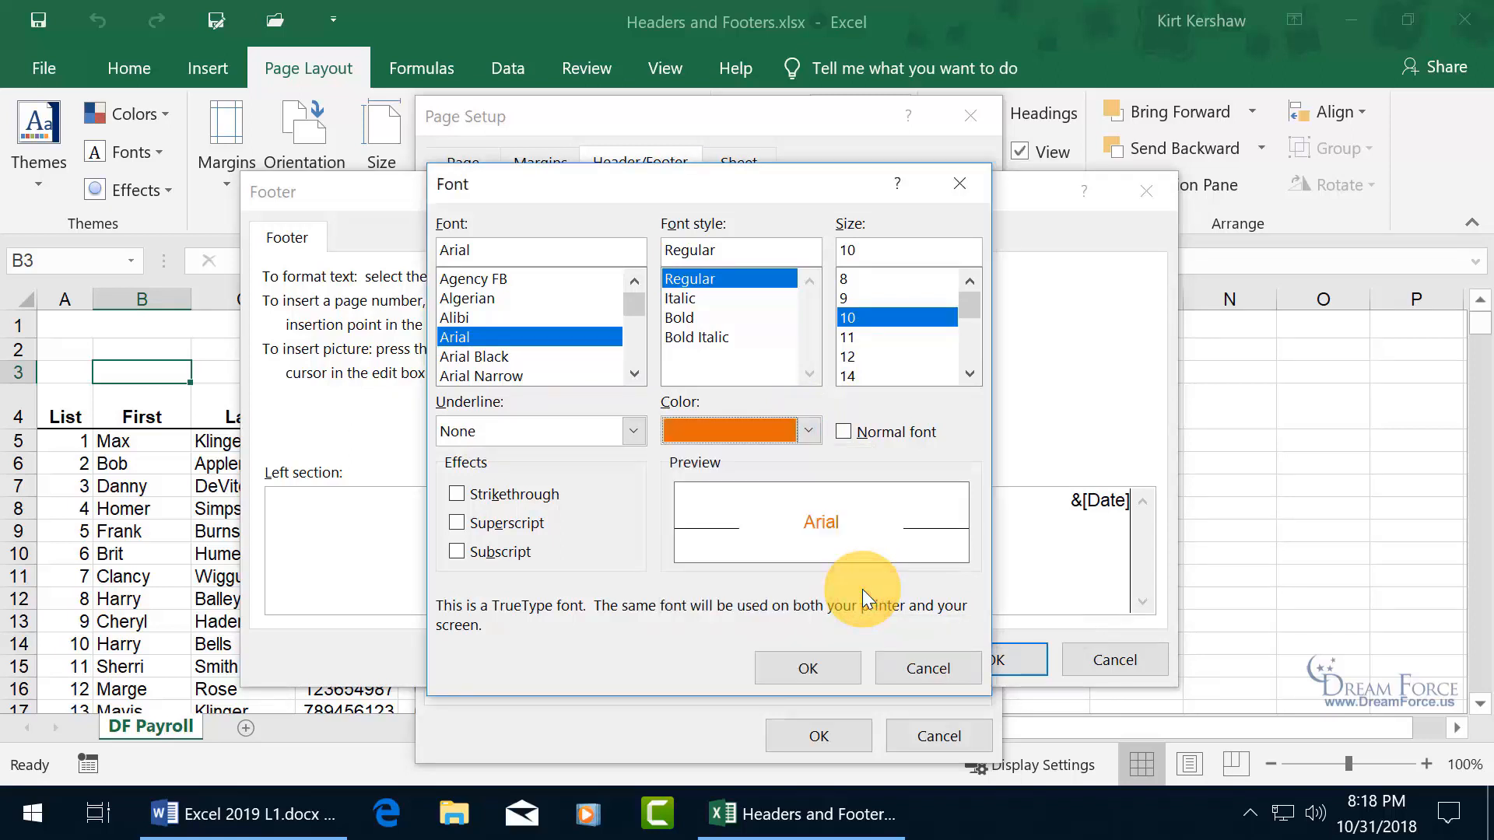
pyautogui.click(679, 319)
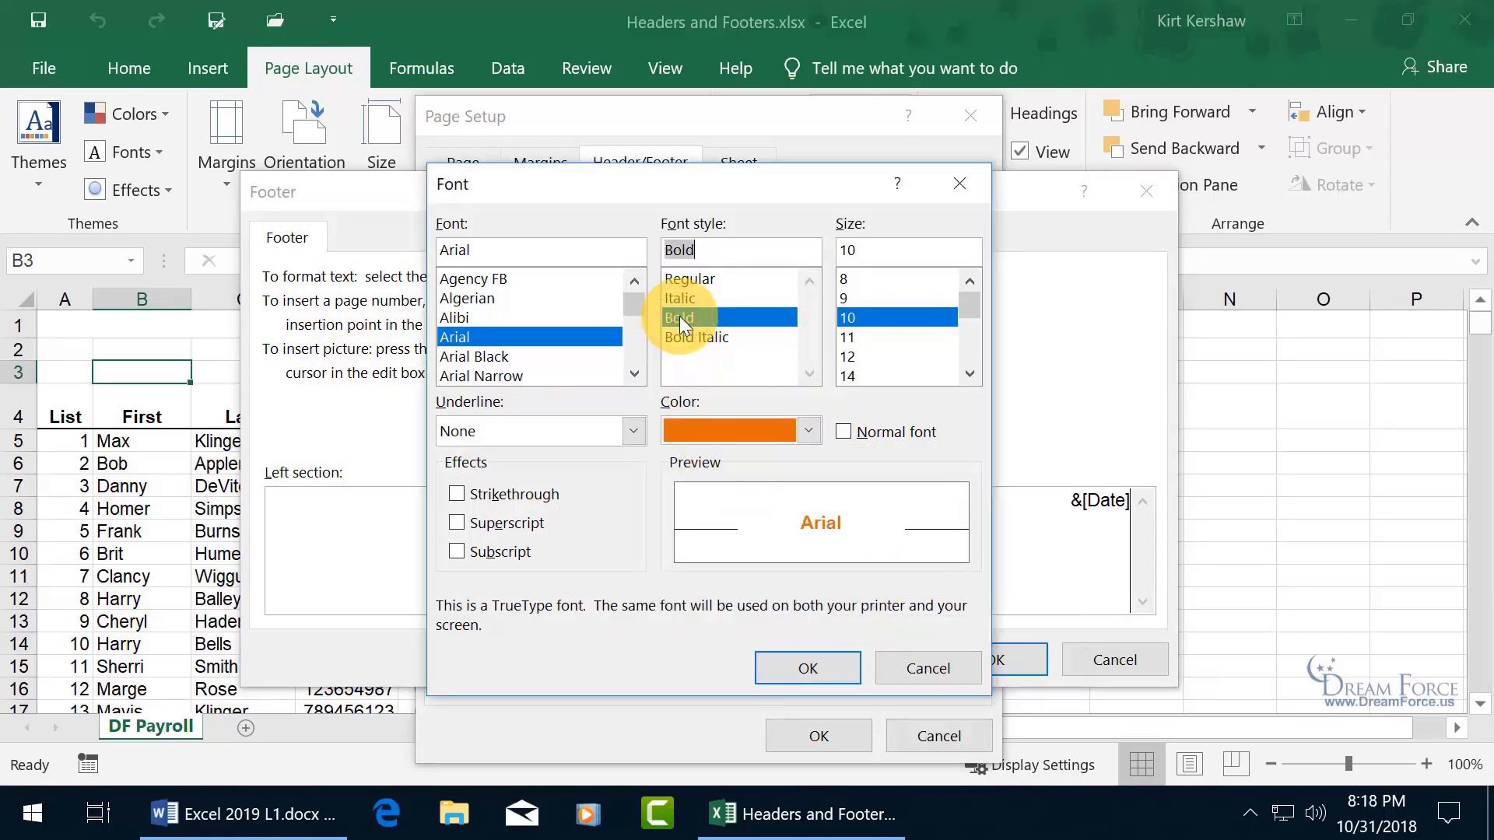
pyautogui.click(817, 663)
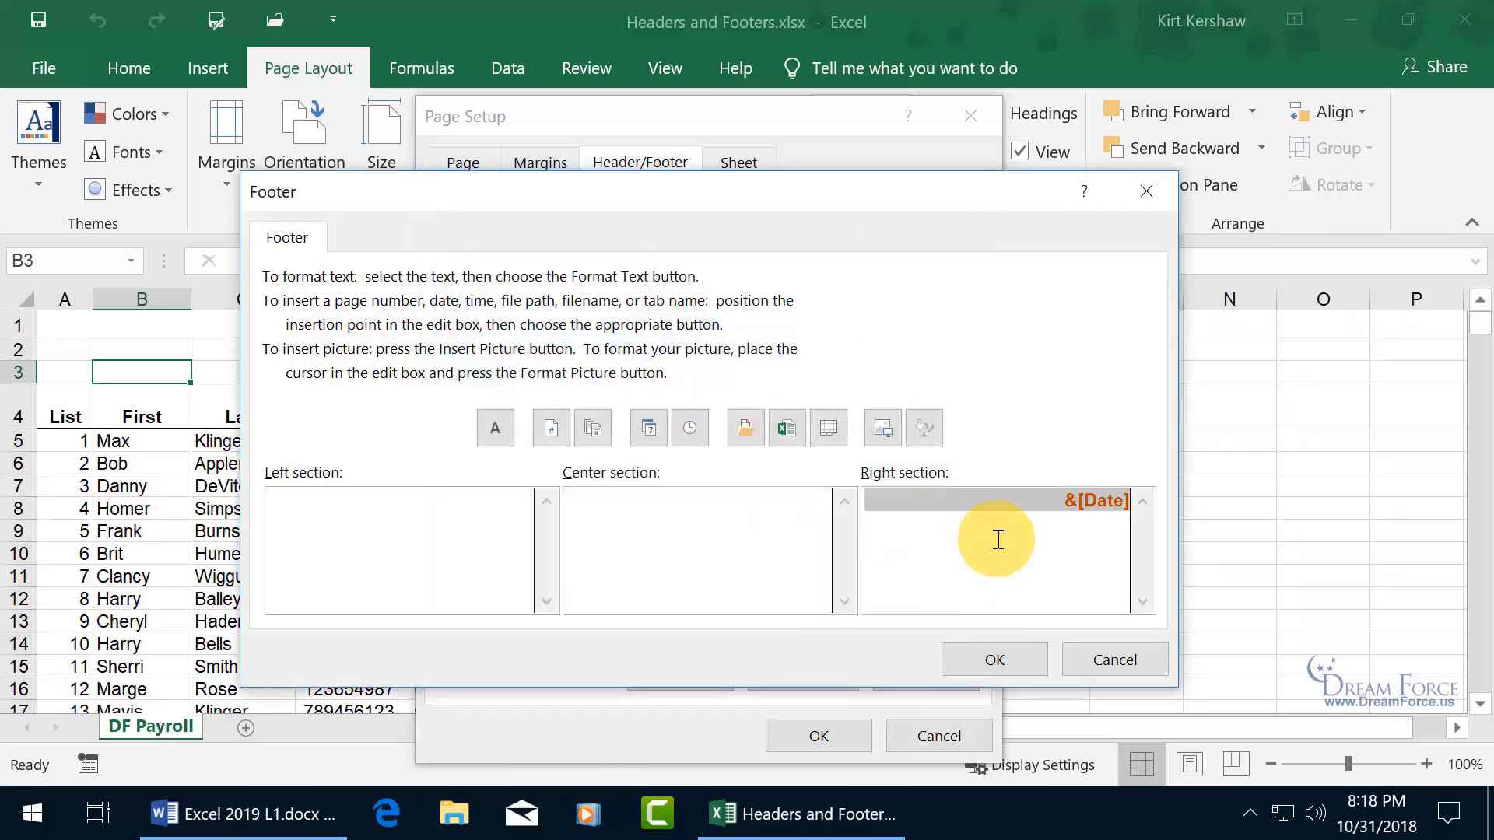
# Apply the footer so 10/31/2018 shows at right in bold orange beneath the red name header
pyautogui.click(1005, 661)
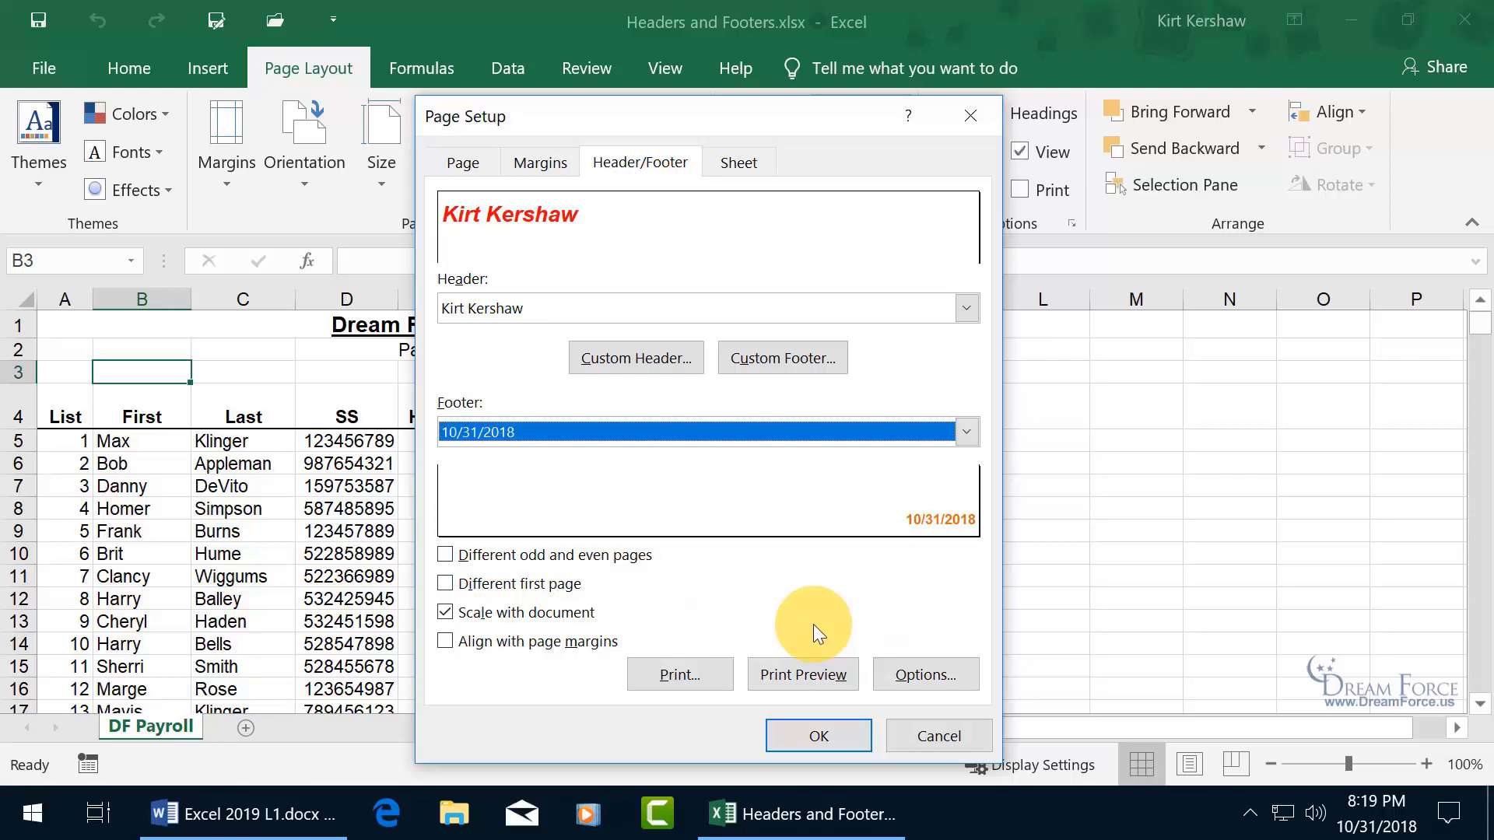
# Print-preview pages 1 and 2 to check the bold italic name header and orange date footer
pyautogui.click(800, 680)
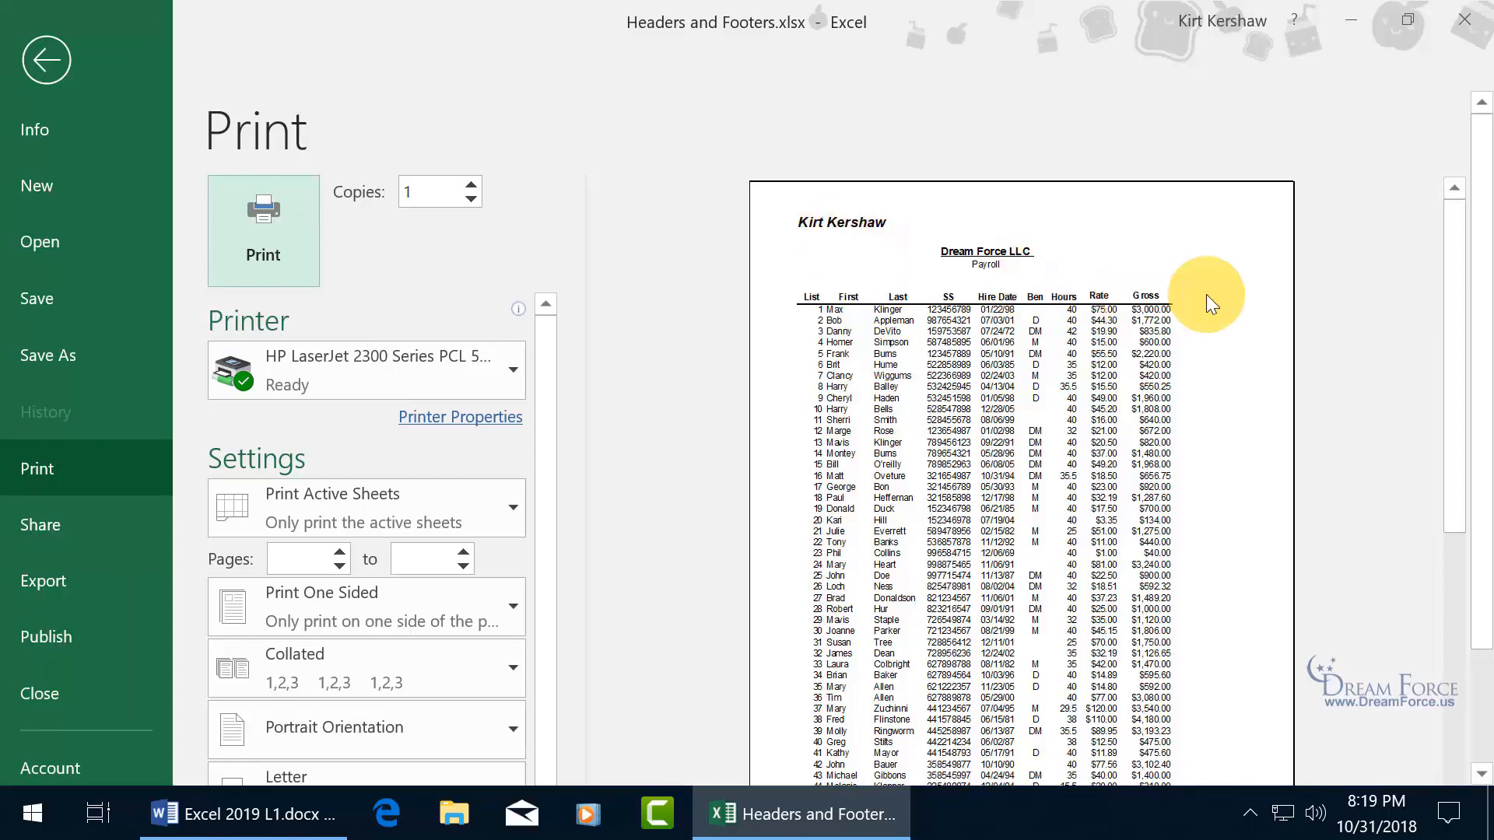
pyautogui.moveTo(1483, 327); pyautogui.dragTo(1483, 611)
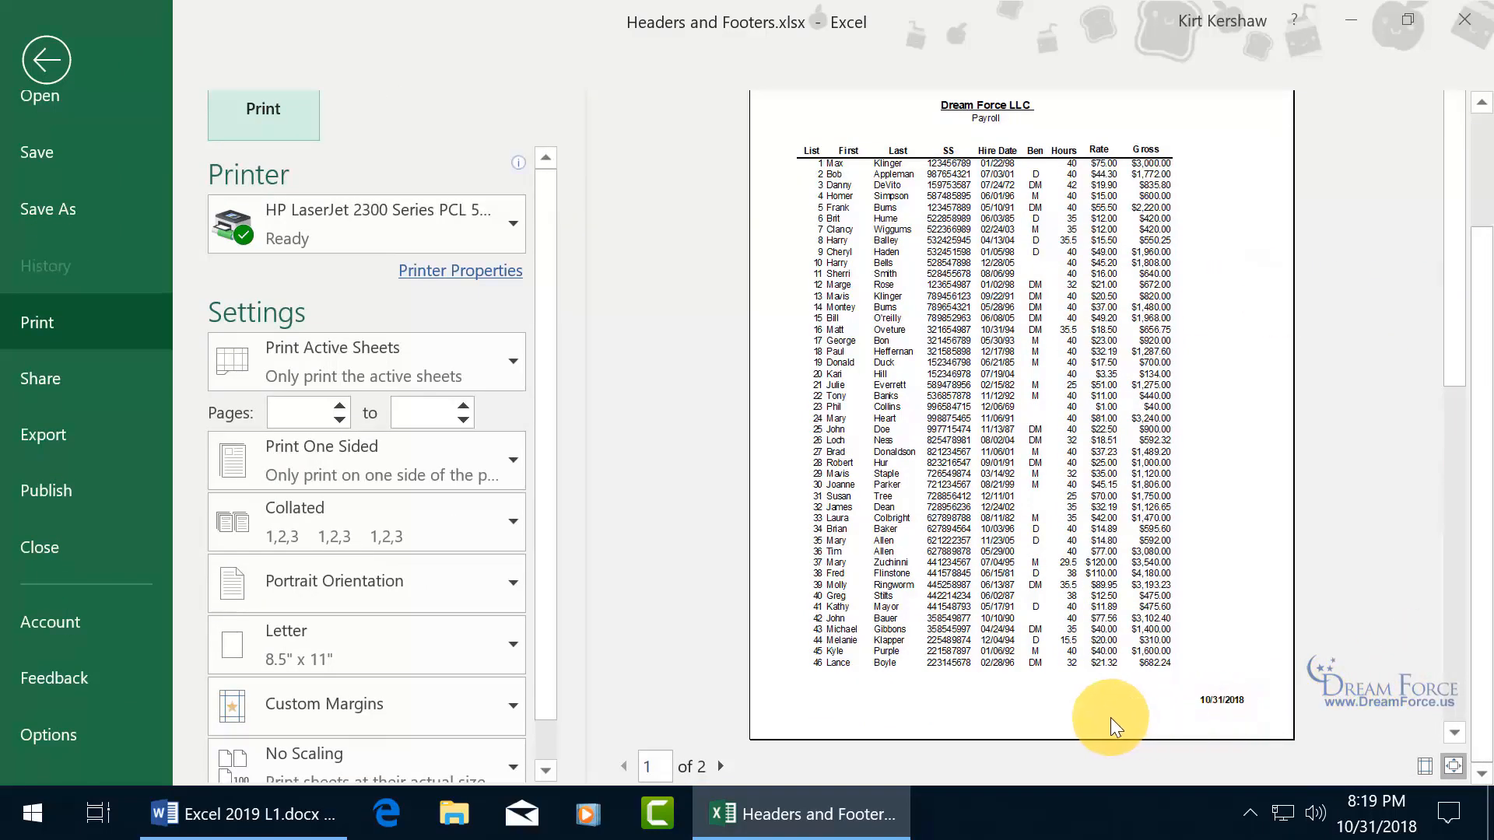
pyautogui.click(719, 767)
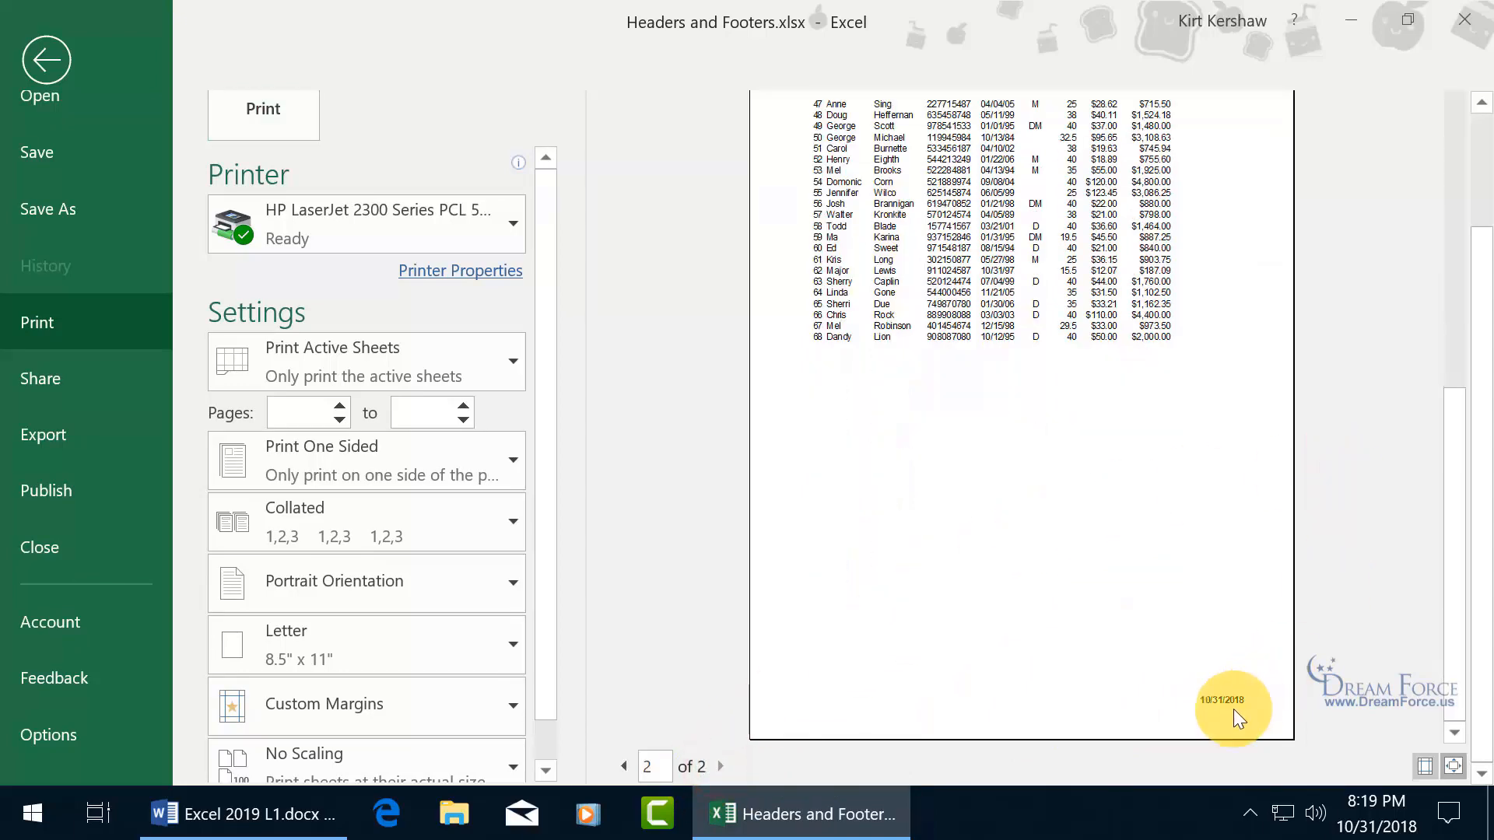
pyautogui.moveTo(1481, 603); pyautogui.dragTo(1441, 459)
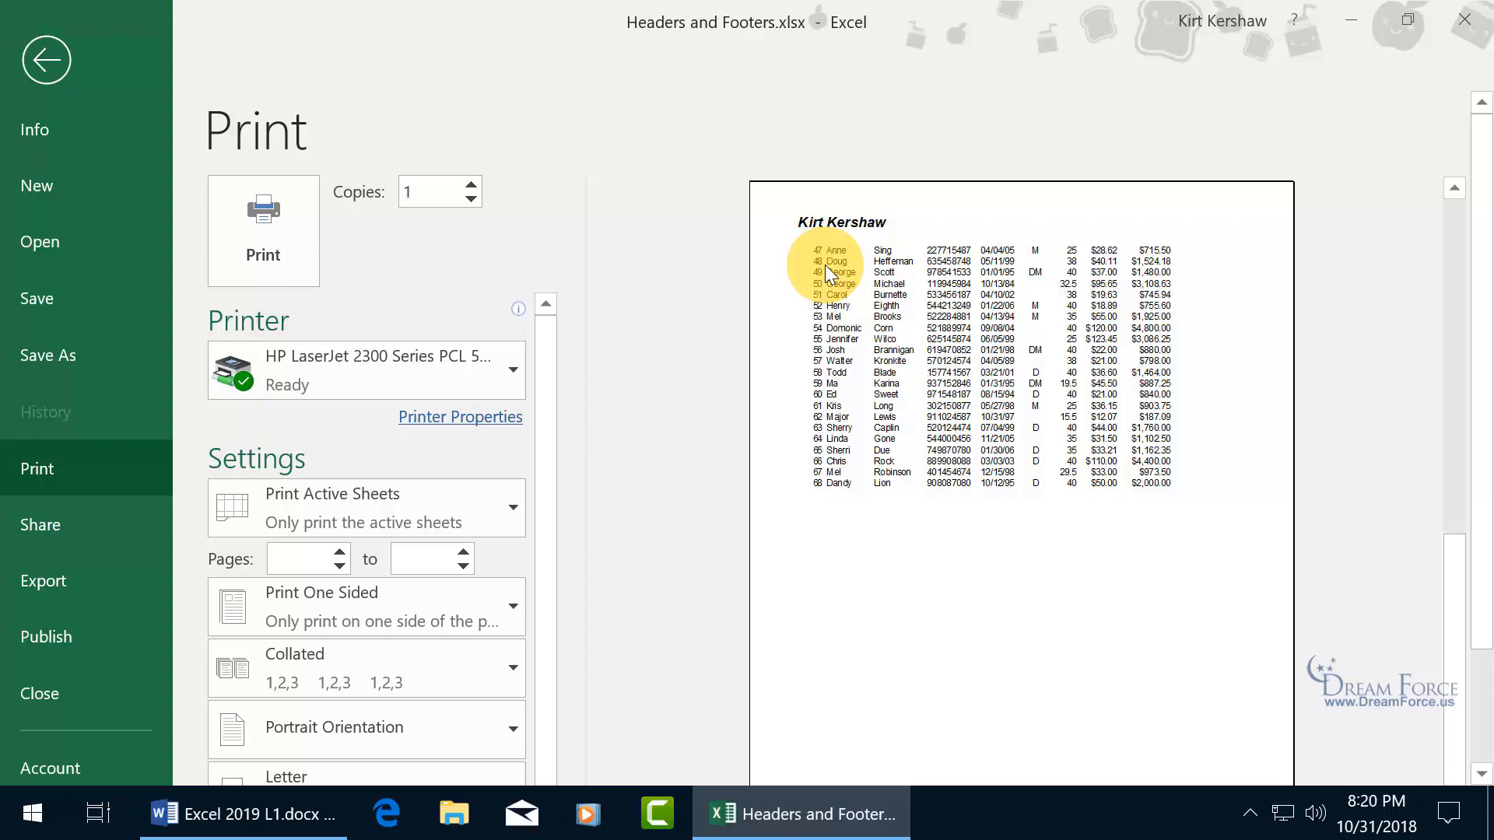
# Exit the preview, check the red name header in Page Layout view, return to Normal, and open Insert > Text
pyautogui.click(56, 54)
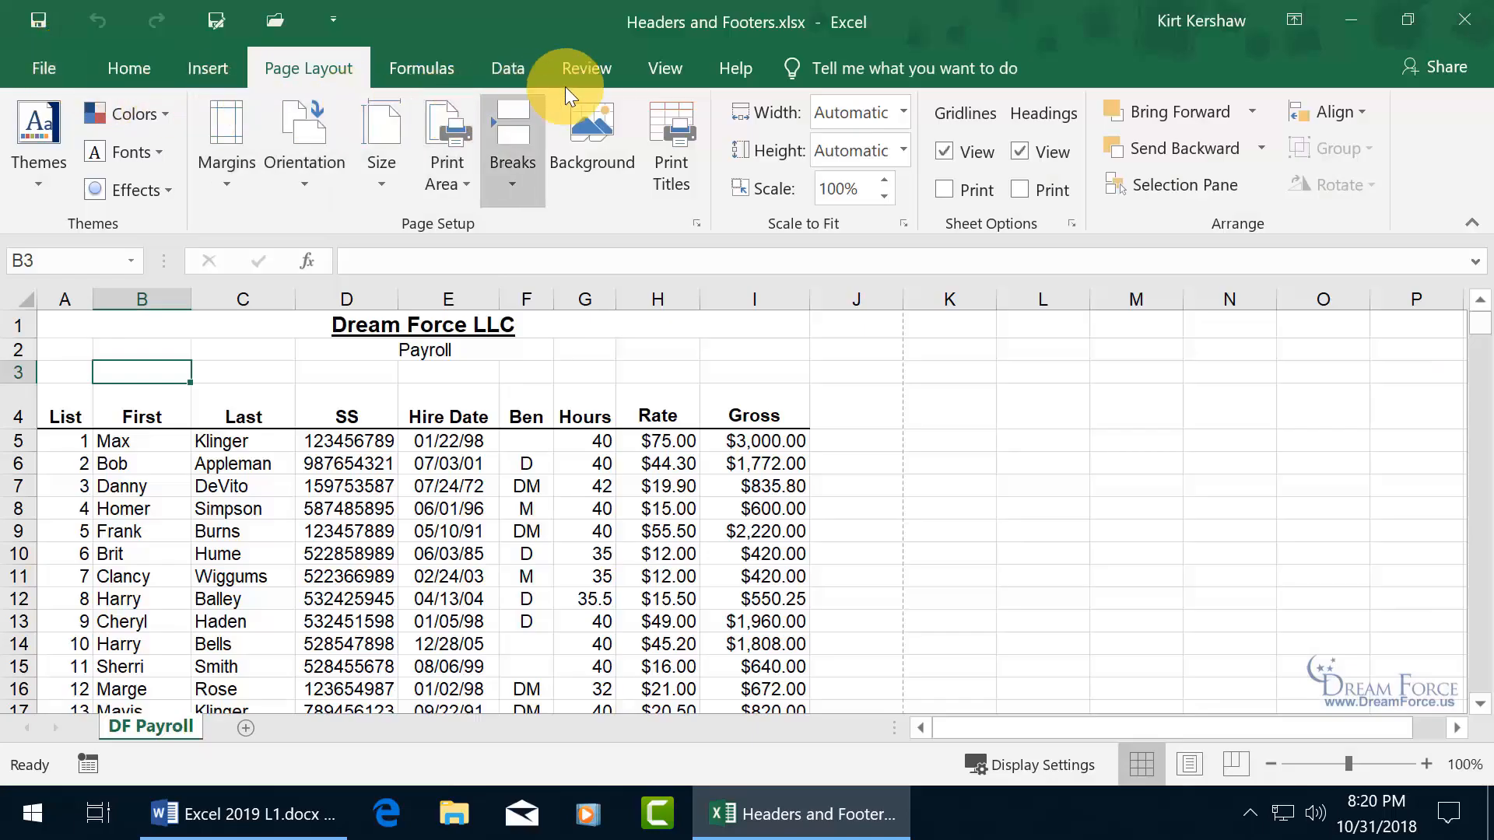
pyautogui.click(664, 67)
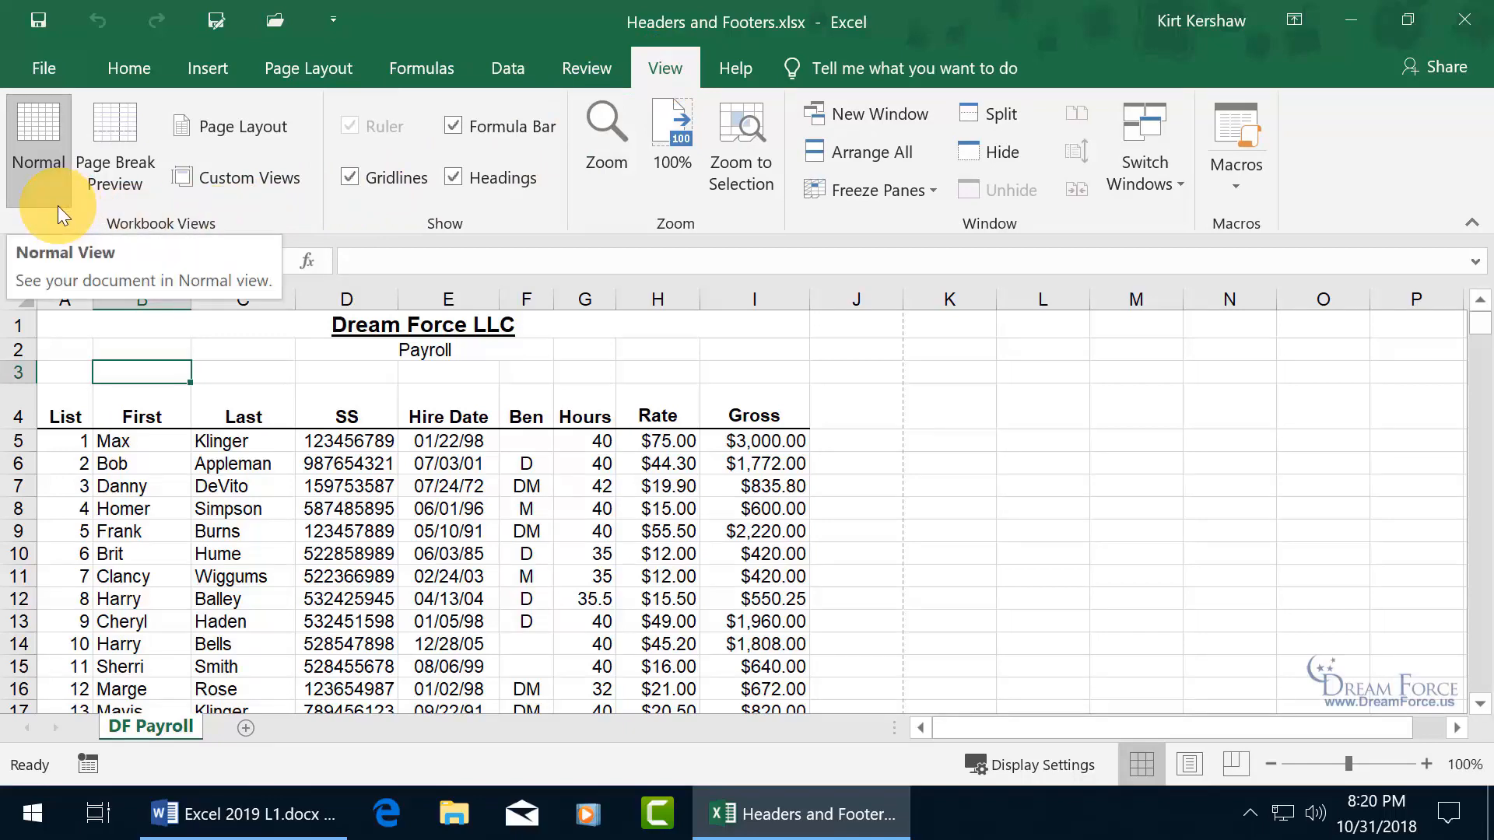
pyautogui.click(240, 133)
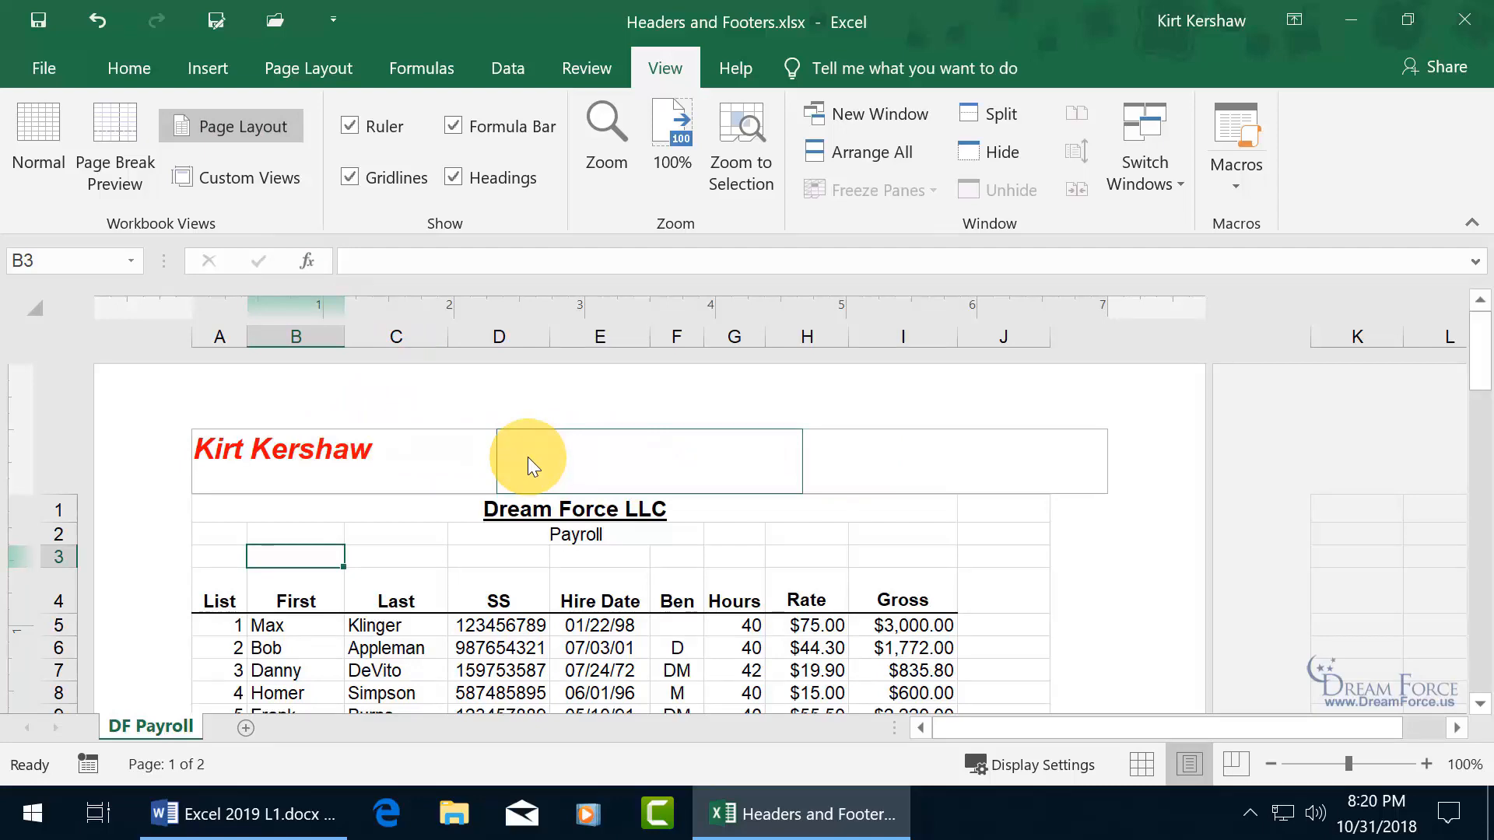
pyautogui.click(45, 138)
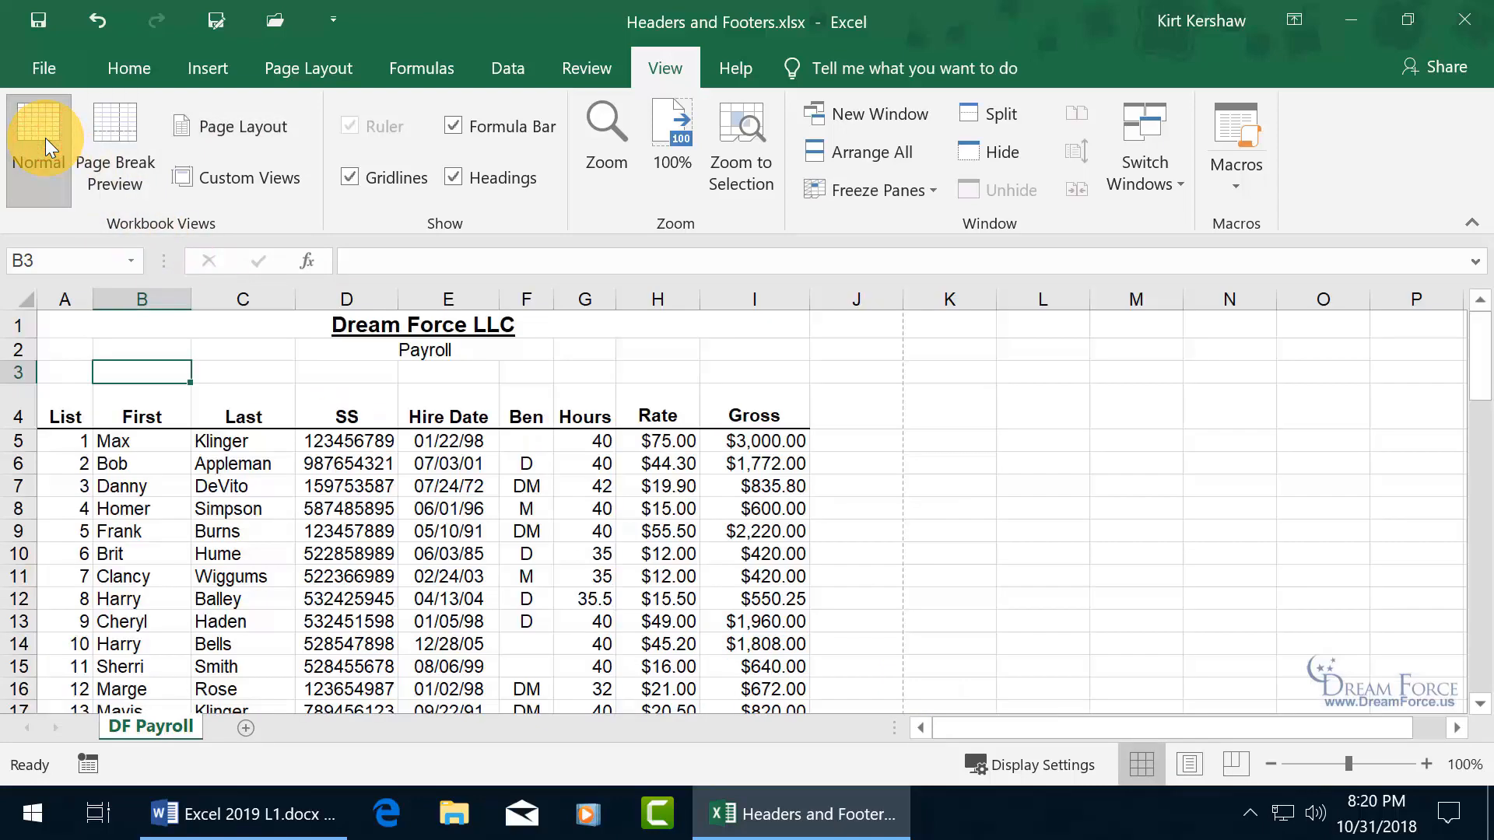
pyautogui.click(199, 73)
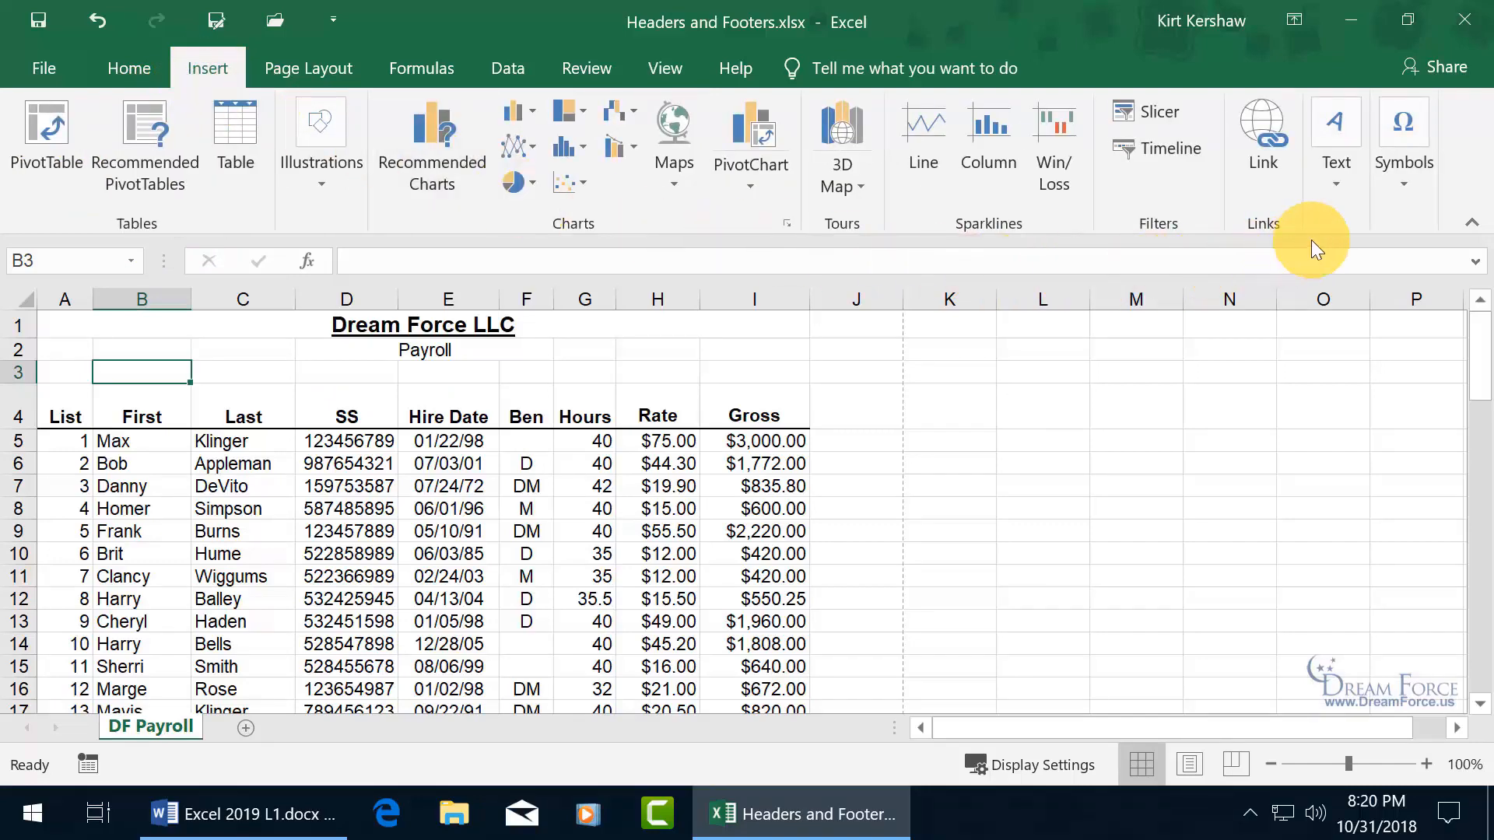
pyautogui.click(1338, 180)
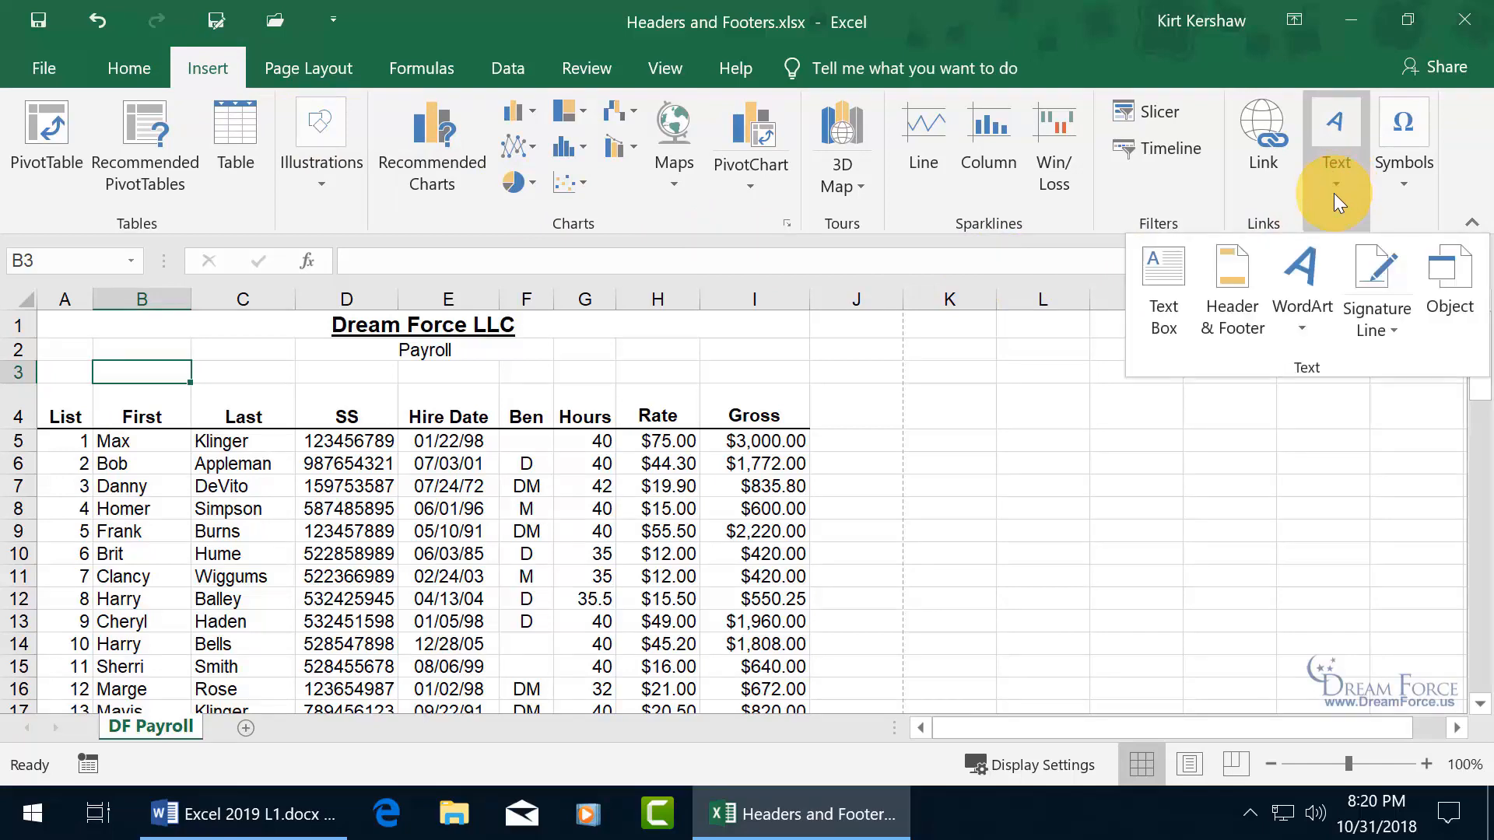
# Open the empty centre header section in Page Layout view with the Header & Footer Design tools shown
pyautogui.click(1239, 291)
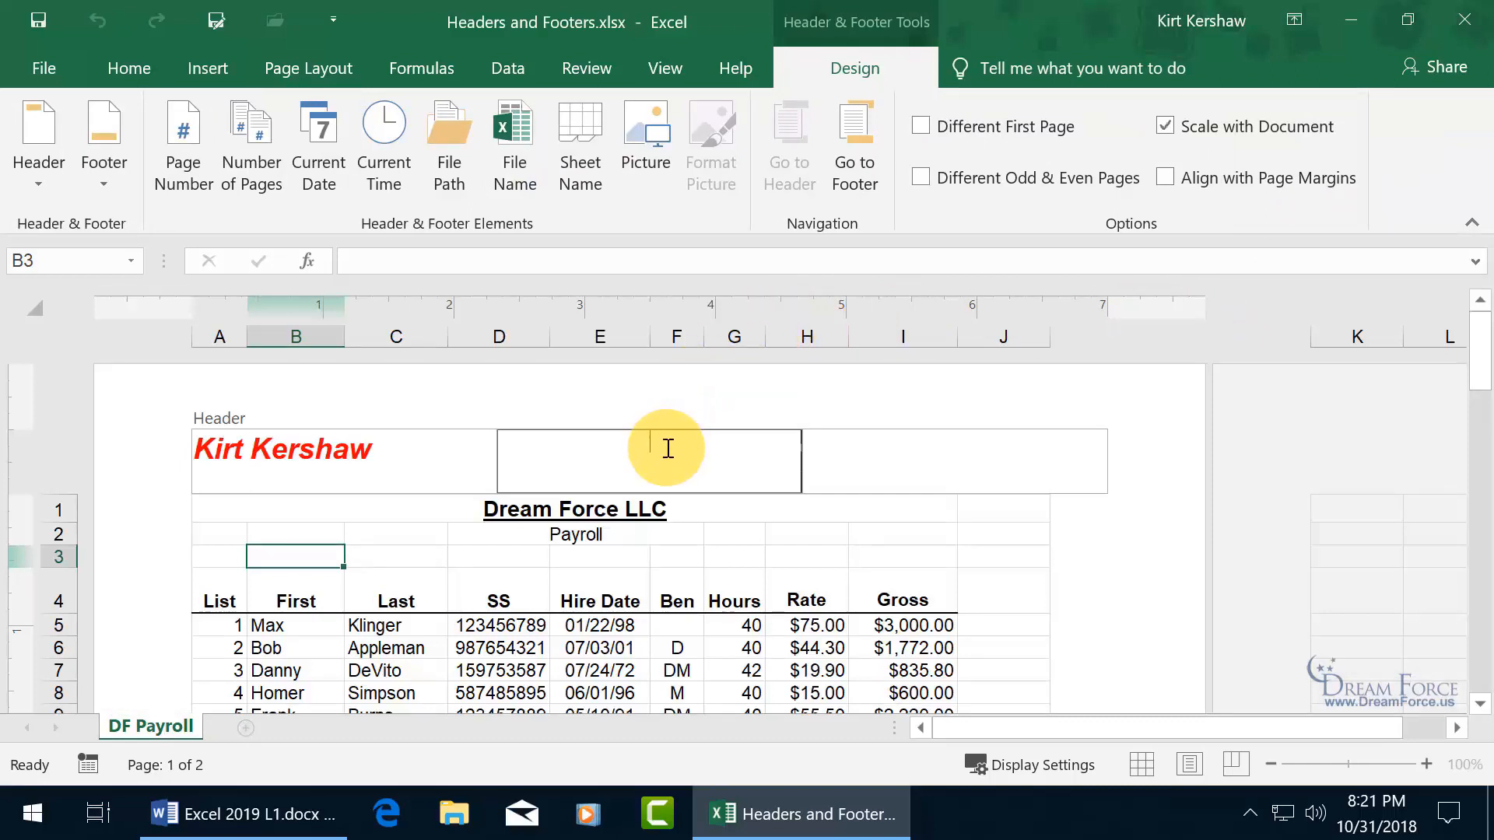
pyautogui.click(664, 70)
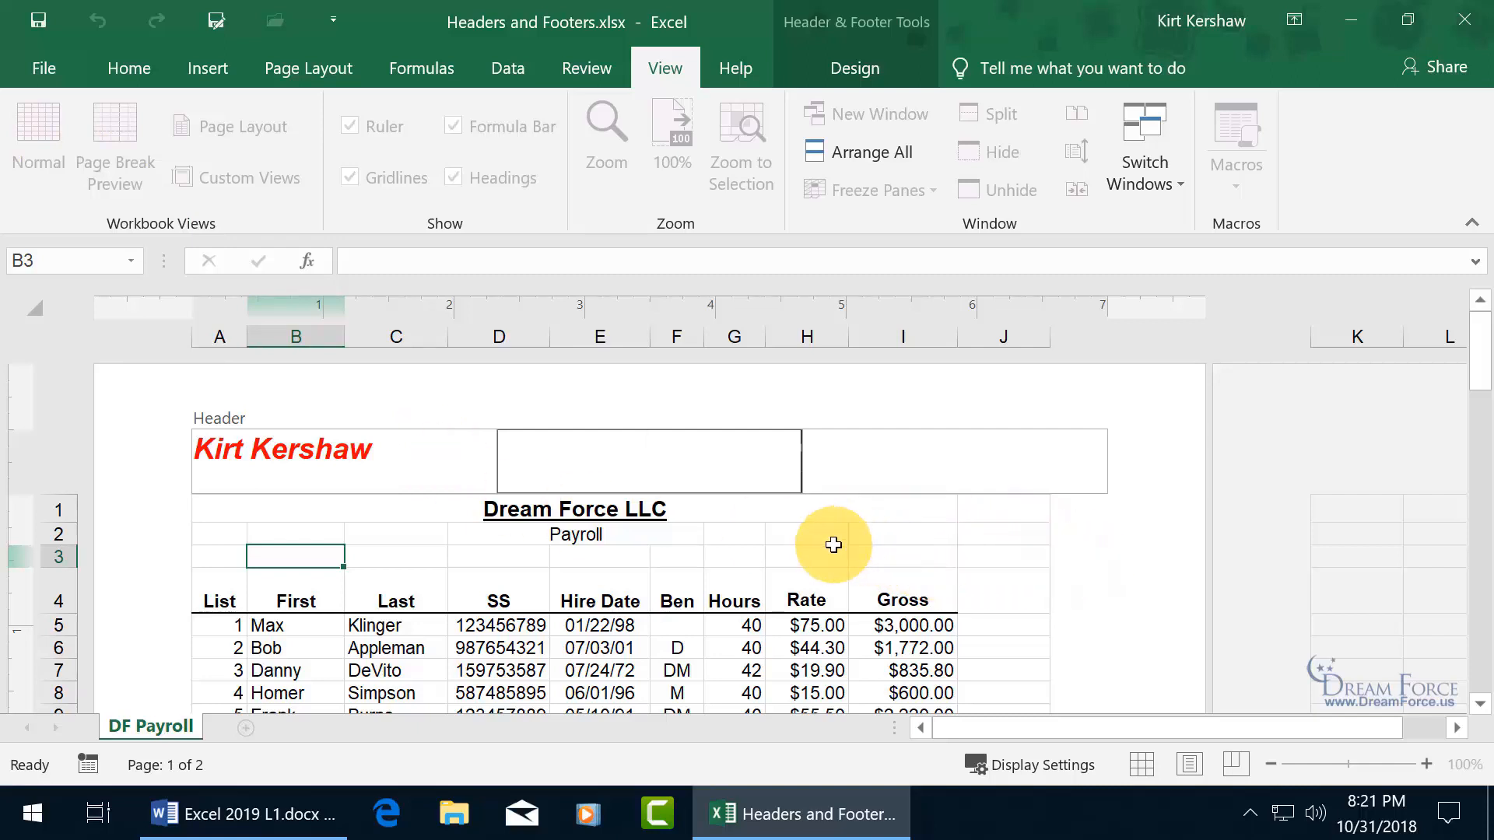
pyautogui.click(788, 537)
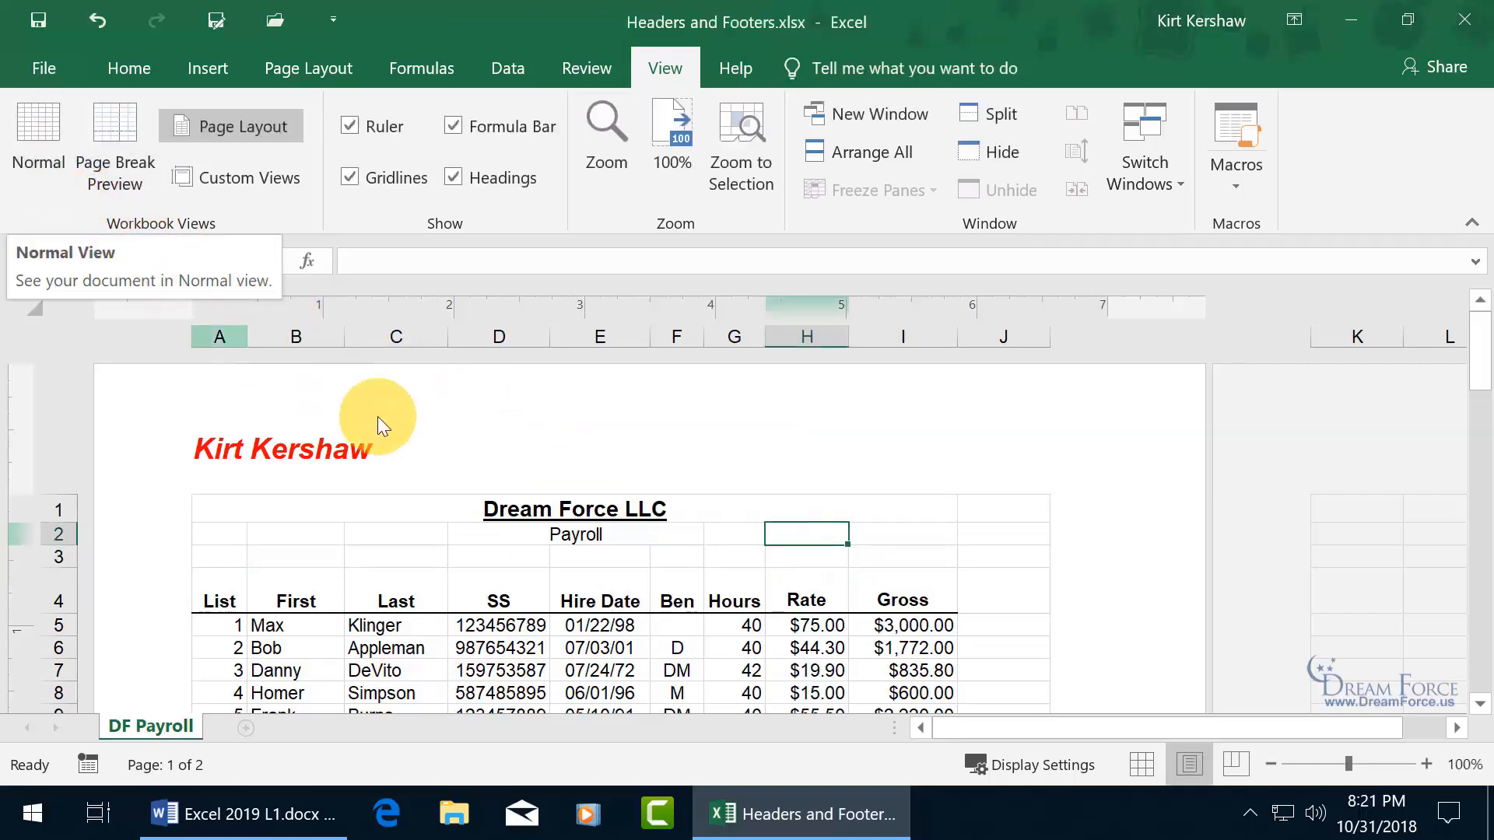
pyautogui.click(573, 456)
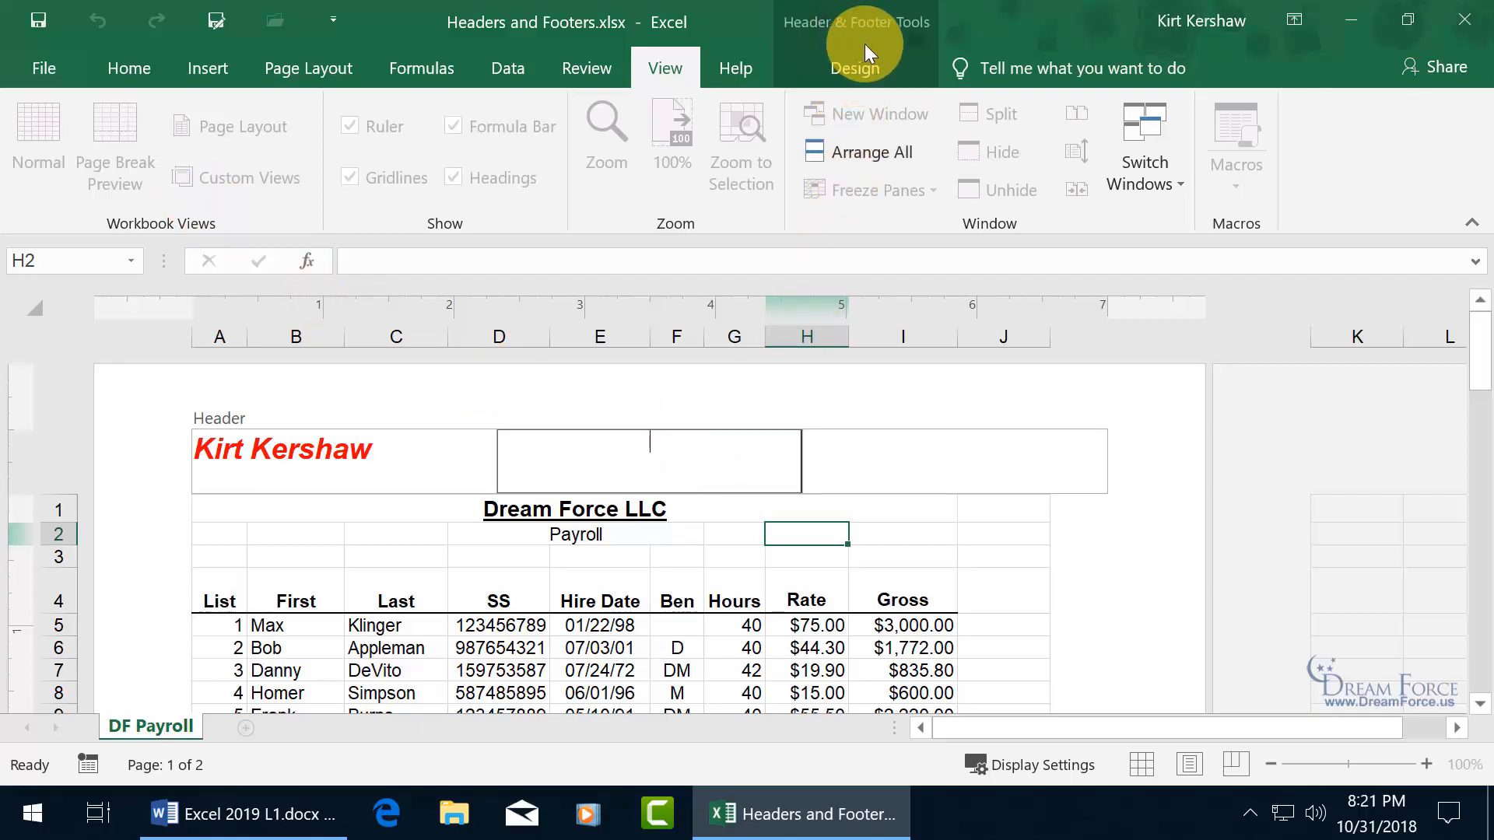
pyautogui.click(865, 70)
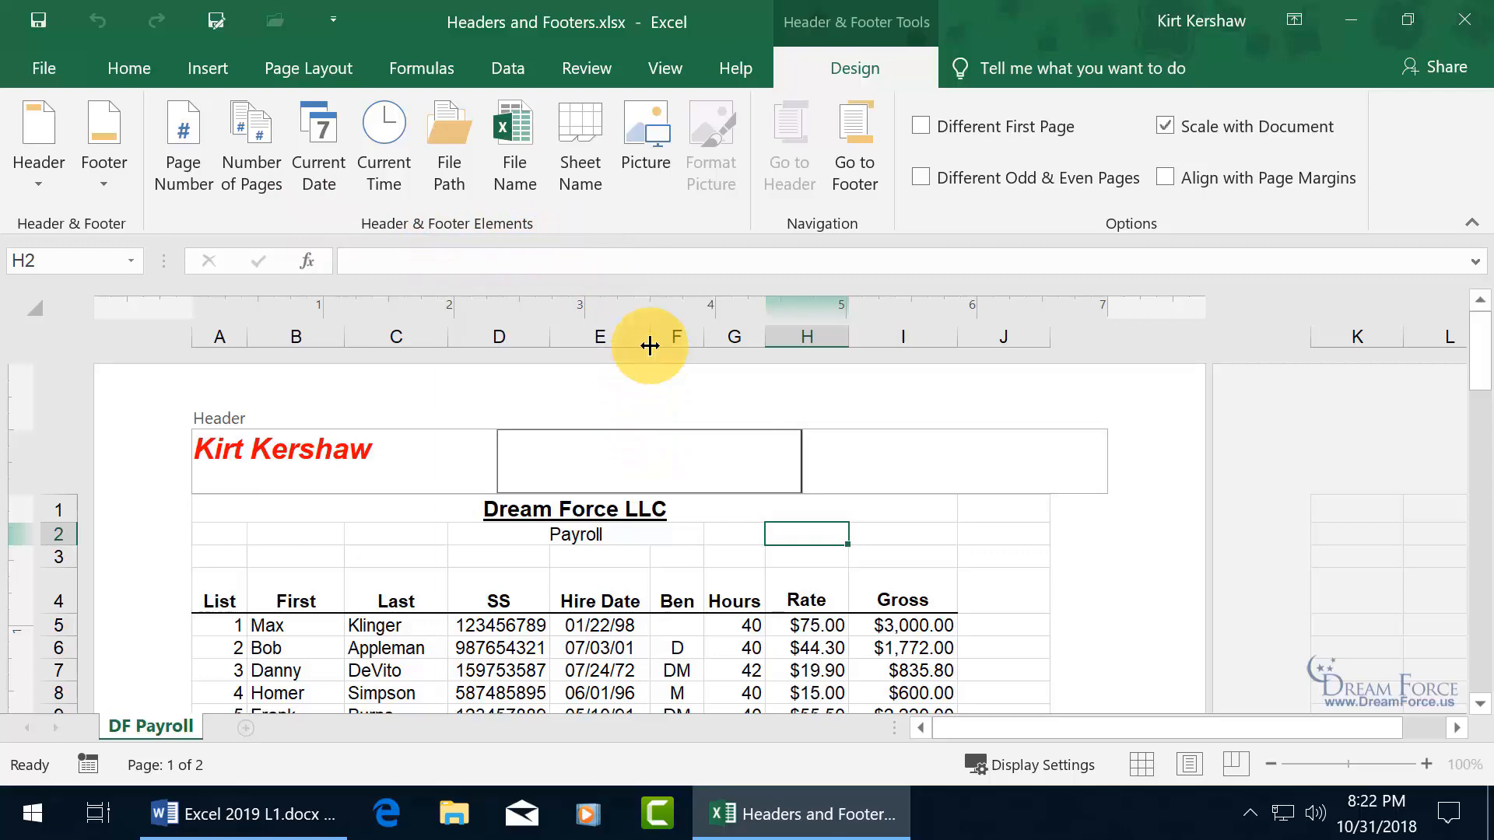
# Insert Computer Baby.jpg from the Desktop into the centre header section
pyautogui.click(642, 129)
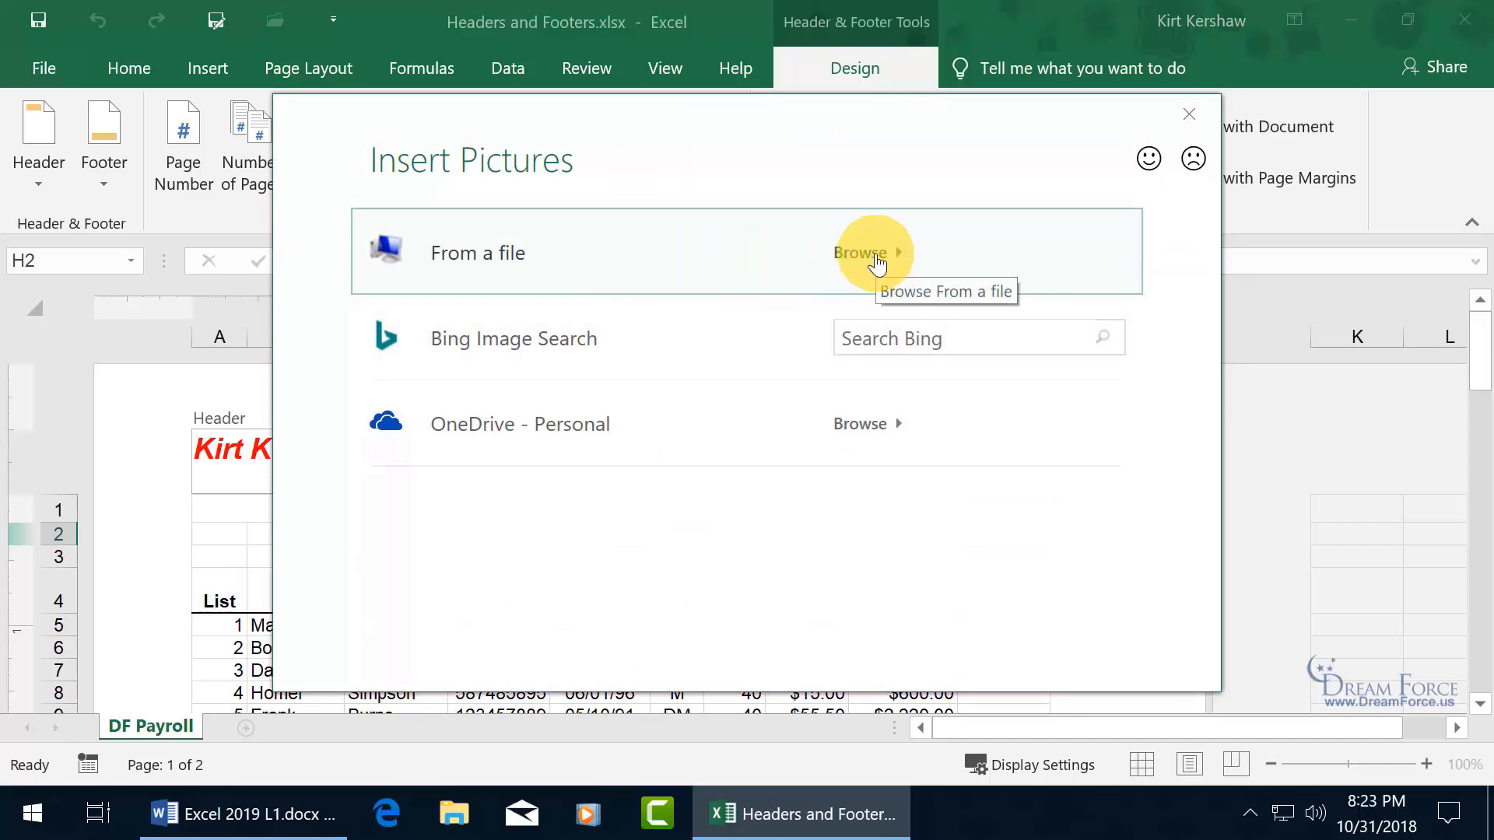
pyautogui.click(876, 258)
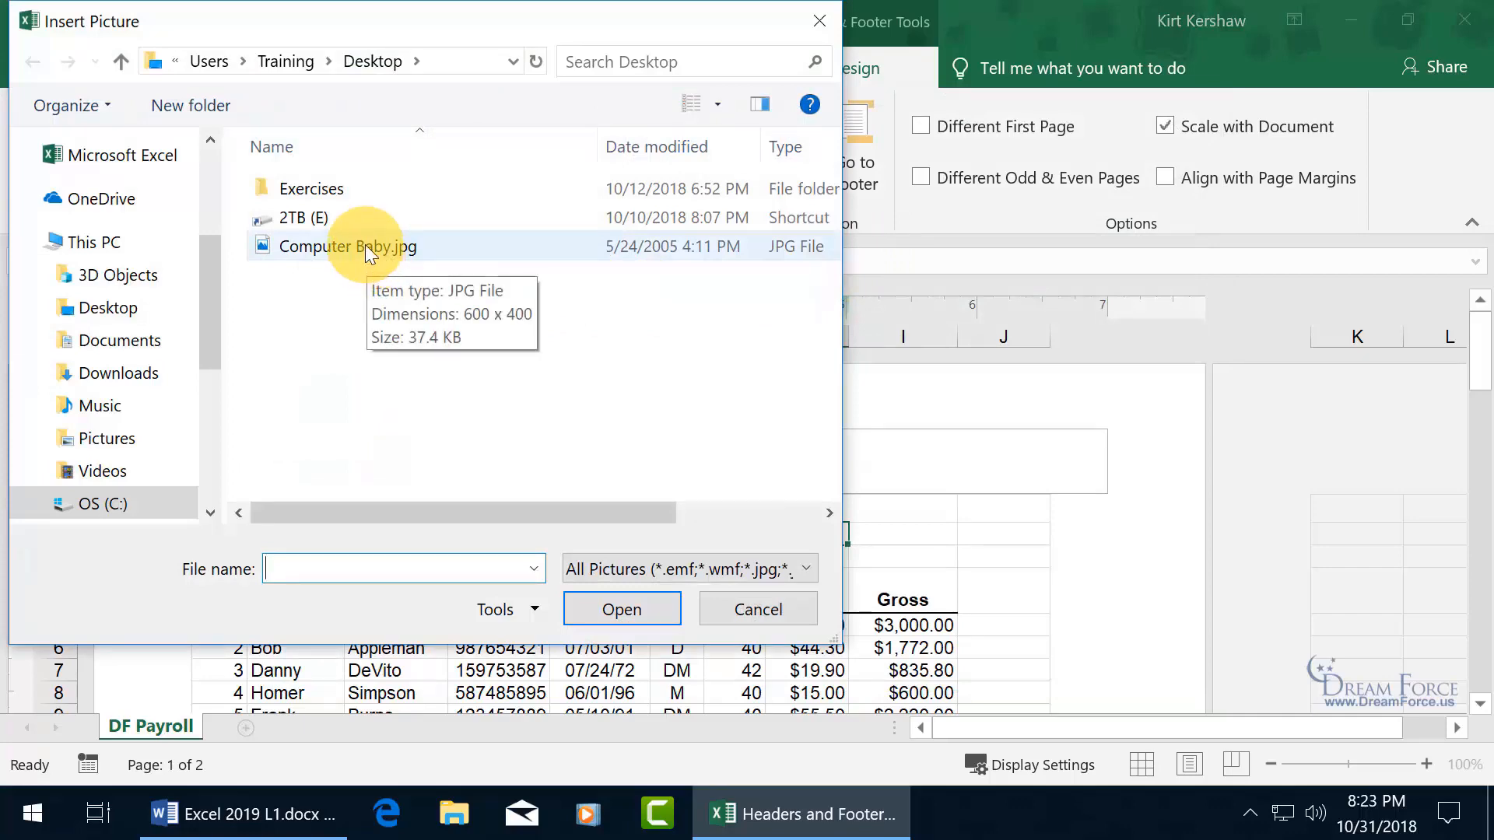
pyautogui.doubleClick(366, 246)
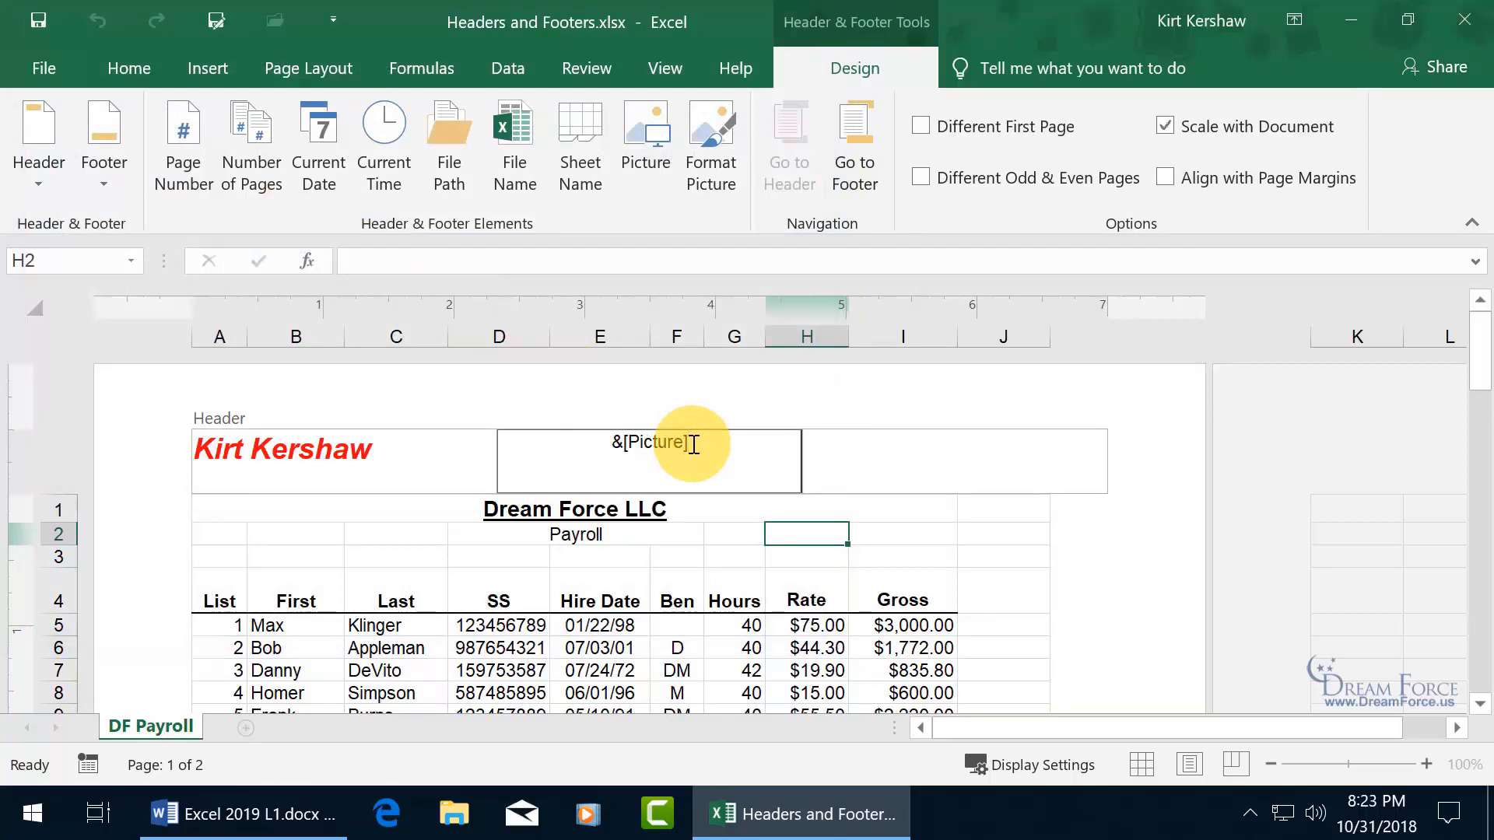
# Leave the header to preview the Computer Baby picture behind the payroll table
pyautogui.click(740, 534)
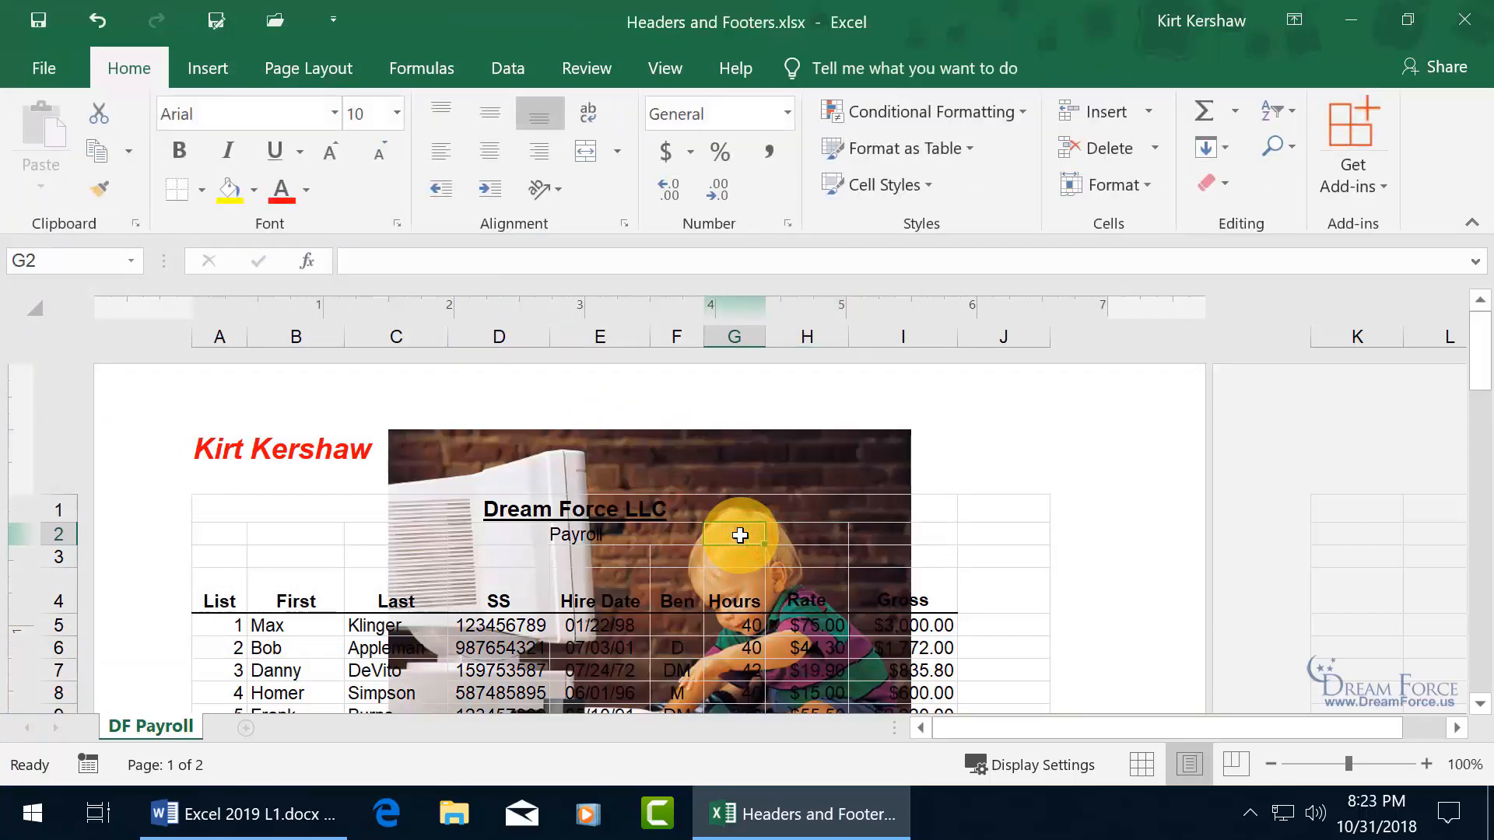
pyautogui.click(631, 458)
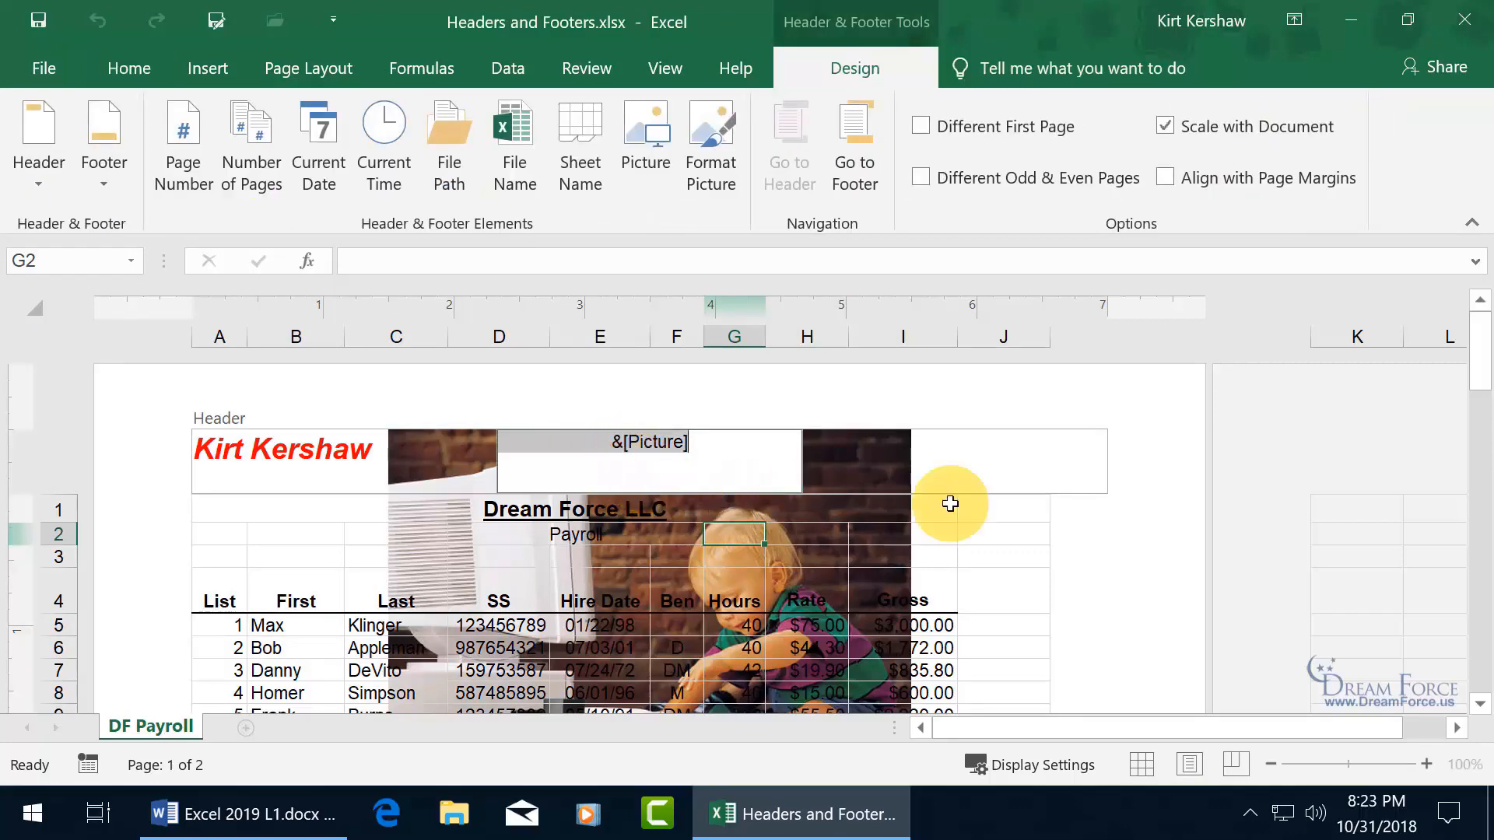
pyautogui.moveTo(1480, 347)
pyautogui.mouseDown()
pyautogui.moveTo(1486, 388)
pyautogui.moveTo(1486, 325)
pyautogui.mouseUp()
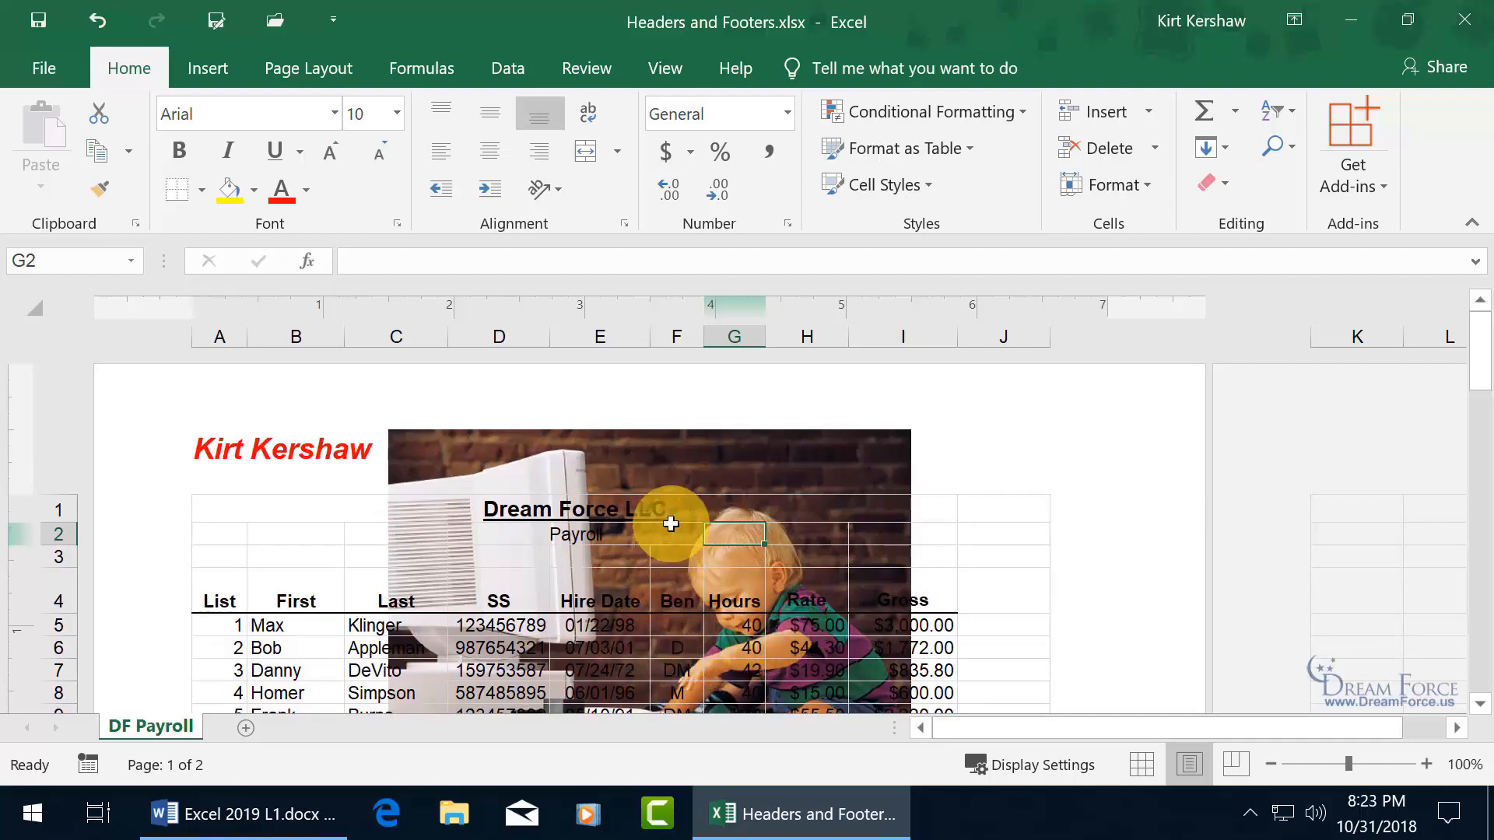
# Select the &[Picture] code in the centre header and open Format Picture
pyautogui.click(651, 456)
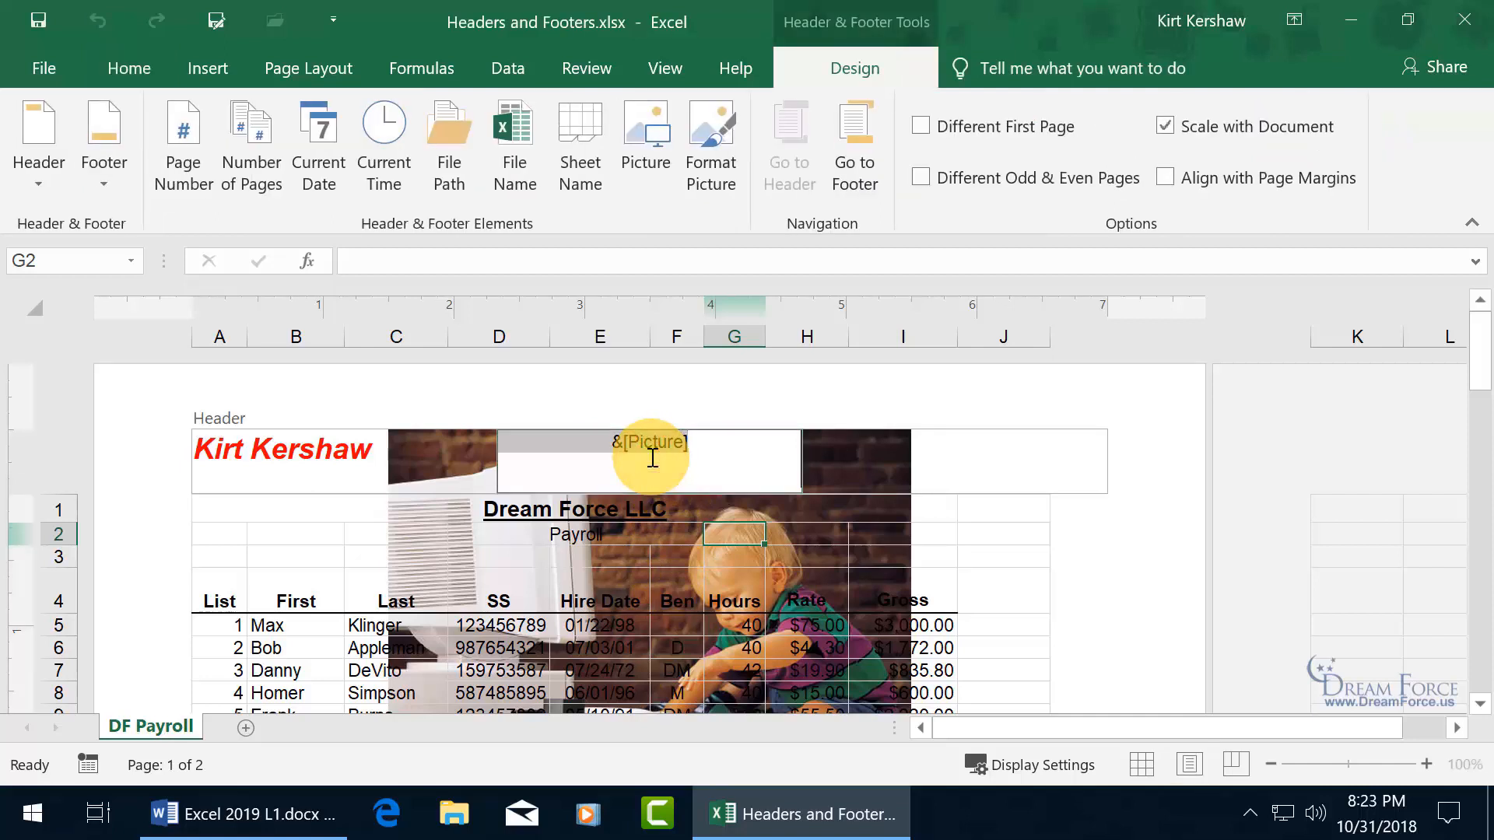
pyautogui.moveTo(697, 447); pyautogui.dragTo(546, 443)
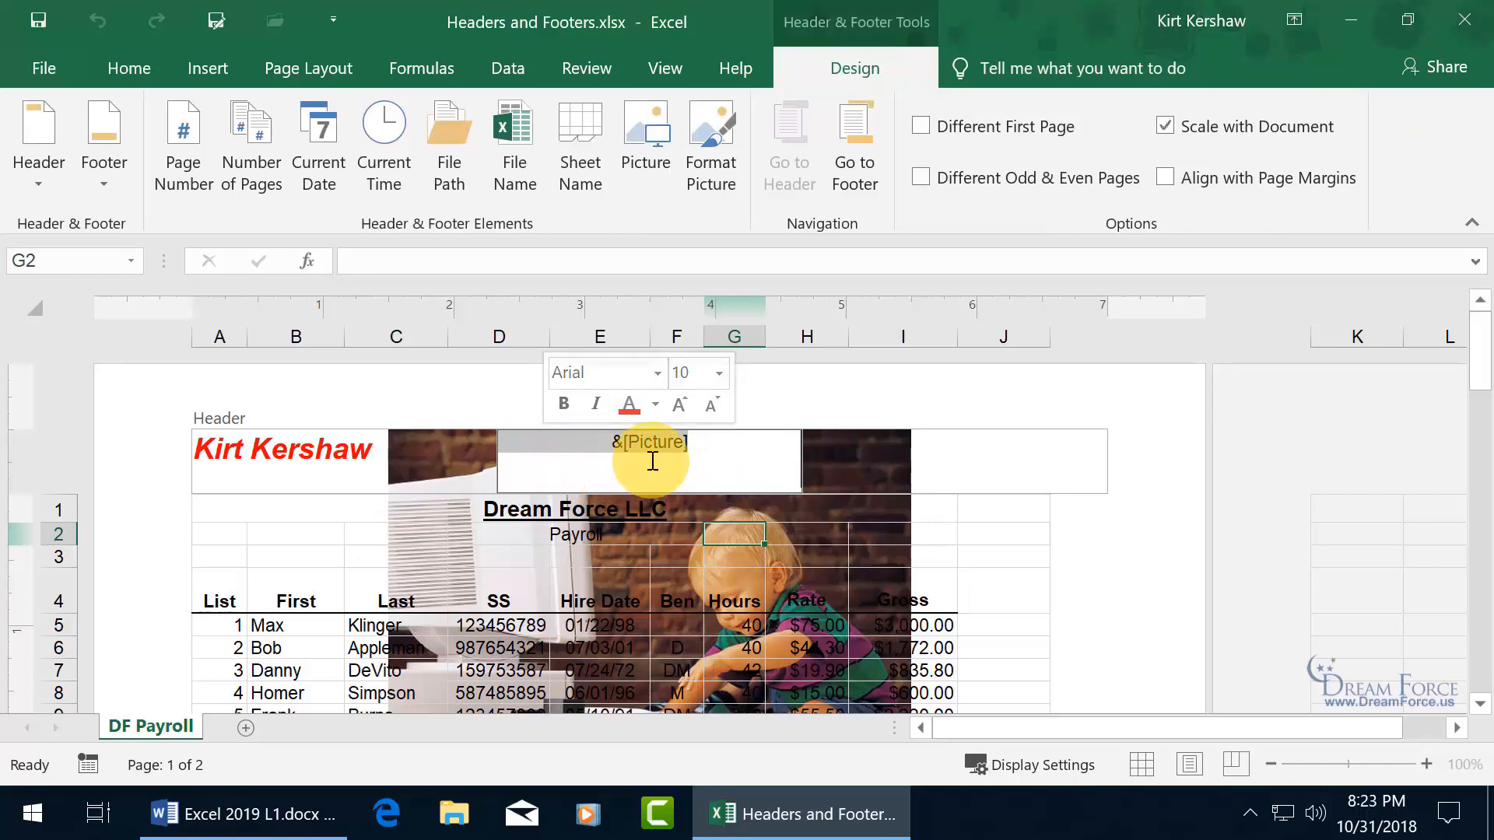
pyautogui.click(720, 160)
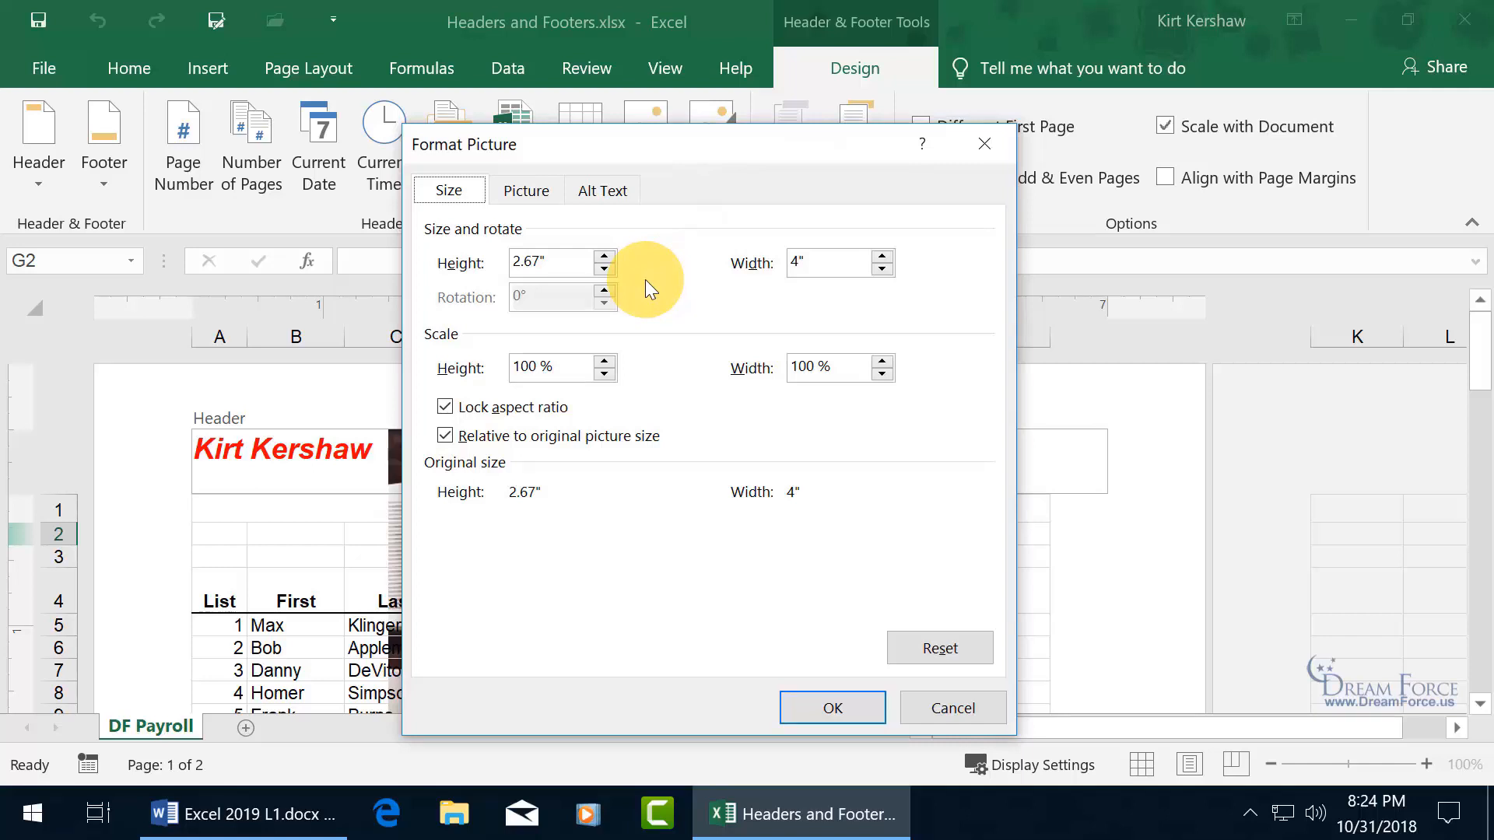
# Step the header picture's Scale Height down toward 85%, reaching 88% (2.35" by 3.53")
pyautogui.click(605, 373)
pyautogui.click(605, 374)
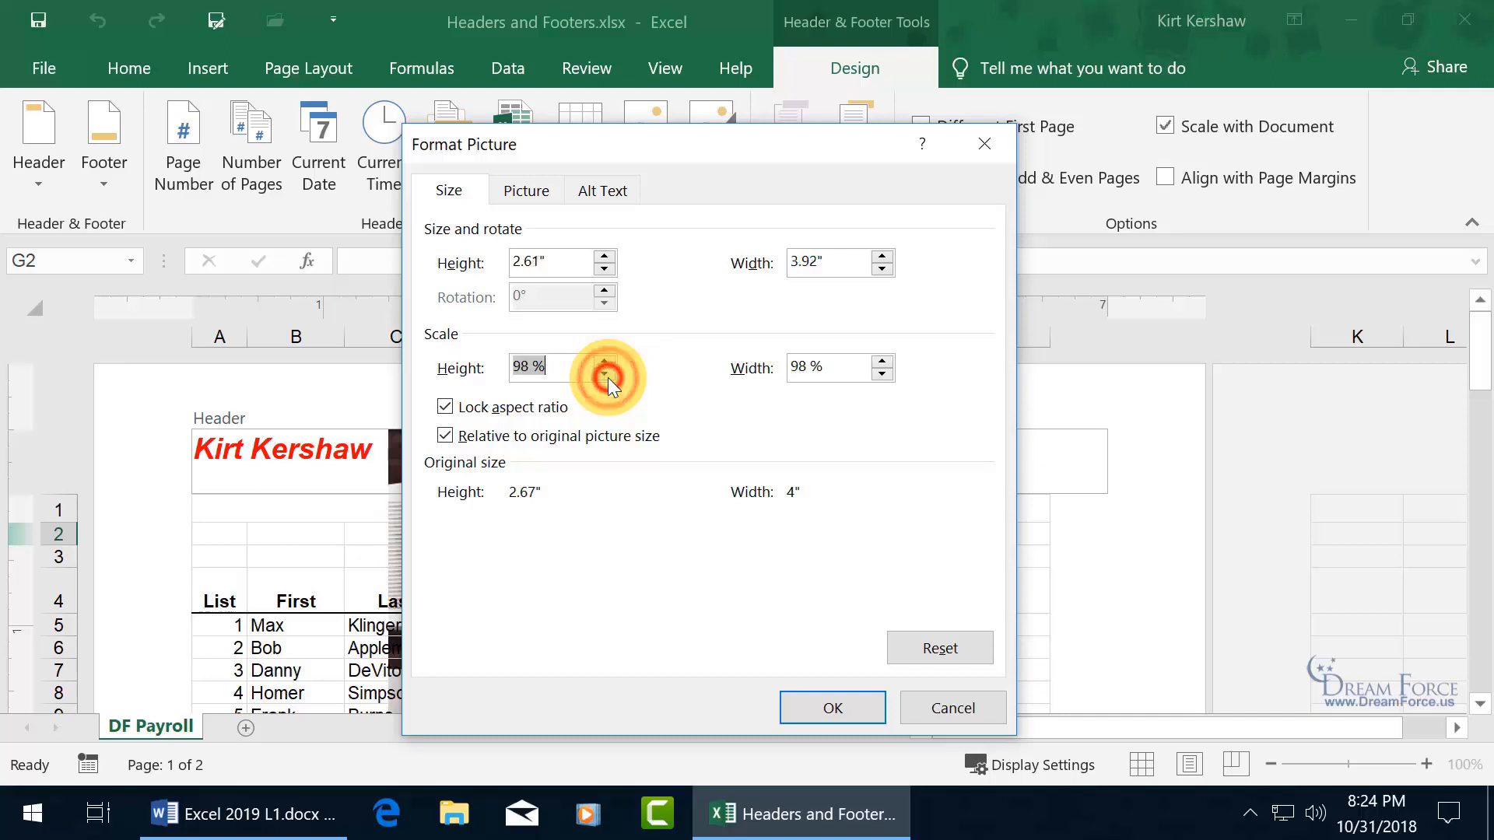
pyautogui.click(605, 374)
pyautogui.click(605, 374)
pyautogui.click(605, 373)
pyautogui.click(605, 374)
pyautogui.click(609, 376)
pyautogui.click(608, 377)
pyautogui.click(608, 377)
pyautogui.click(608, 376)
pyautogui.click(609, 376)
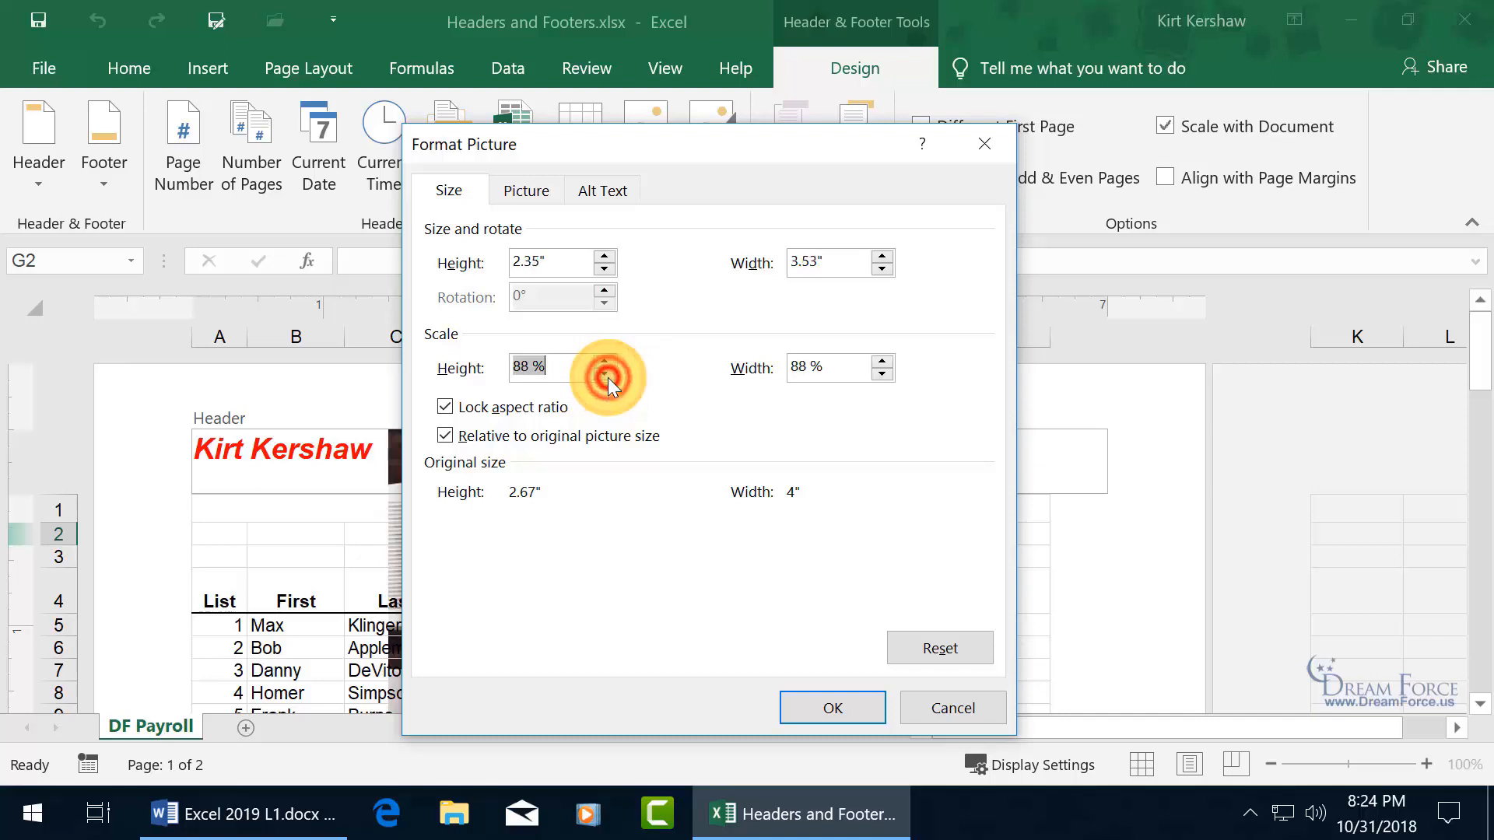
pyautogui.click(609, 377)
pyautogui.click(609, 377)
pyautogui.click(608, 376)
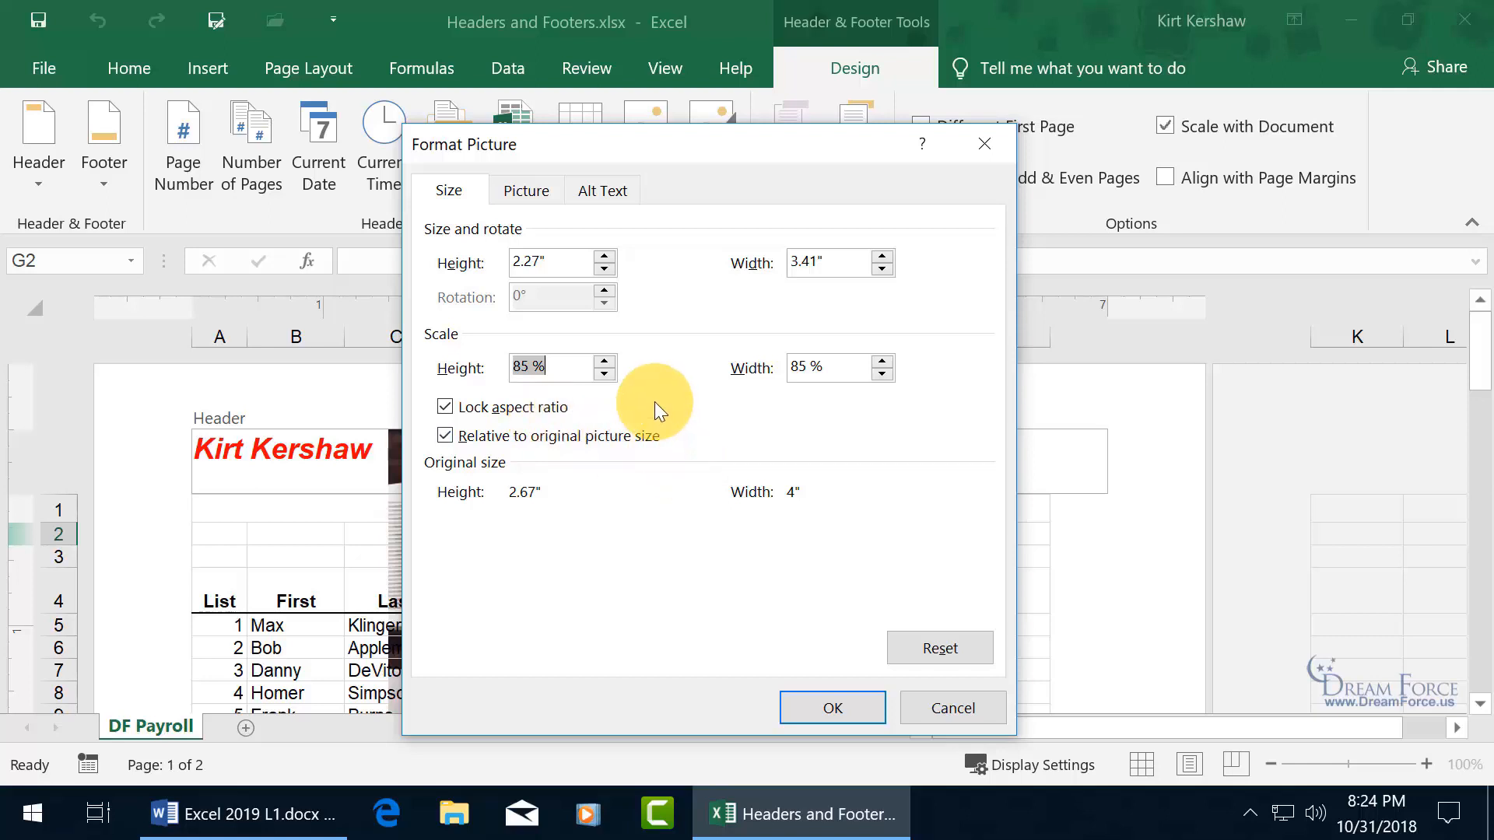
# Set the header picture's Color to Washout and apply the formatting
pyautogui.click(534, 192)
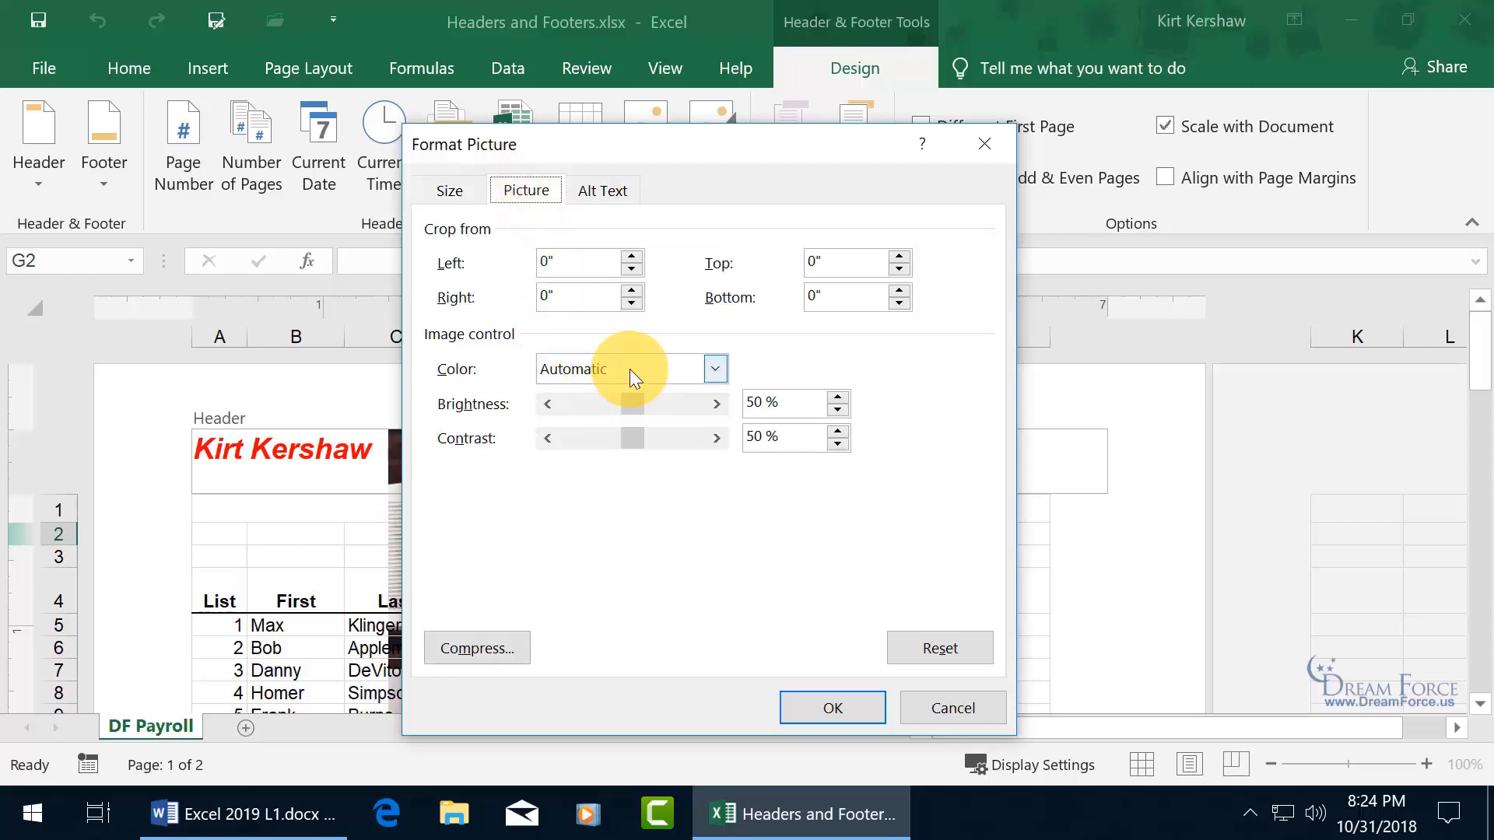
pyautogui.click(715, 370)
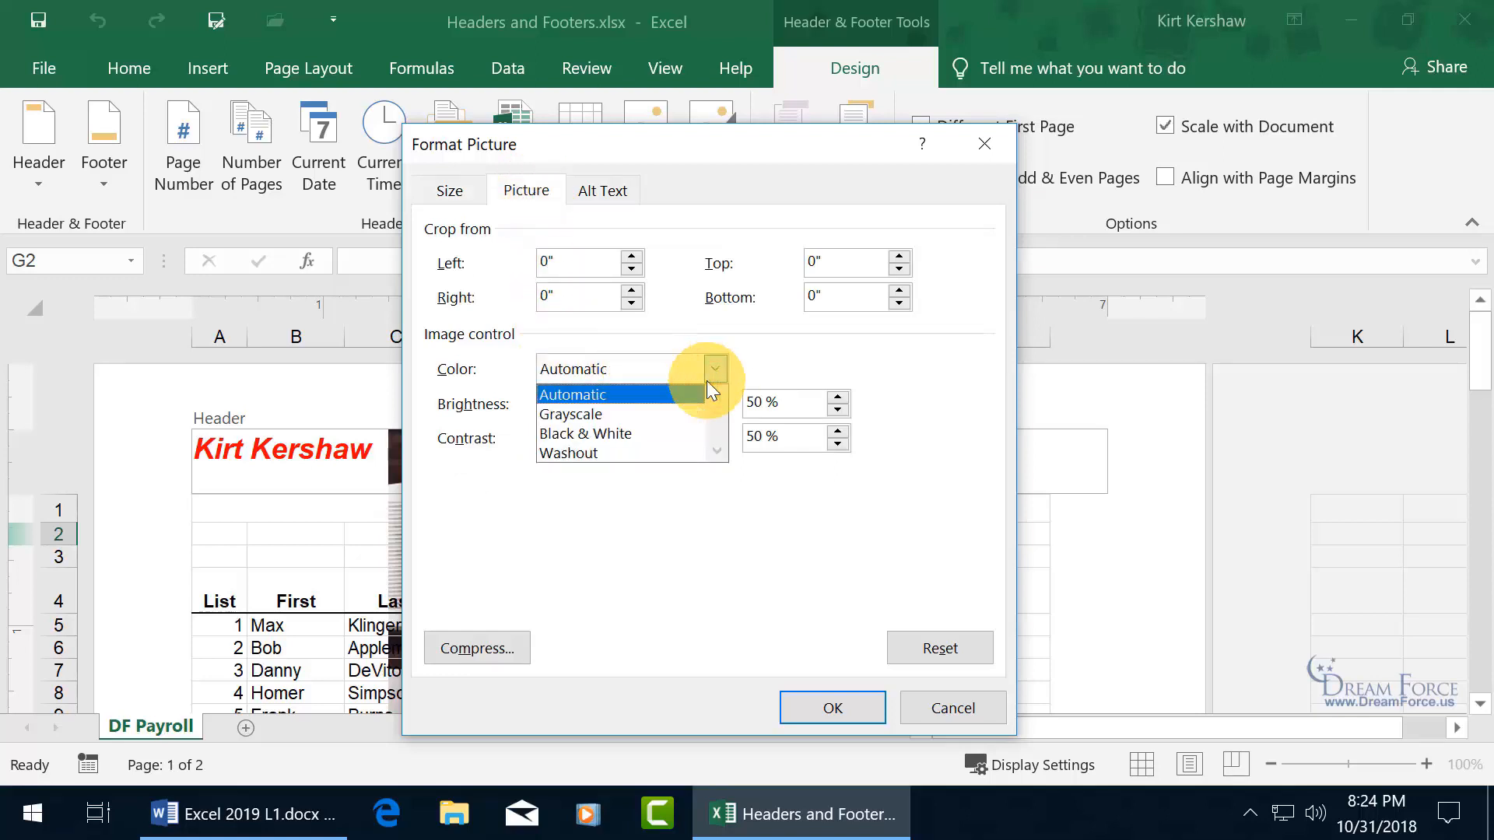
pyautogui.click(611, 454)
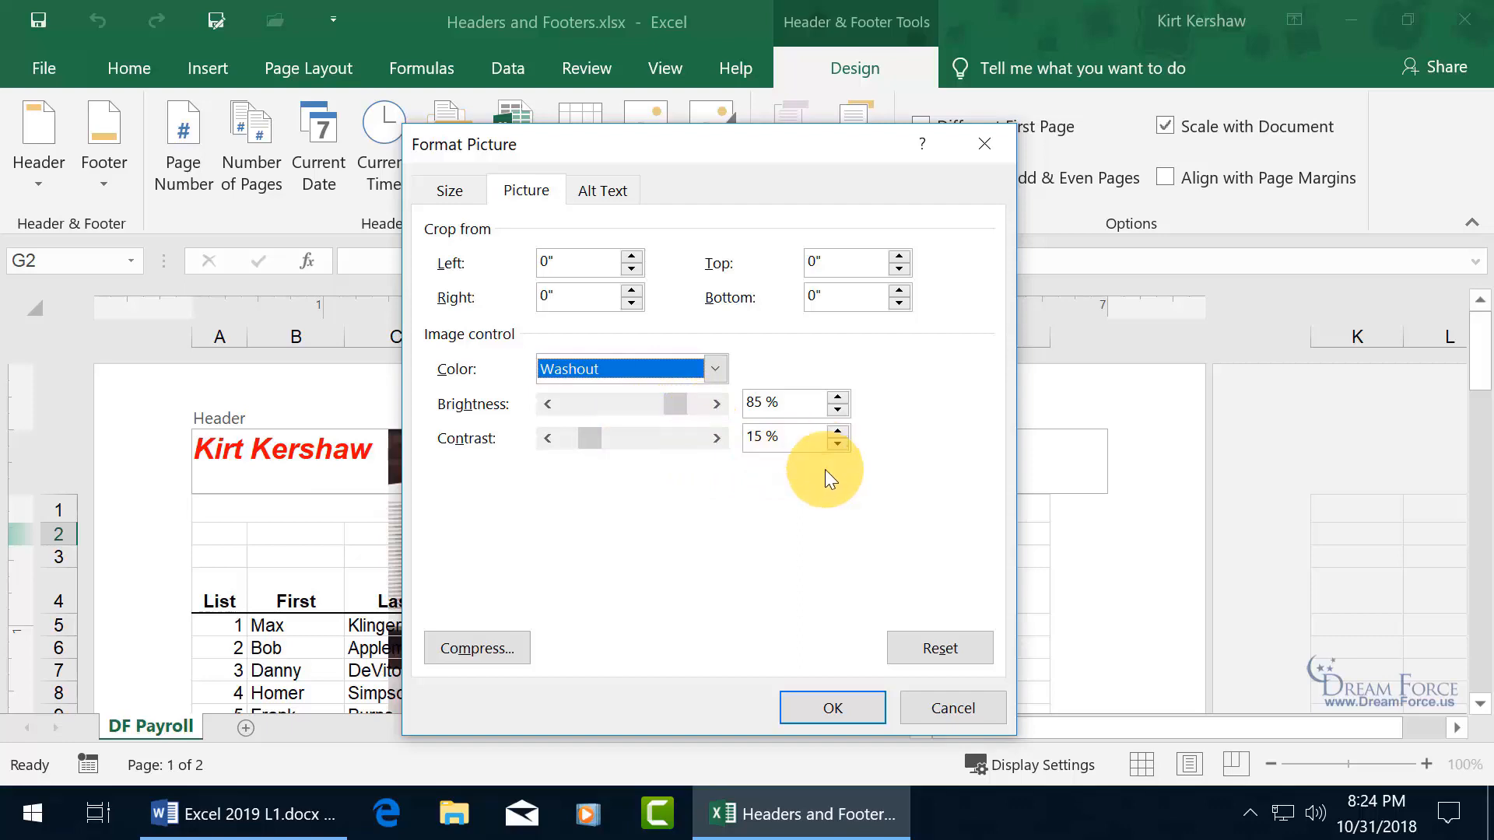
pyautogui.click(846, 706)
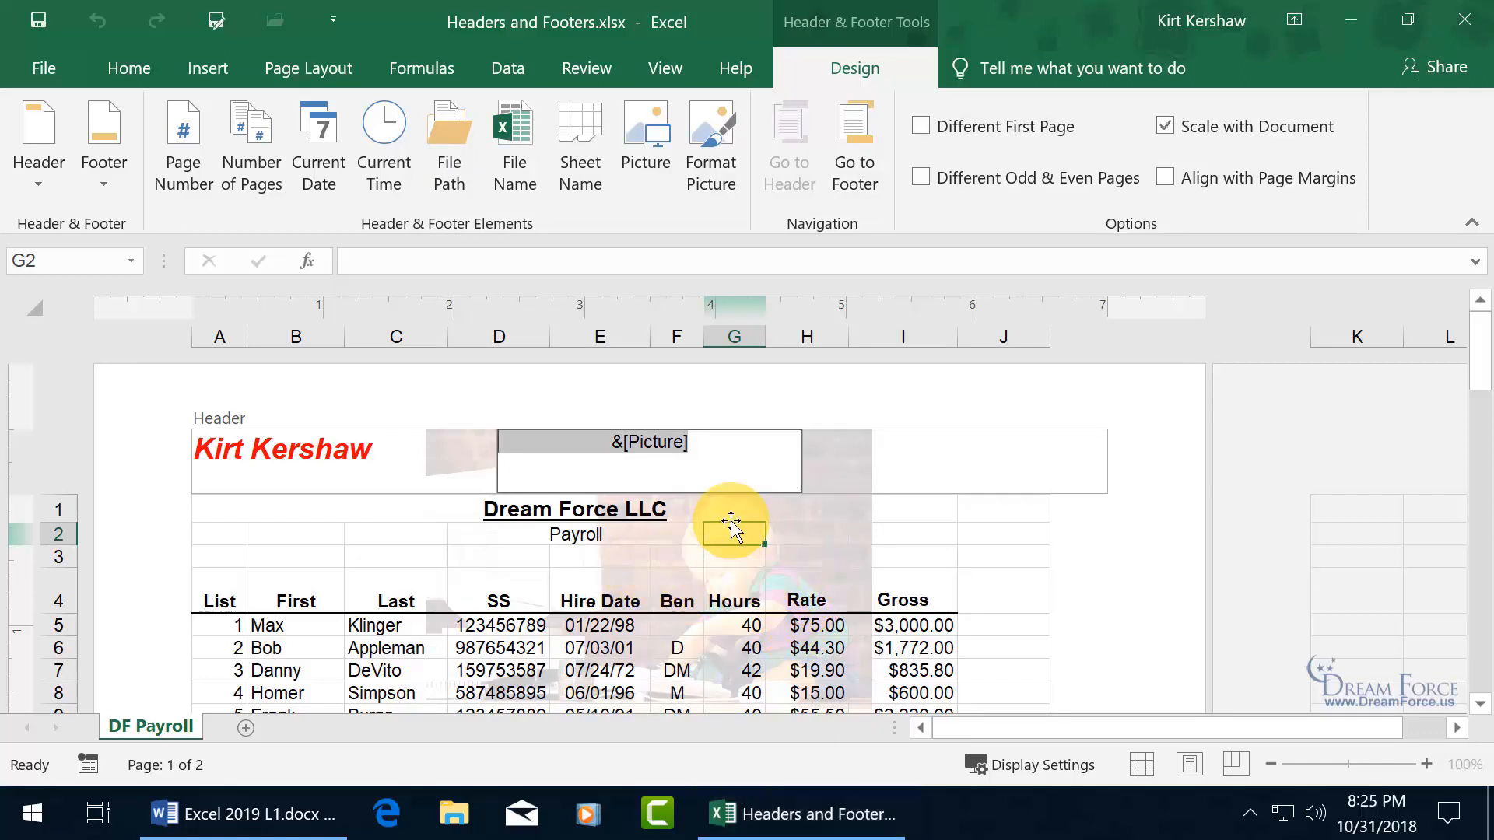
# Add two blank lines before &[Picture] to push the header picture lower
pyautogui.click(604, 445)
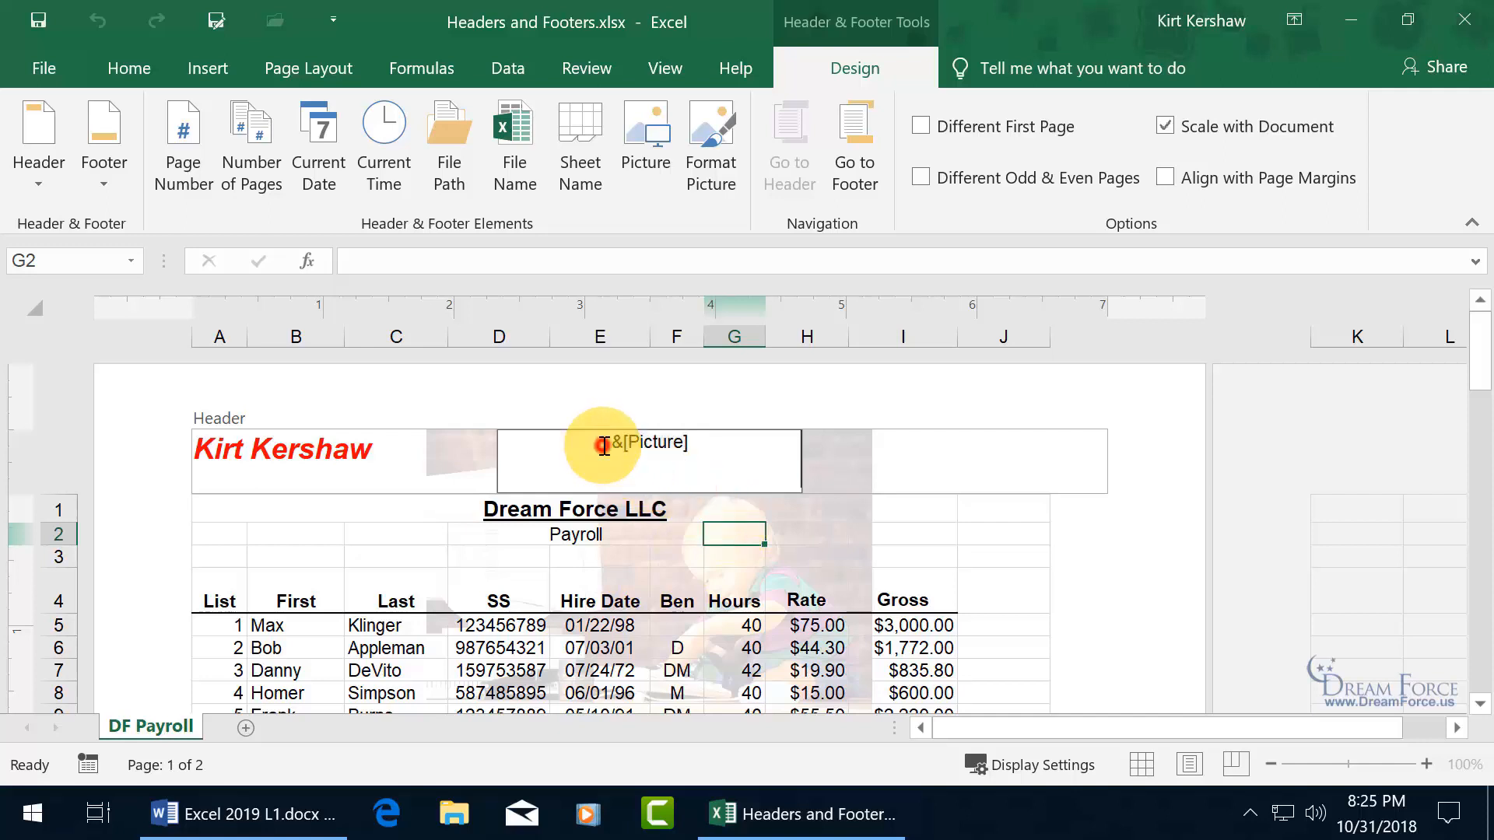
pyautogui.press('Return')
pyautogui.press('Return')
pyautogui.press('Return')
pyautogui.press('Return')
pyautogui.press('Return')
pyautogui.press('Return')
pyautogui.press('Return')
pyautogui.press('Return')
pyautogui.press('Return')
pyautogui.press('Return')
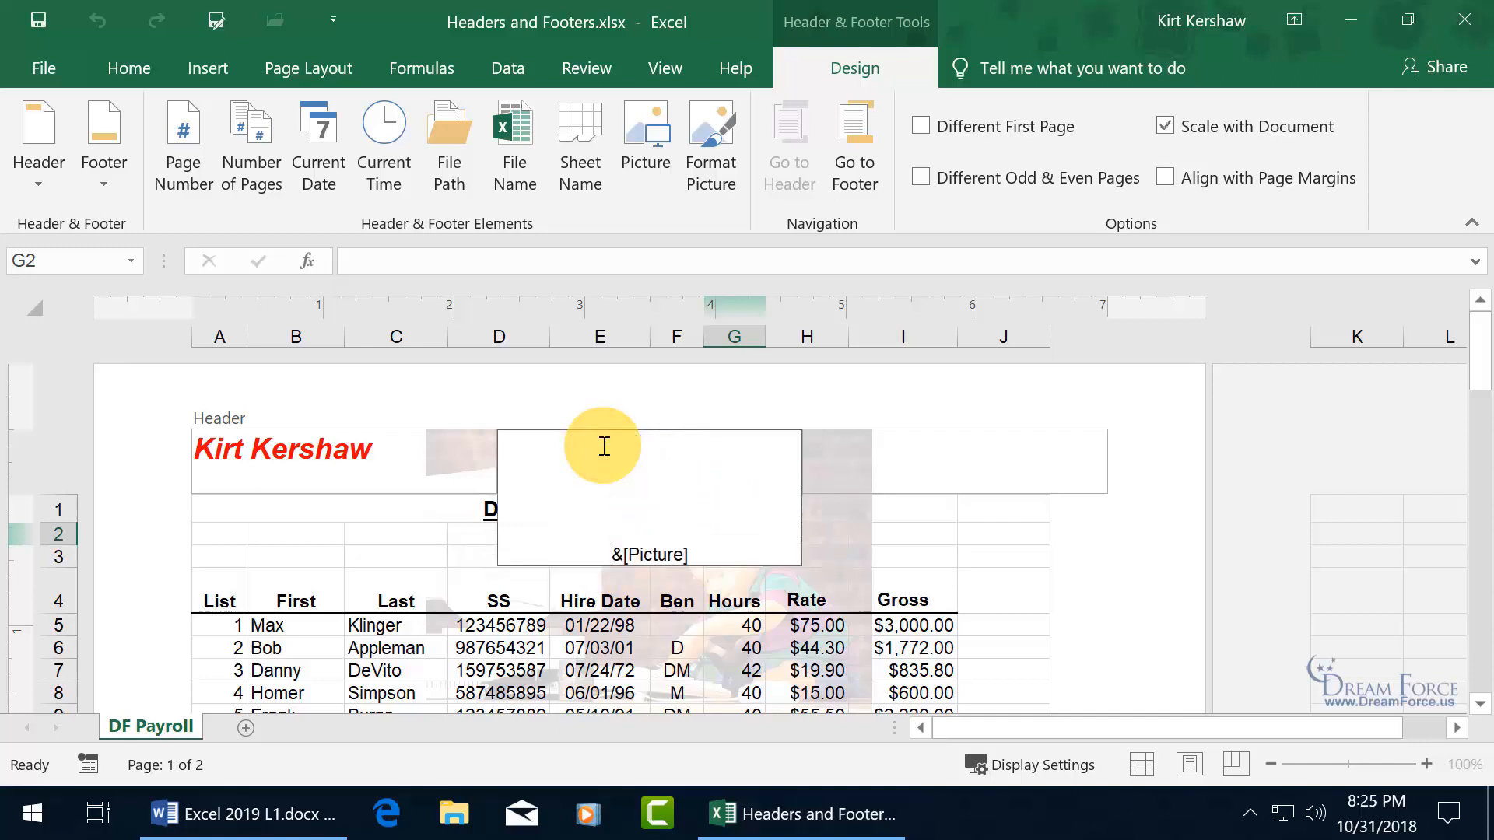
pyautogui.press('Return')
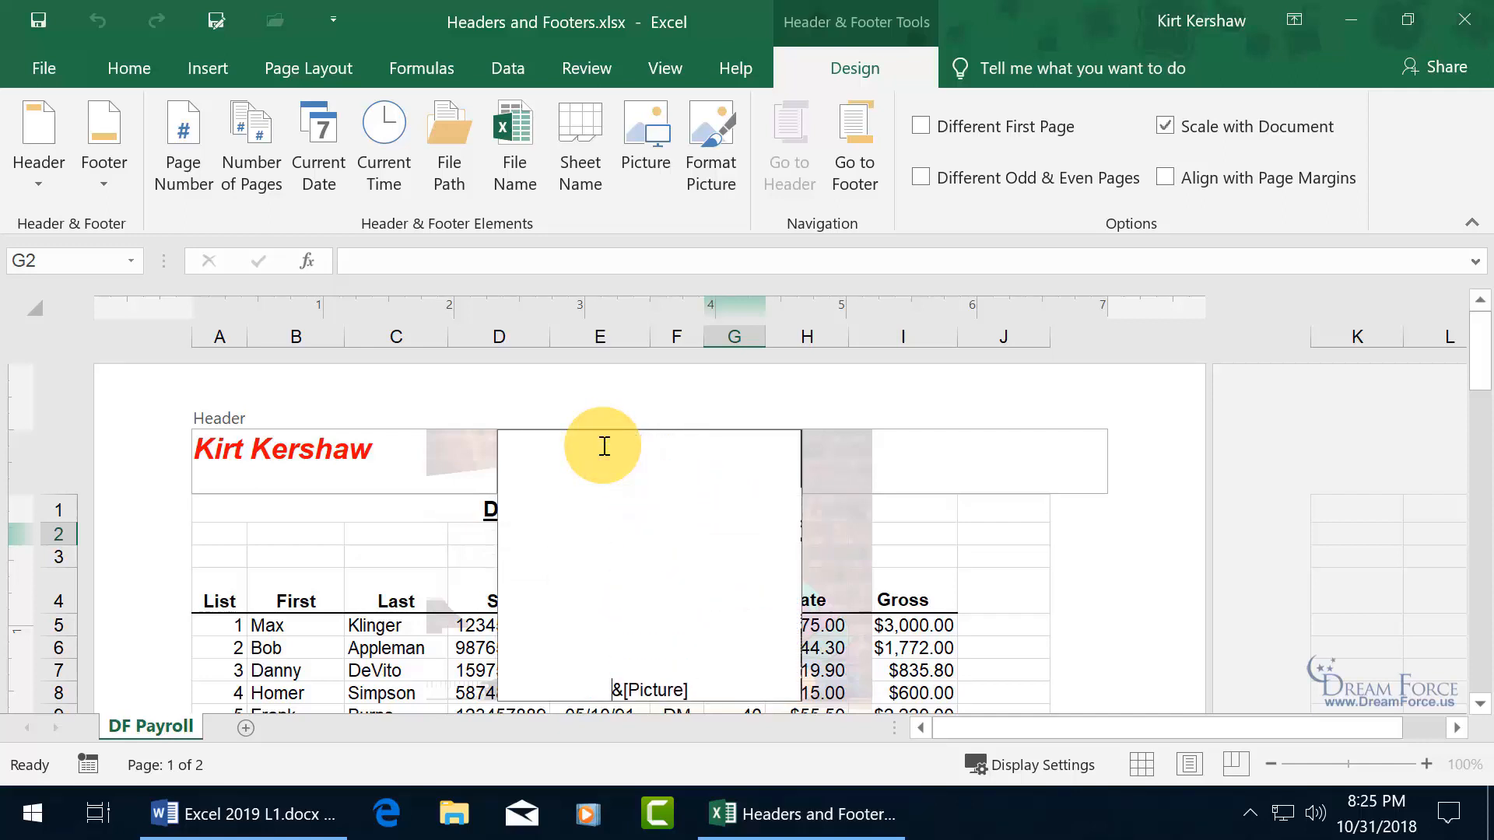
pyautogui.click(855, 639)
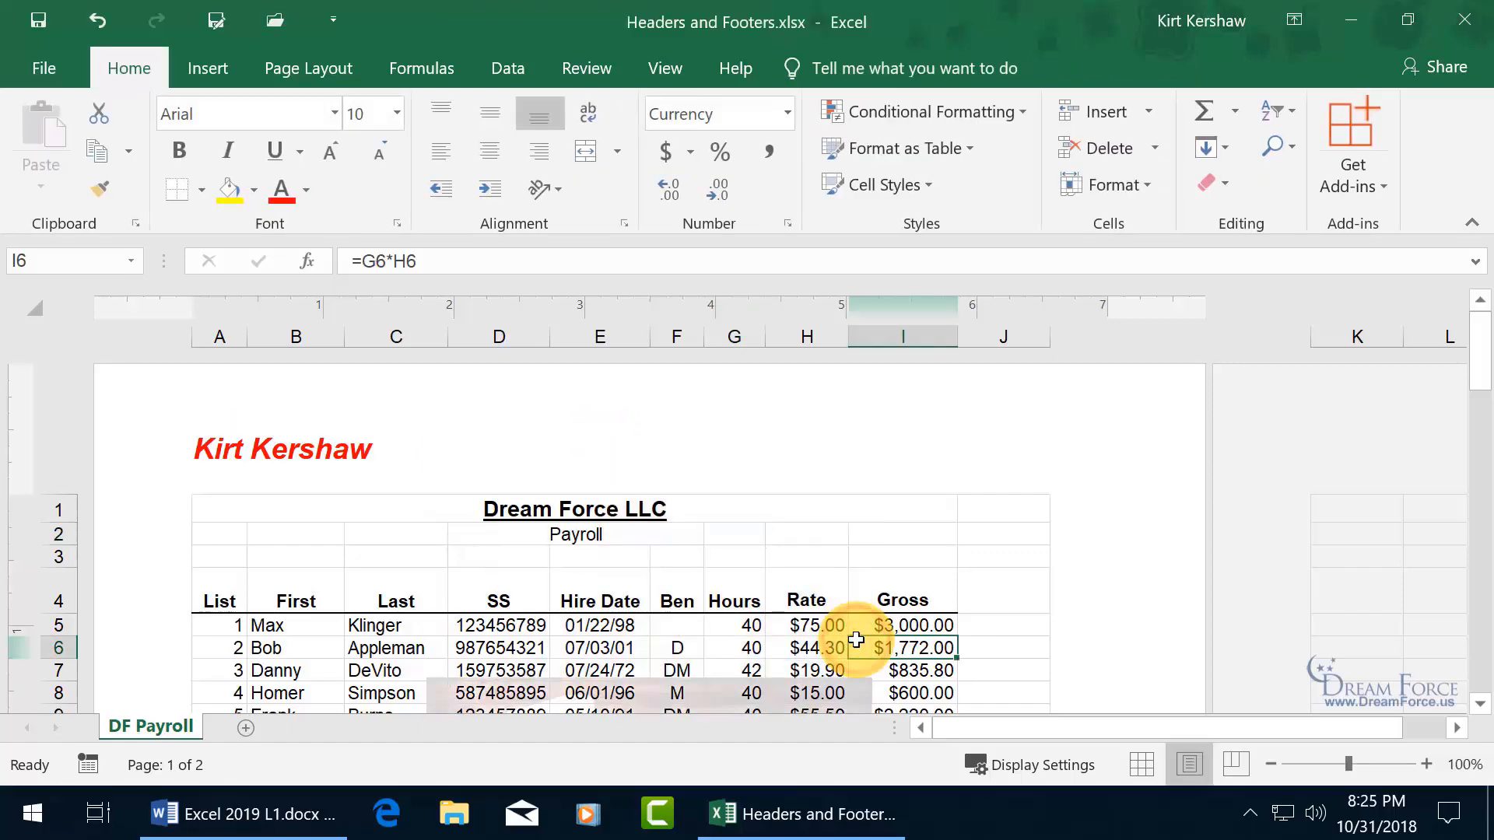
# Scroll to the sheet's bottom and open the centre footer section for editing
pyautogui.click(1479, 703)
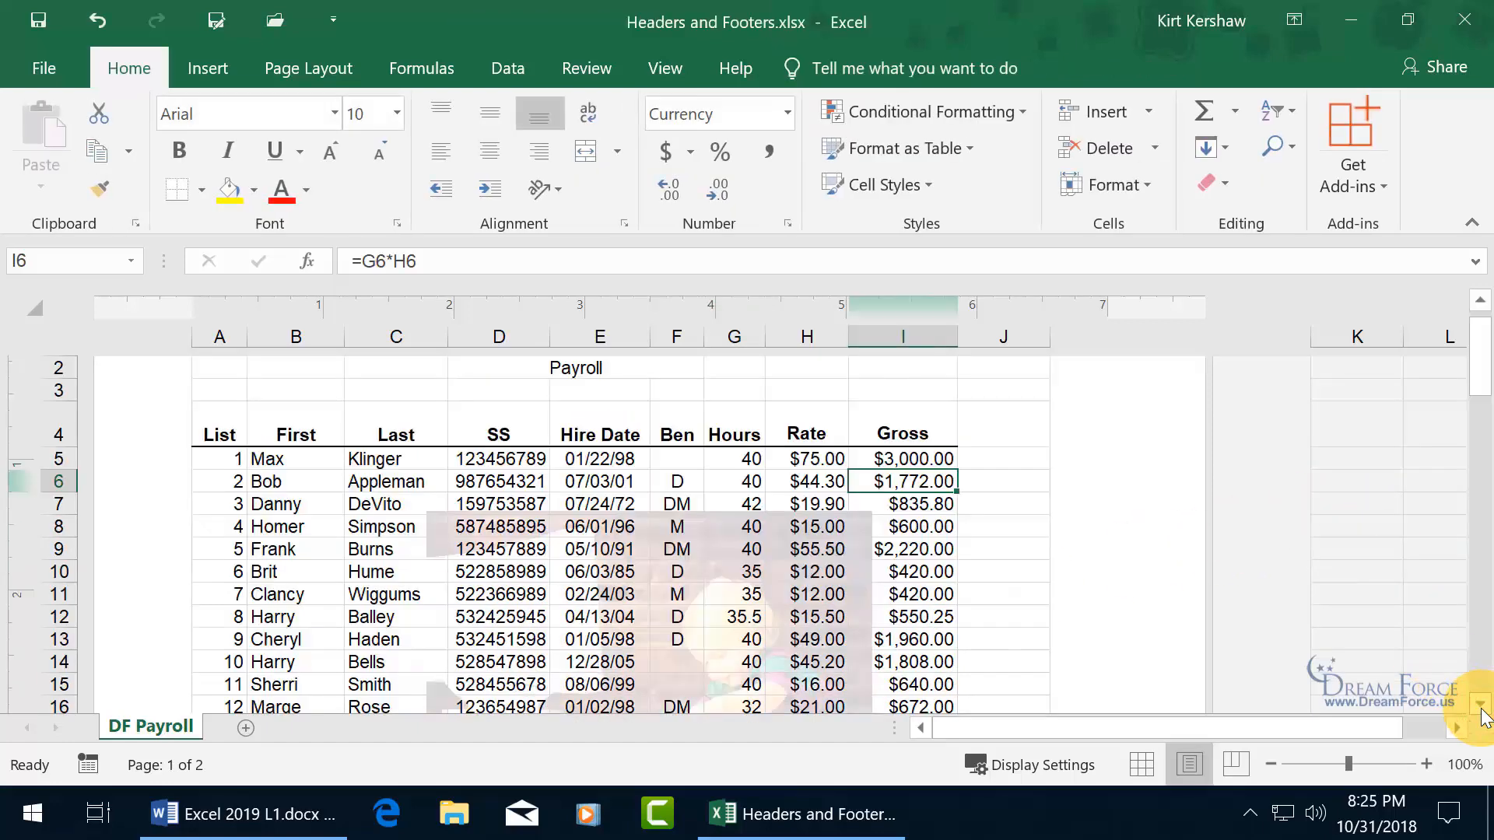
pyautogui.click(1481, 707)
pyautogui.click(1480, 707)
pyautogui.click(1480, 706)
pyautogui.click(1481, 706)
pyautogui.click(1481, 706)
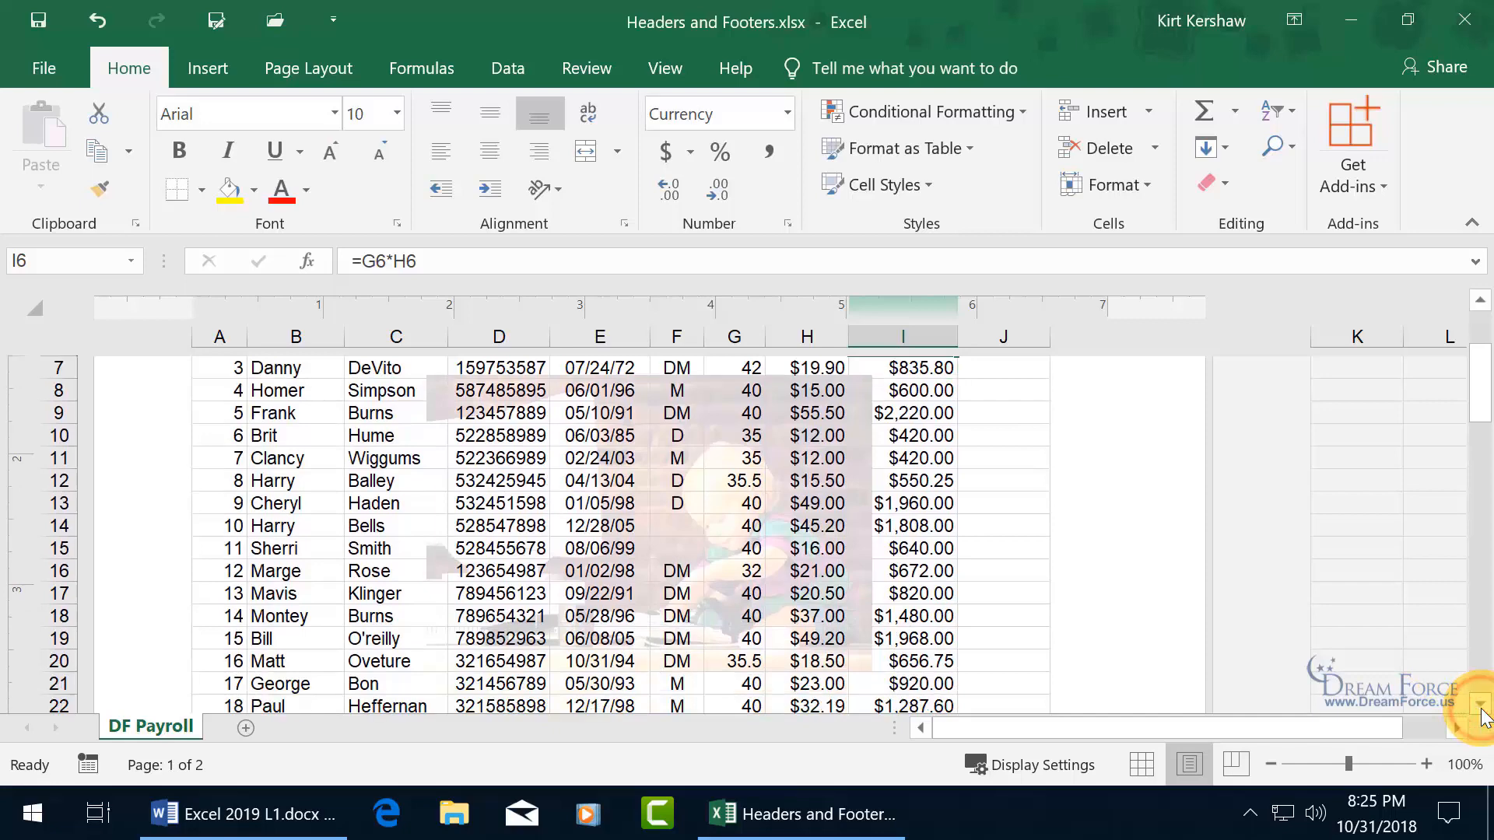
pyautogui.moveTo(1481, 379); pyautogui.dragTo(1485, 572)
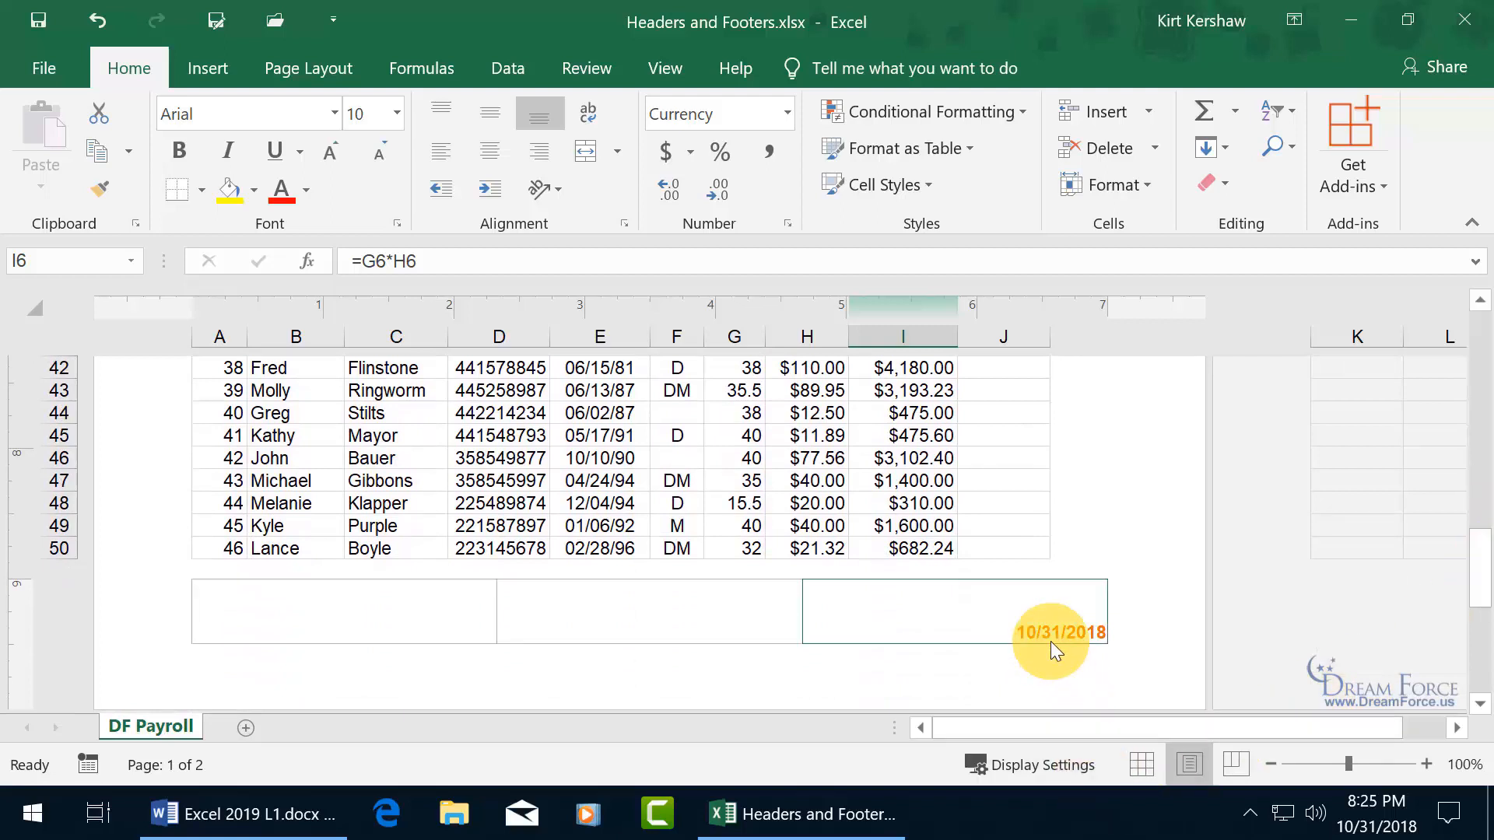
pyautogui.click(651, 611)
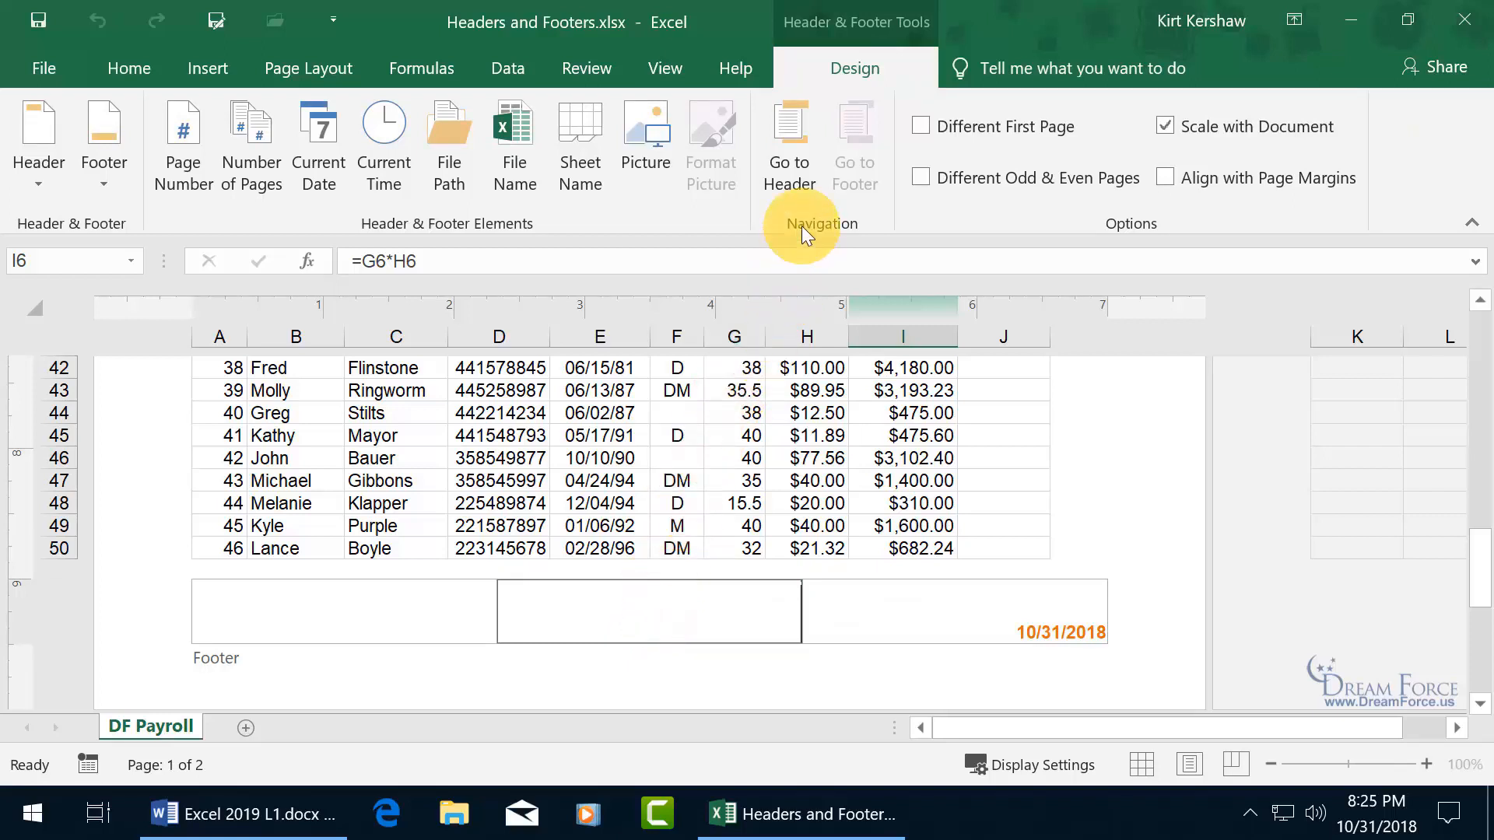
# Insert the Current Time code into the left footer section, displaying 8:25 PM
pyautogui.click(798, 166)
pyautogui.click(847, 154)
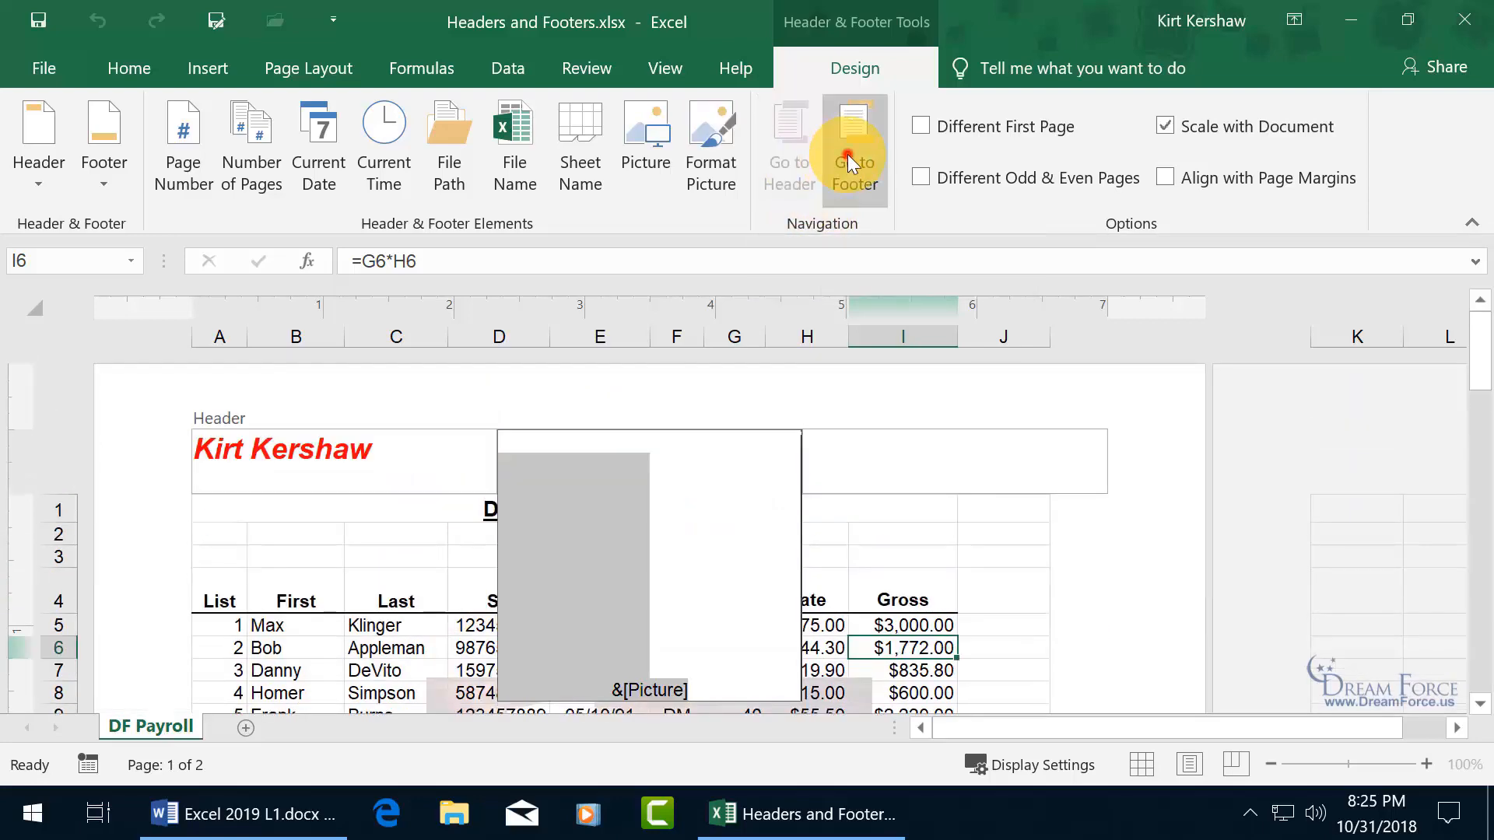
pyautogui.click(787, 148)
pyautogui.click(851, 147)
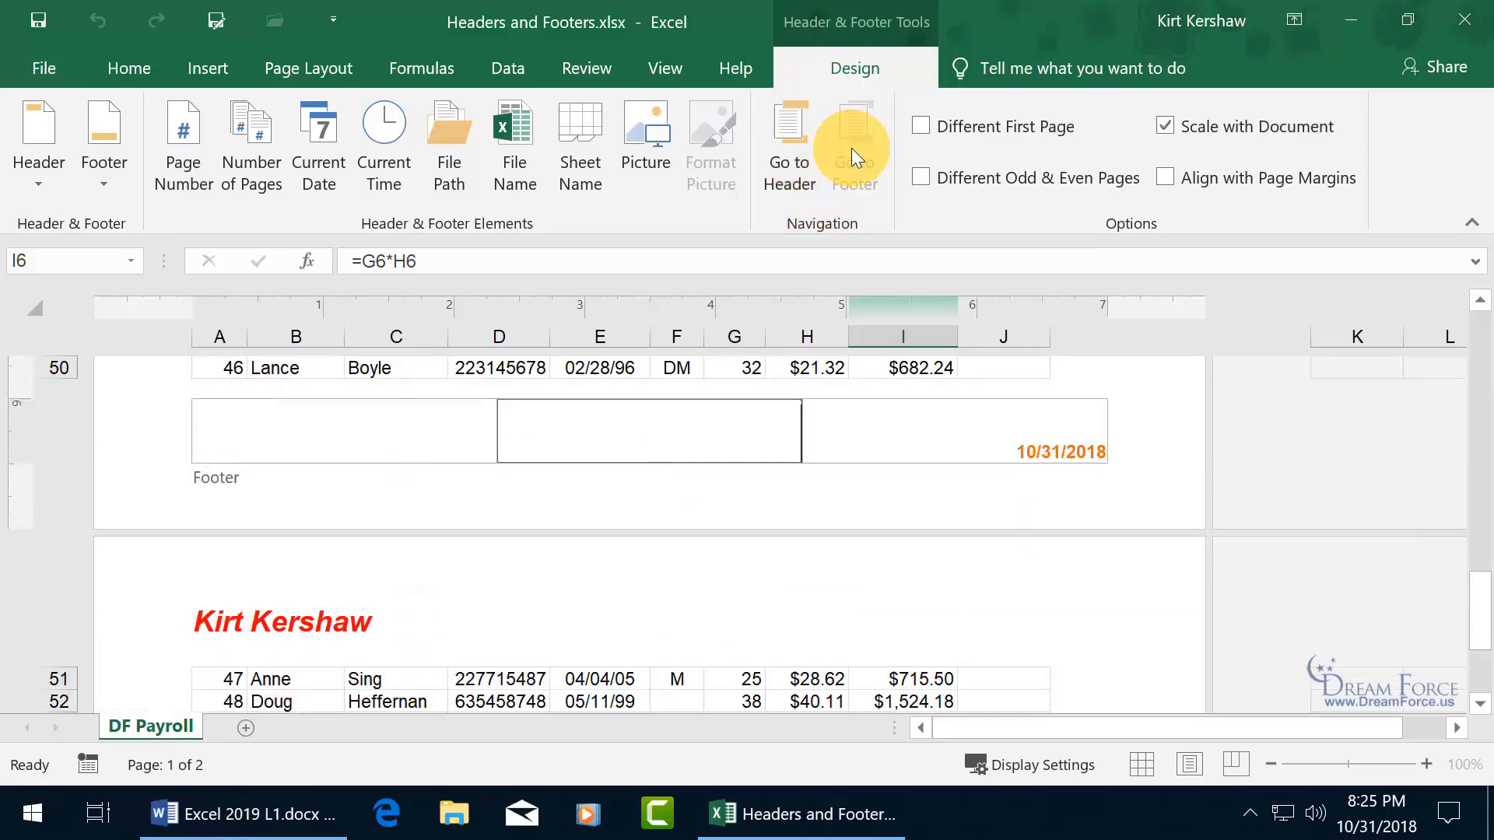
pyautogui.click(705, 435)
pyautogui.click(393, 447)
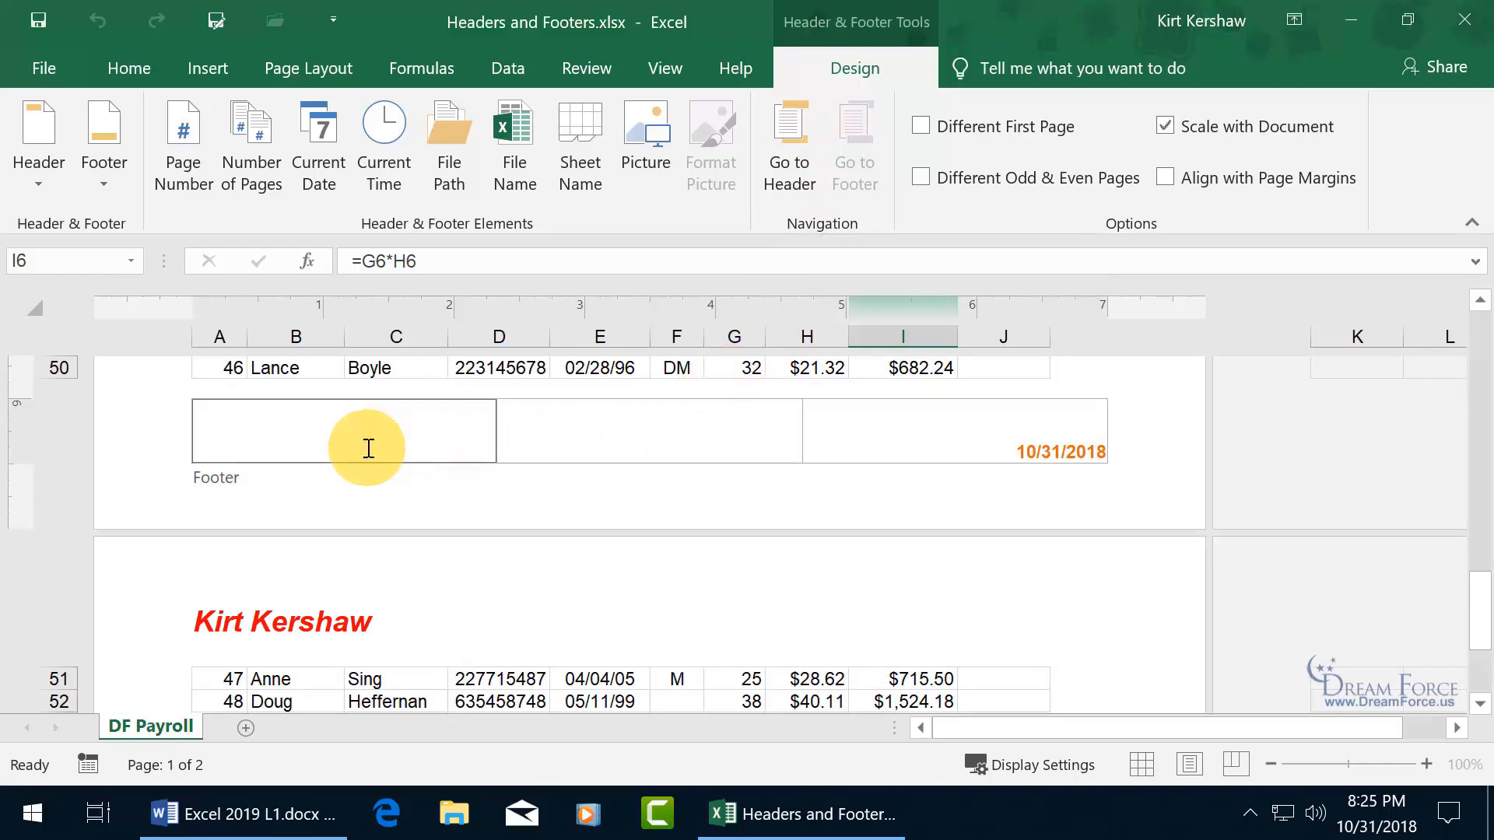
pyautogui.click(399, 161)
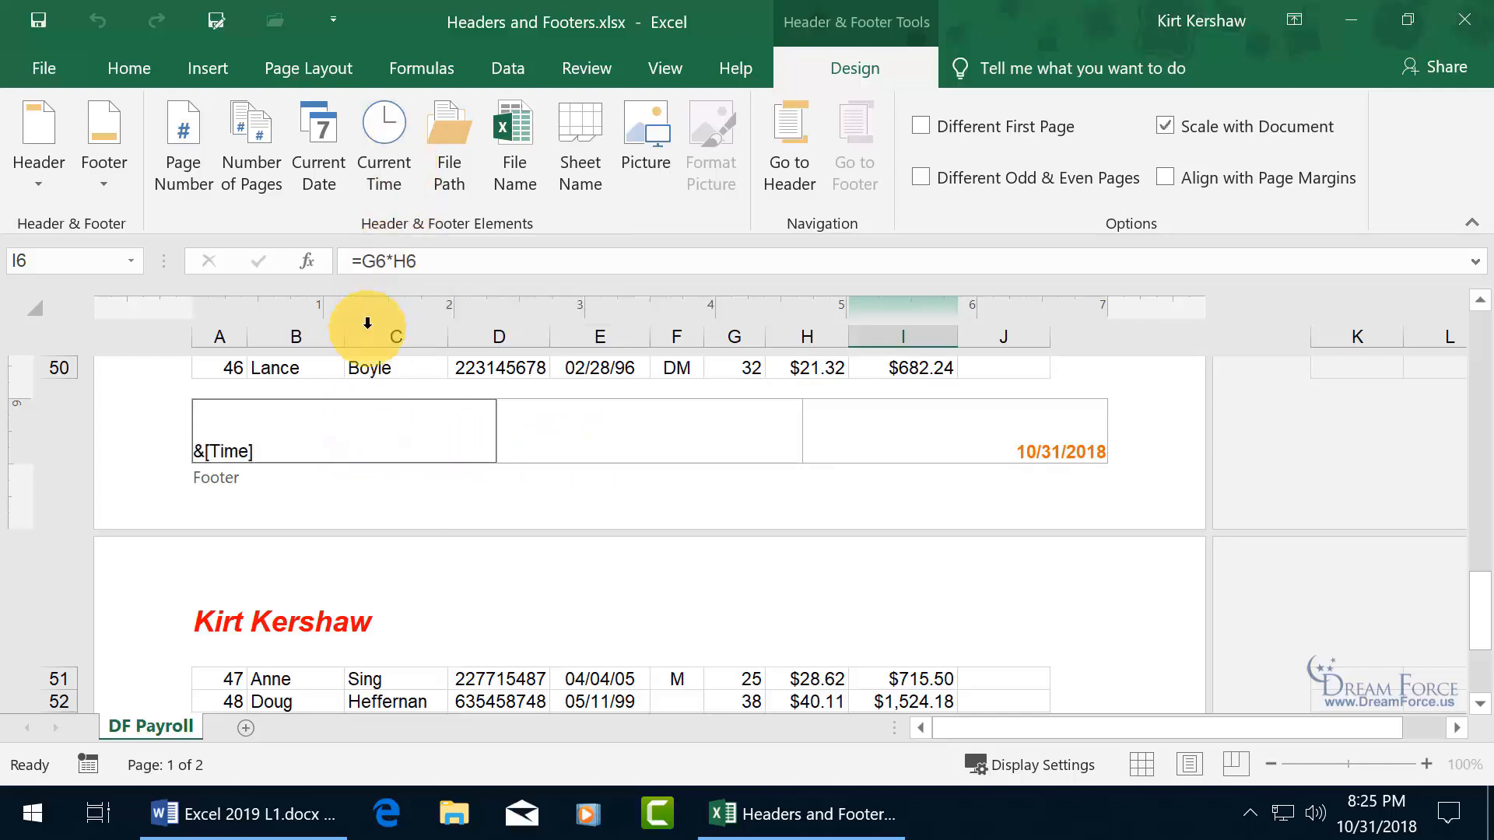
pyautogui.click(253, 456)
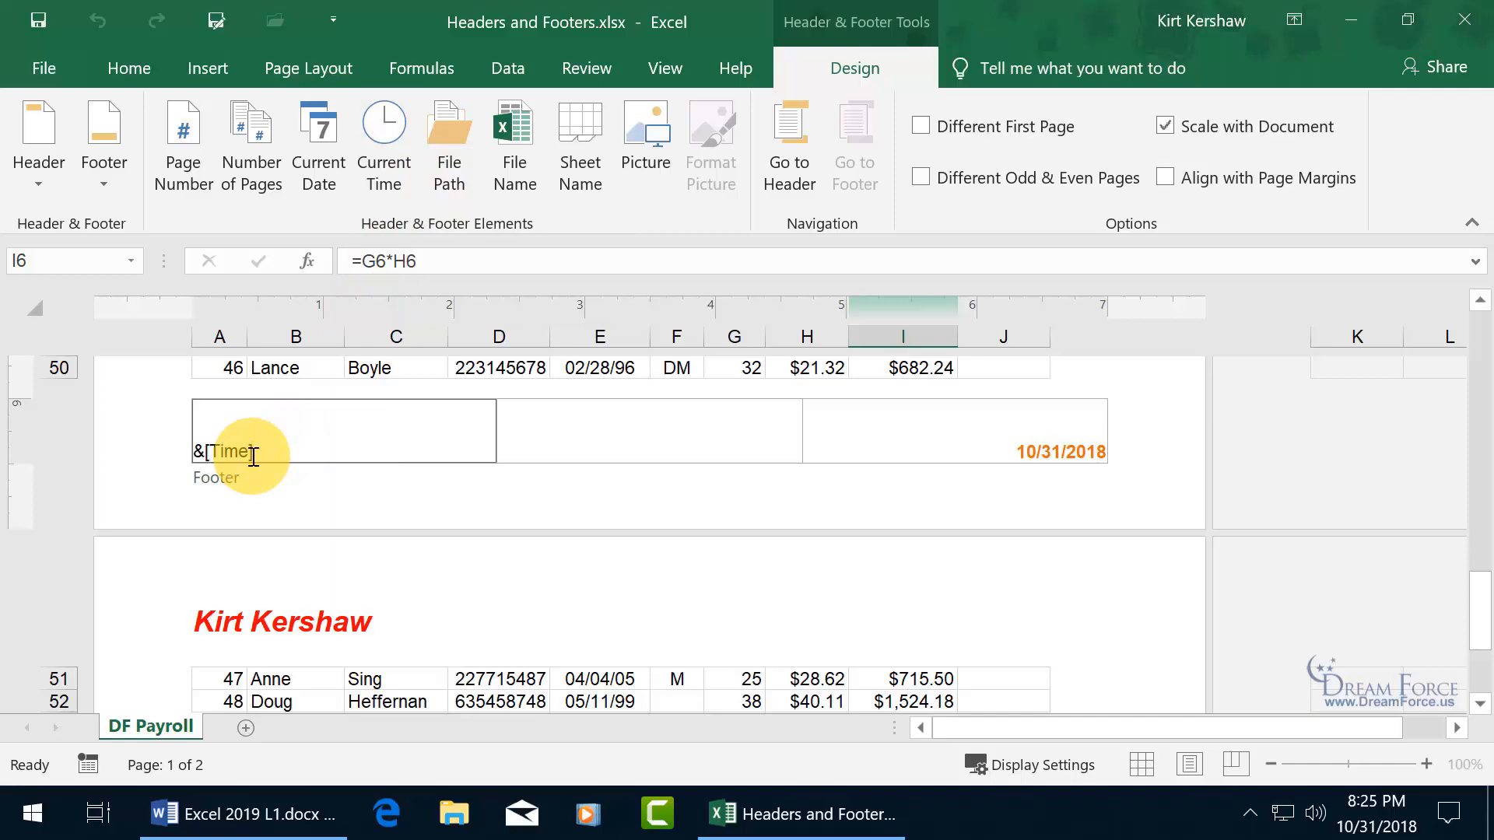
pyautogui.click(372, 371)
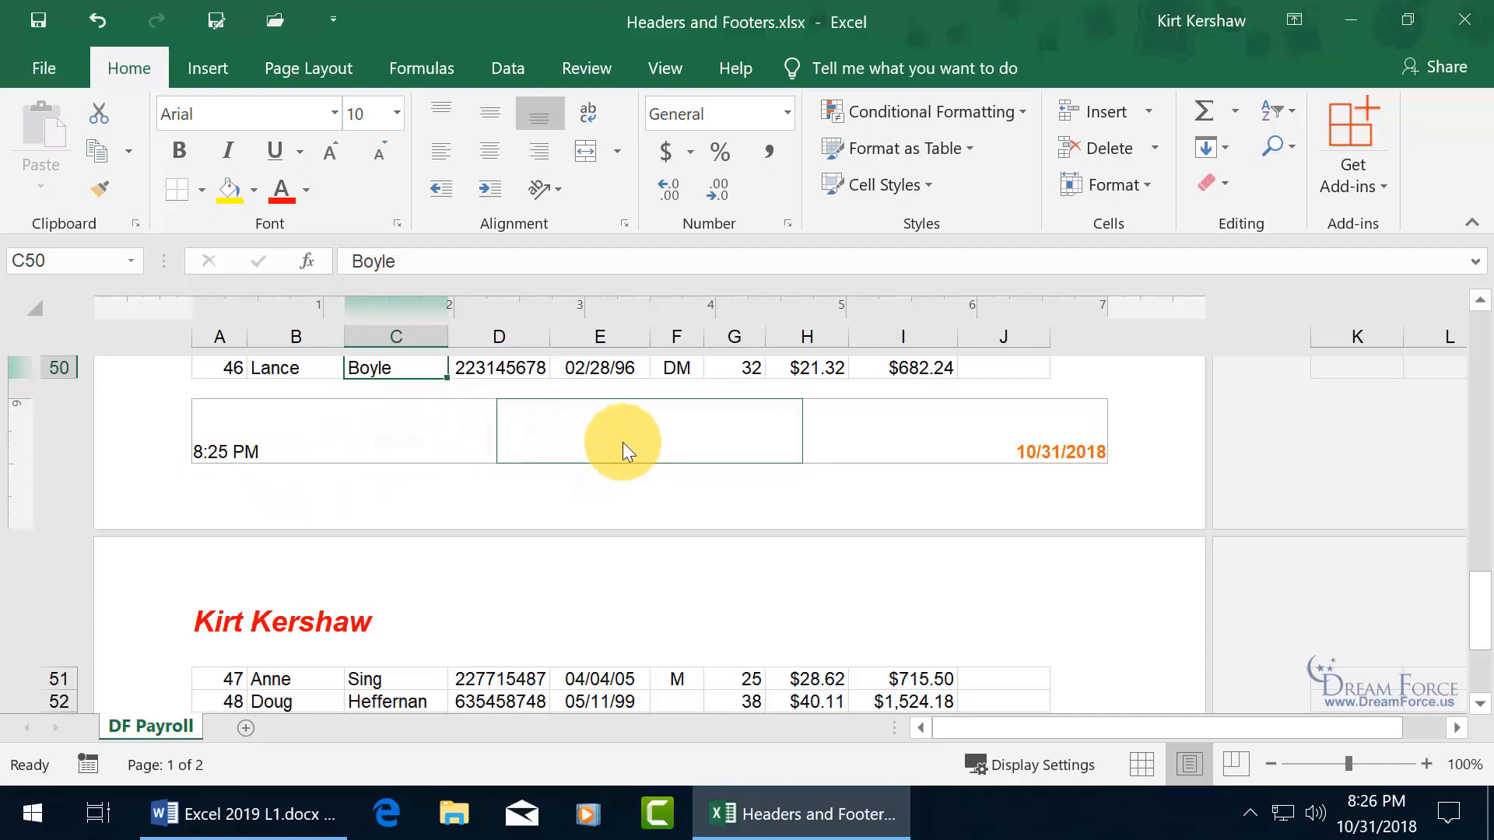
# Build '&[Page] of &[Pages]' in the centre footer so it reads 1 of 2
pyautogui.click(645, 445)
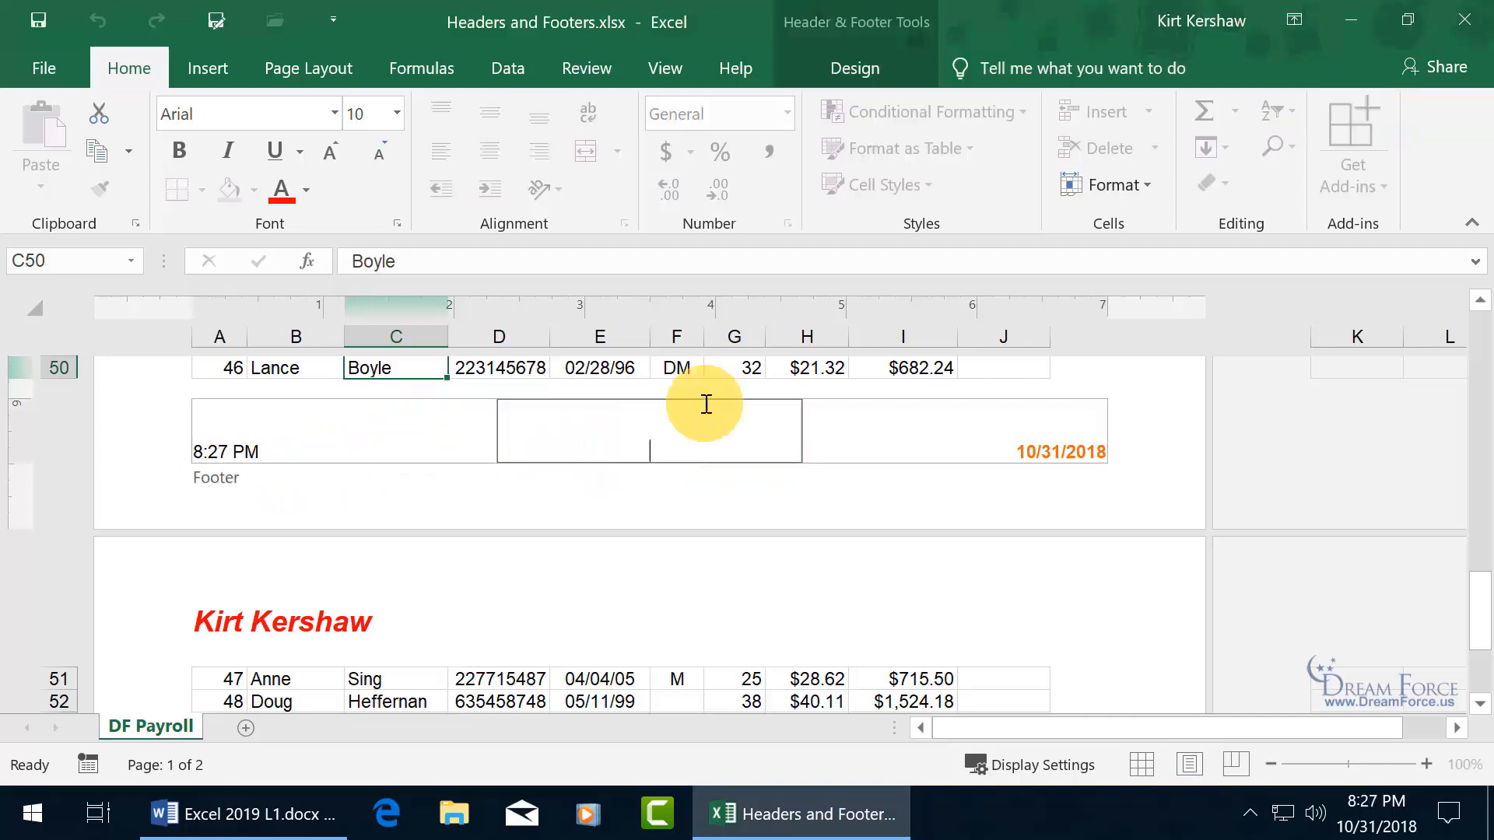
pyautogui.click(855, 67)
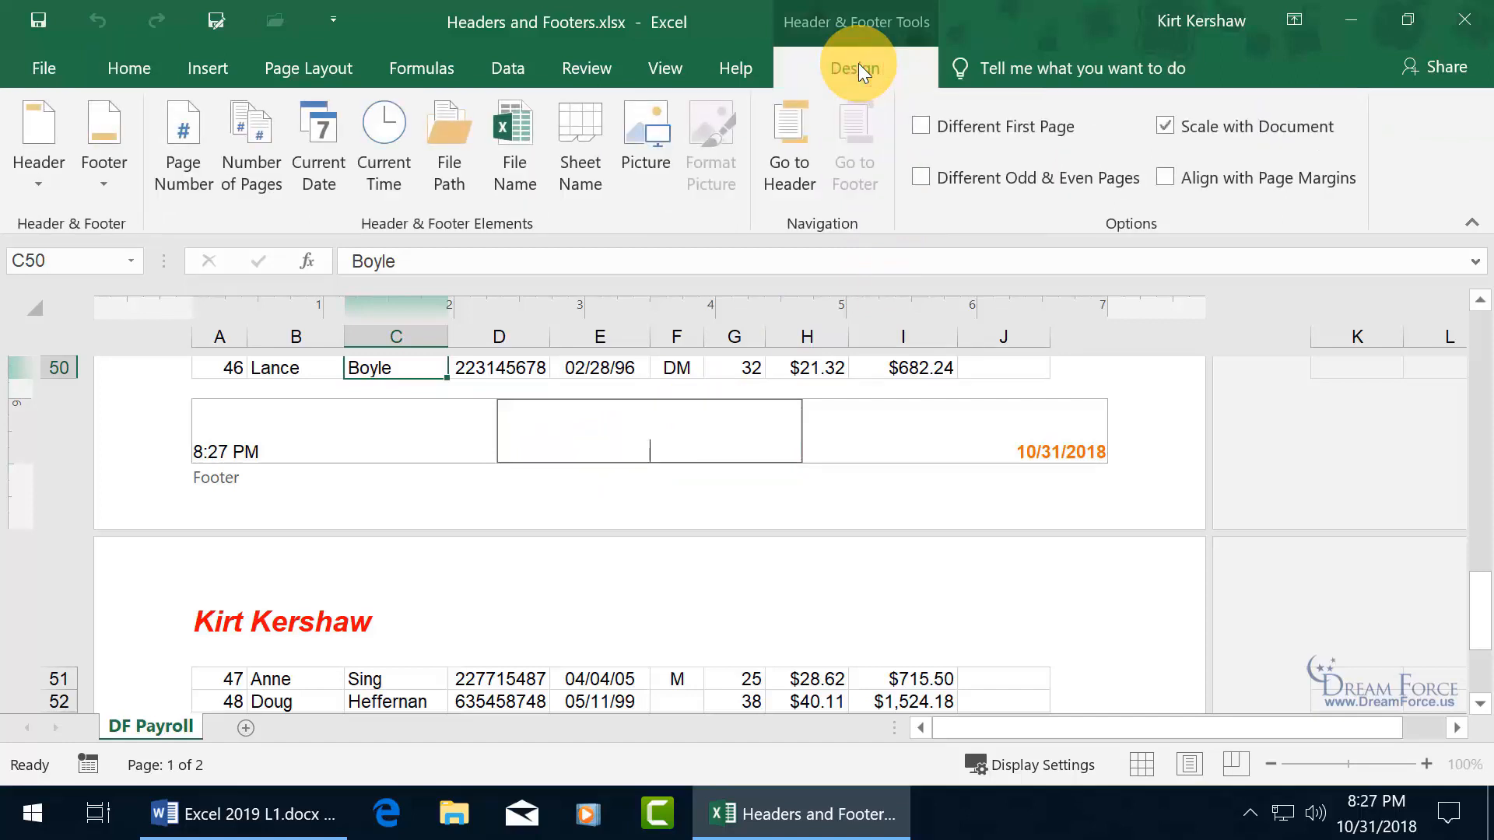
pyautogui.click(197, 177)
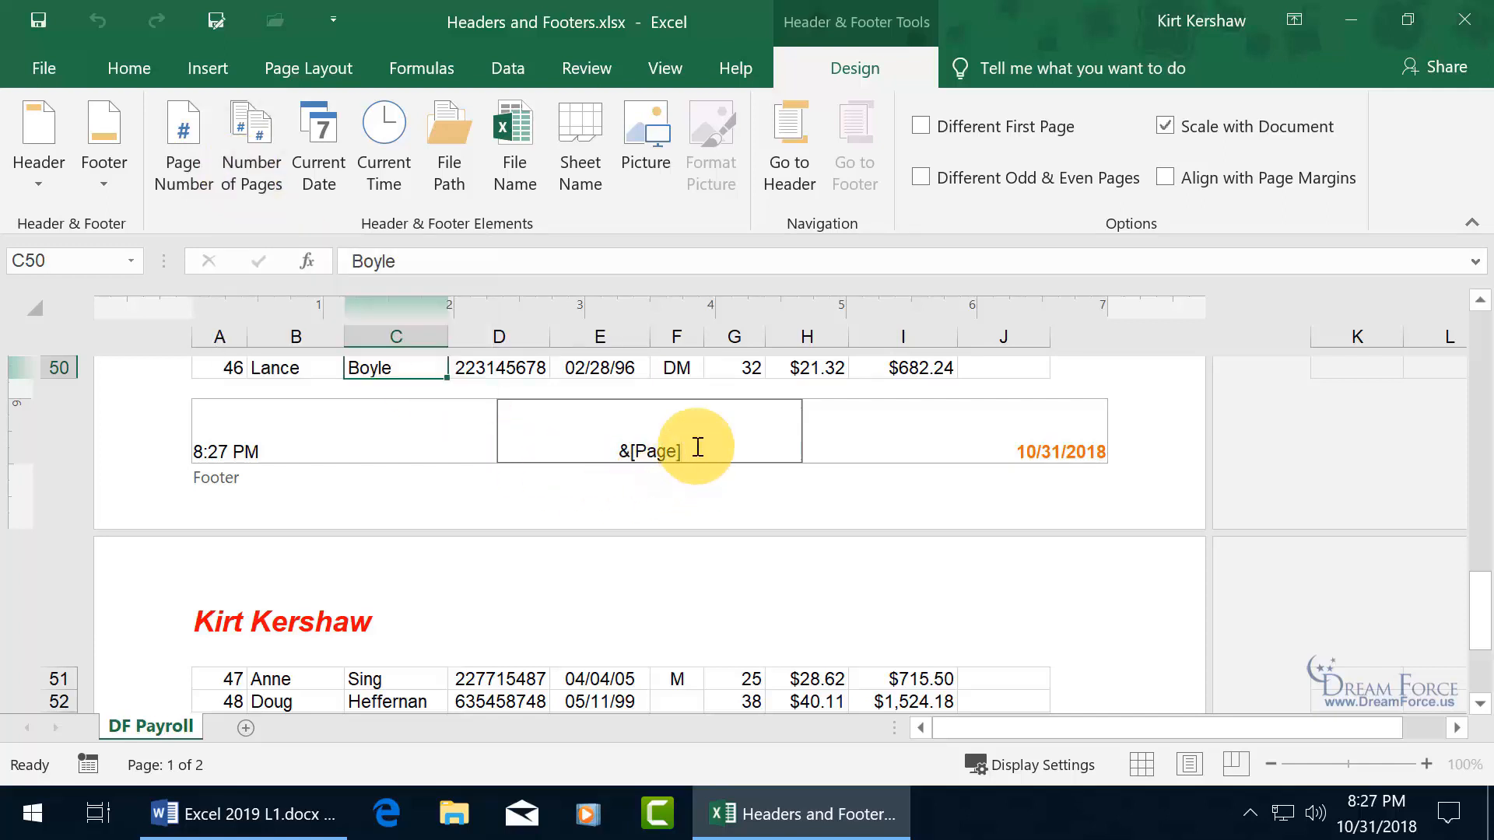
pyautogui.write('of')
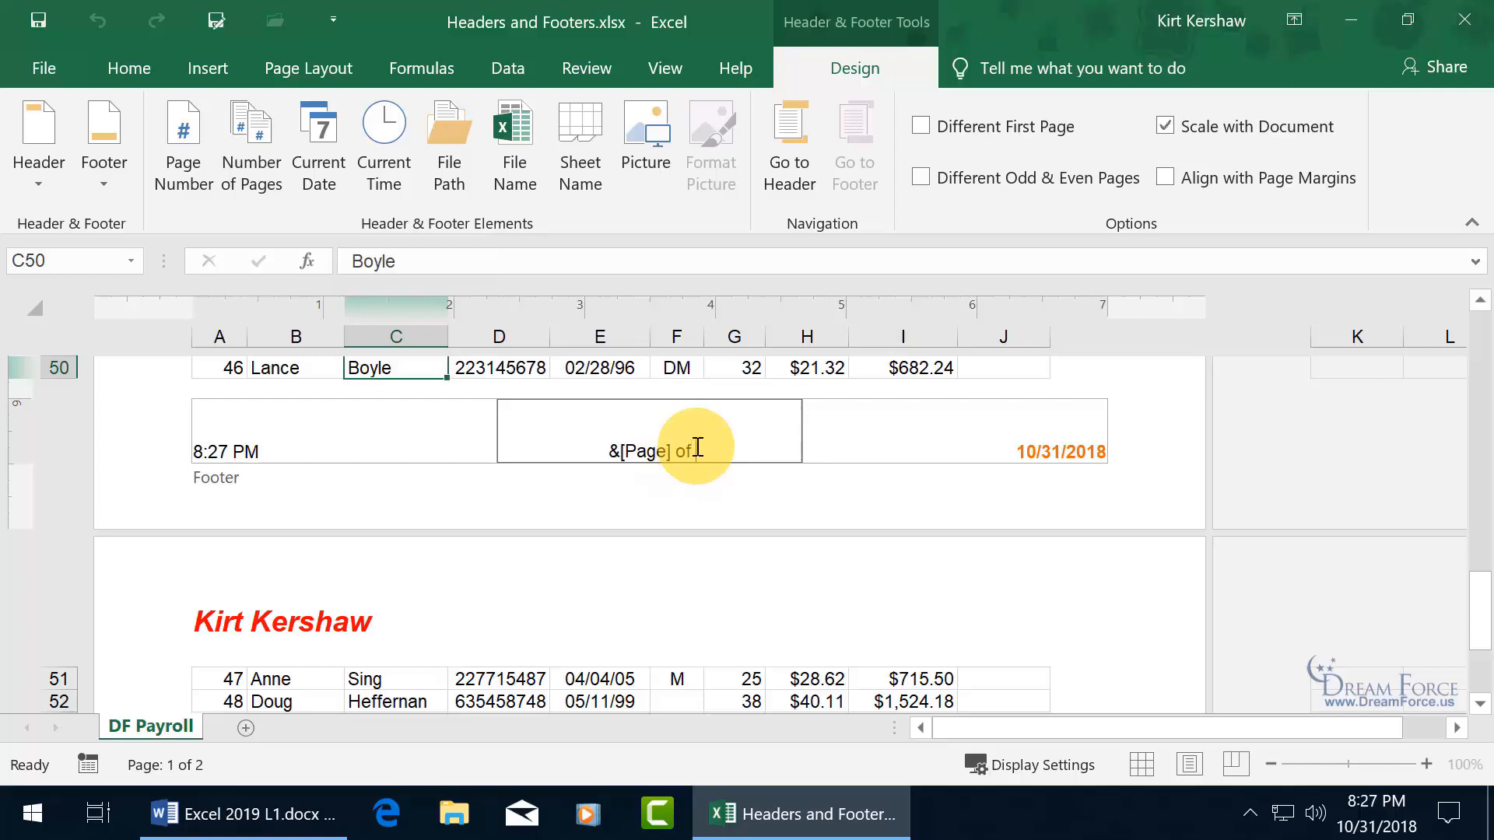
pyautogui.click(262, 165)
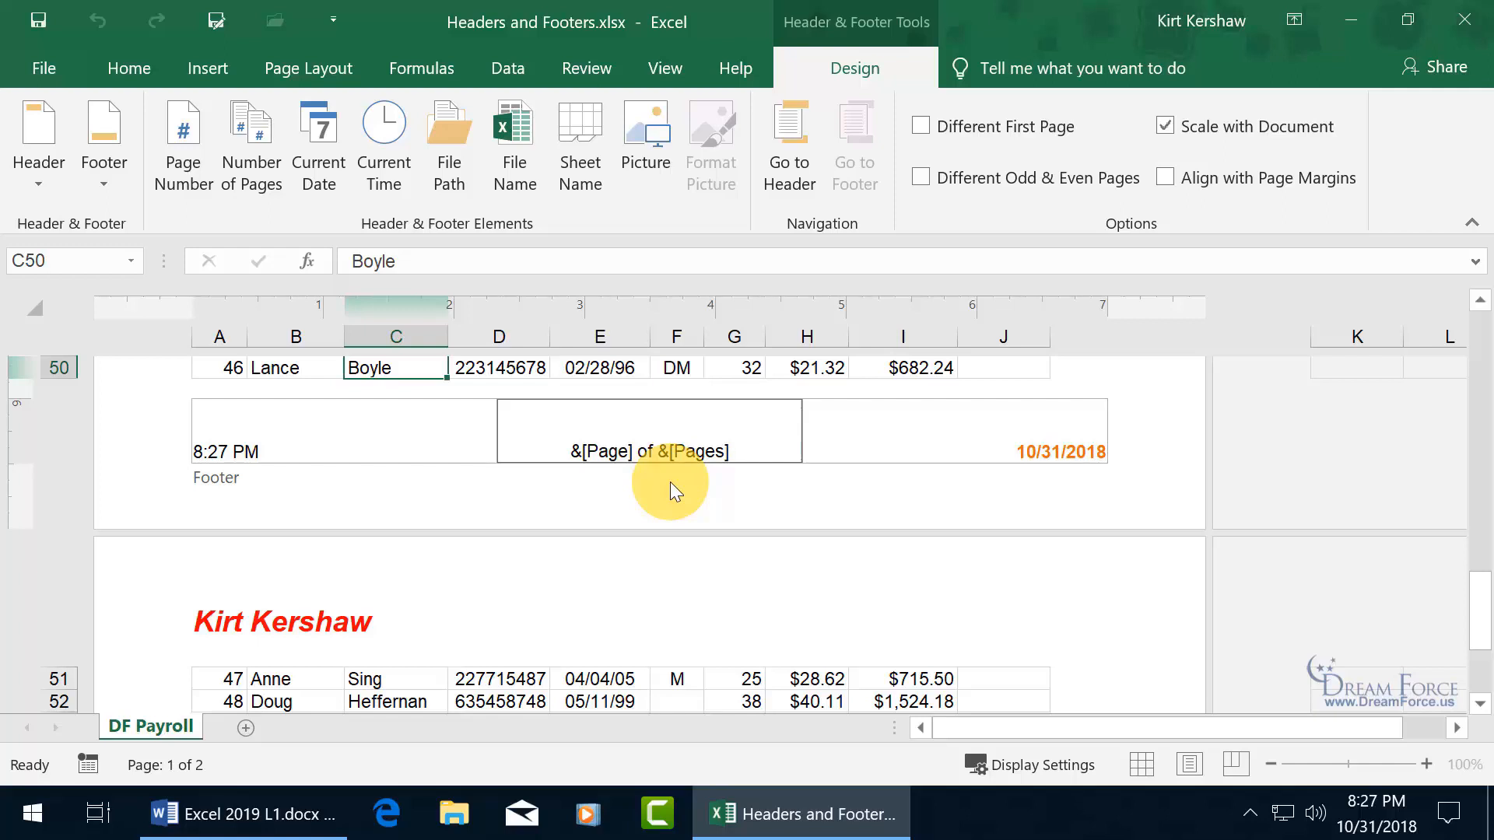
pyautogui.click(674, 366)
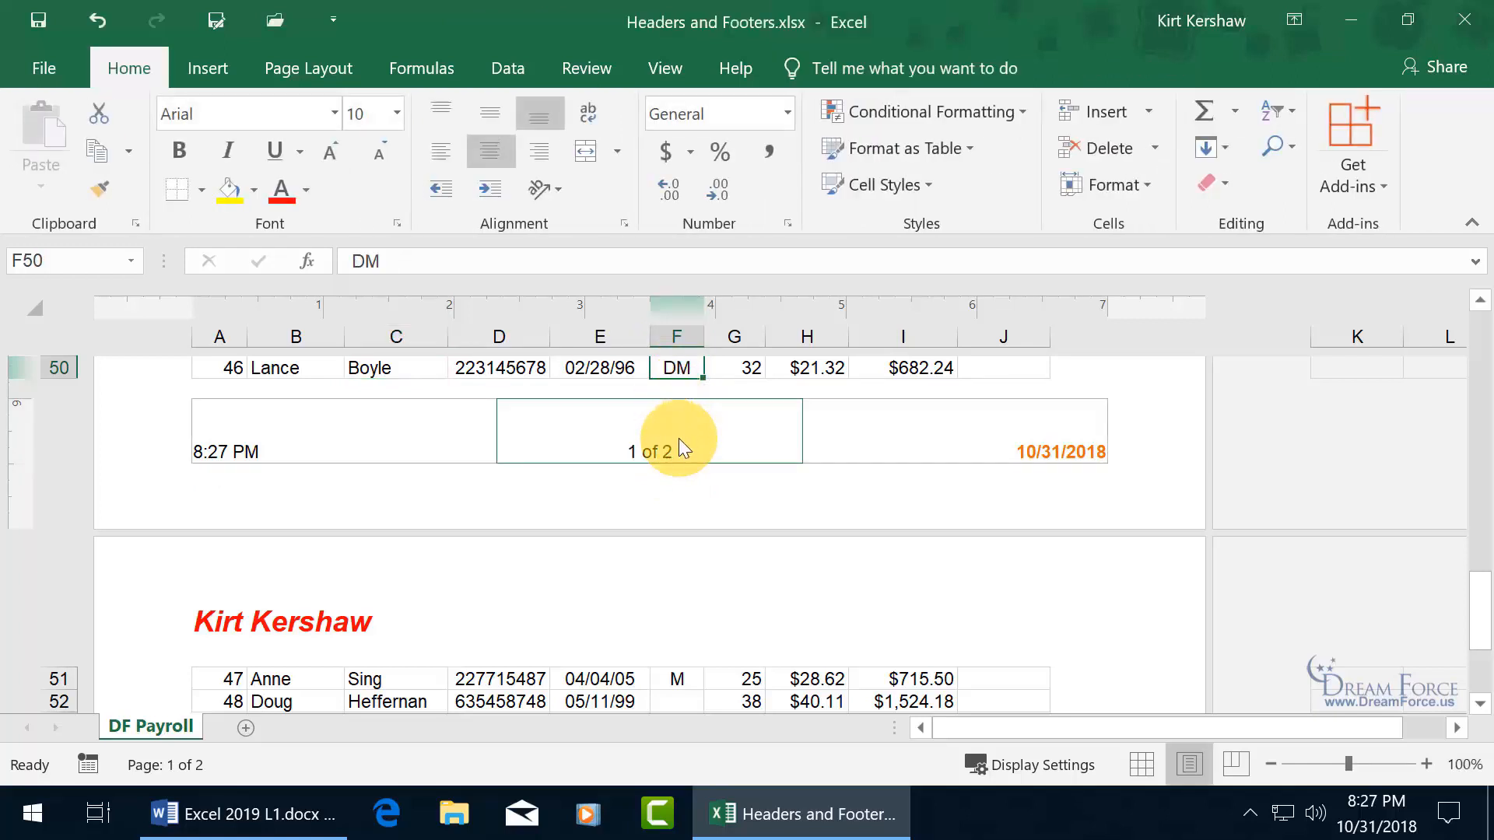
# Toggle Different First Page and Different Odd & Even Pages on, then back off
pyautogui.click(740, 446)
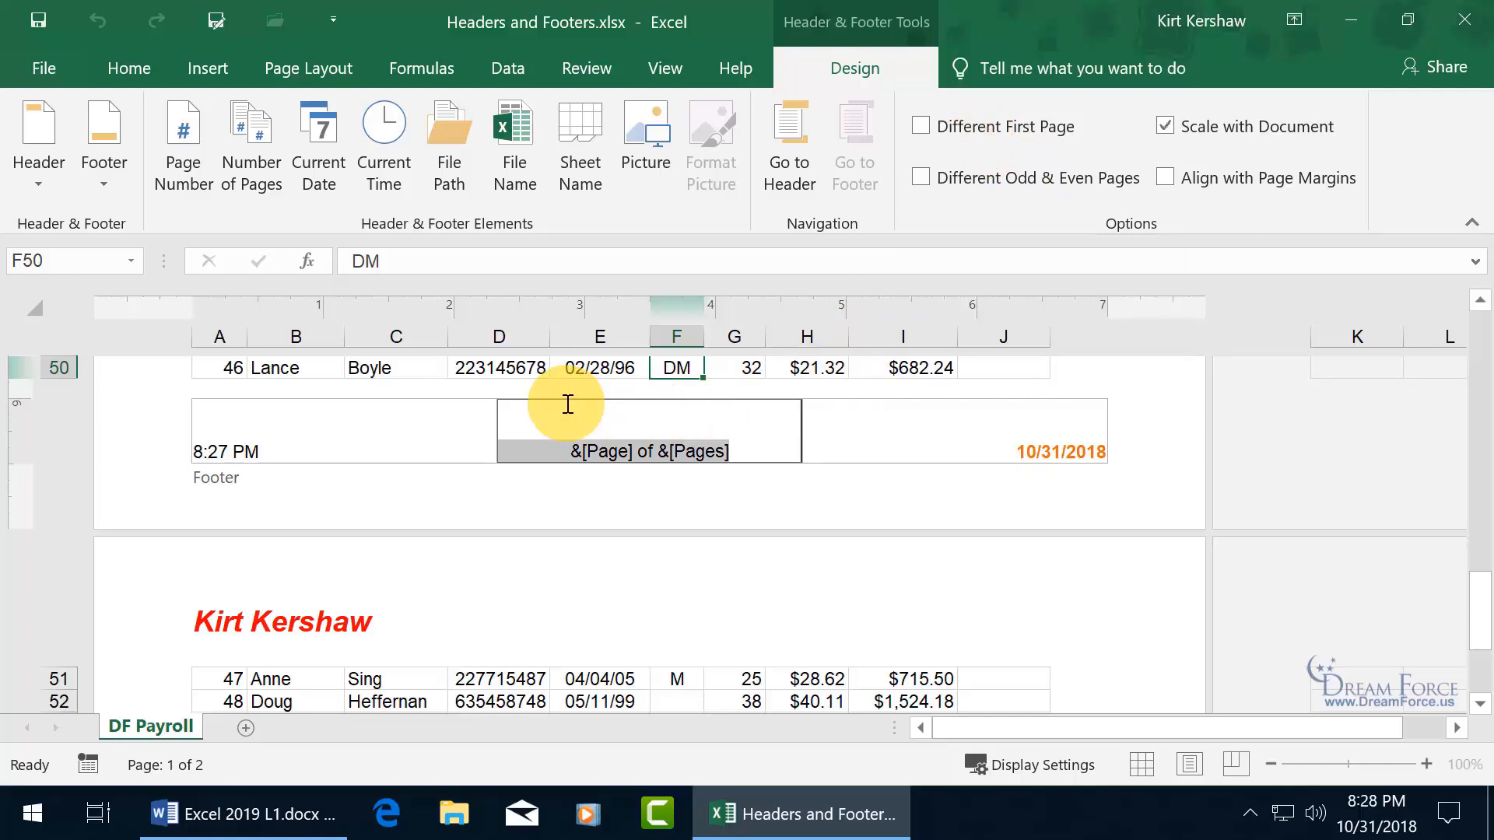
pyautogui.click(920, 133)
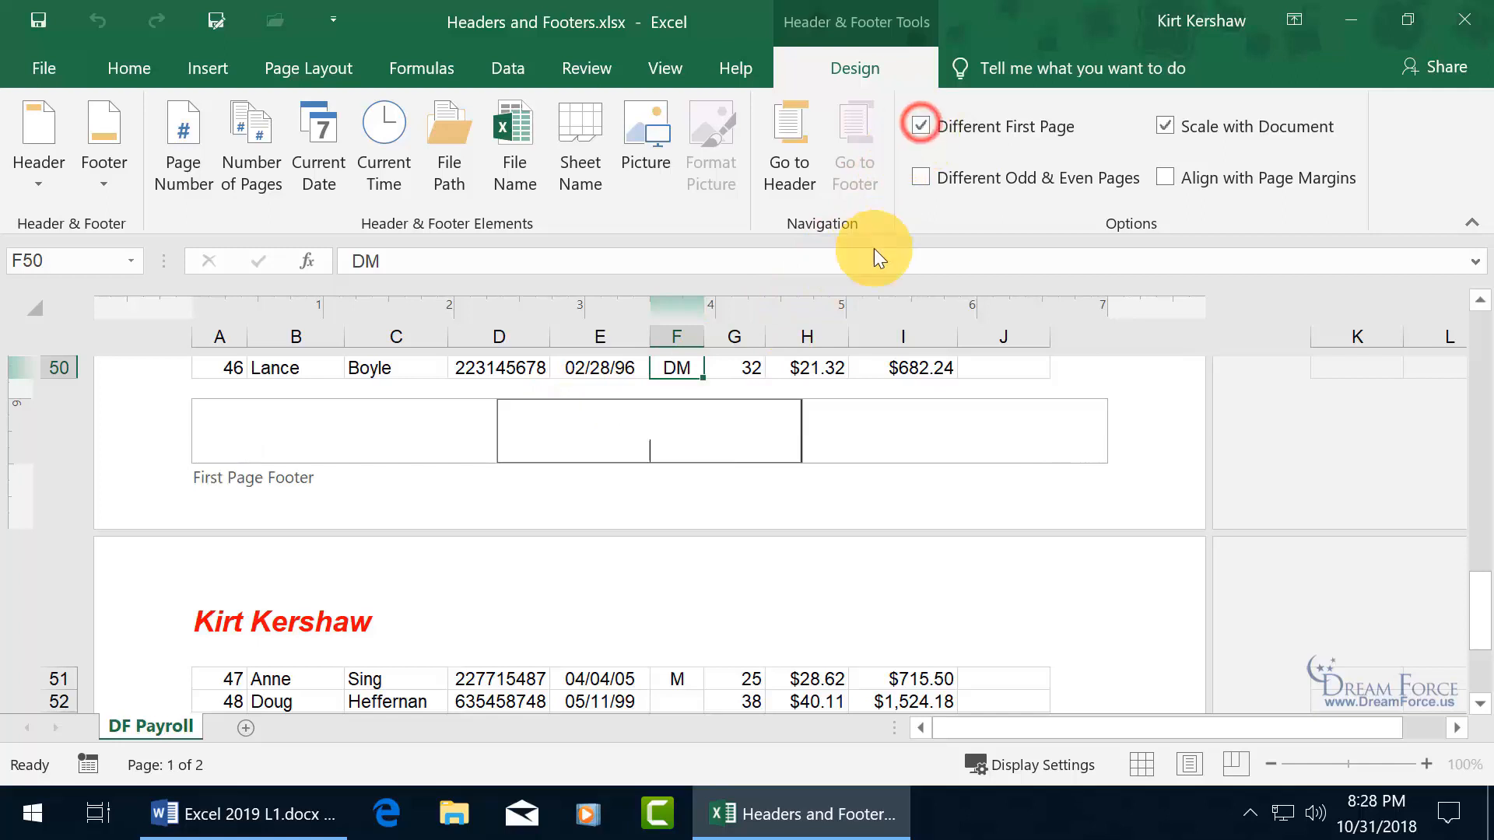
pyautogui.click(707, 436)
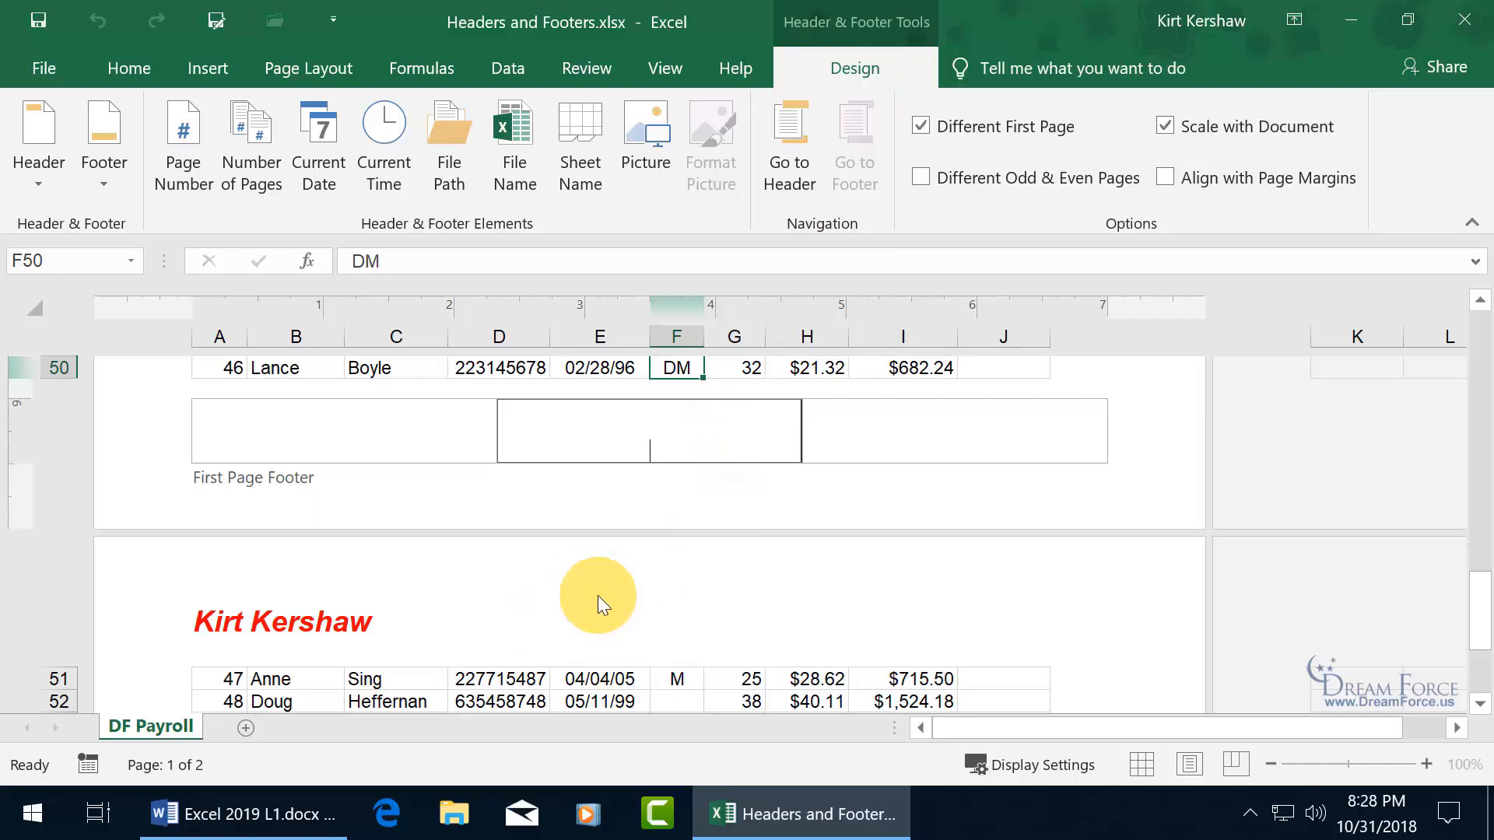
pyautogui.click(920, 127)
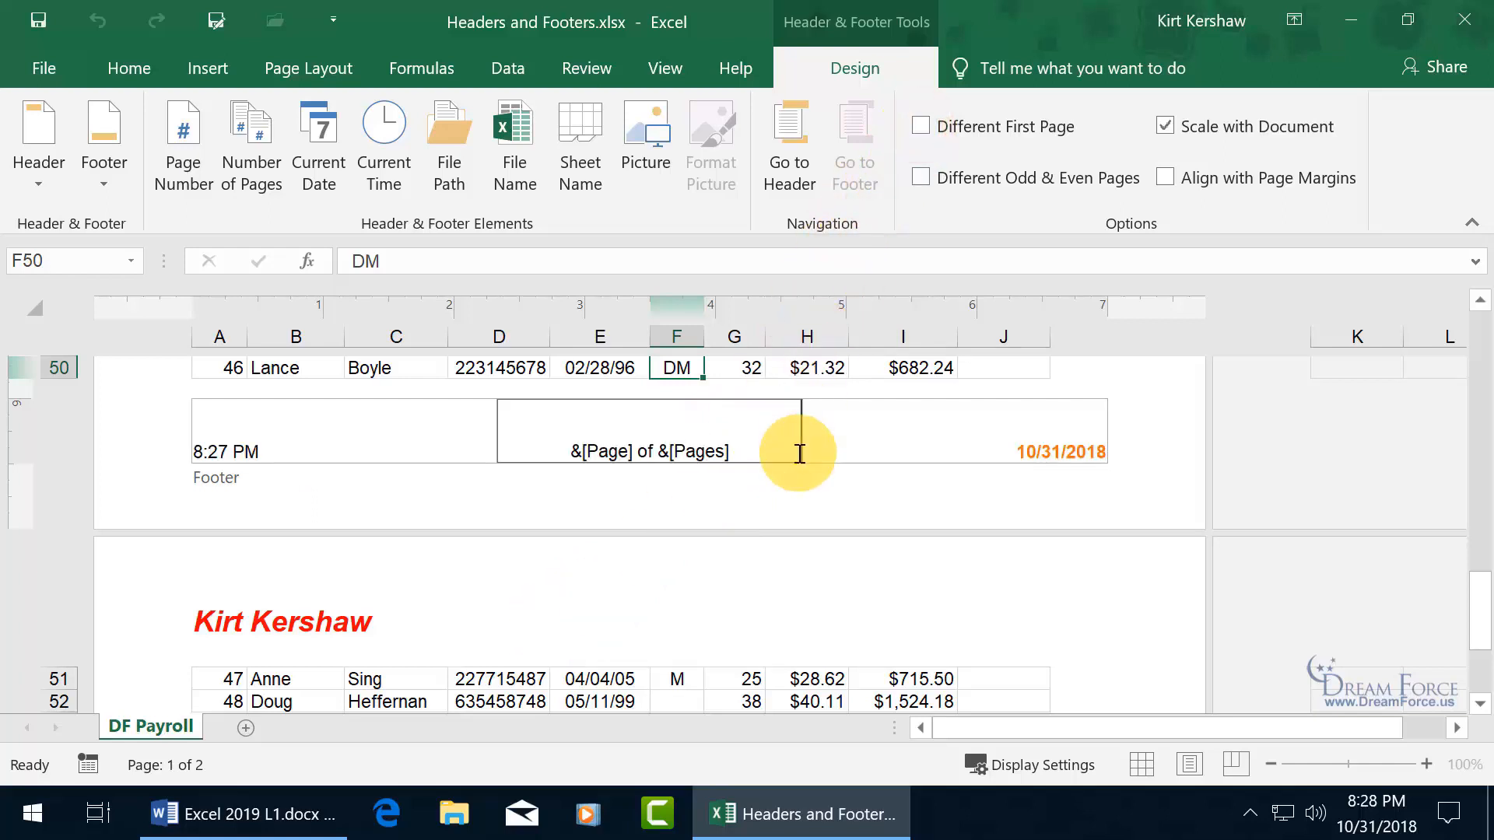
pyautogui.click(927, 179)
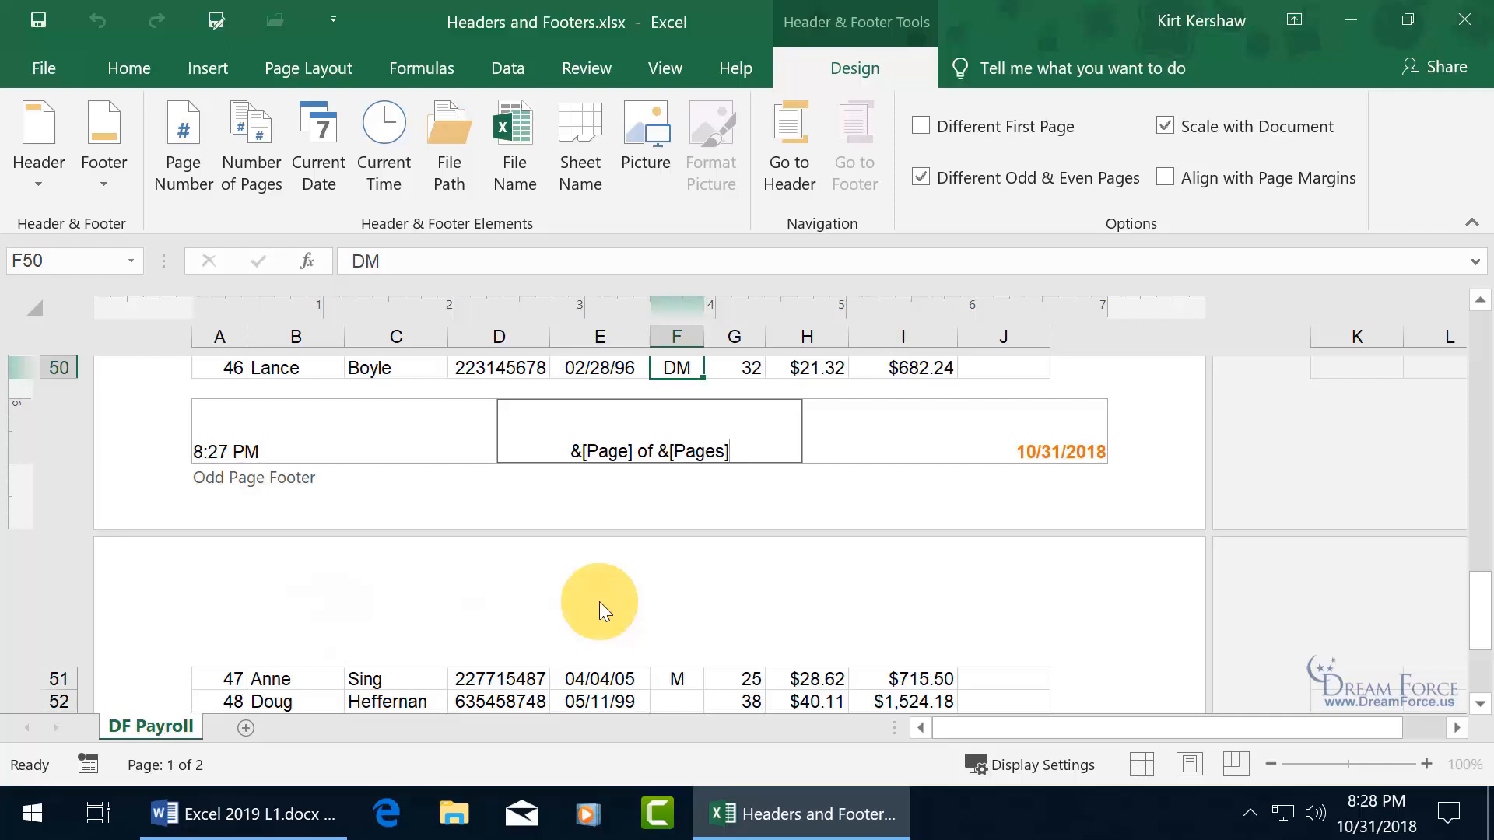
pyautogui.click(923, 175)
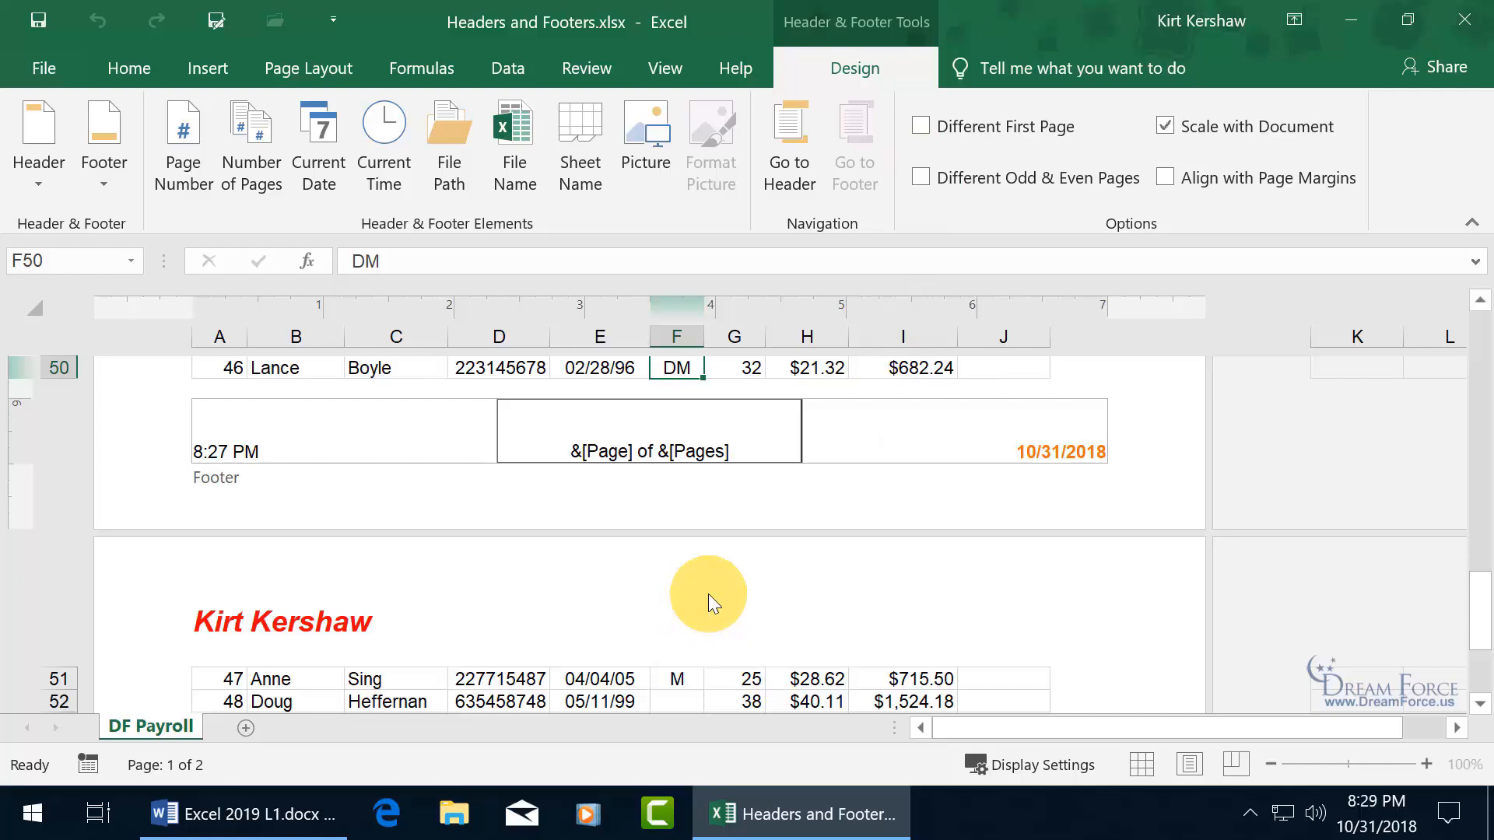
# Return the payroll sheet to Normal view and scroll up to its title rows
pyautogui.click(667, 63)
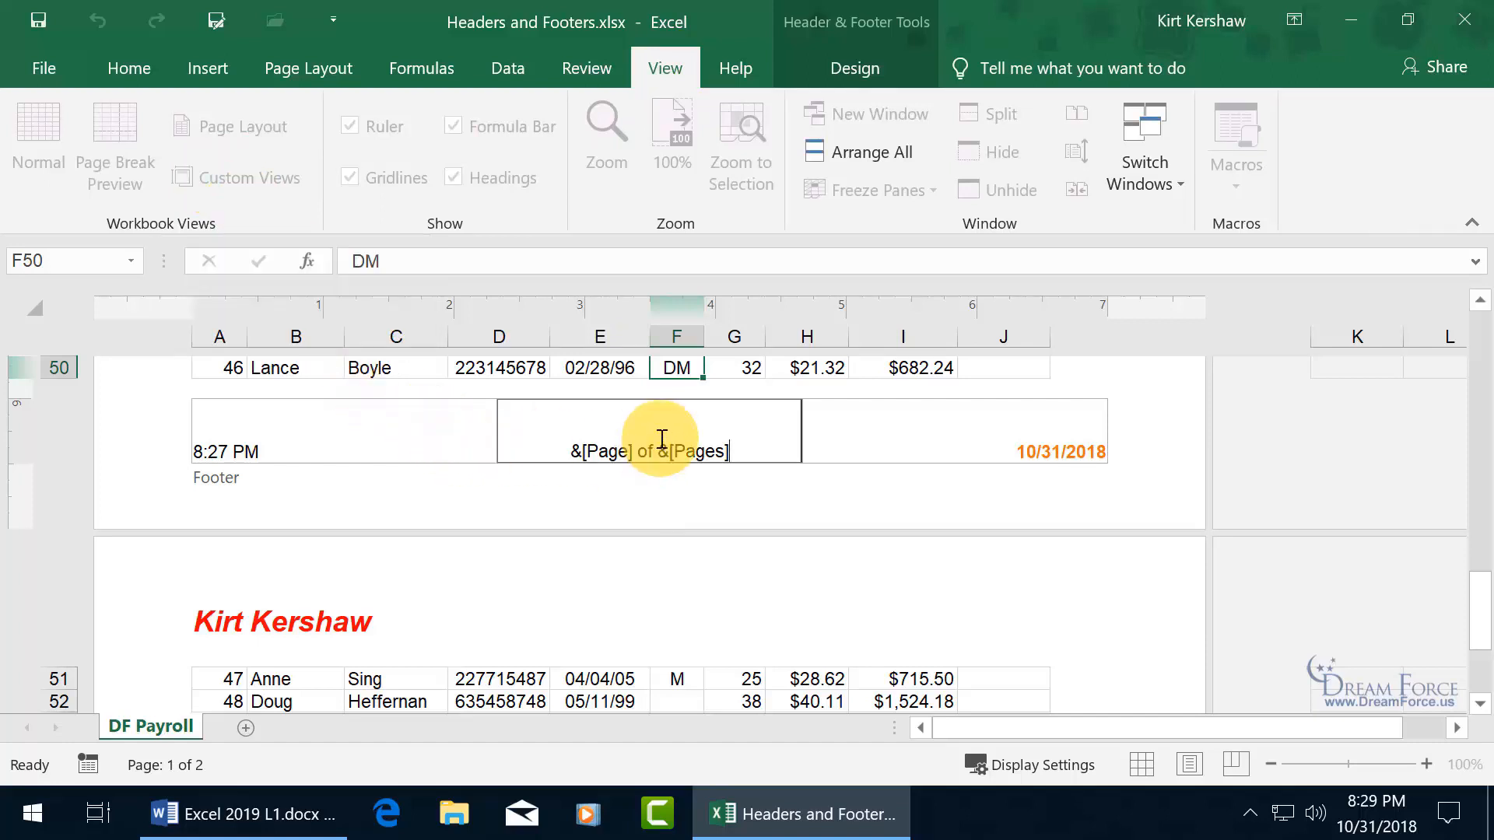
pyautogui.click(610, 369)
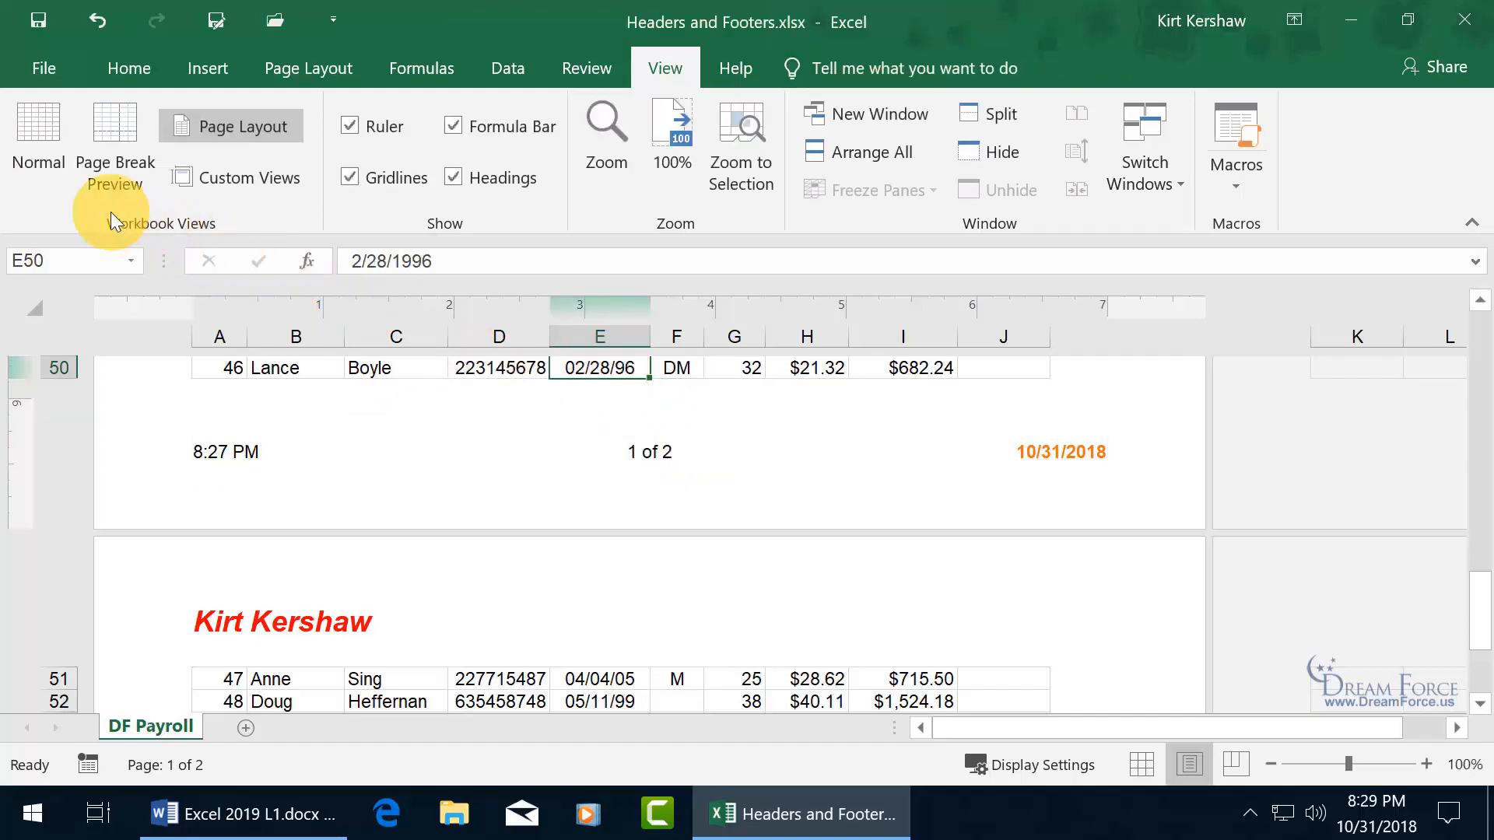
pyautogui.click(38, 148)
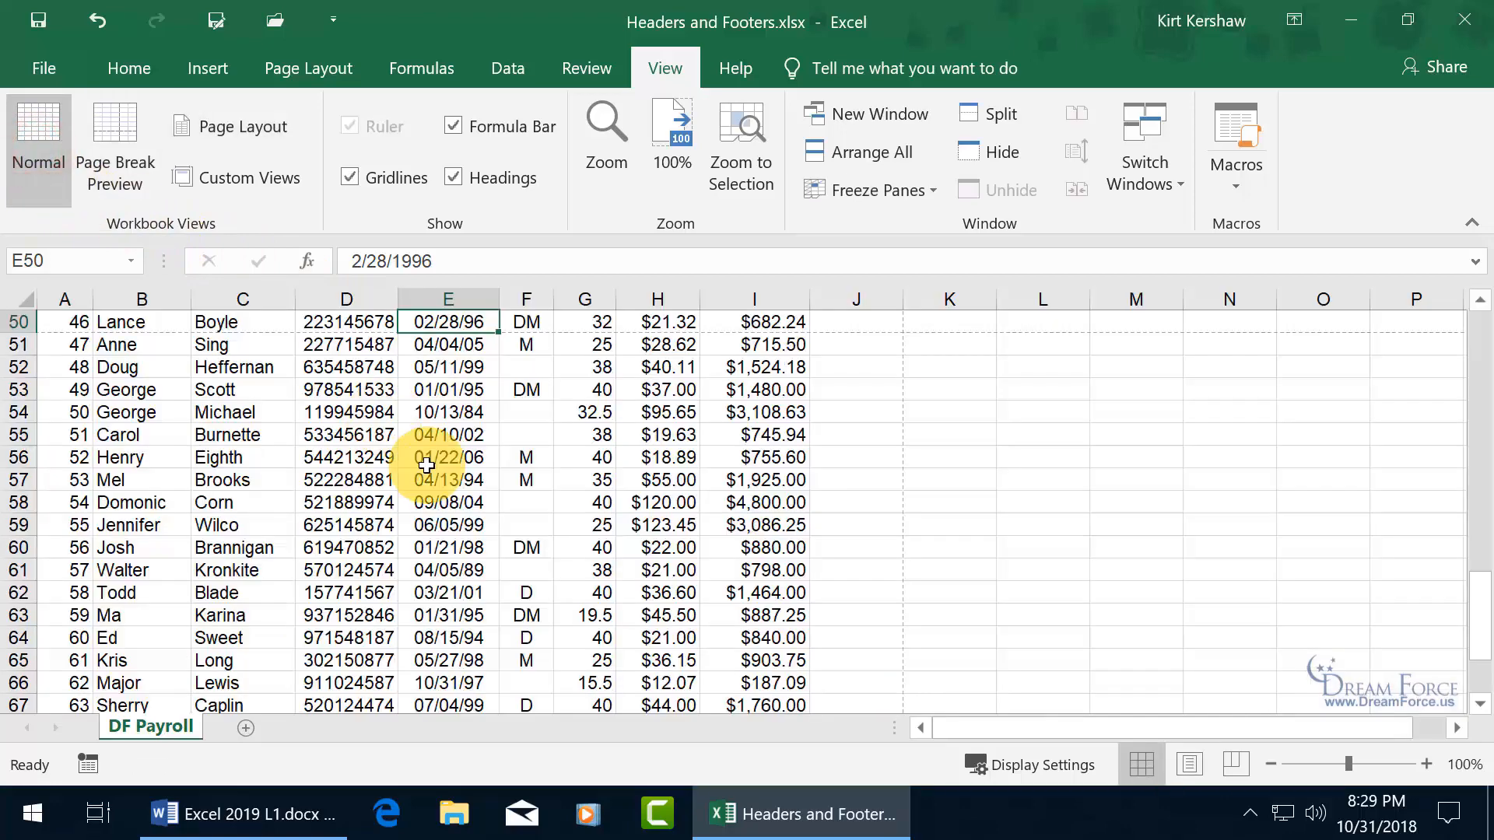
pyautogui.scroll(2, 426, 465)
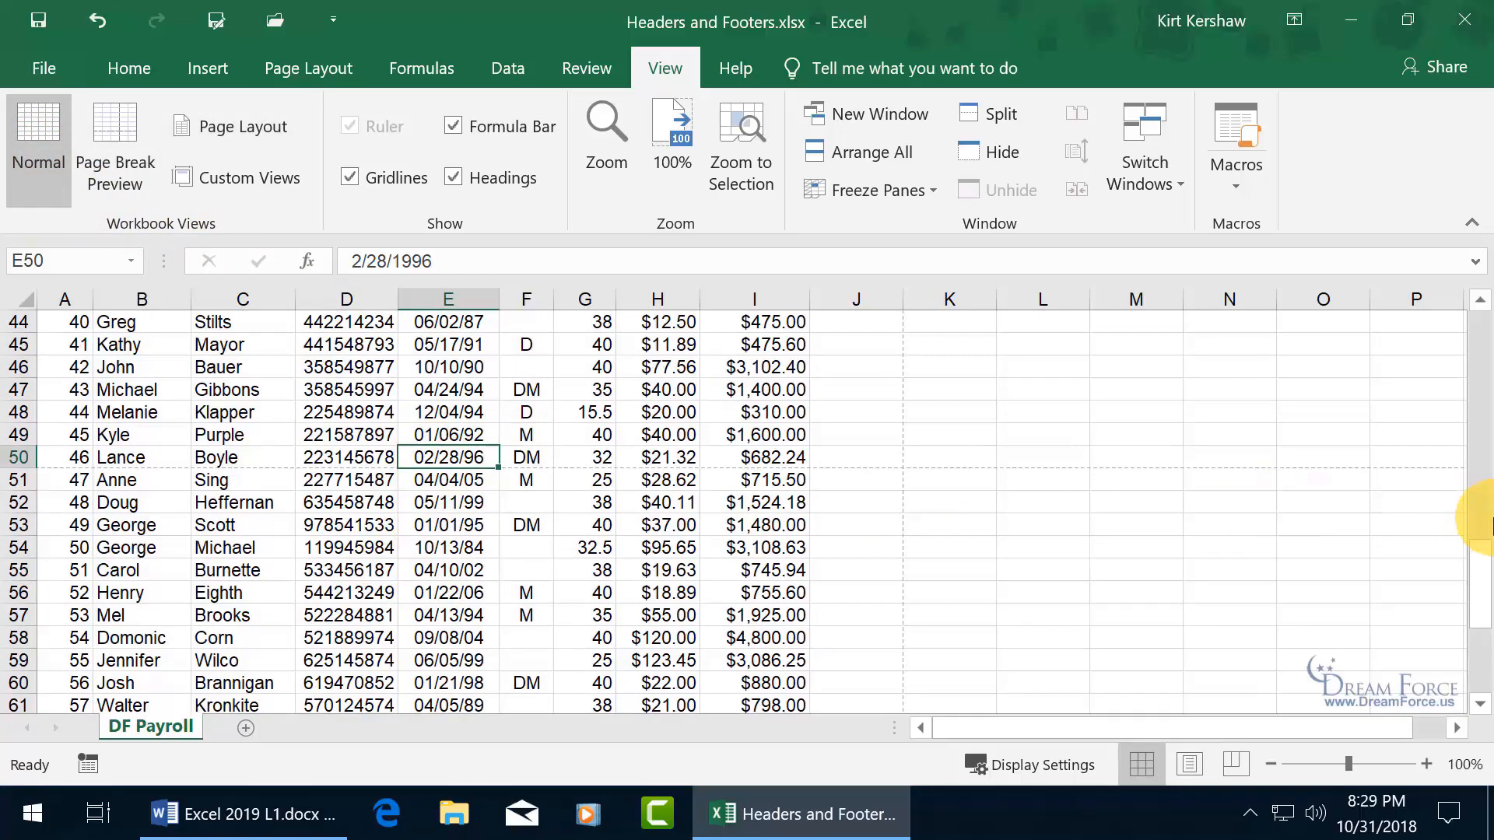
pyautogui.moveTo(1488, 526); pyautogui.dragTo(1470, 293)
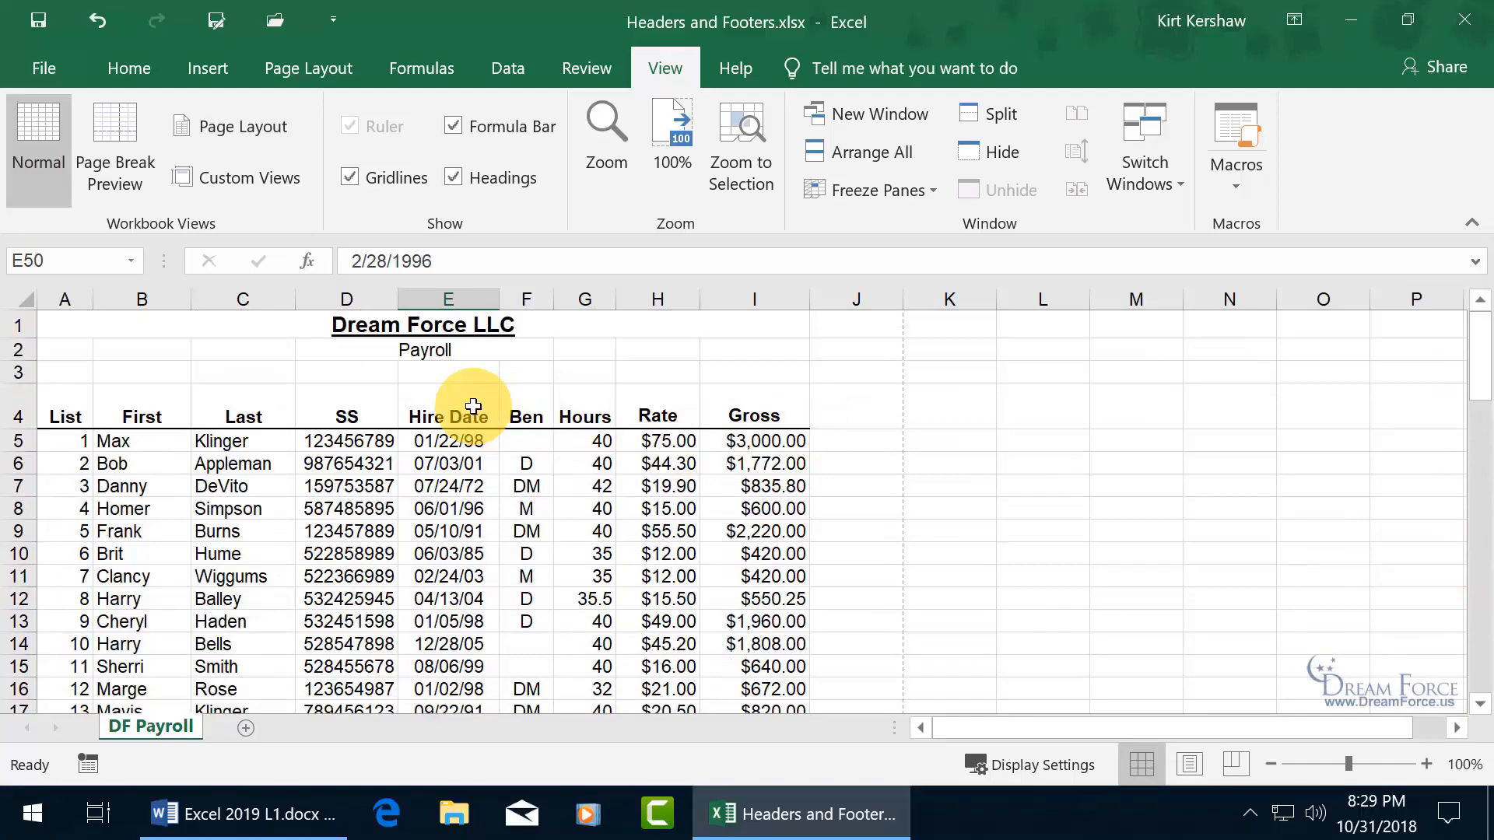
# Preview both printed payroll pages in File > Print, including page 2
pyautogui.click(44, 67)
pyautogui.click(63, 465)
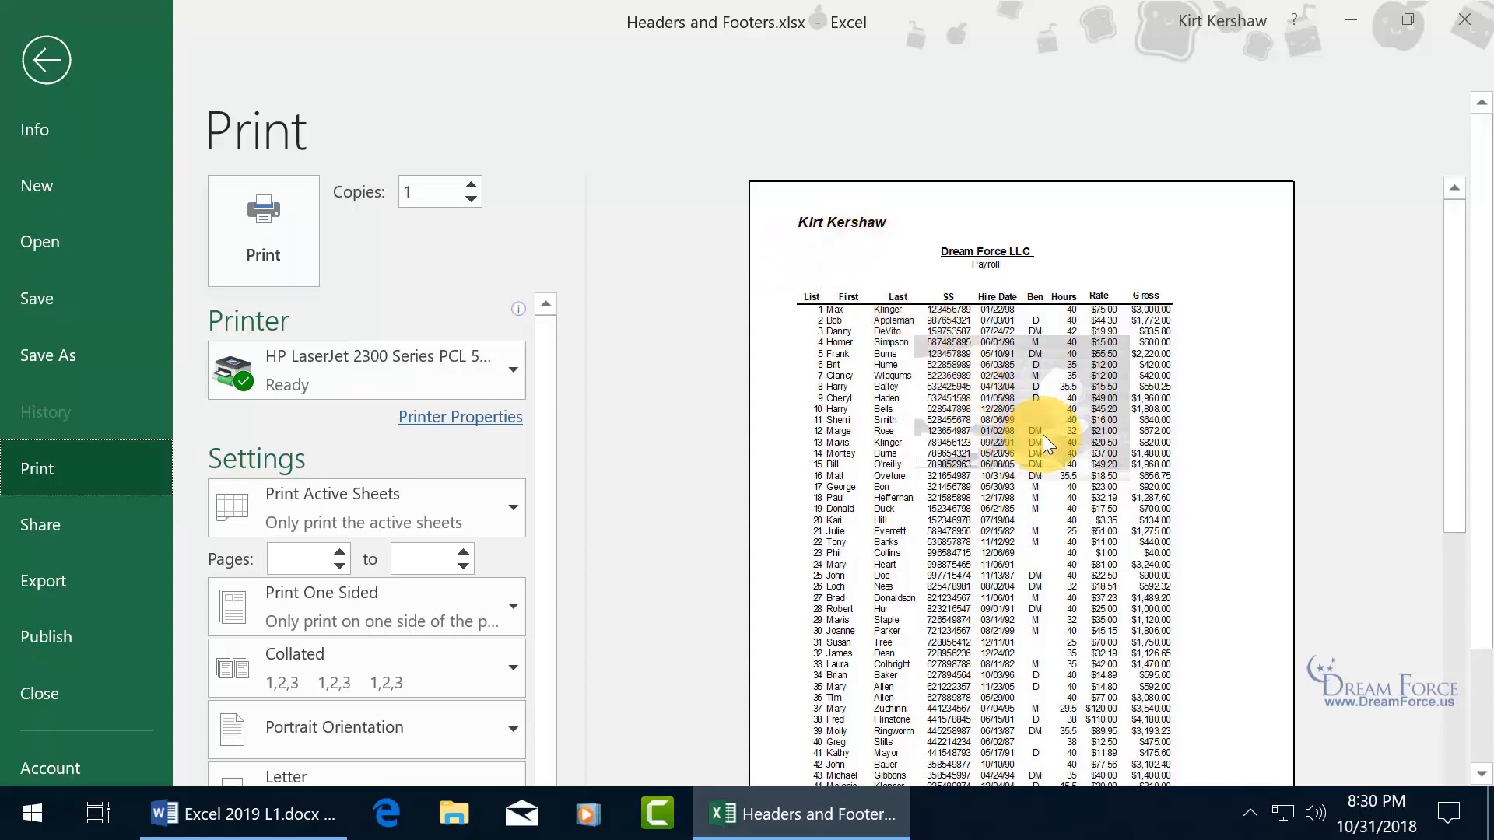
pyautogui.moveTo(1460, 433); pyautogui.dragTo(1478, 652)
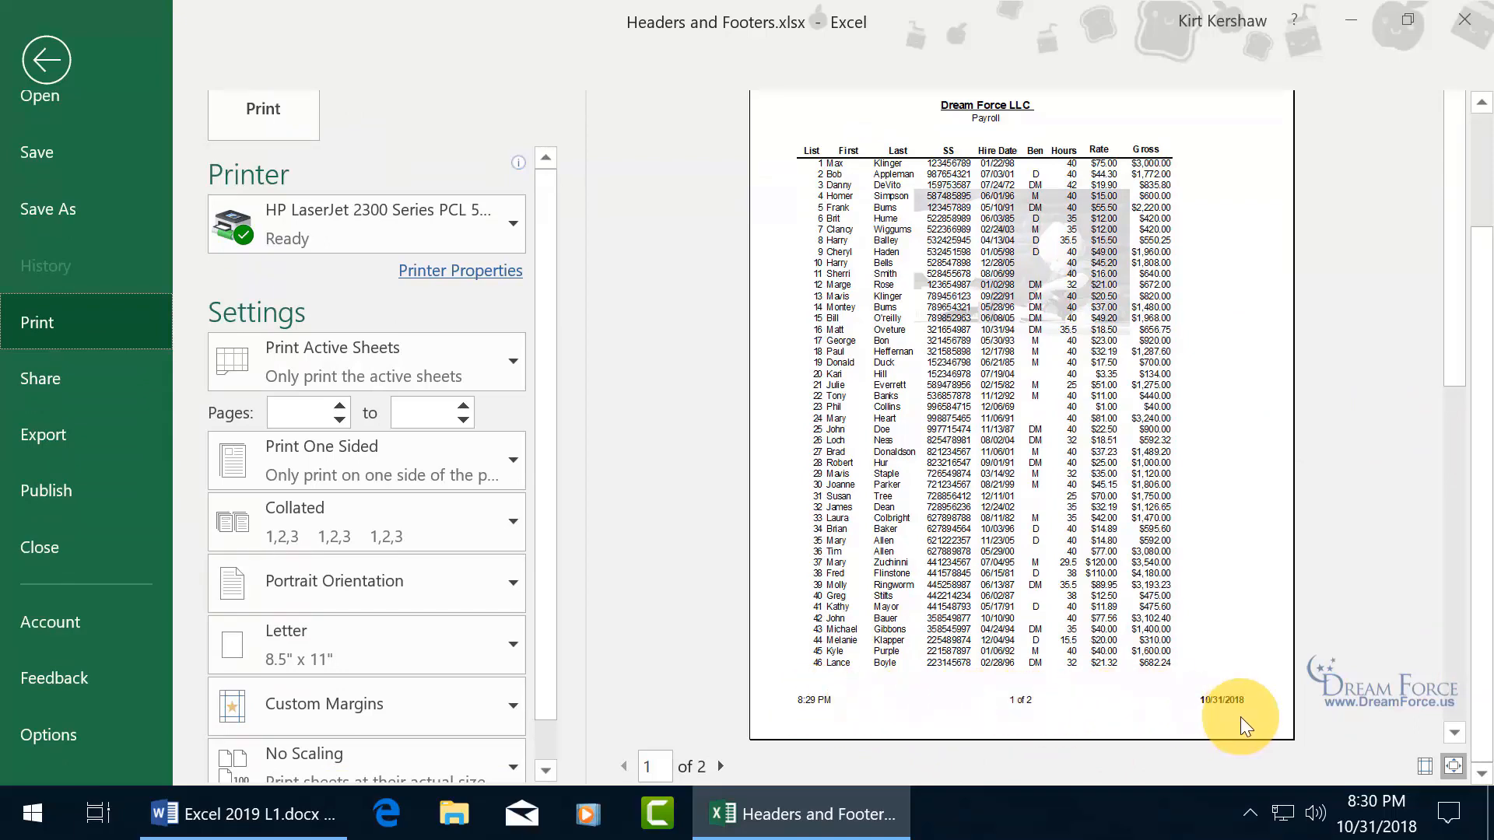
pyautogui.click(722, 767)
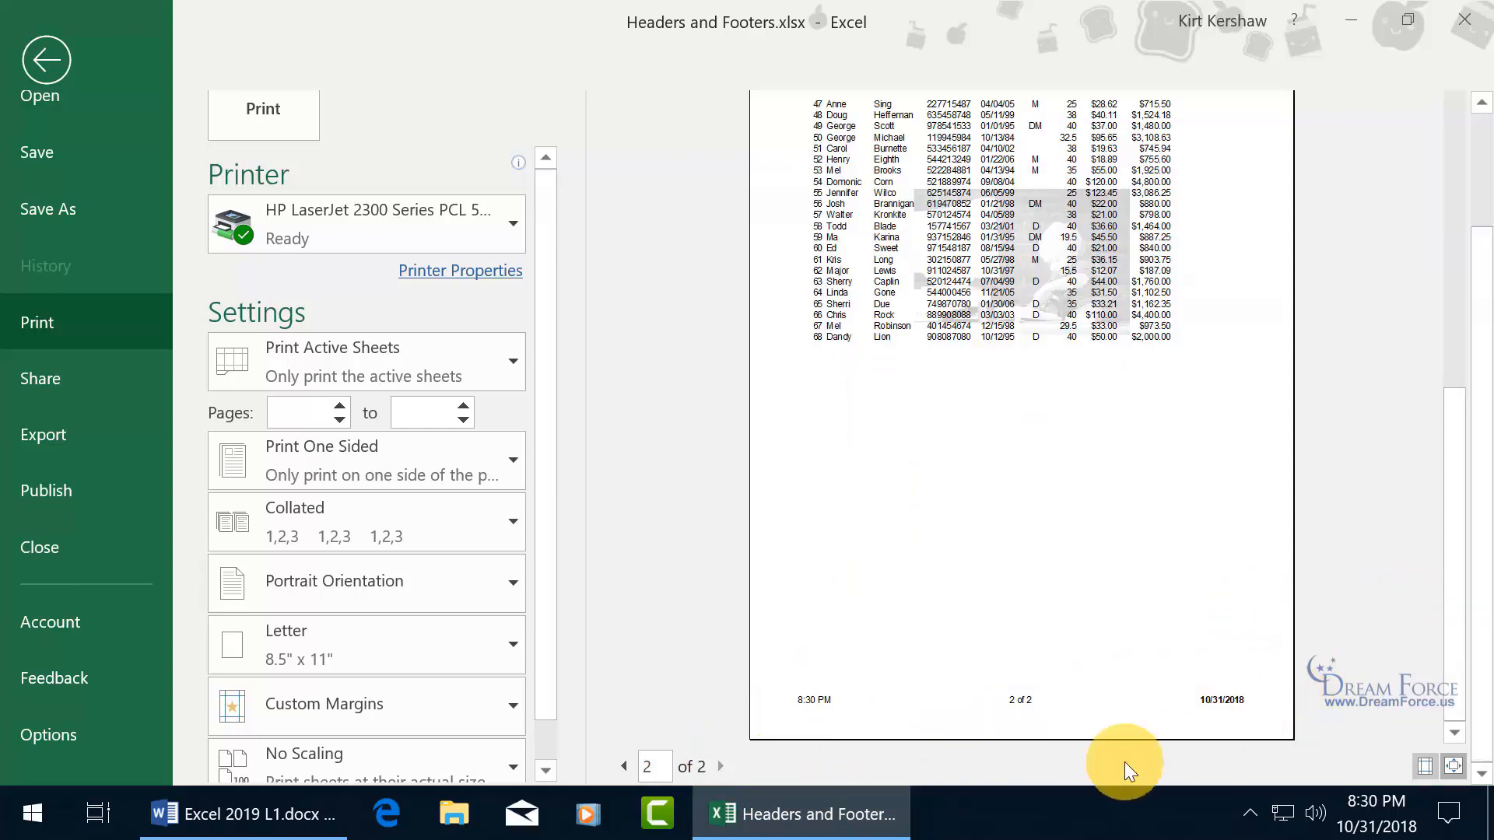
pyautogui.moveTo(1482, 663); pyautogui.dragTo(1450, 474)
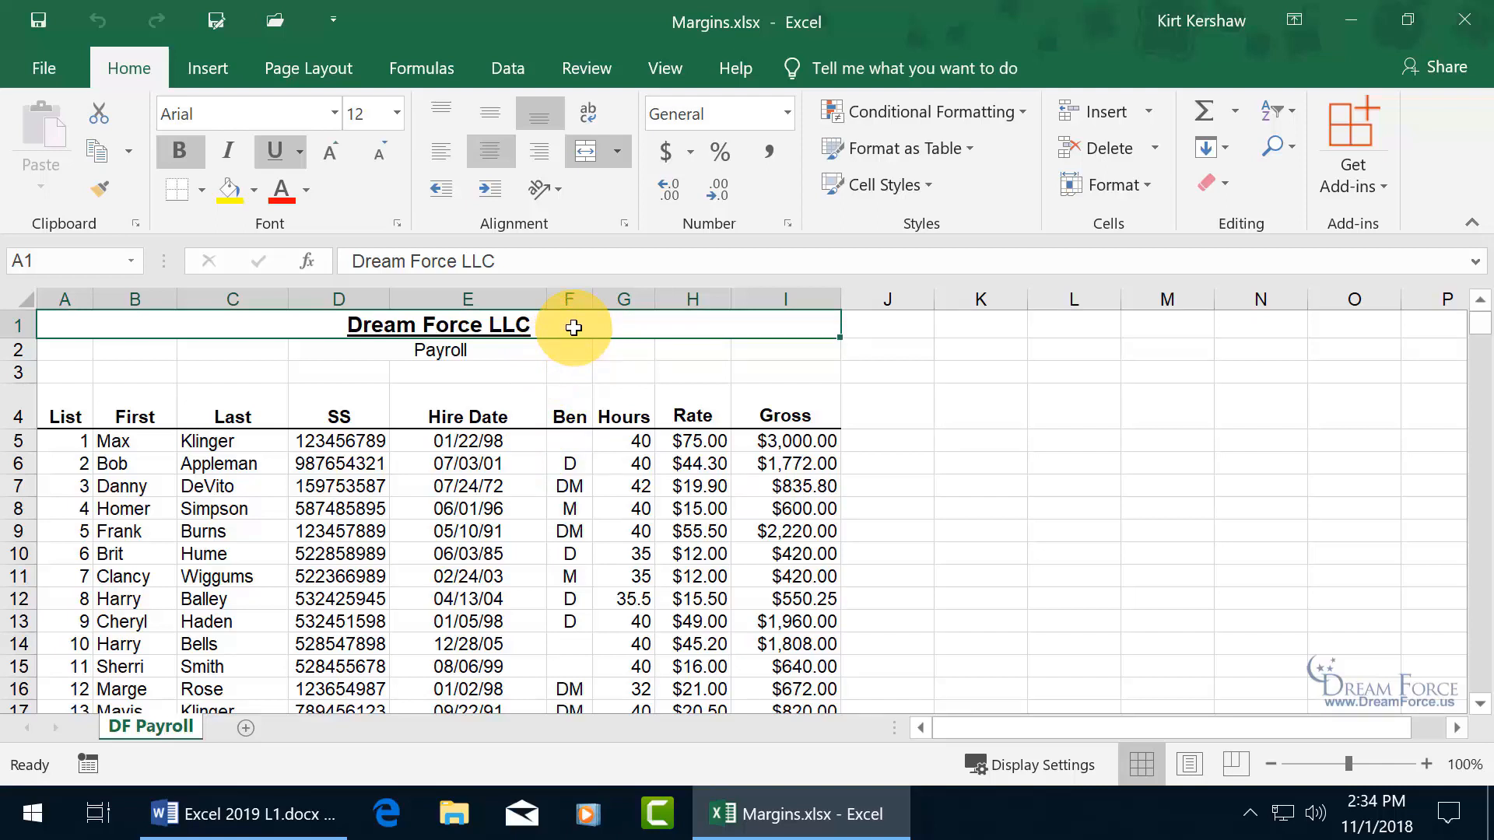
# Open Print preview for the Margins payroll and scroll the settings to reveal Page Setup
pyautogui.click(46, 72)
pyautogui.click(41, 467)
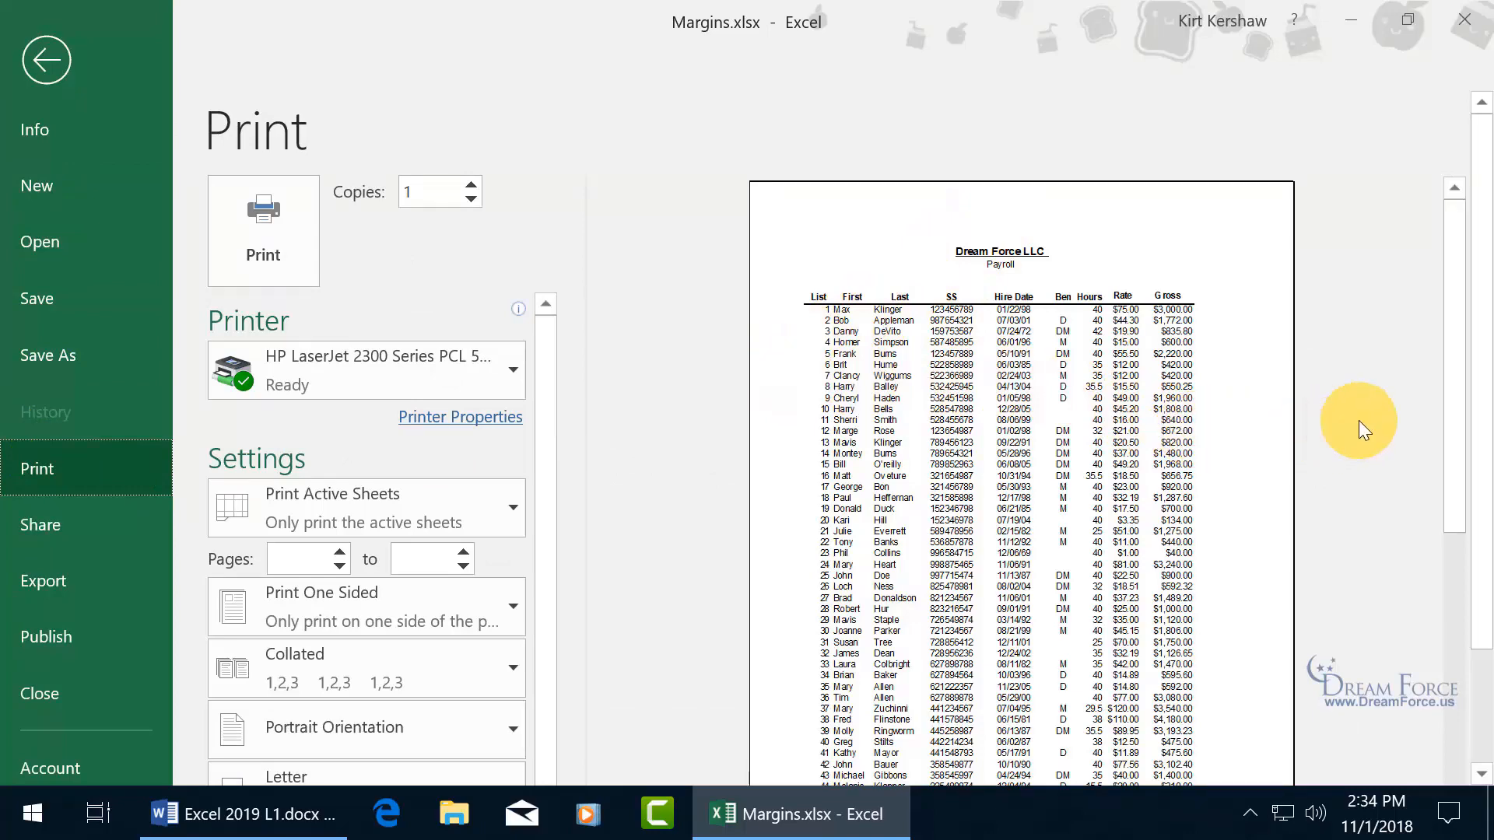
pyautogui.moveTo(1477, 423); pyautogui.dragTo(1477, 617)
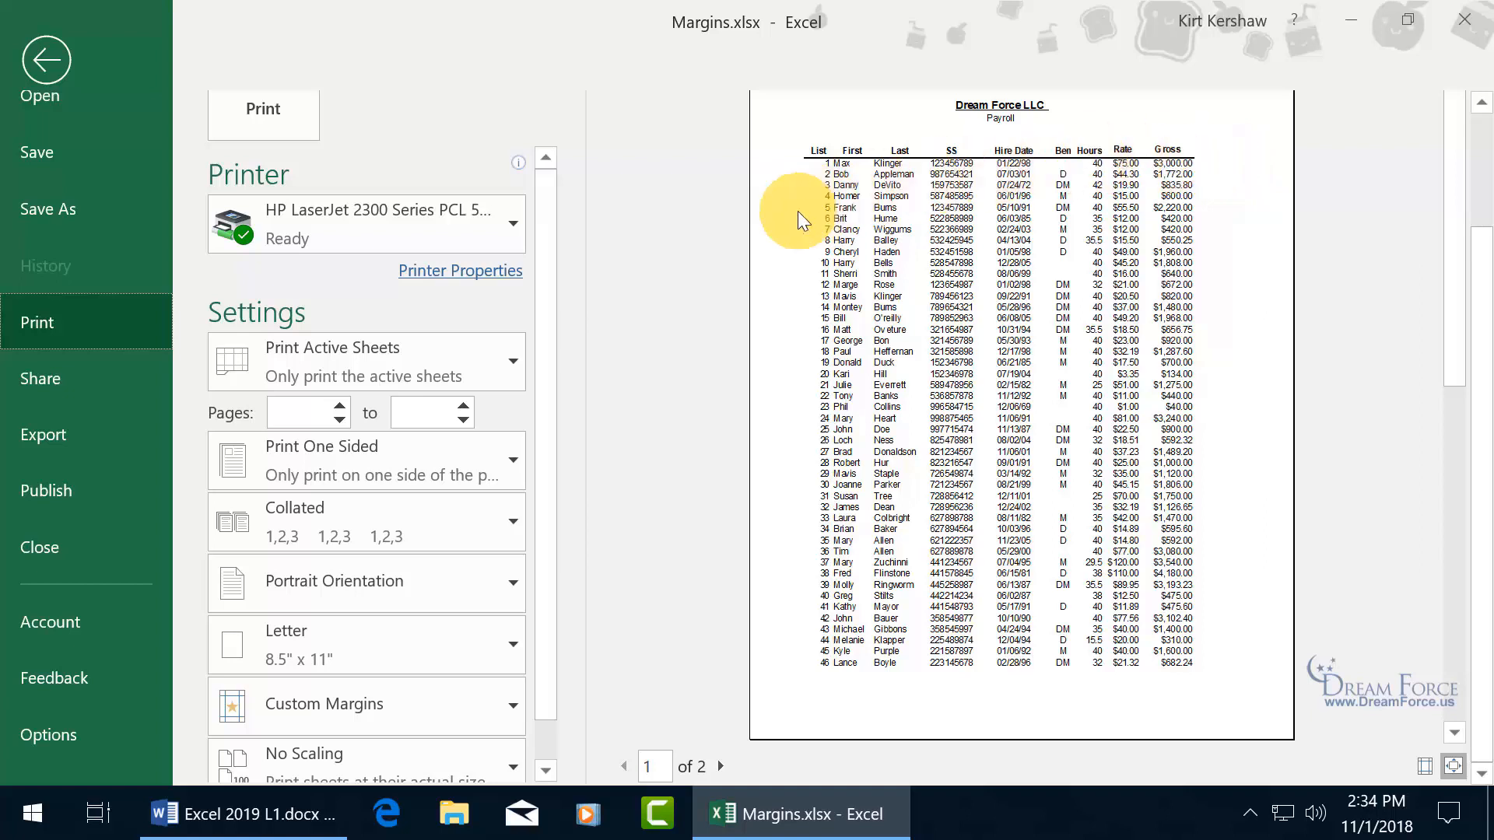
pyautogui.scroll(-1, 544, 344)
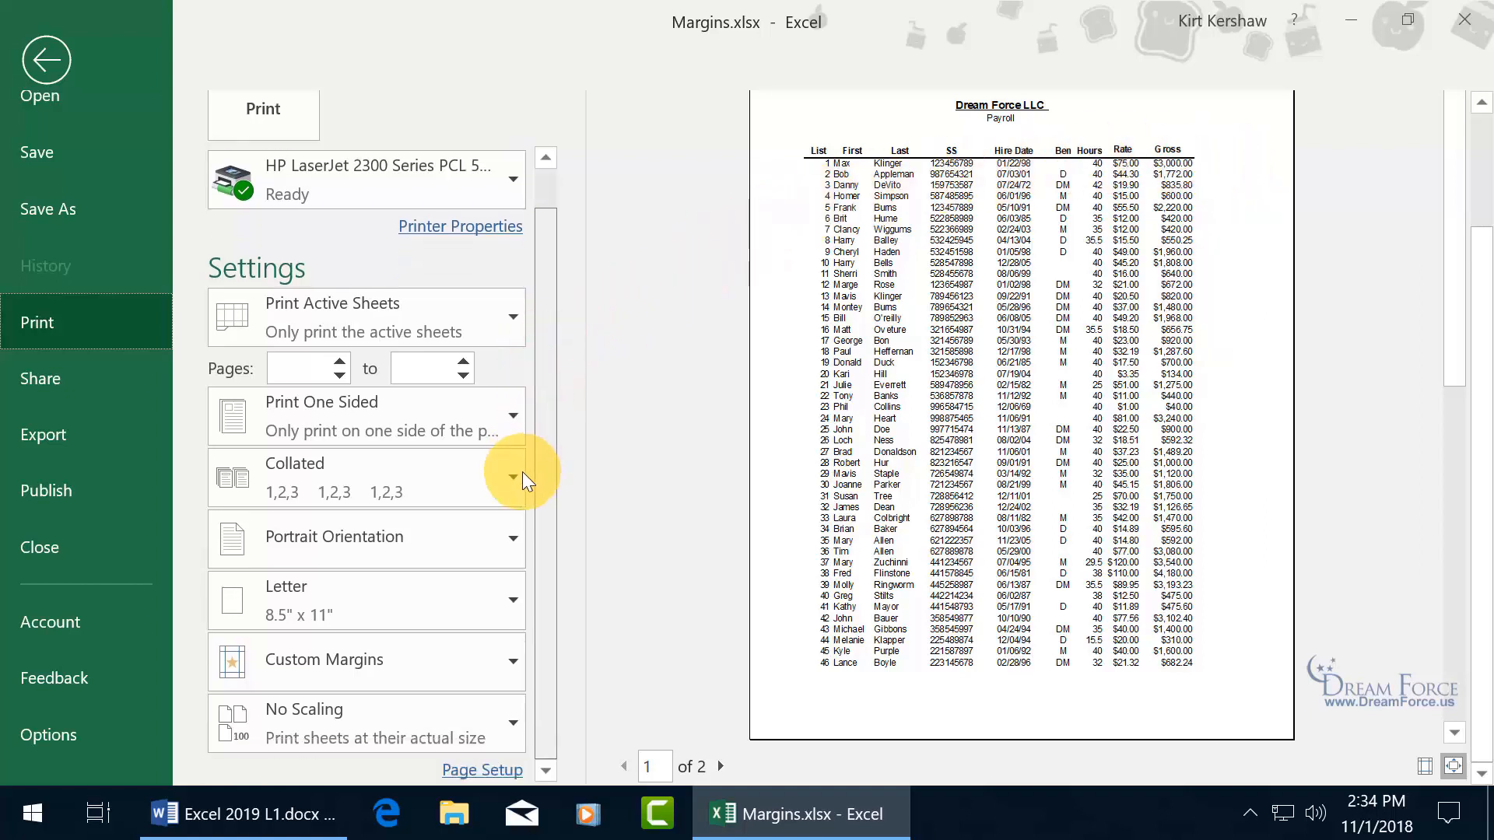
# In Page Setup, set the top margin to 3" and the left margin to 2.75", spreading the payroll over four pages
pyautogui.click(483, 770)
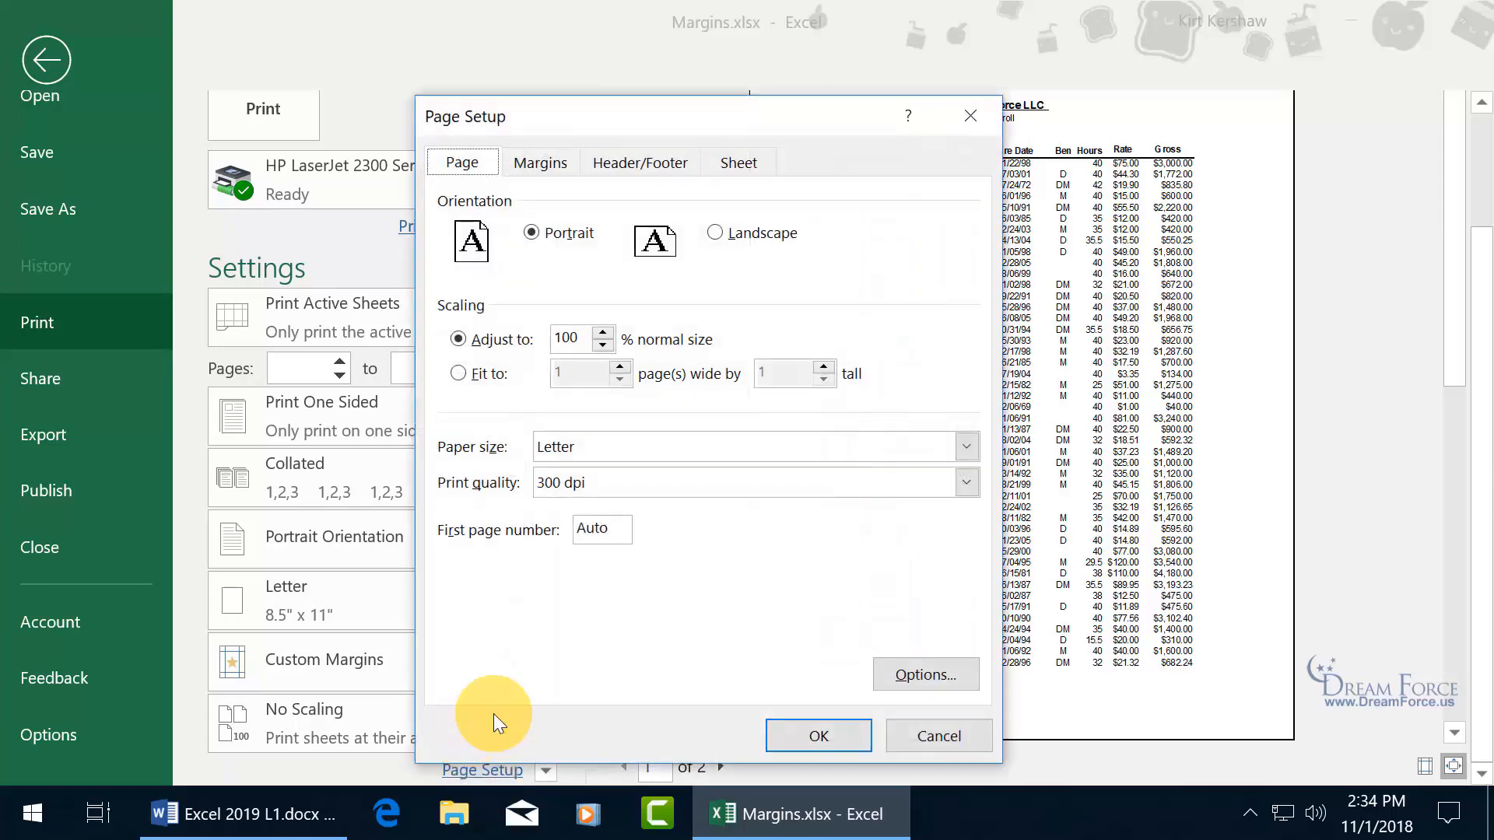
pyautogui.click(552, 165)
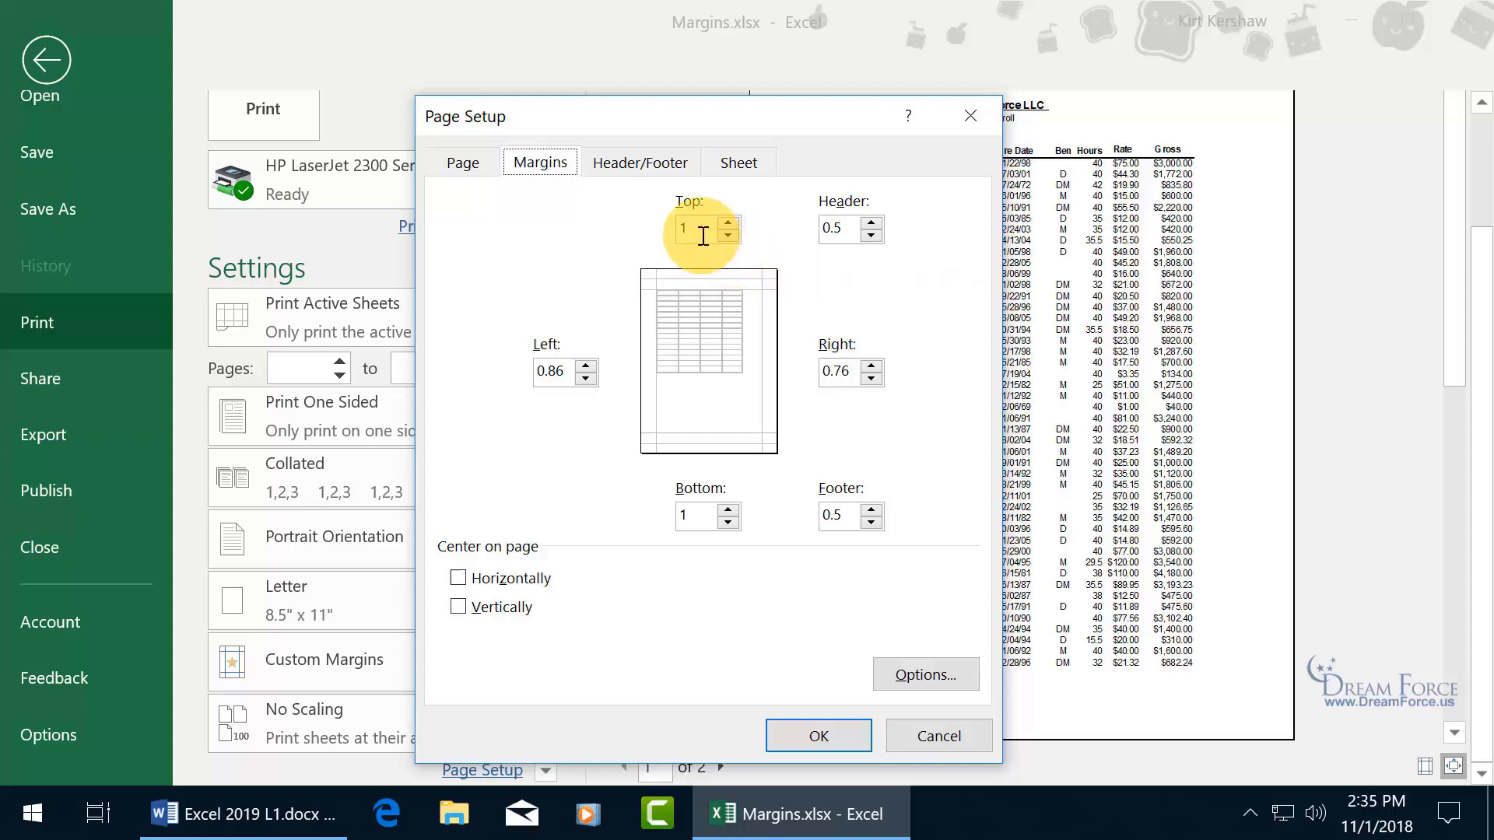
pyautogui.click(728, 223)
pyautogui.click(727, 223)
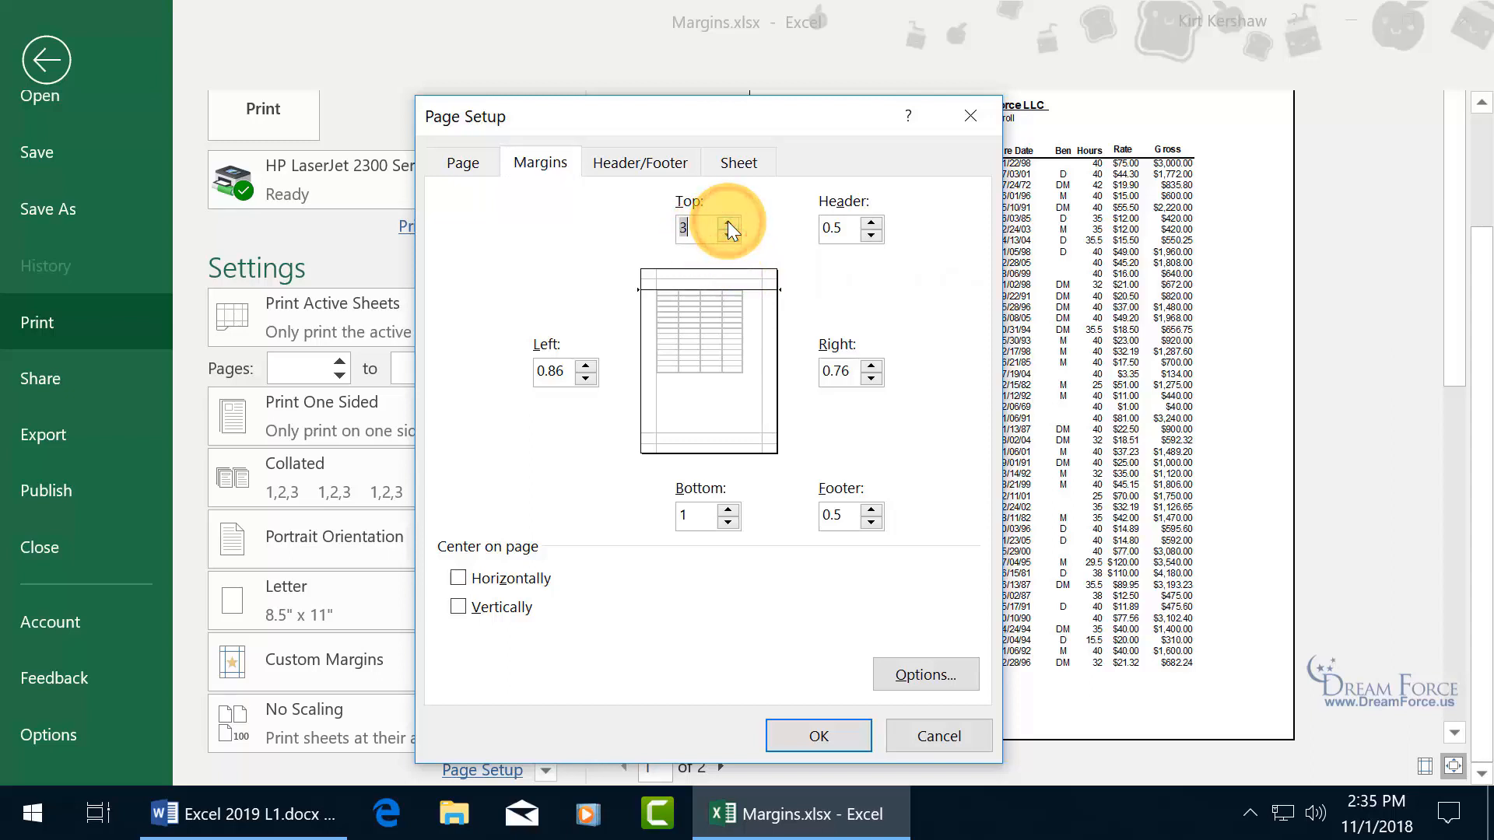
pyautogui.moveTo(568, 375); pyautogui.dragTo(535, 373)
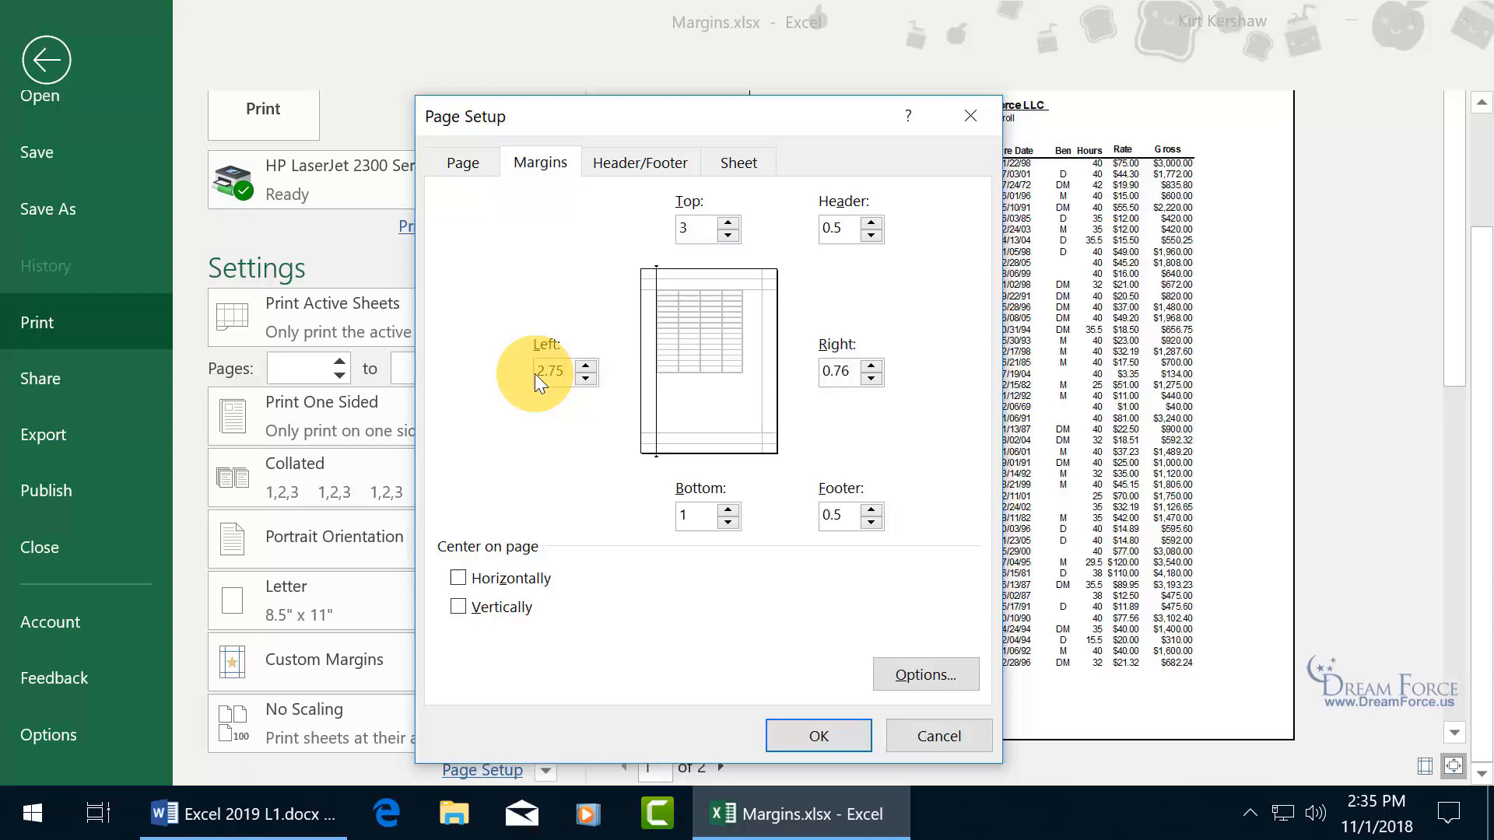
pyautogui.click(823, 739)
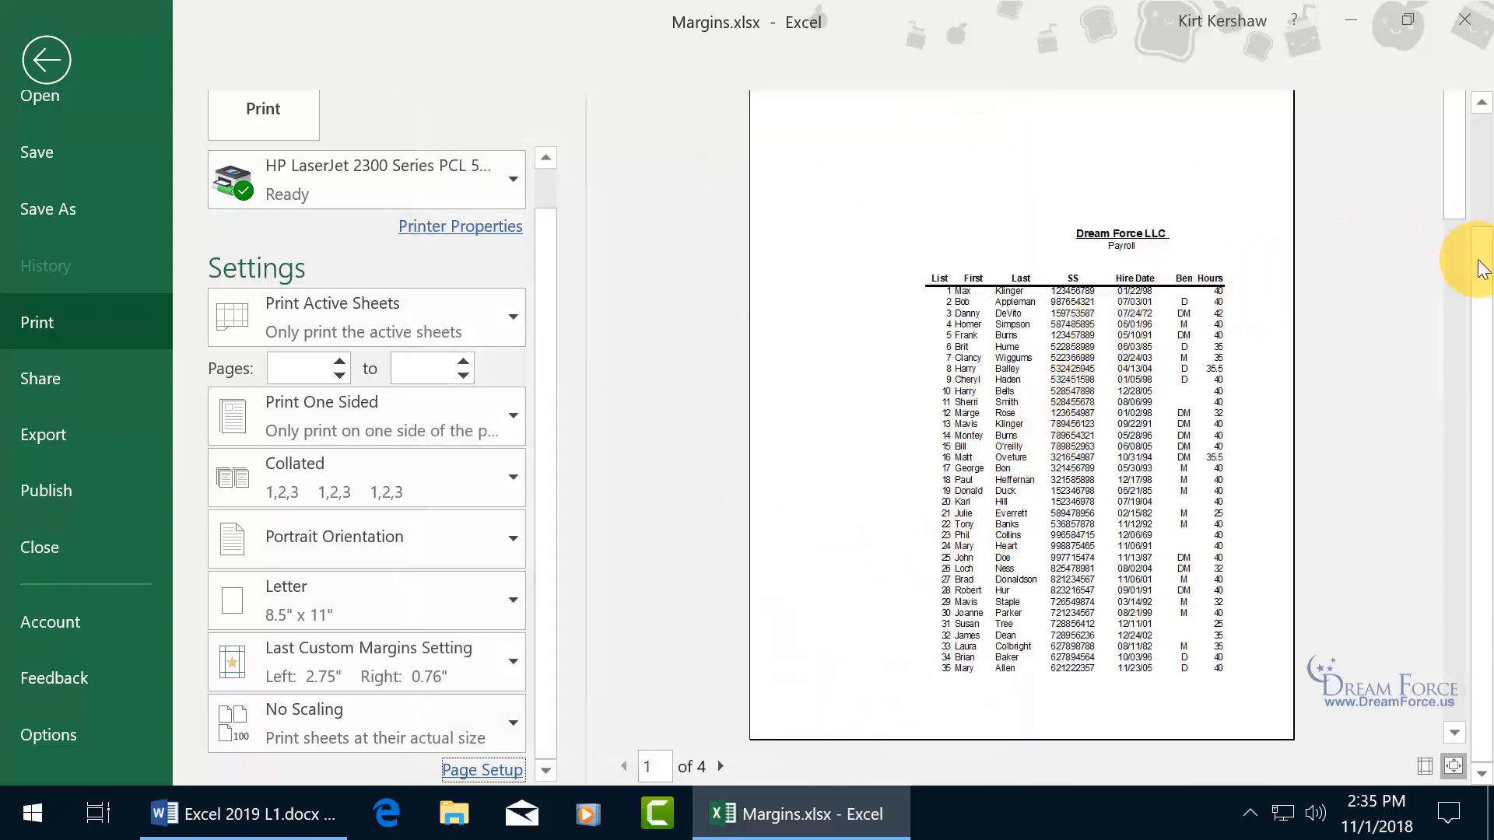
pyautogui.scroll(3, 1474, 264)
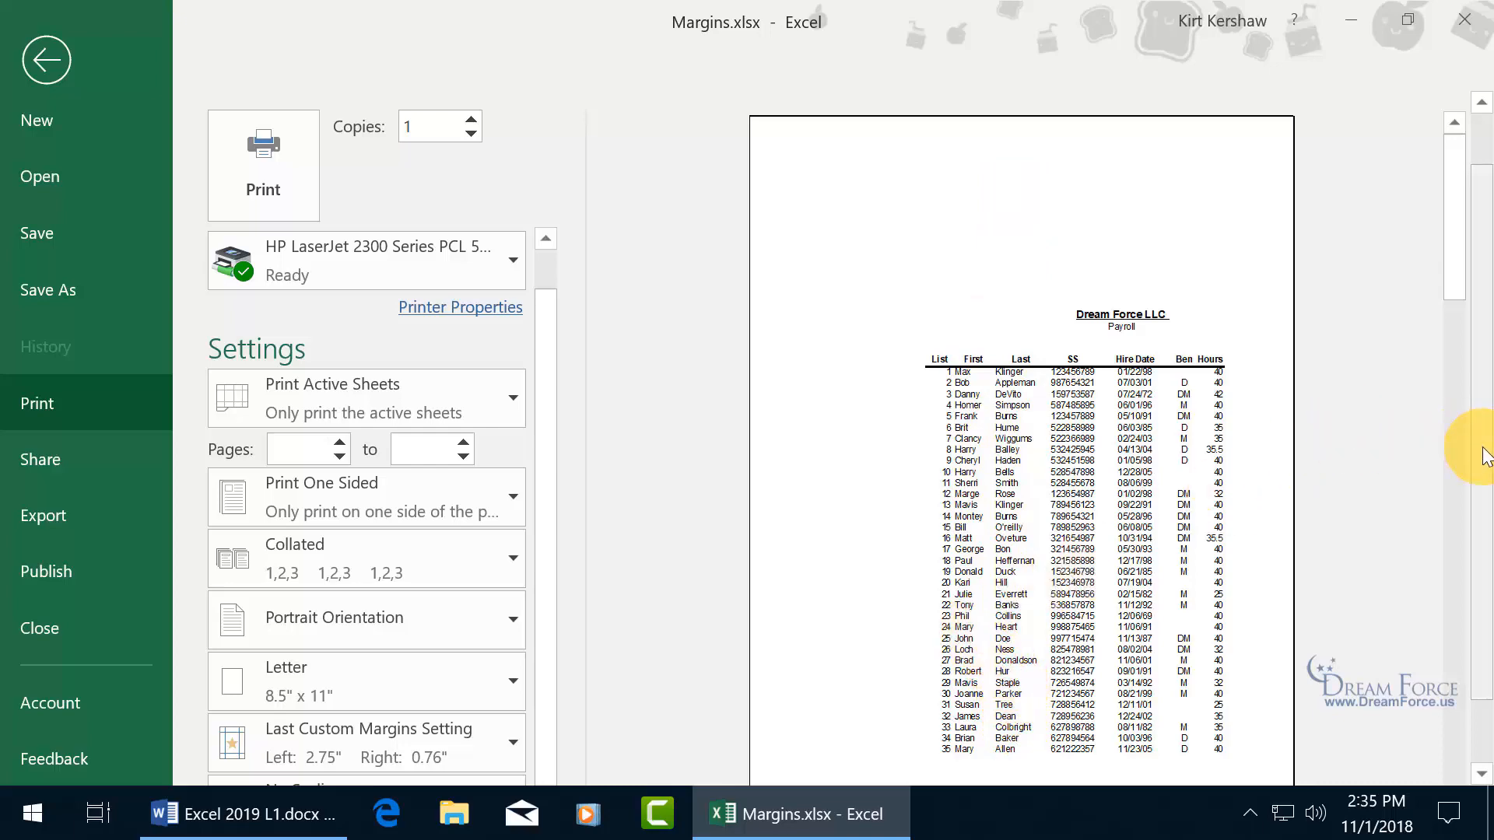
pyautogui.scroll(-2, 1469, 467)
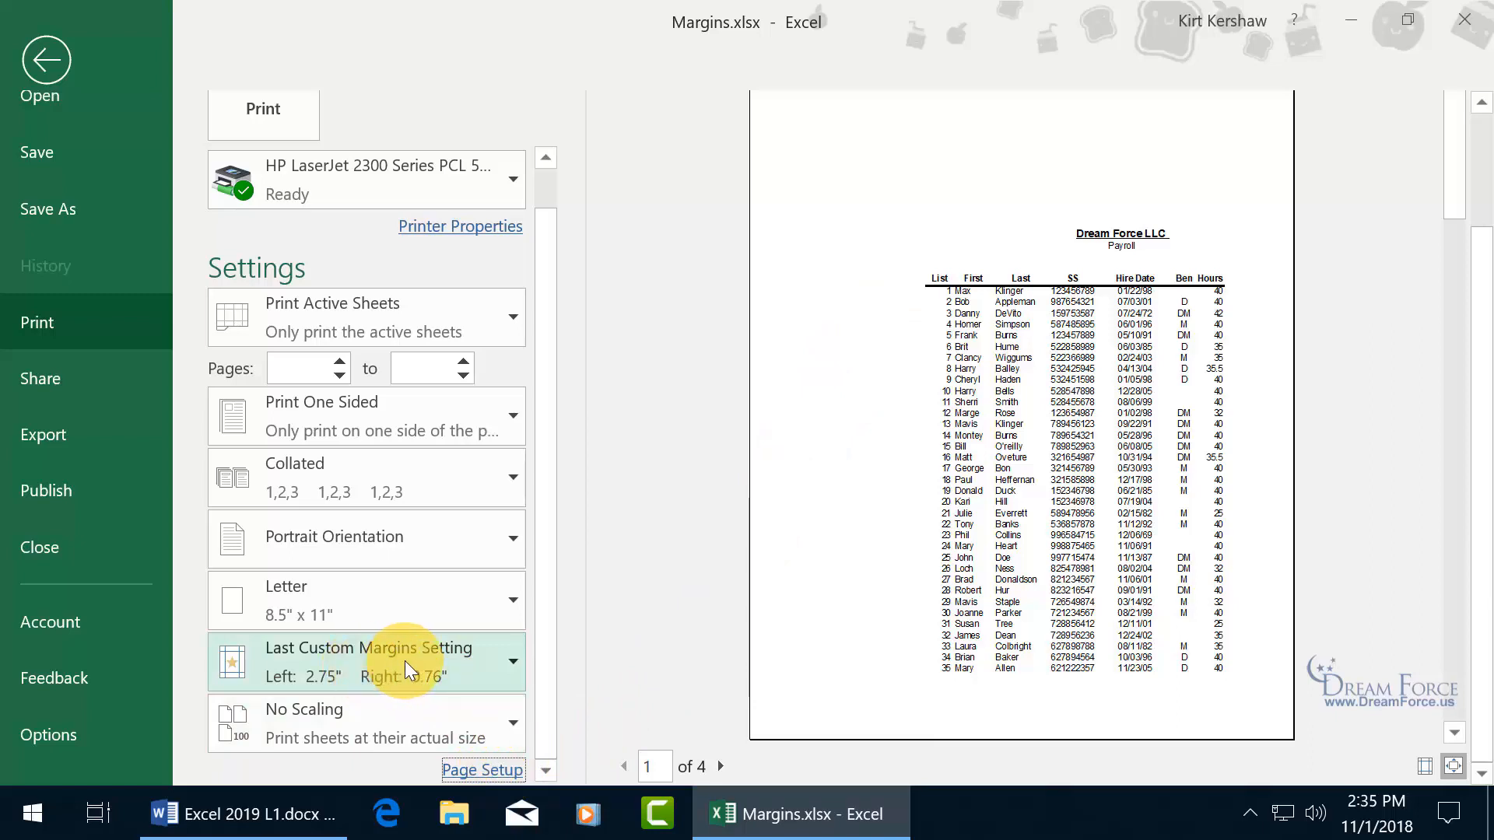
# Enter custom margins of 1 for Top, Left and Right so the payroll fits on 3 pages
pyautogui.click(511, 658)
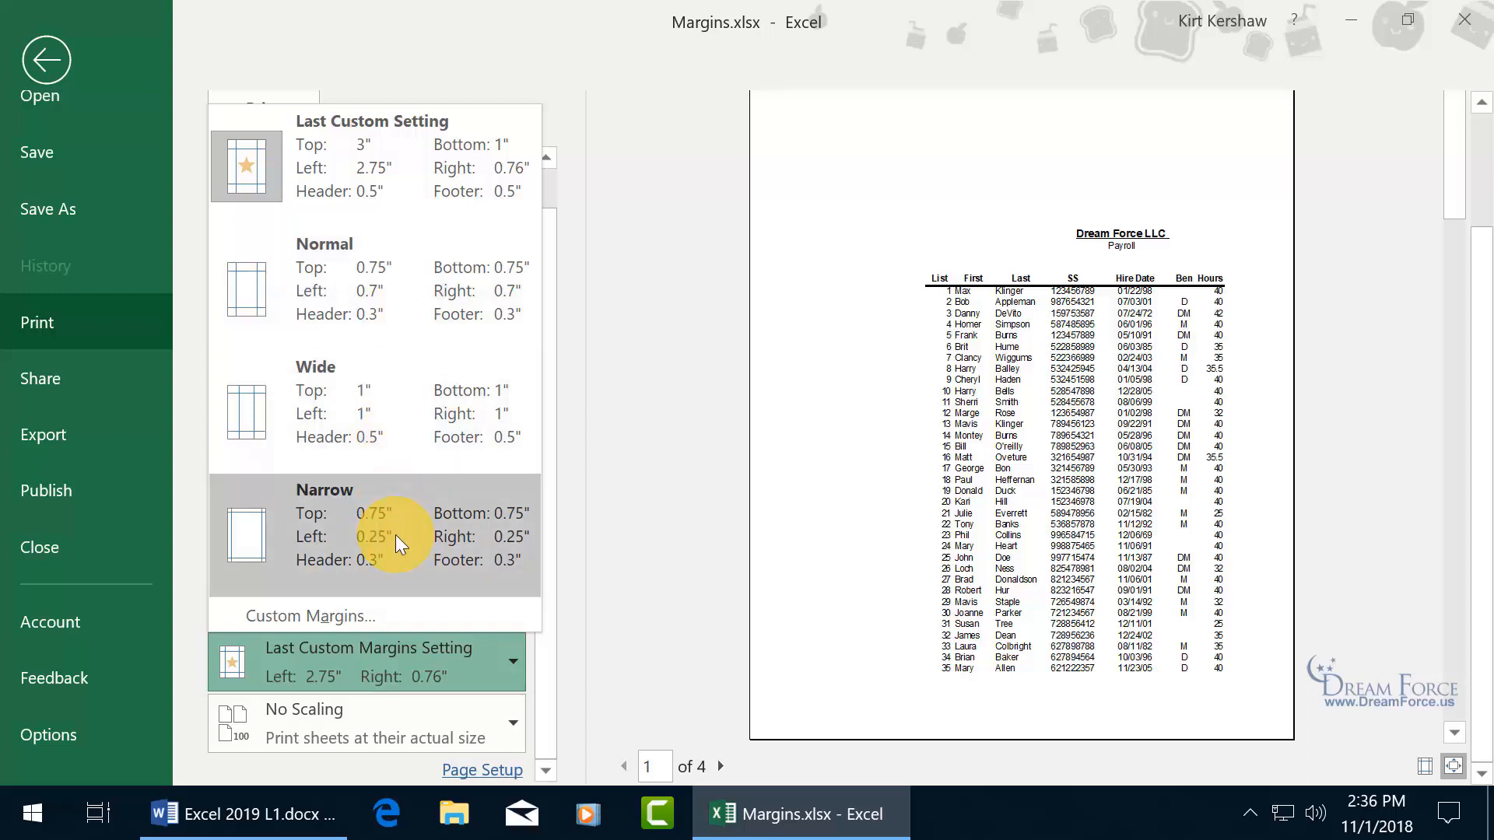
pyautogui.click(342, 615)
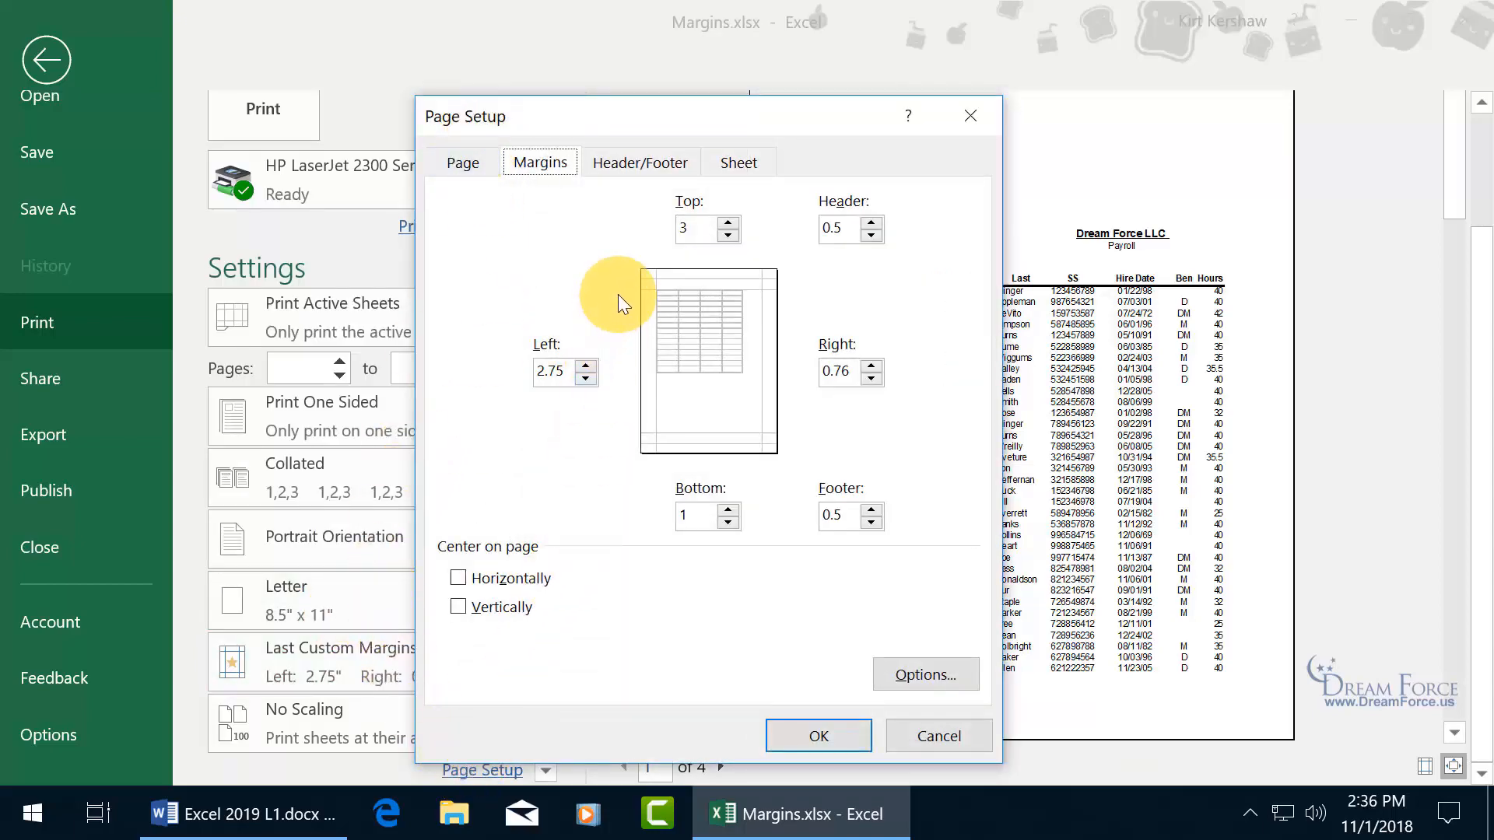
pyautogui.doubleClick(678, 231)
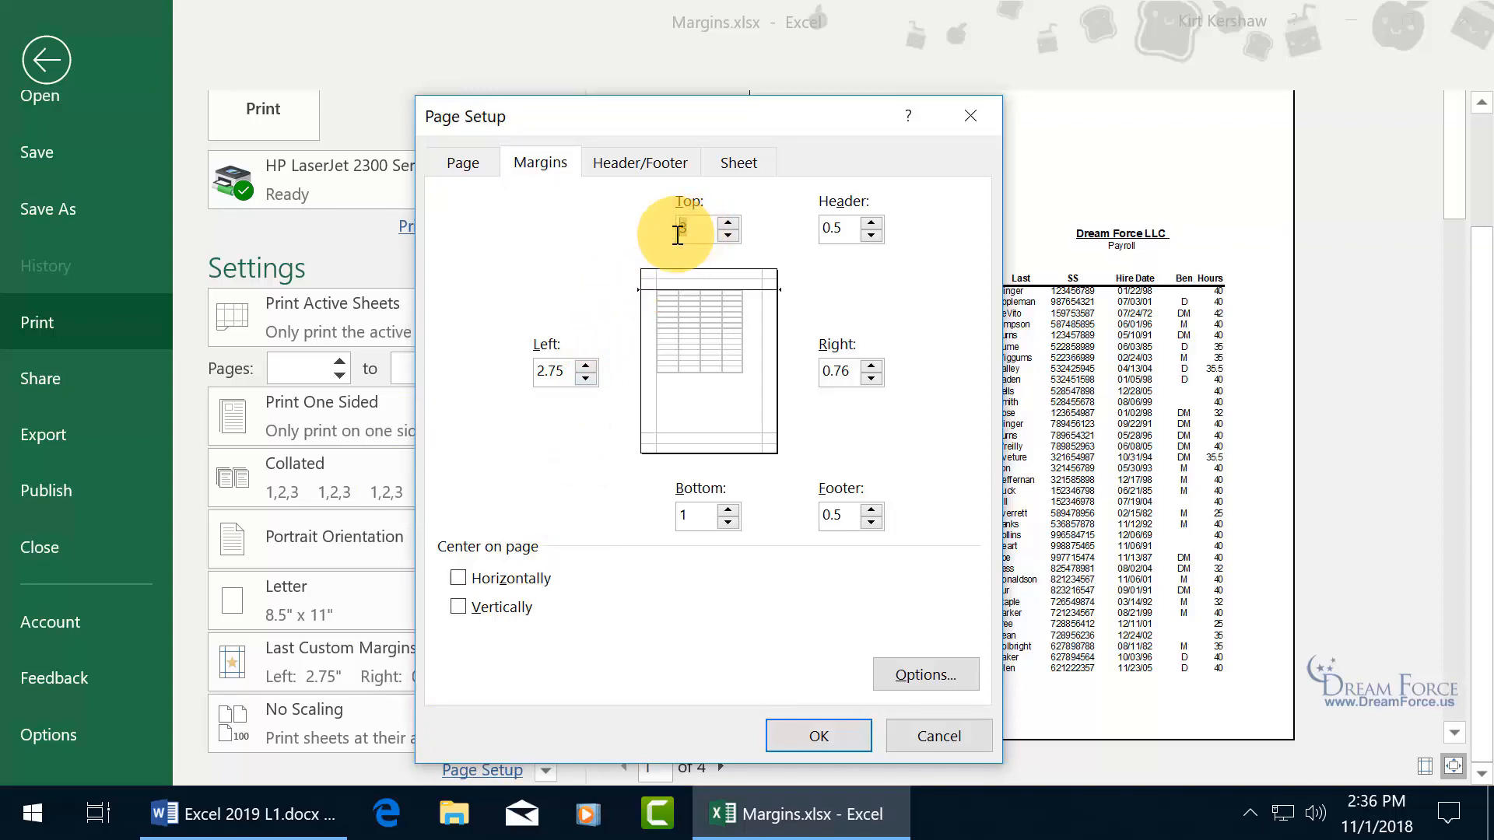
pyautogui.write('1')
pyautogui.press('Tab')
pyautogui.press('Tab')
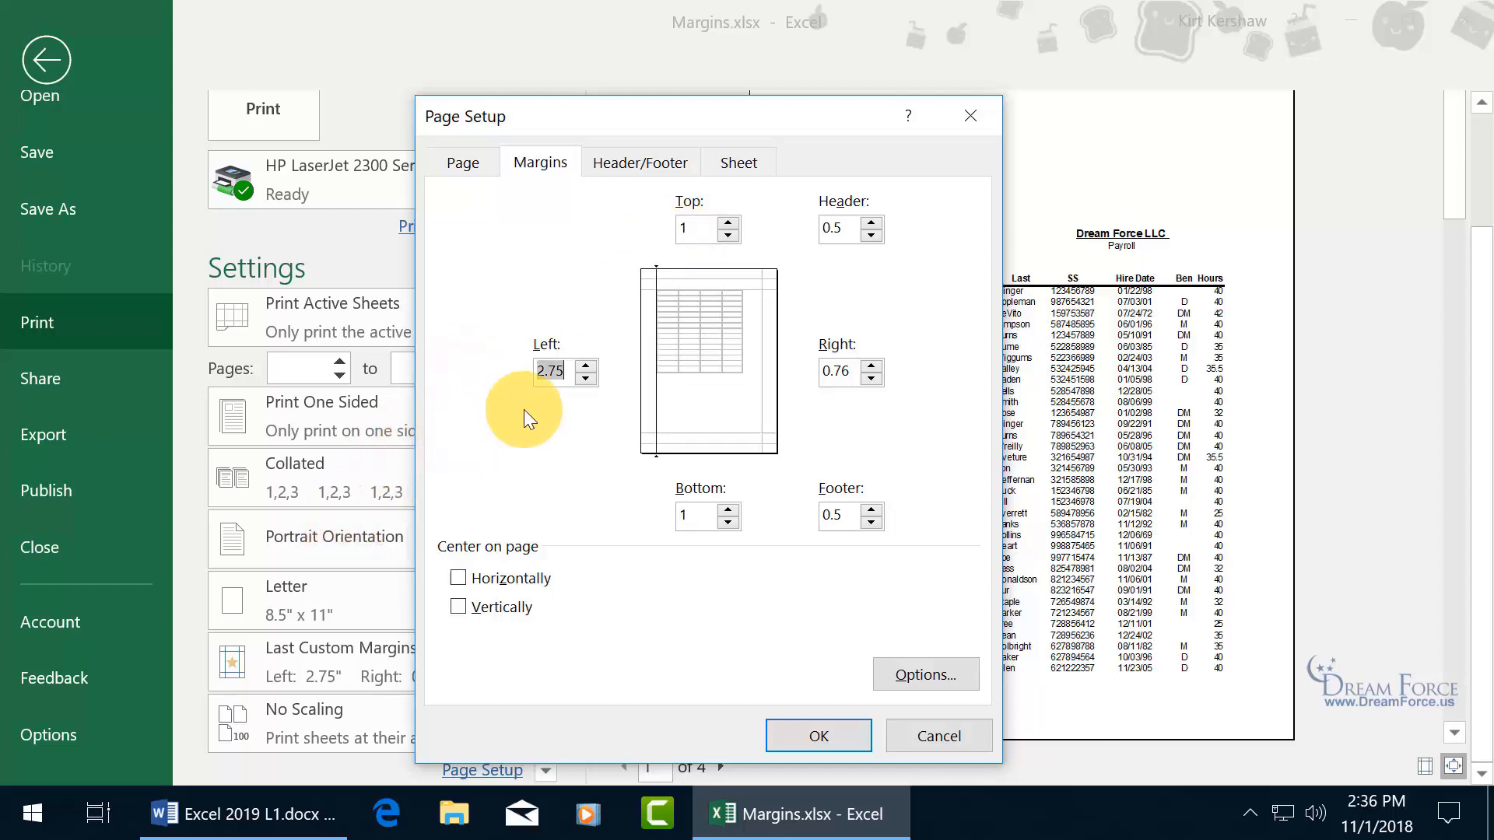
pyautogui.write('1')
pyautogui.press('Tab')
pyautogui.write('1')
pyautogui.press('Tab')
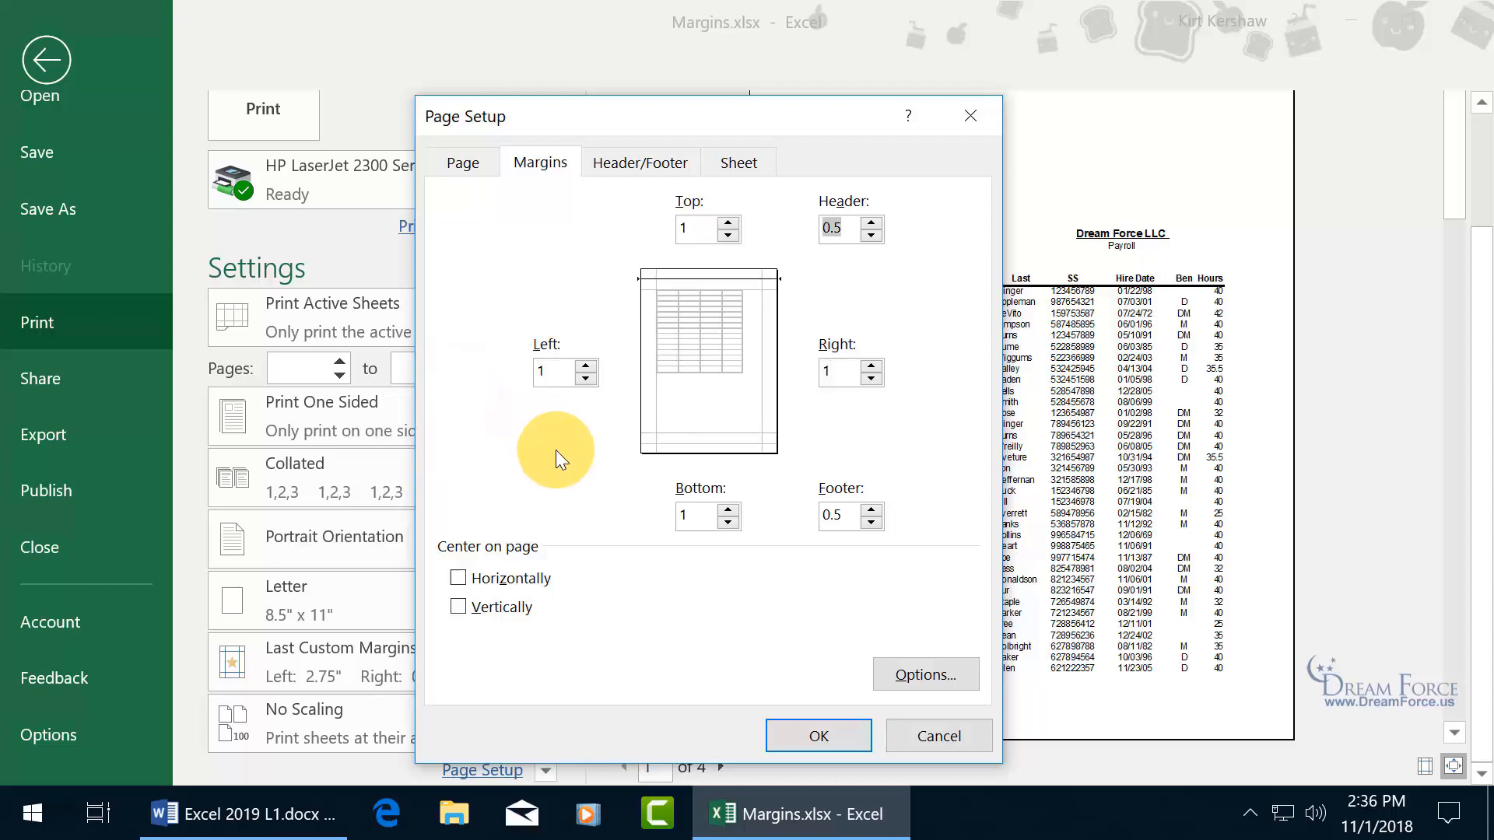
pyautogui.click(803, 739)
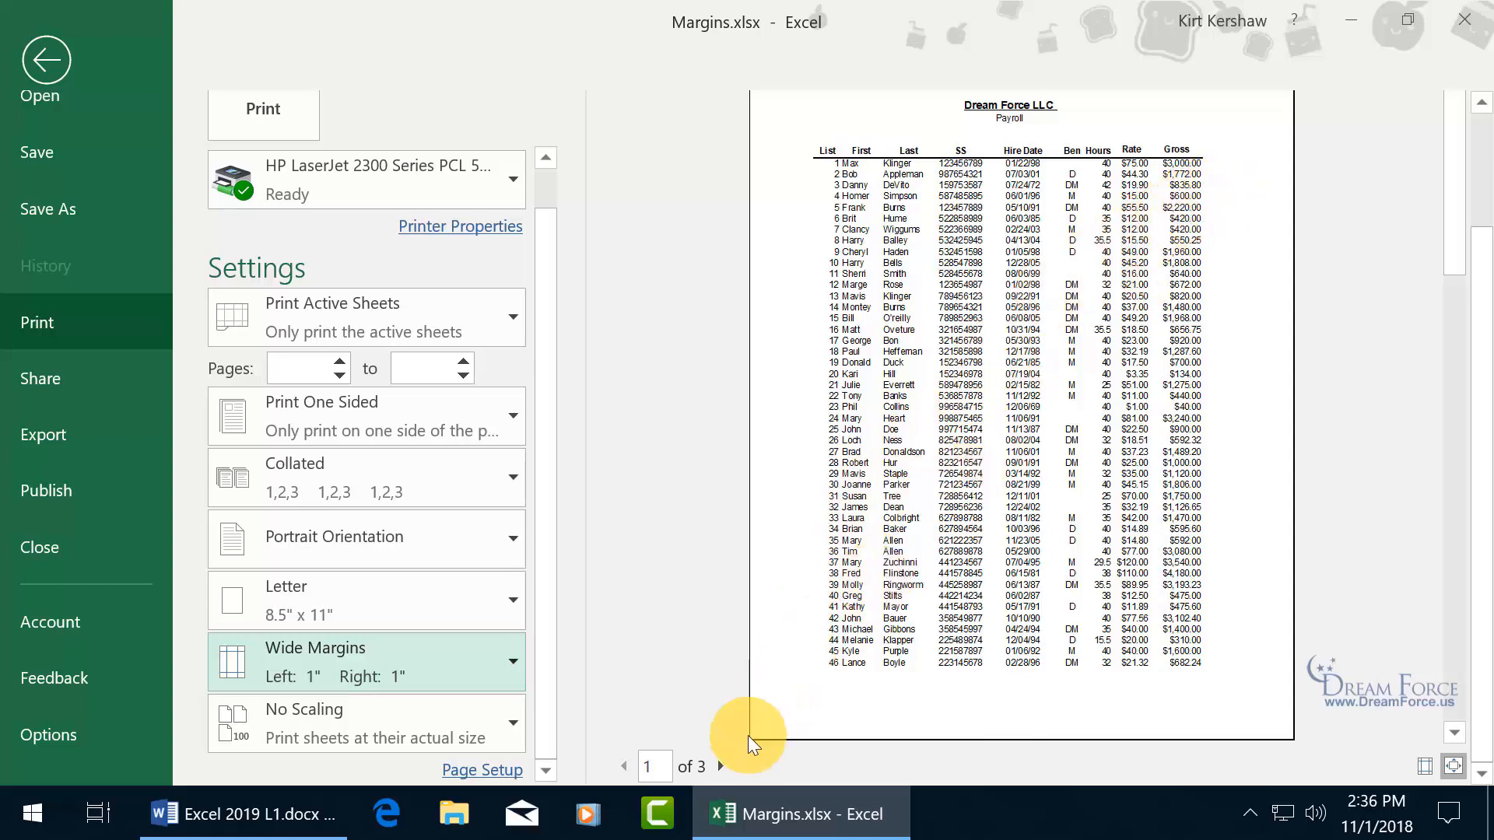
# Advance the print preview to page 3 of 3, which turns out to be blank
pyautogui.click(723, 769)
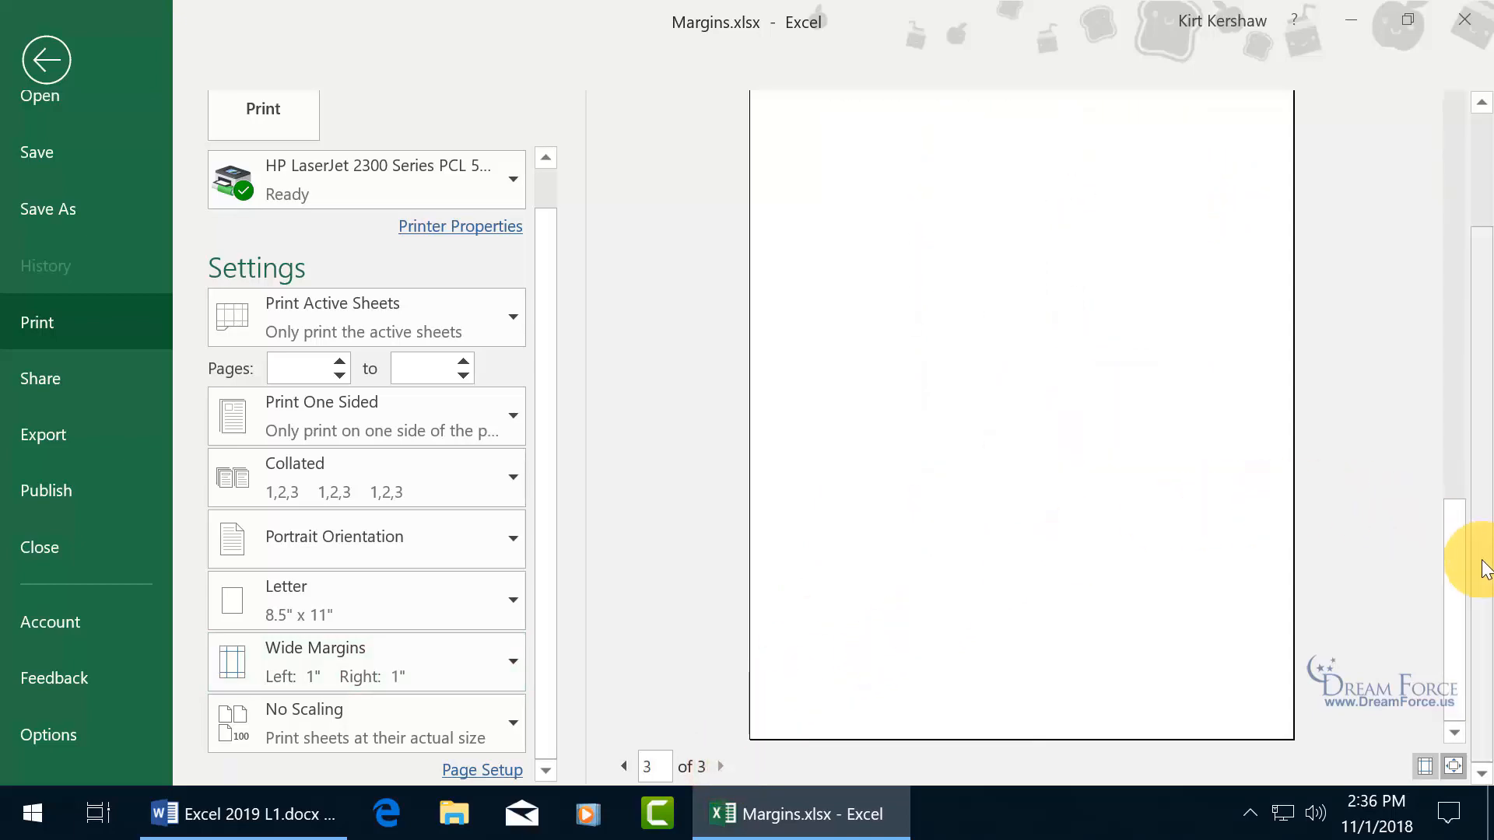
pyautogui.moveTo(1478, 550); pyautogui.dragTo(1491, 428)
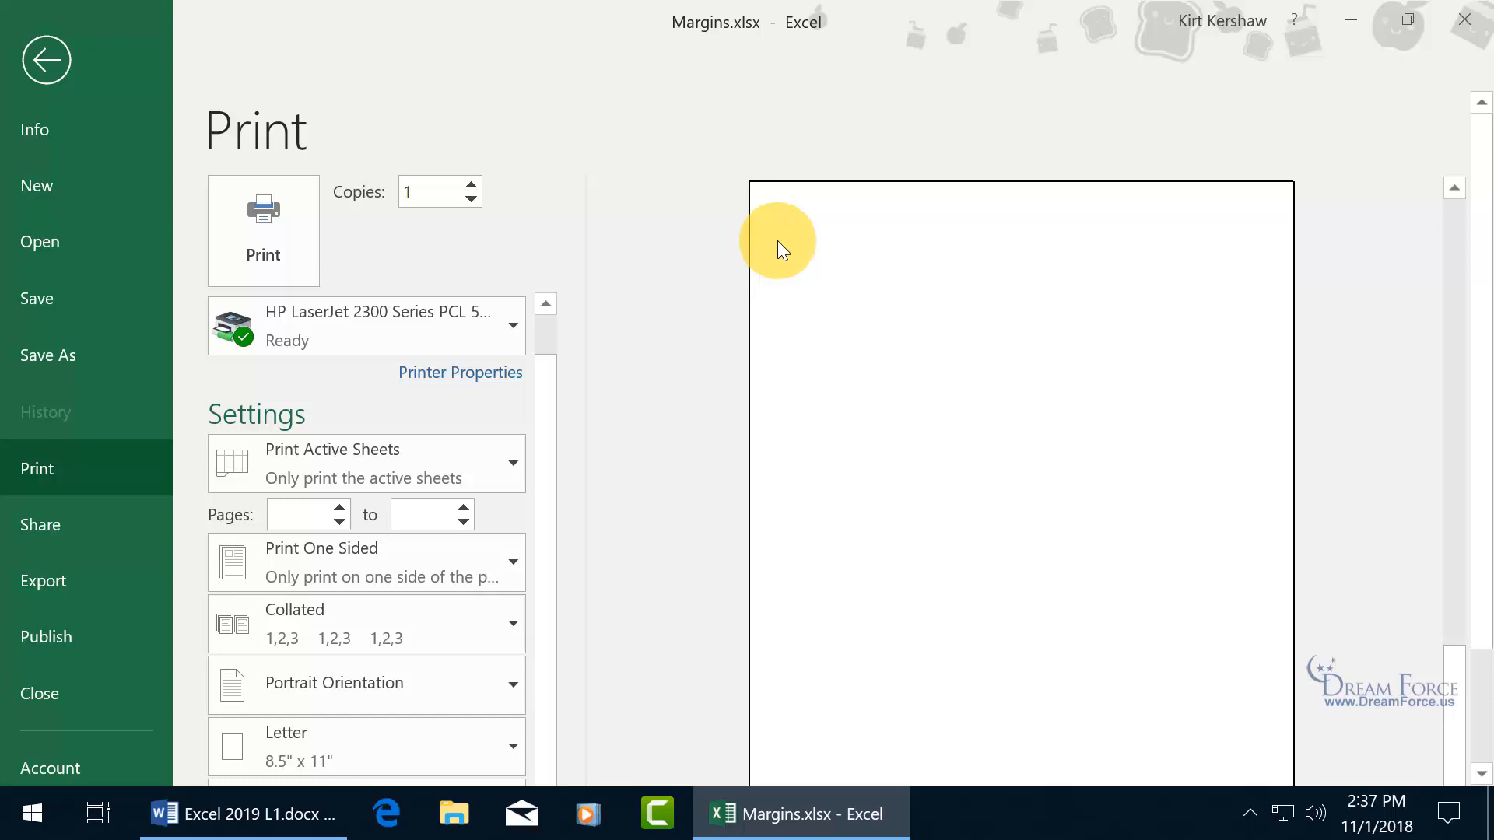
pyautogui.scroll(-3, 1468, 412)
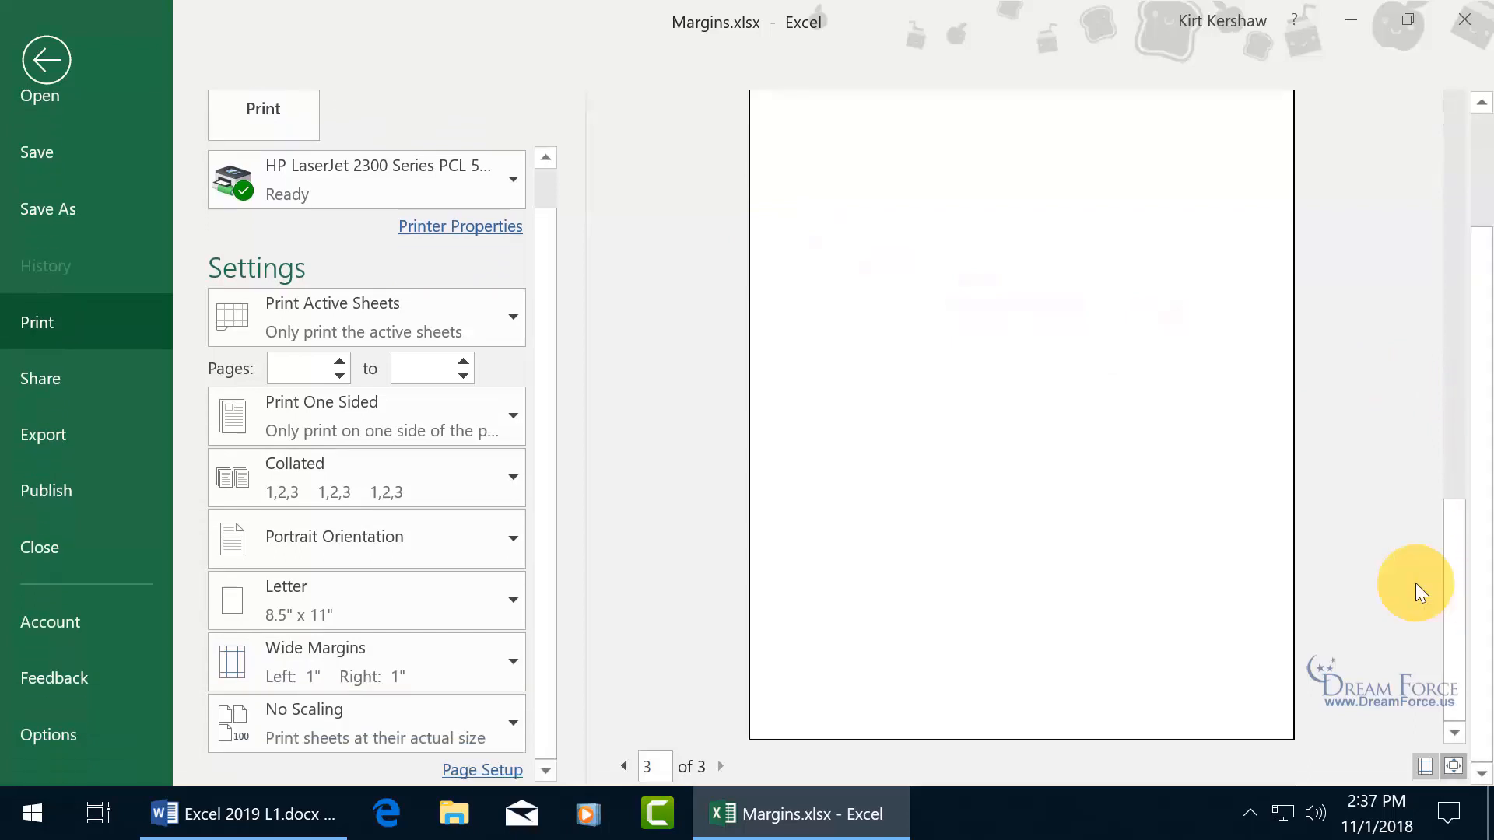
# Turn on Show Margins so the margin lines and handles appear on the print preview
pyautogui.click(1426, 767)
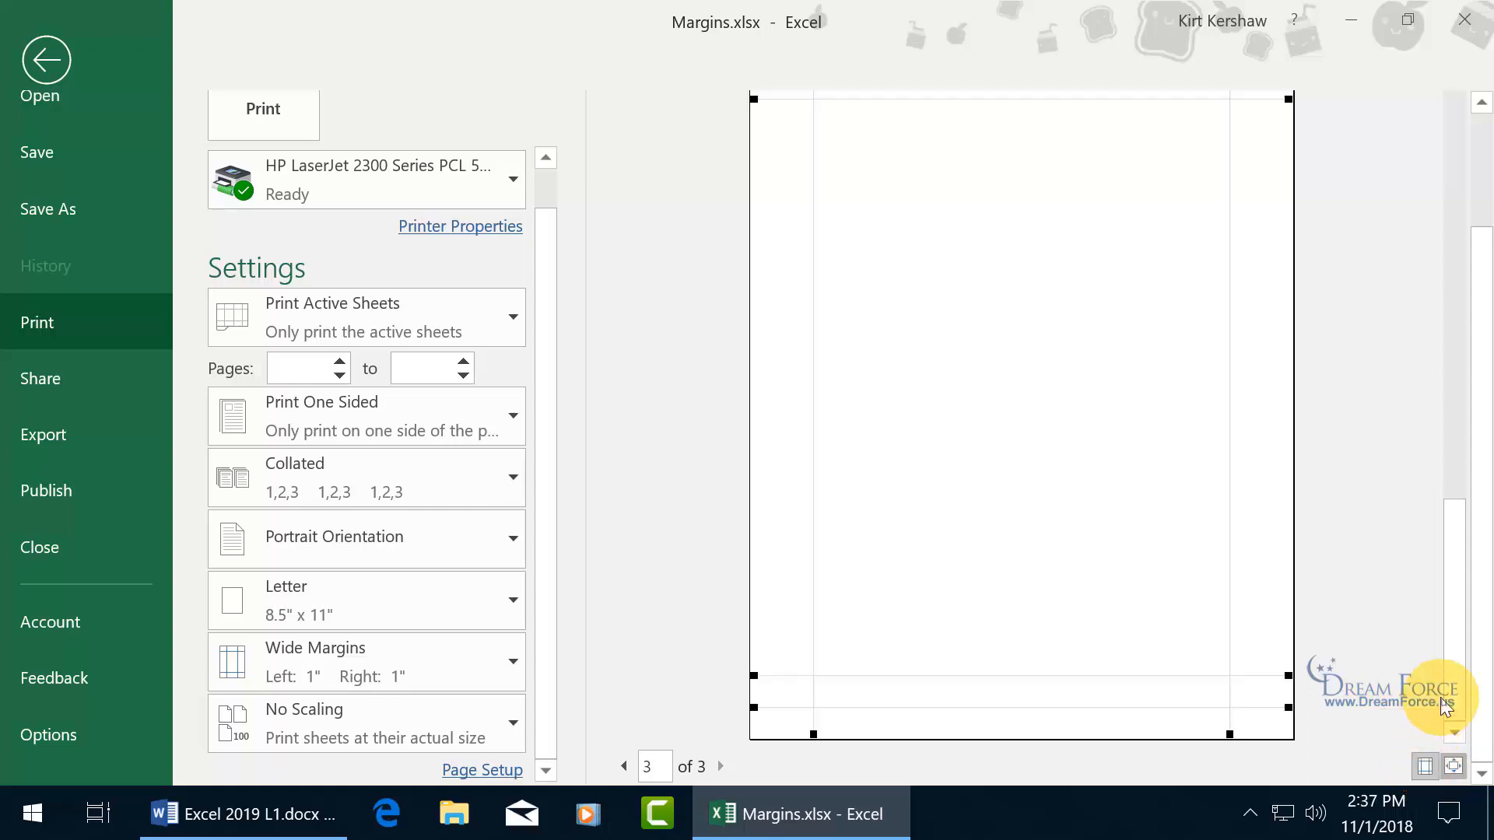
pyautogui.scroll(3, 1471, 623)
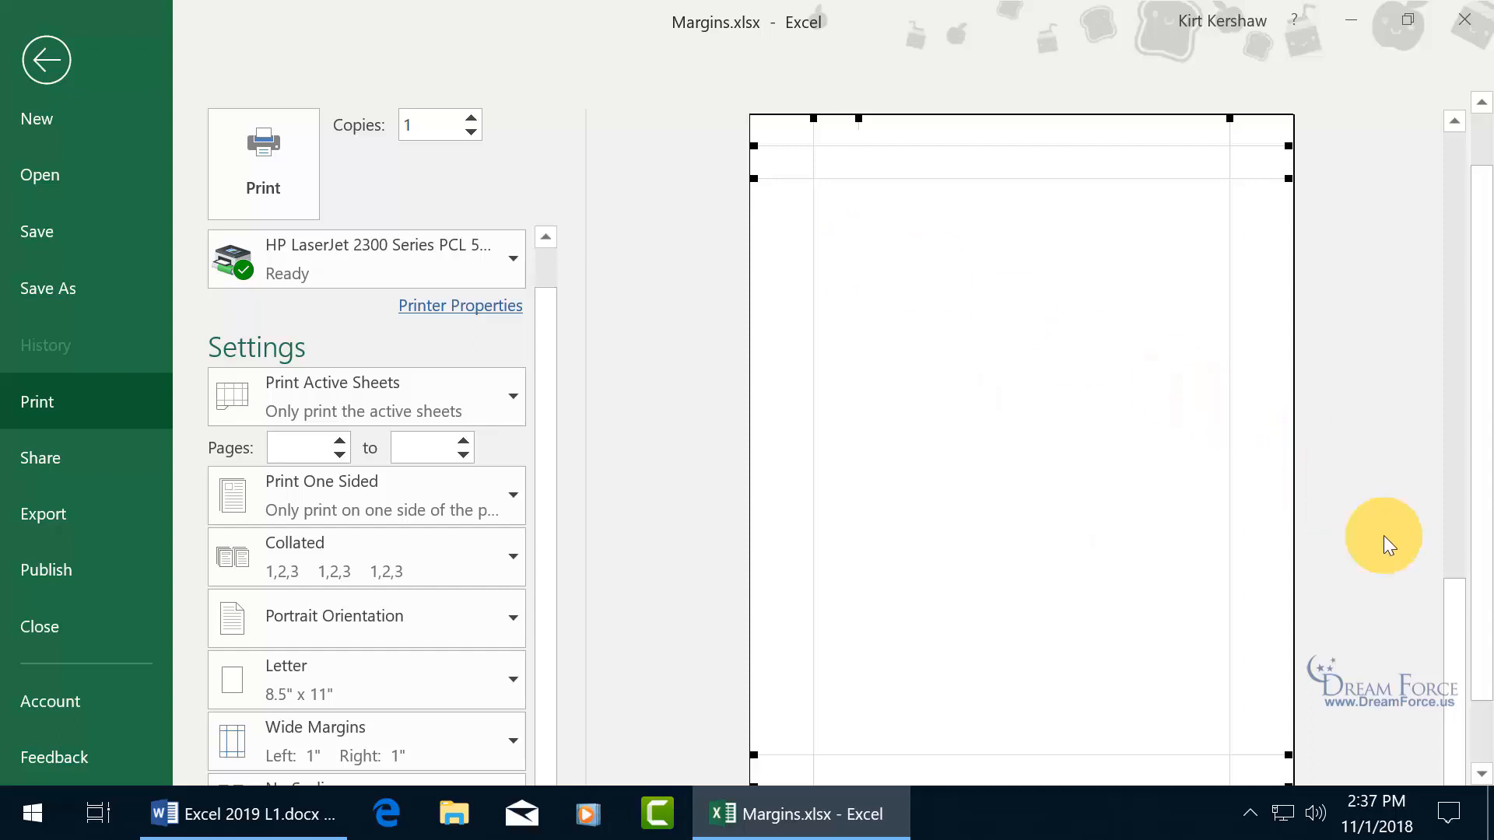
pyautogui.scroll(-3, 1477, 600)
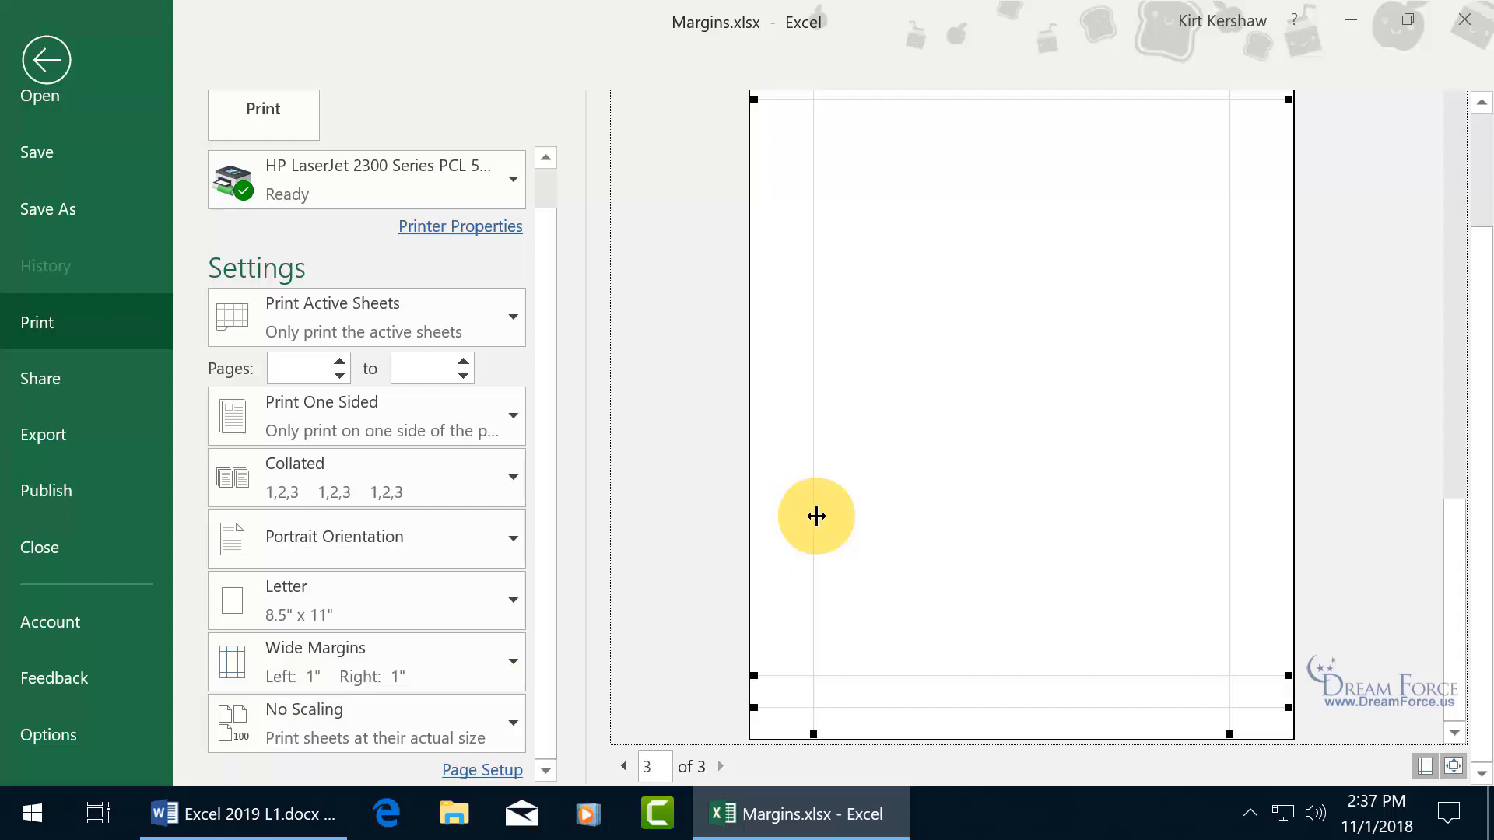
# Drag the preview margin lines to a left margin of 0.83" and a right margin of 0.8", then hide the lines
pyautogui.moveTo(816, 516); pyautogui.dragTo(805, 517)
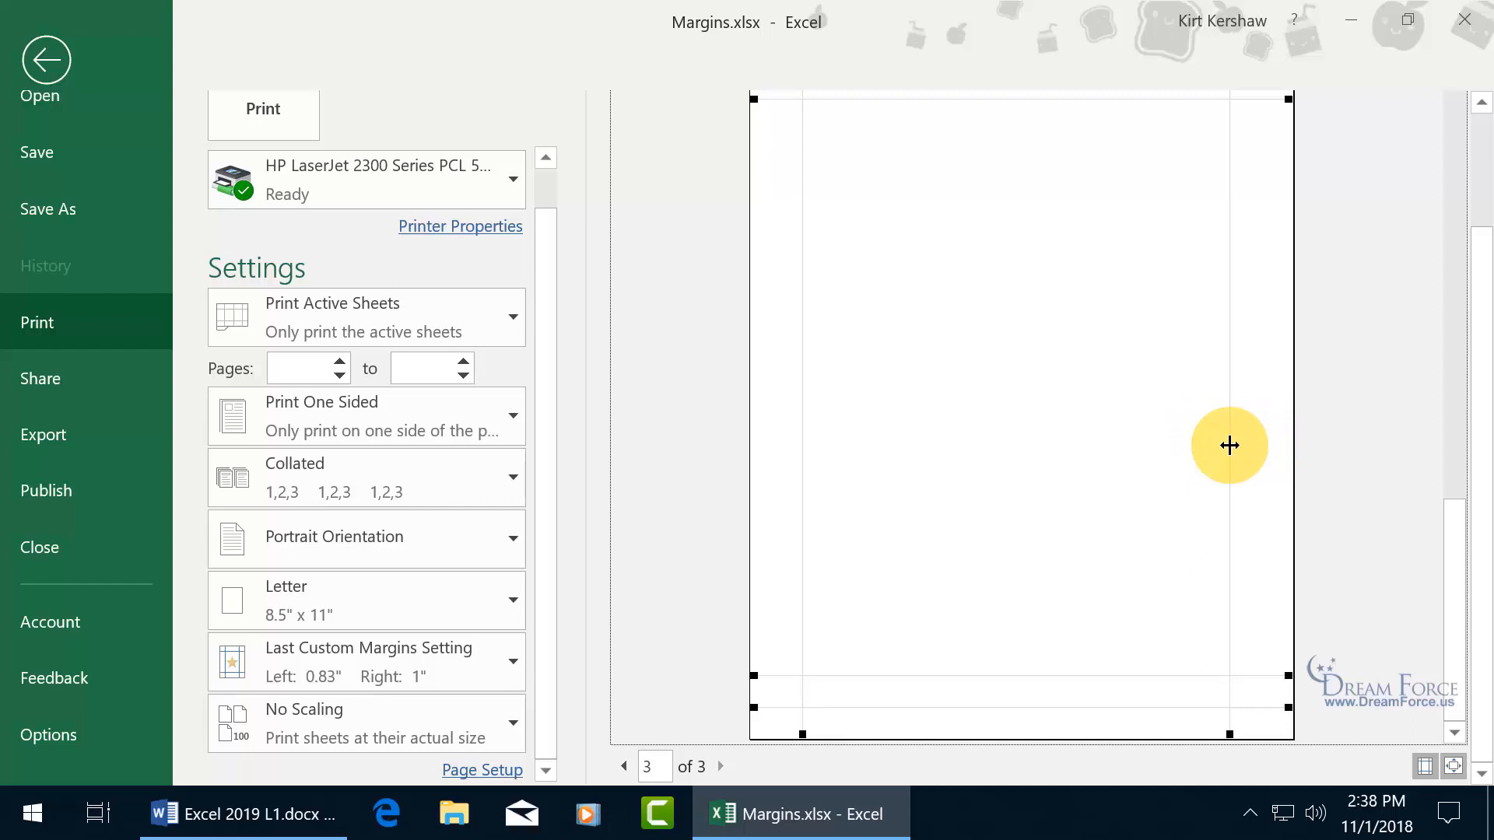
pyautogui.moveTo(1229, 445); pyautogui.dragTo(1236, 445)
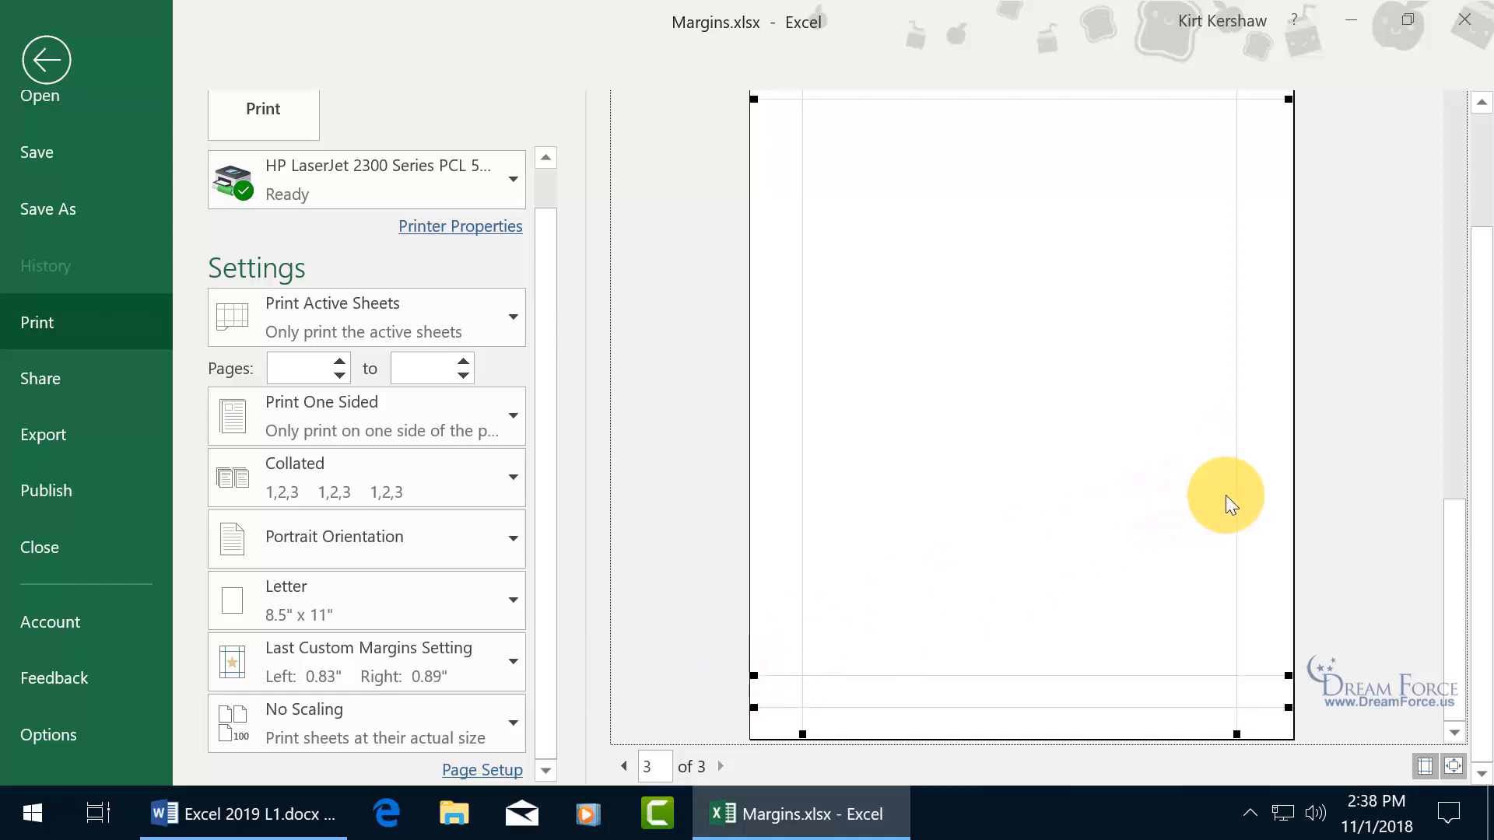
pyautogui.moveTo(1234, 497); pyautogui.dragTo(1239, 496)
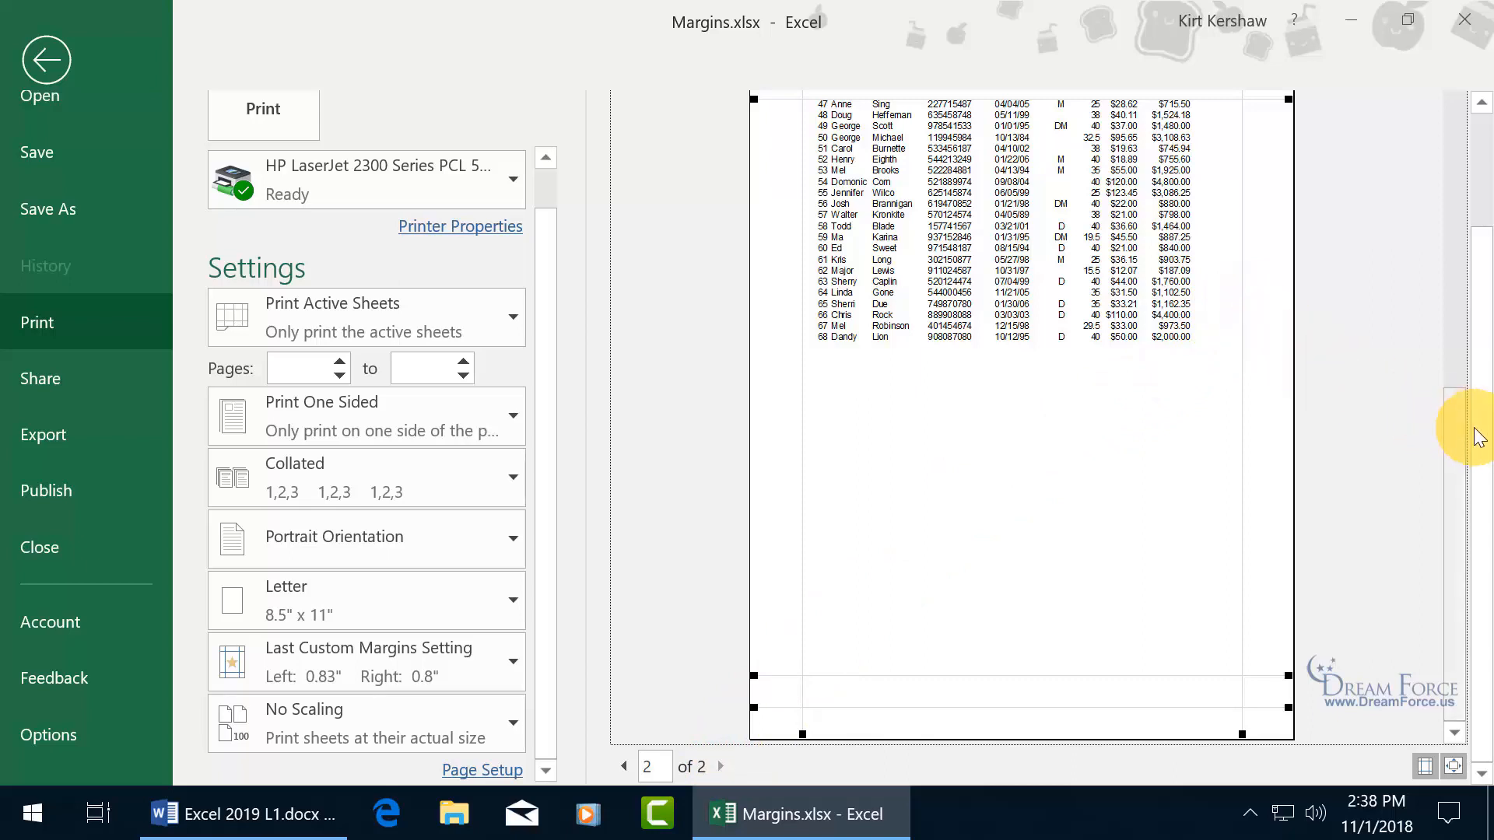
pyautogui.moveTo(1470, 423); pyautogui.dragTo(1480, 362)
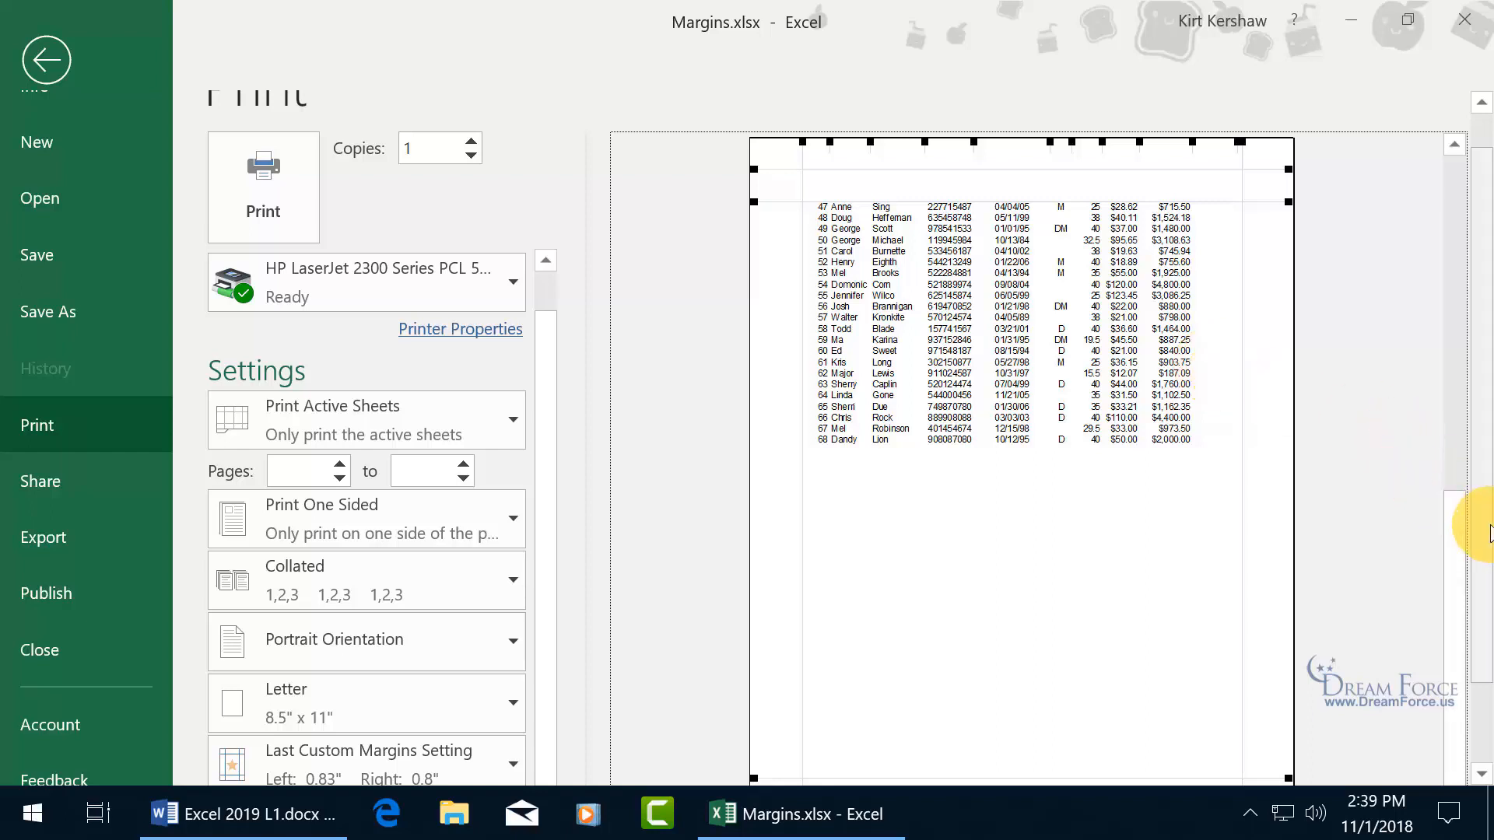
pyautogui.moveTo(1484, 539); pyautogui.dragTo(1484, 688)
pyautogui.click(1428, 768)
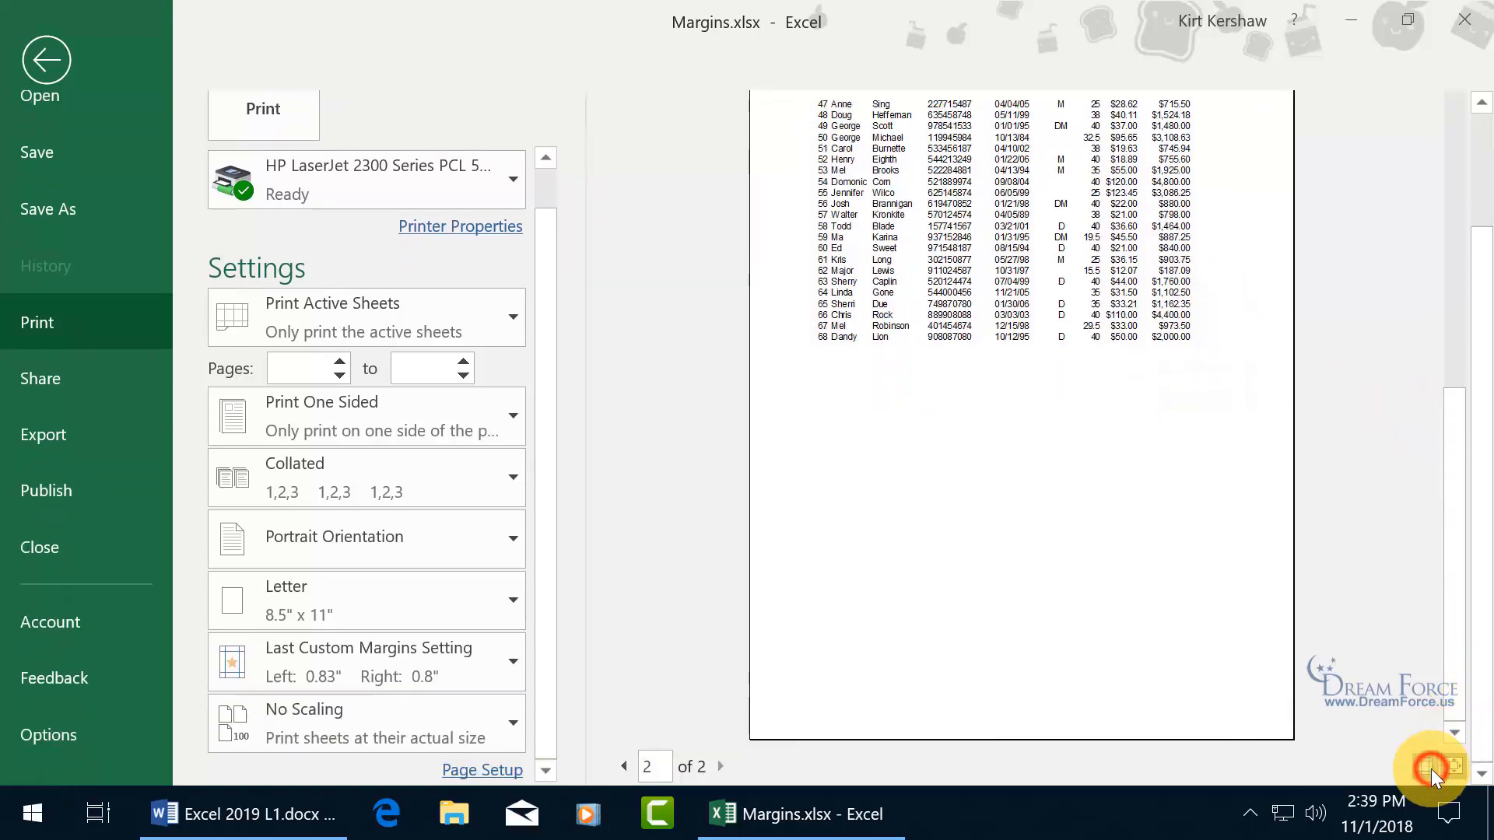
# Back on the worksheet, check that Page Setup shows left 0.83, right 0.8, and top and bottom 1
pyautogui.click(54, 67)
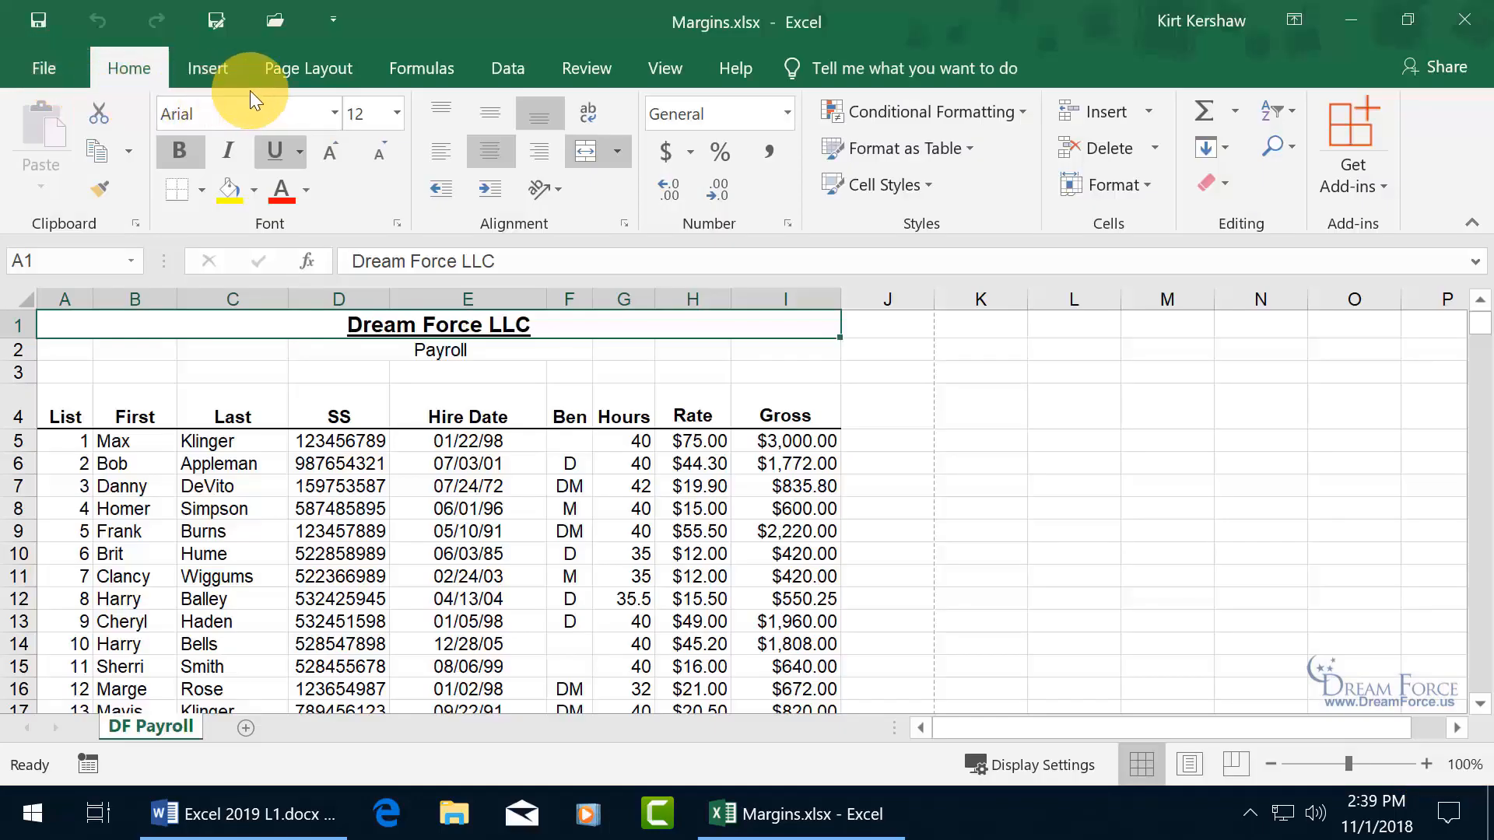
pyautogui.click(310, 68)
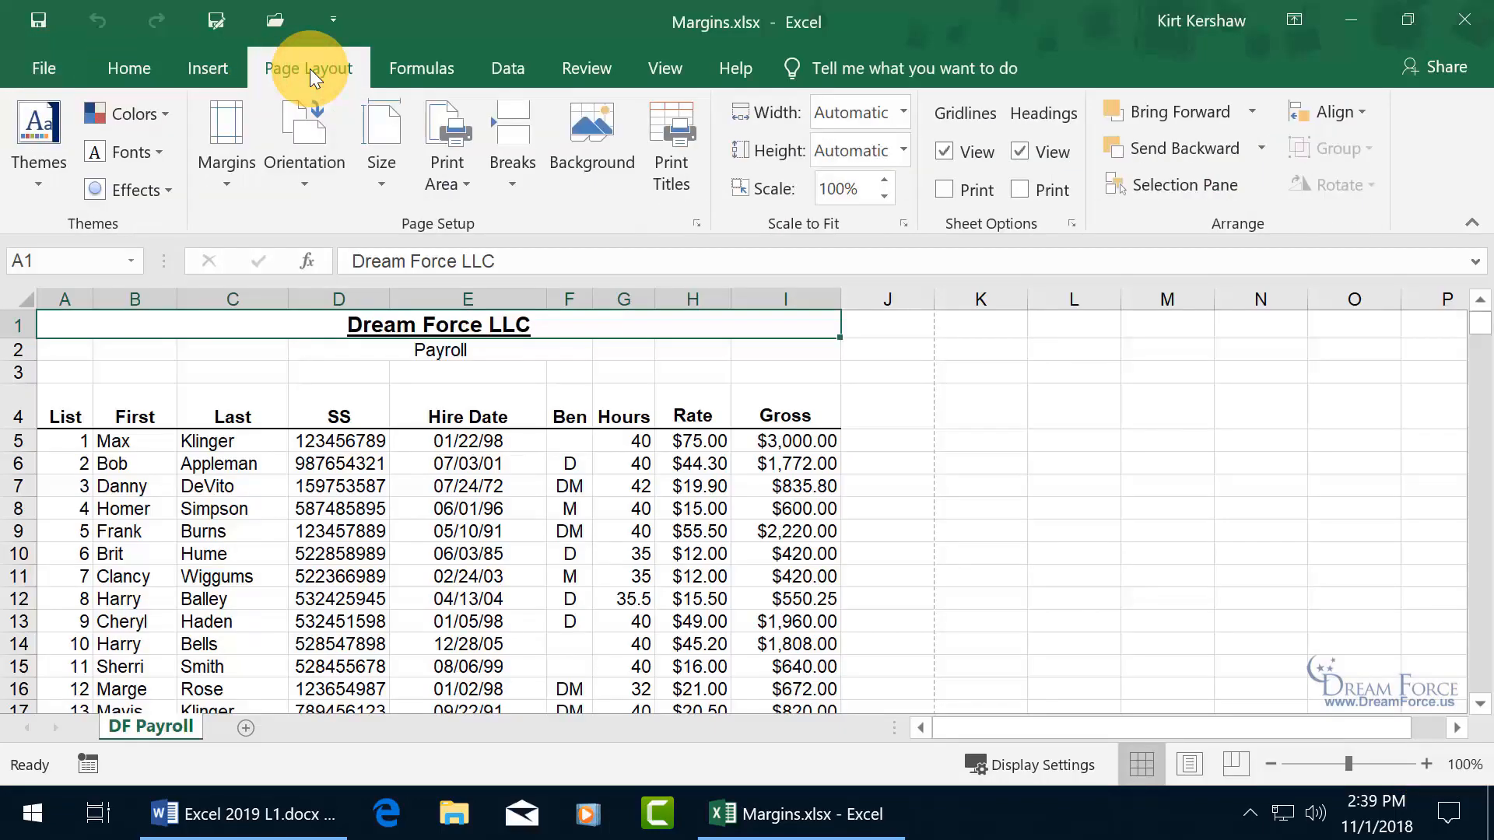
pyautogui.click(697, 222)
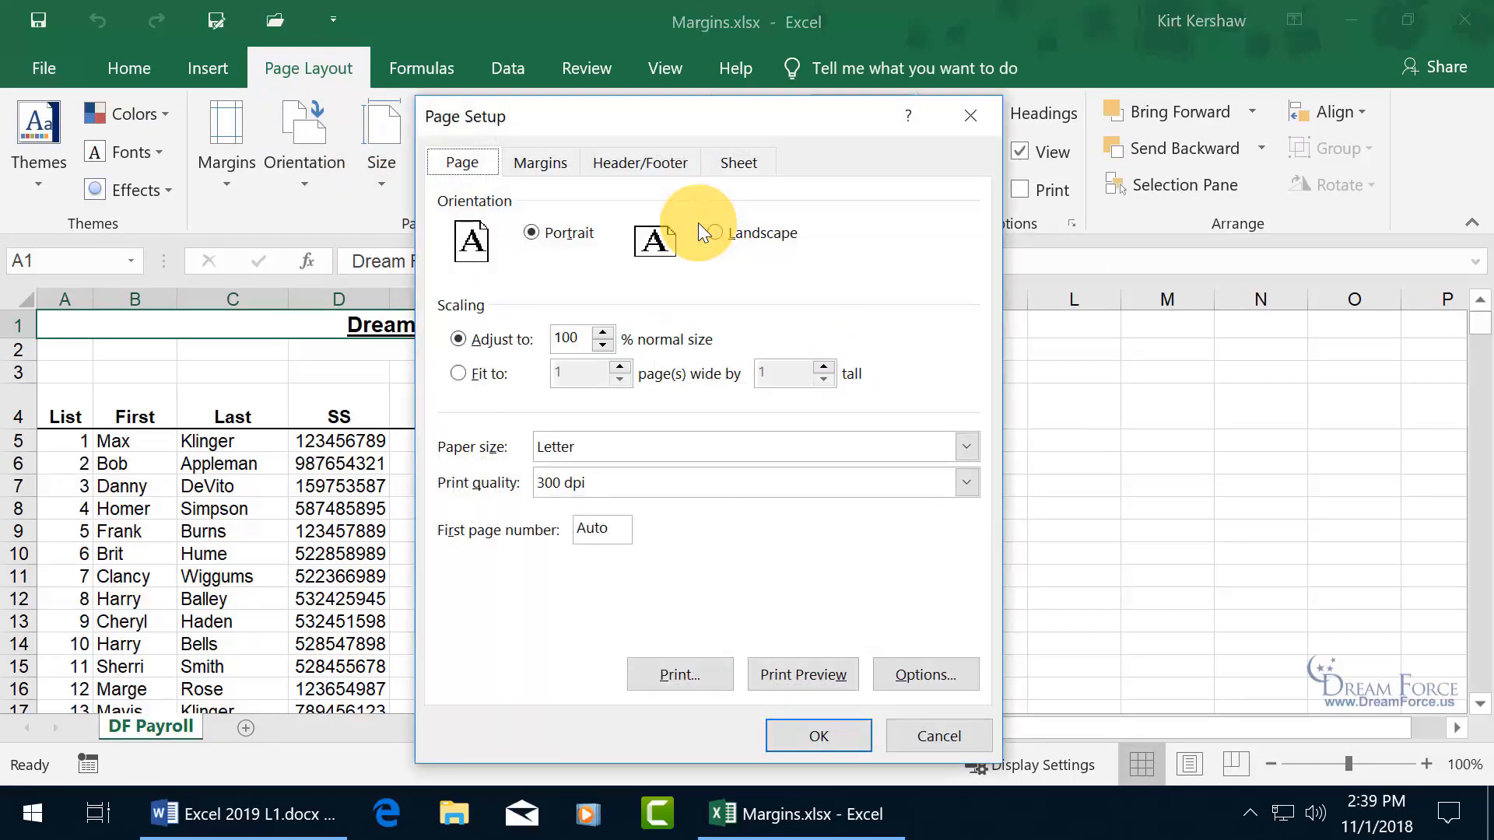
pyautogui.click(539, 166)
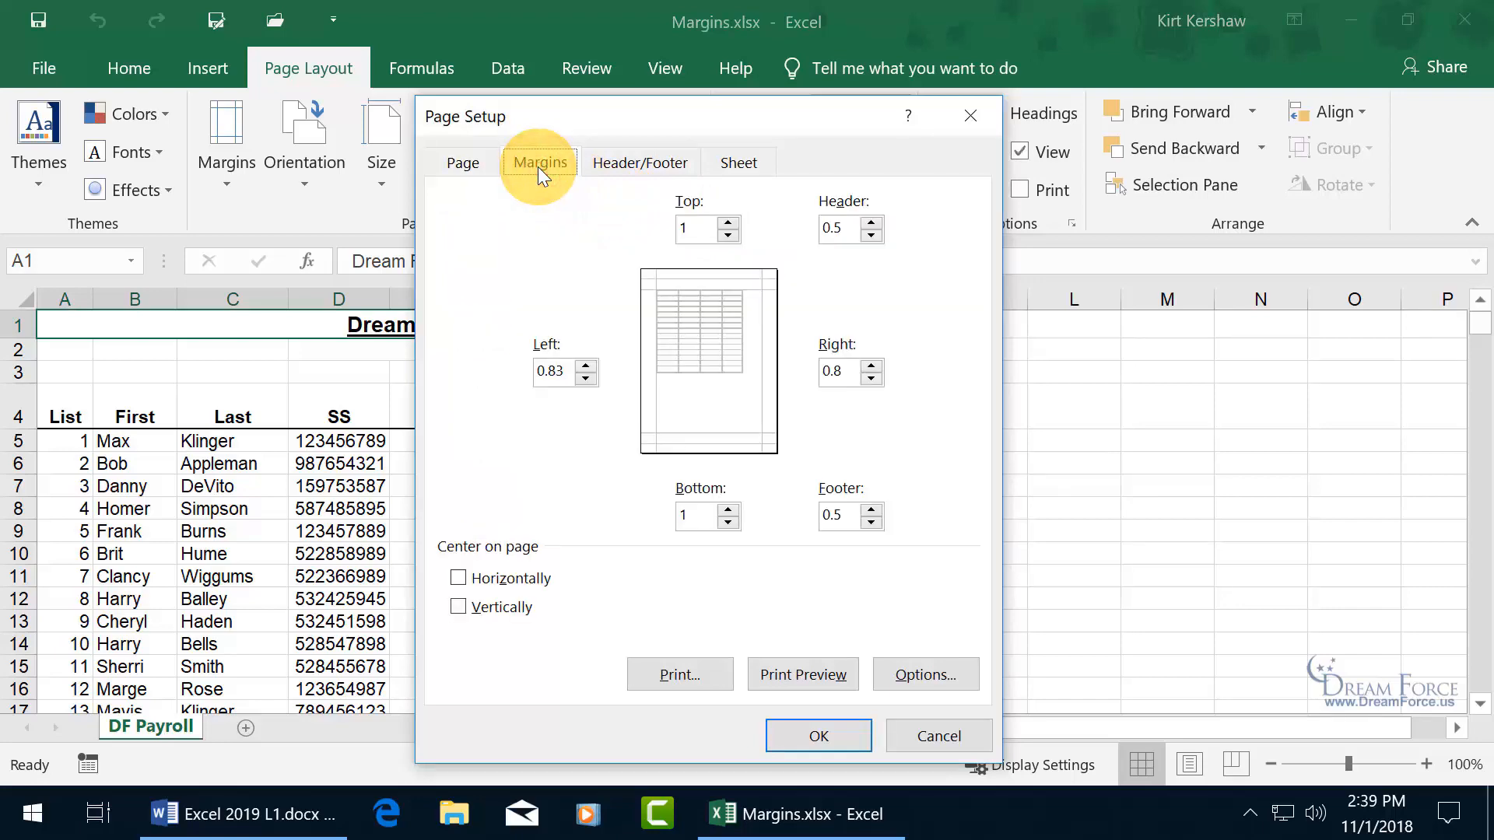
pyautogui.click(971, 116)
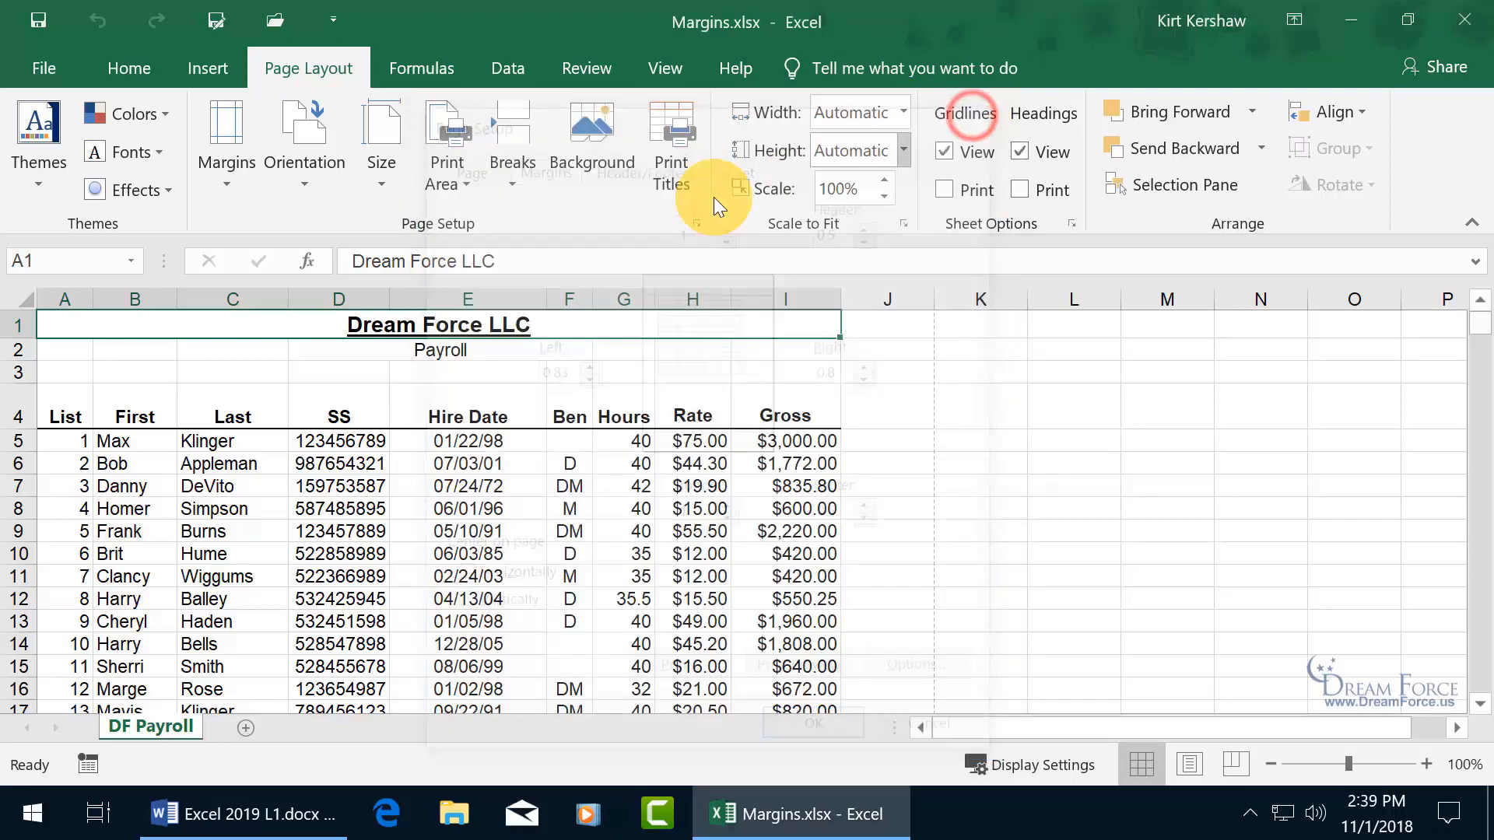
# Choose the Normal preset from the Page Layout Margins list
pyautogui.click(229, 179)
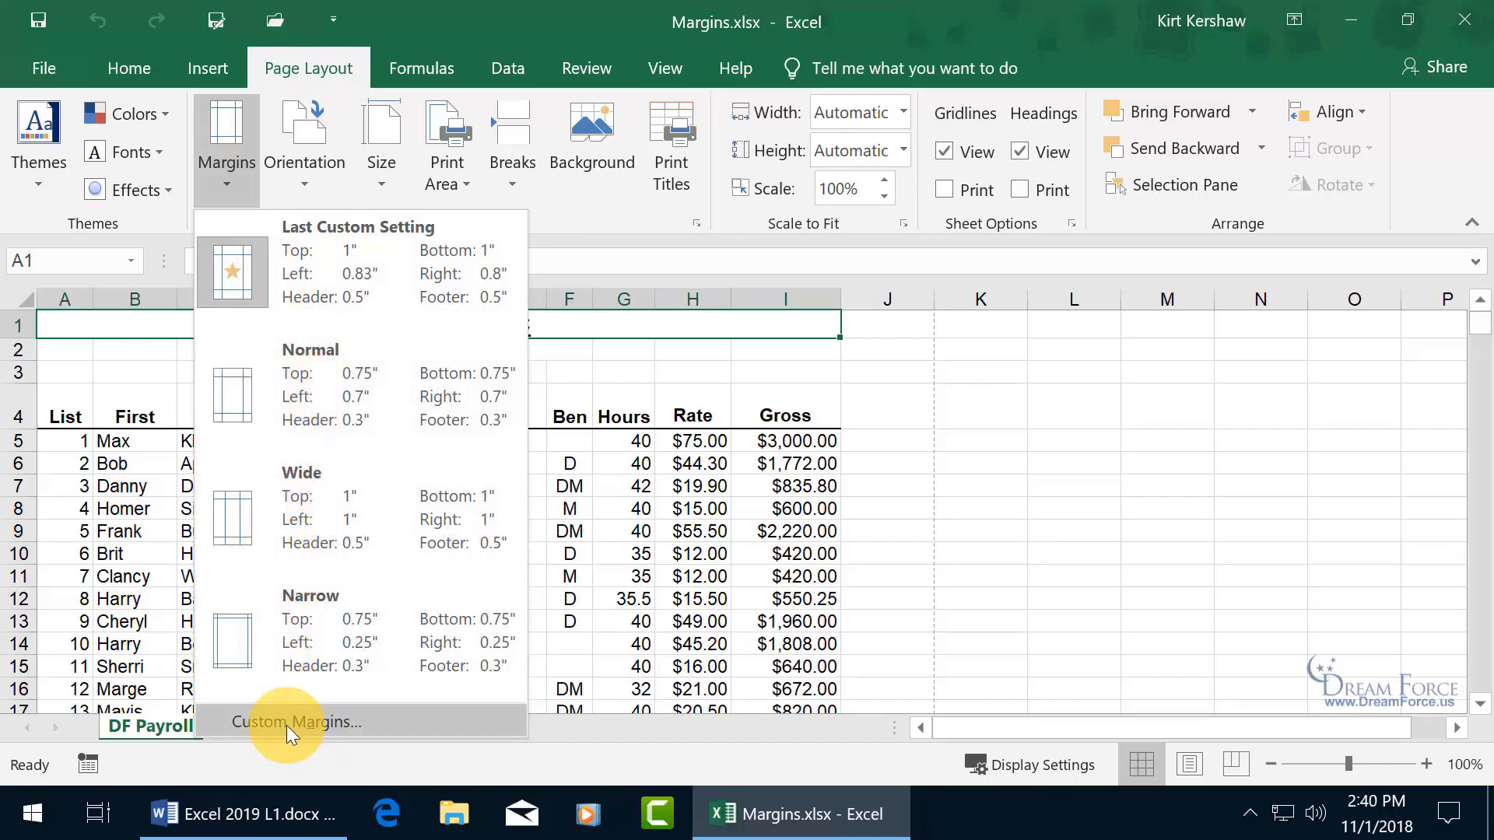
pyautogui.click(357, 390)
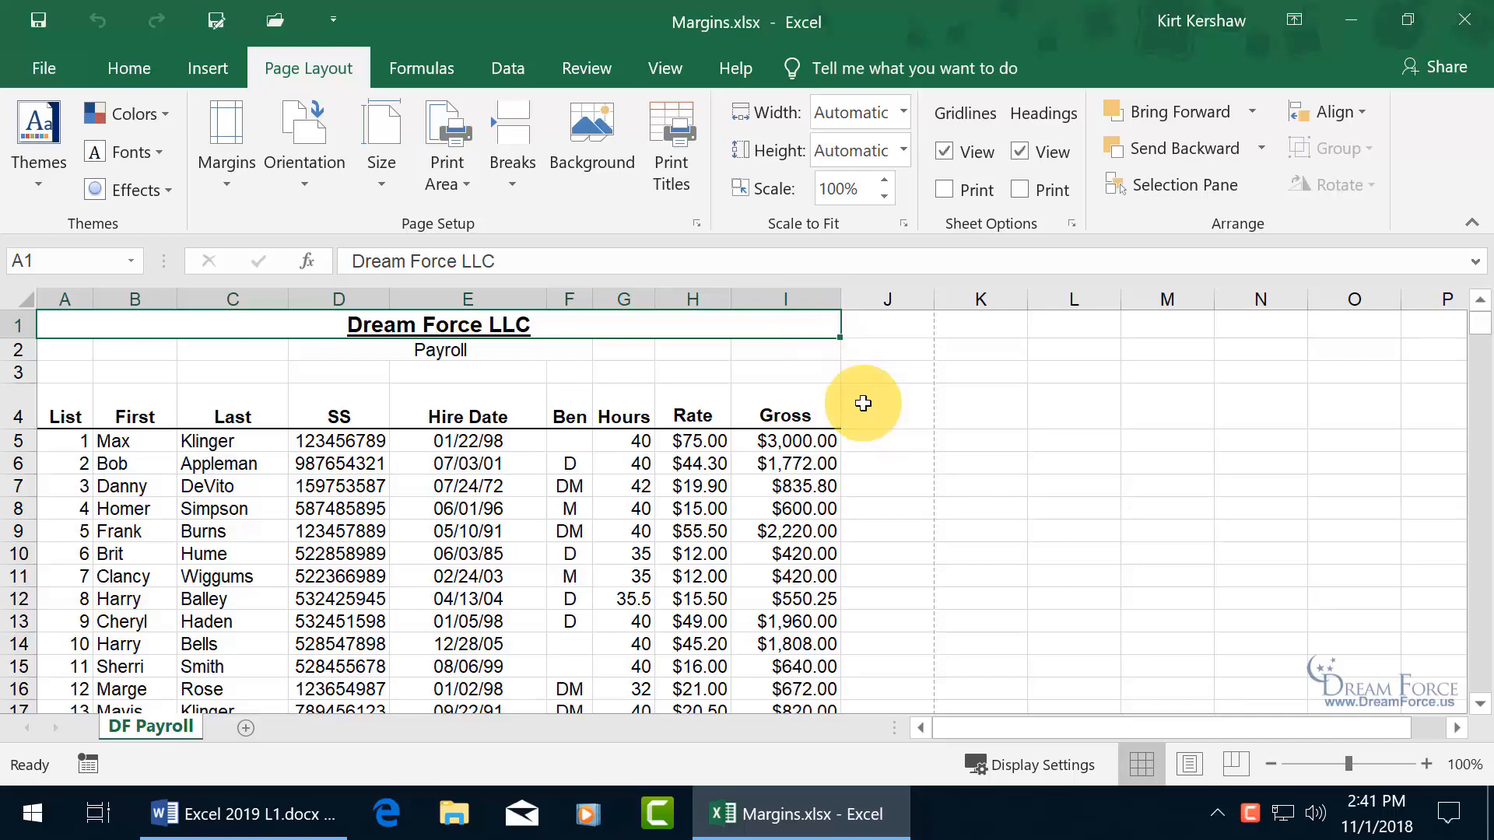
# Tick Center on page Horizontally and Vertically in Page Setup, then preview the printout
pyautogui.click(696, 223)
pyautogui.click(547, 161)
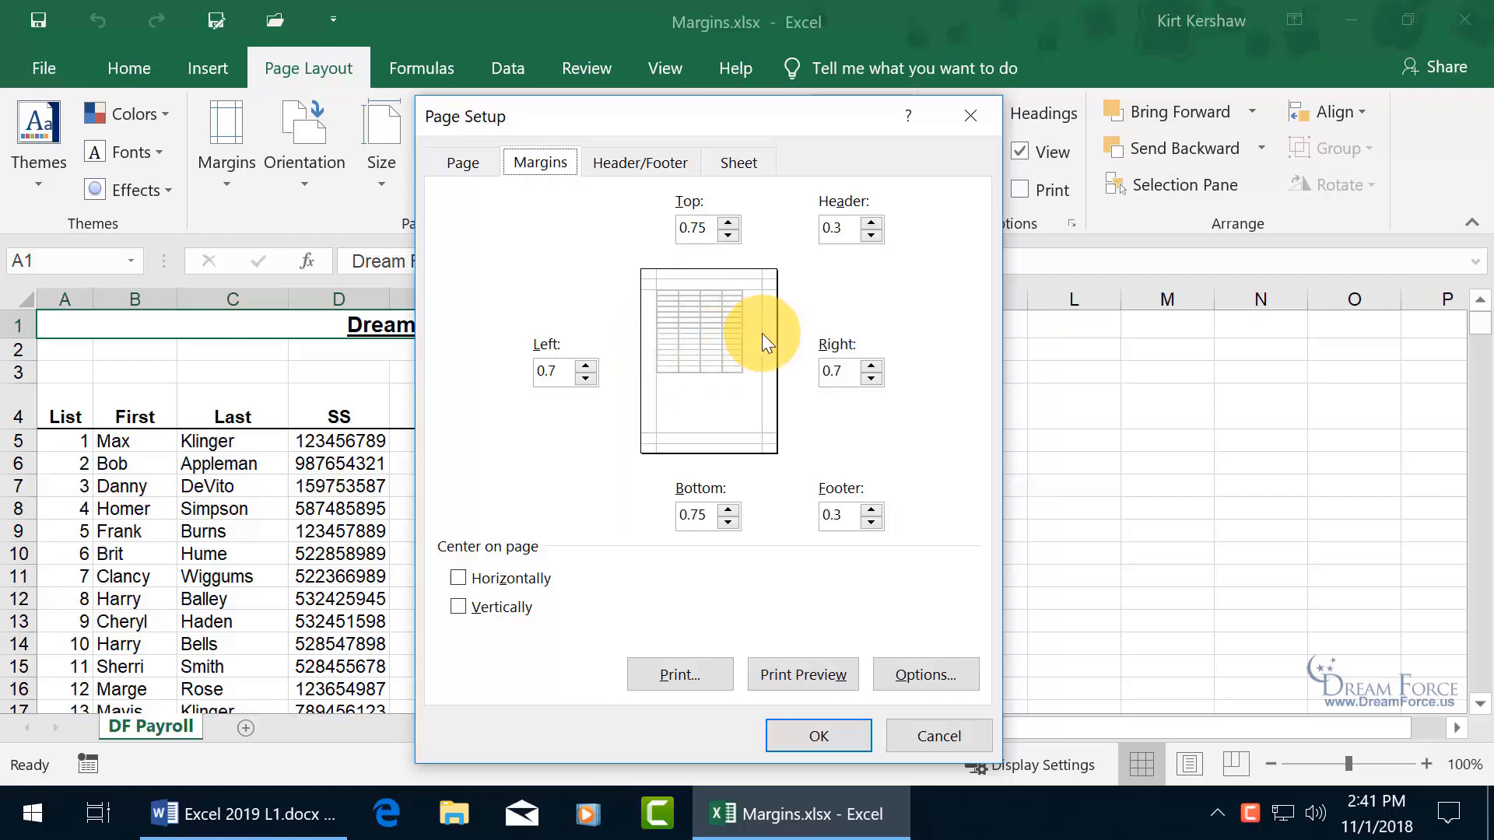
pyautogui.click(456, 578)
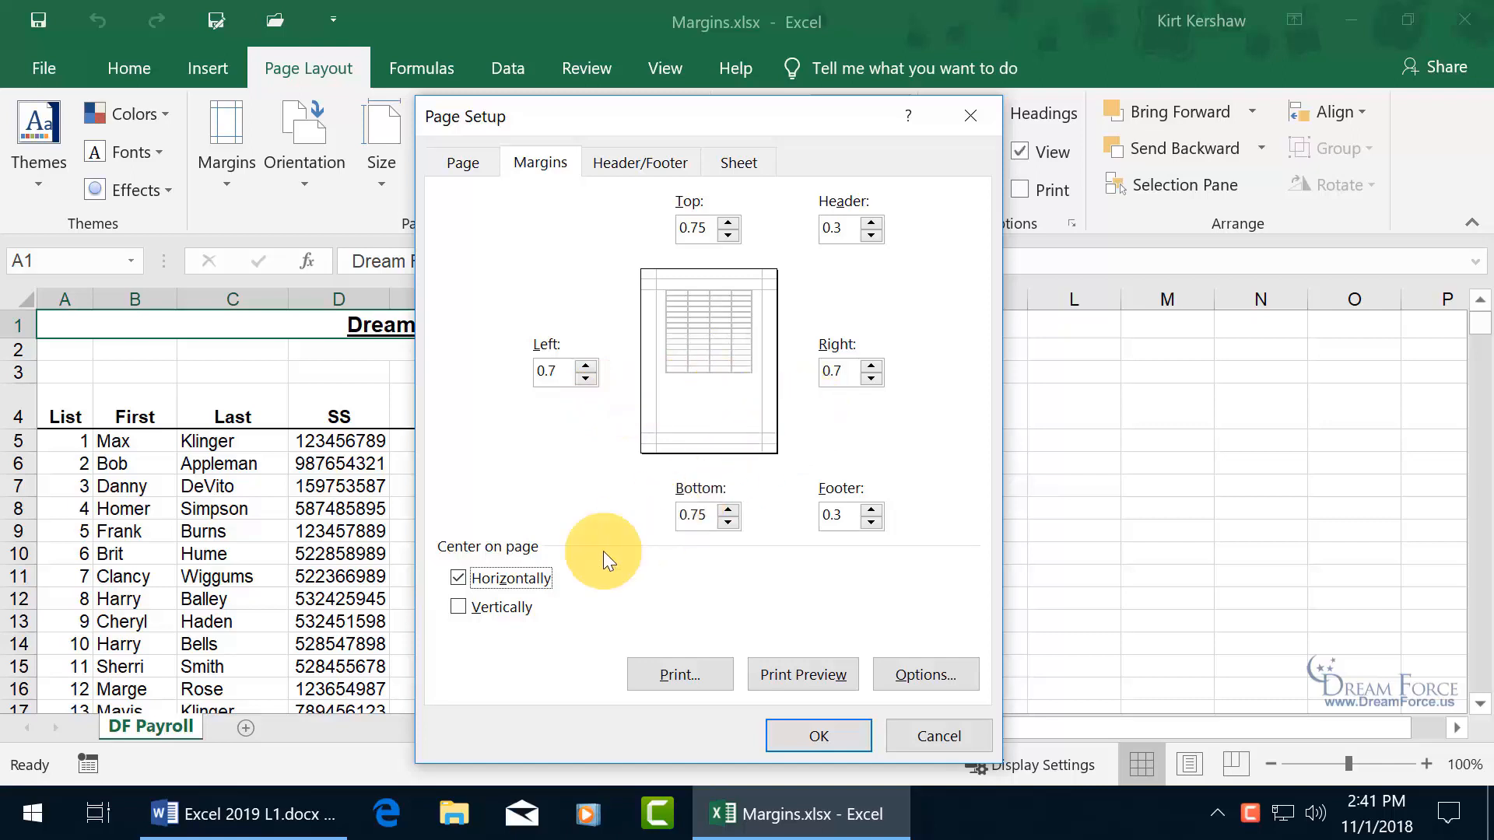
pyautogui.click(459, 608)
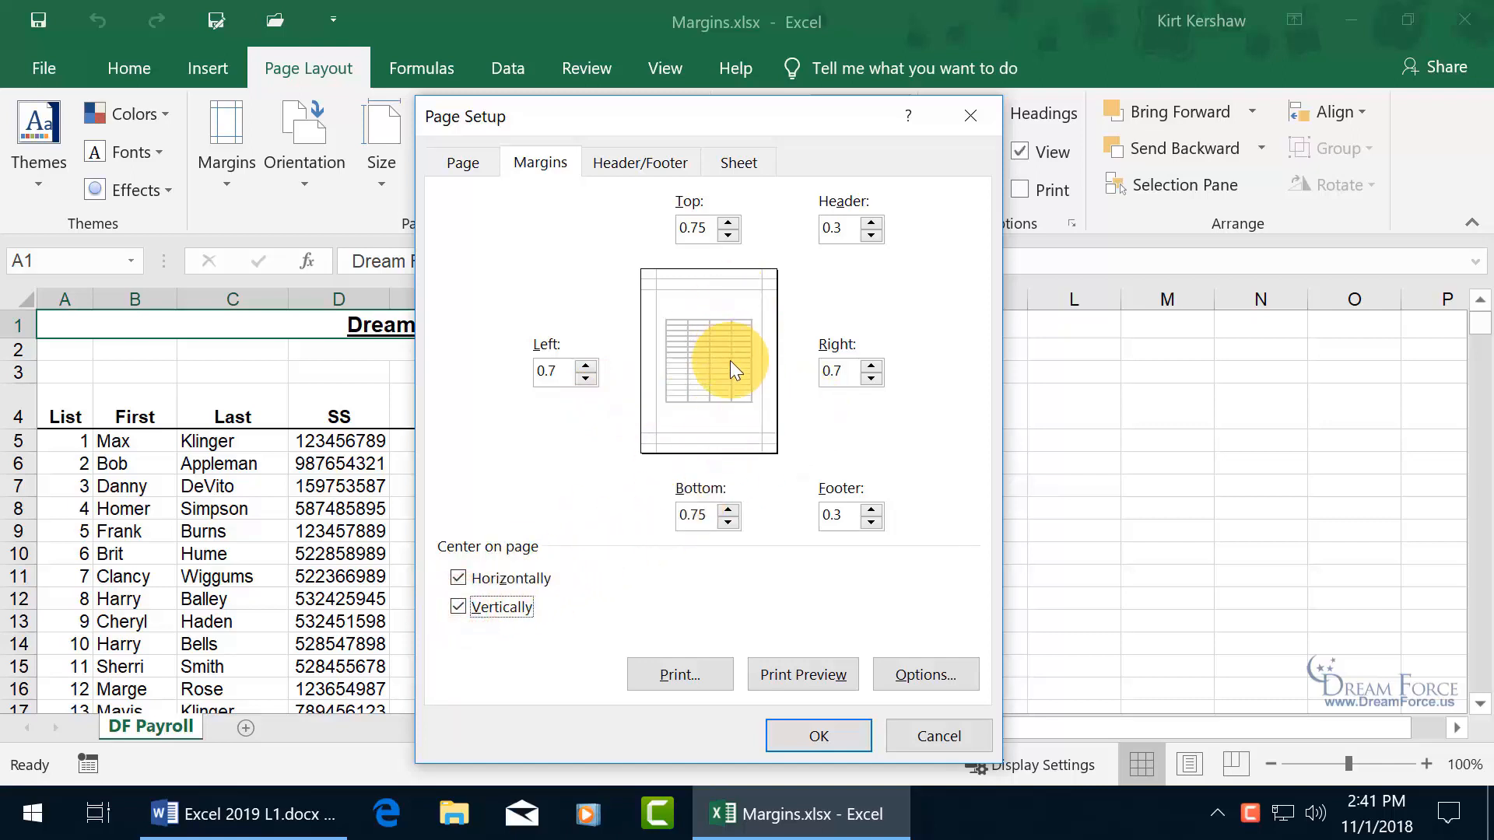
pyautogui.click(810, 672)
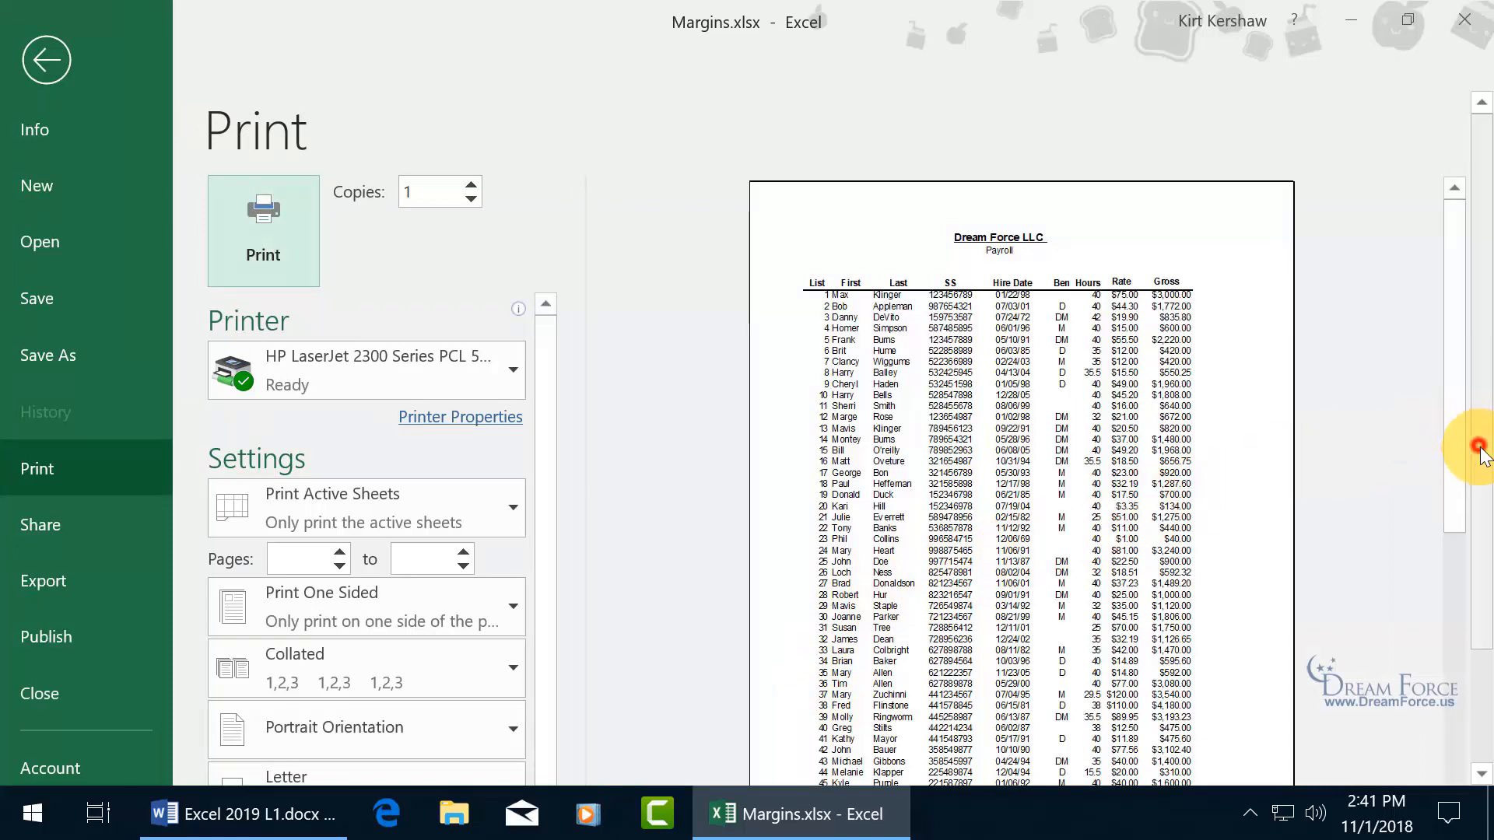
# Show page 2 of 2 of the preview, holding the centred payroll rows 50–68
pyautogui.moveTo(1478, 445); pyautogui.dragTo(1467, 539)
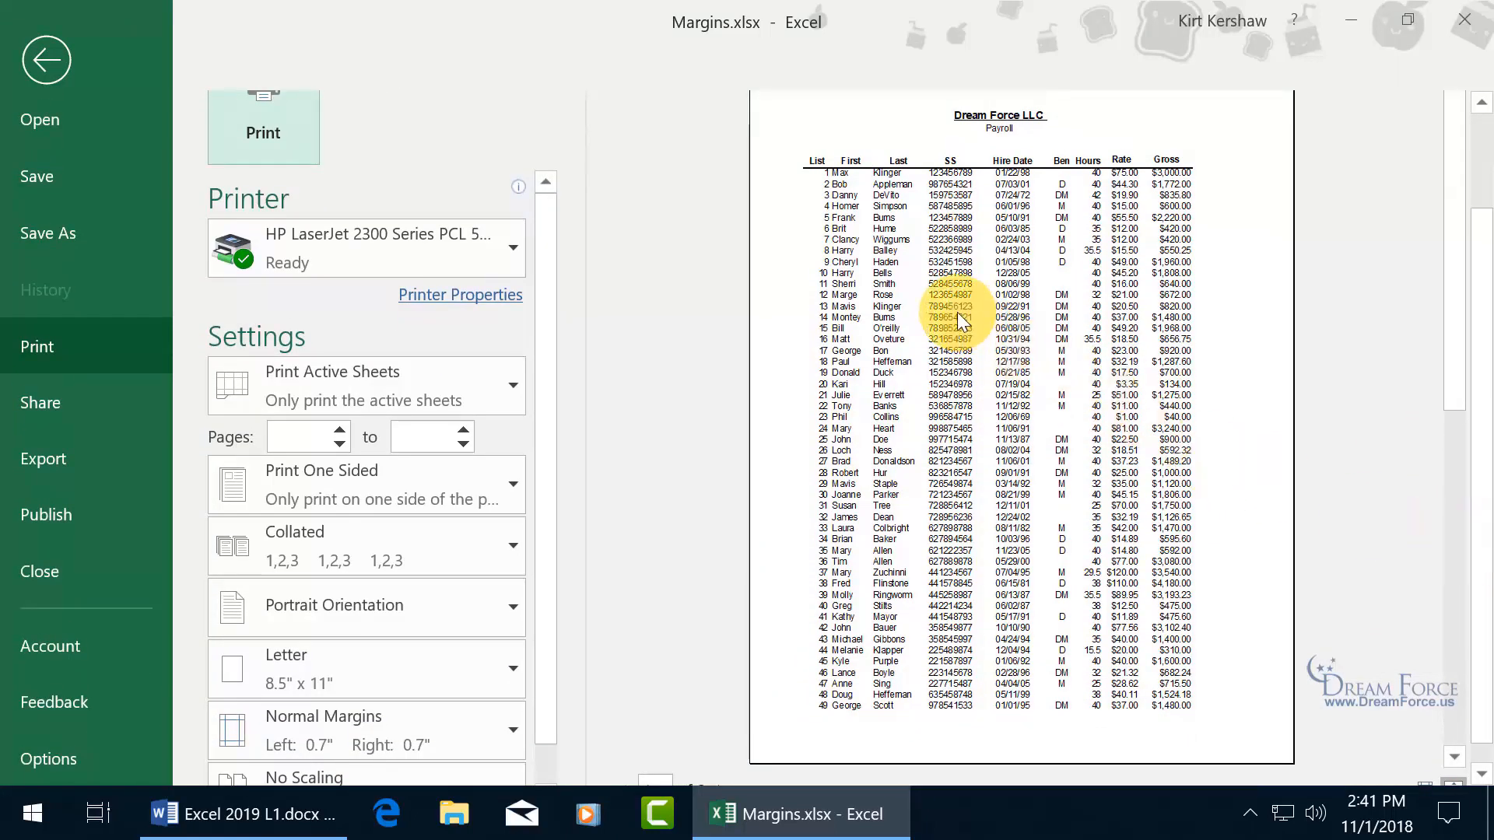
pyautogui.scroll(-1, 958, 315)
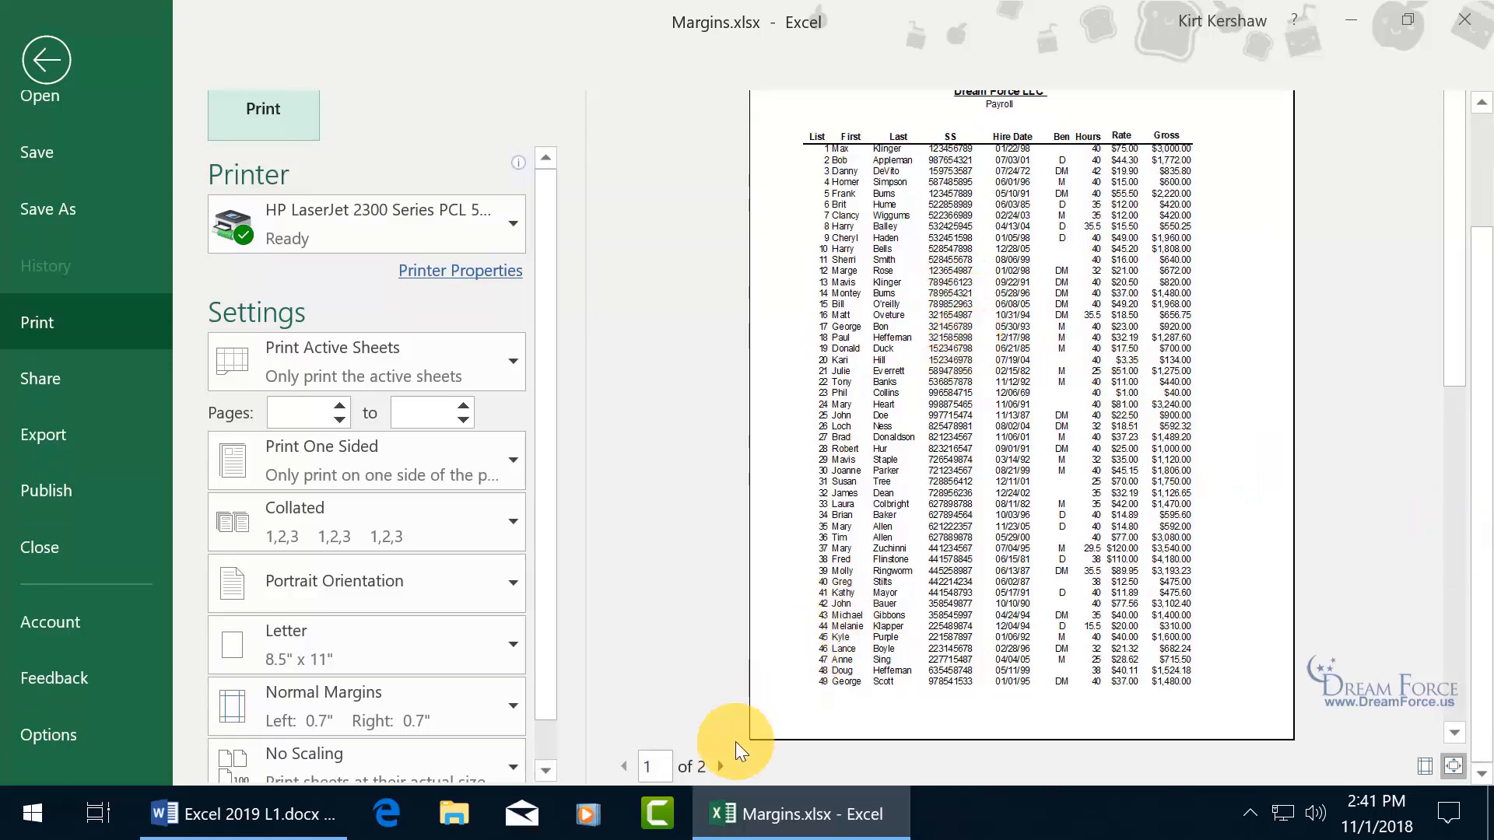
pyautogui.click(719, 766)
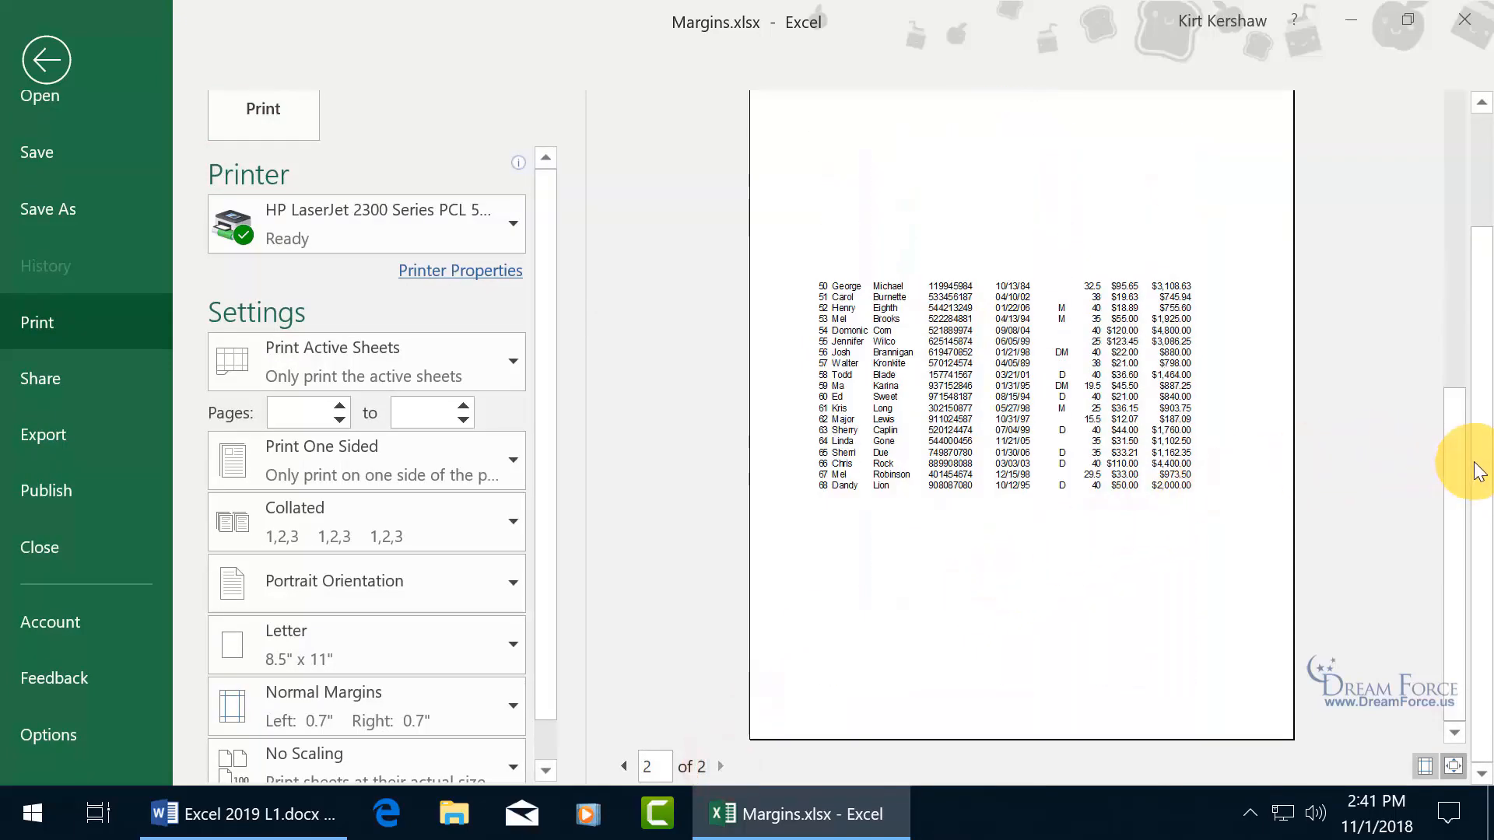
pyautogui.moveTo(1477, 461); pyautogui.dragTo(1457, 407)
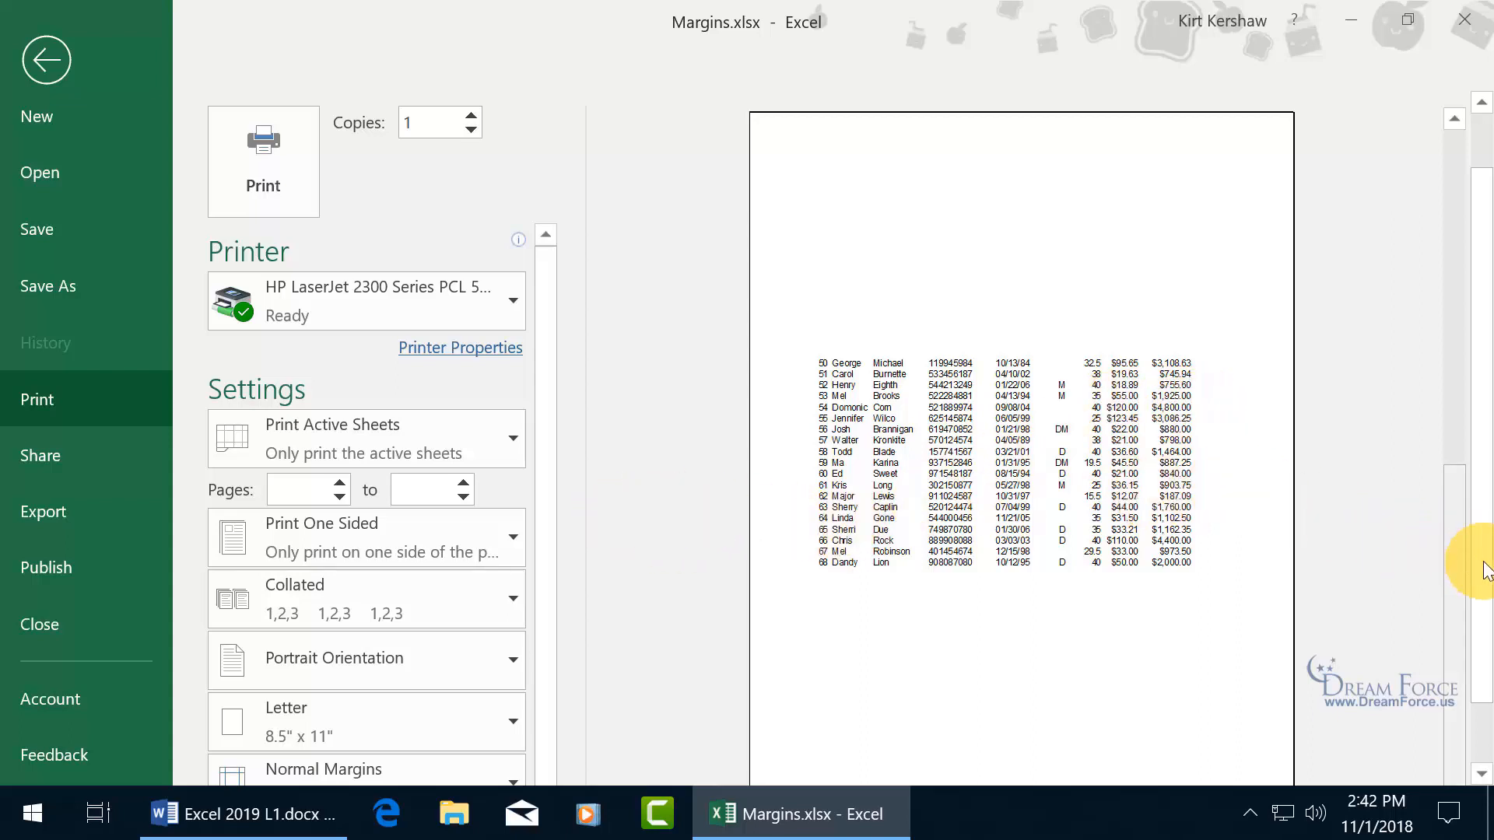
pyautogui.scroll(-2, 1487, 579)
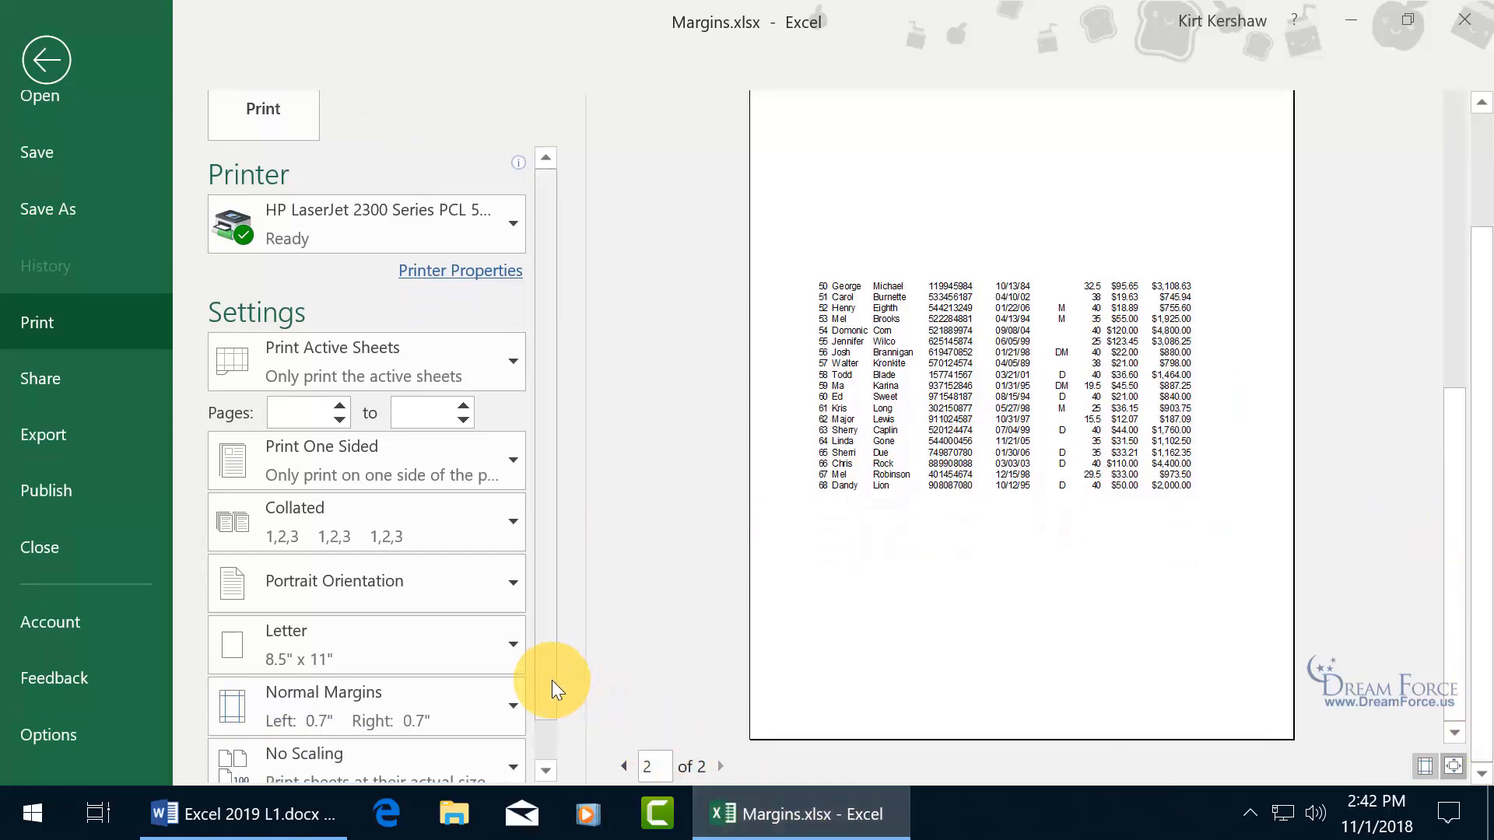
pyautogui.scroll(-1, 552, 680)
# Untick Horizontally and Vertically under Center on page in Page Setup and apply the change
pyautogui.click(496, 770)
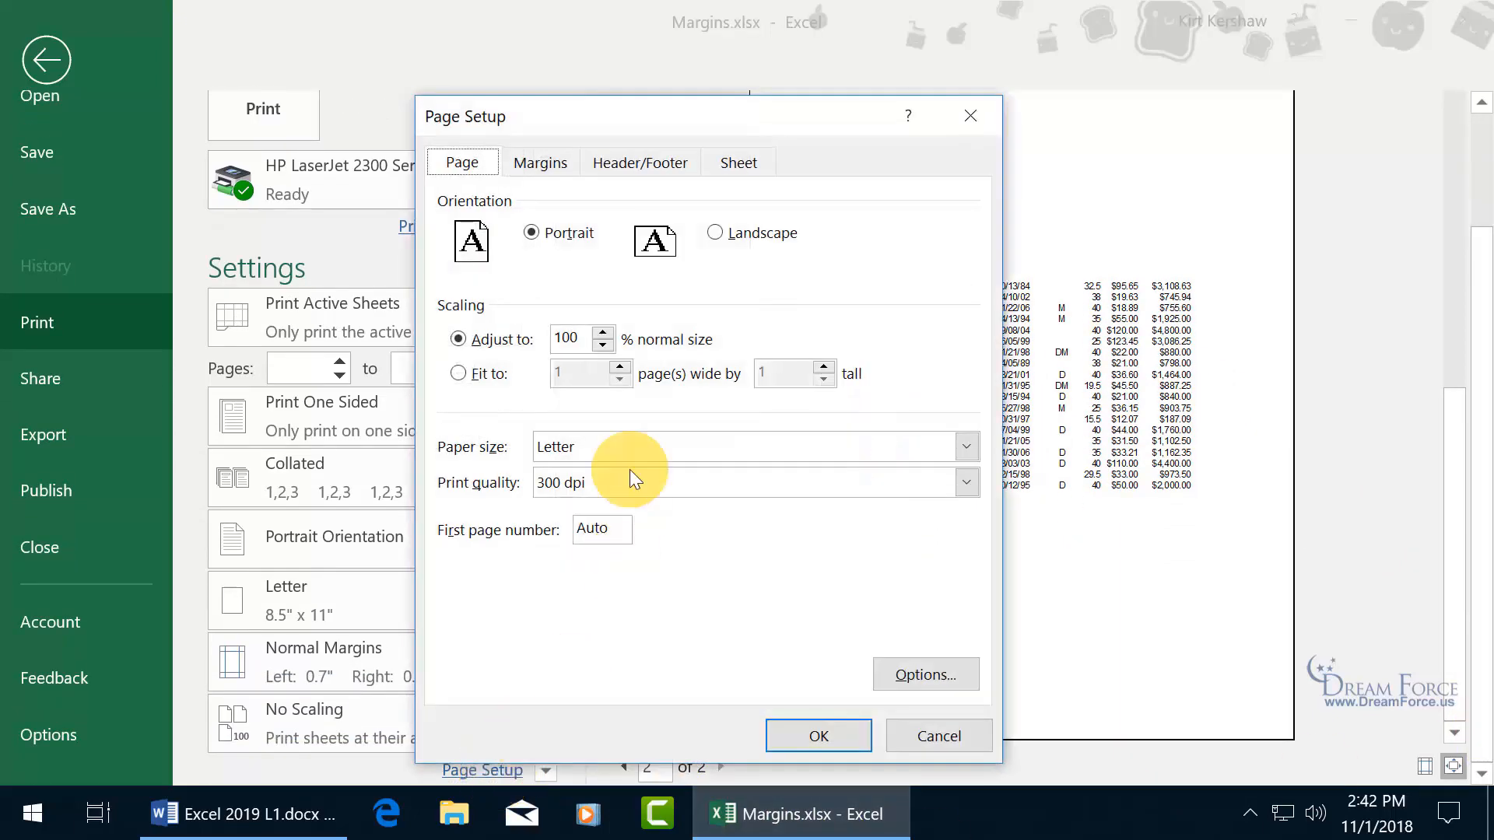
pyautogui.click(547, 165)
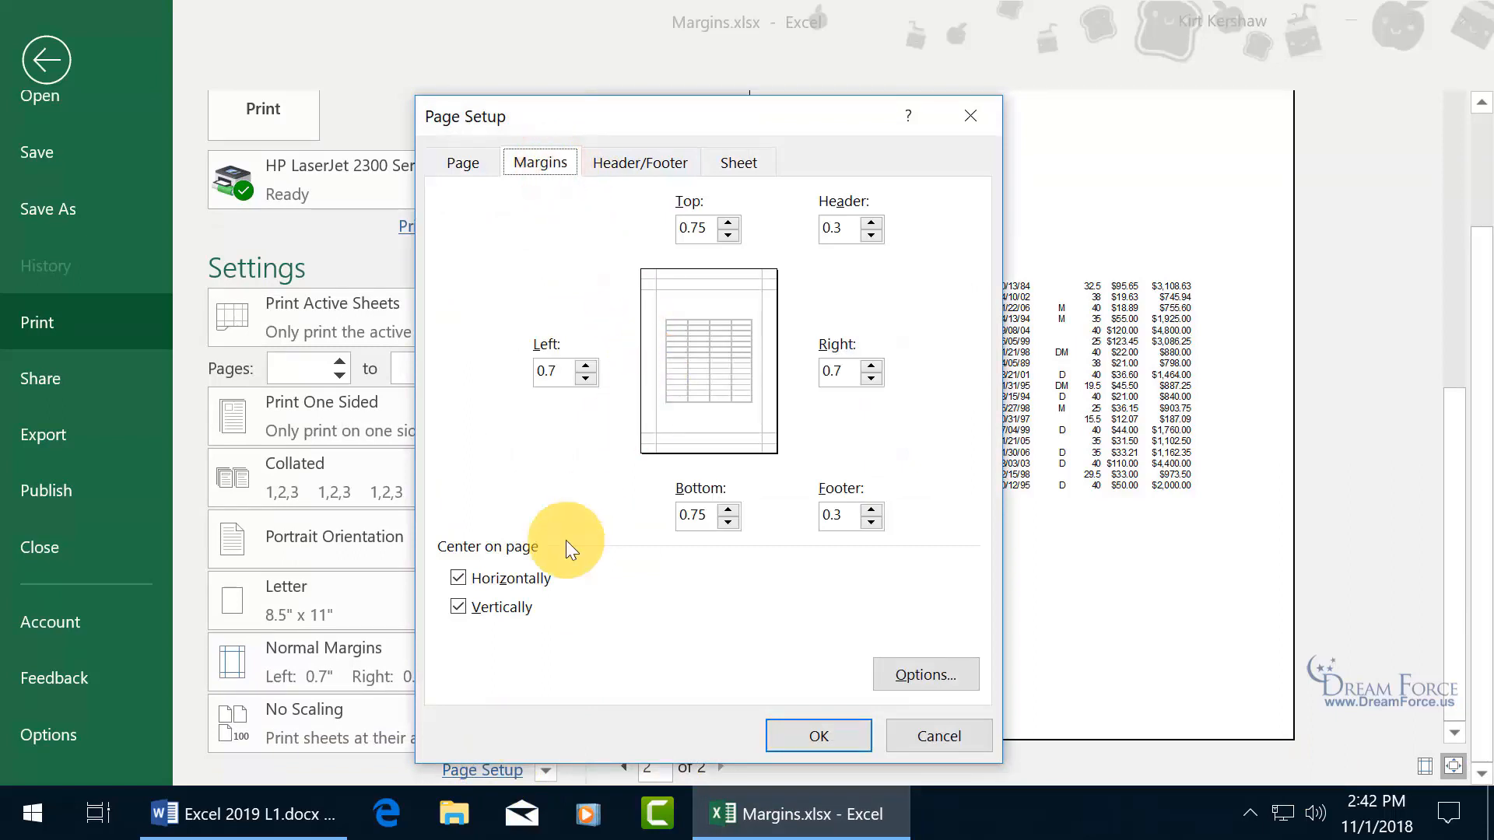
pyautogui.click(501, 583)
pyautogui.click(489, 609)
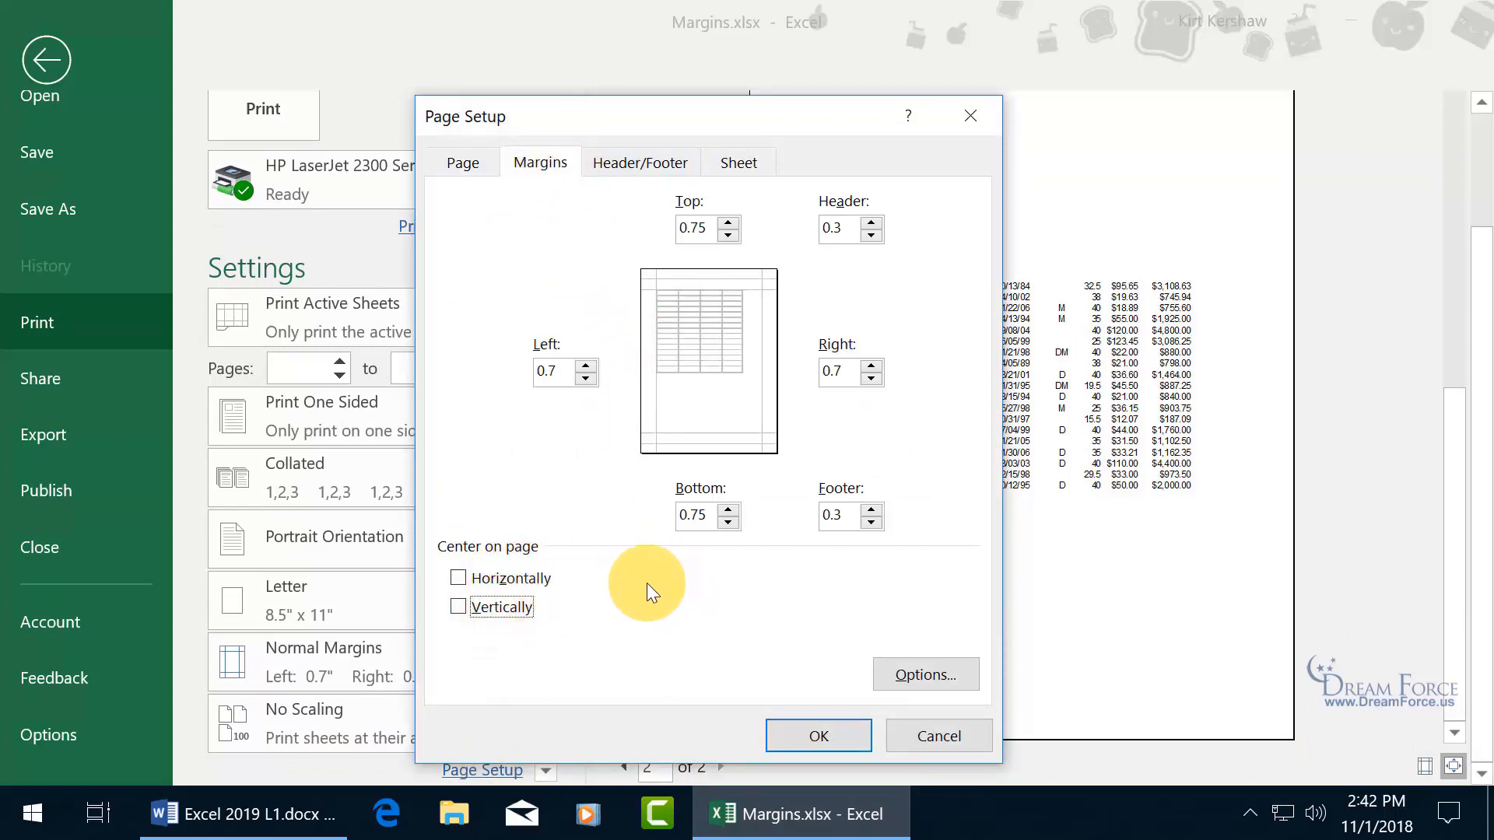
pyautogui.click(801, 732)
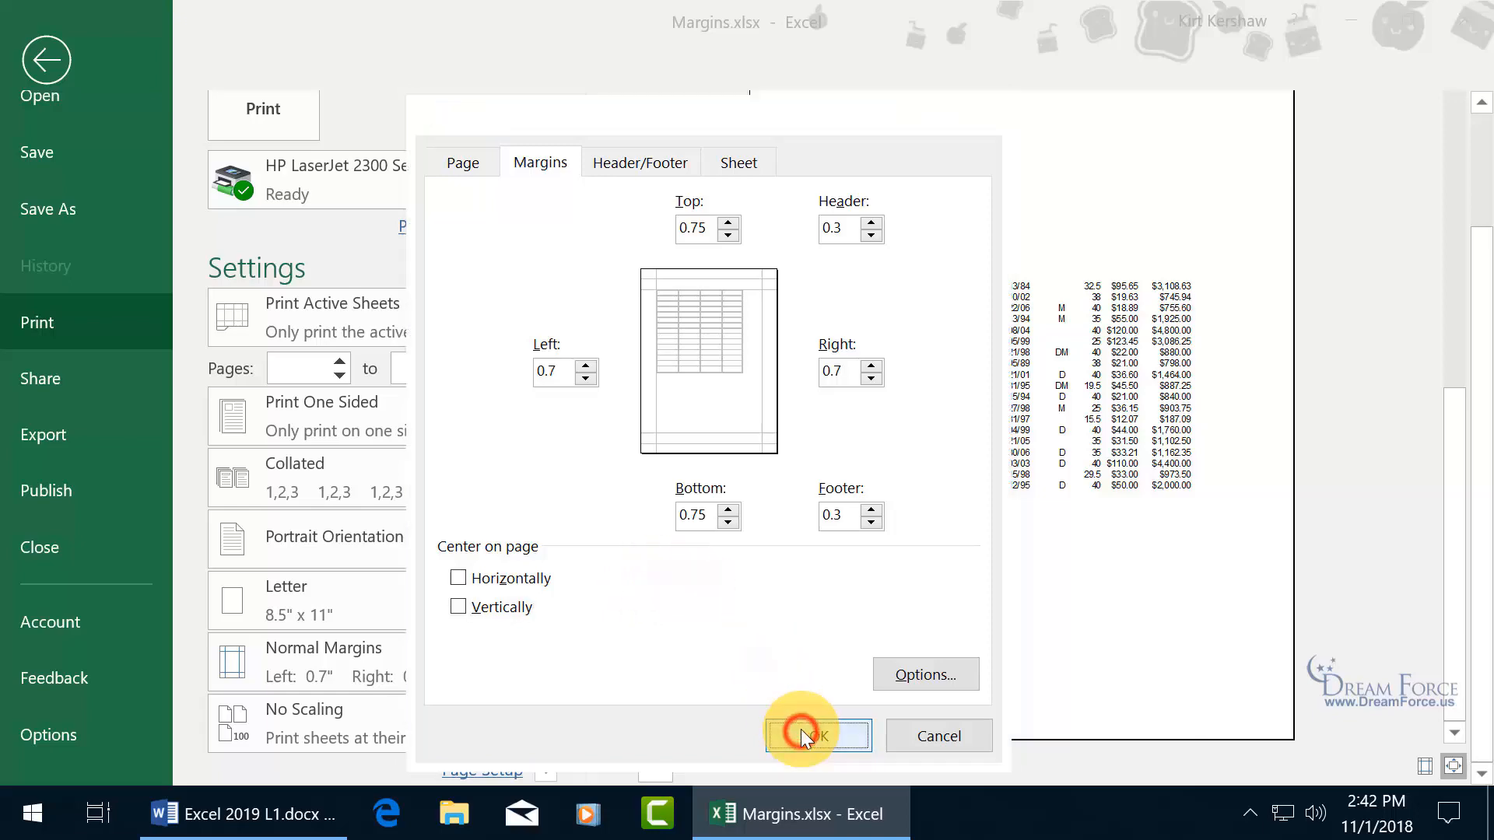
pyautogui.moveTo(1469, 487); pyautogui.dragTo(1469, 376)
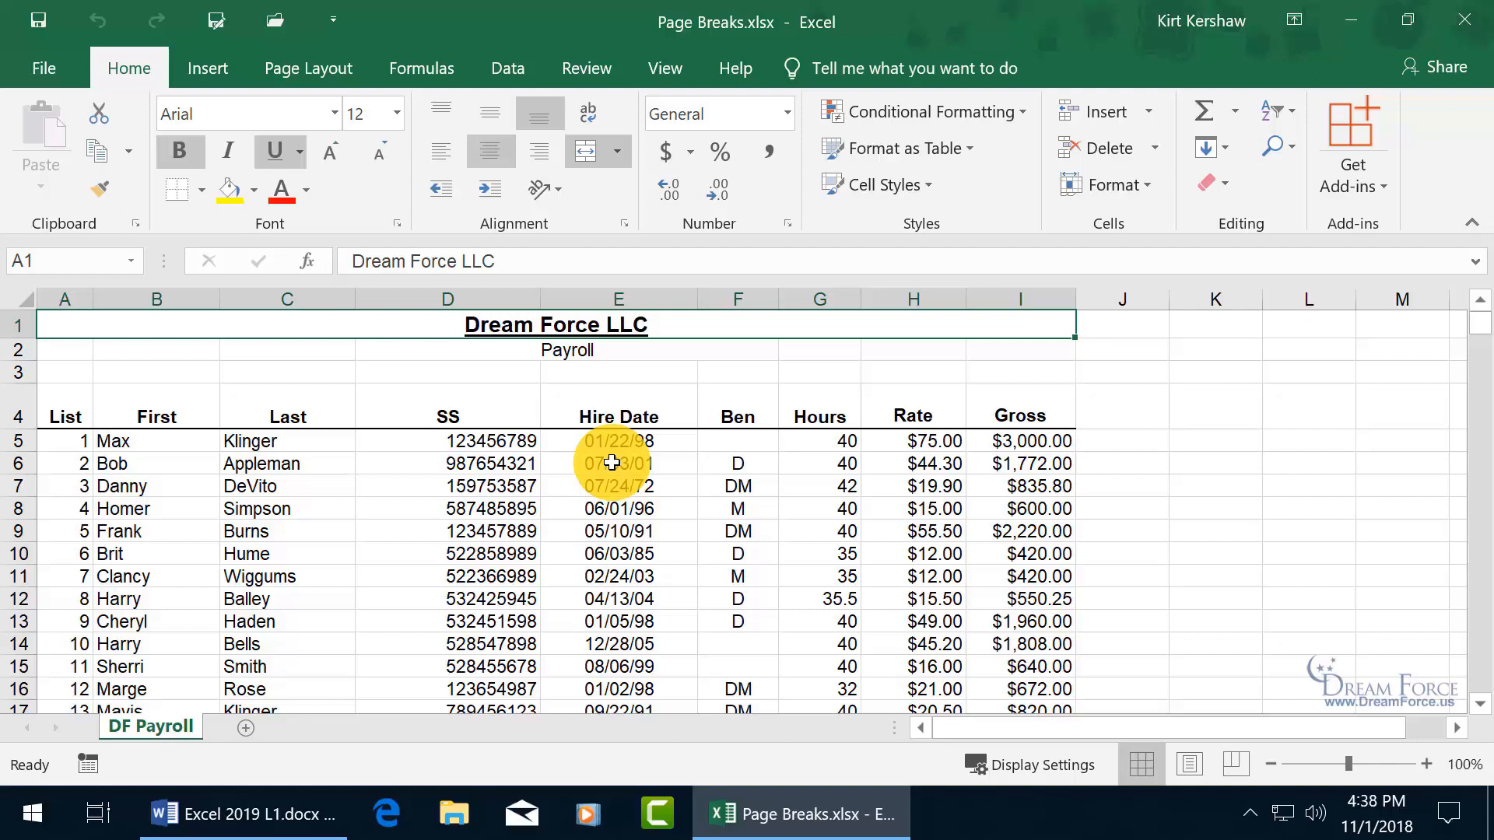
# Switch the Page Breaks payroll sheet to Page Break Preview from the View tab
pyautogui.click(666, 67)
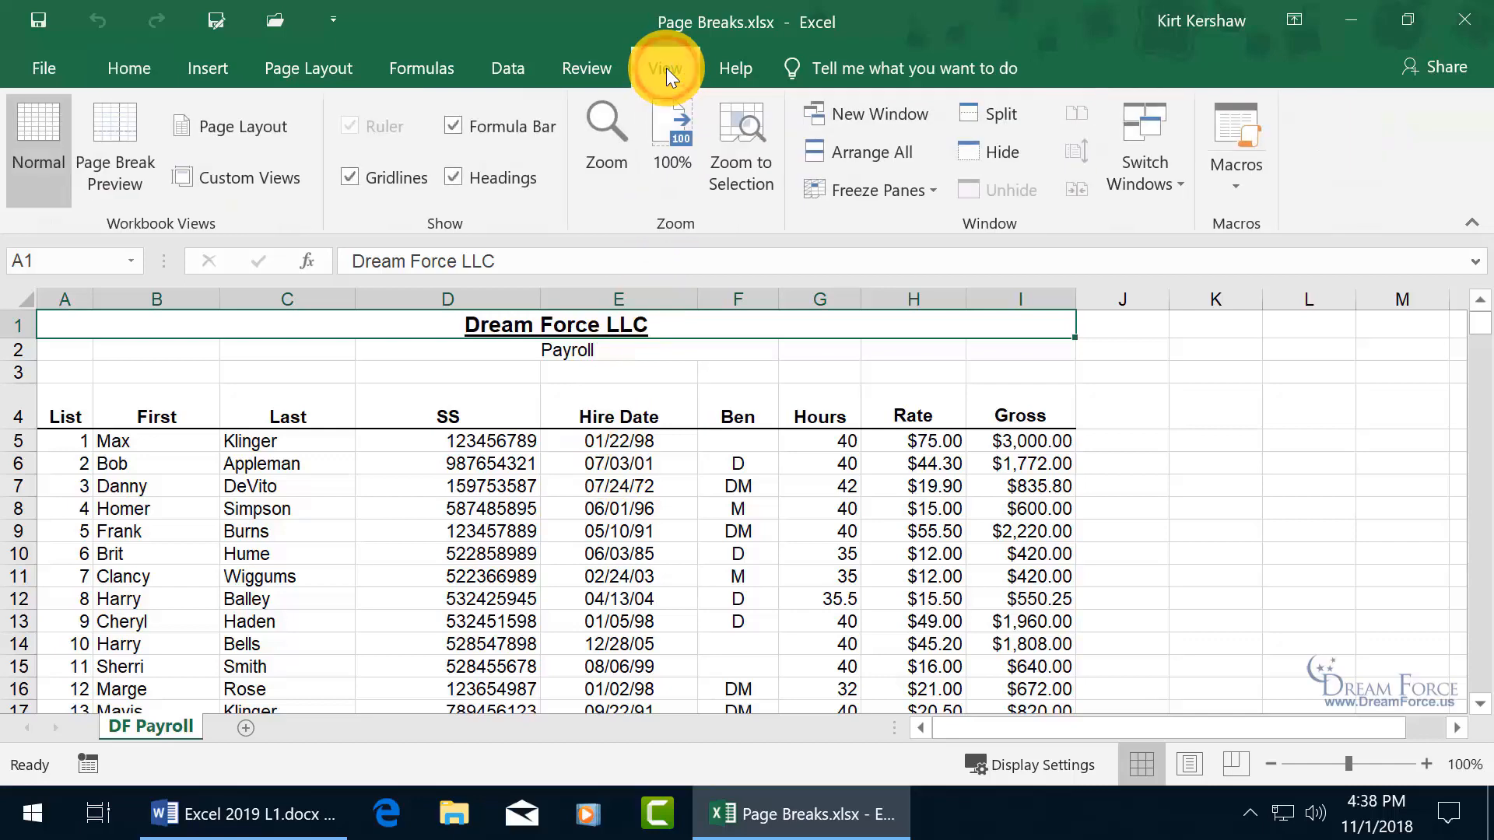
pyautogui.click(117, 170)
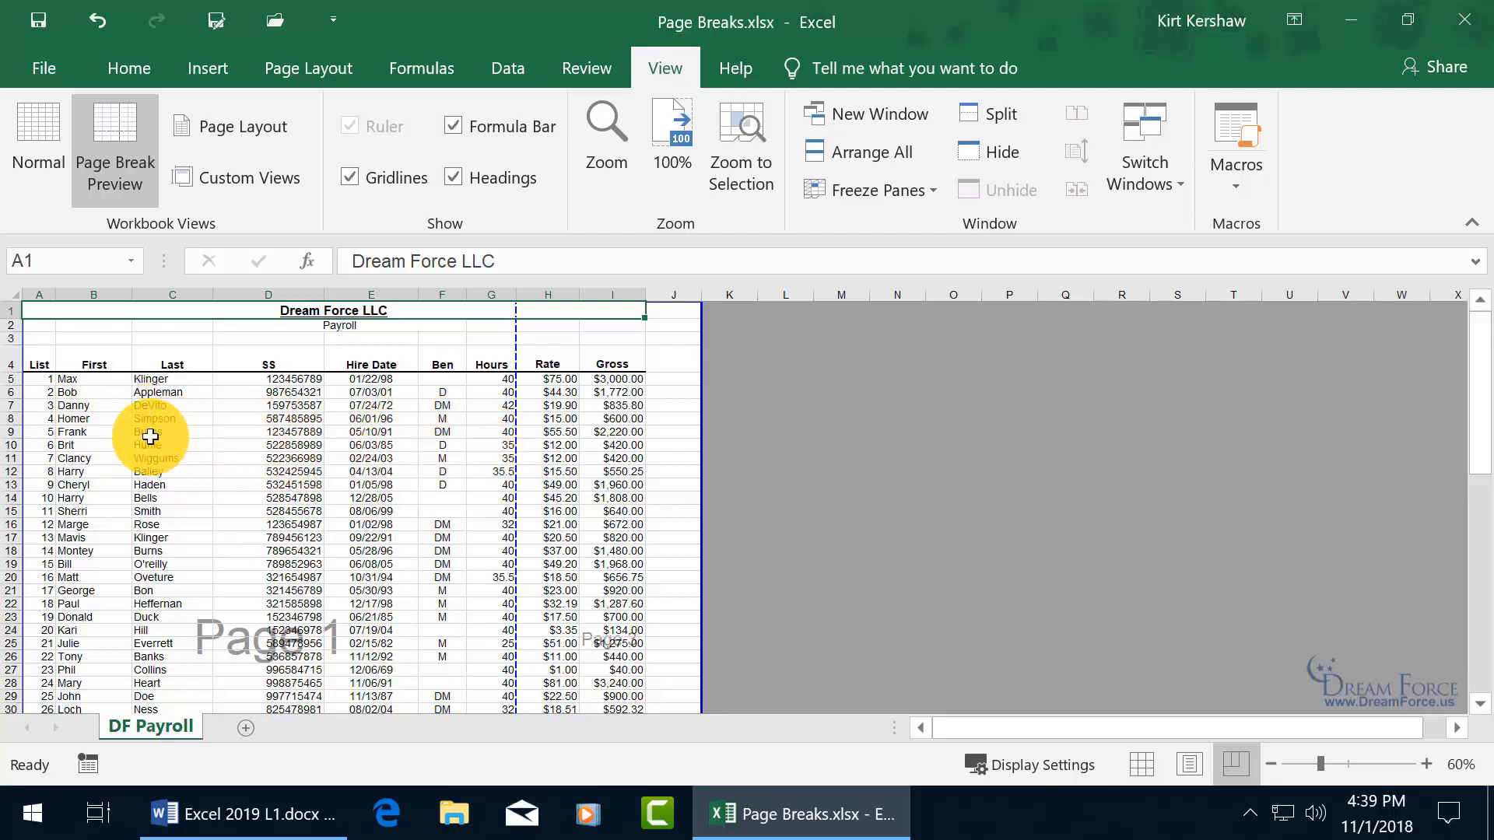
pyautogui.scroll(-8, 367, 459)
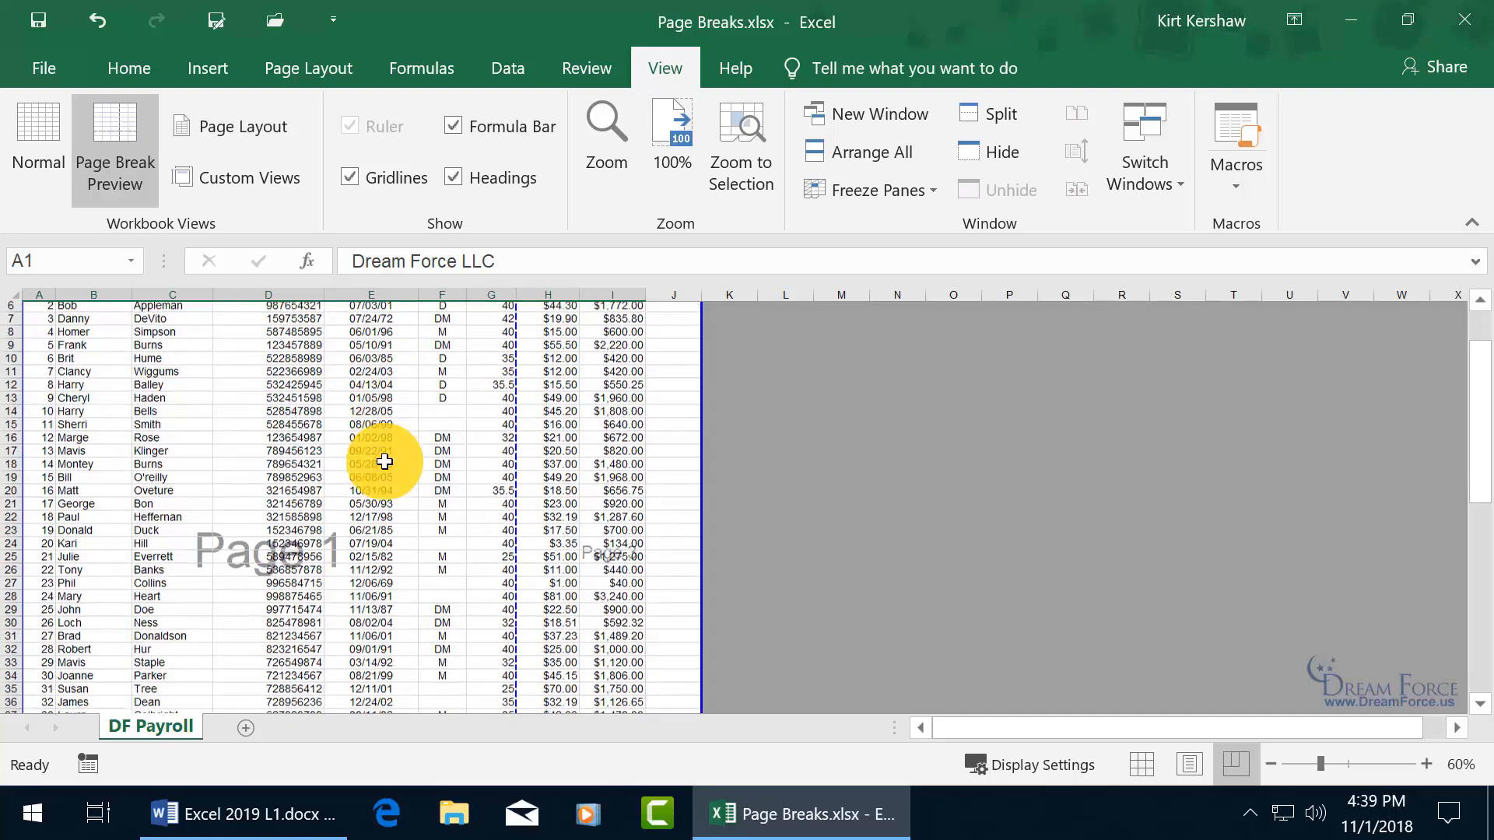
pyautogui.scroll(-7, 384, 462)
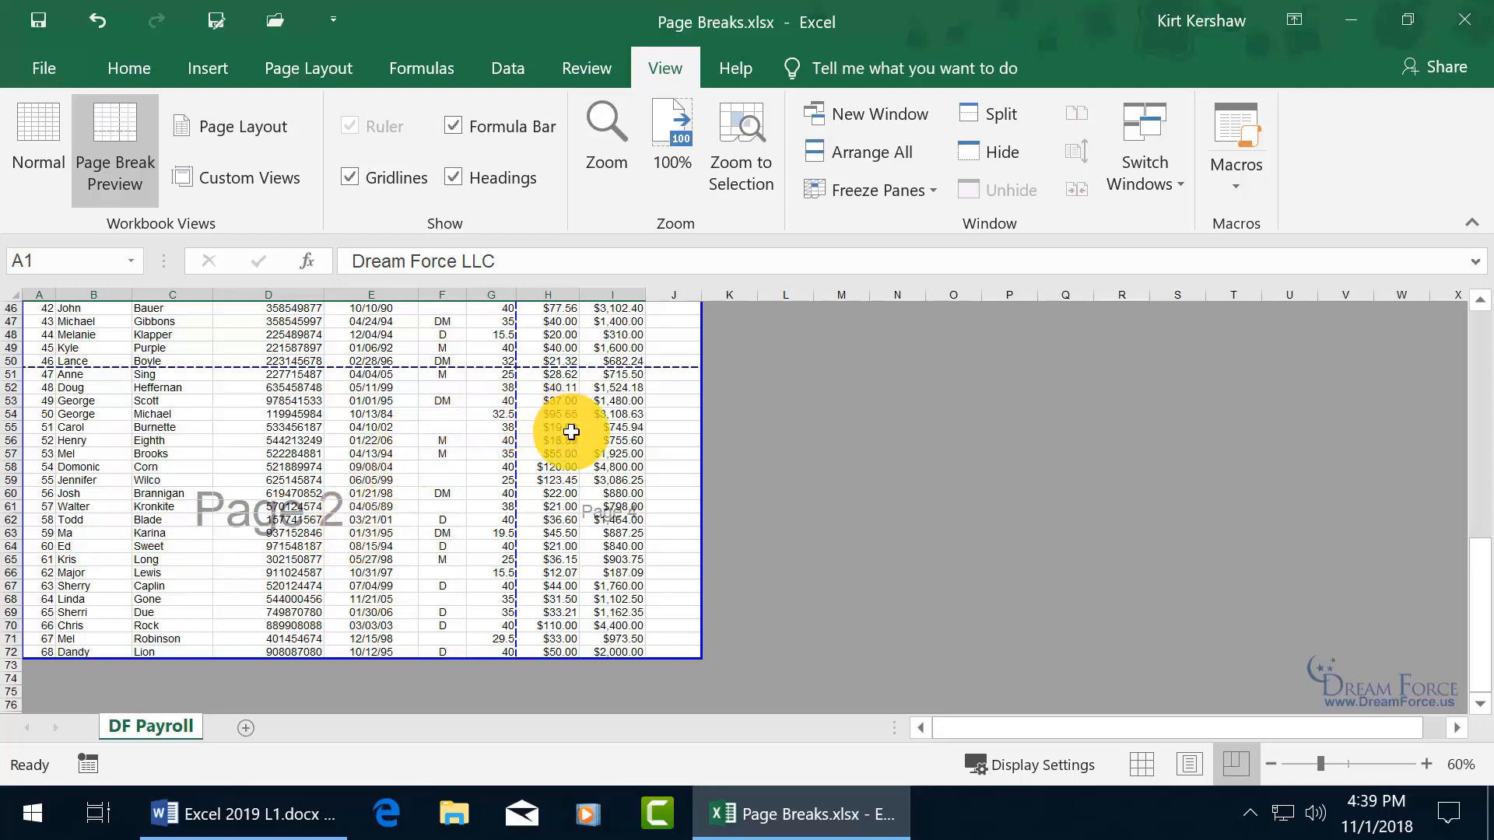
pyautogui.scroll(9, 625, 524)
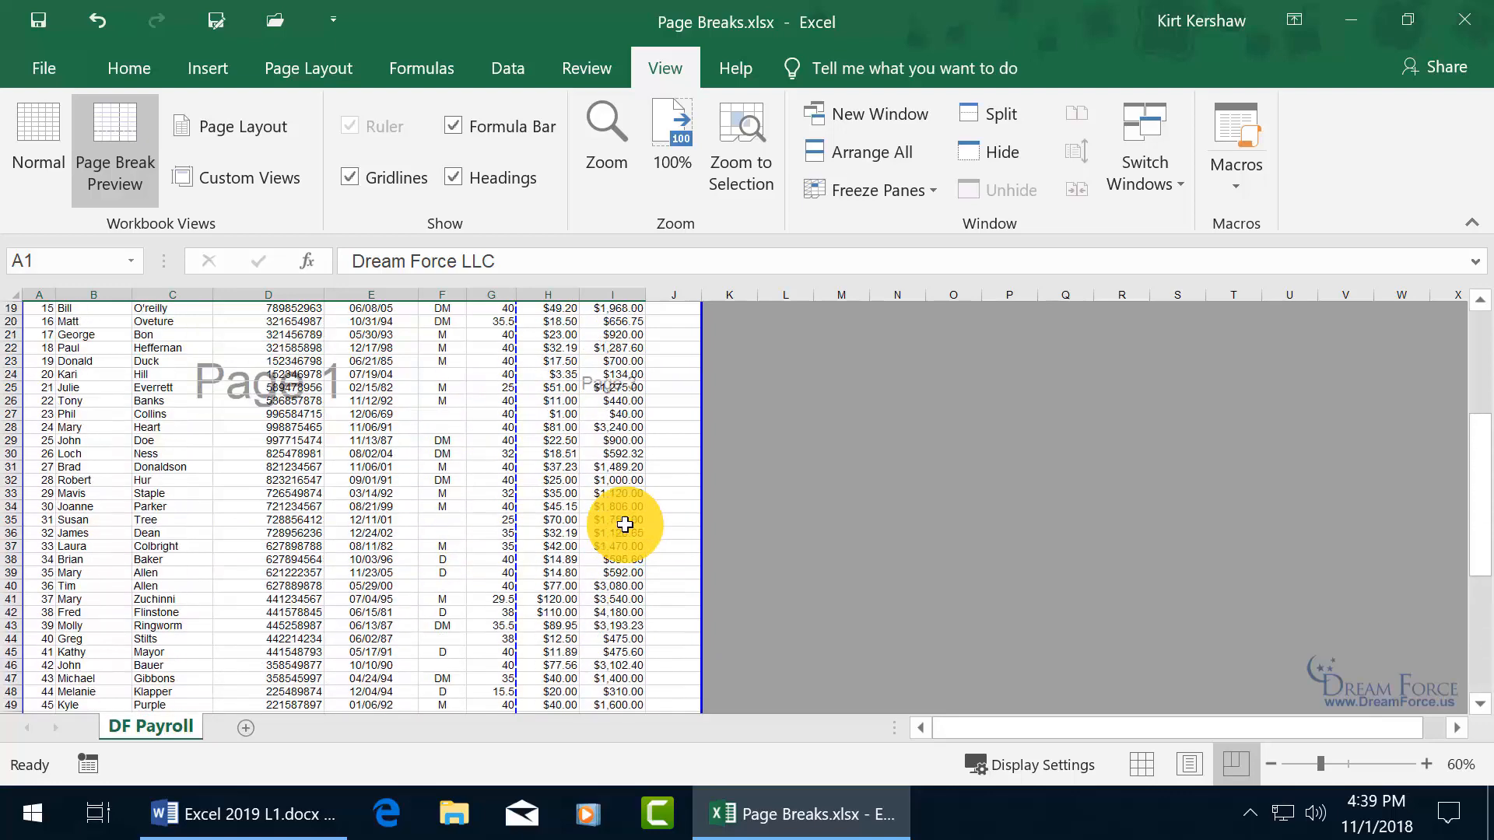
pyautogui.scroll(2, 624, 524)
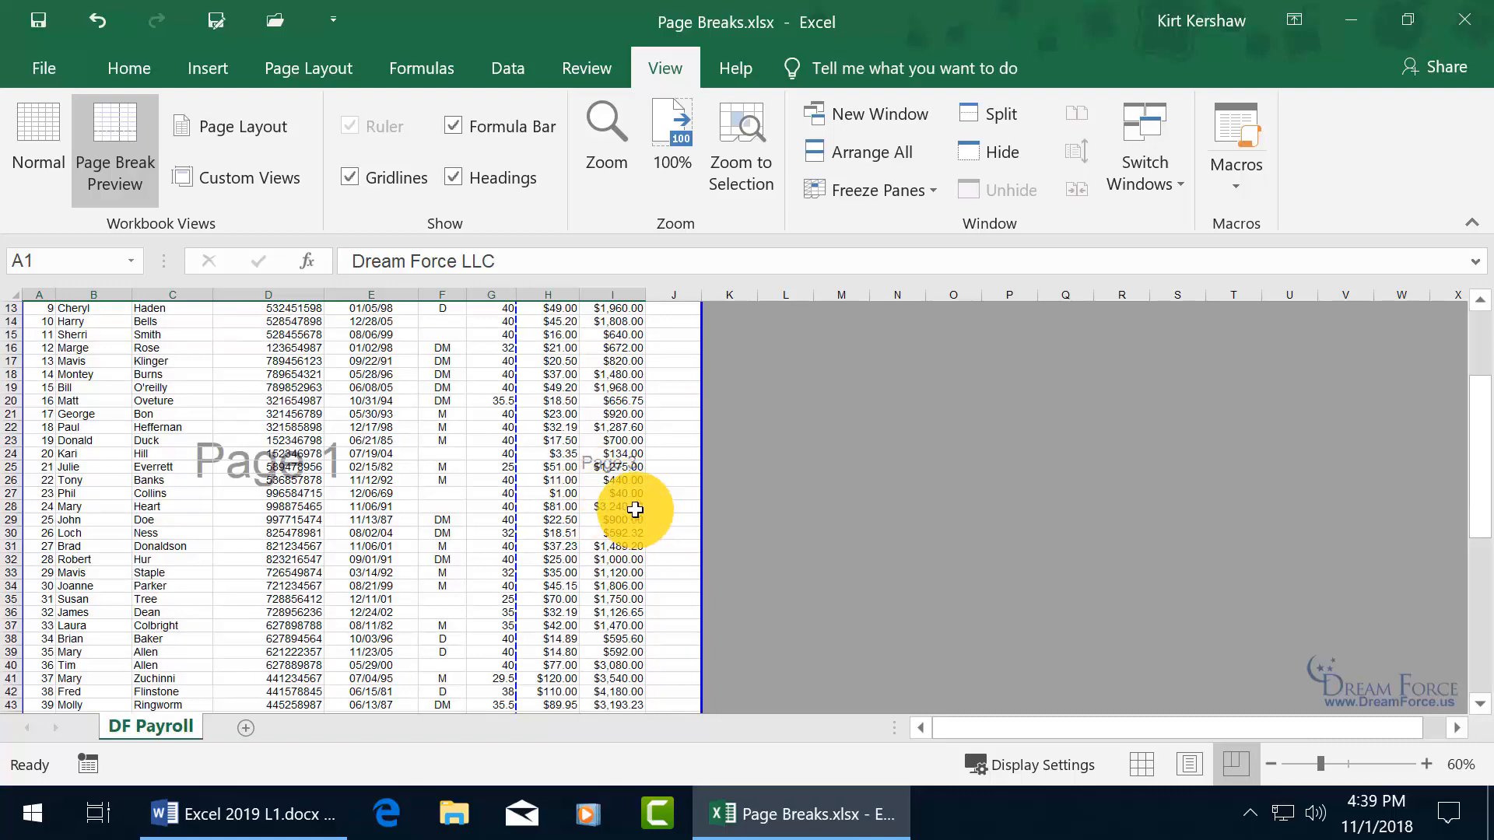
pyautogui.scroll(-1, 626, 491)
pyautogui.scroll(-10, 625, 491)
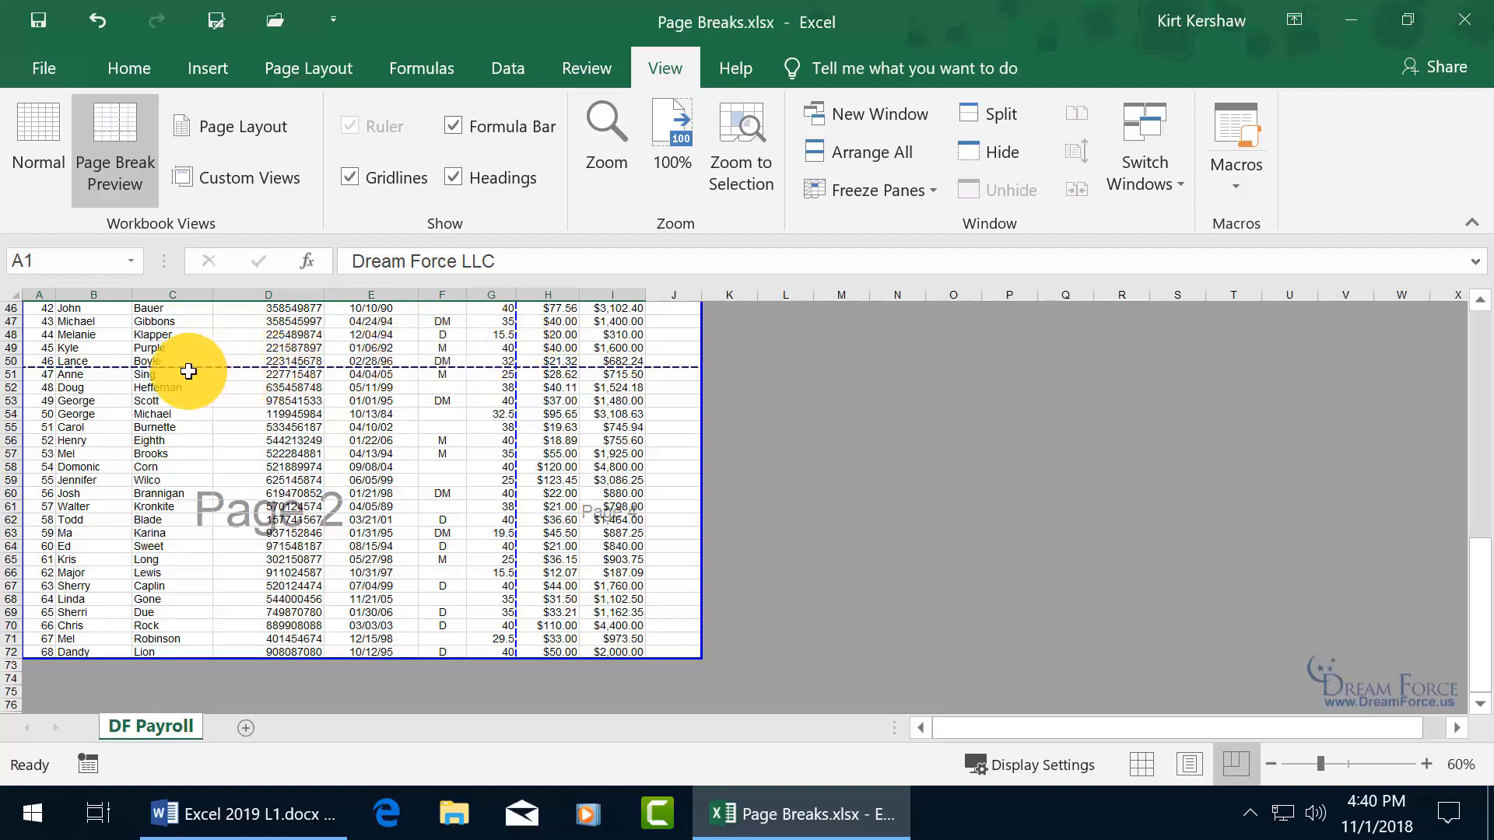
# Drag the horizontal page break up to sit between rows 49 and 50
pyautogui.moveTo(189, 366); pyautogui.dragTo(191, 353)
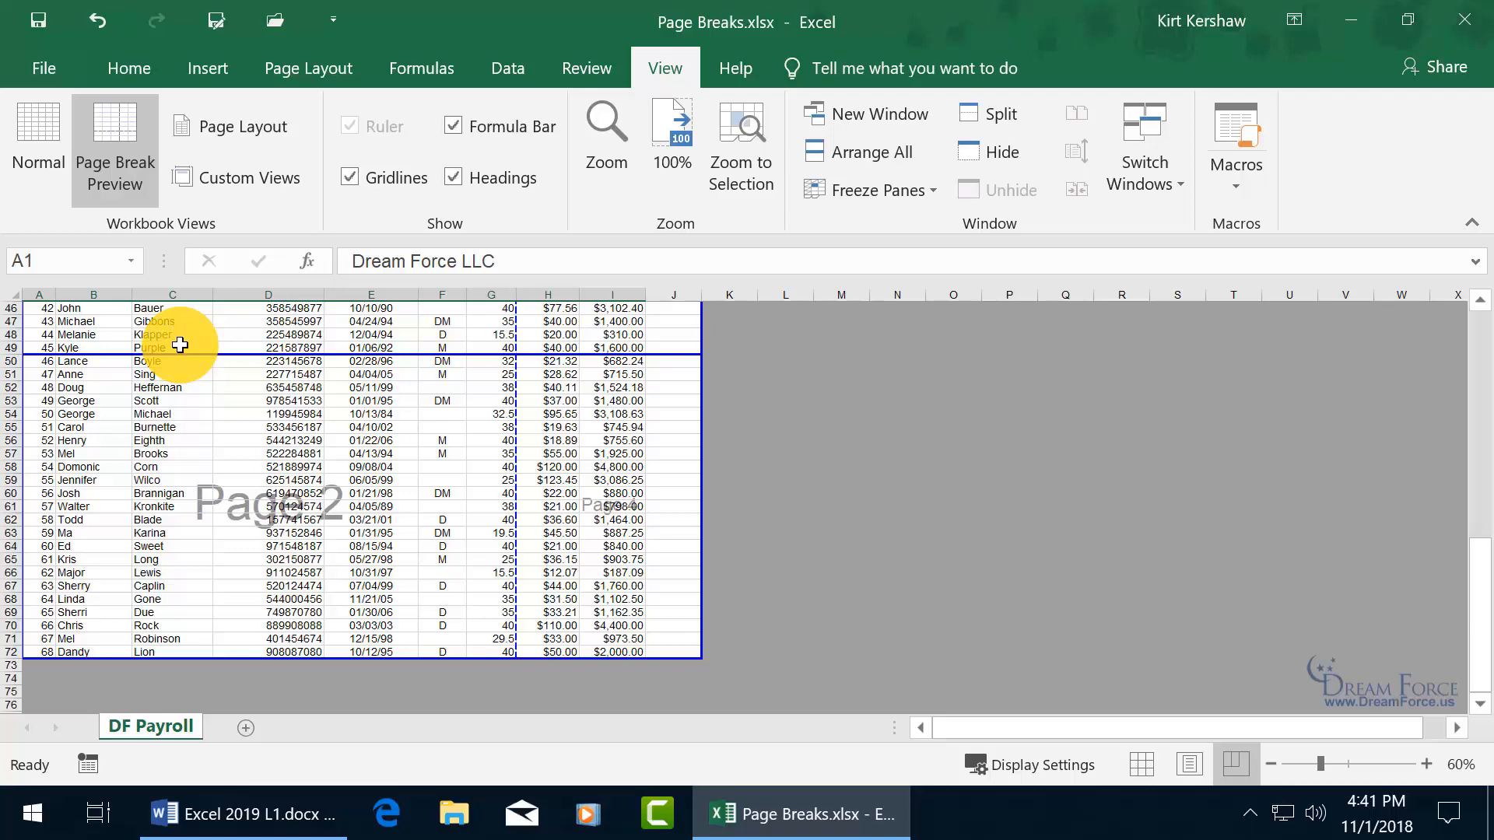
pyautogui.click(32, 65)
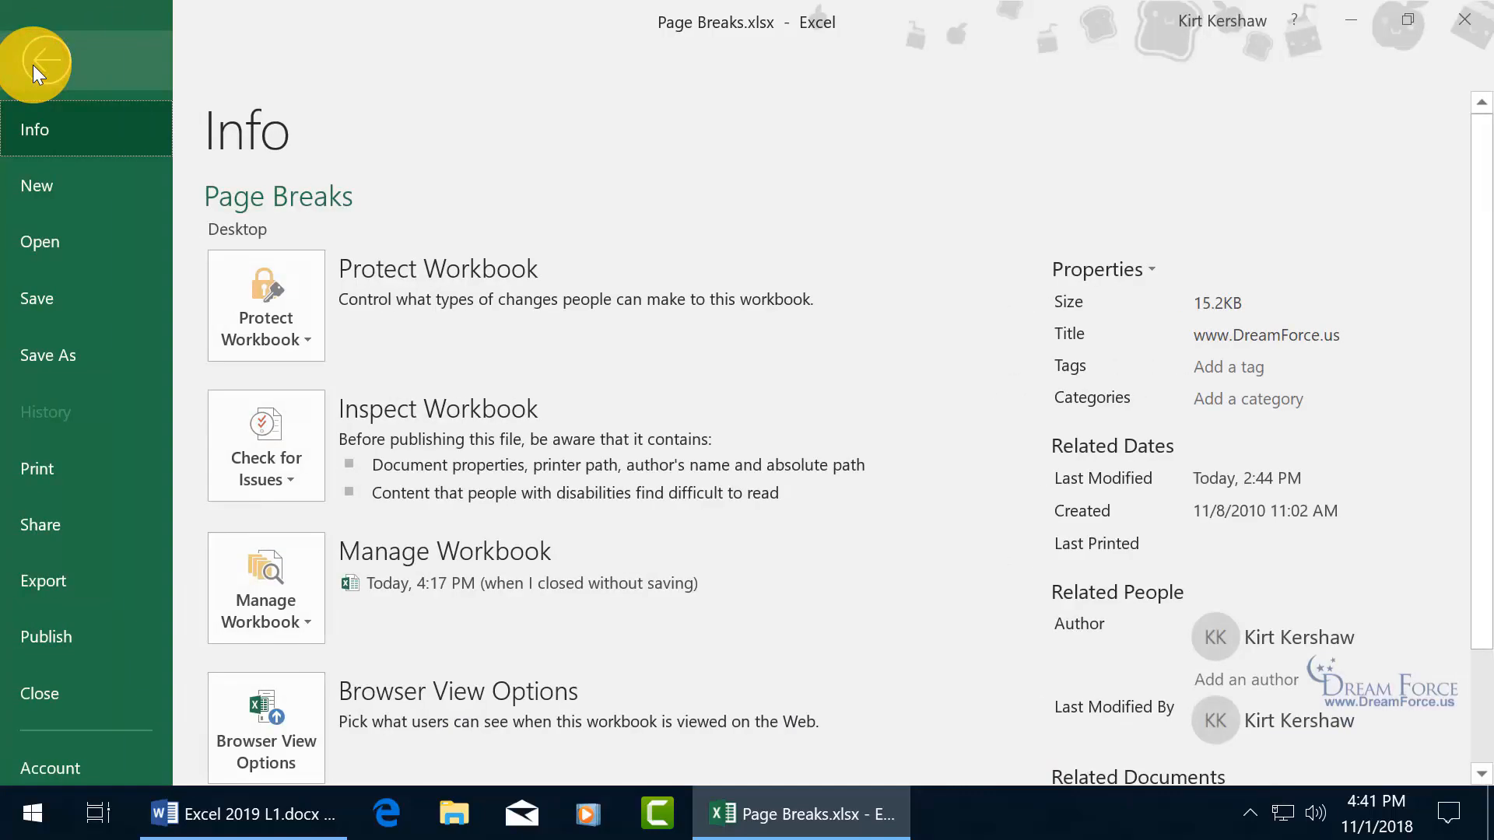
pyautogui.click(58, 464)
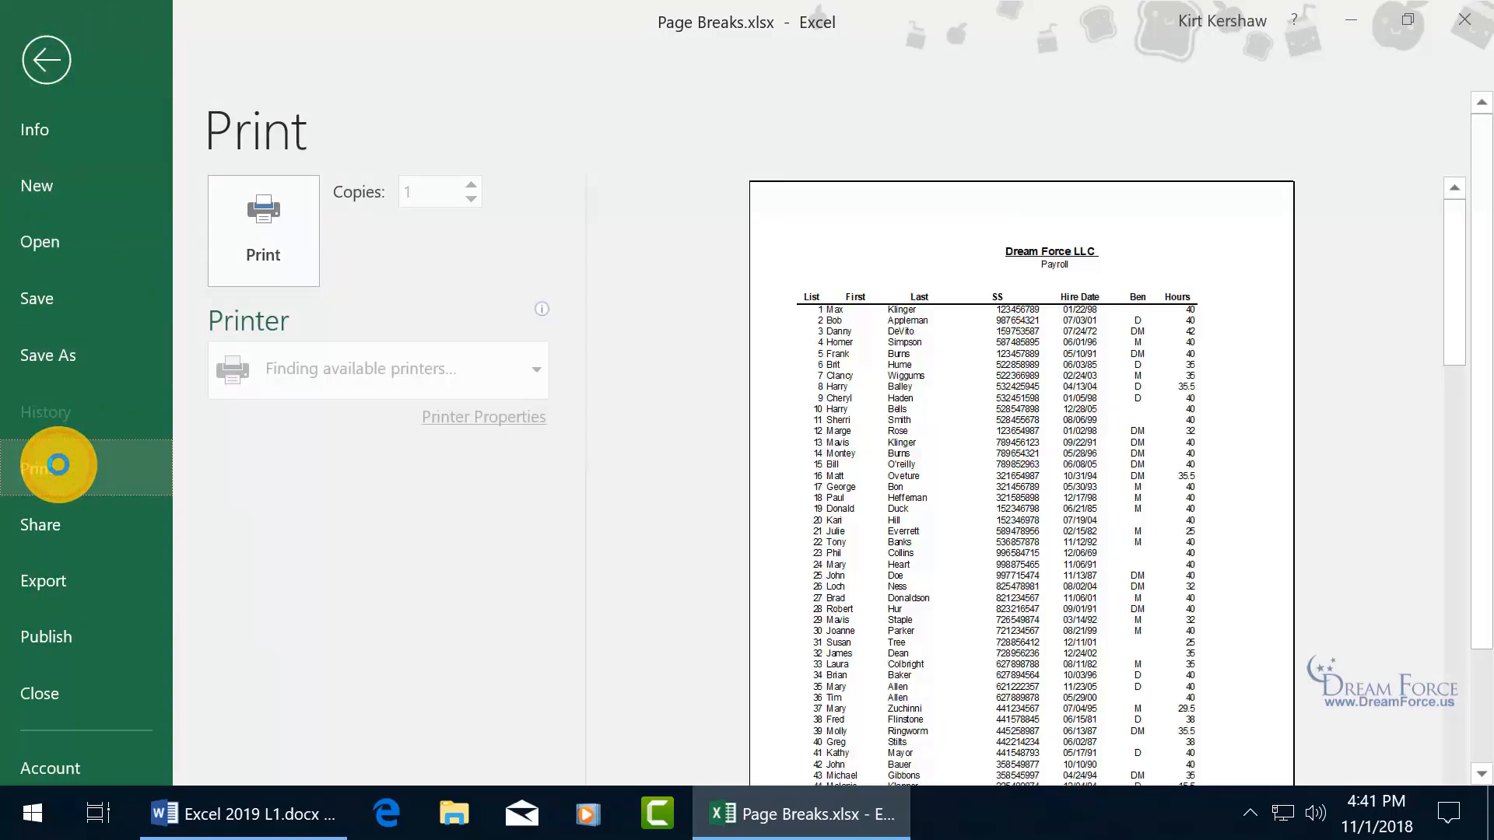
pyautogui.moveTo(1483, 388); pyautogui.dragTo(1483, 544)
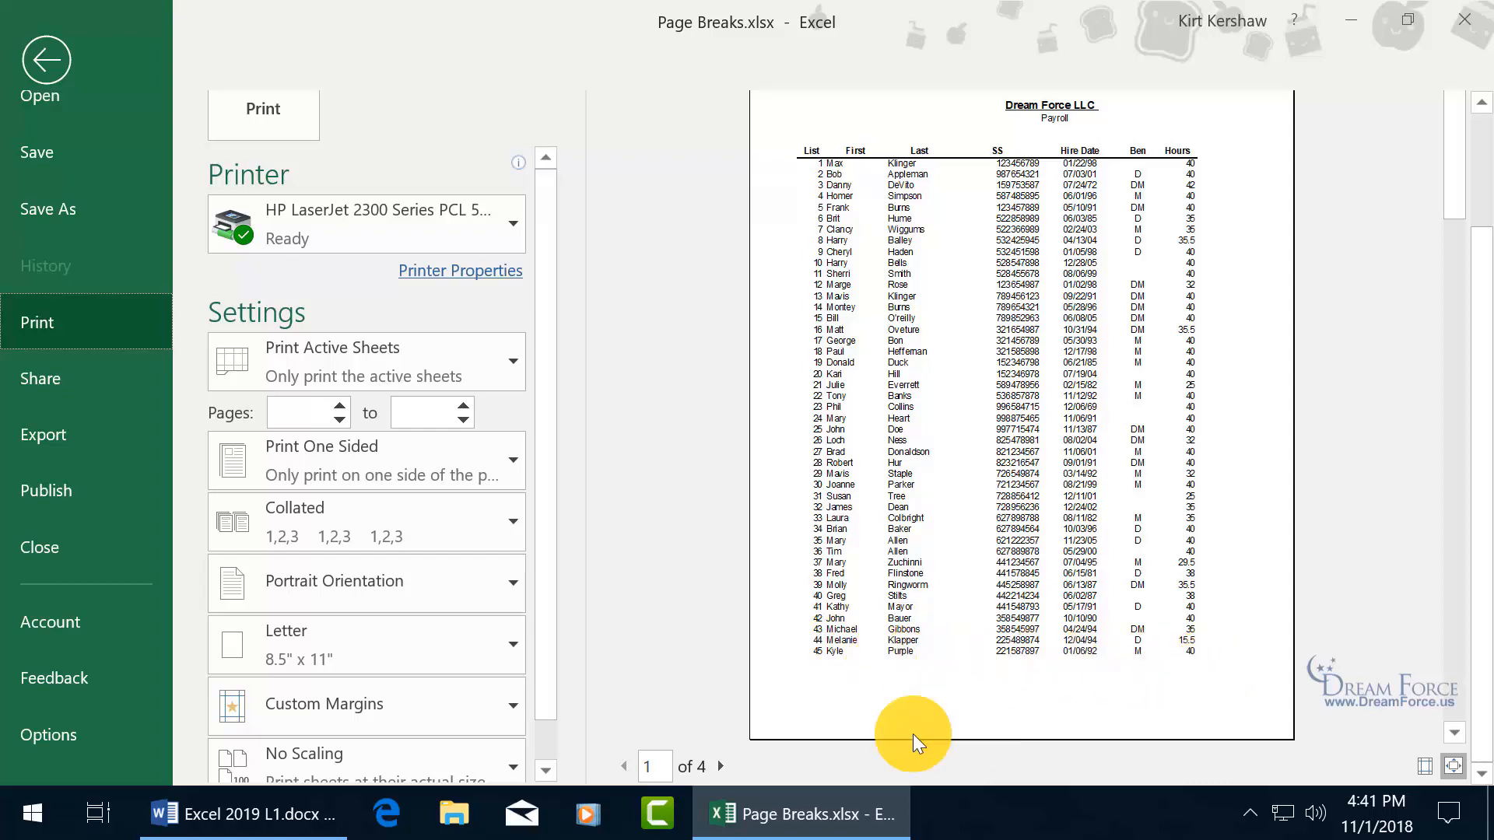
pyautogui.click(721, 767)
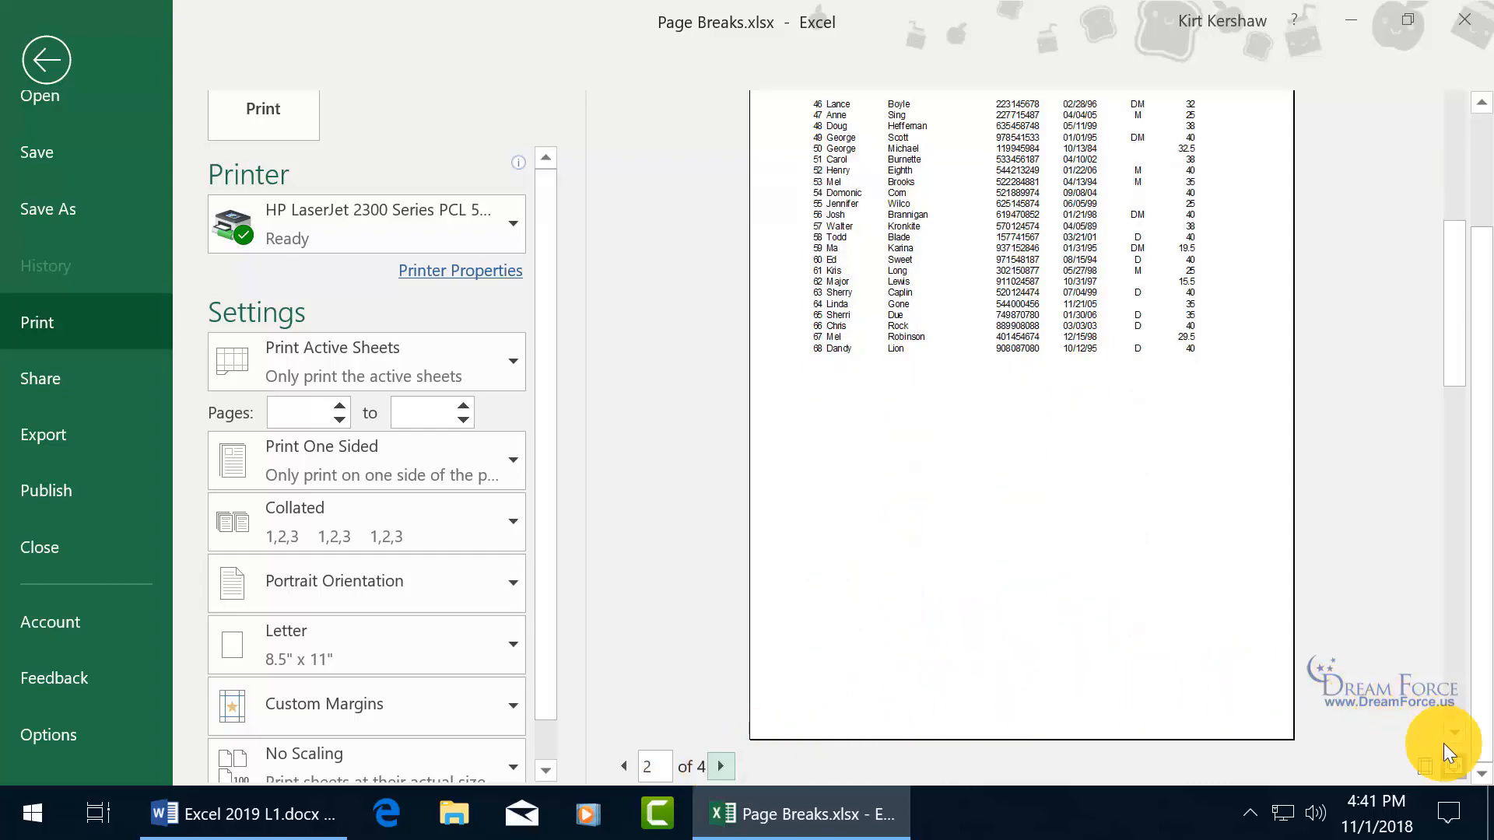
pyautogui.click(1455, 765)
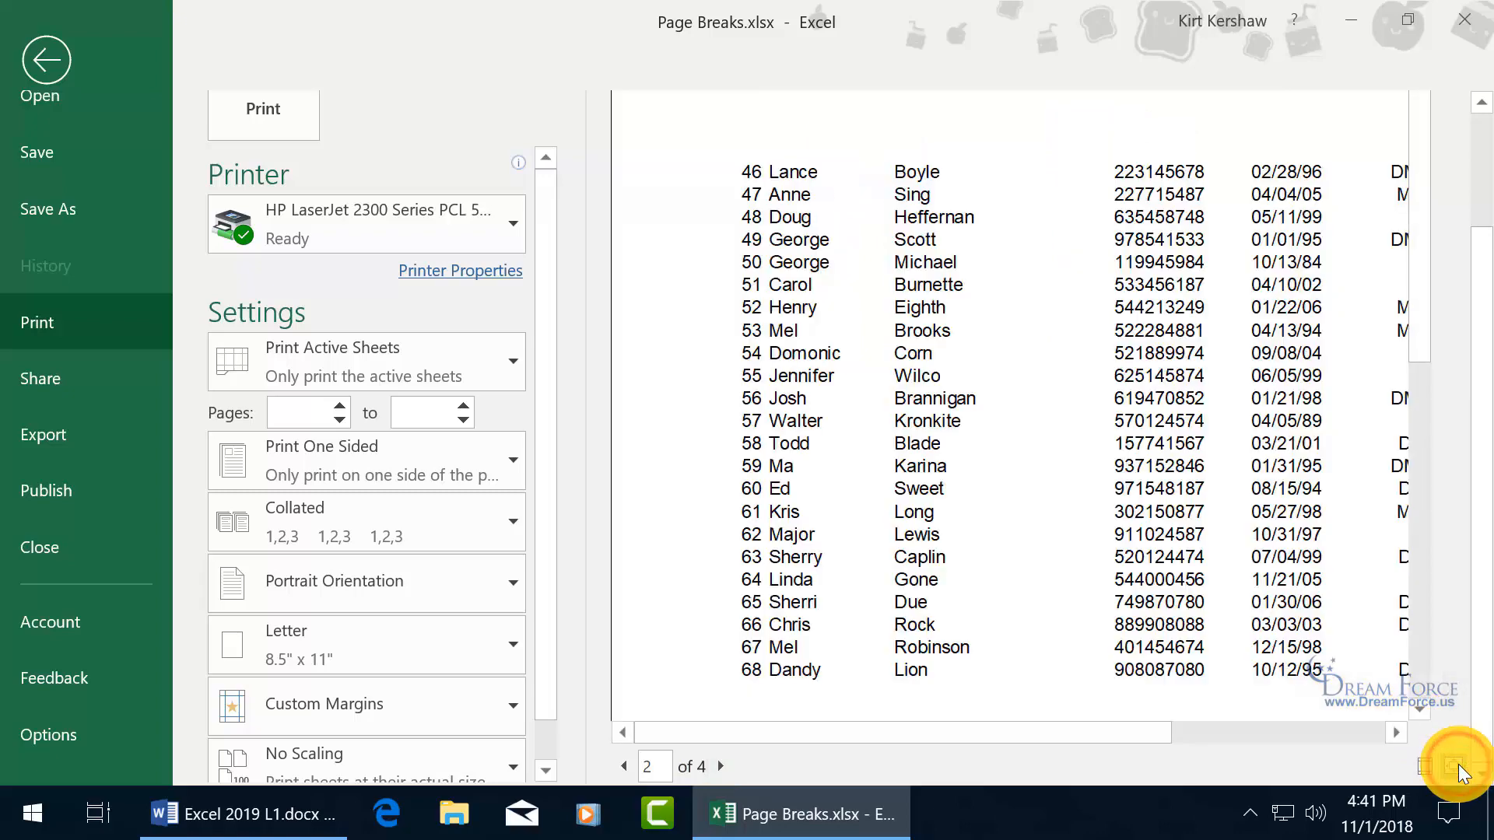
pyautogui.scroll(2, 1467, 493)
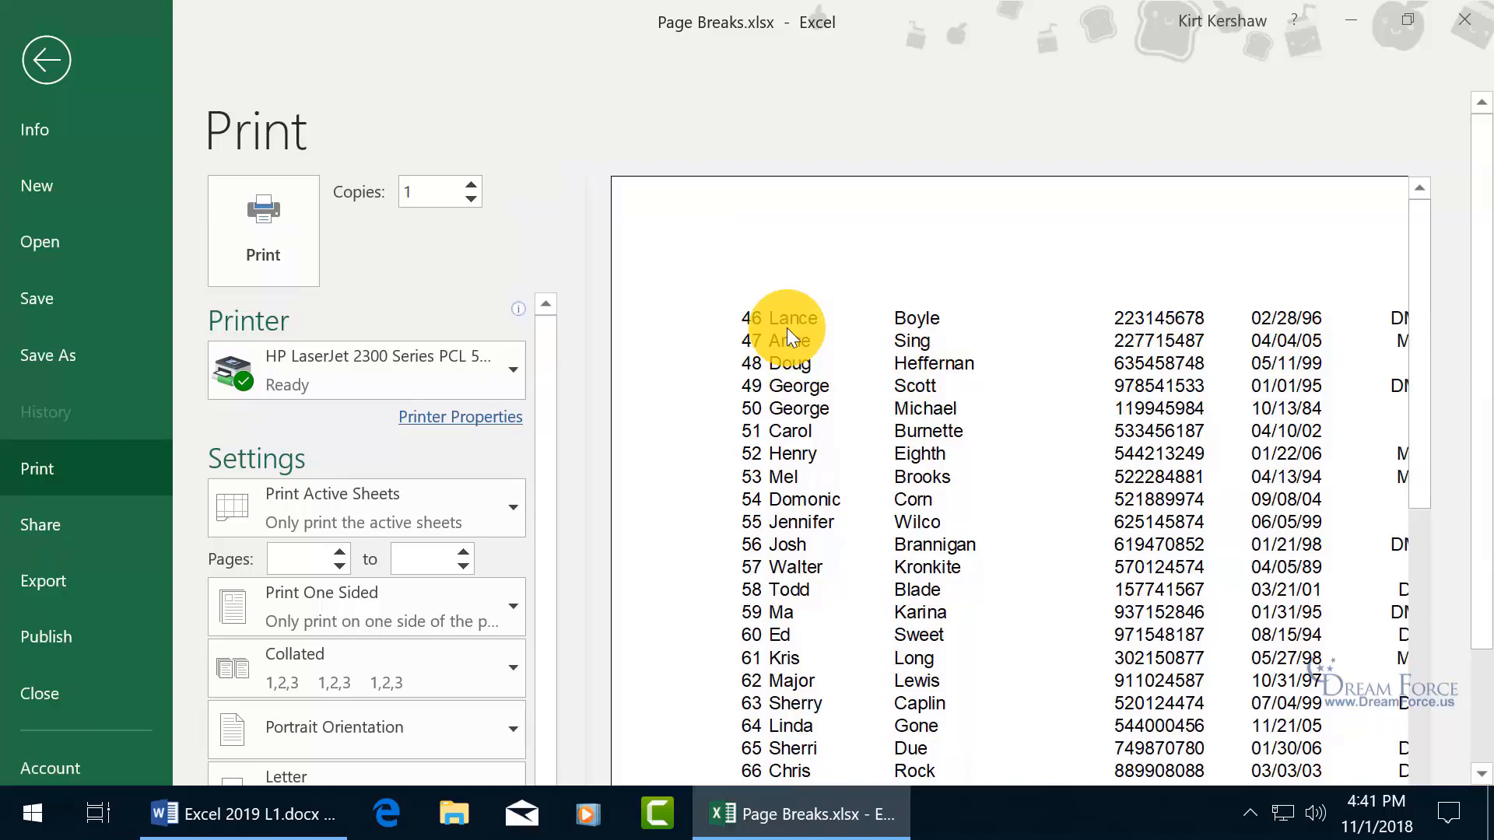
pyautogui.click(52, 56)
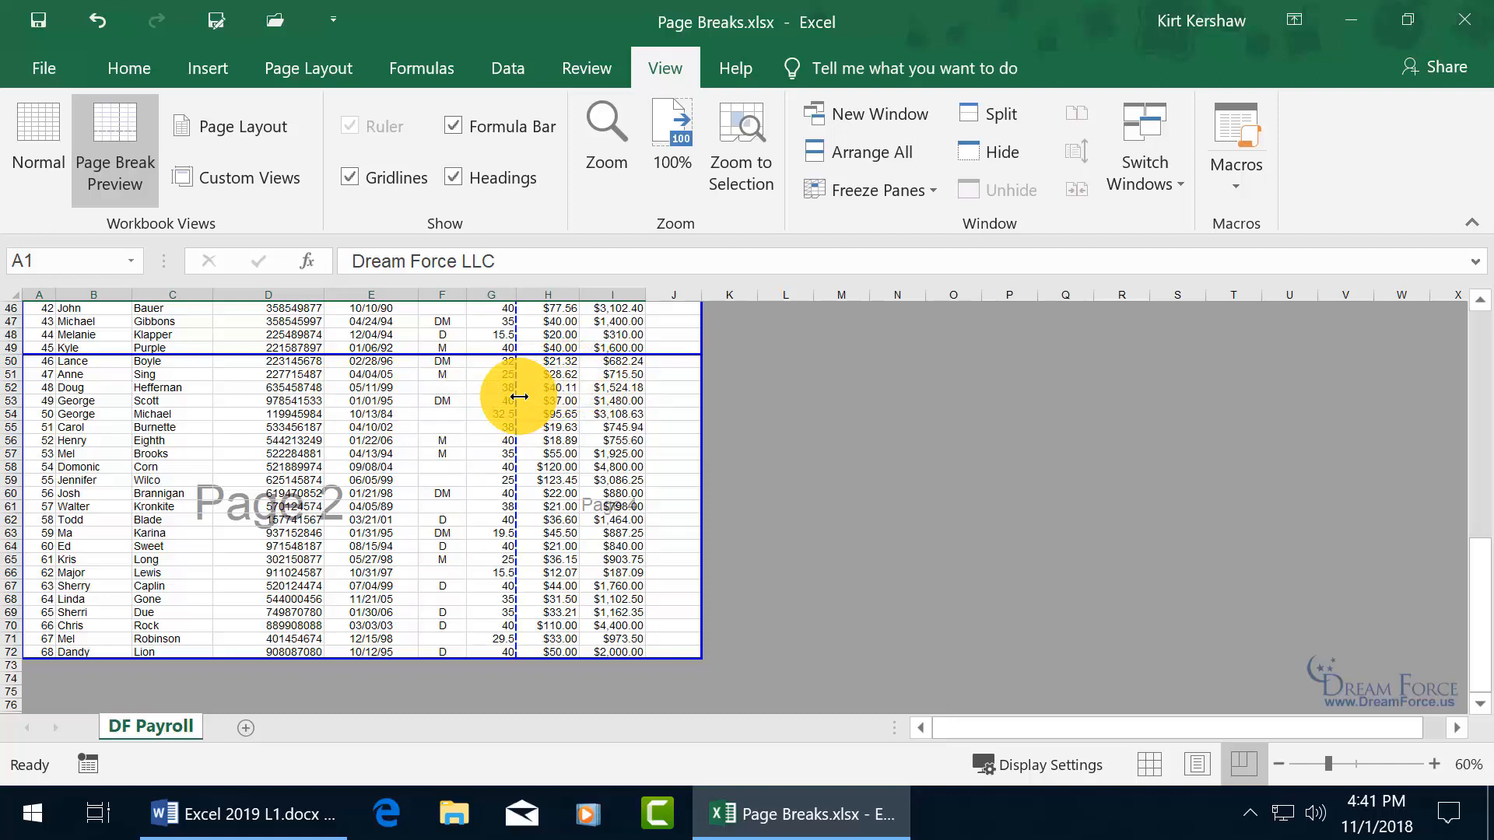
# Drag the vertical page break past column I so each page spans columns A through I
pyautogui.moveTo(518, 390); pyautogui.dragTo(728, 389)
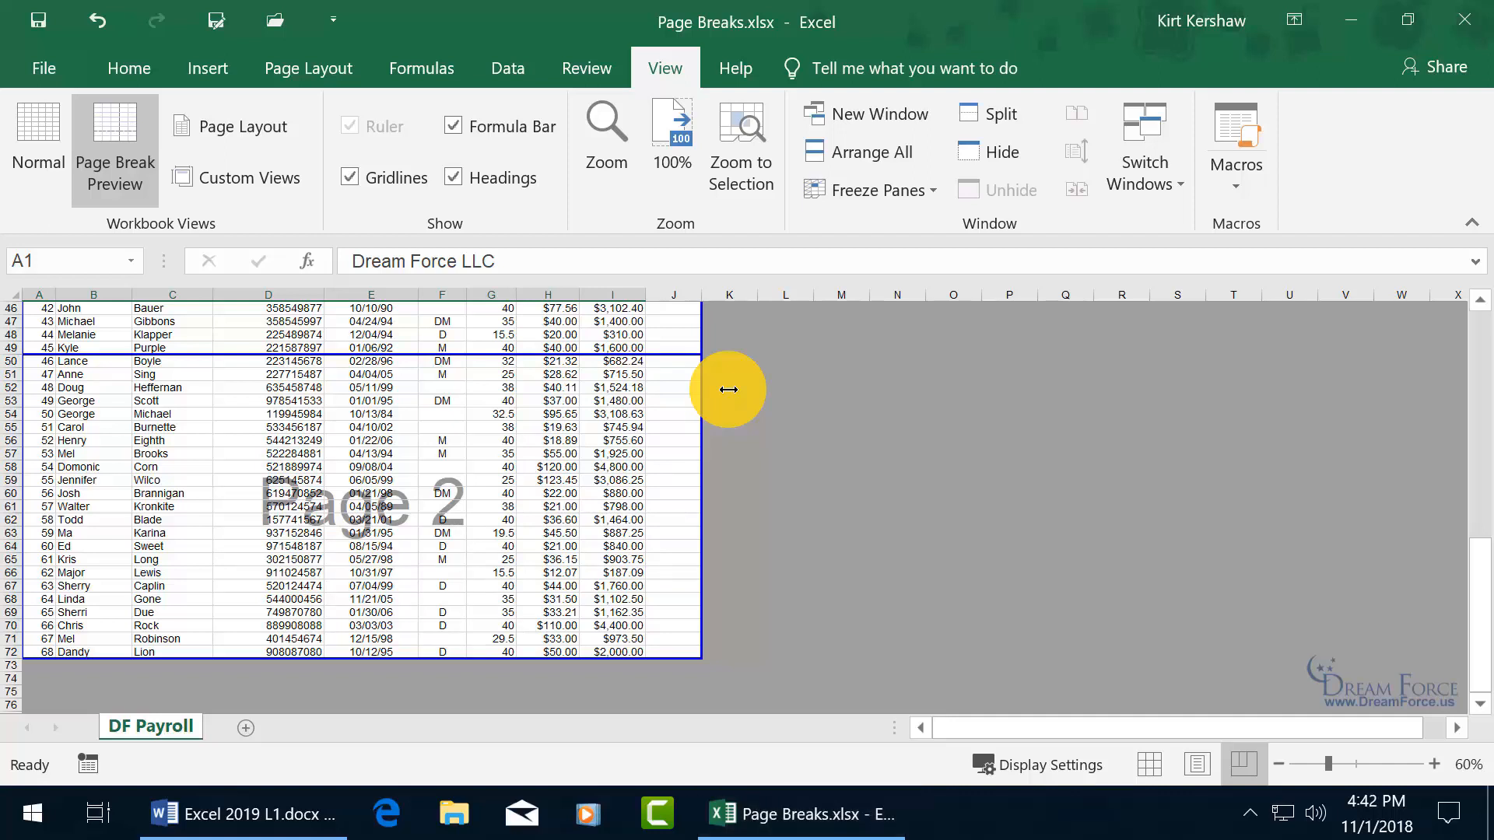
pyautogui.click(316, 66)
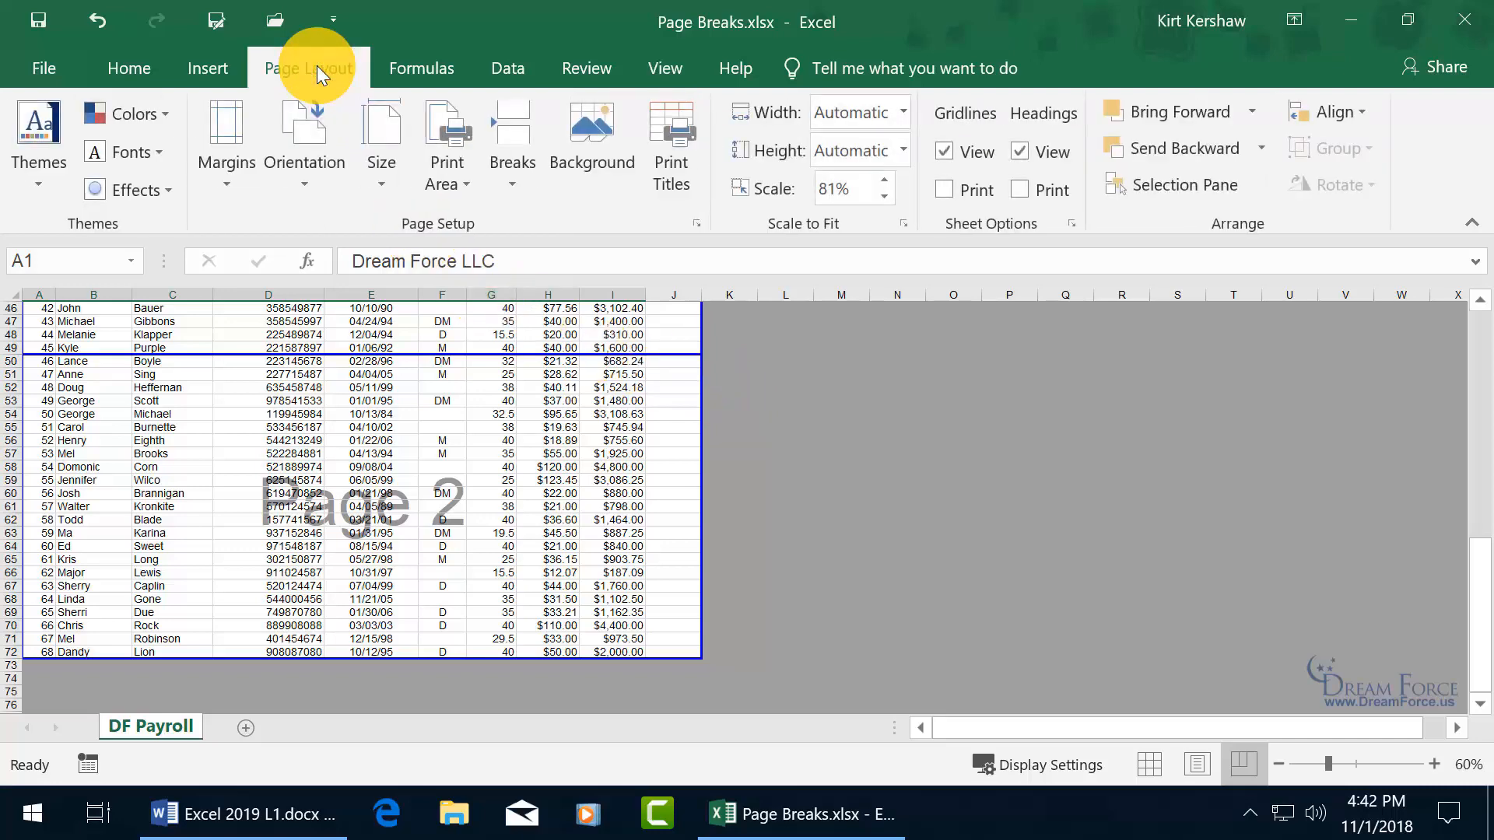
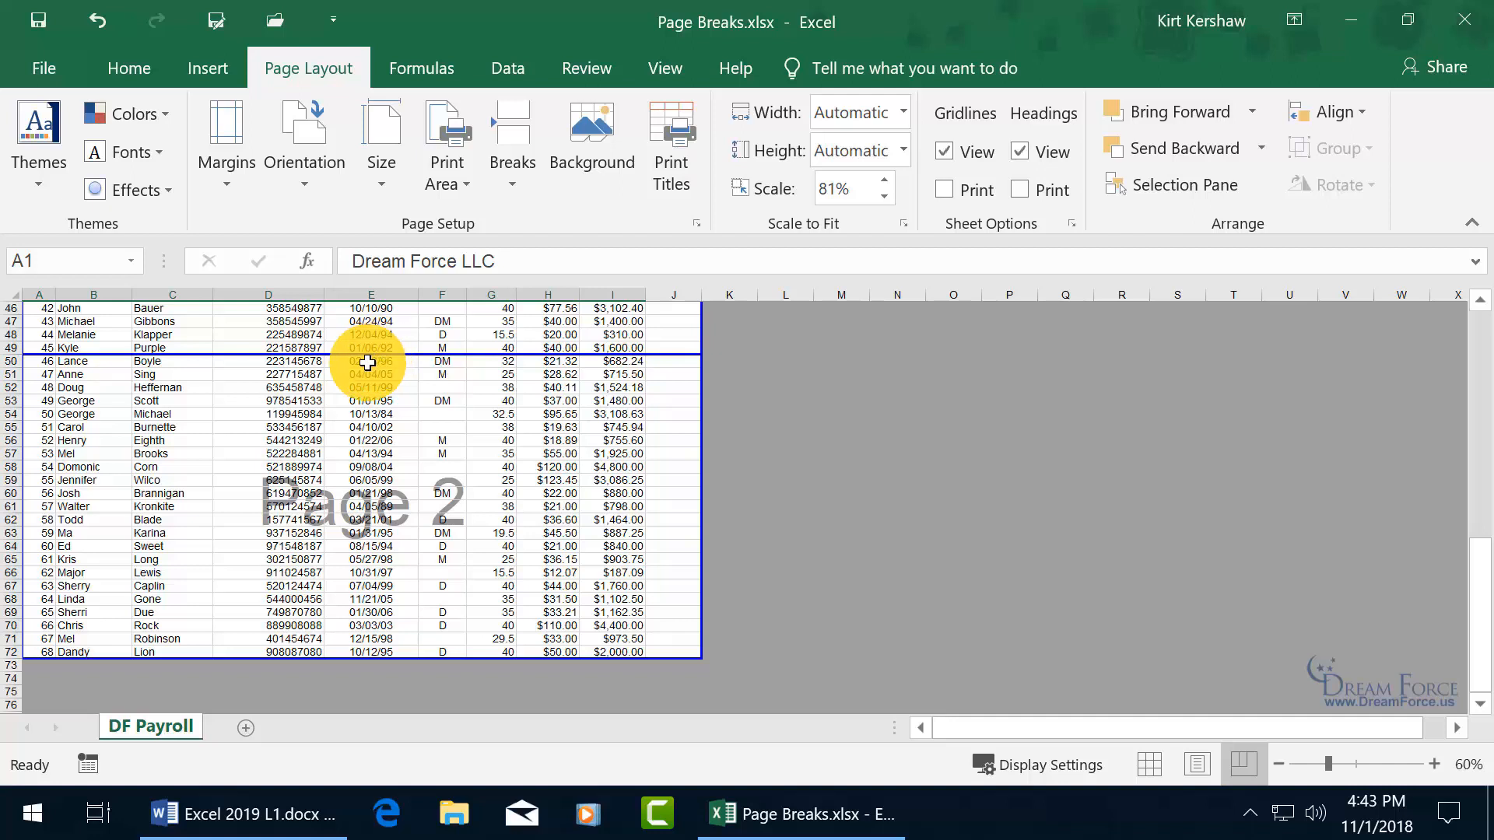
# Select cell E50 in row 50 and bring up the Breaks options on Page Layout
pyautogui.click(367, 361)
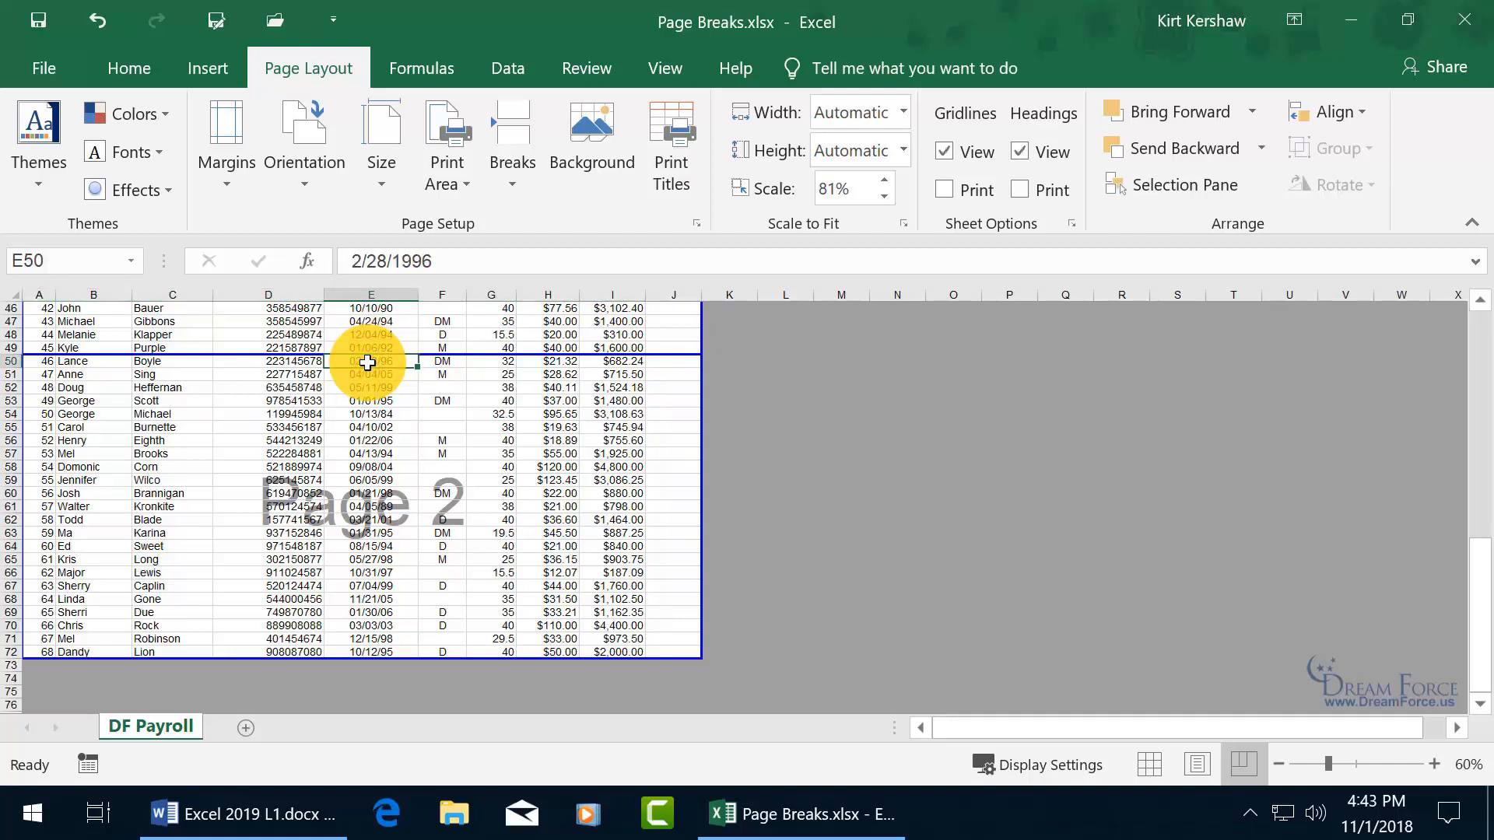
pyautogui.click(439, 333)
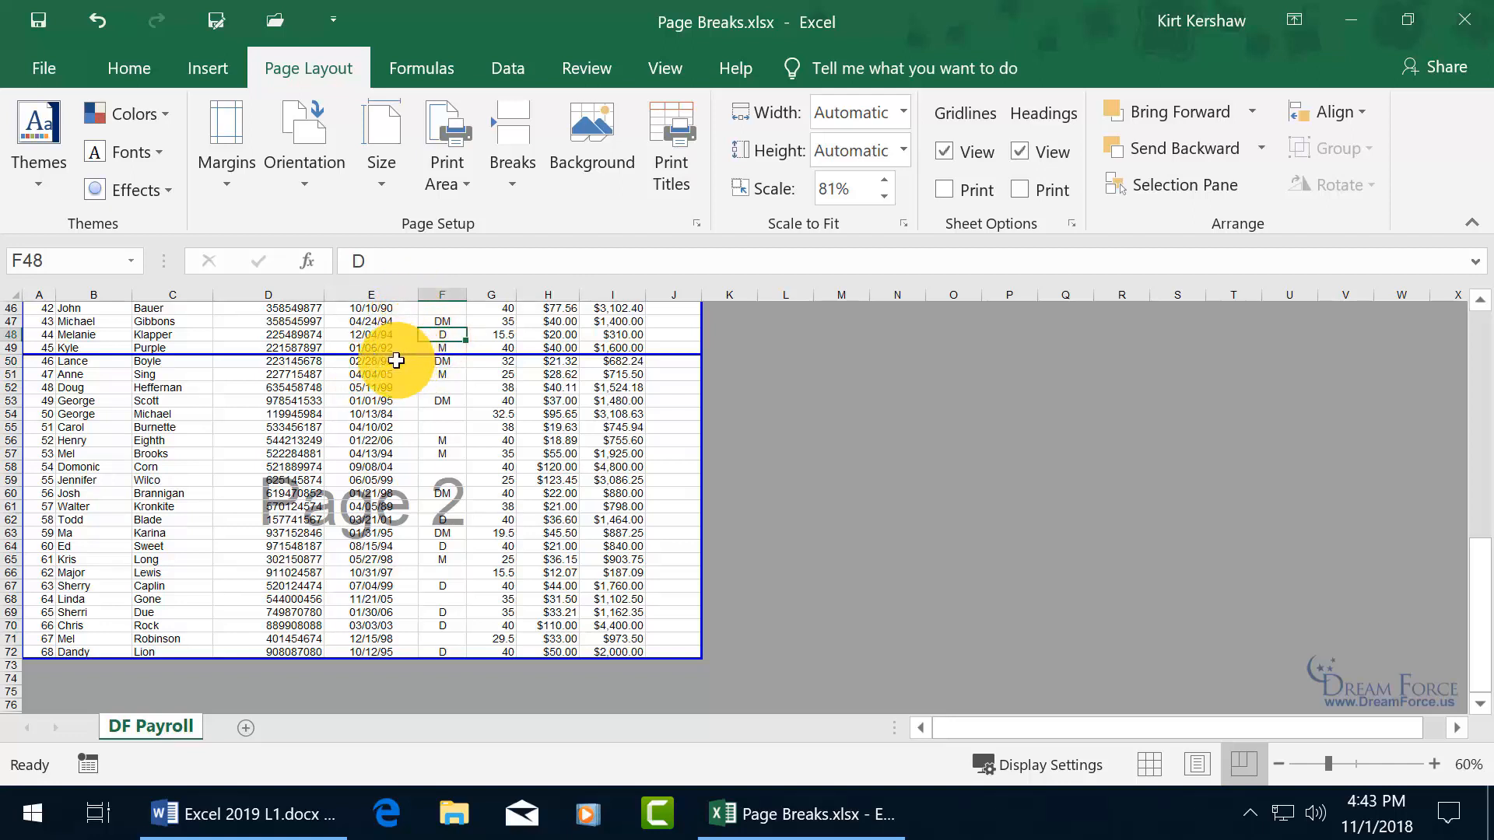
pyautogui.click(370, 364)
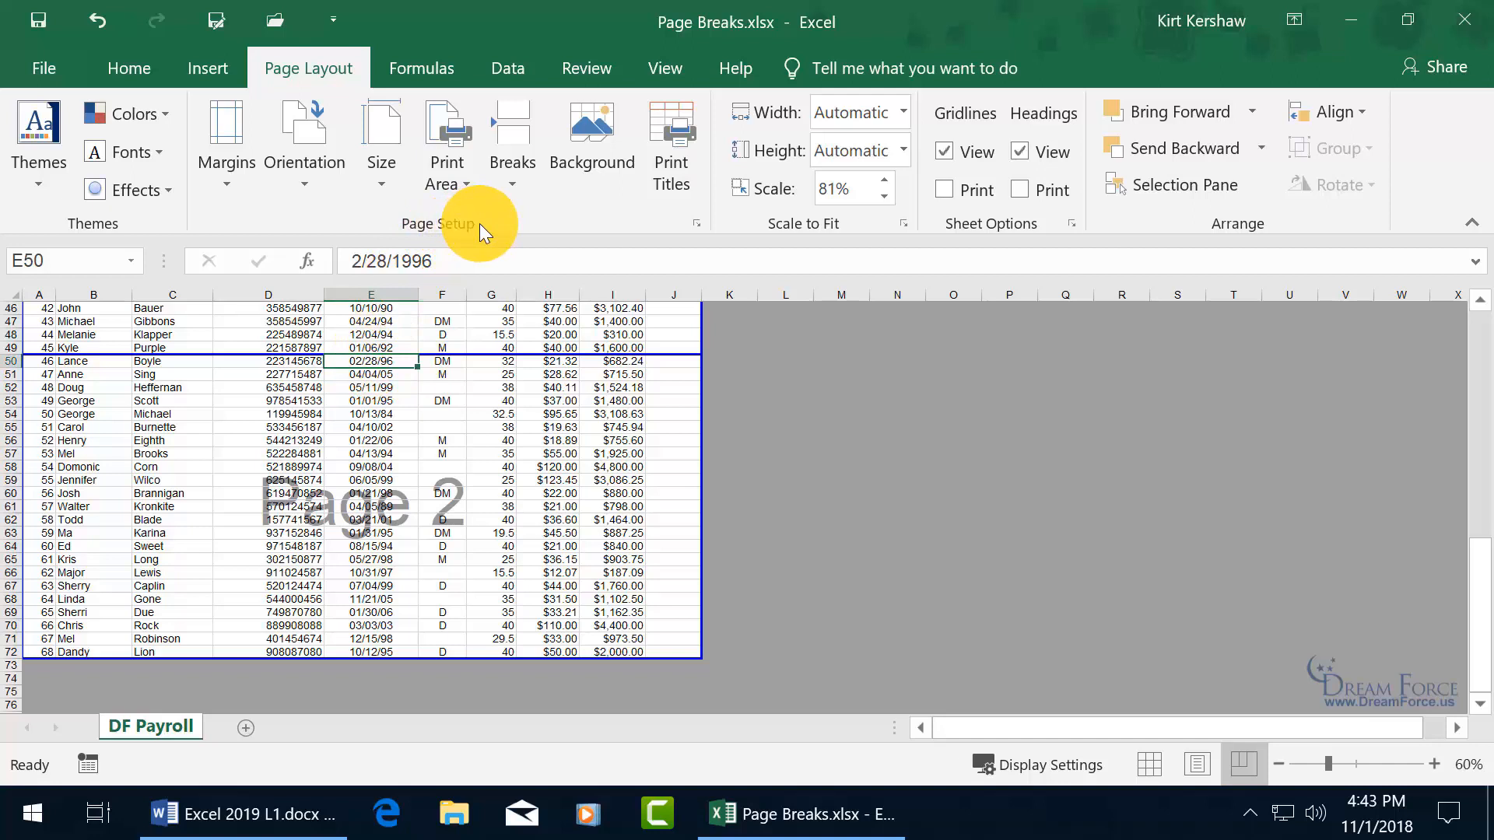
pyautogui.click(517, 182)
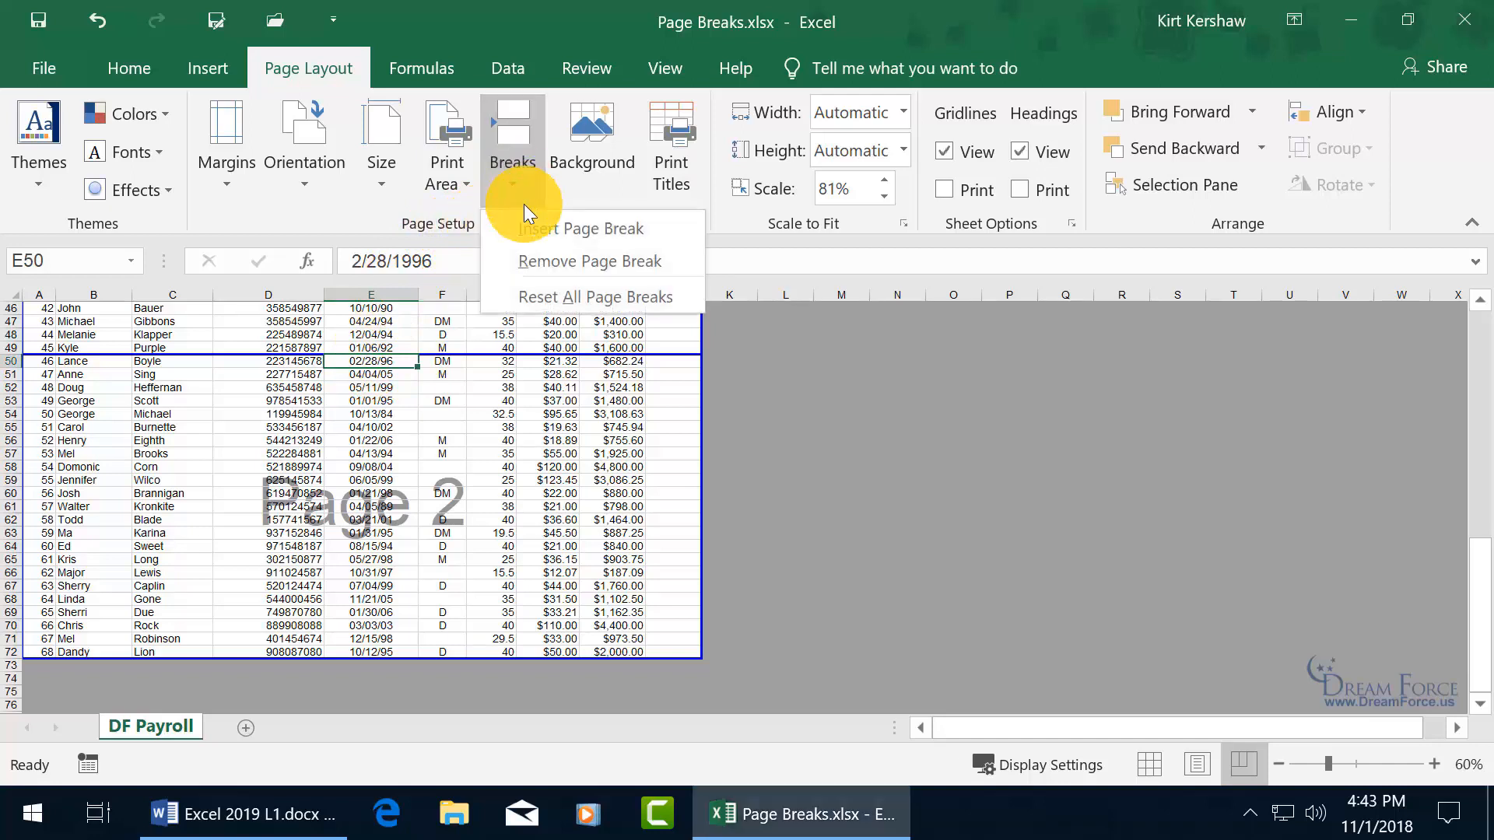
# Remove the break above row 50, insert one at E63, and drag it below the last payroll row
pyautogui.click(542, 260)
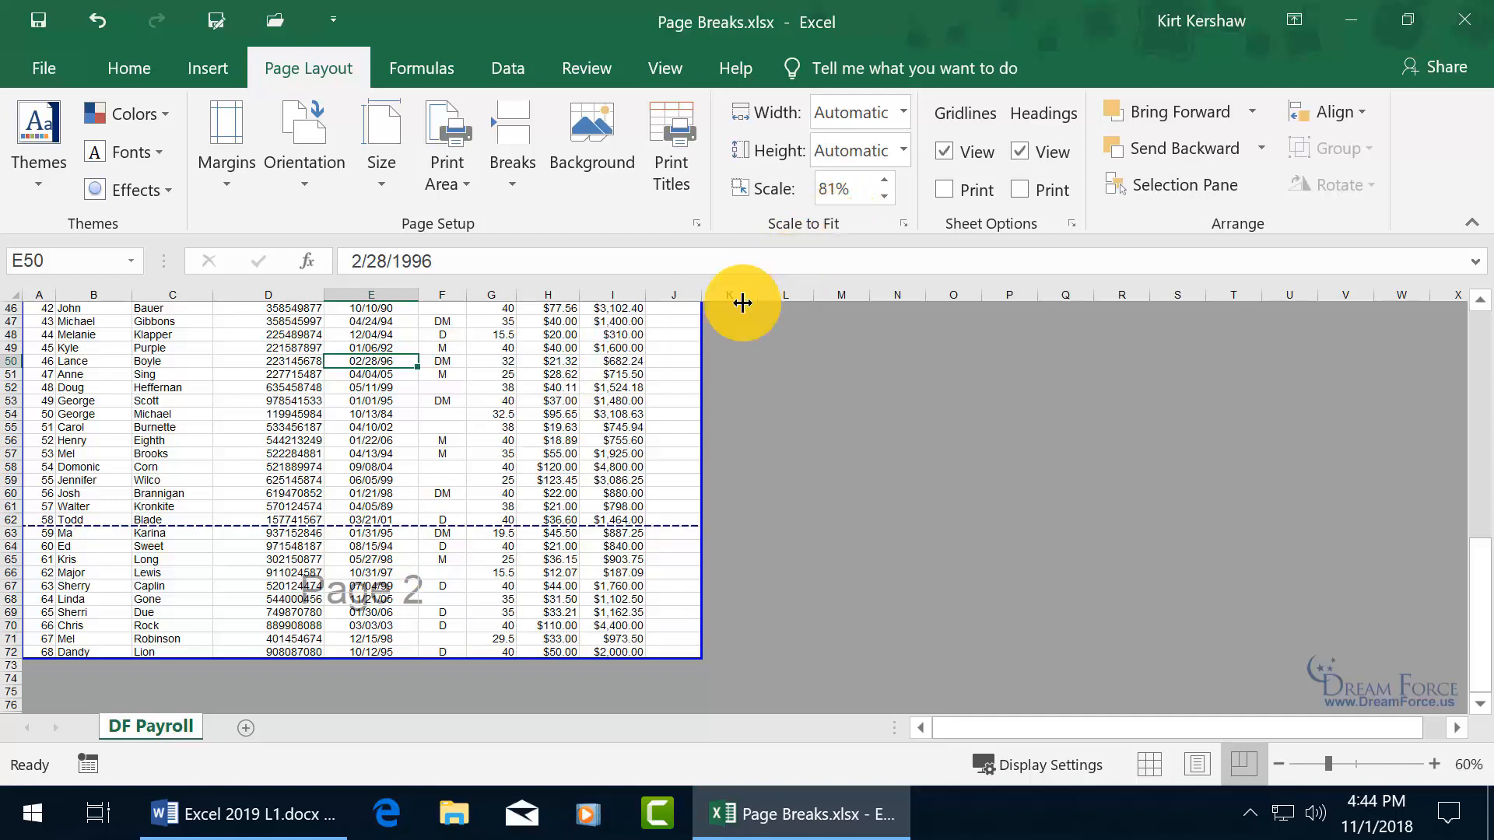
pyautogui.click(372, 532)
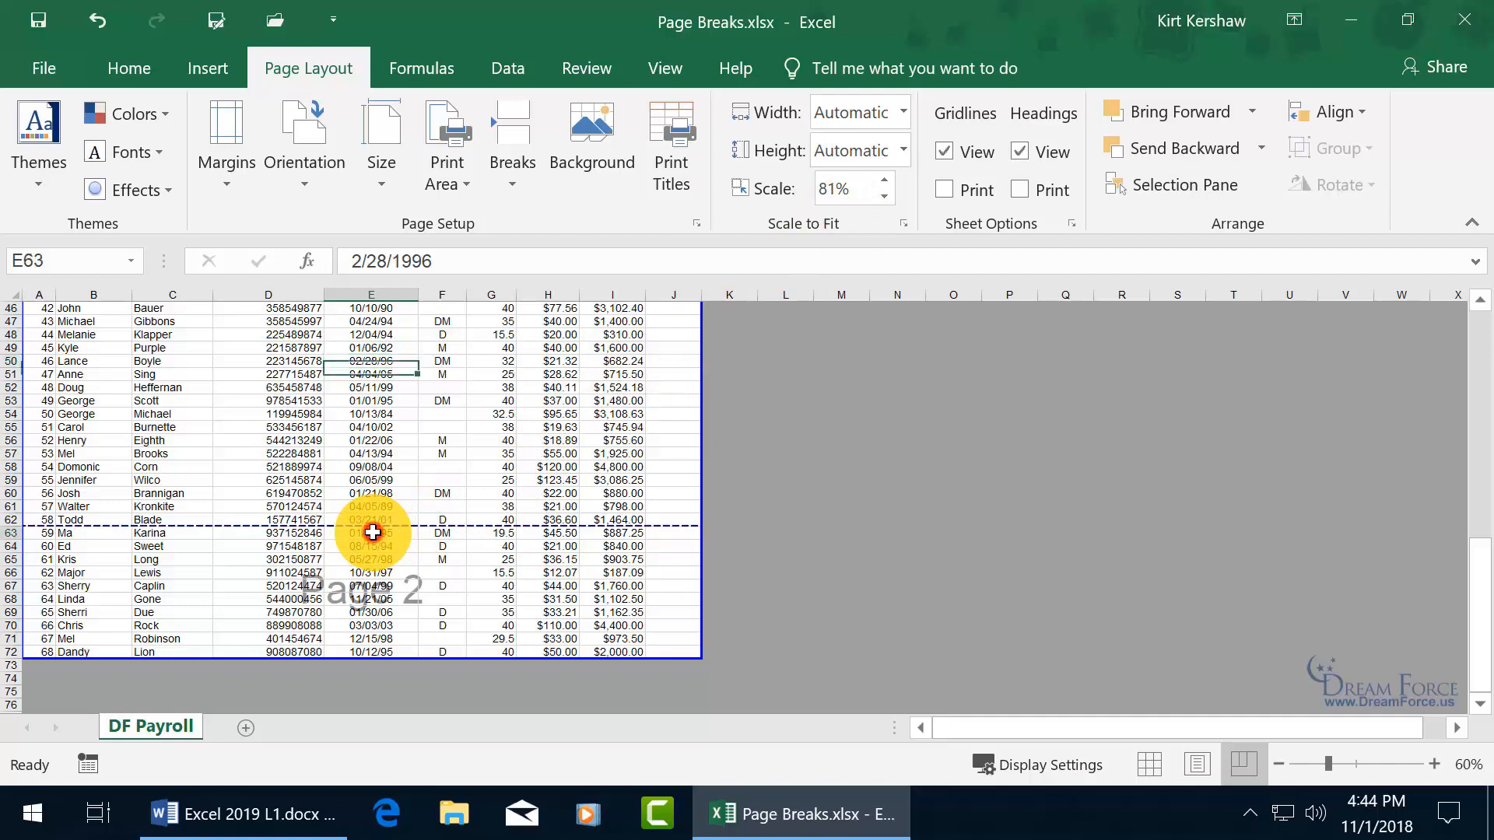
pyautogui.click(511, 170)
pyautogui.click(526, 230)
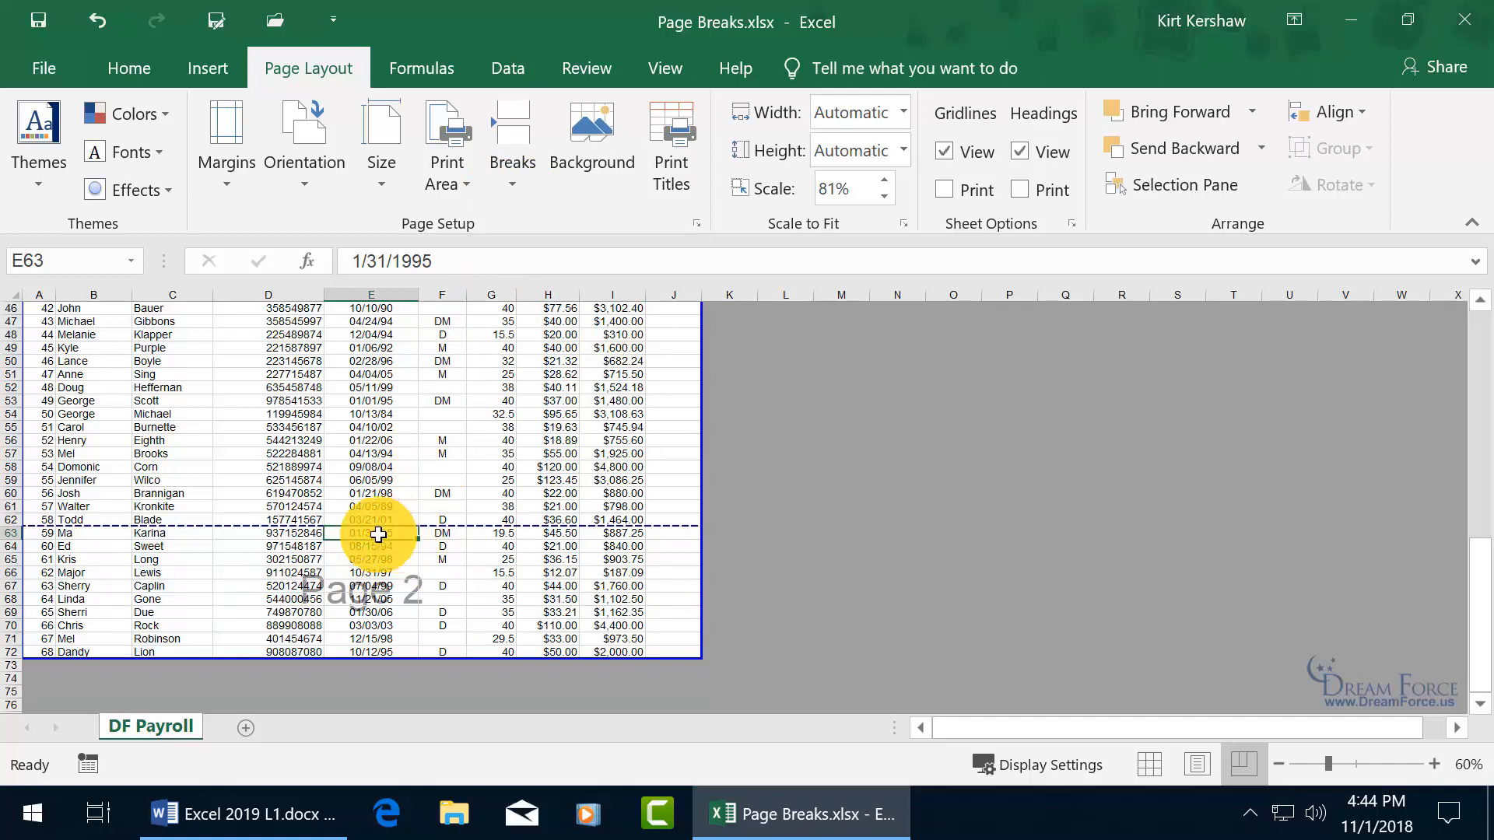
pyautogui.moveTo(300, 526); pyautogui.dragTo(293, 662)
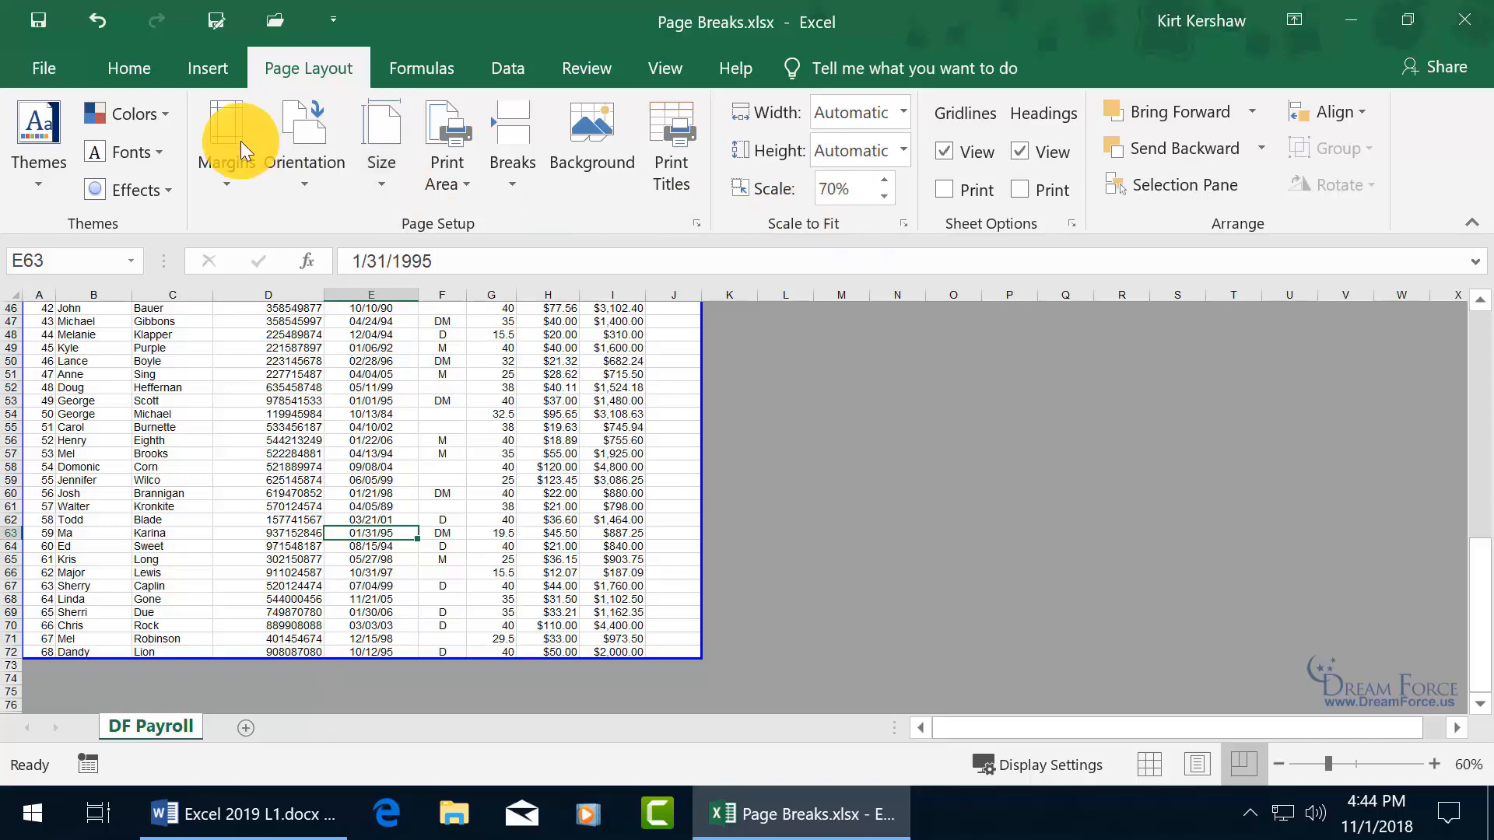
pyautogui.click(30, 60)
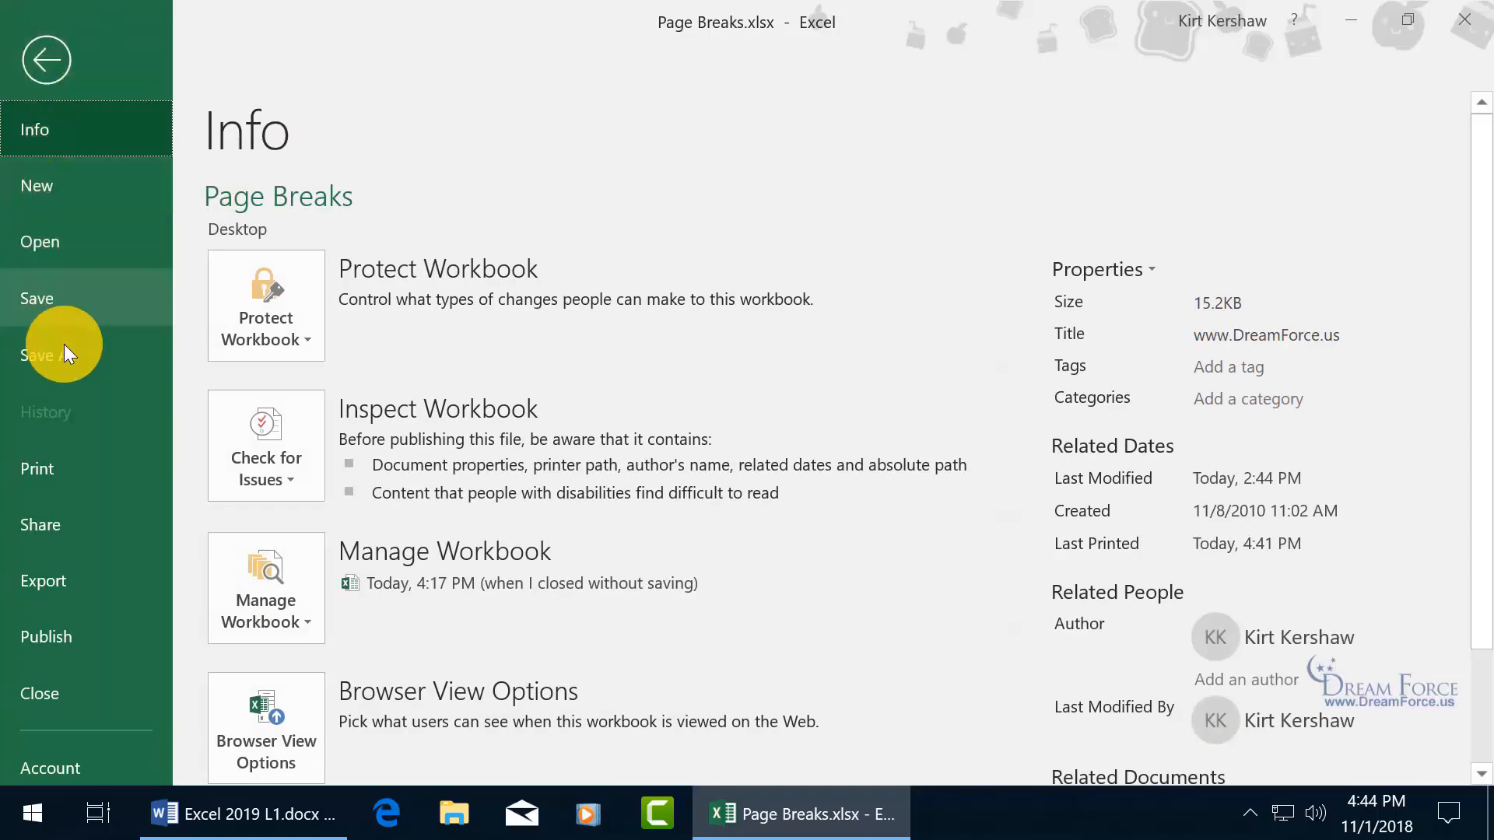
# Preview the payroll printout as a single page and bring up the Custom Scaling choices
pyautogui.click(48, 466)
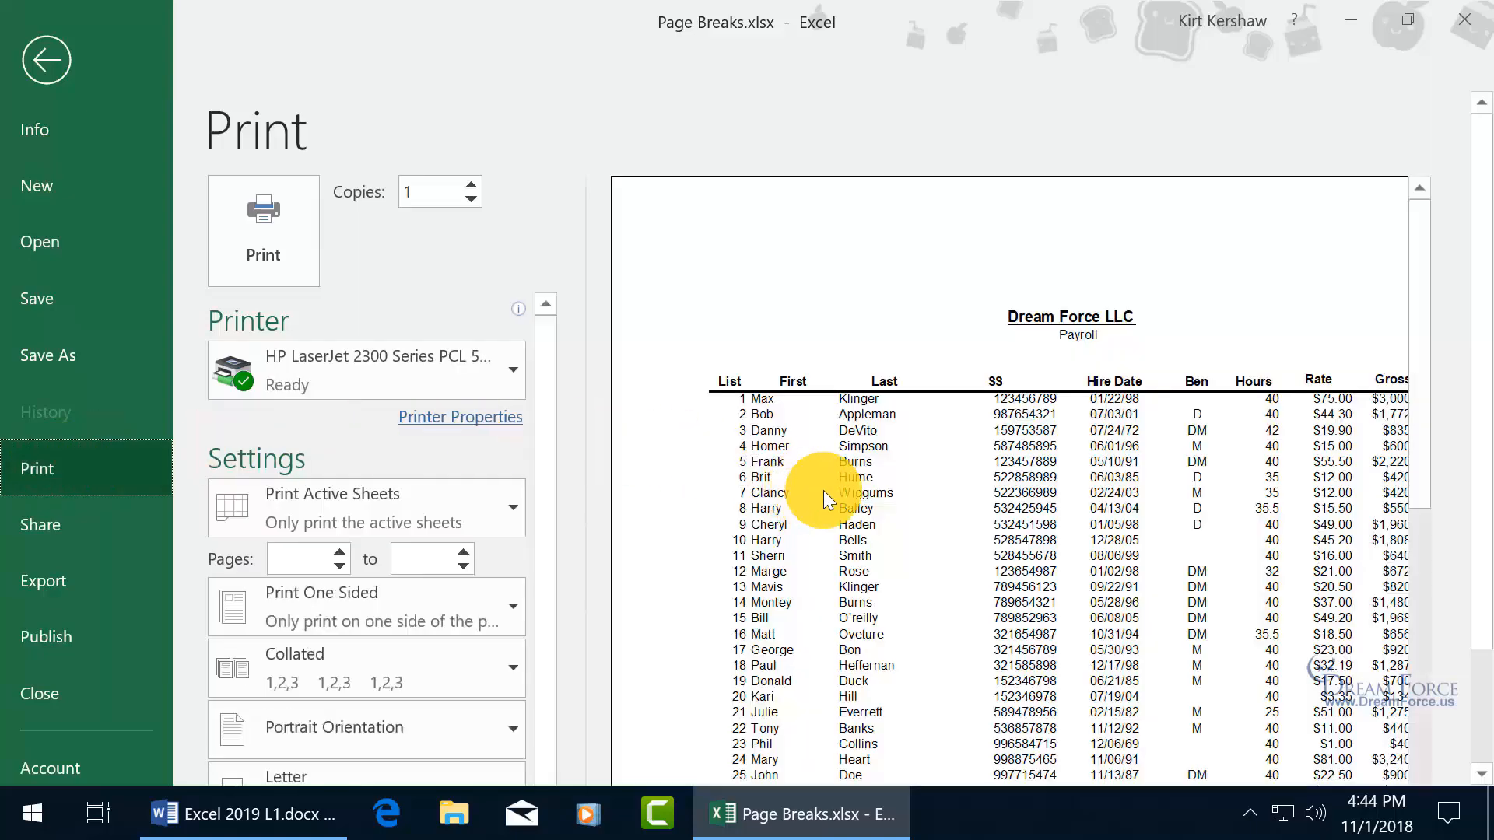
pyautogui.scroll(-3, 1454, 446)
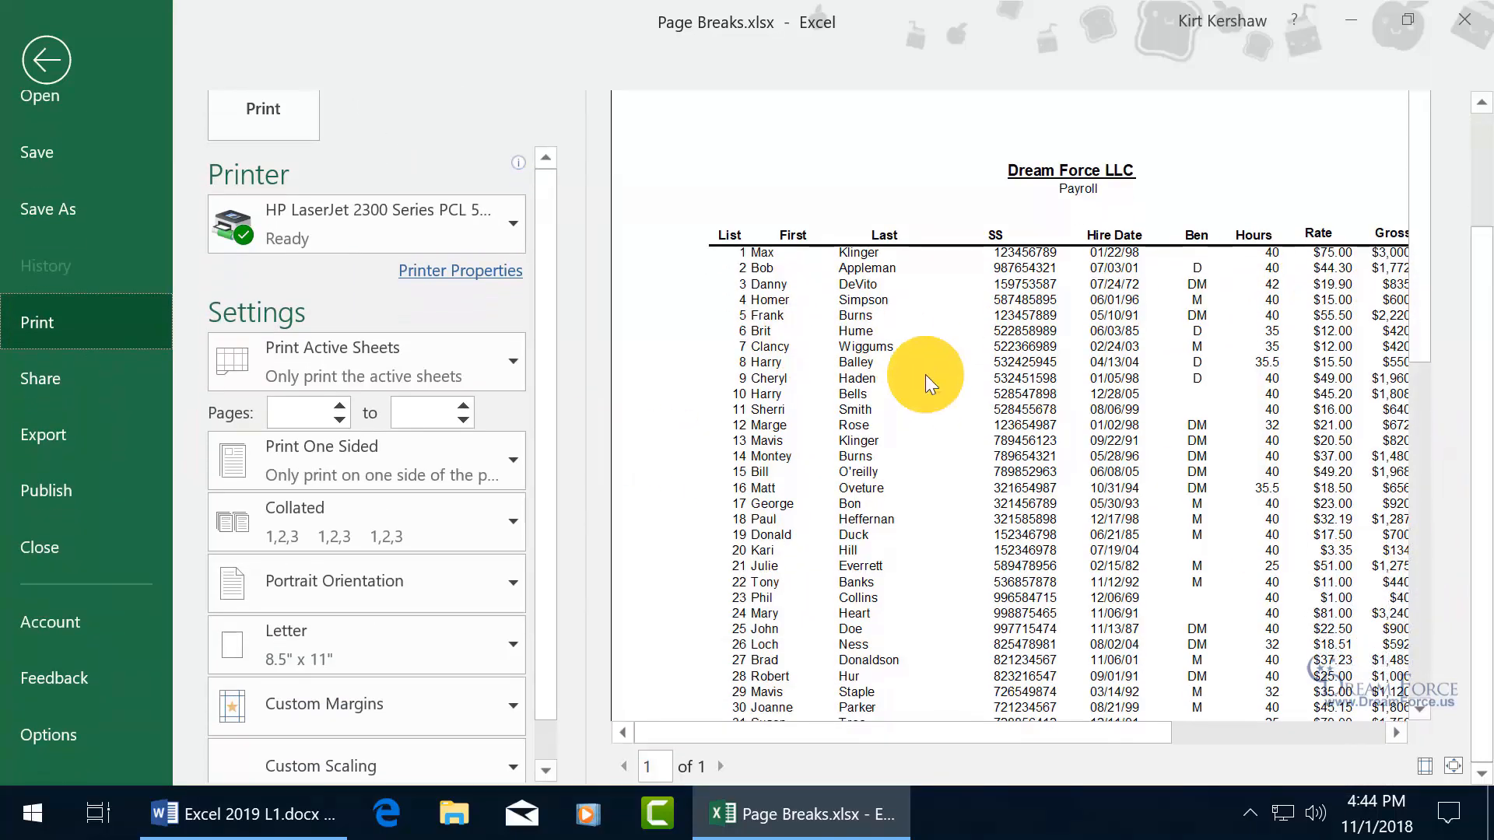
pyautogui.click(1454, 766)
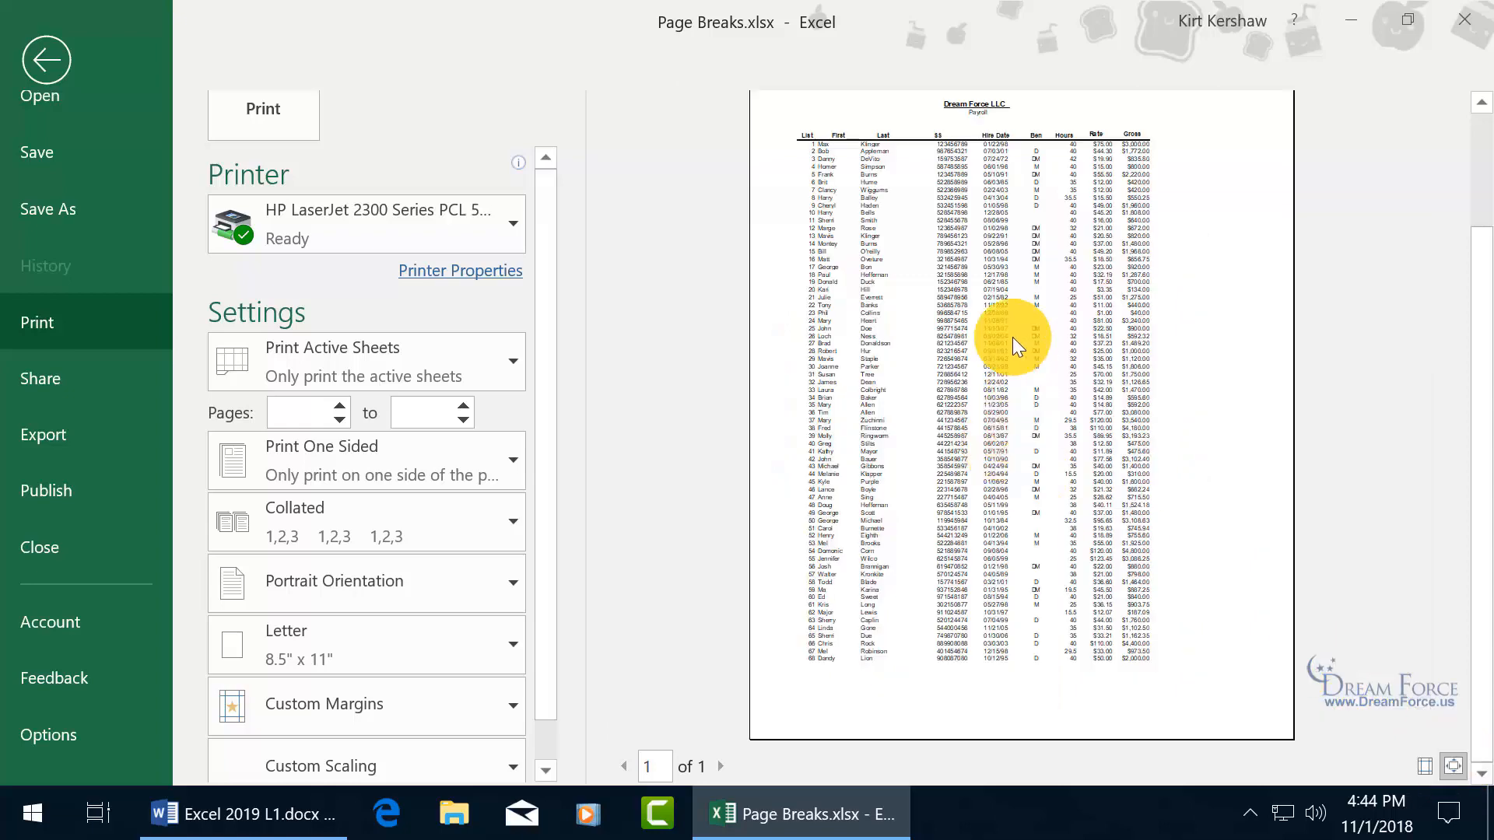
pyautogui.click(1454, 767)
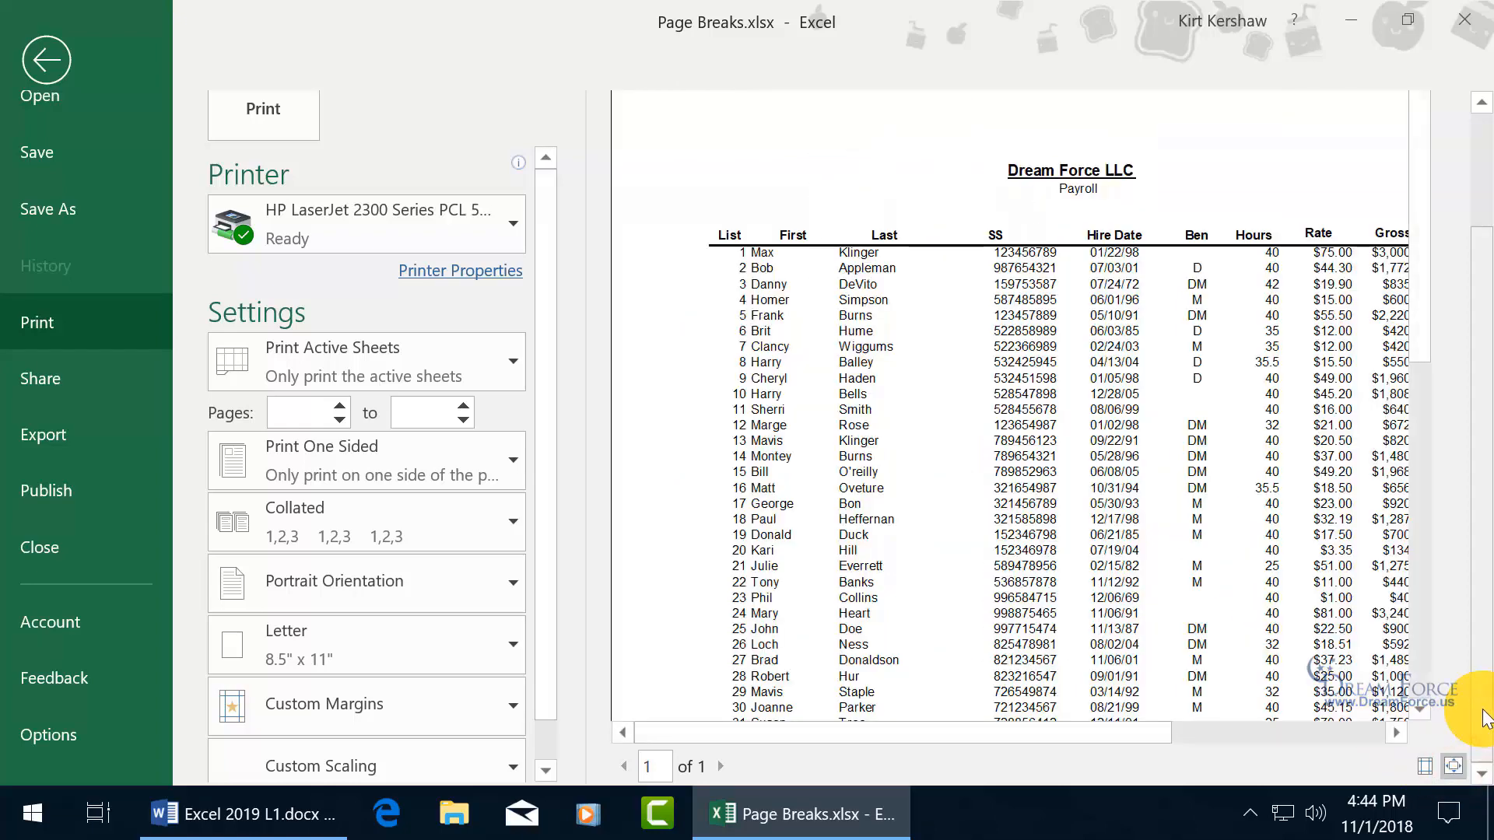
pyautogui.scroll(1, 1466, 669)
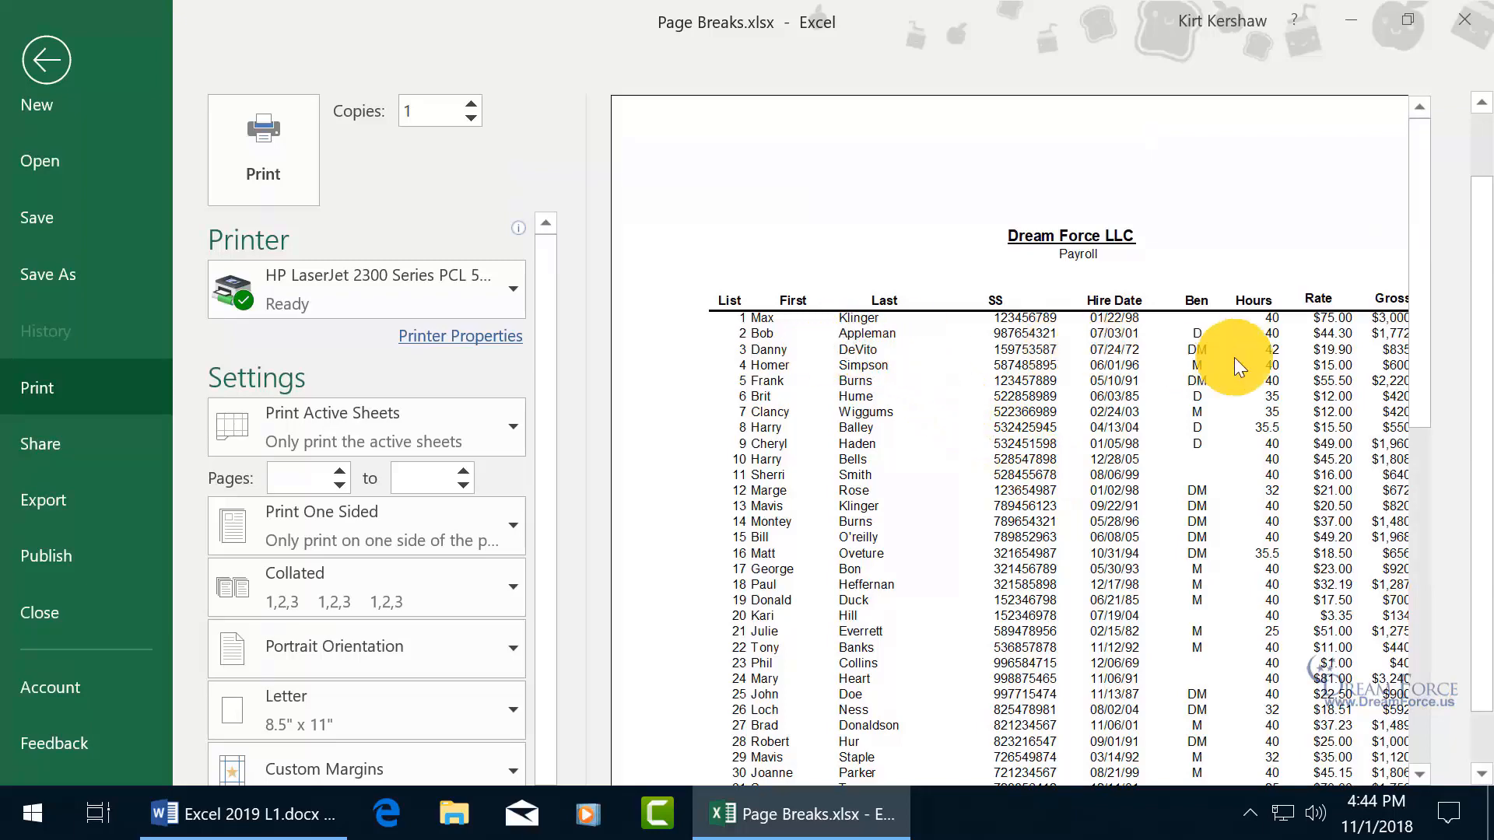
pyautogui.scroll(-1, 1459, 611)
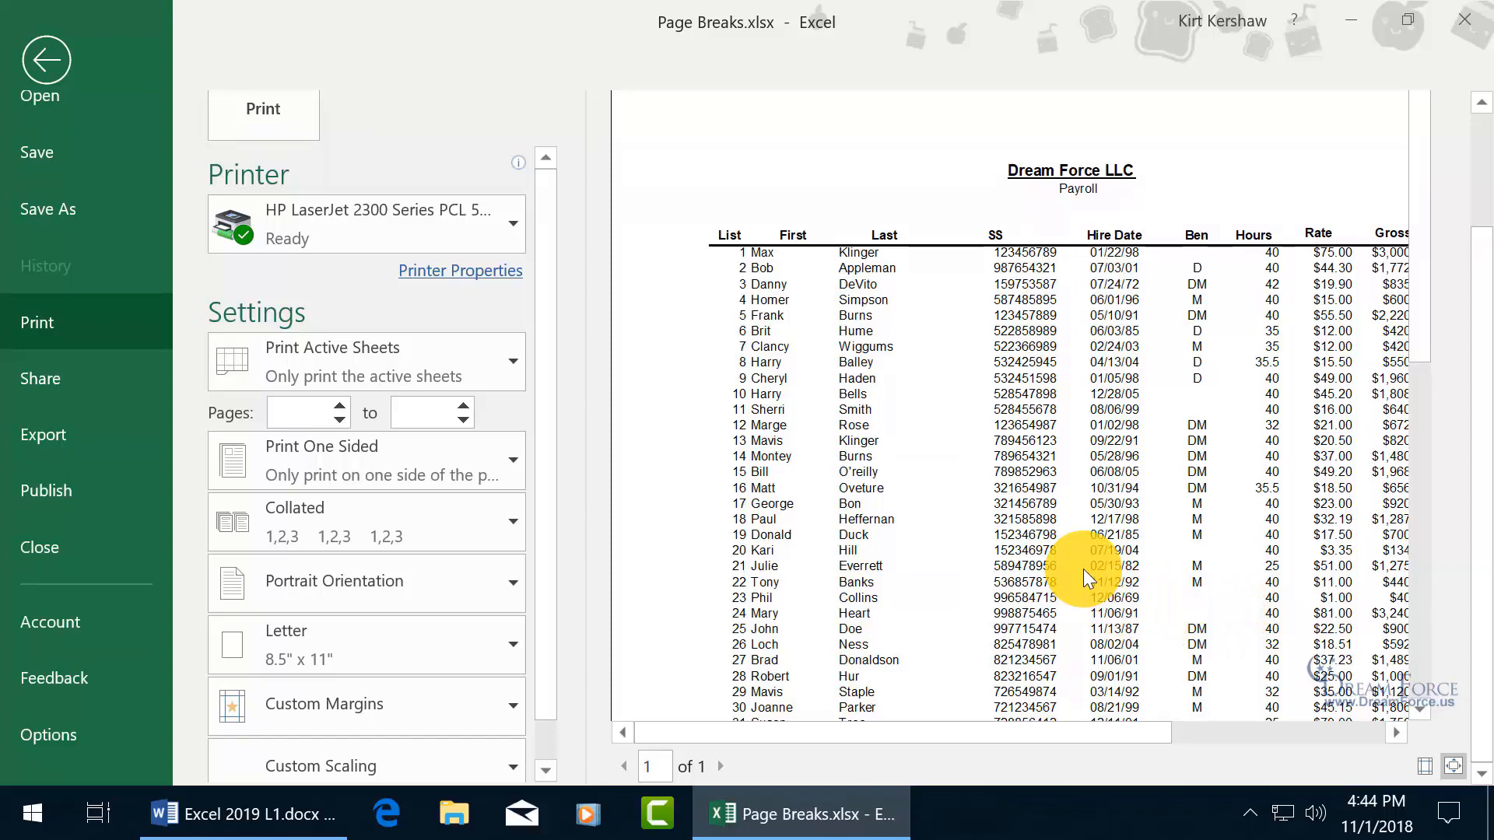
pyautogui.scroll(-1, 545, 459)
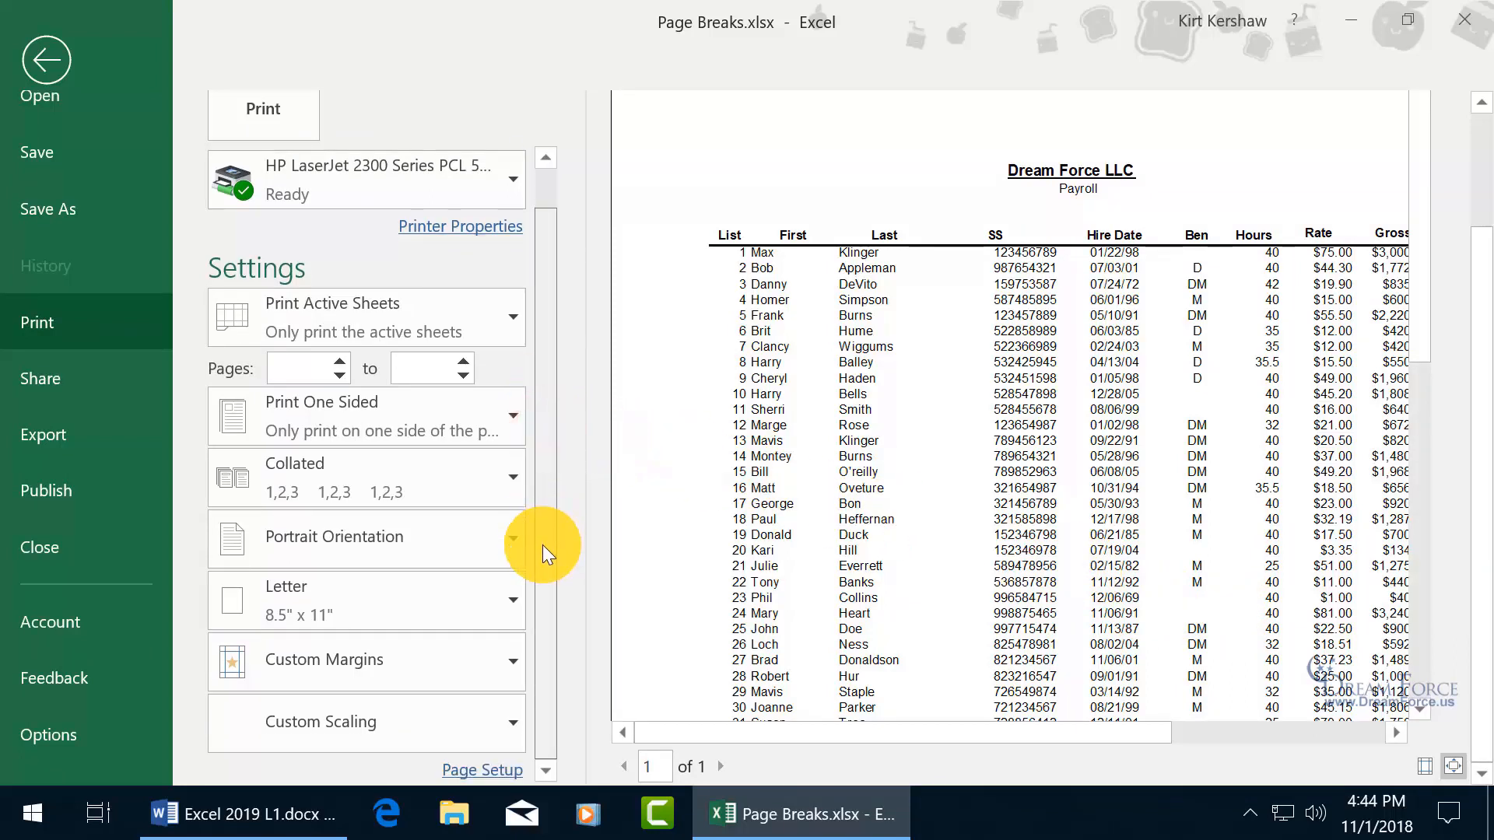
pyautogui.click(469, 722)
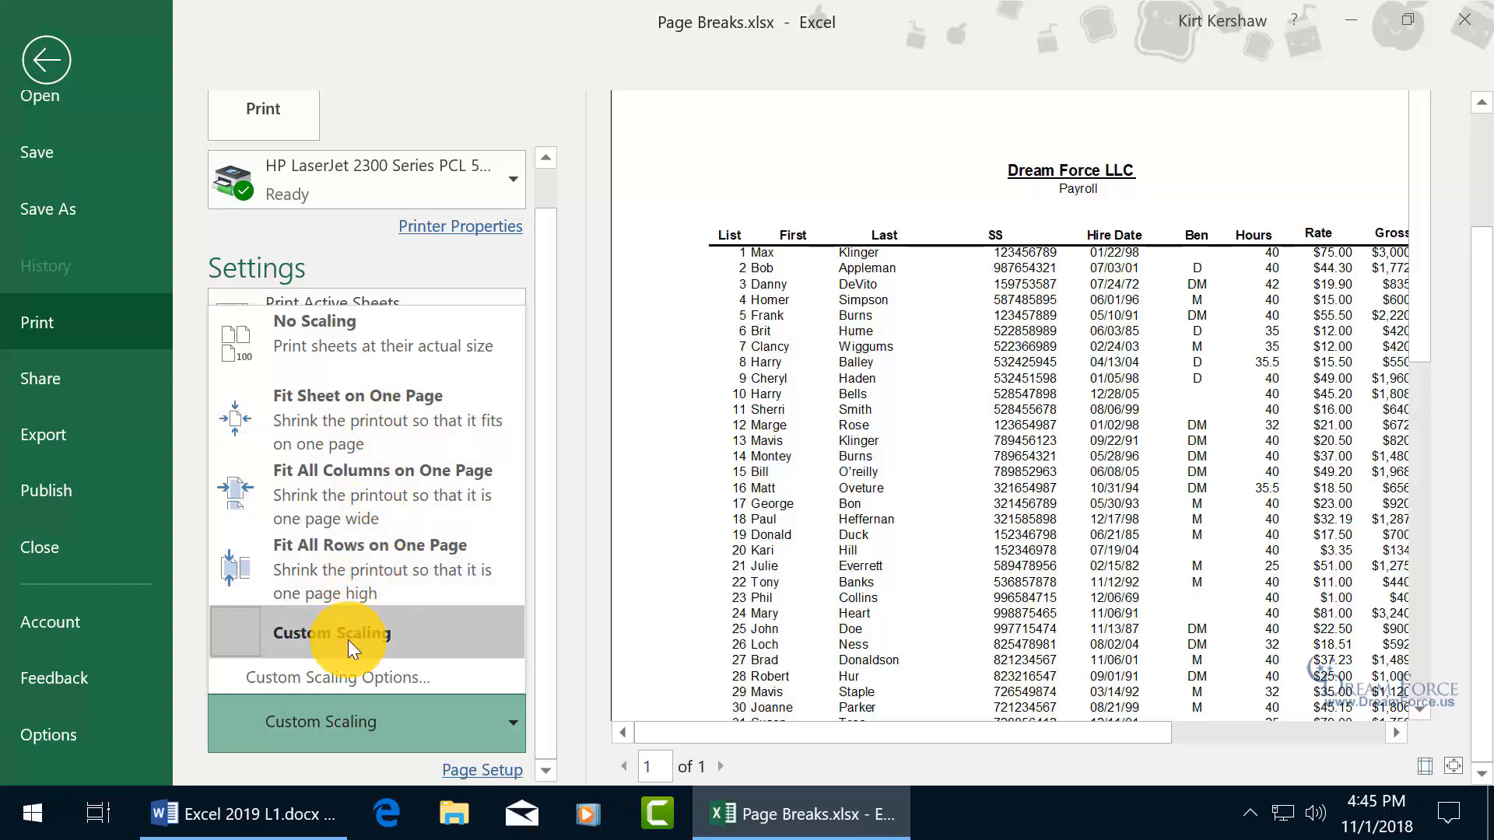
# In Page Setup, change the print scaling from 70% to 100% normal size
pyautogui.click(351, 672)
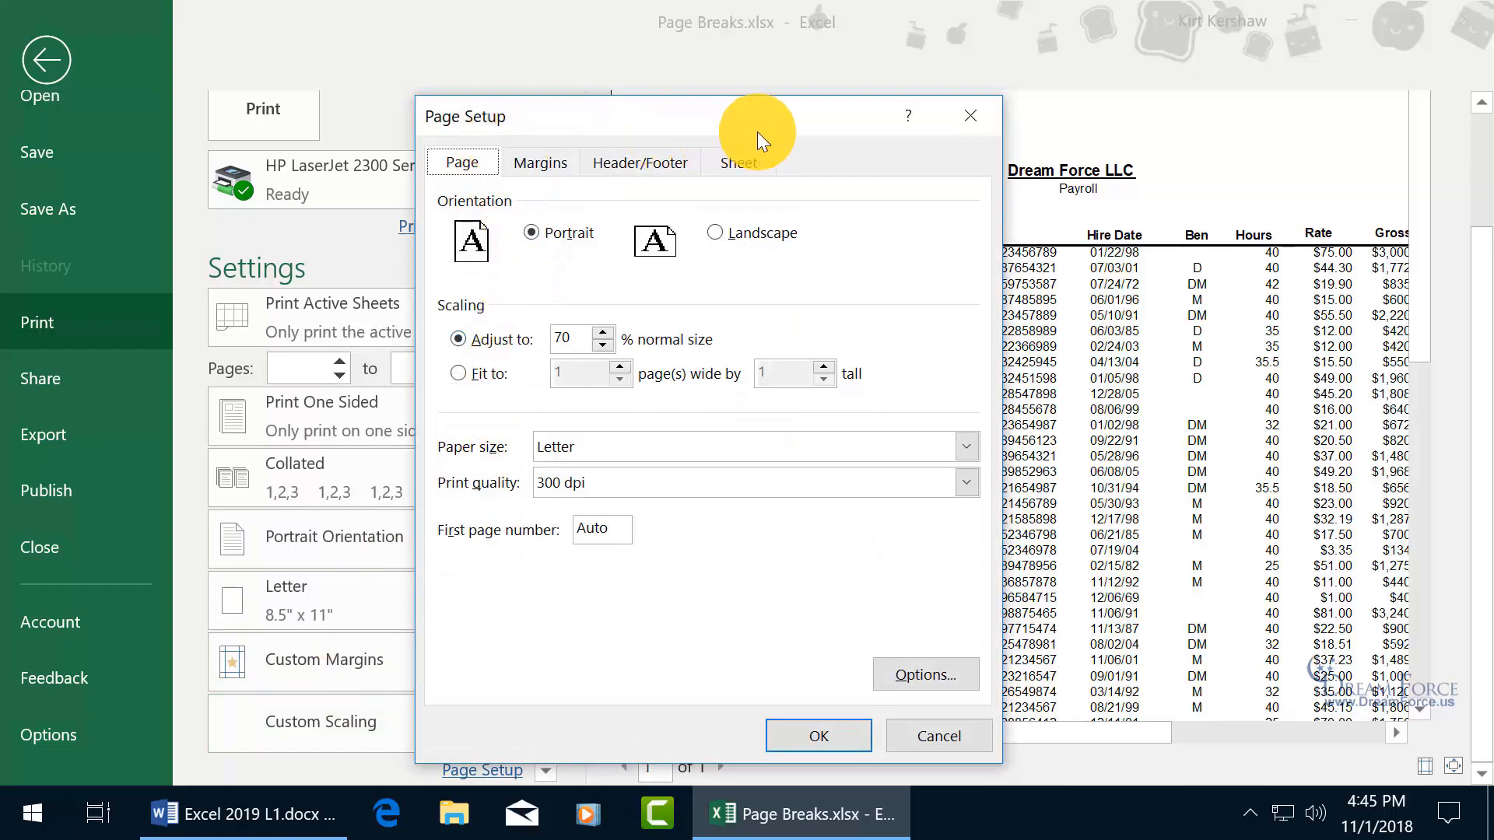
pyautogui.click(968, 118)
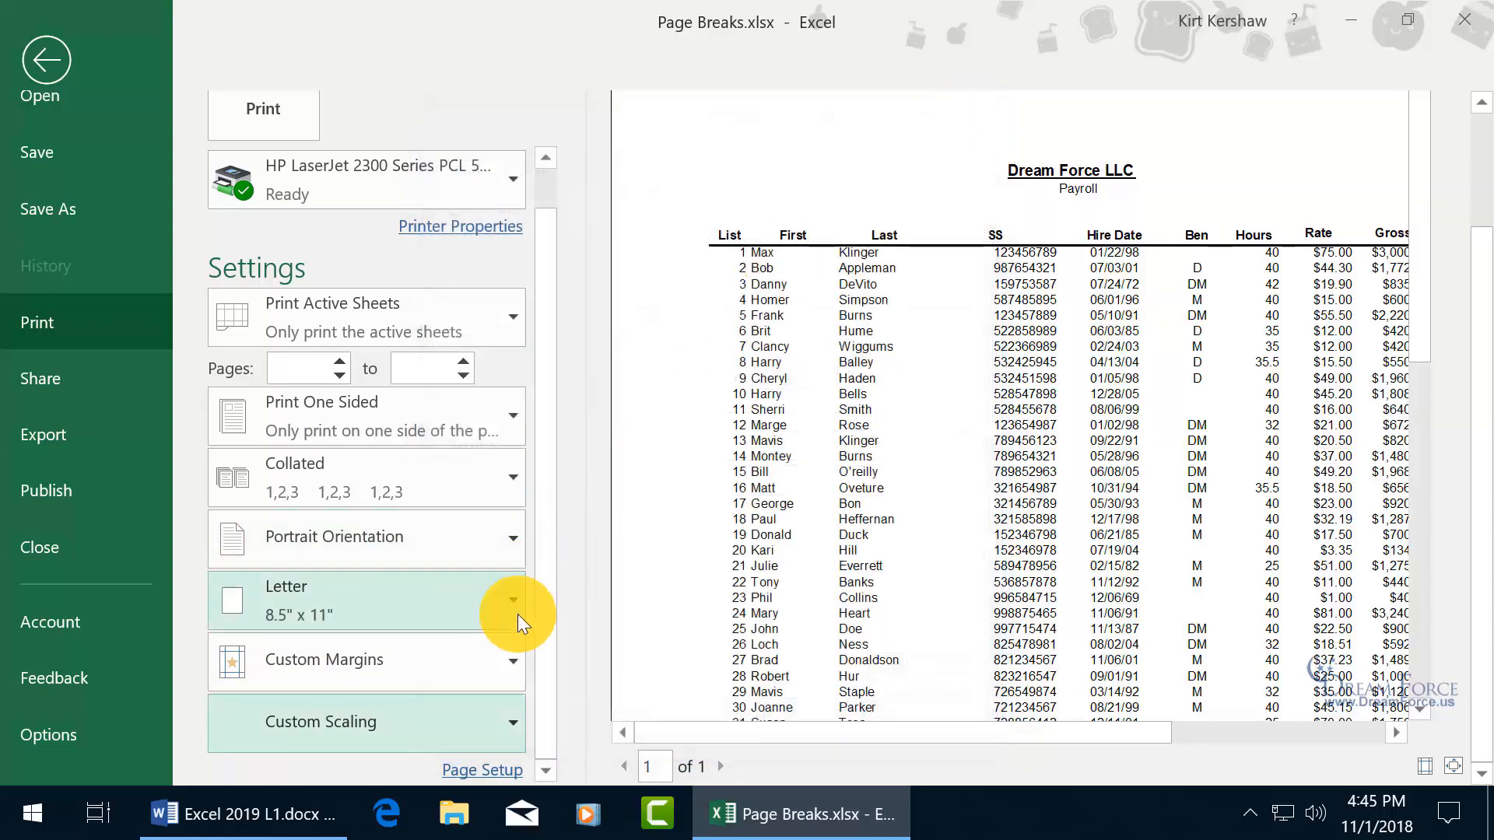
pyautogui.click(496, 770)
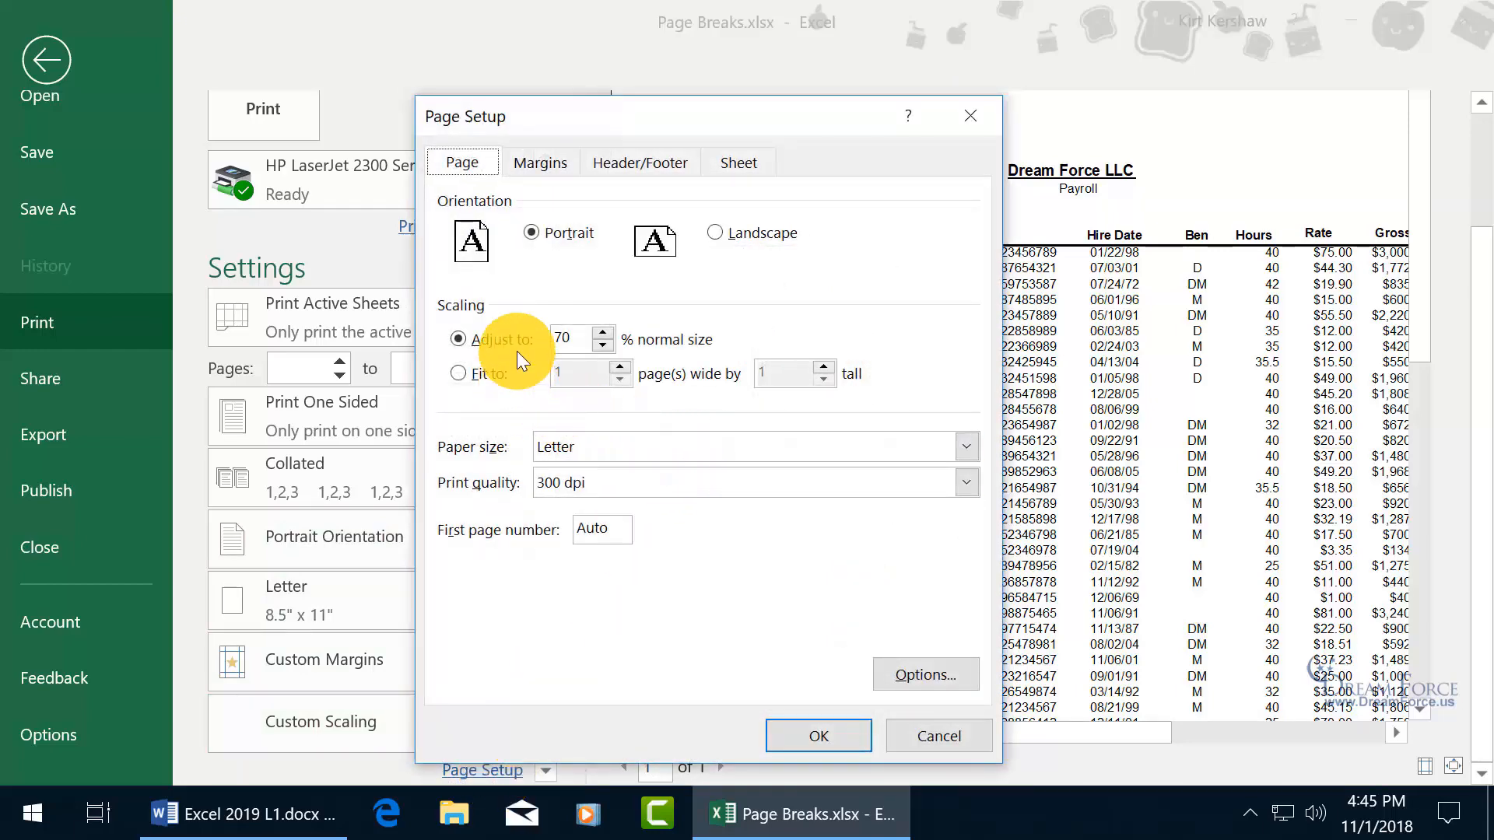
pyautogui.click(591, 341)
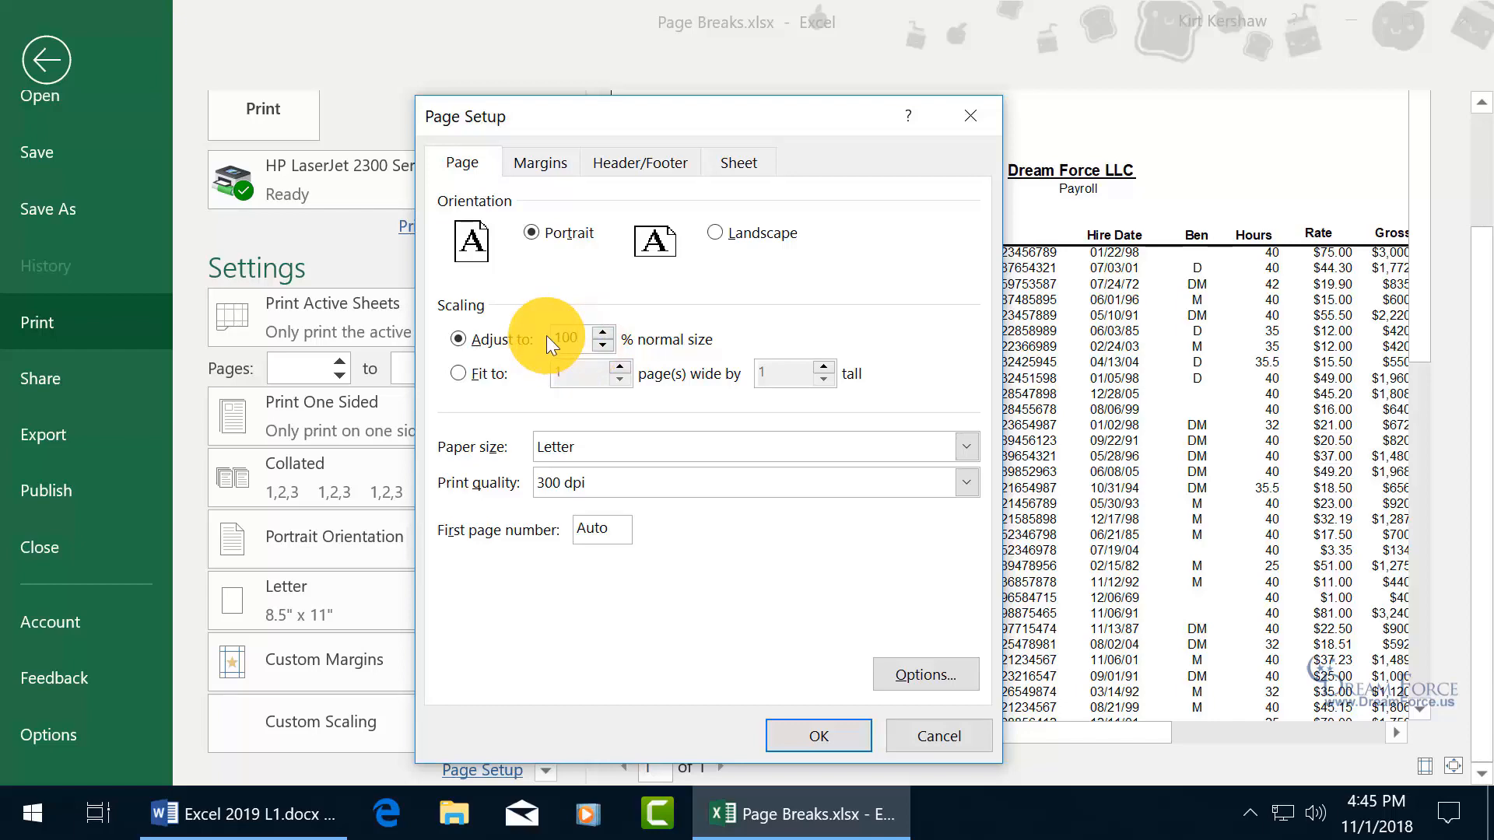
pyautogui.press('Return')
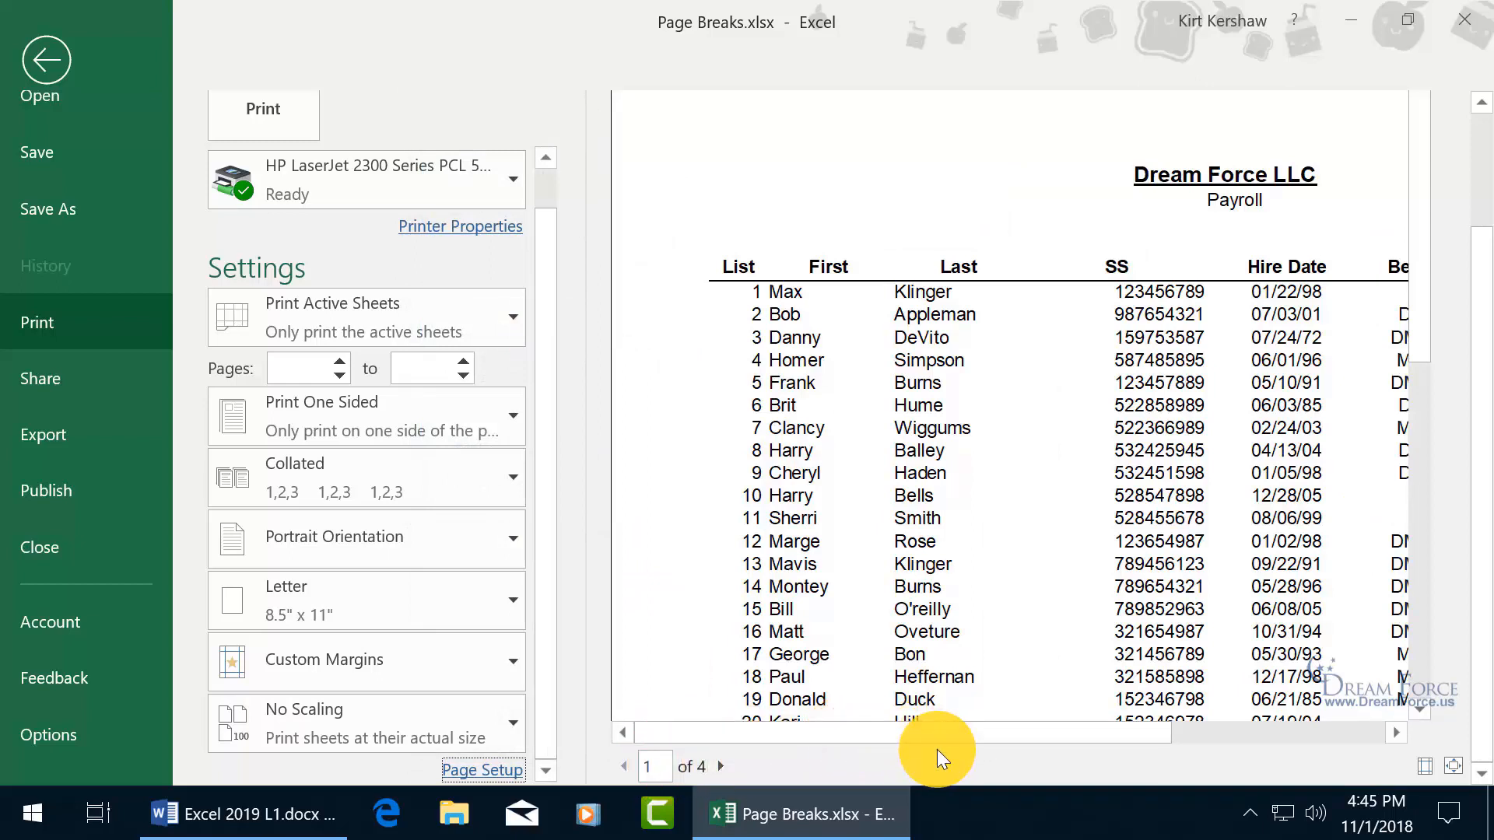
# Return to the worksheet and set the page orientation to Landscape
pyautogui.click(51, 50)
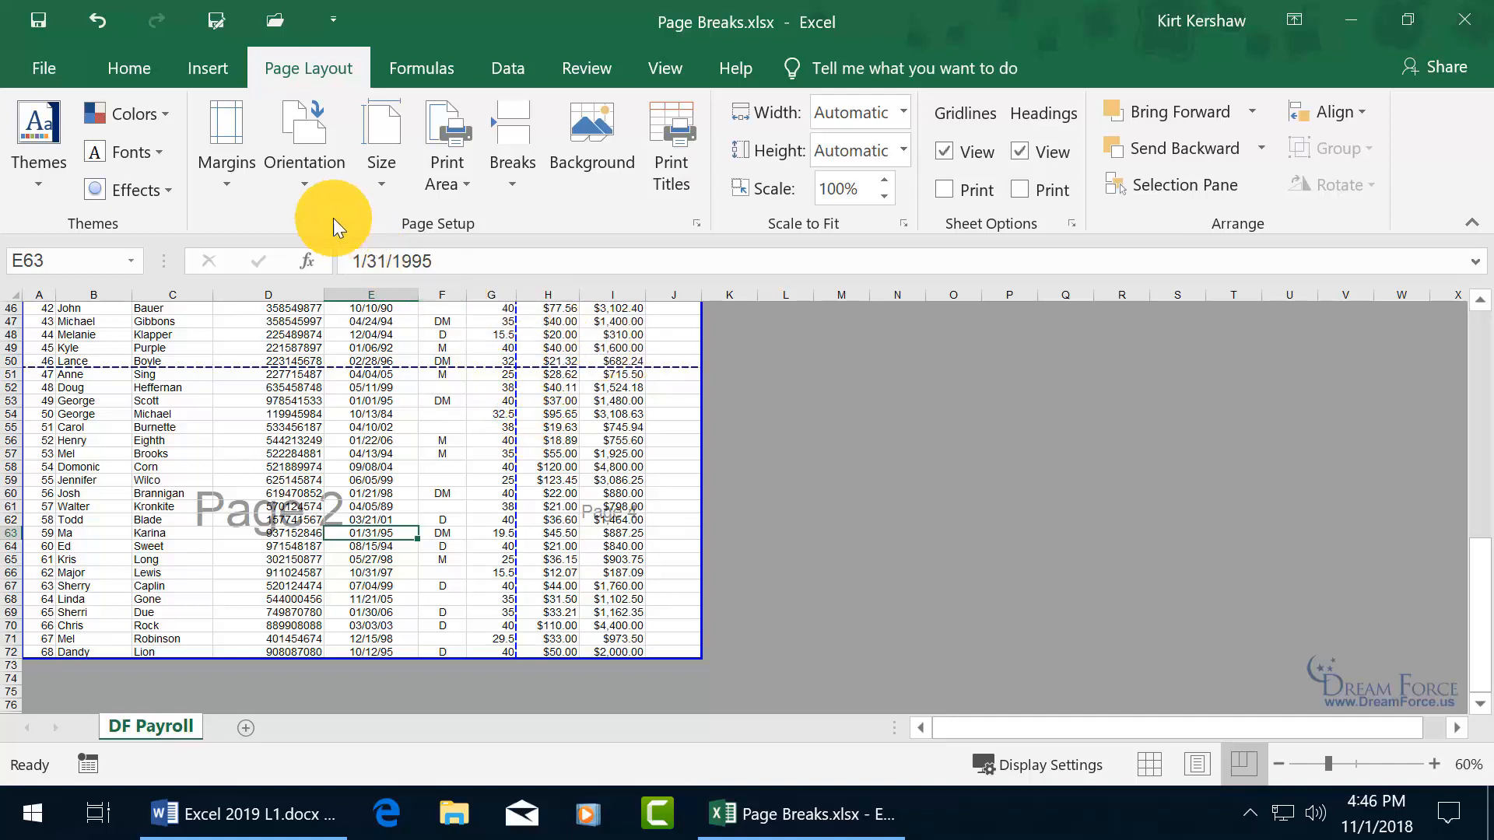
pyautogui.click(302, 173)
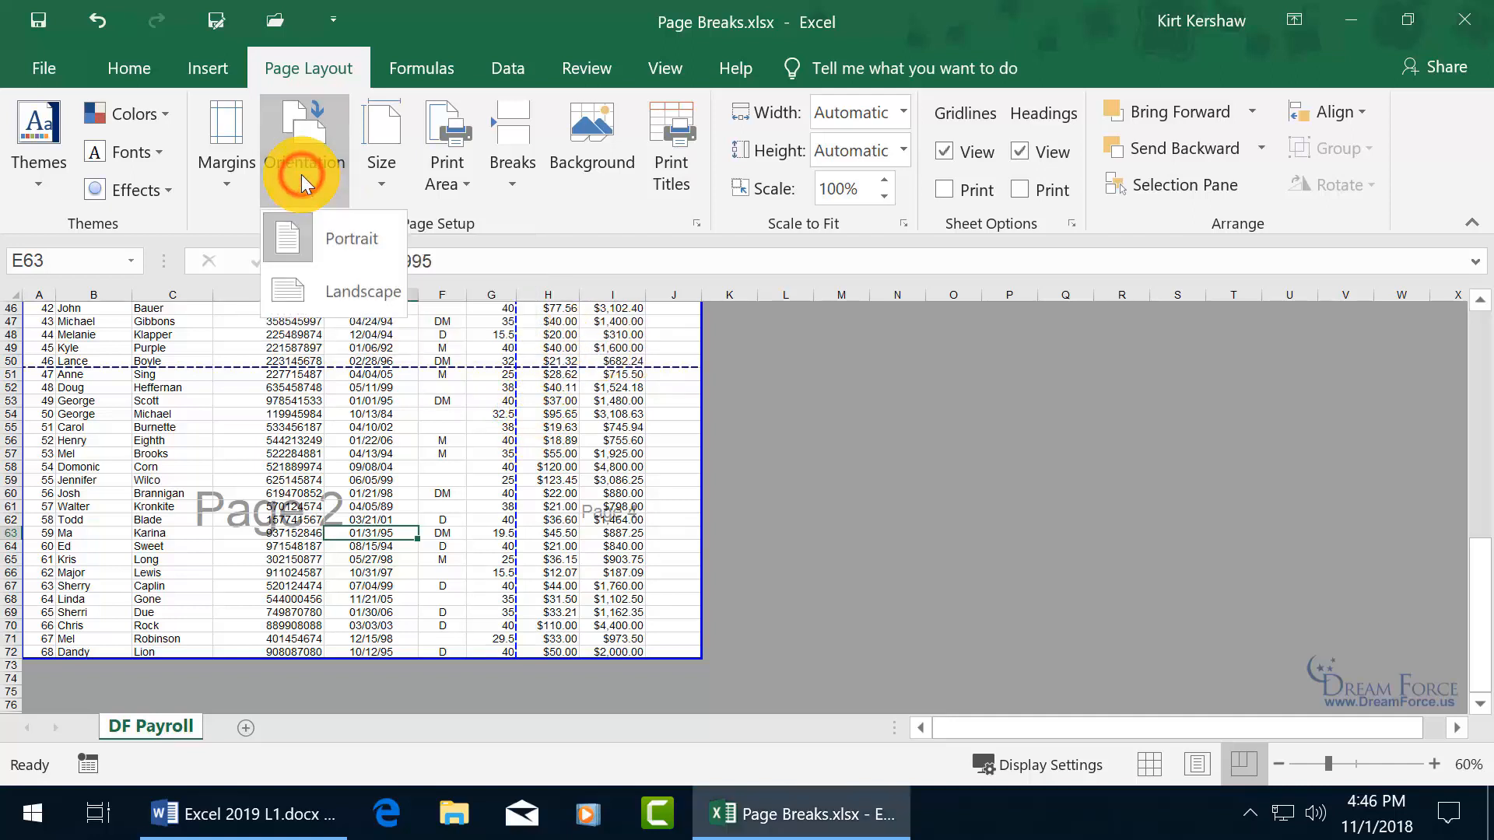
pyautogui.click(301, 286)
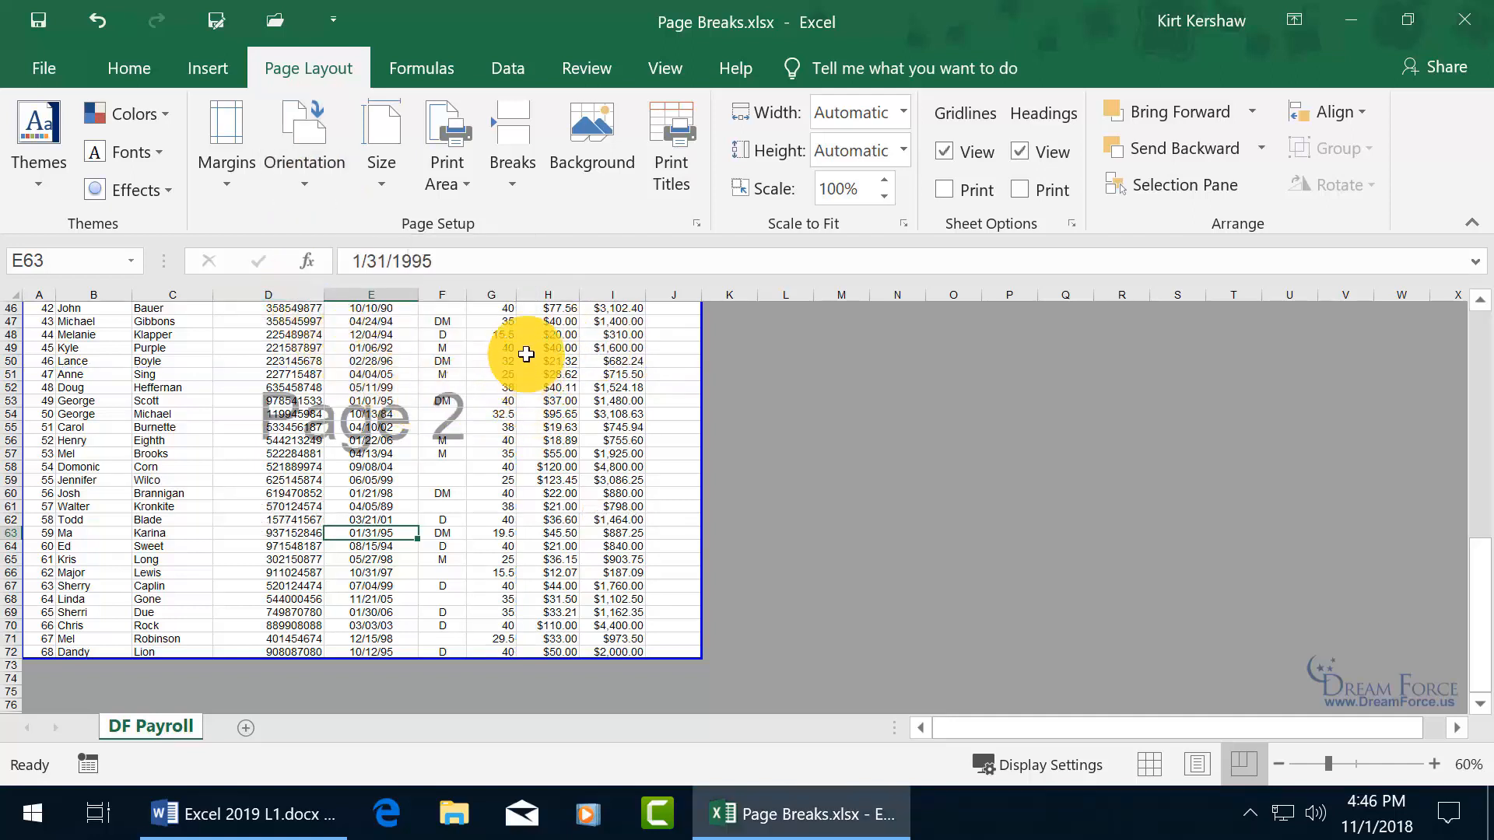
# Drag the first page break up so page 1 ends after row 24
pyautogui.scroll(4, 529, 434)
pyautogui.scroll(7, 529, 434)
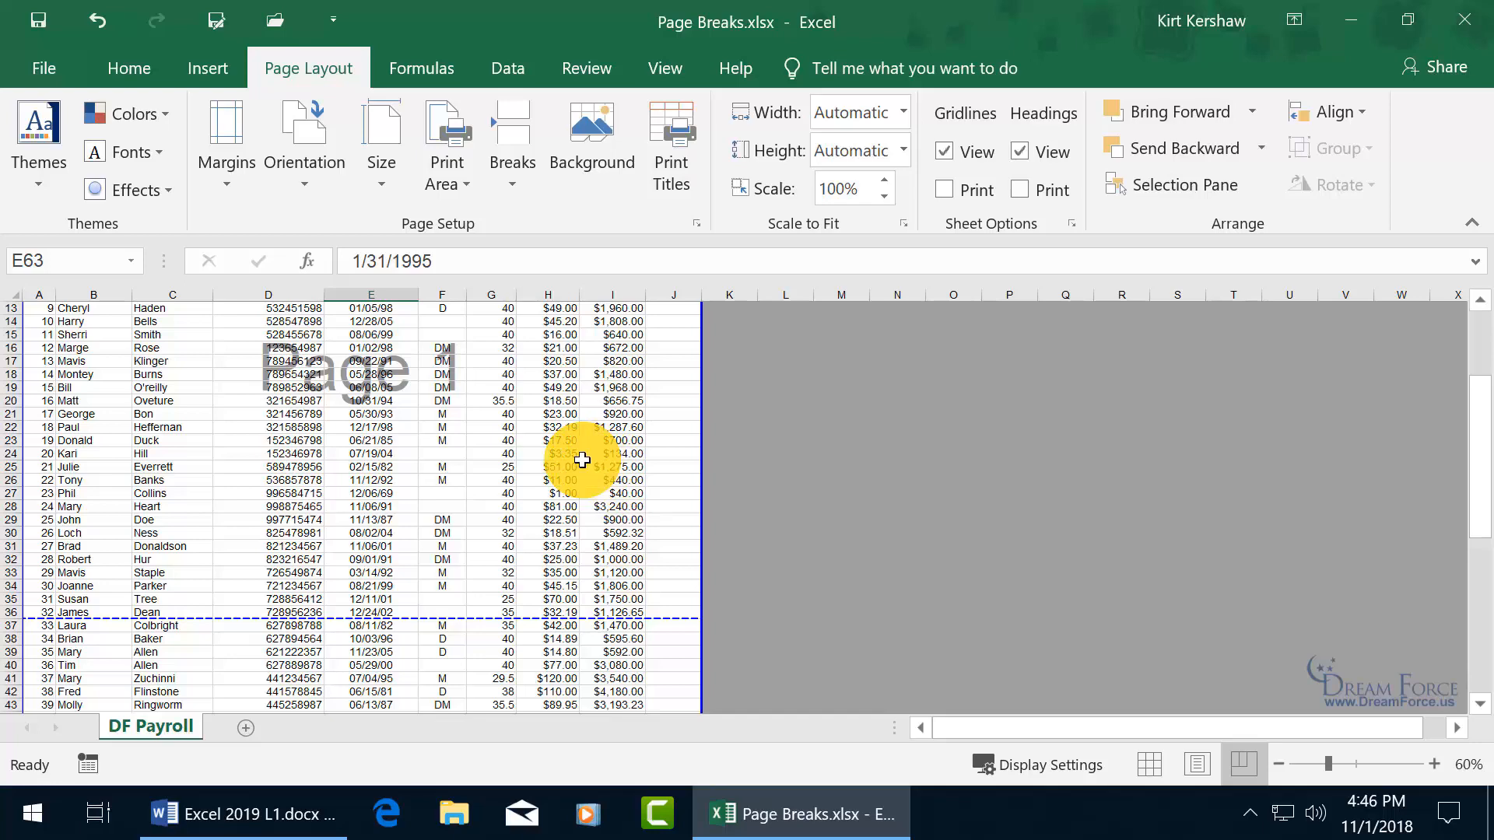
pyautogui.scroll(3, 582, 459)
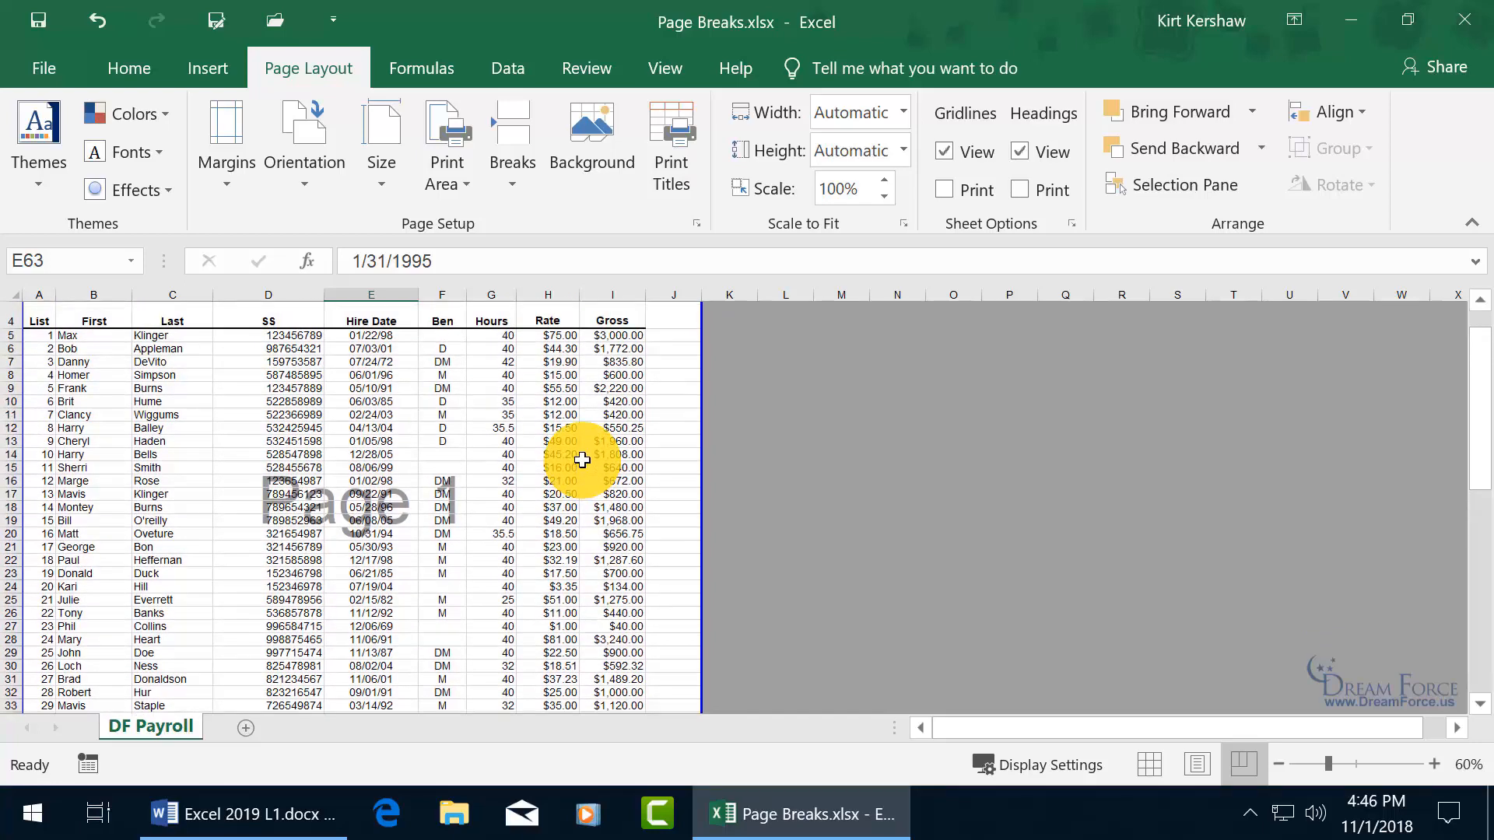
pyautogui.scroll(-5, 582, 460)
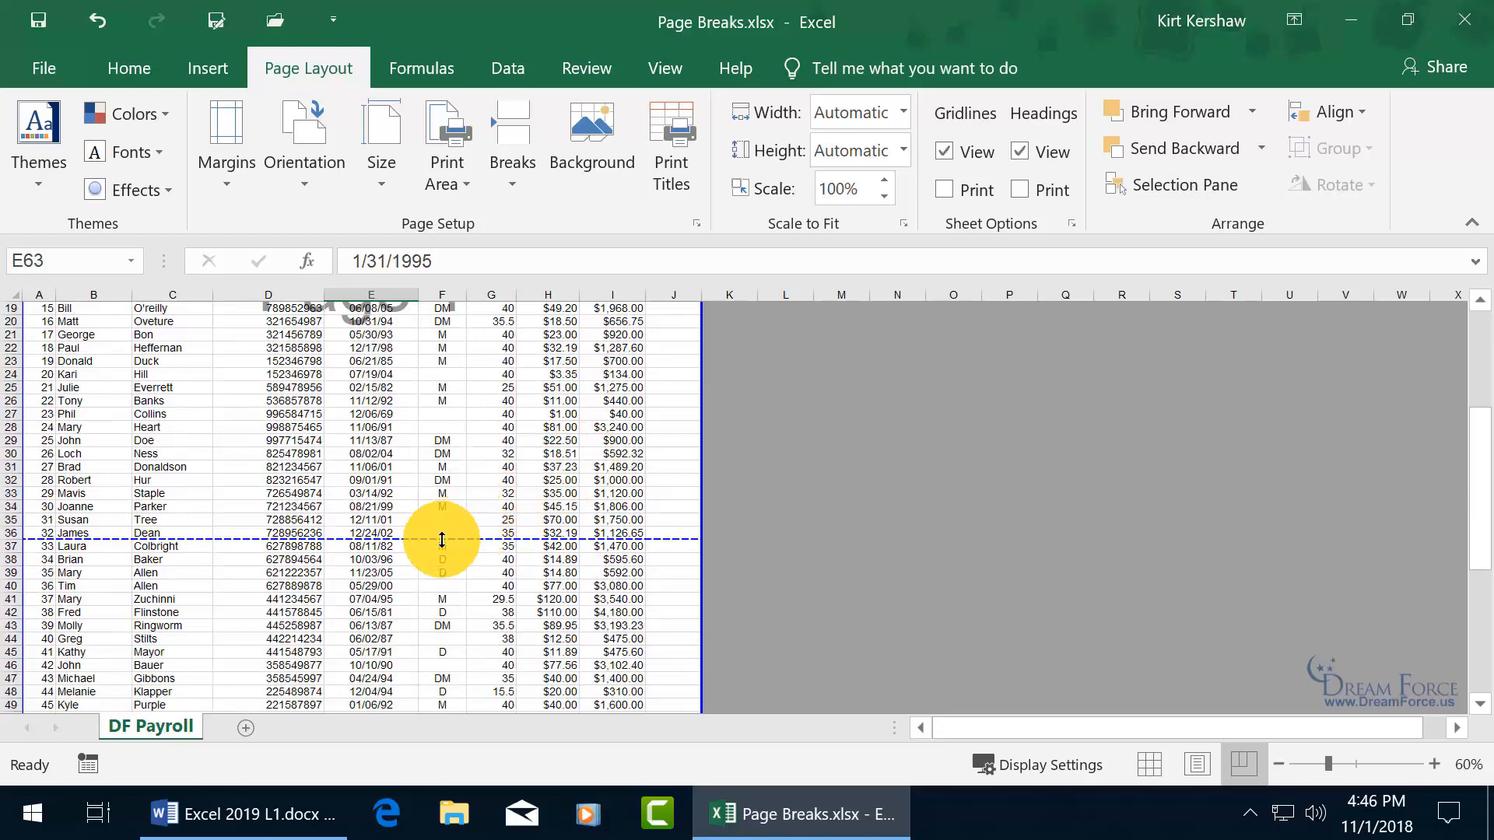
pyautogui.moveTo(442, 539); pyautogui.dragTo(433, 380)
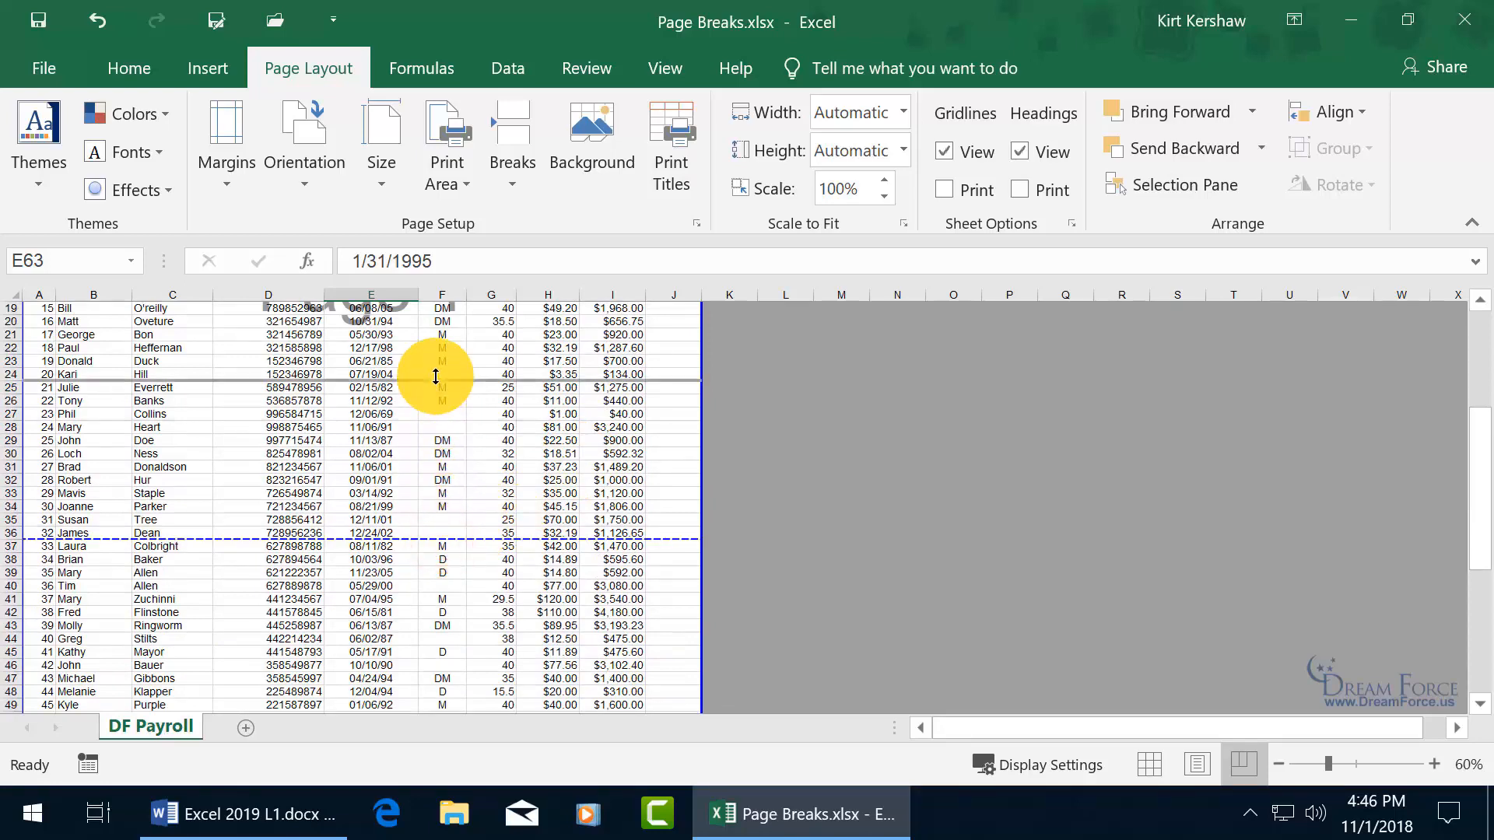
pyautogui.scroll(-4, 446, 471)
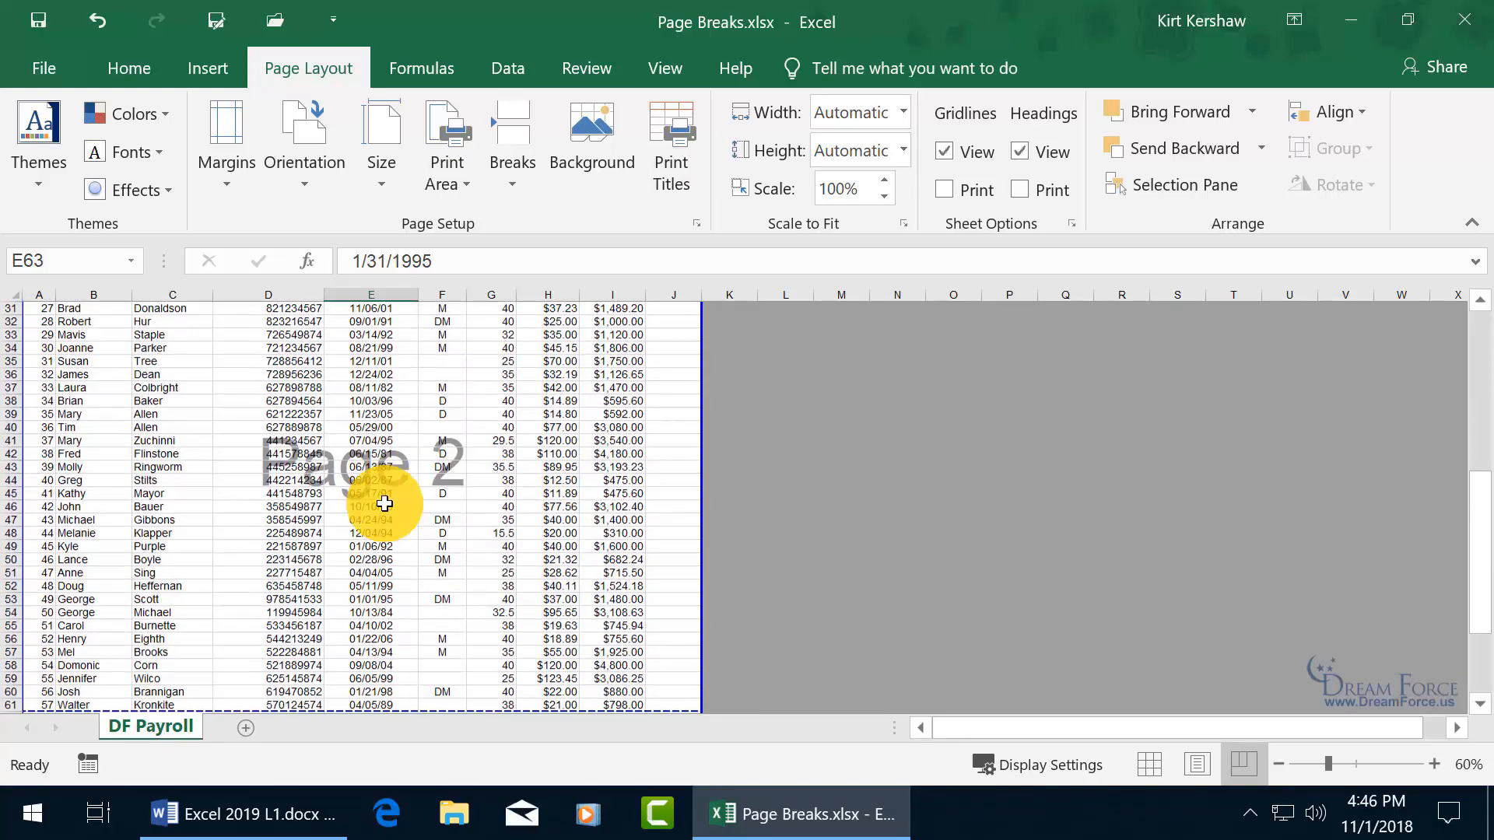
pyautogui.click(311, 468)
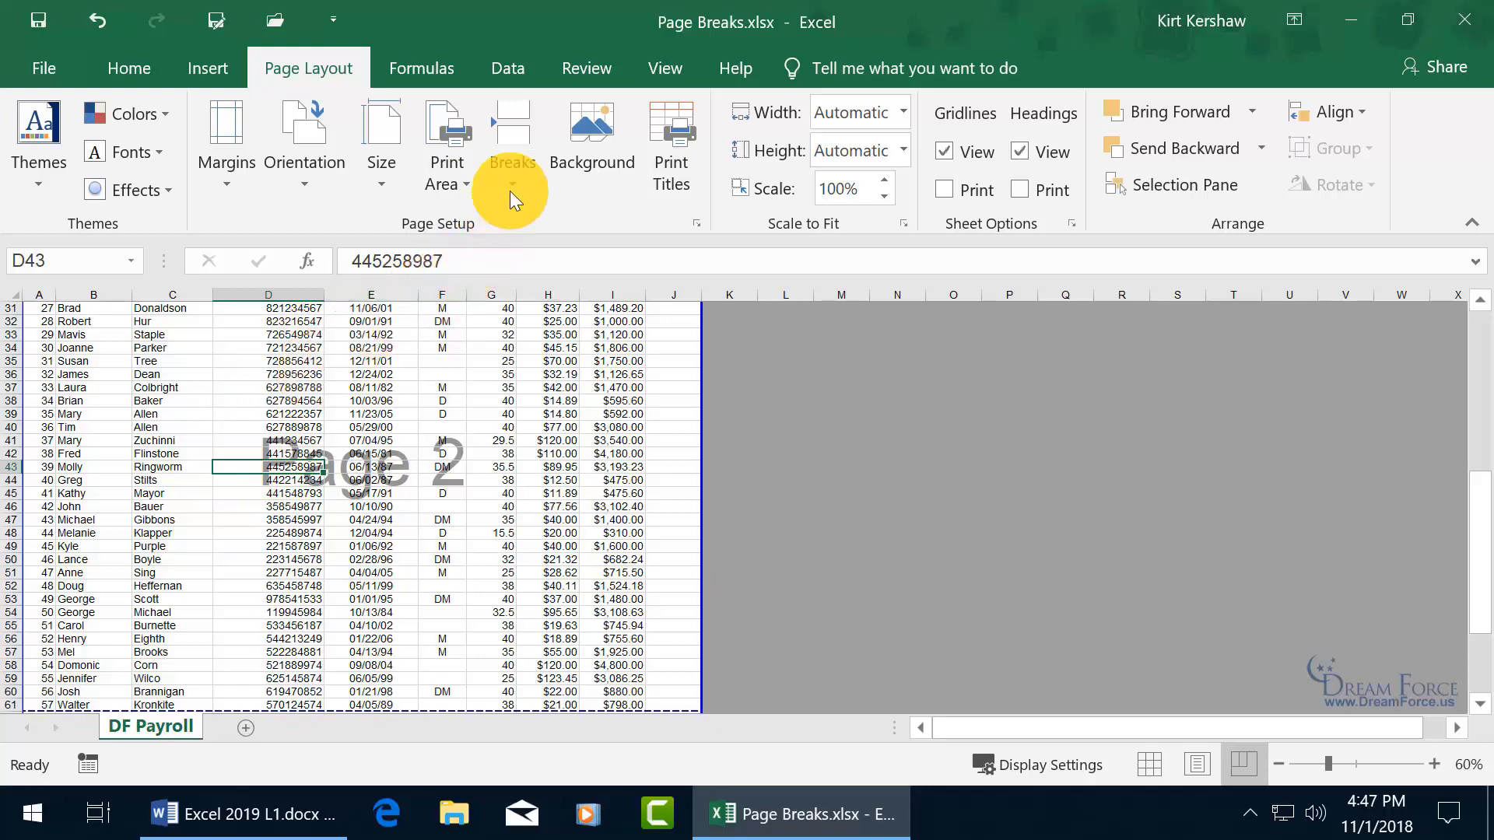
# Insert page breaks at cell D43, then drag away the vertical break before column D
pyautogui.click(512, 166)
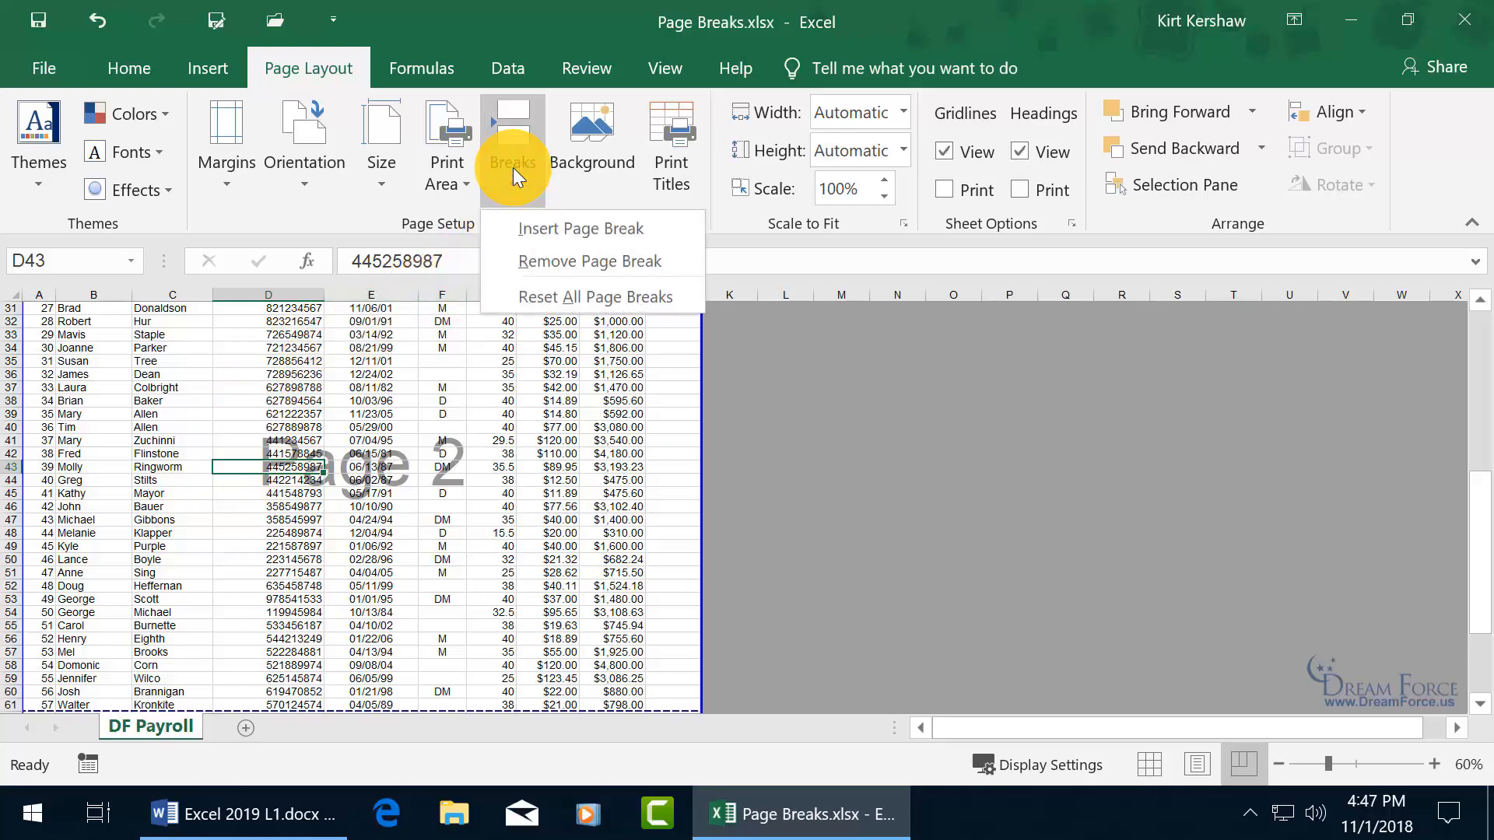
pyautogui.click(530, 228)
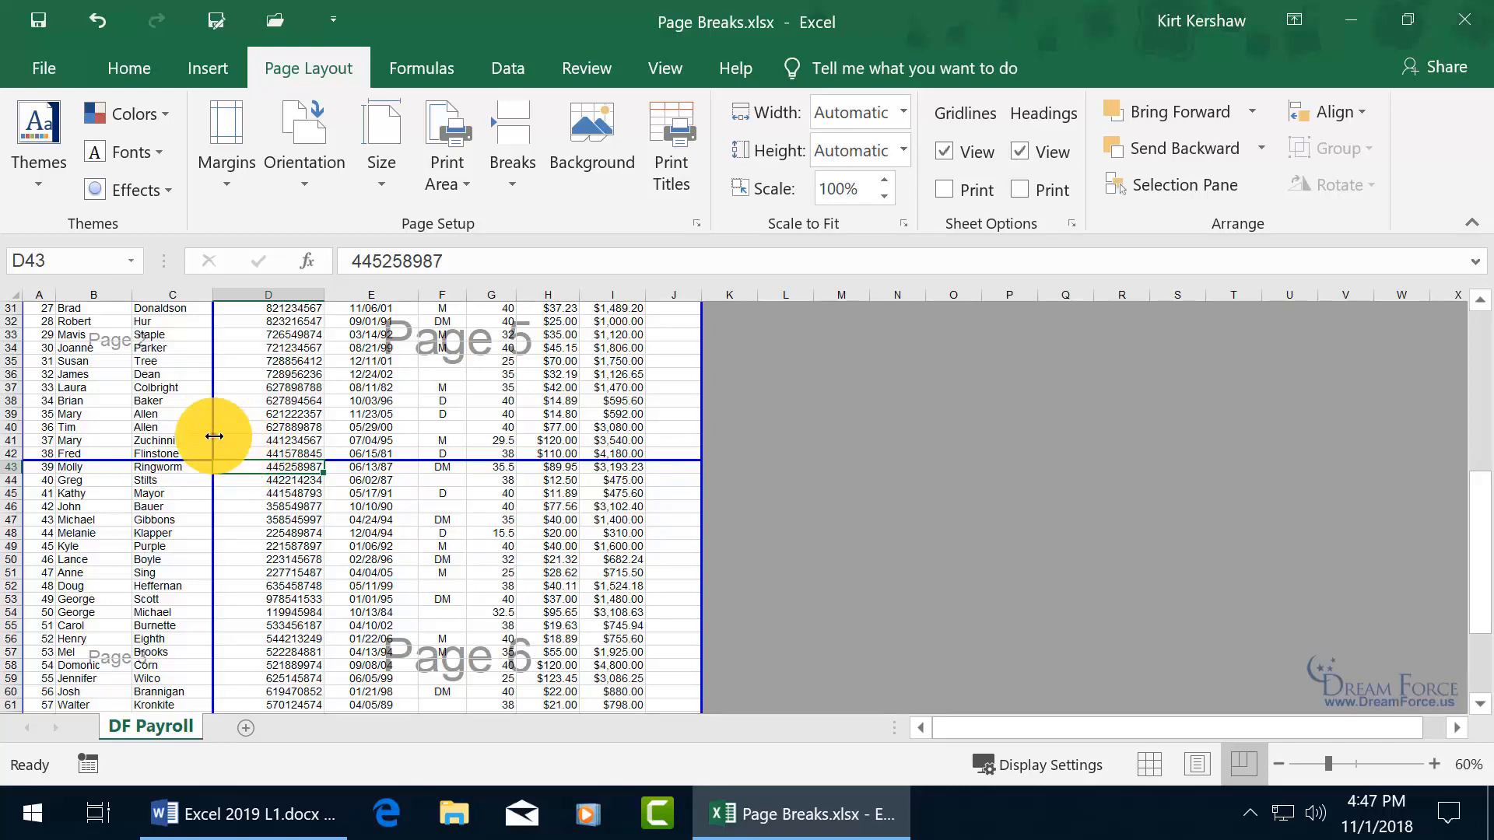
pyautogui.moveTo(711, 438); pyautogui.dragTo(684, 453)
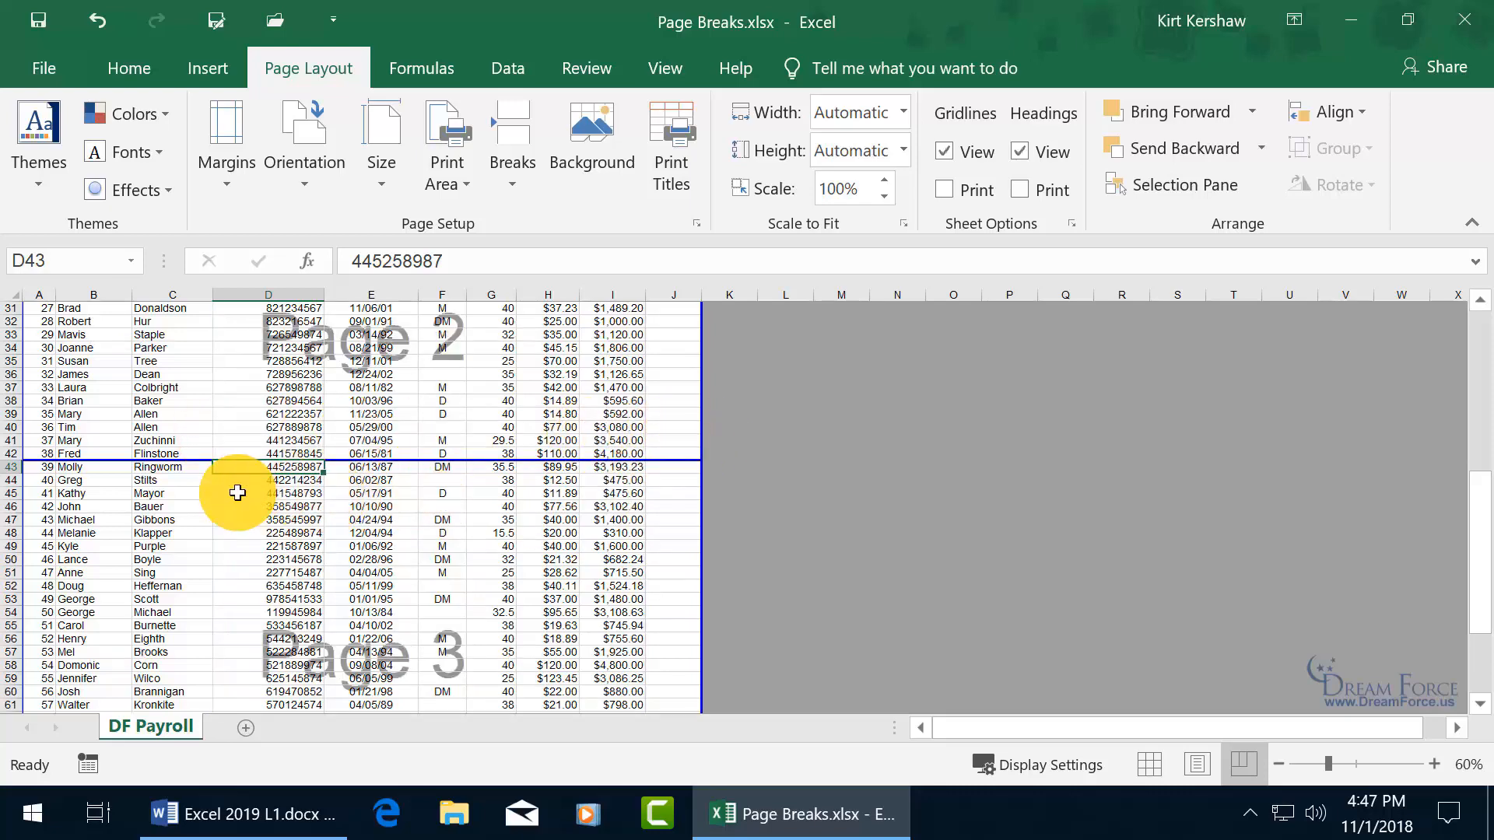
pyautogui.click(100, 14)
pyautogui.click(100, 14)
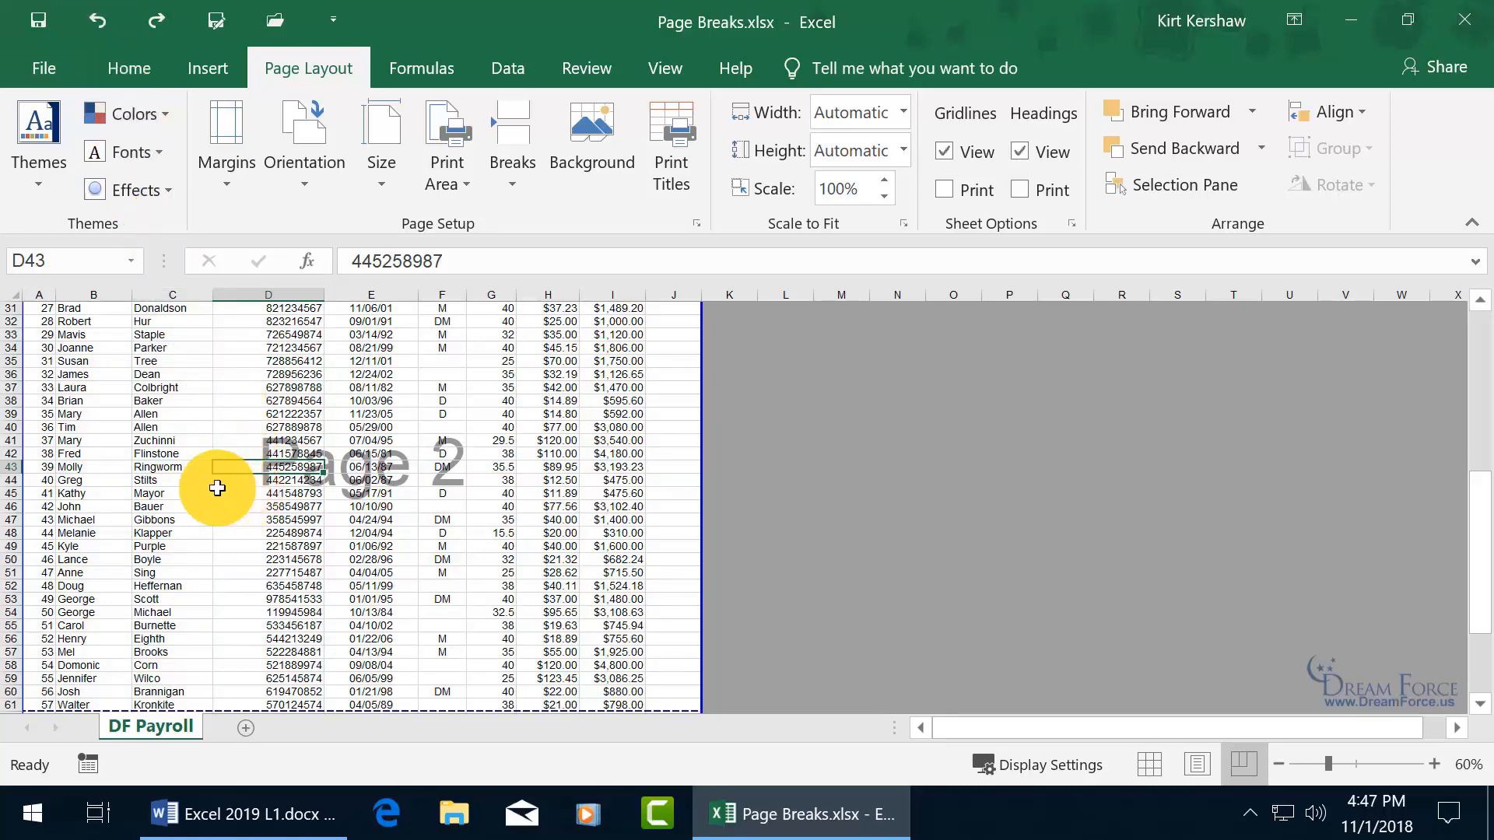
# Insert a row-only page break above row 43 from cell A43
pyautogui.click(43, 467)
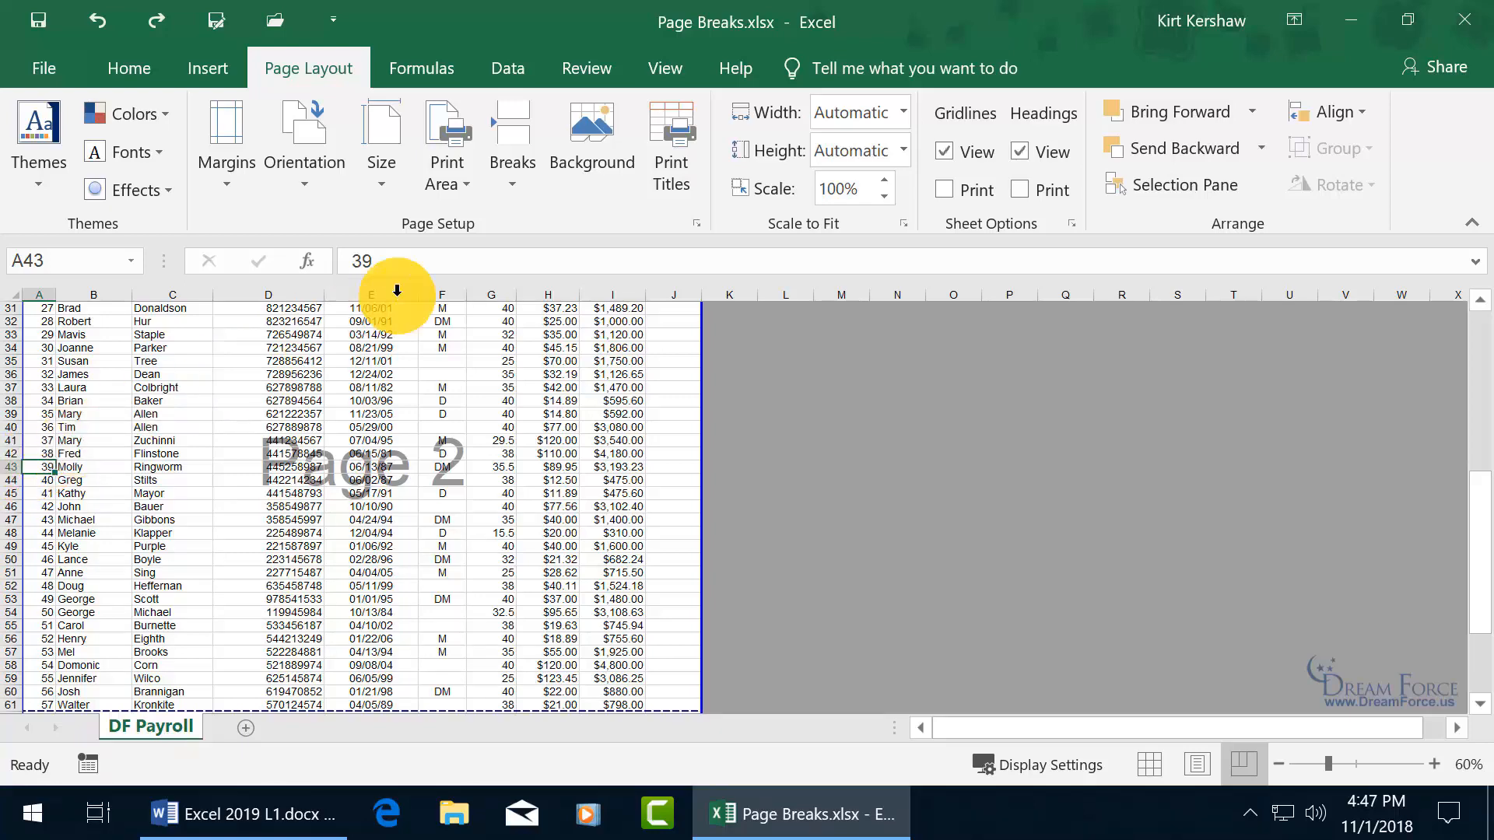
pyautogui.click(515, 180)
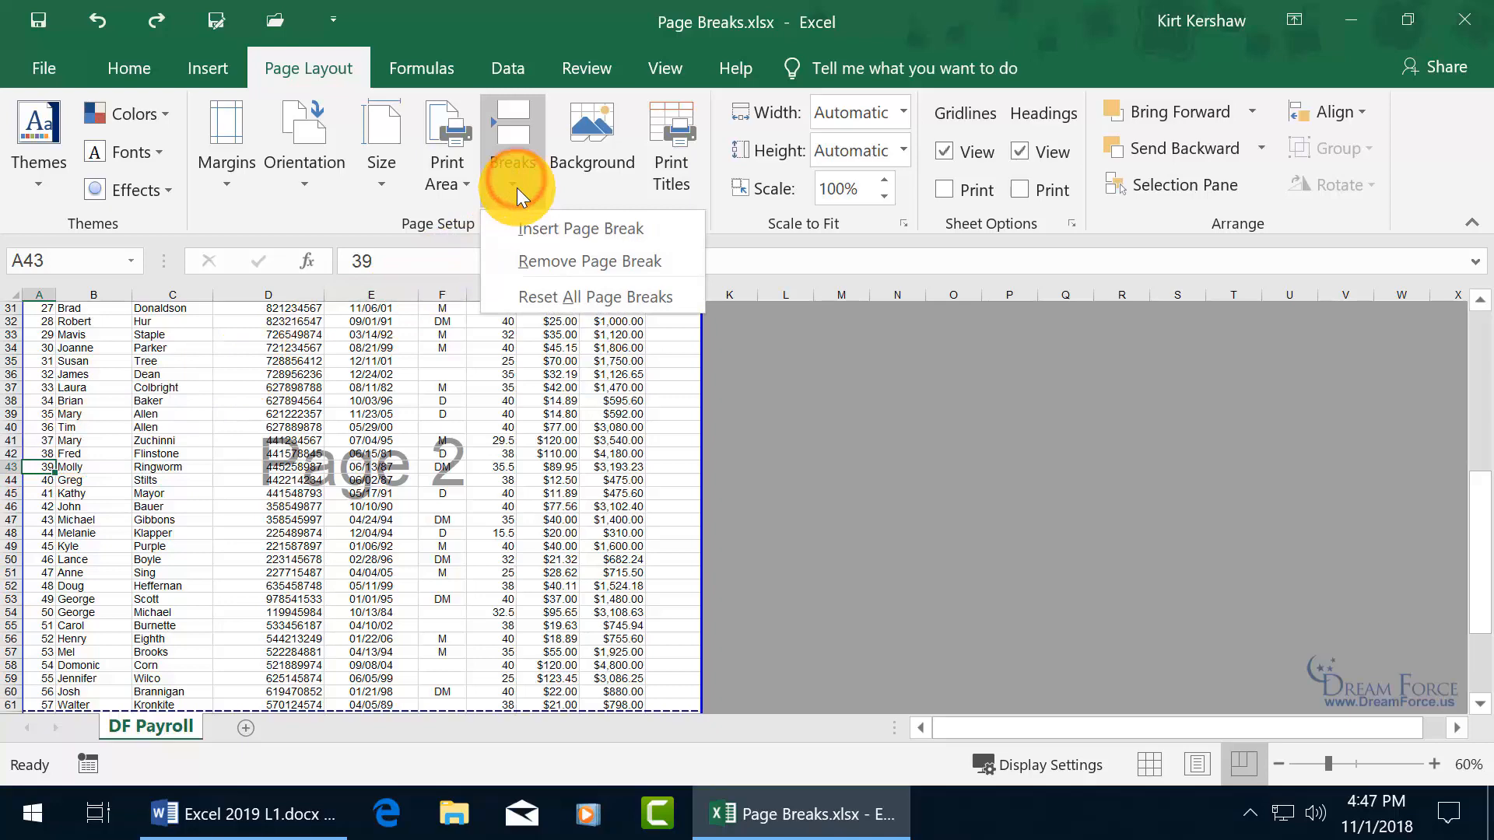
pyautogui.click(520, 227)
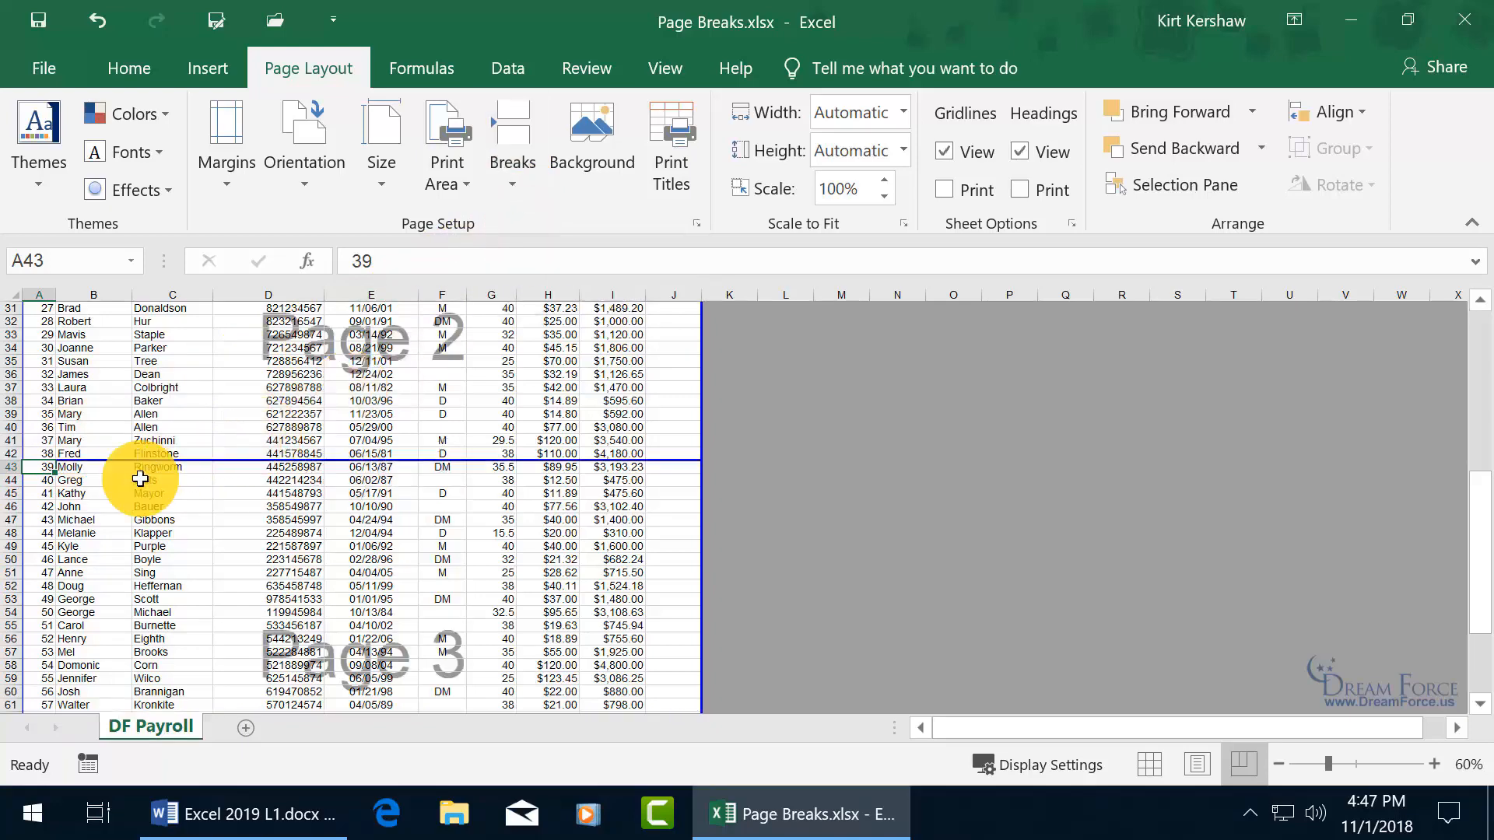
pyautogui.moveTo(1467, 550); pyautogui.dragTo(1440, 357)
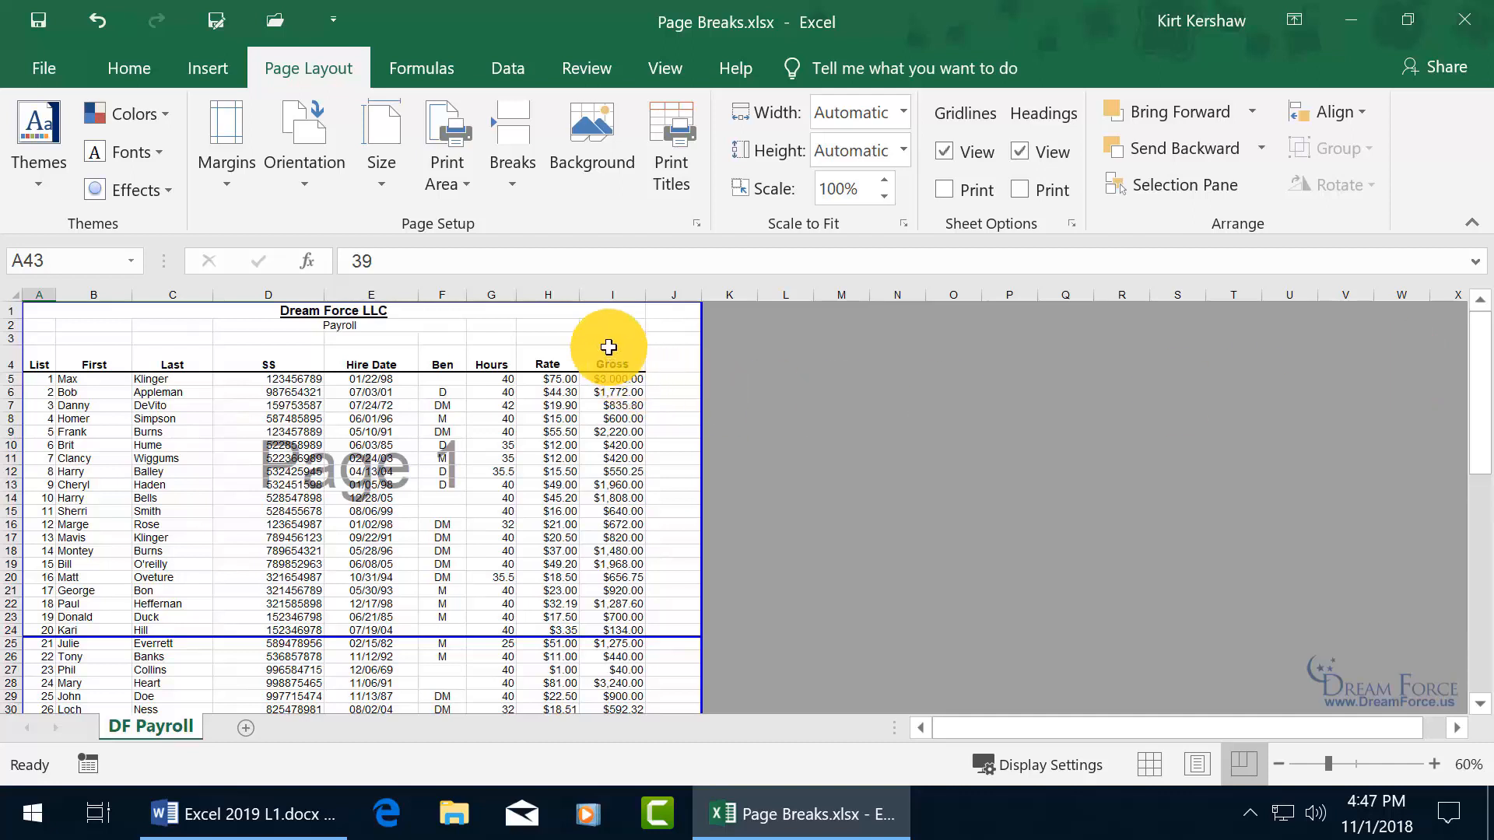
pyautogui.click(553, 310)
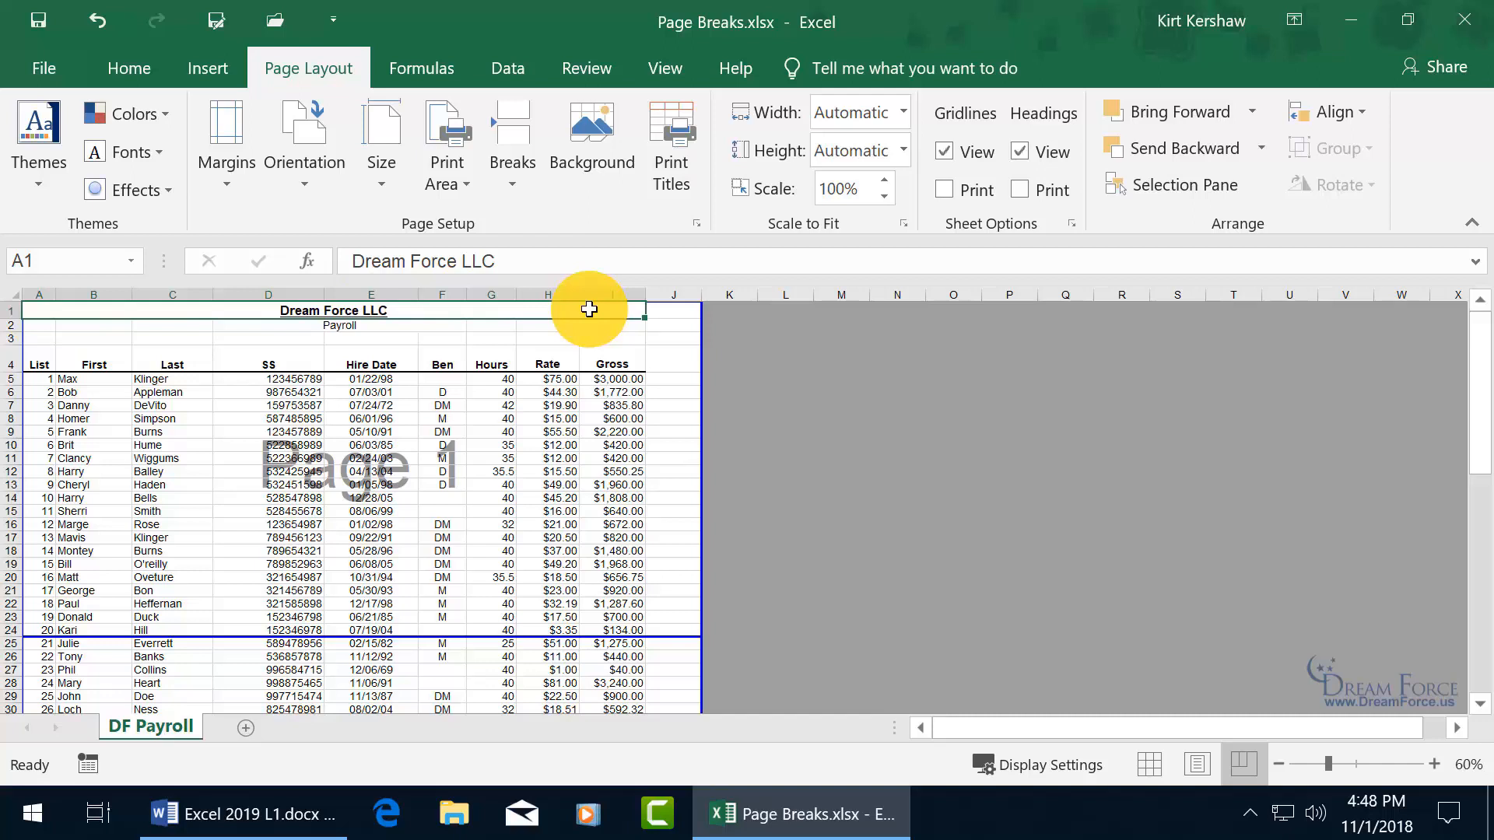
pyautogui.click(511, 163)
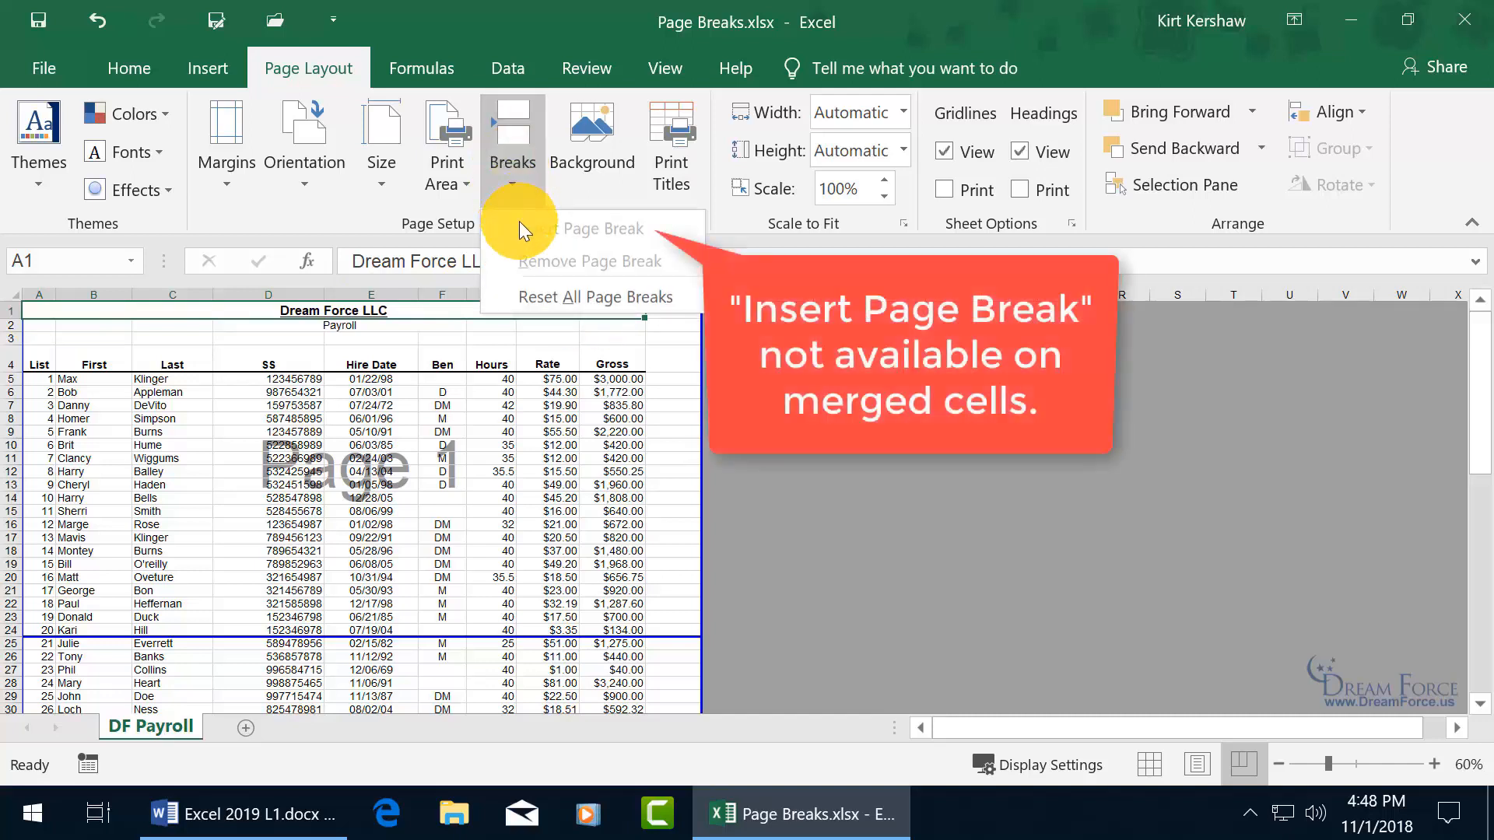
pyautogui.click(463, 341)
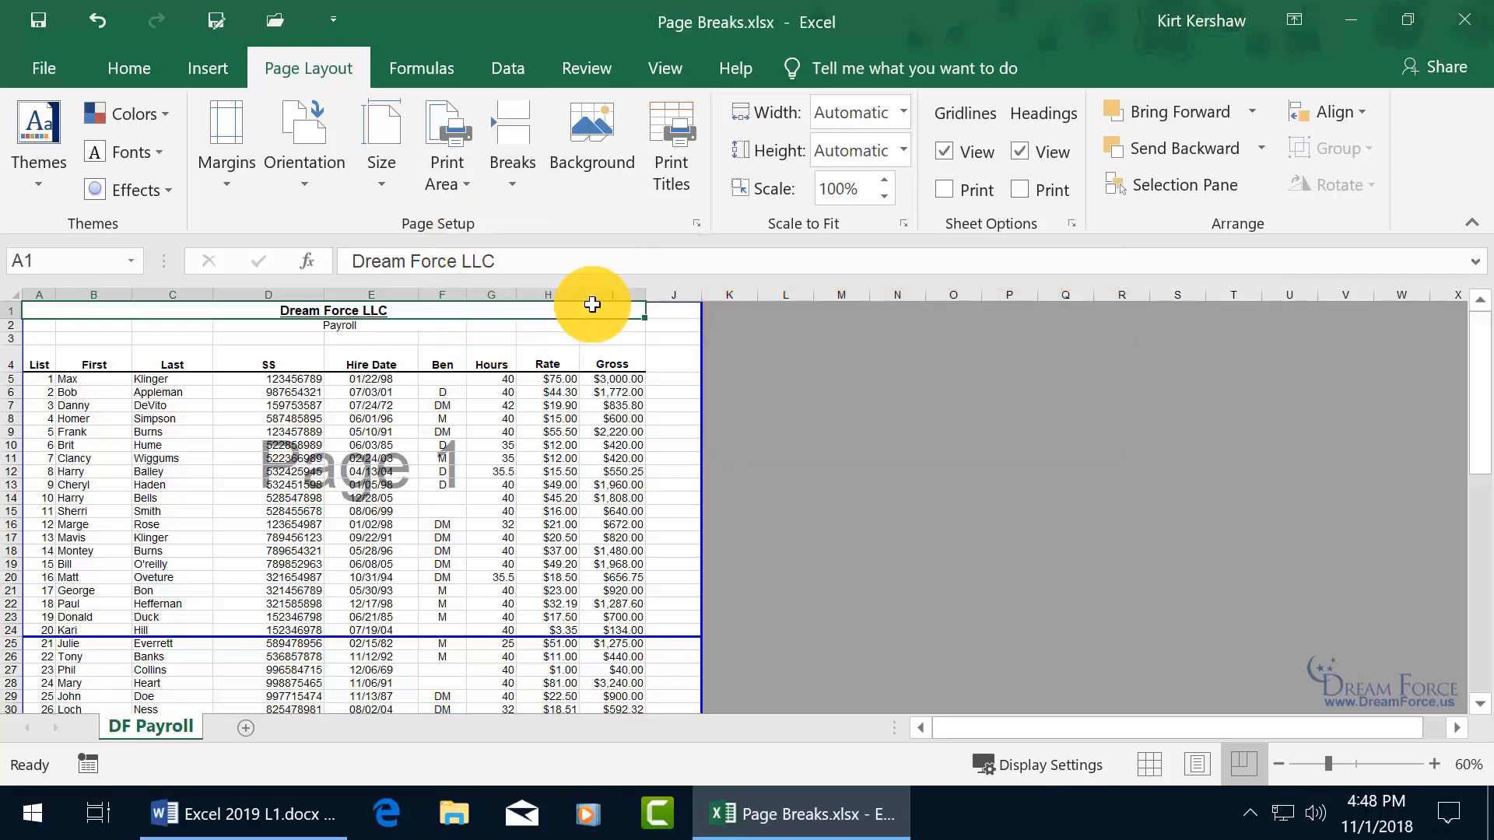
pyautogui.click(560, 329)
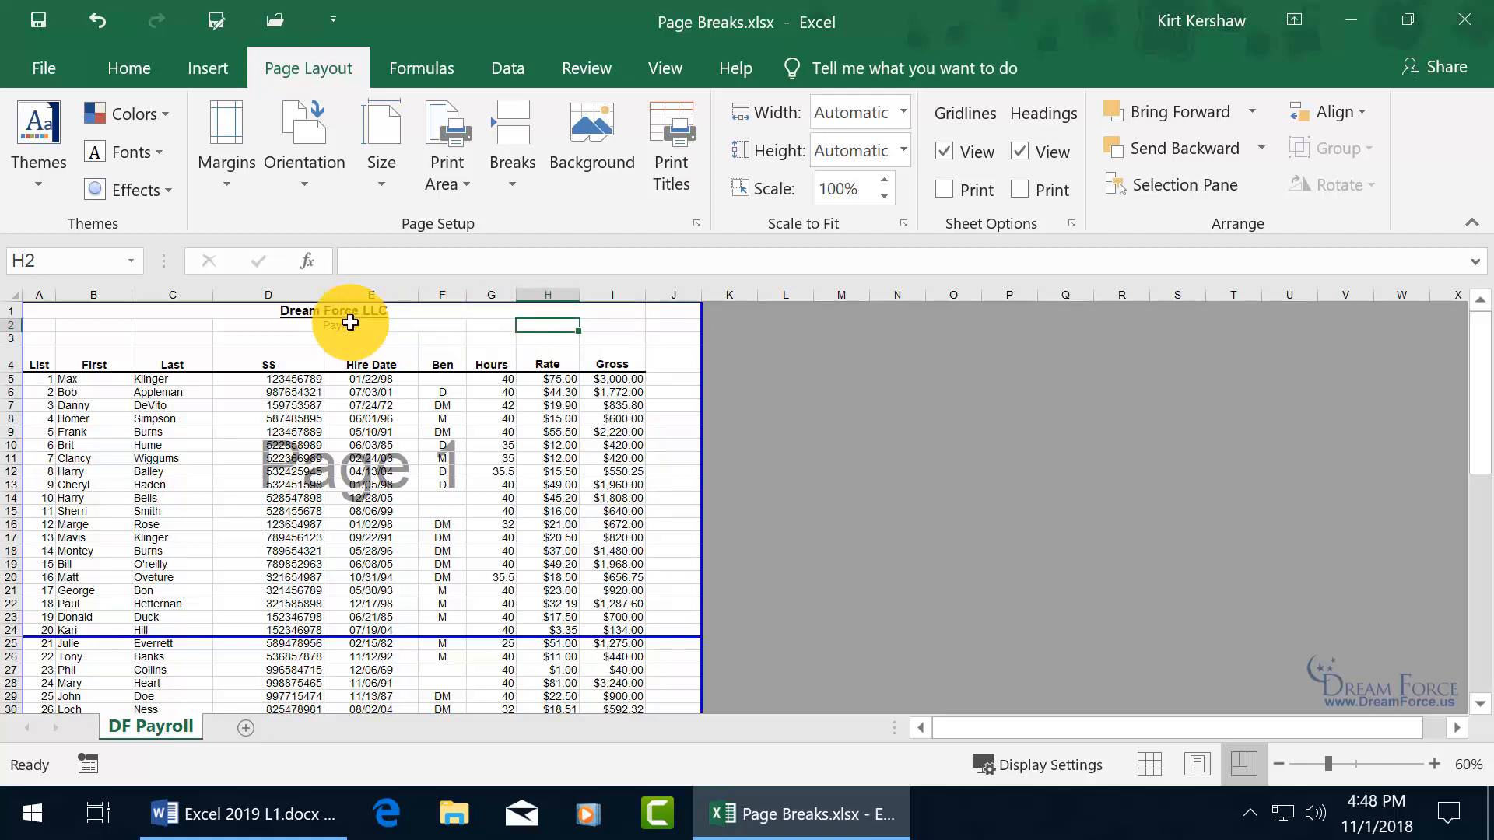
# Unmerge the Dream Force LLC title cells so the text sits left-aligned in A1
pyautogui.rightClick(417, 310)
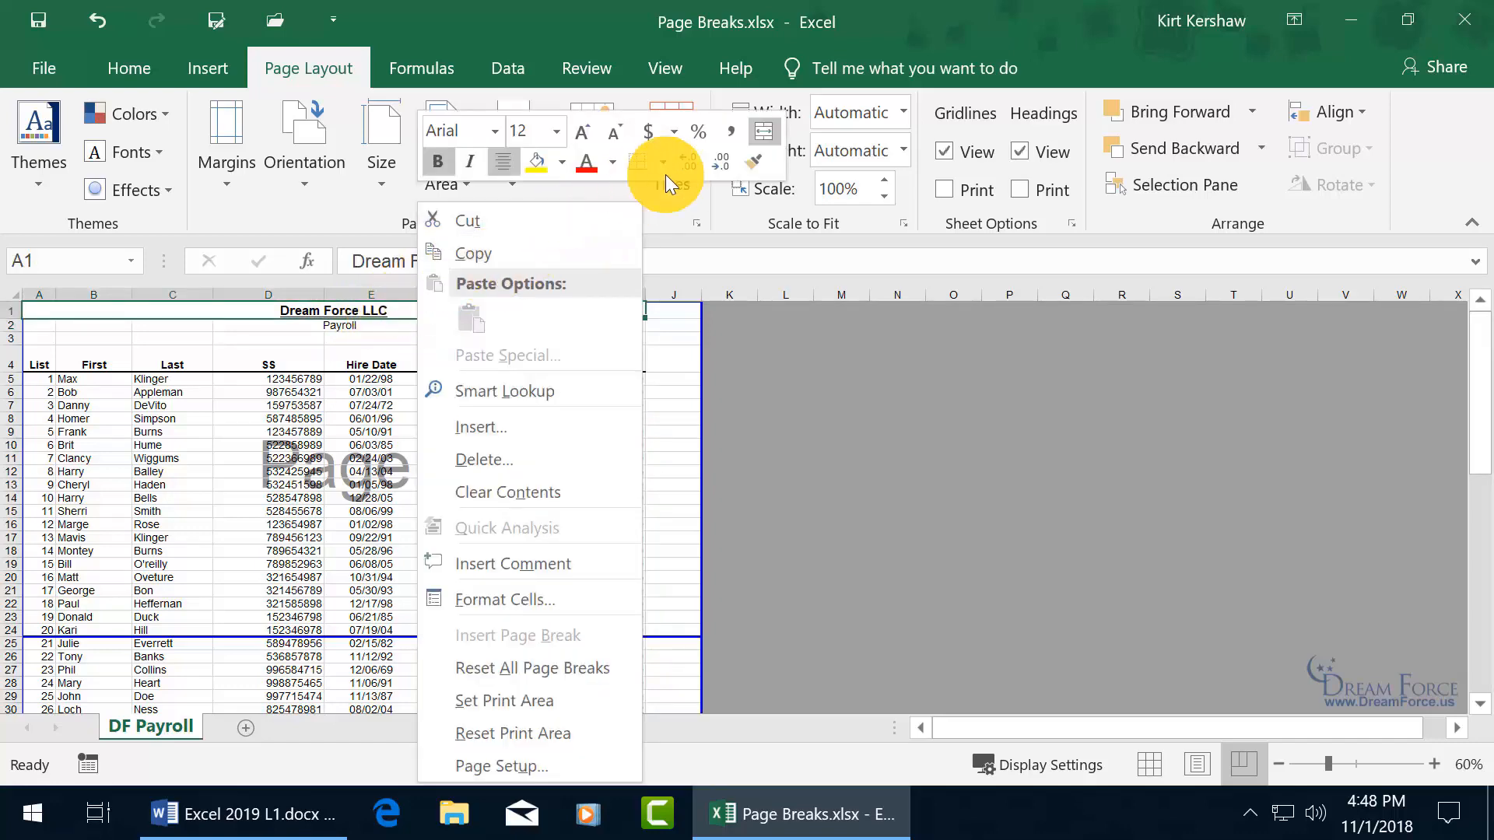
pyautogui.click(762, 134)
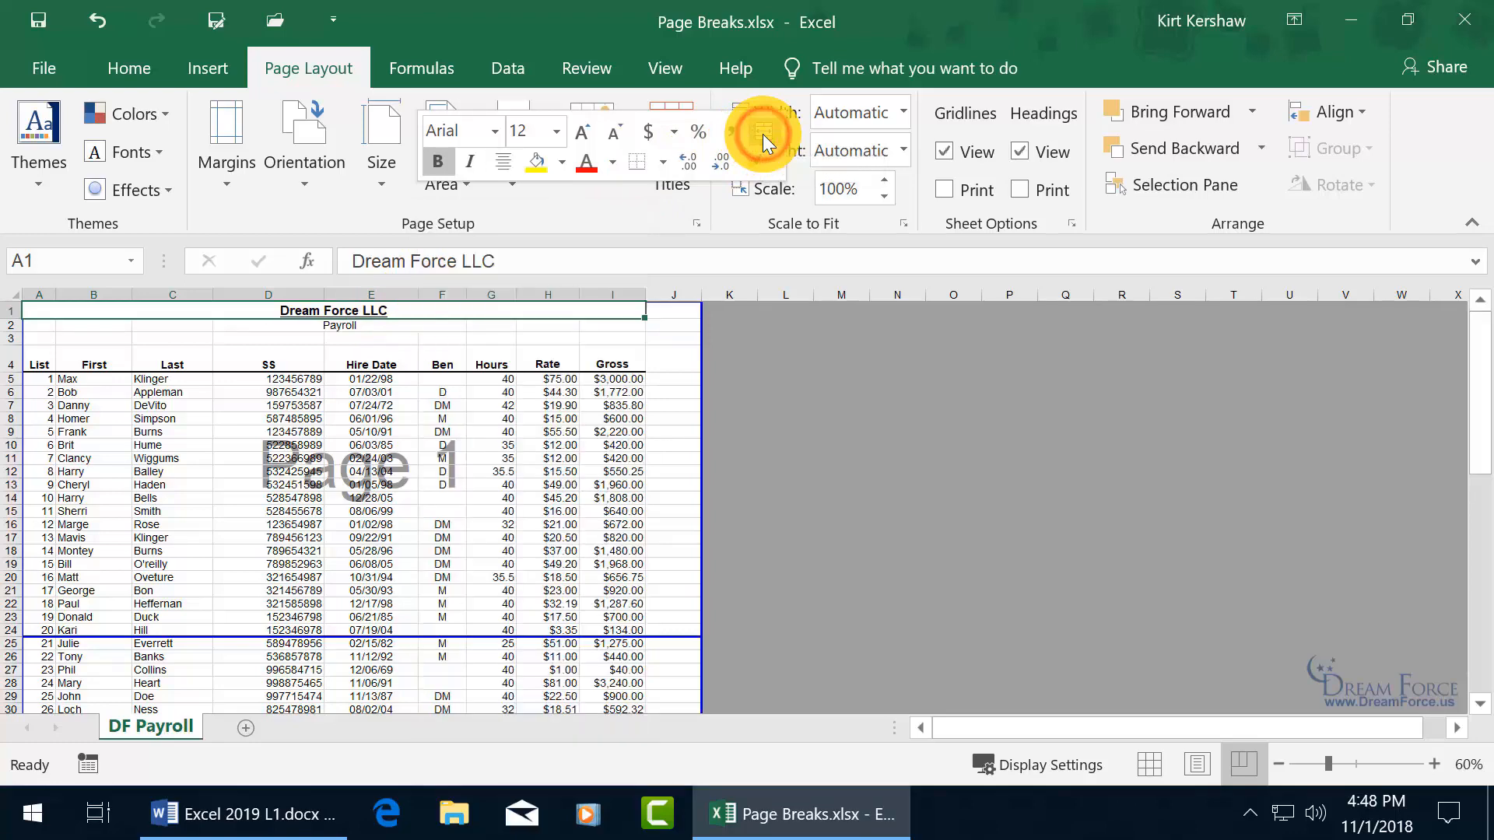
pyautogui.click(540, 308)
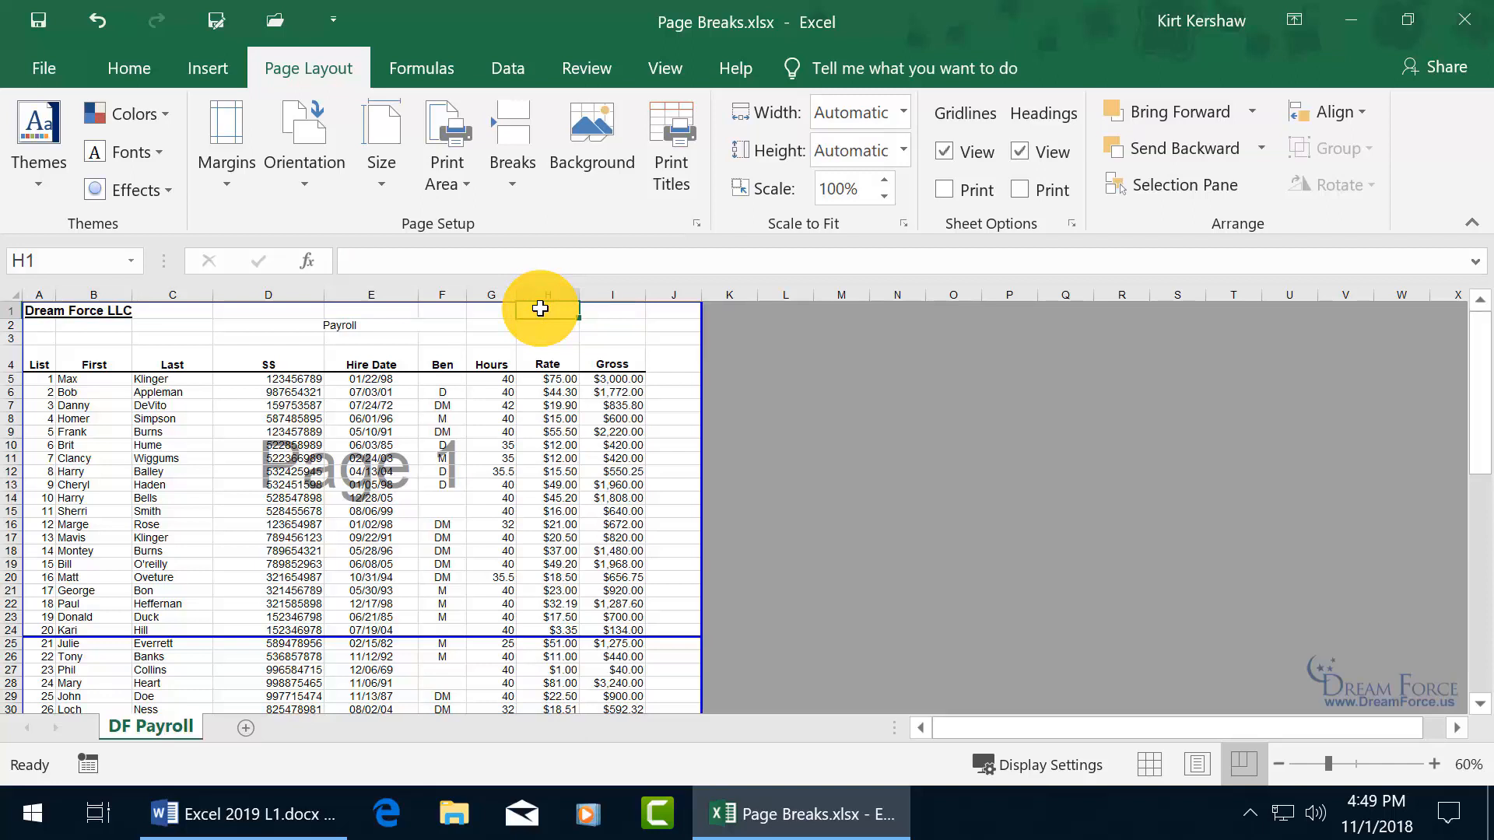
pyautogui.click(513, 174)
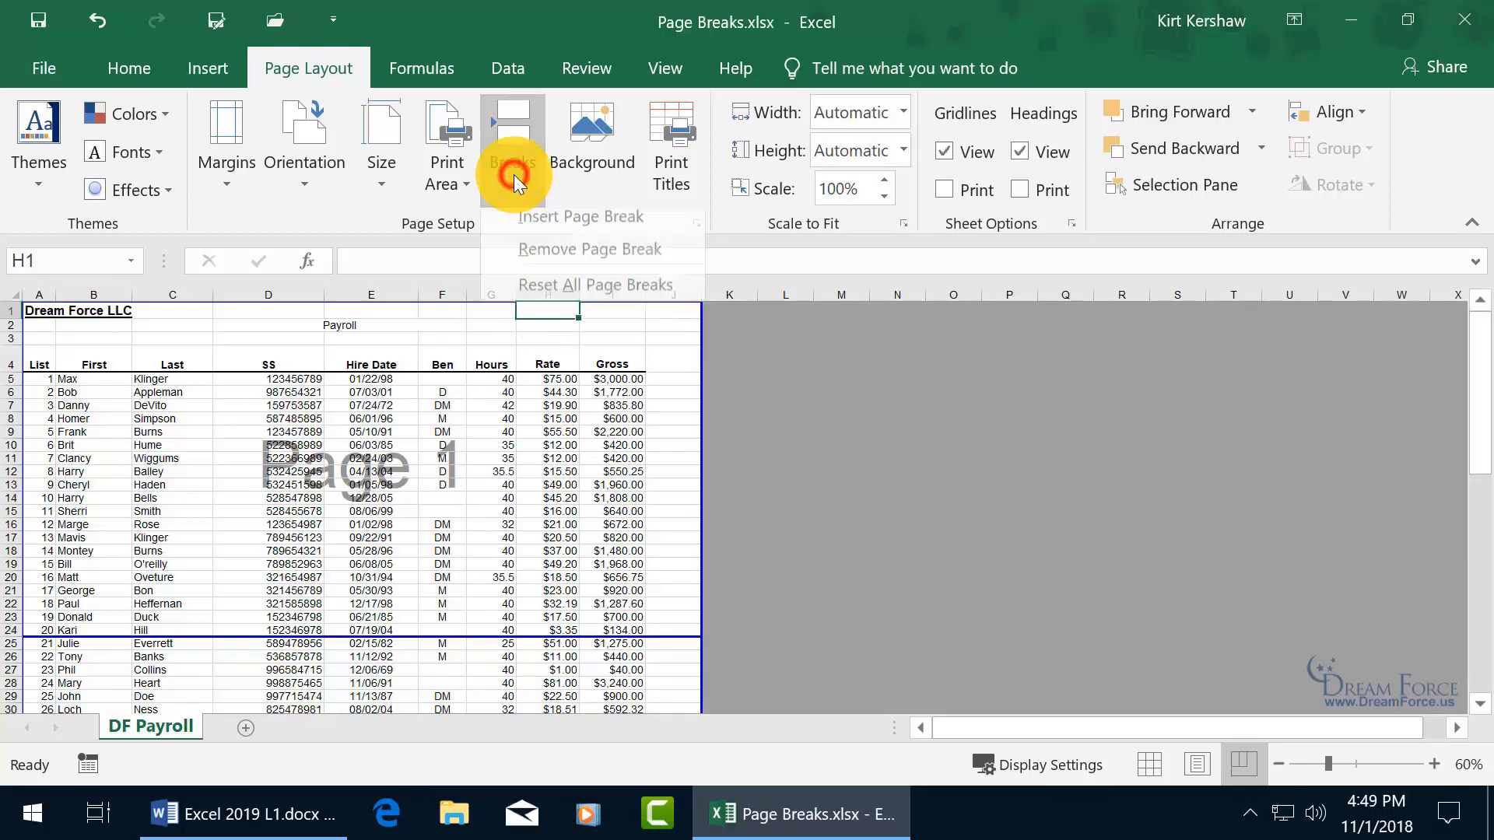
pyautogui.click(536, 227)
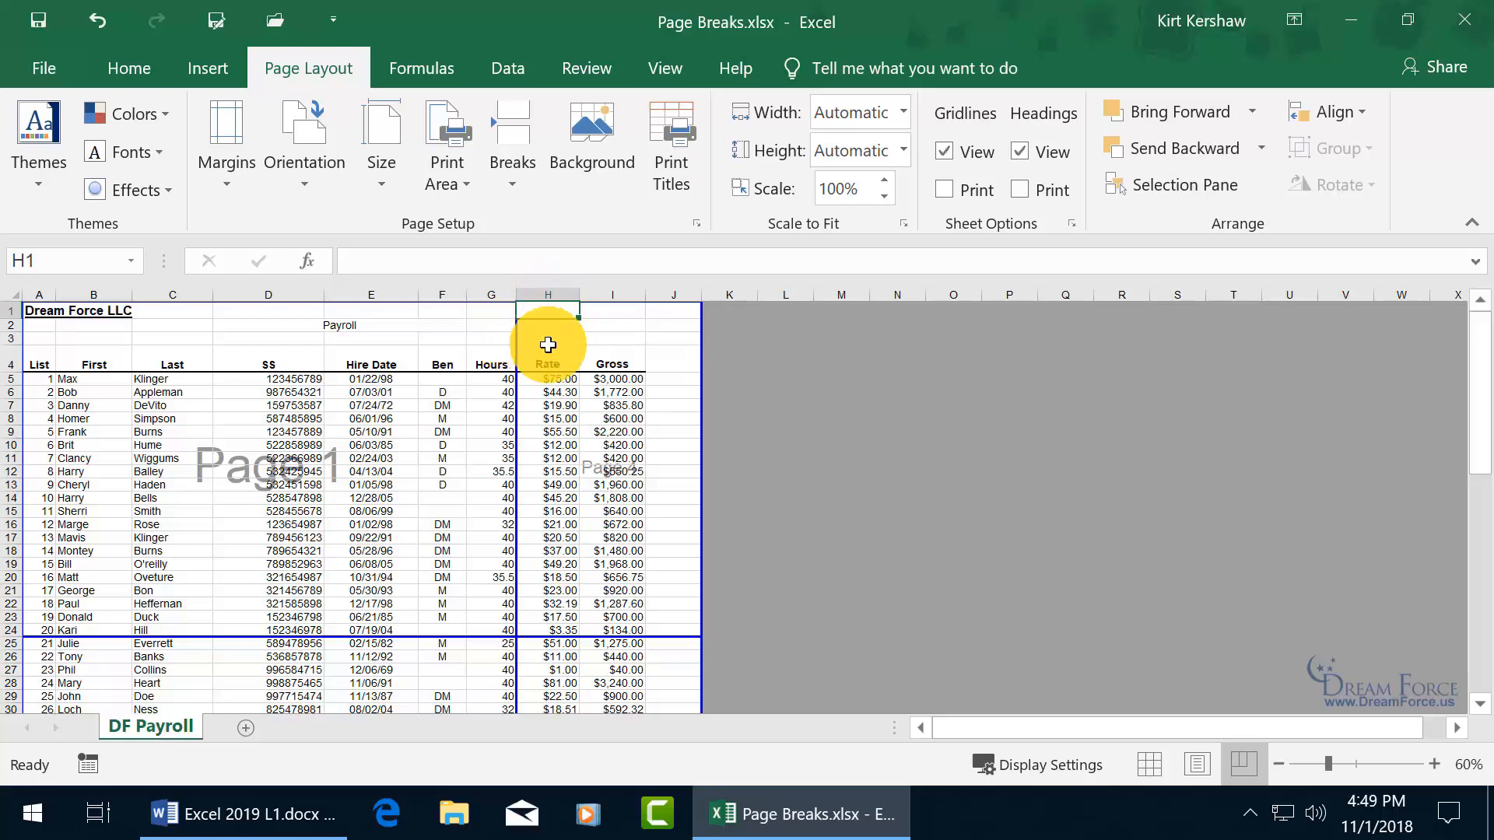
pyautogui.scroll(-9, 548, 350)
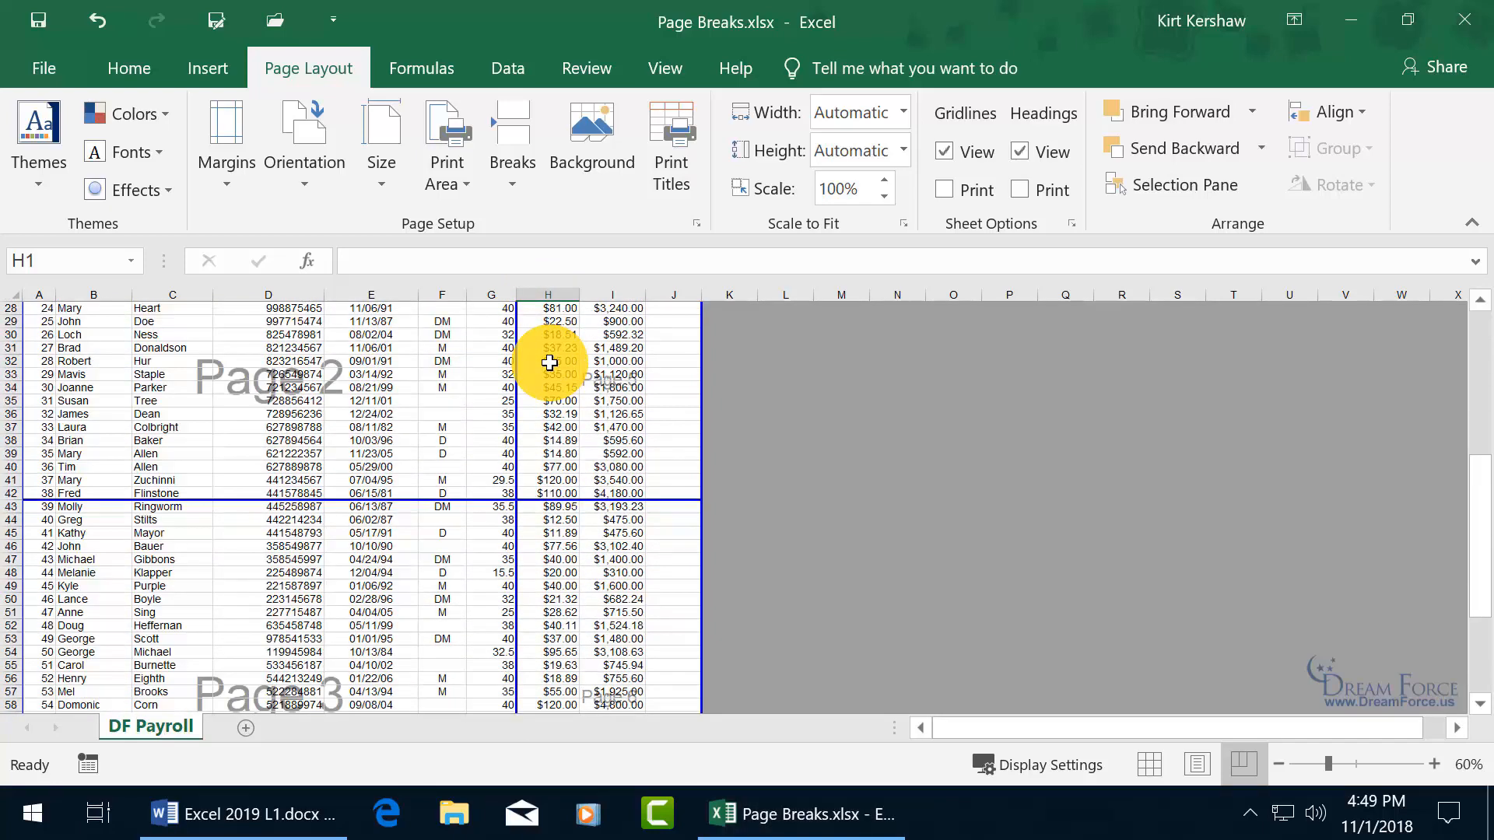
pyautogui.scroll(3, 549, 362)
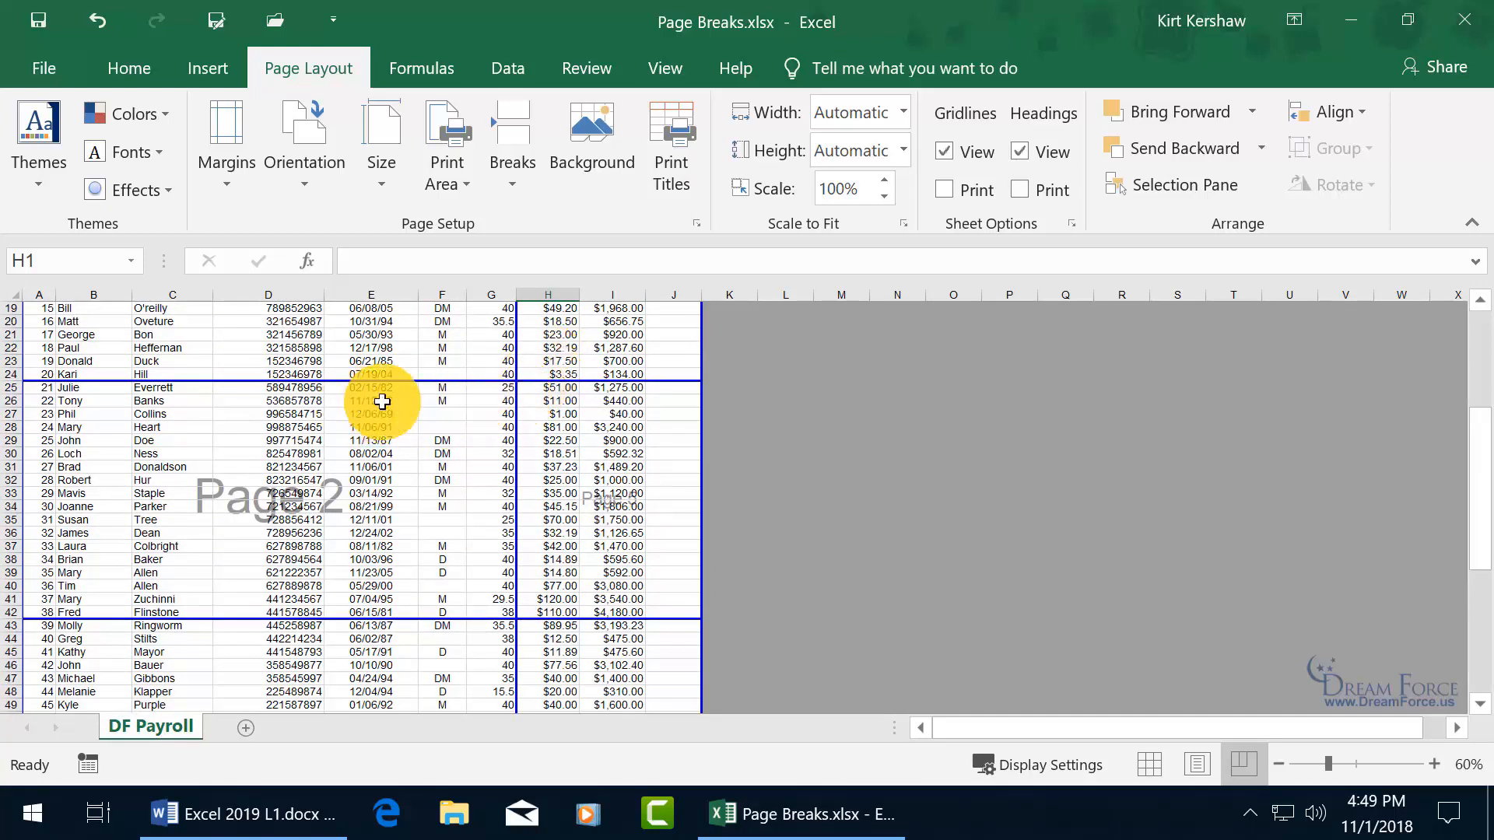
pyautogui.scroll(4, 459, 398)
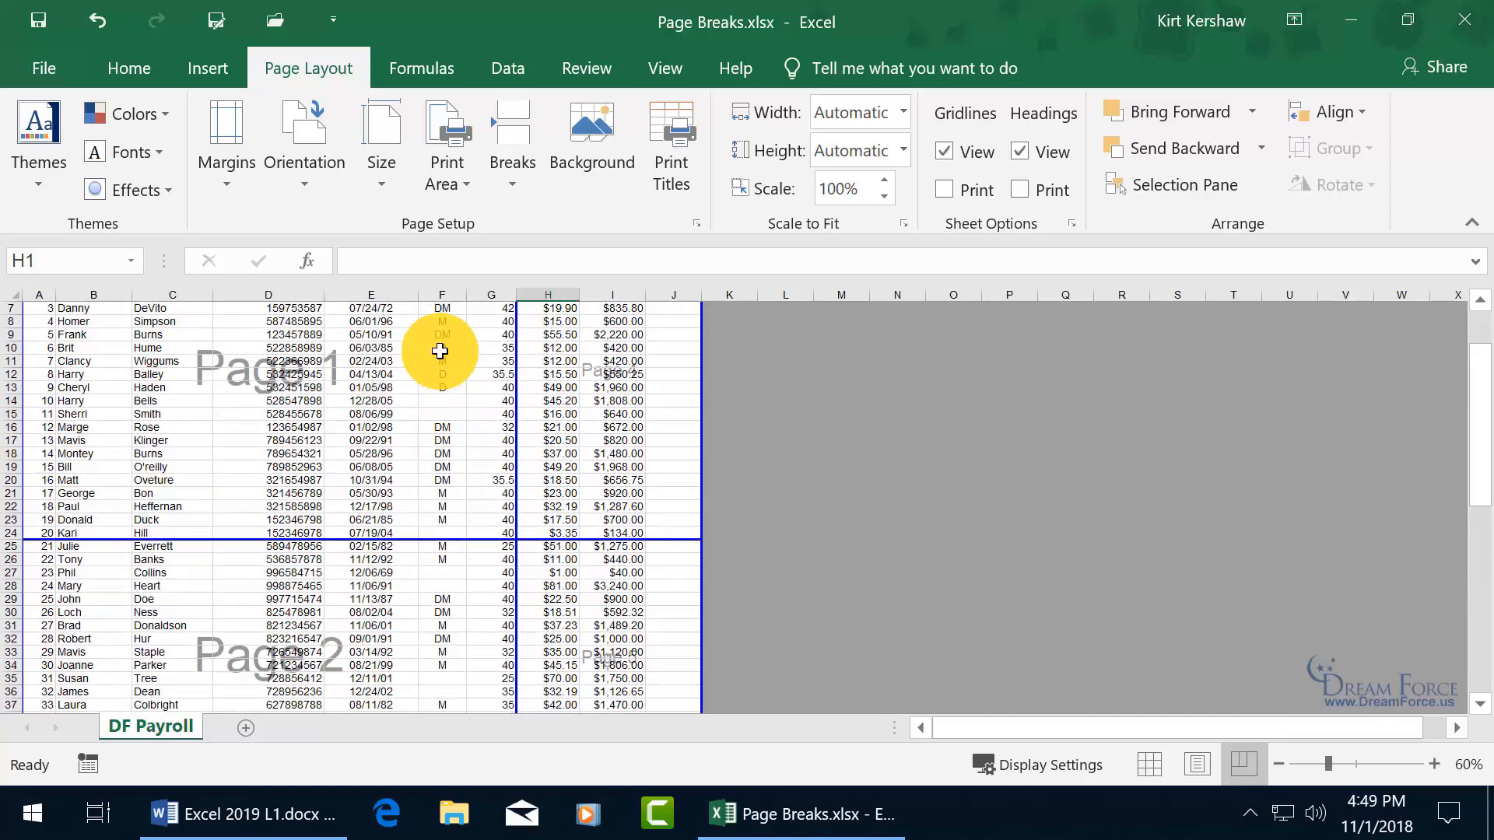
# Switch the payroll sheet from Page Break Preview to Normal view and look over it
pyautogui.click(683, 71)
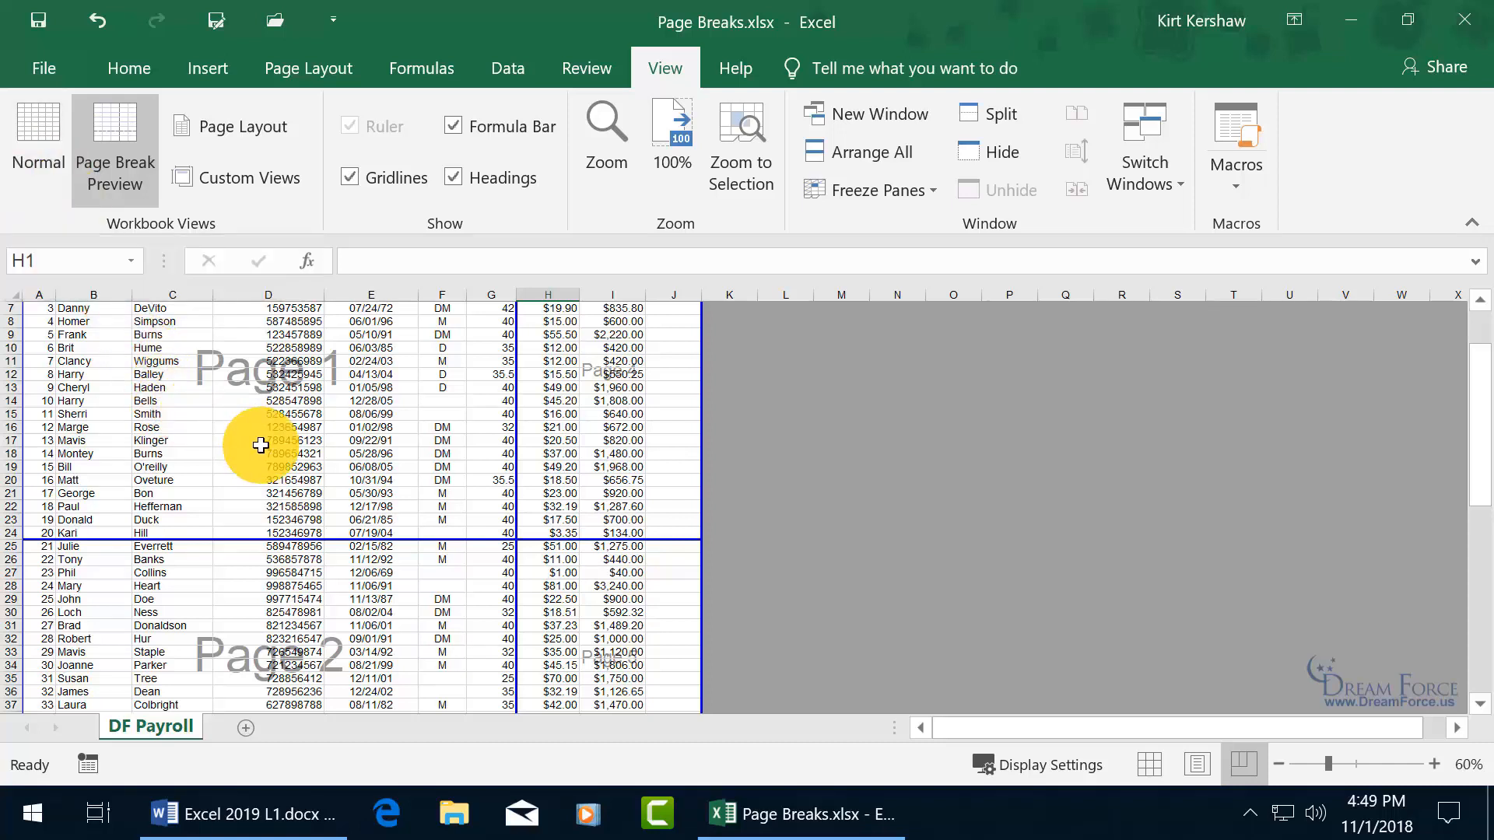
pyautogui.click(37, 146)
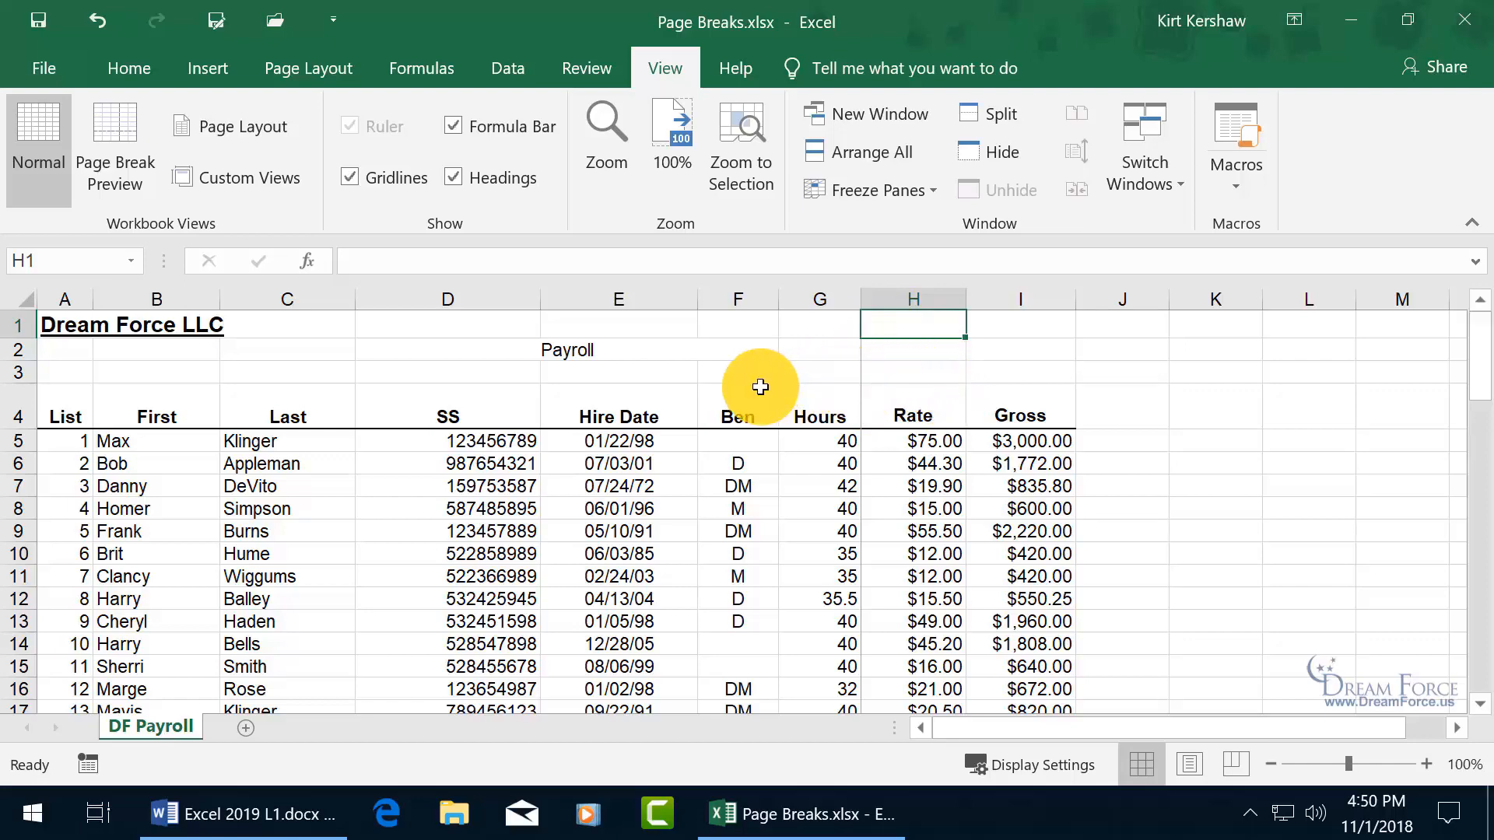
pyautogui.scroll(-6, 905, 473)
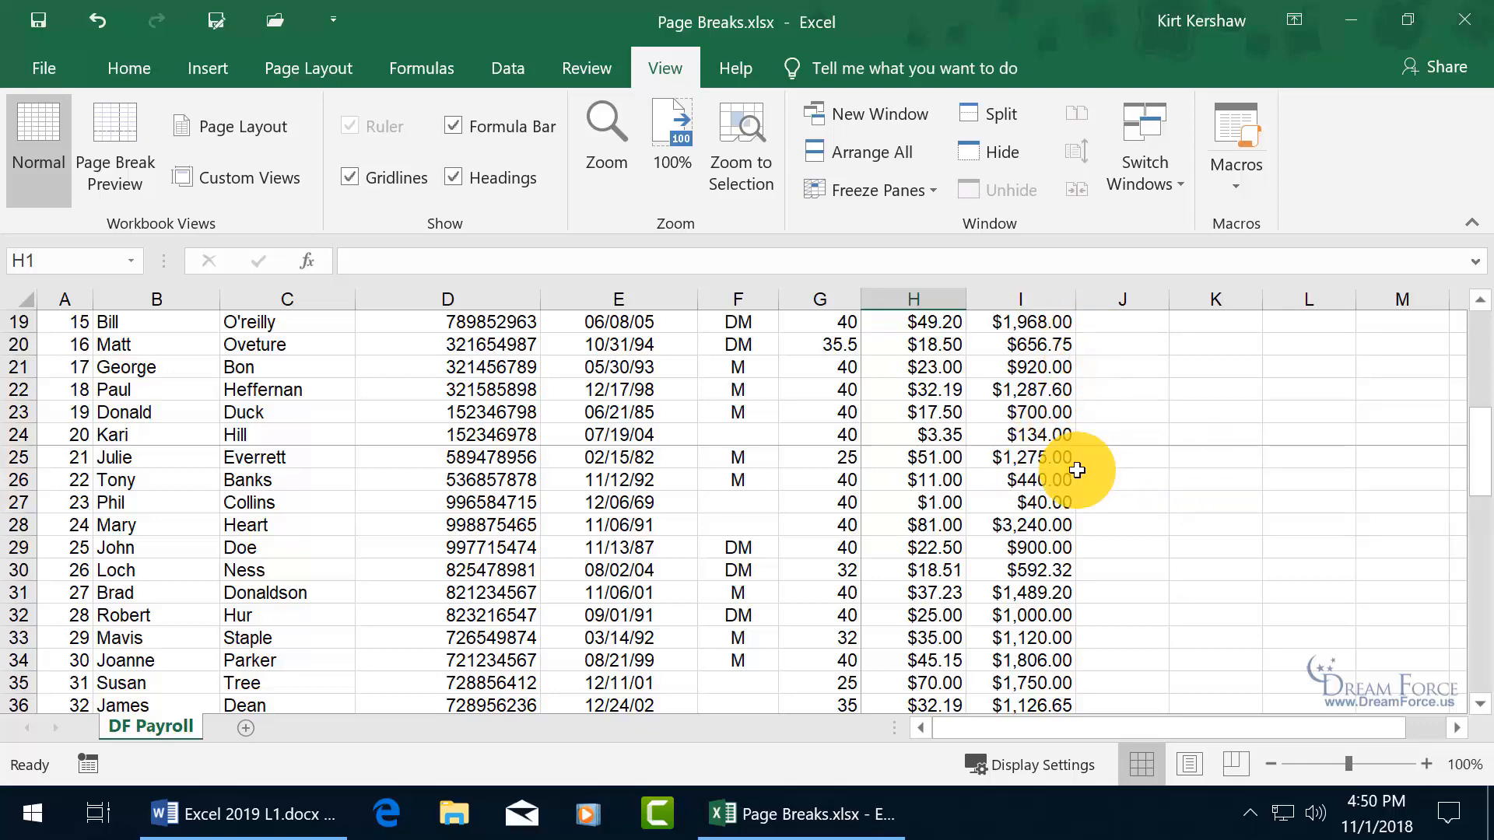
pyautogui.scroll(6, 1077, 470)
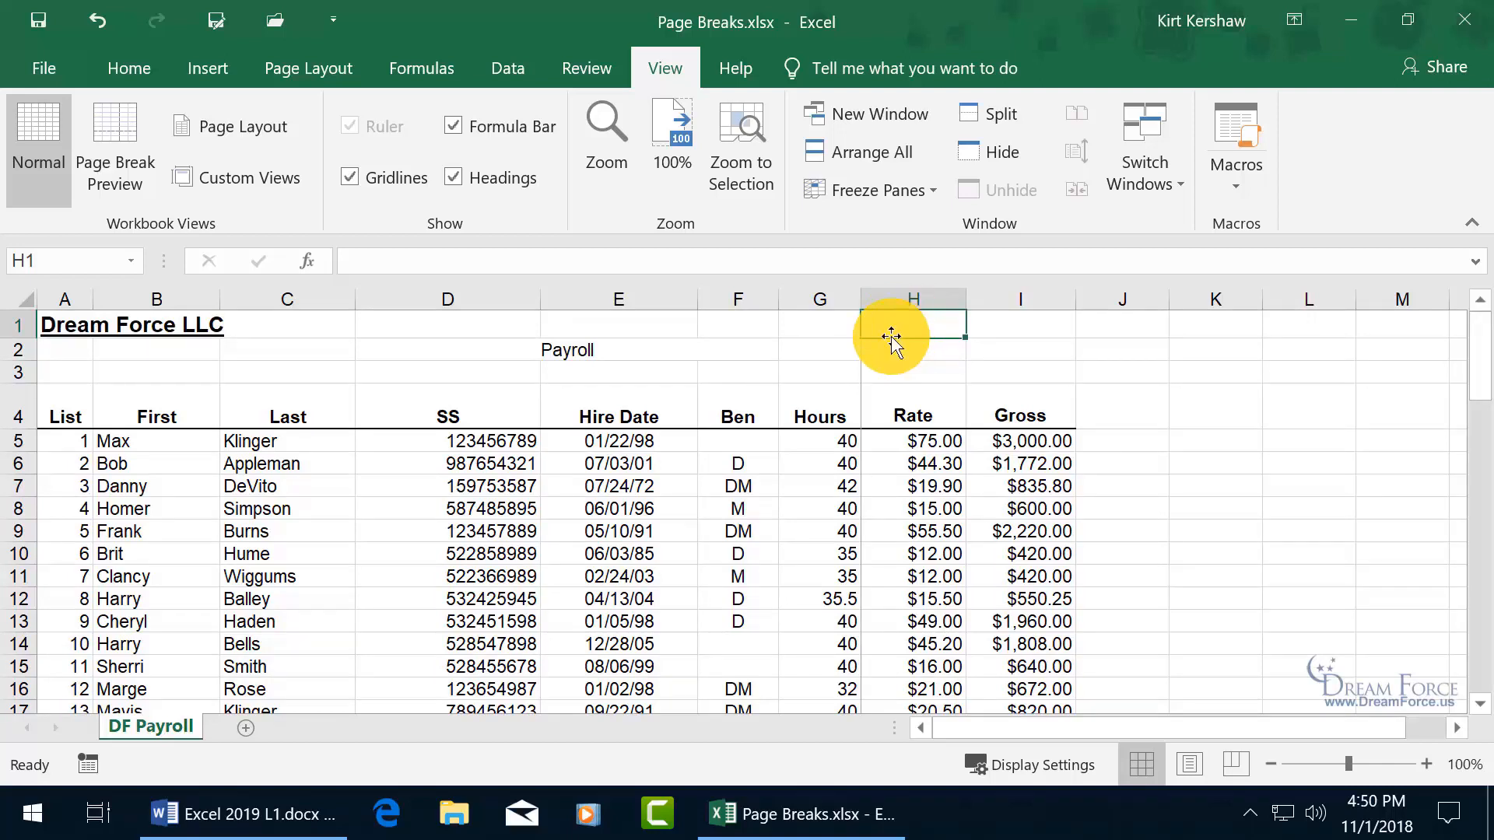
# Select cell H2 in the Rate column as the break position
pyautogui.click(890, 440)
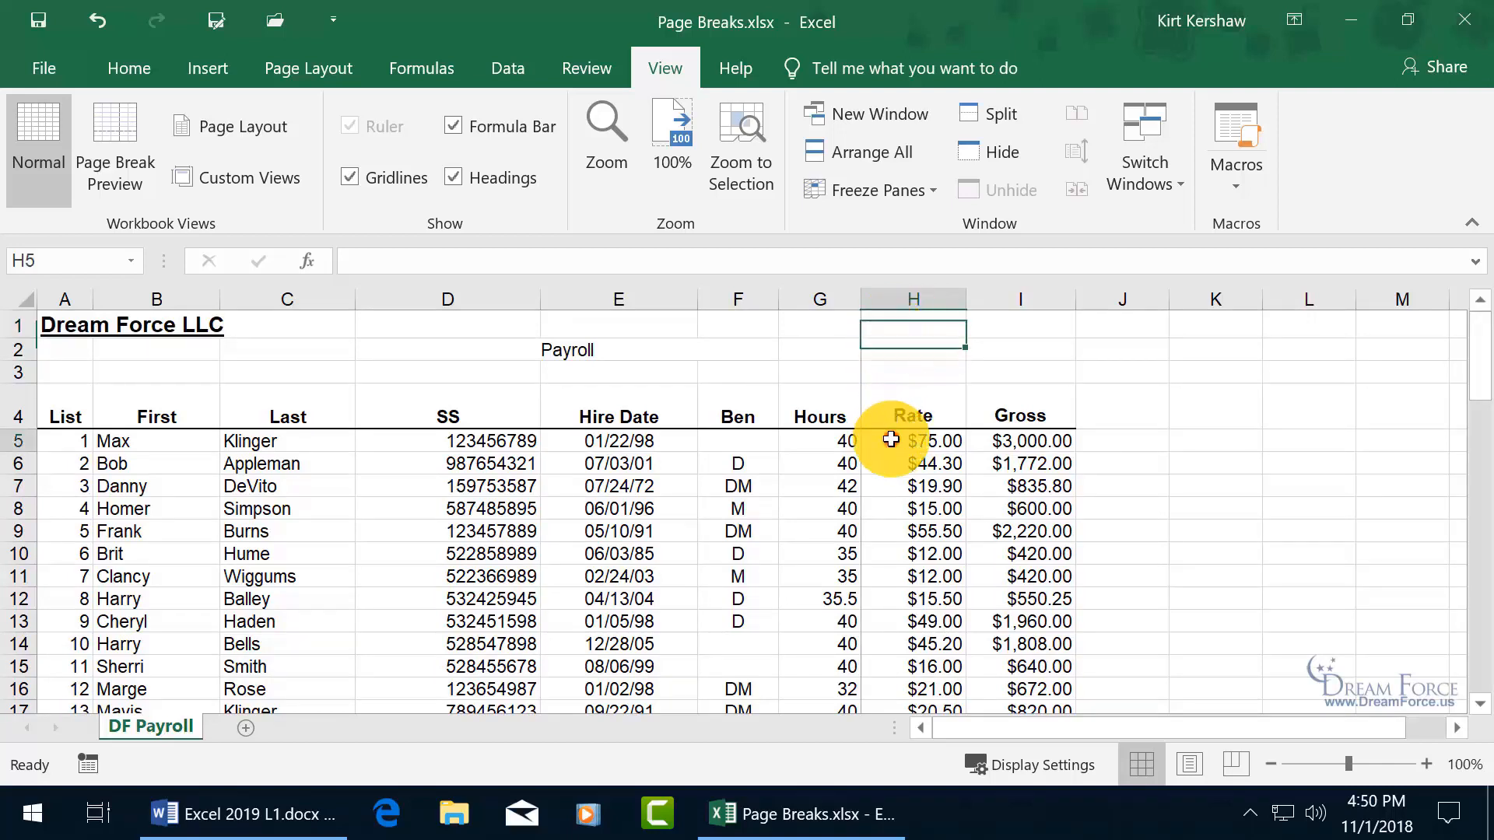
pyautogui.click(907, 325)
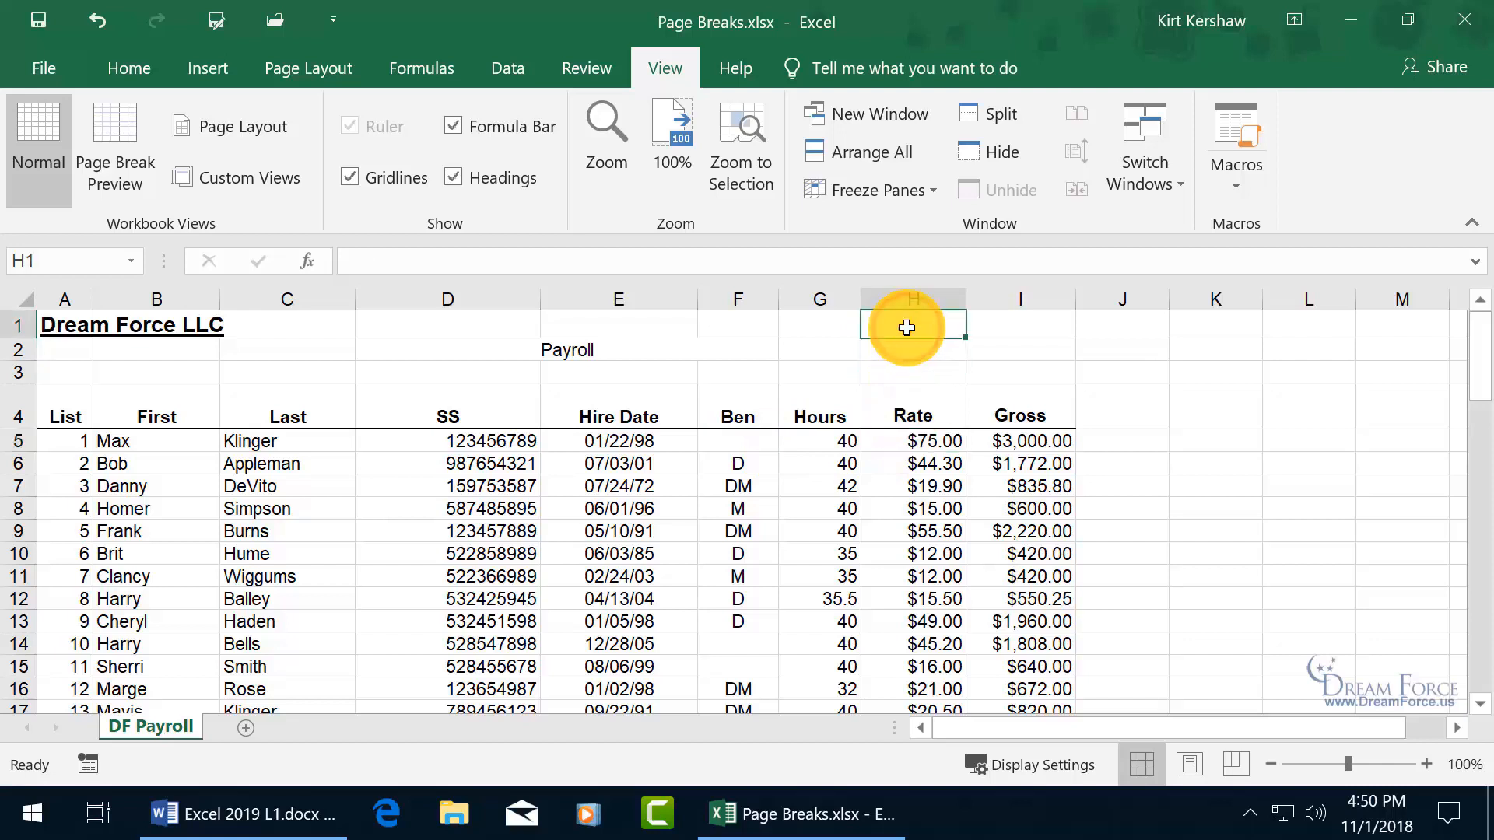
pyautogui.click(906, 350)
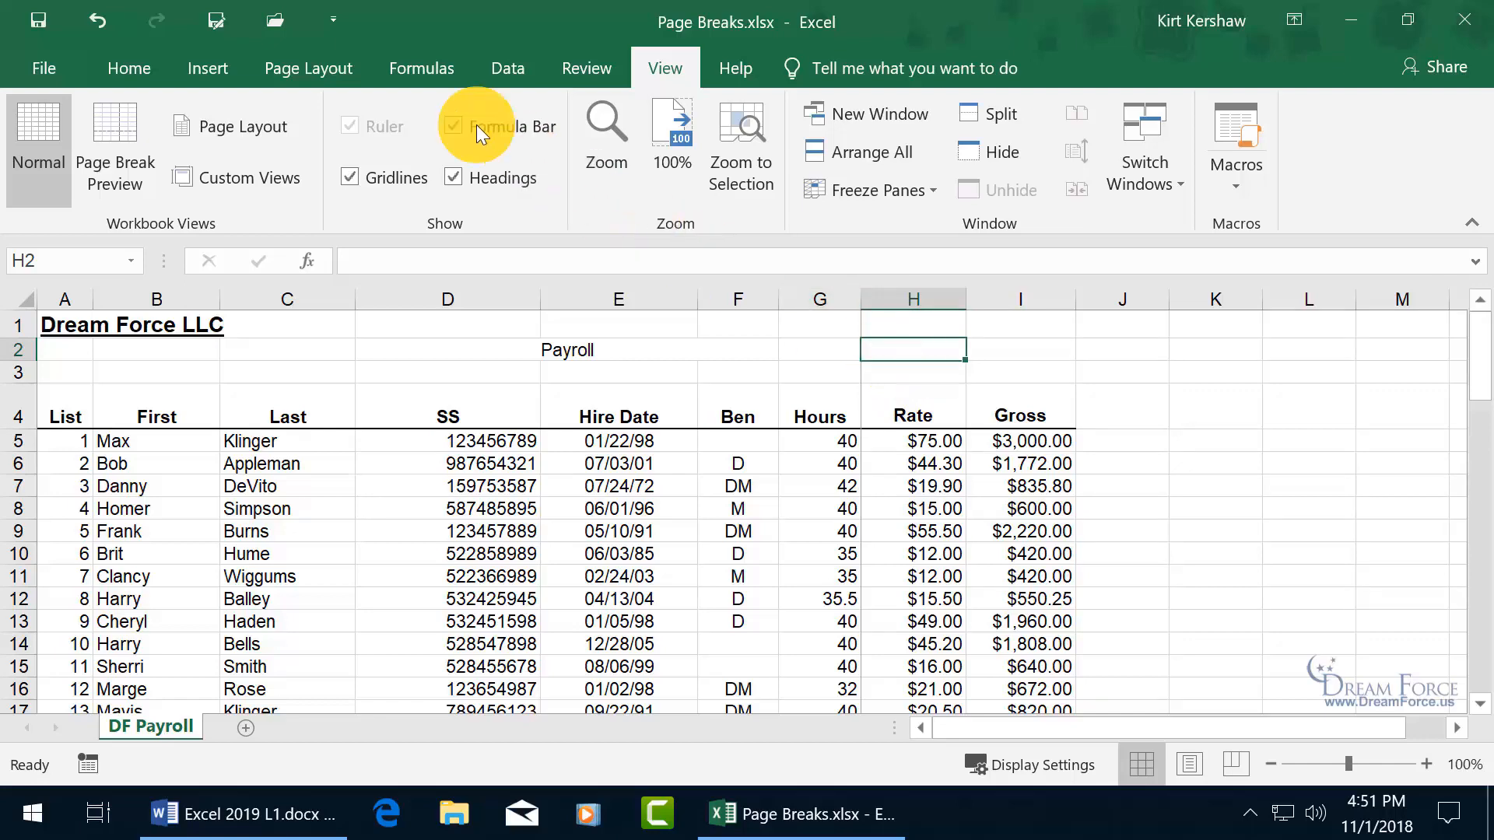
pyautogui.click(304, 63)
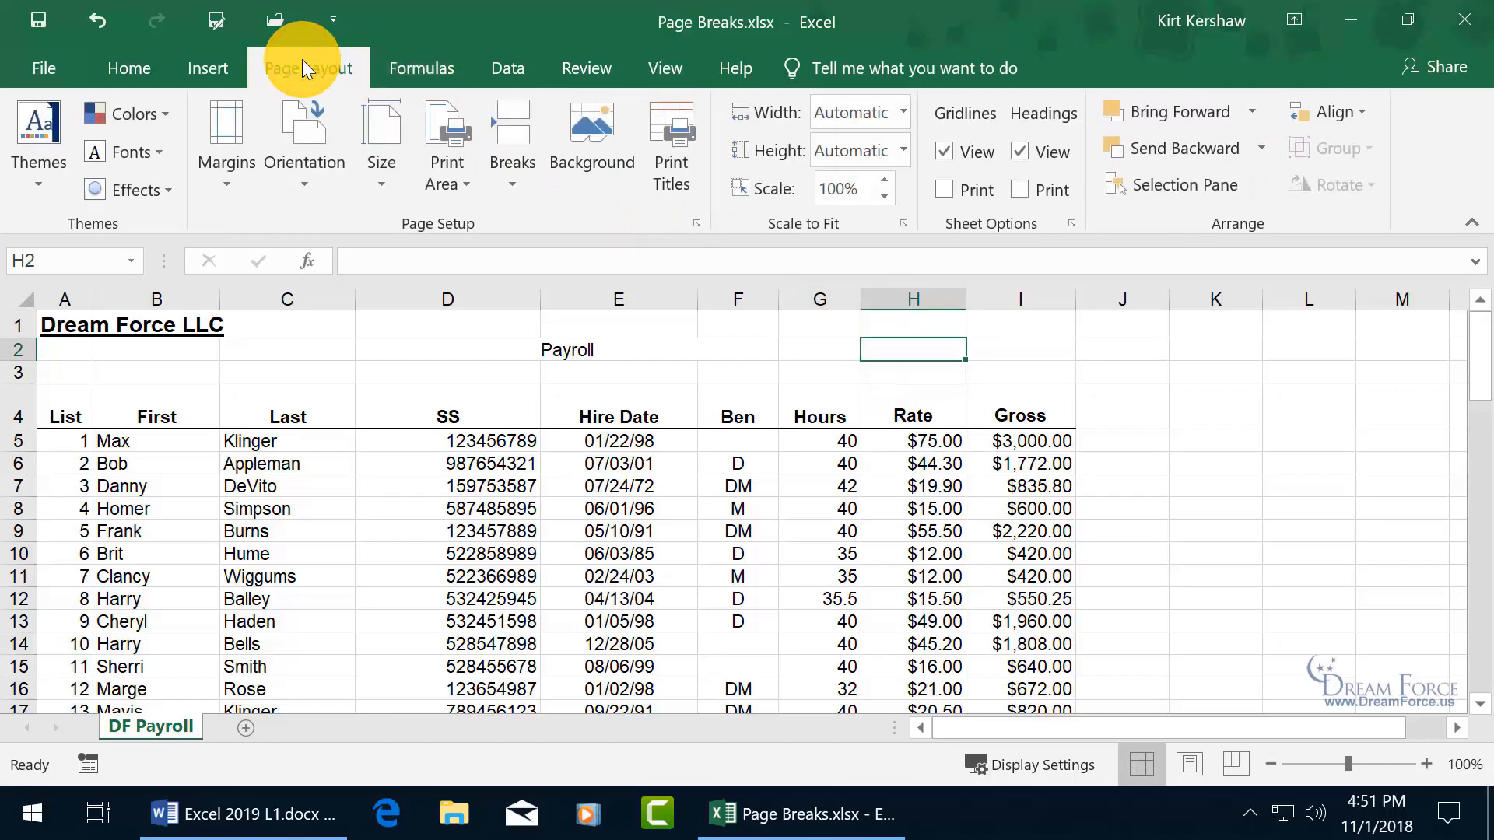
# Remove the vertical page break before column H and verify it in Page Break Preview
pyautogui.click(503, 171)
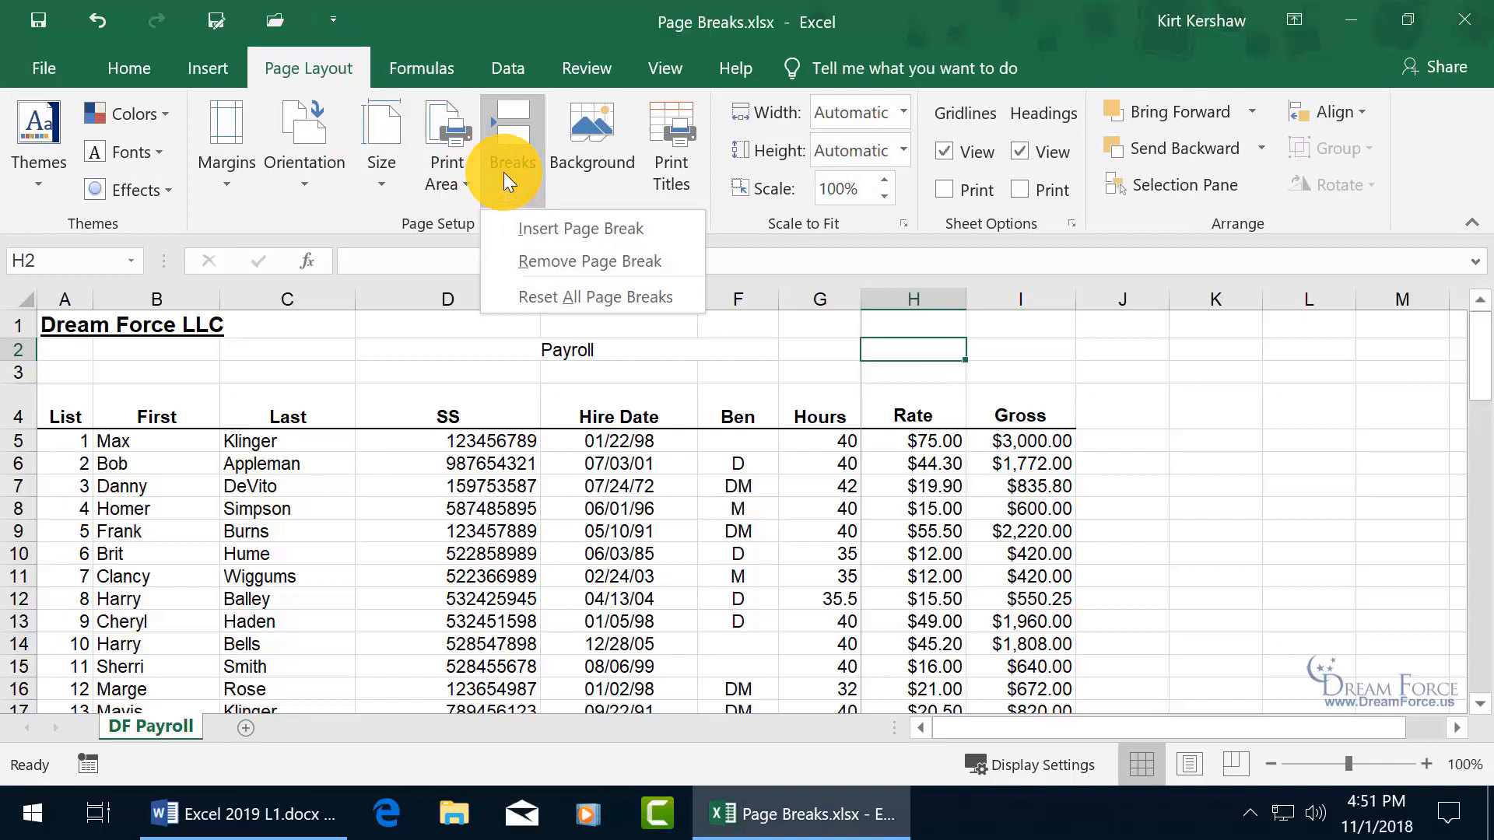
pyautogui.click(553, 261)
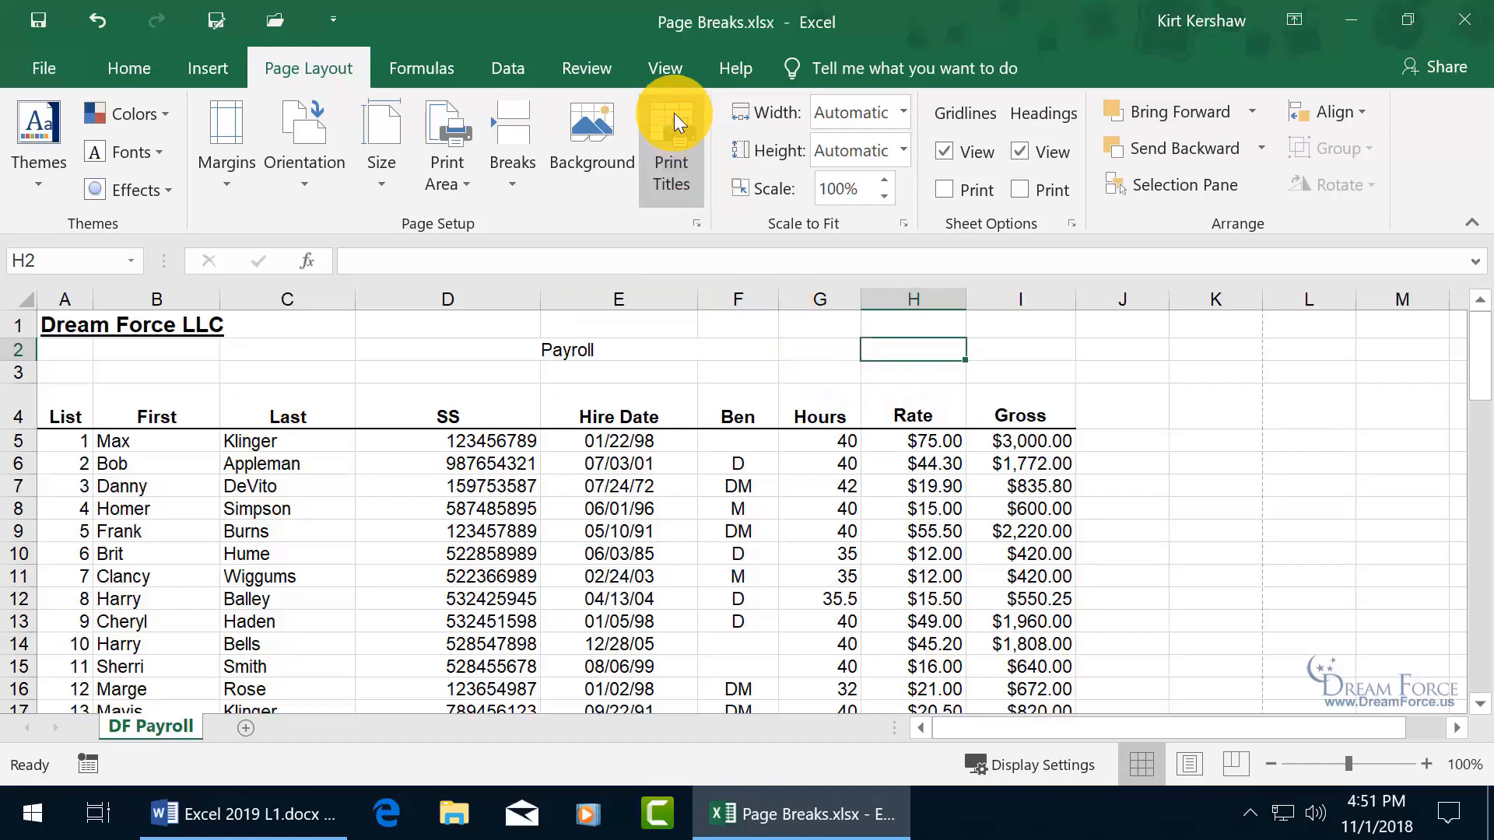
pyautogui.click(666, 63)
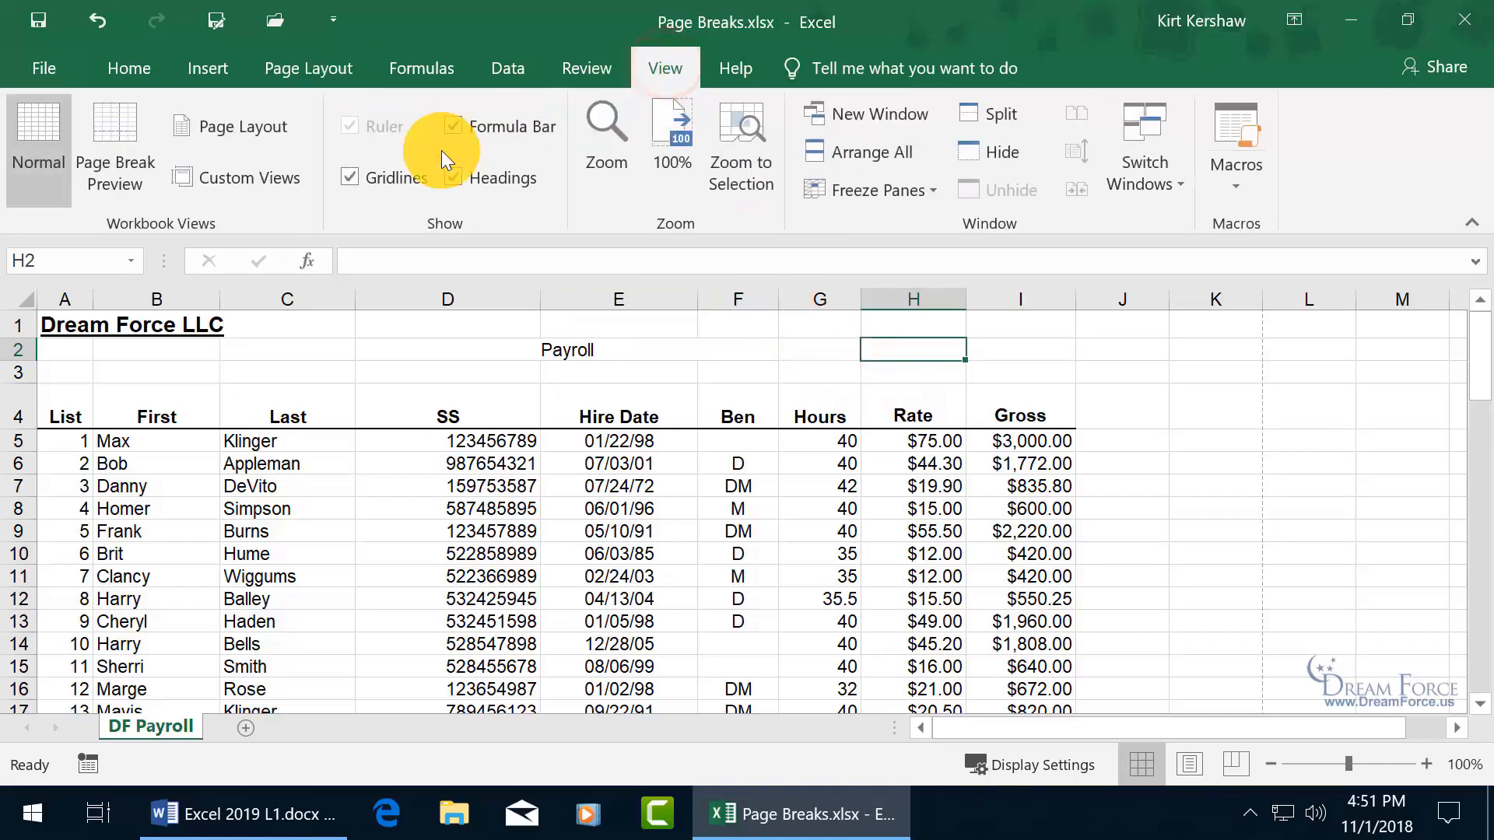
pyautogui.click(127, 147)
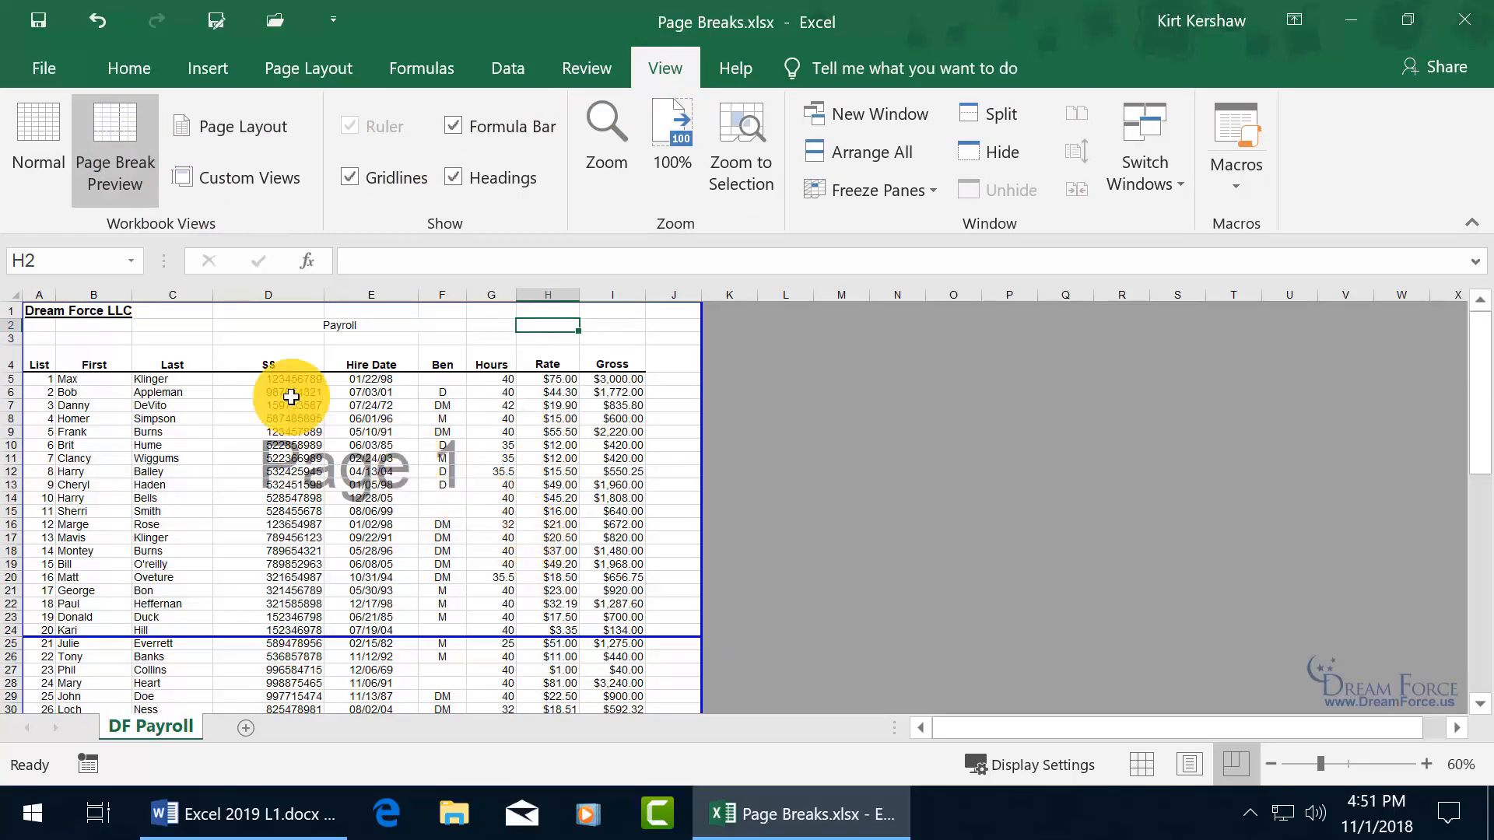
pyautogui.click(33, 114)
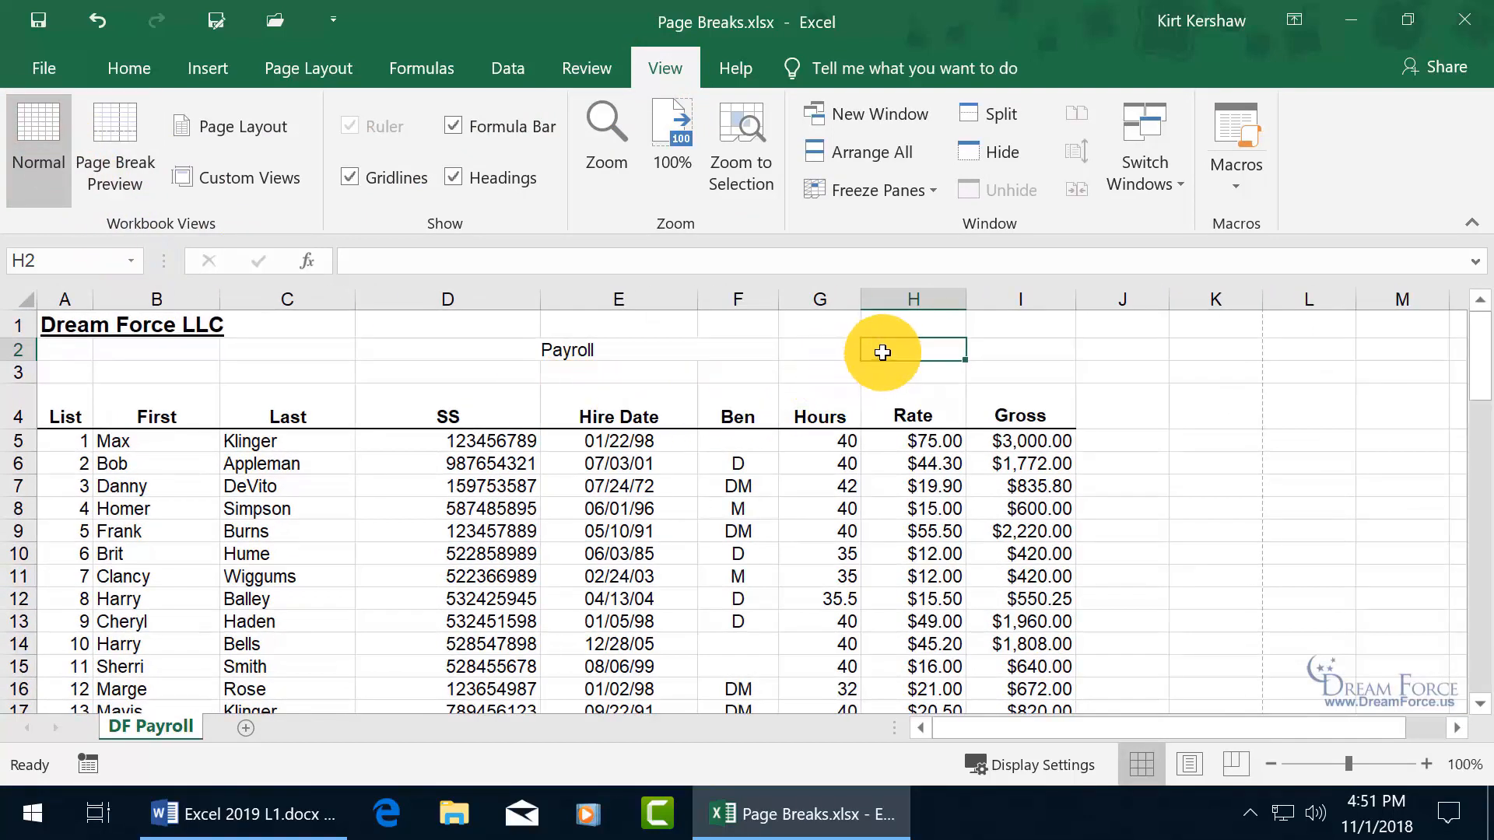
# Reinsert a vertical page break at H1 before the Rate column and view it in Page Break Preview
pyautogui.click(295, 67)
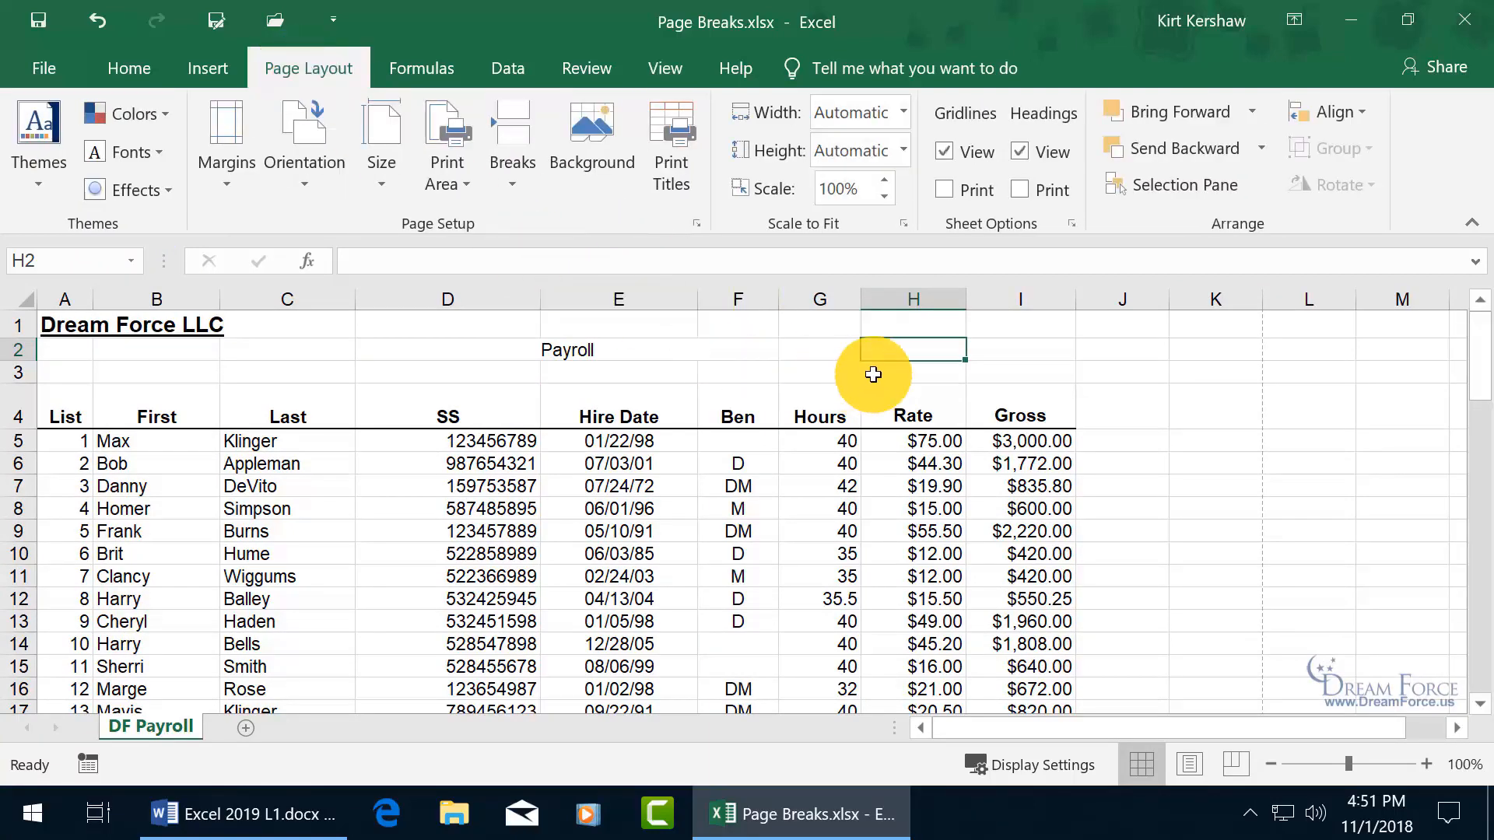
pyautogui.click(886, 325)
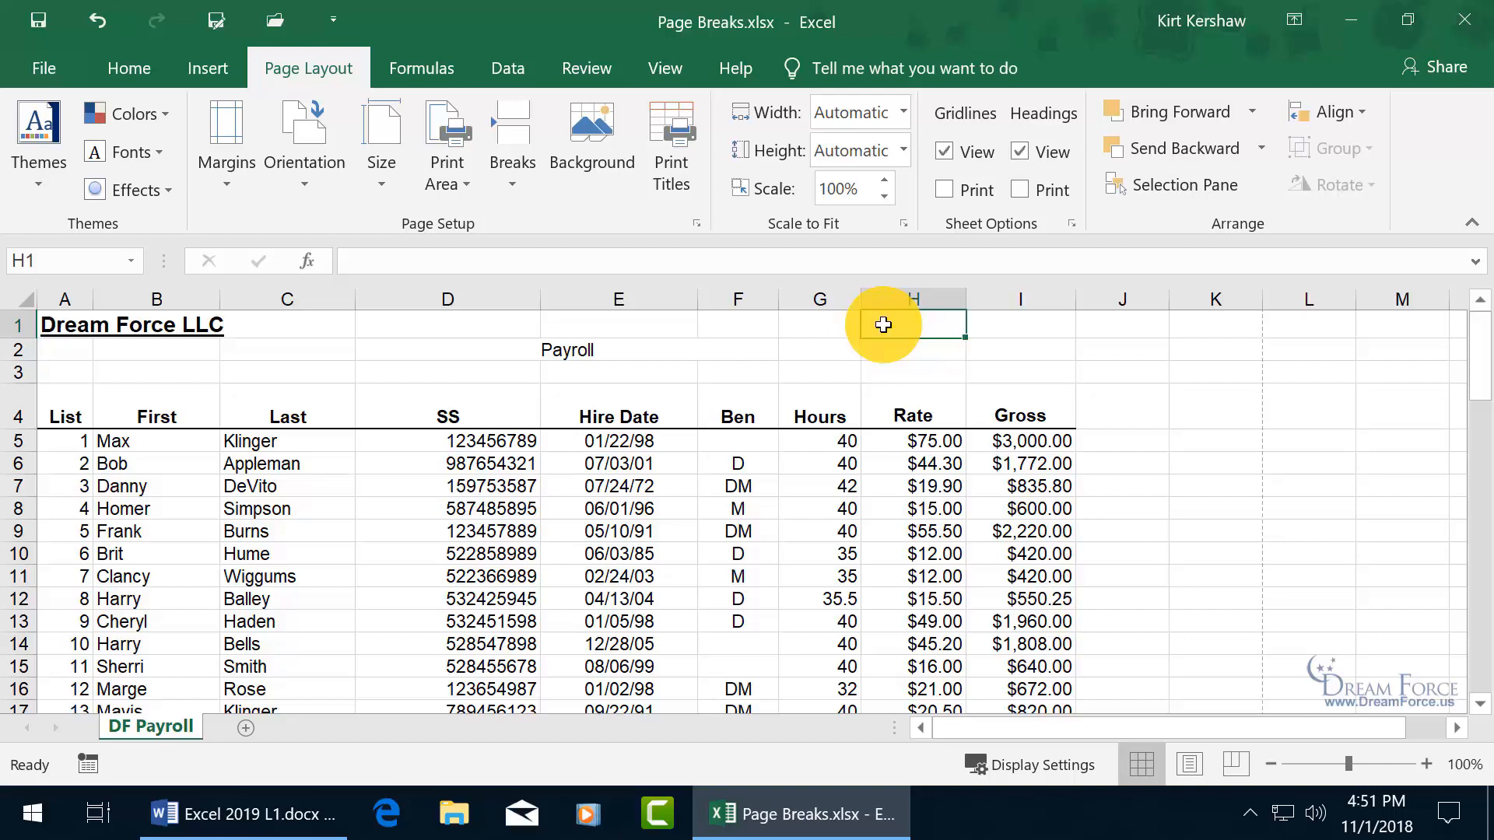
pyautogui.click(506, 178)
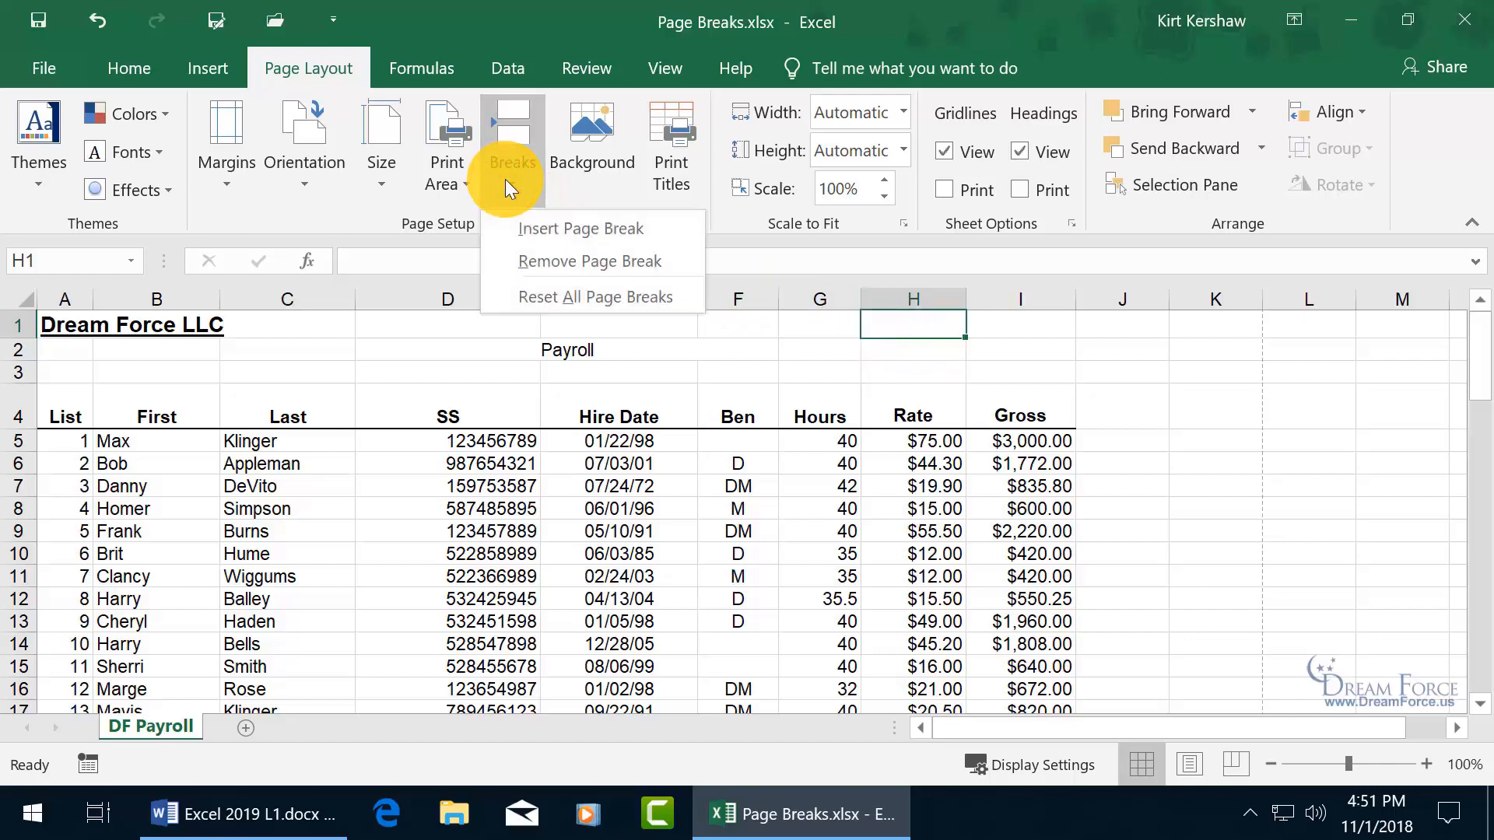
pyautogui.click(520, 228)
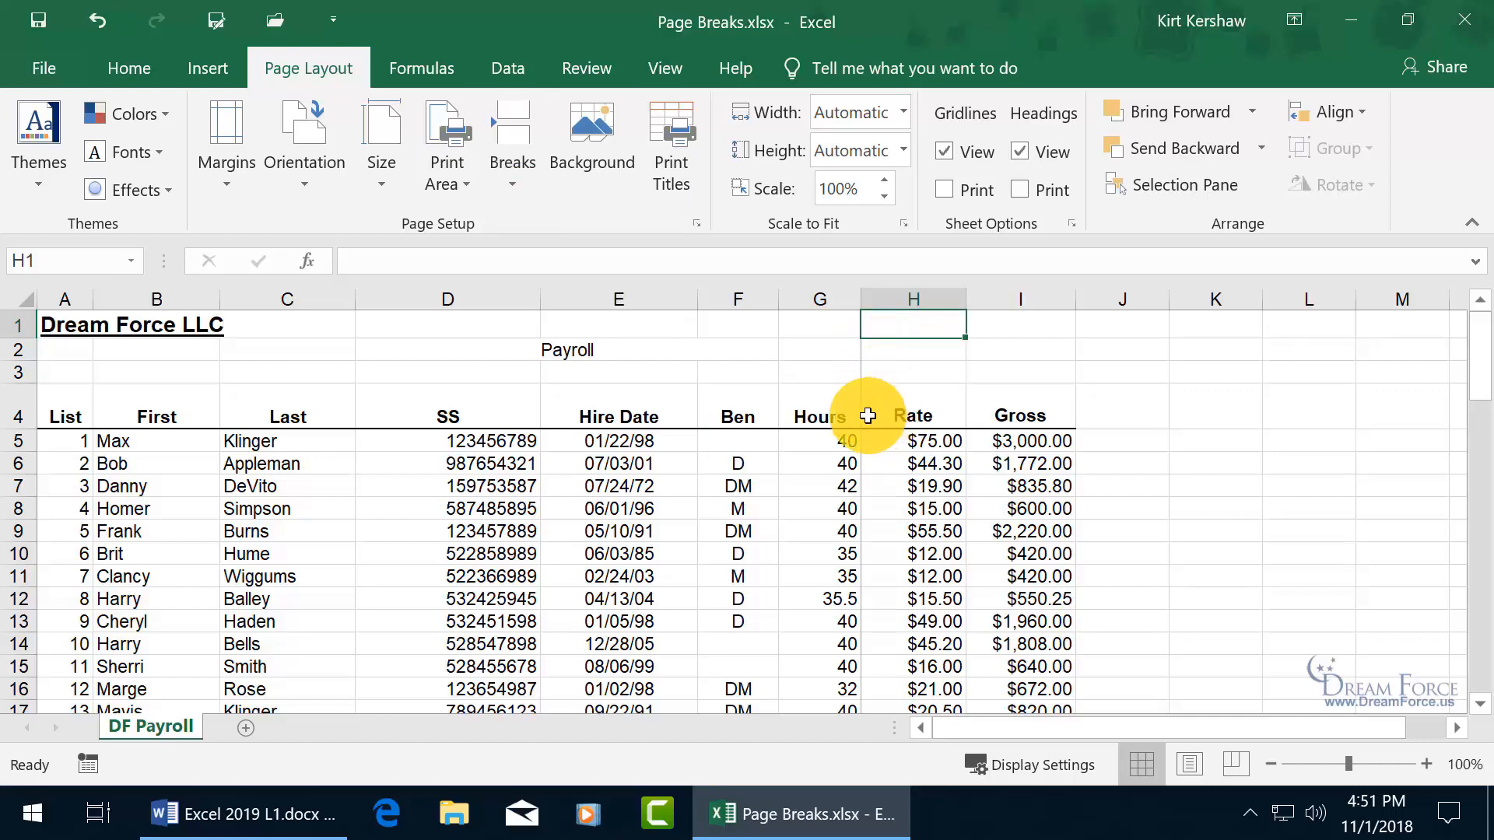
pyautogui.click(660, 69)
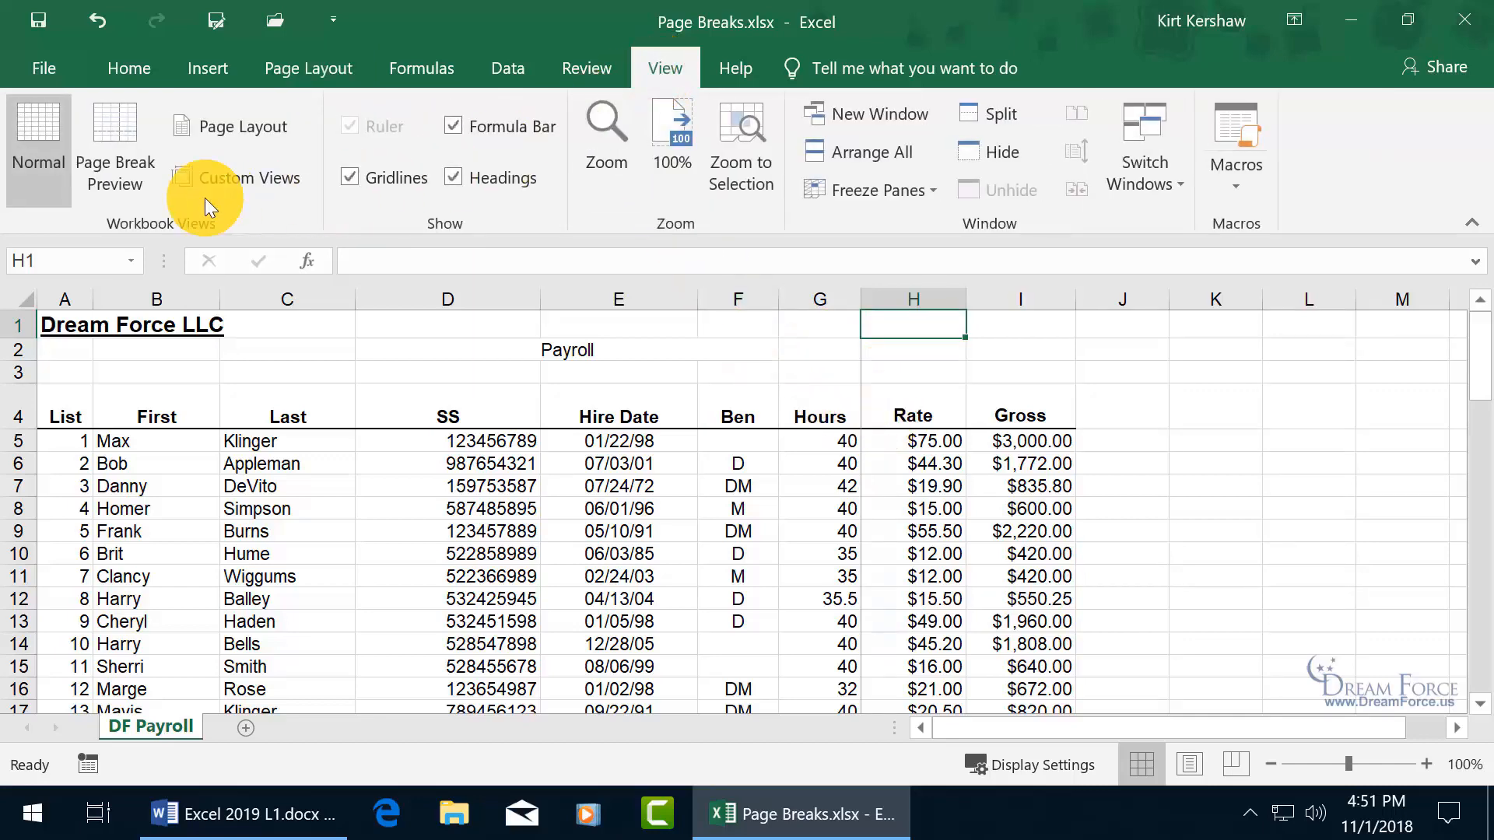
pyautogui.click(116, 164)
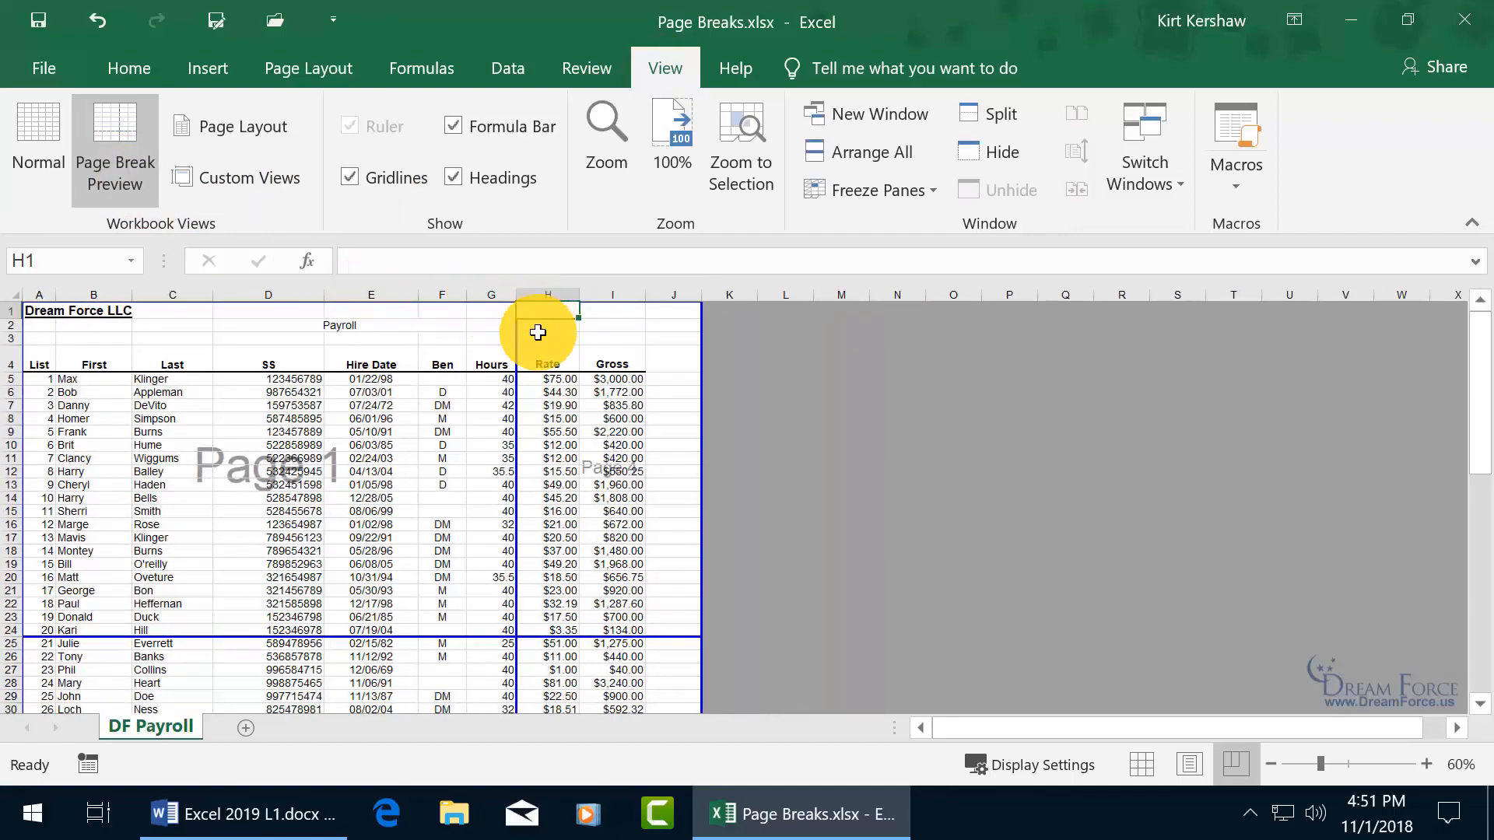